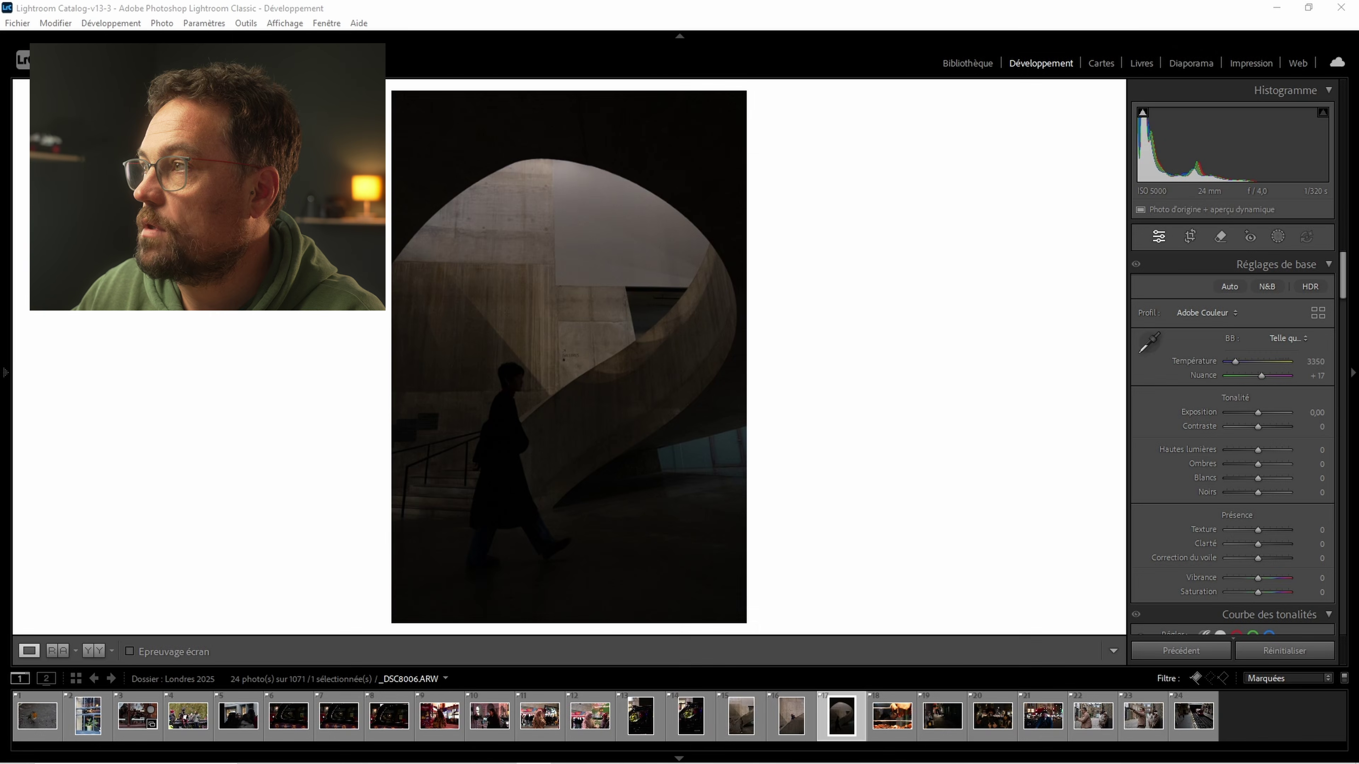
- Try lowering the saturation of the staircase photo to about -80
{"action": "left_click", "coordinate": [674, 367]}
{"action": "left_click", "coordinate": [663, 366]}
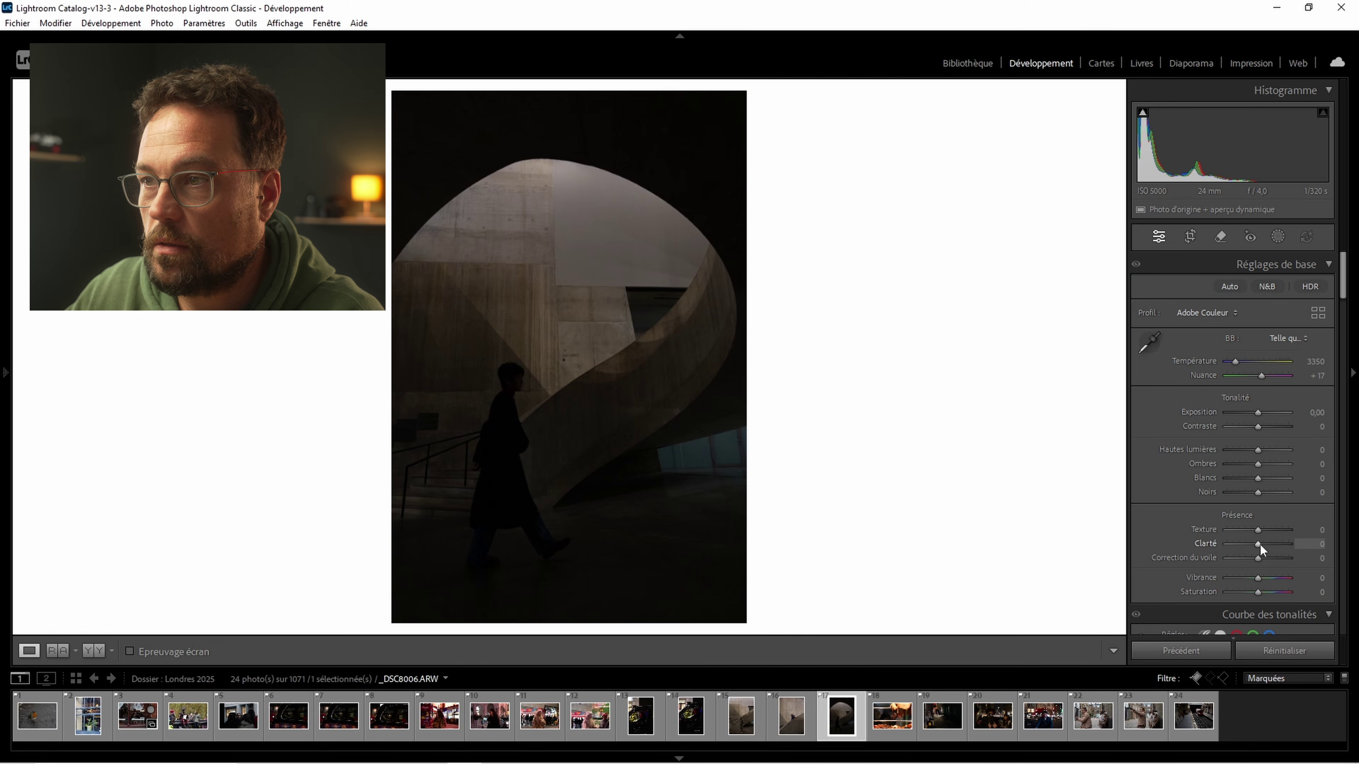
{"action": "left_click_drag", "start_coordinate": [1258, 593], "coordinate": [1229, 597]}
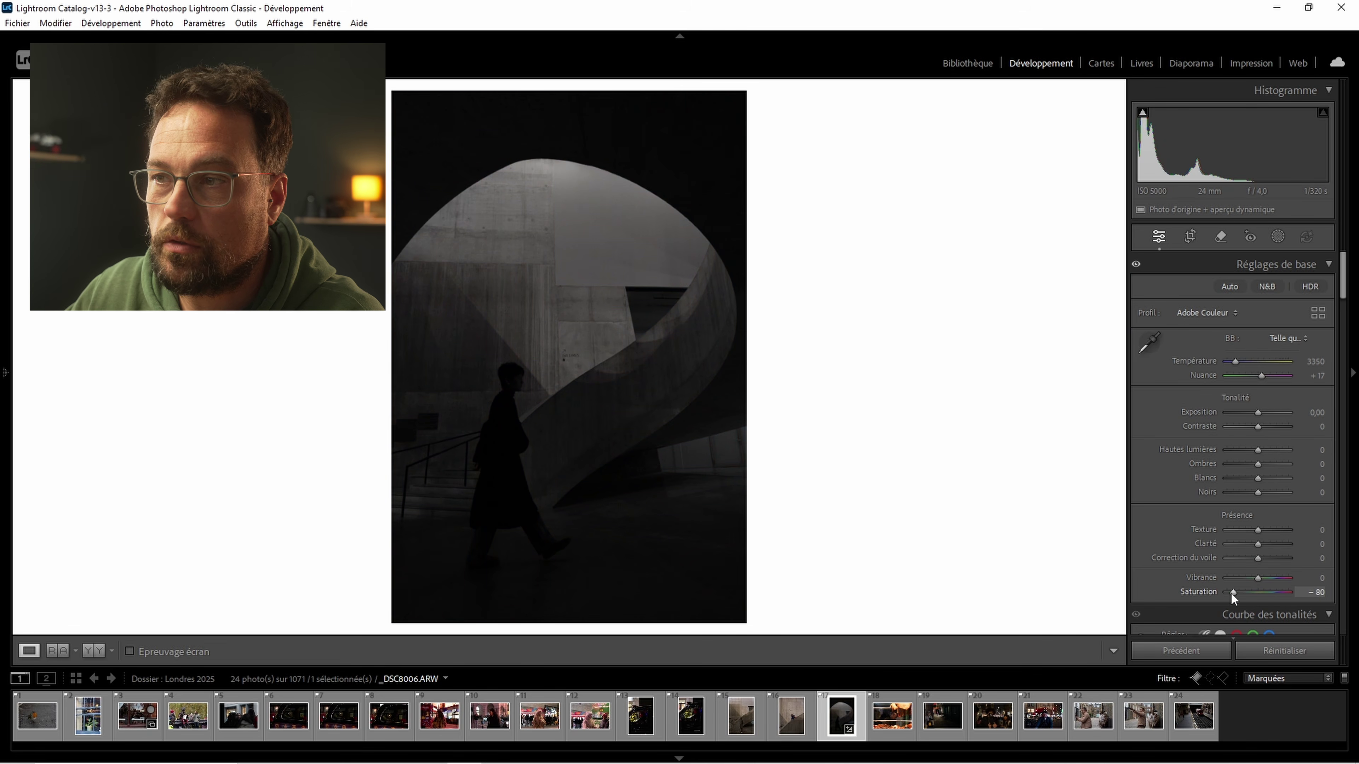
- Inspect the noise in the unedited photo's concrete walls and around the GALLERIES sign at high magnification
{"action": "left_click", "coordinate": [491, 325]}
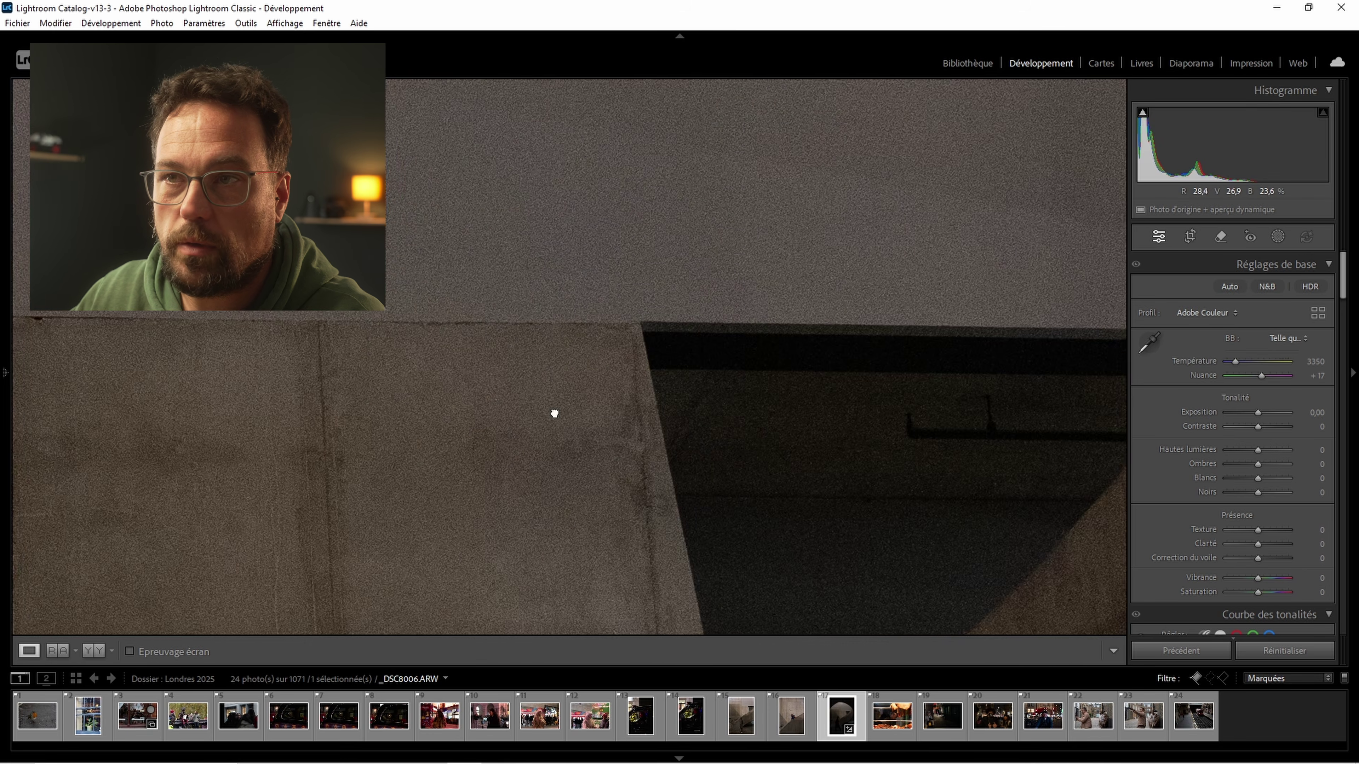
{"action": "left_click_drag", "start_coordinate": [489, 501], "coordinate": [804, 170]}
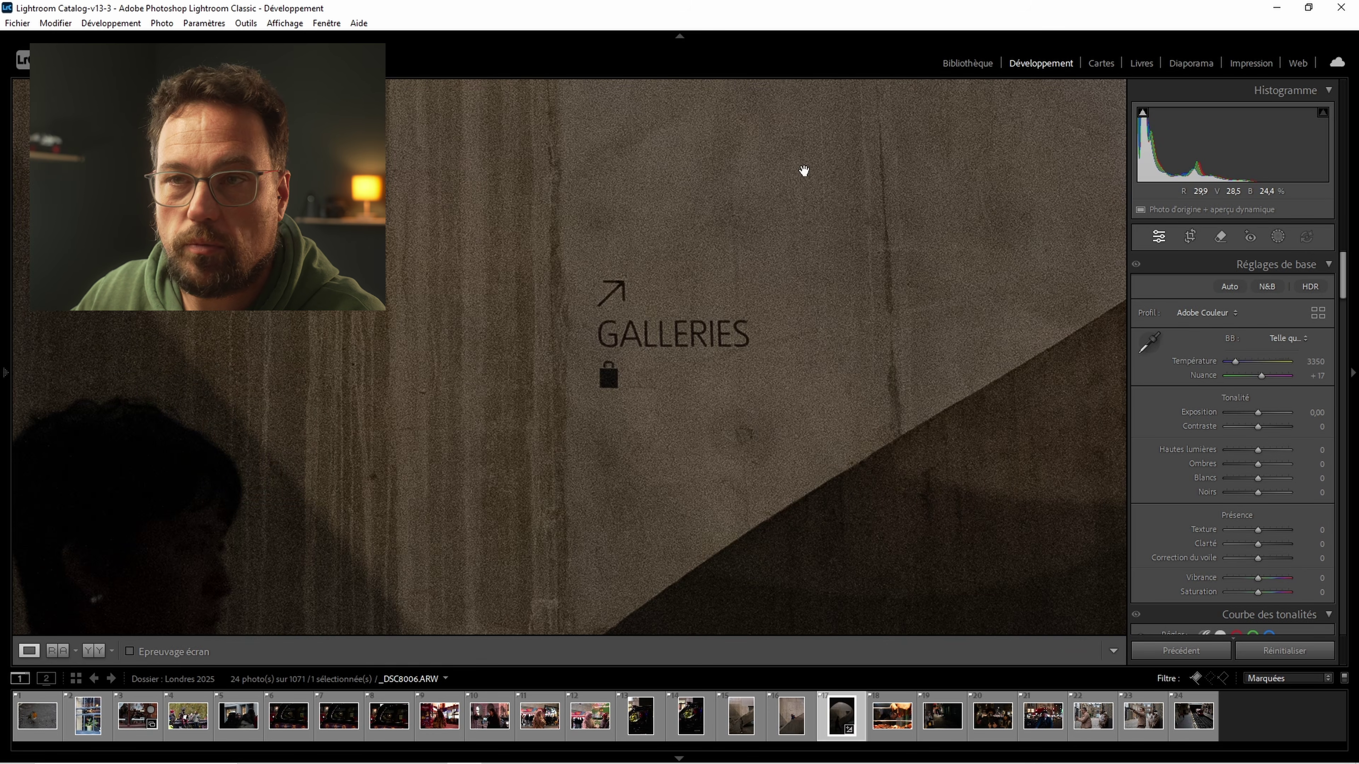
{"action": "left_click", "coordinate": [663, 333]}
{"action": "left_click", "coordinate": [623, 301]}
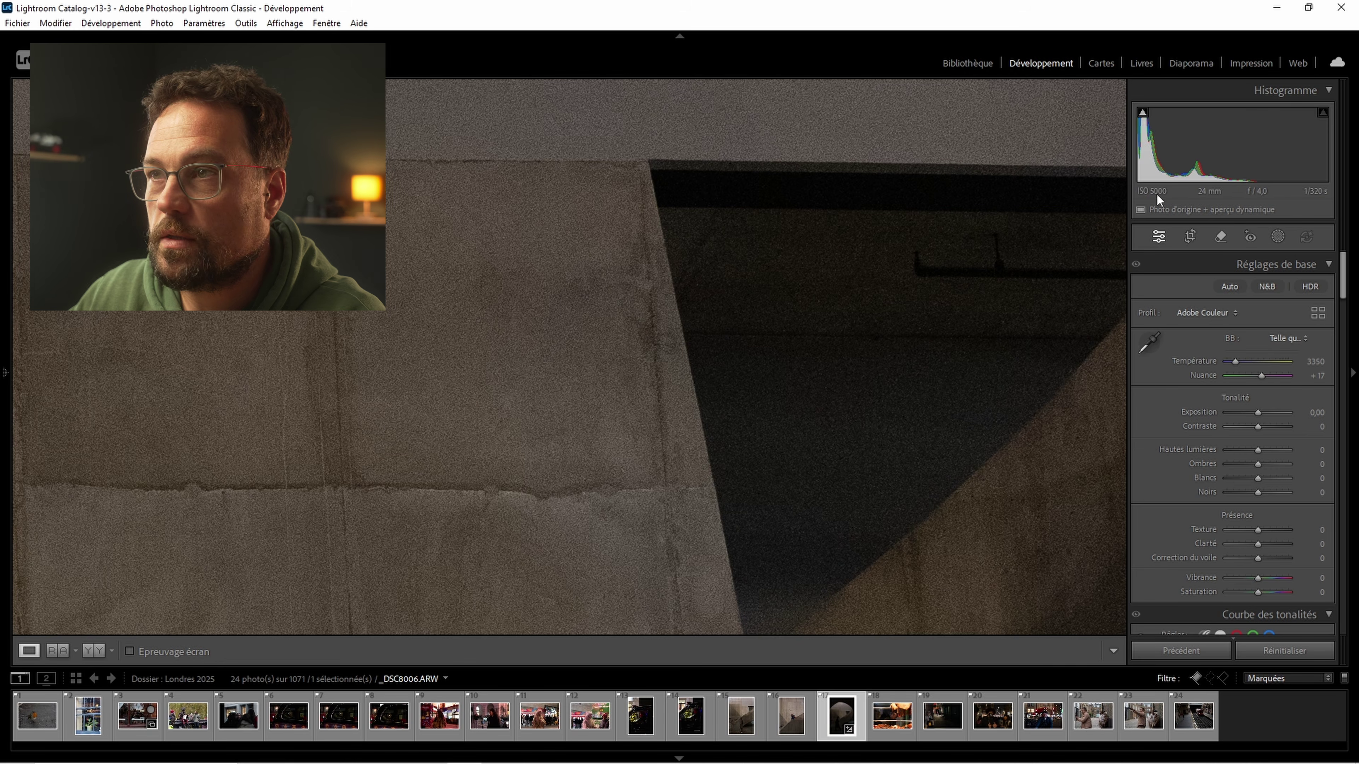
{"action": "left_click_drag", "start_coordinate": [421, 325], "coordinate": [540, 473]}
{"action": "left_click", "coordinate": [581, 337]}
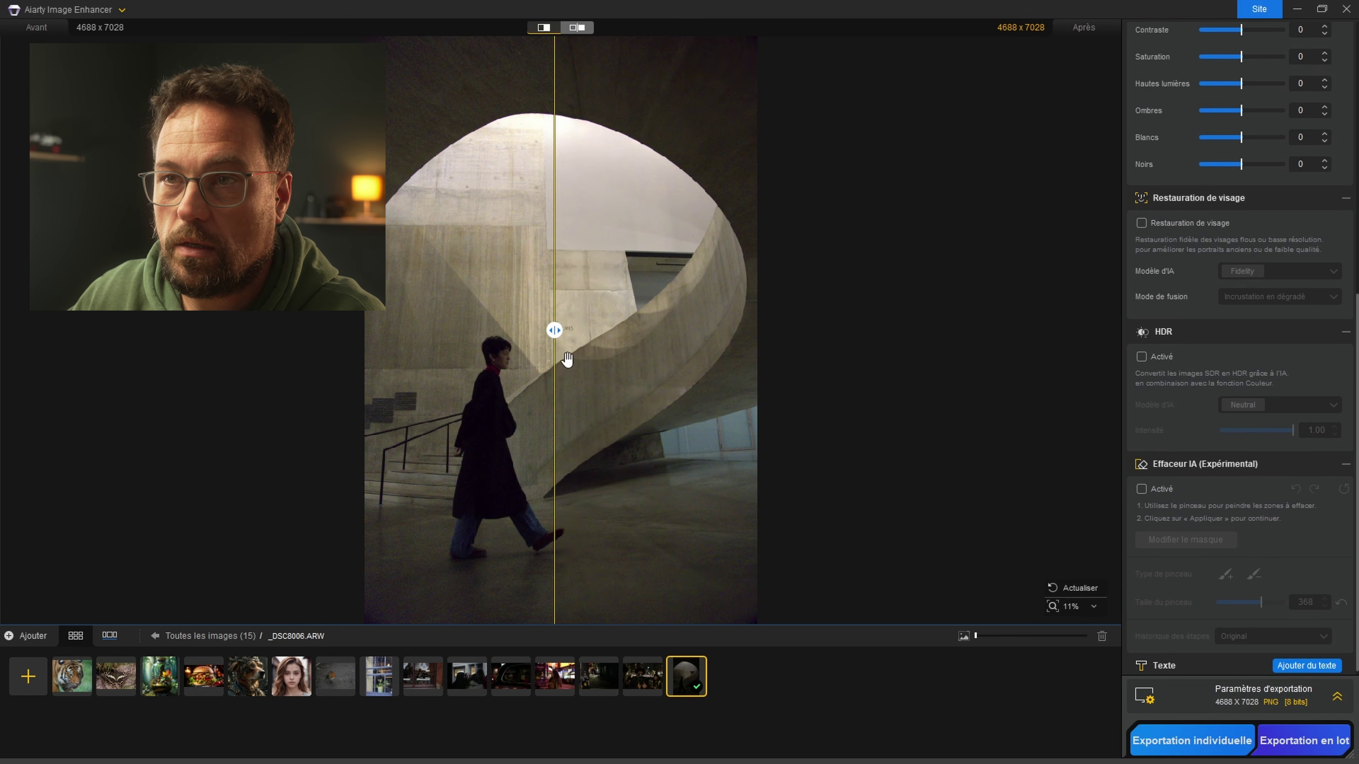
- Switch to Aiarty Image Enhancer, compare the original and enhanced _DSC8006.ARW, and review the enhancement settings
{"action": "left_click_drag", "start_coordinate": [554, 330], "coordinate": [487, 330]}
{"action": "scroll", "coordinate": [1178, 310], "scroll_direction": "up", "scroll_amount": 8}
{"action": "scroll", "coordinate": [571, 360], "scroll_direction": "up", "scroll_amount": 3}
{"action": "scroll", "coordinate": [568, 345], "scroll_direction": "down", "scroll_amount": 3}
{"action": "scroll", "coordinate": [541, 484], "scroll_direction": "up", "scroll_amount": 3}
{"action": "scroll", "coordinate": [538, 471], "scroll_direction": "down", "scroll_amount": 3}
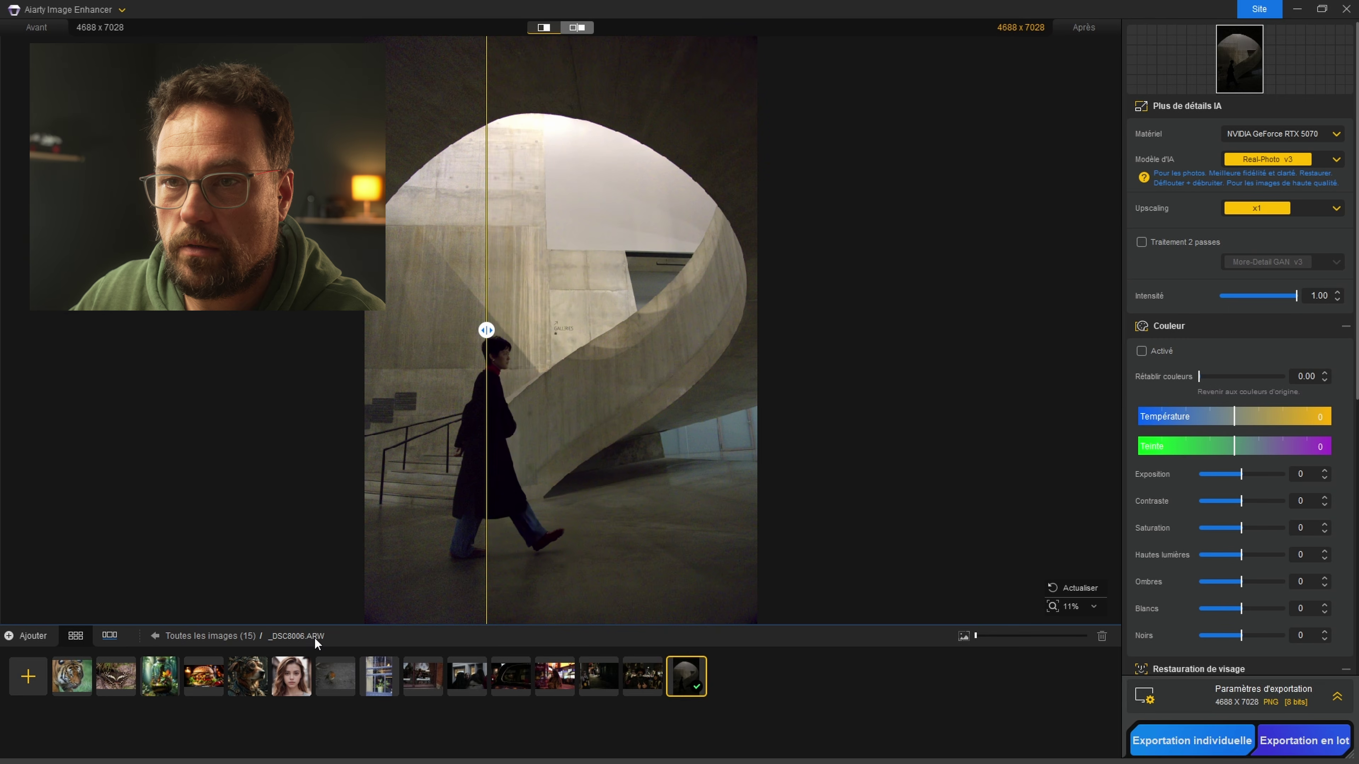
- Compare the before and after noise on the wall around the GALLERIES sign at close magnification
{"action": "left_click_drag", "start_coordinate": [486, 330], "coordinate": [531, 337]}
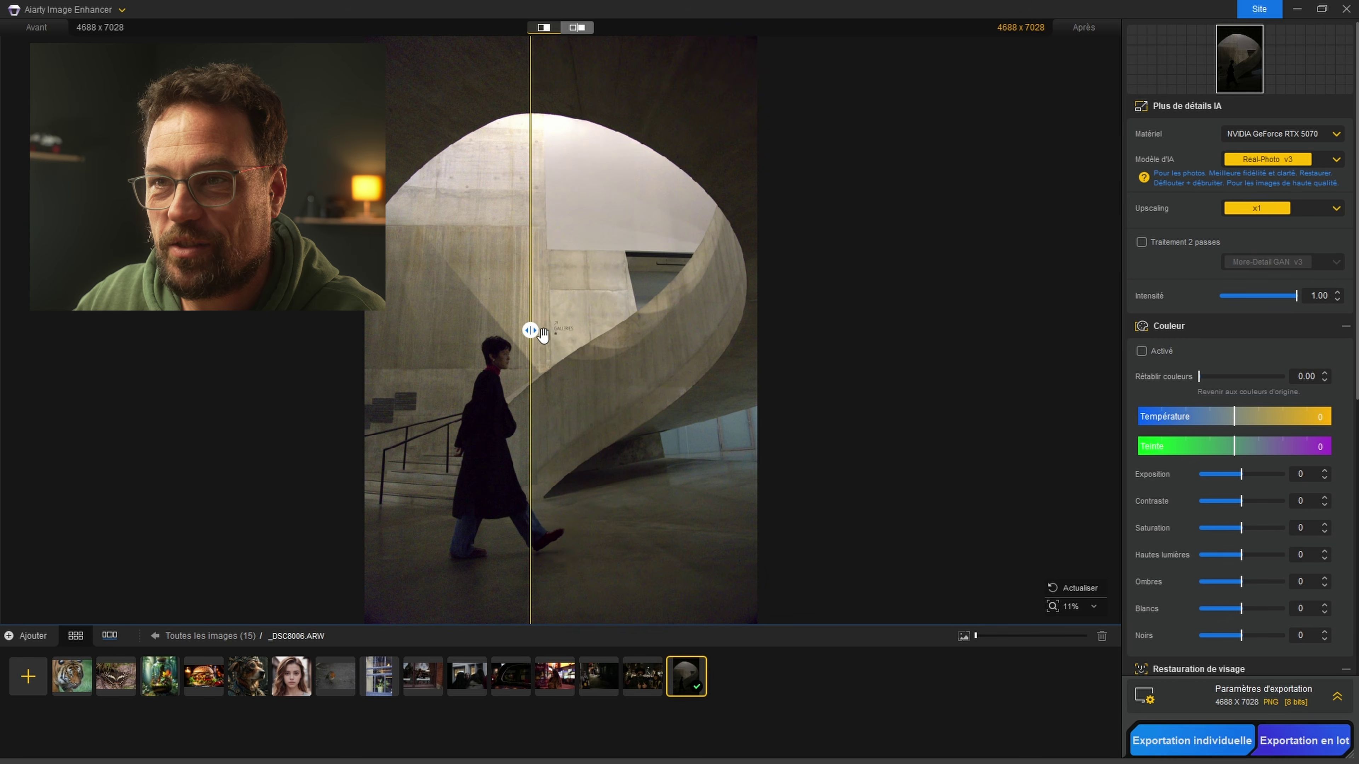
{"action": "mouse_move", "coordinate": [527, 332]}
{"action": "left_mouse_down"}
{"action": "mouse_move", "coordinate": [707, 328]}
{"action": "mouse_move", "coordinate": [489, 329]}
{"action": "mouse_move", "coordinate": [537, 329]}
{"action": "mouse_move", "coordinate": [537, 343]}
{"action": "mouse_move", "coordinate": [534, 327]}
{"action": "mouse_move", "coordinate": [576, 328]}
{"action": "mouse_move", "coordinate": [480, 328]}
{"action": "mouse_move", "coordinate": [681, 345]}
{"action": "mouse_move", "coordinate": [434, 329]}
{"action": "mouse_move", "coordinate": [537, 351]}
{"action": "mouse_move", "coordinate": [573, 325]}
{"action": "mouse_move", "coordinate": [515, 328]}
{"action": "mouse_move", "coordinate": [535, 328]}
{"action": "left_mouse_up"}
{"action": "scroll", "coordinate": [537, 319], "scroll_direction": "up", "scroll_amount": 3}
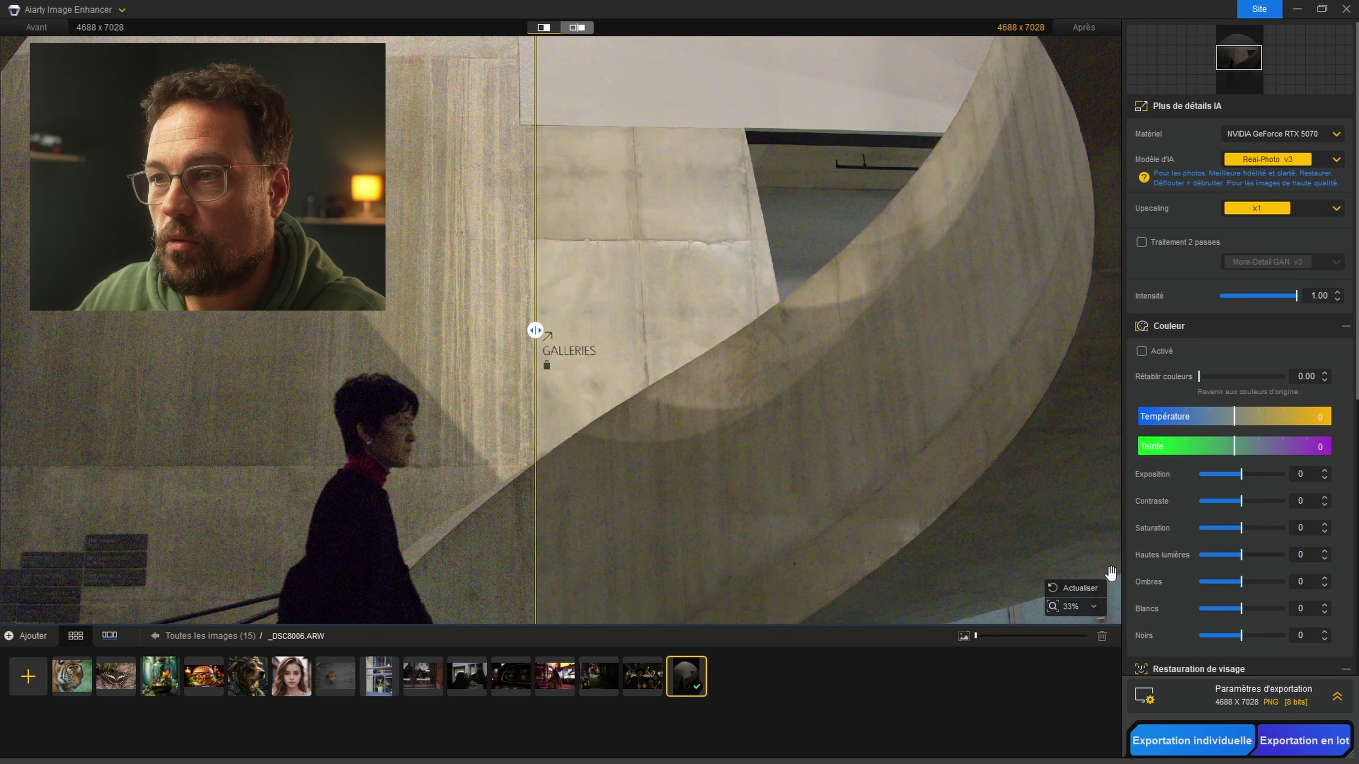
{"action": "scroll", "coordinate": [671, 426], "scroll_direction": "up", "scroll_amount": 4}
{"action": "scroll", "coordinate": [1280, 214], "scroll_direction": "down", "scroll_amount": 5}
{"action": "scroll", "coordinate": [1284, 247], "scroll_direction": "down", "scroll_amount": 3}
{"action": "scroll", "coordinate": [1287, 321], "scroll_direction": "up", "scroll_amount": 7}
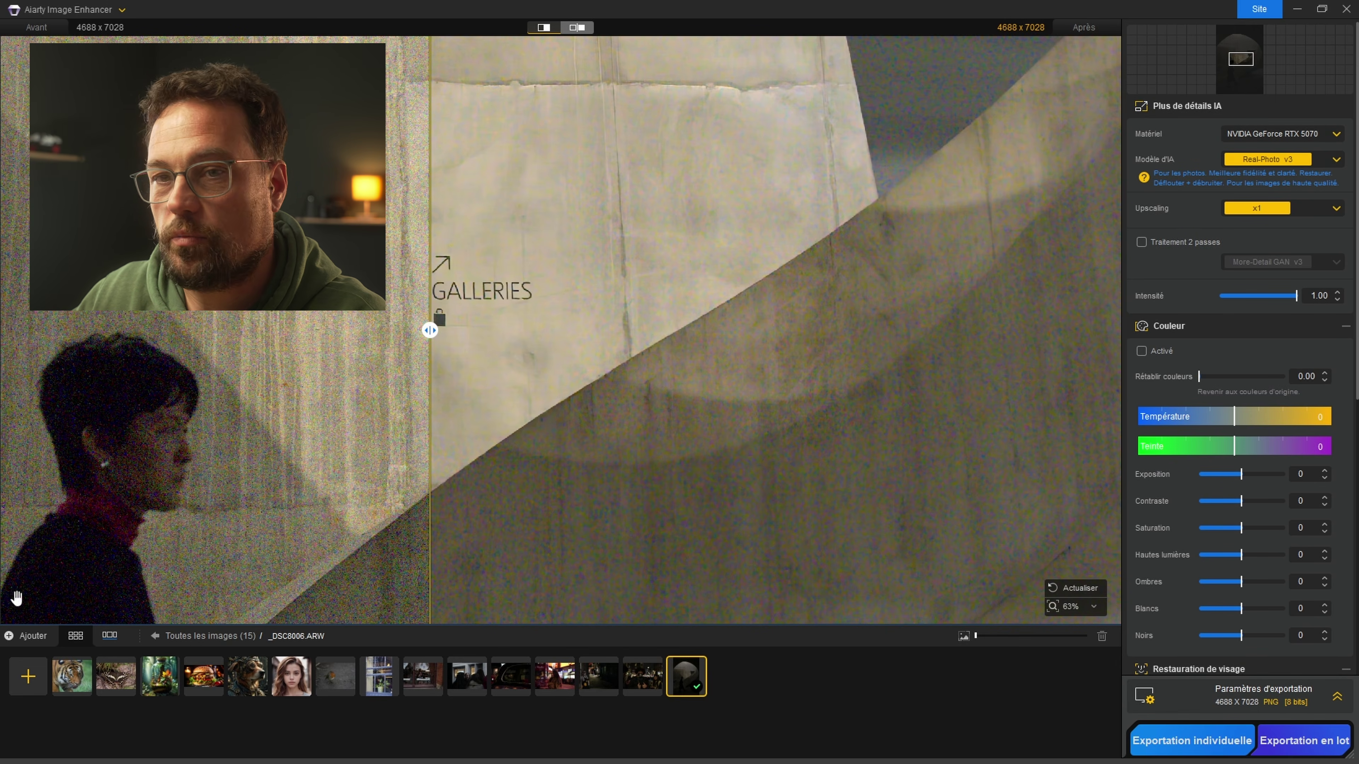
- Review the options for adding images and read the descriptions of the available AI models
{"action": "left_click", "coordinate": [24, 635]}
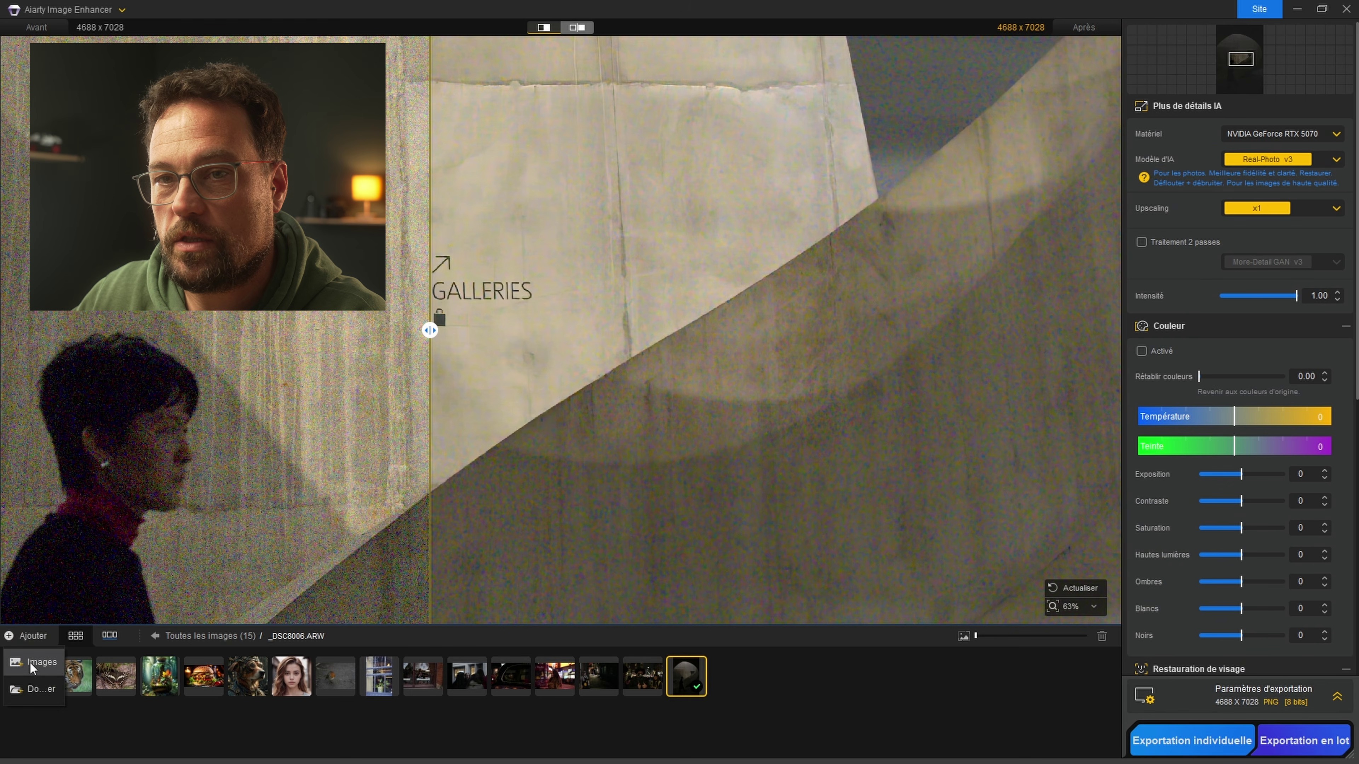
{"action": "left_click", "coordinate": [34, 640]}
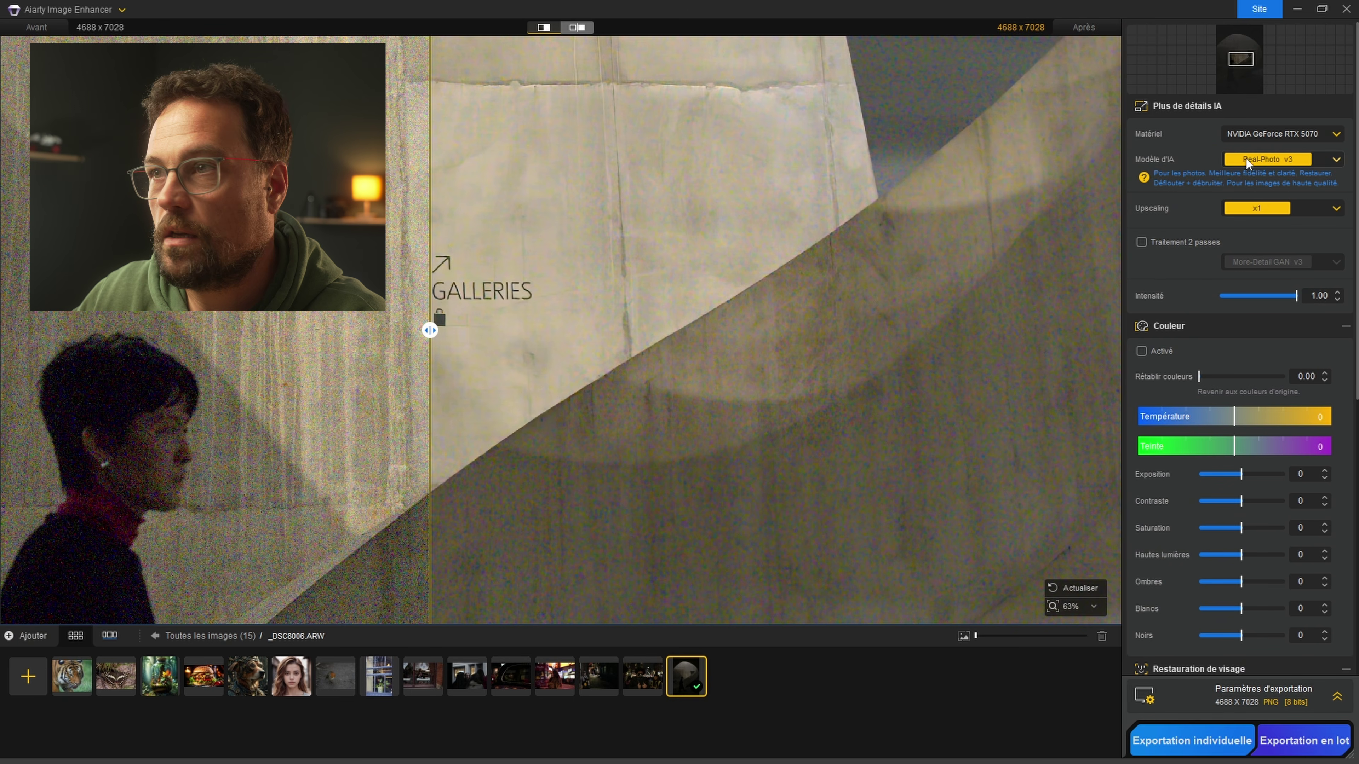
{"action": "left_click", "coordinate": [1311, 158]}
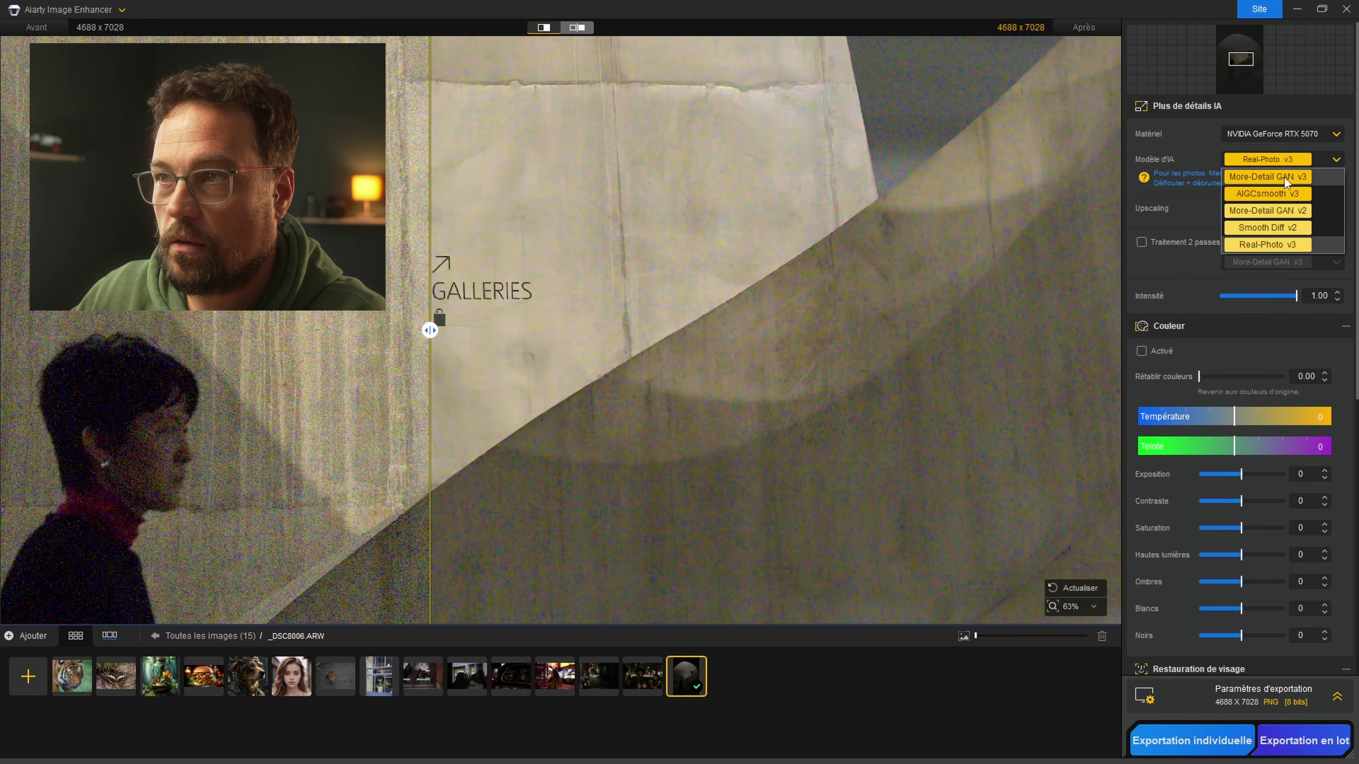
{"action": "left_click", "coordinate": [1144, 177]}
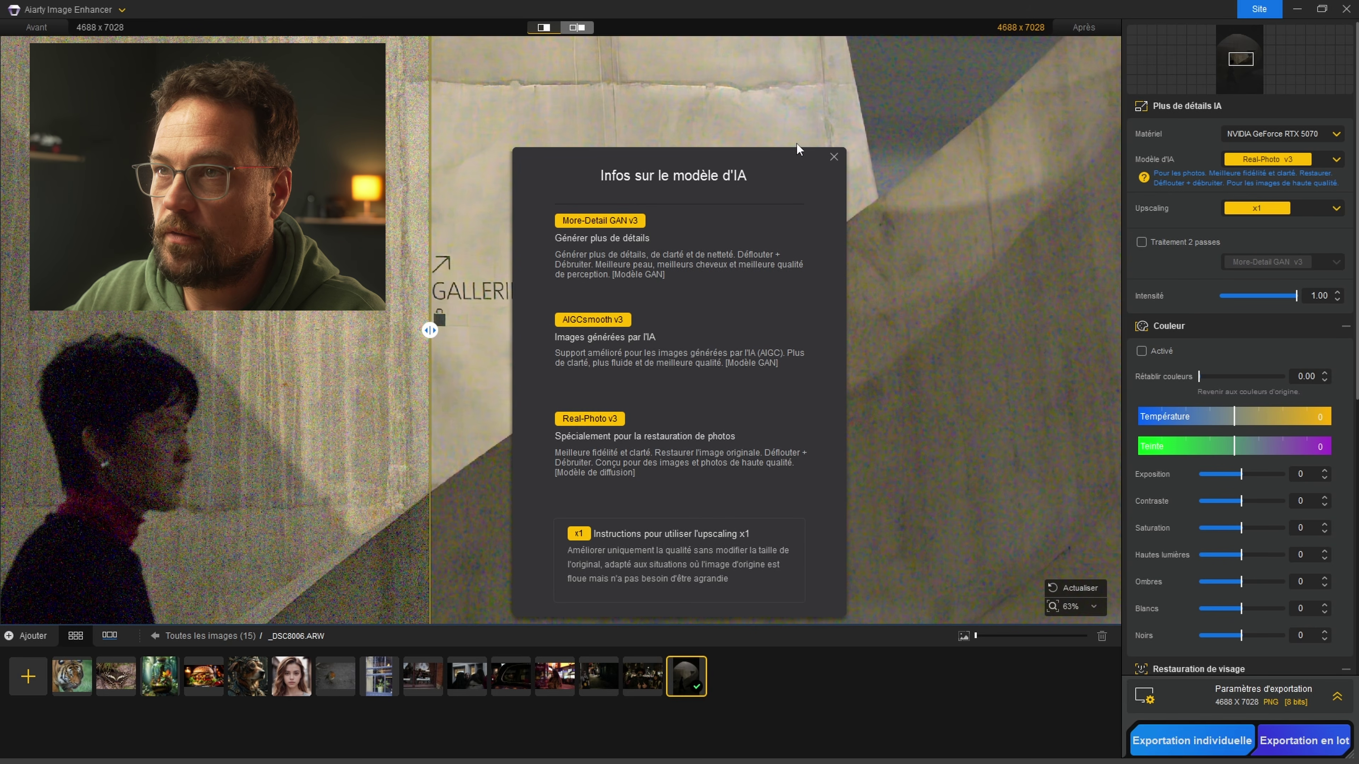
{"action": "left_click", "coordinate": [833, 156]}
- Try x2 upscaling on the image with a before/after comparison, and return the upscaling to x1
{"action": "left_click", "coordinate": [1337, 211]}
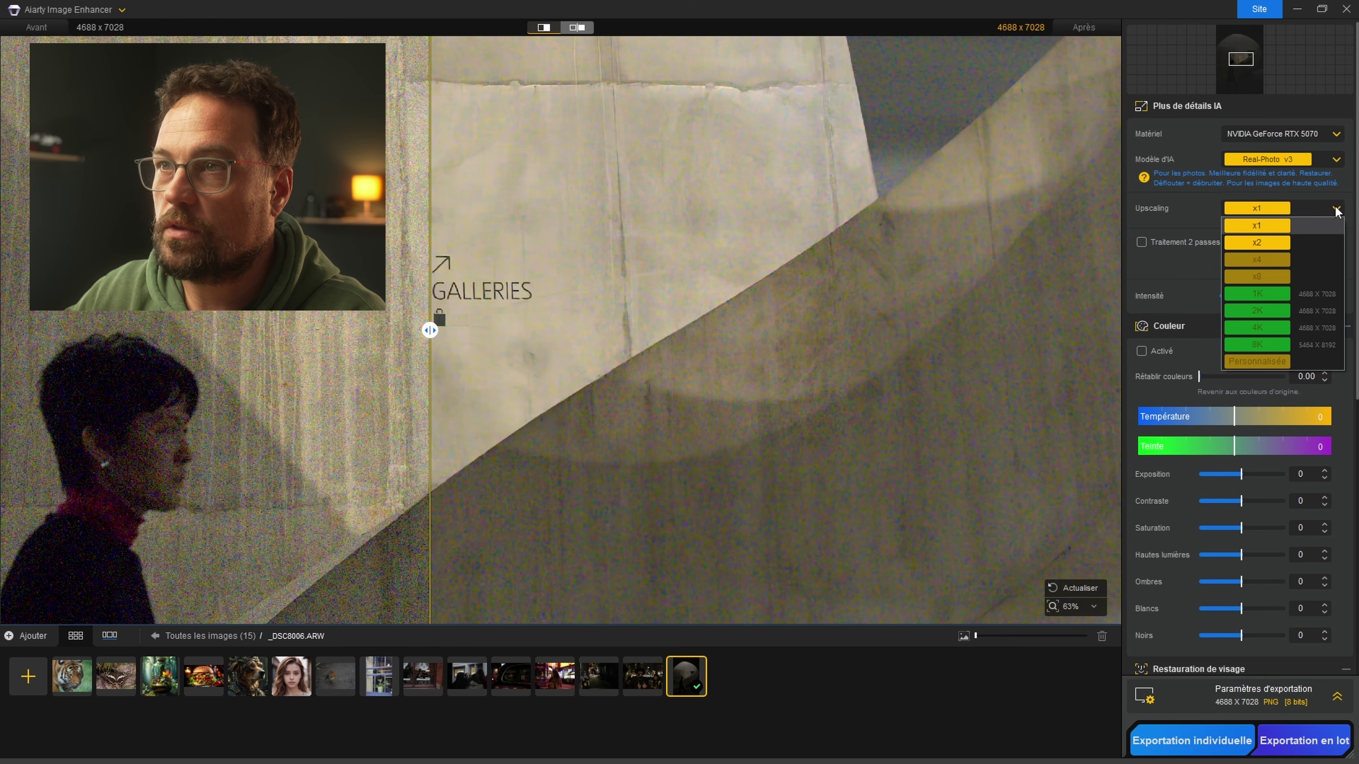
{"action": "left_click", "coordinate": [1337, 211]}
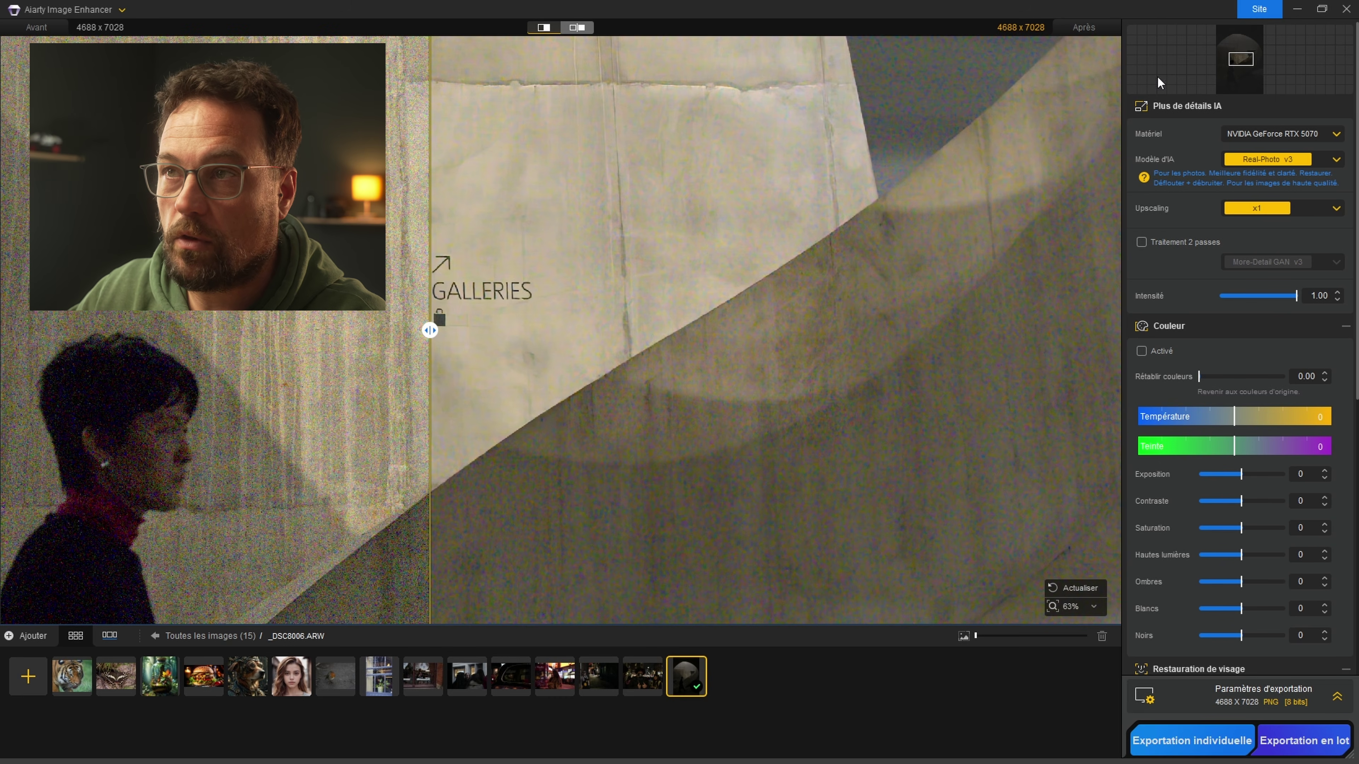
{"action": "left_click", "coordinate": [1332, 210]}
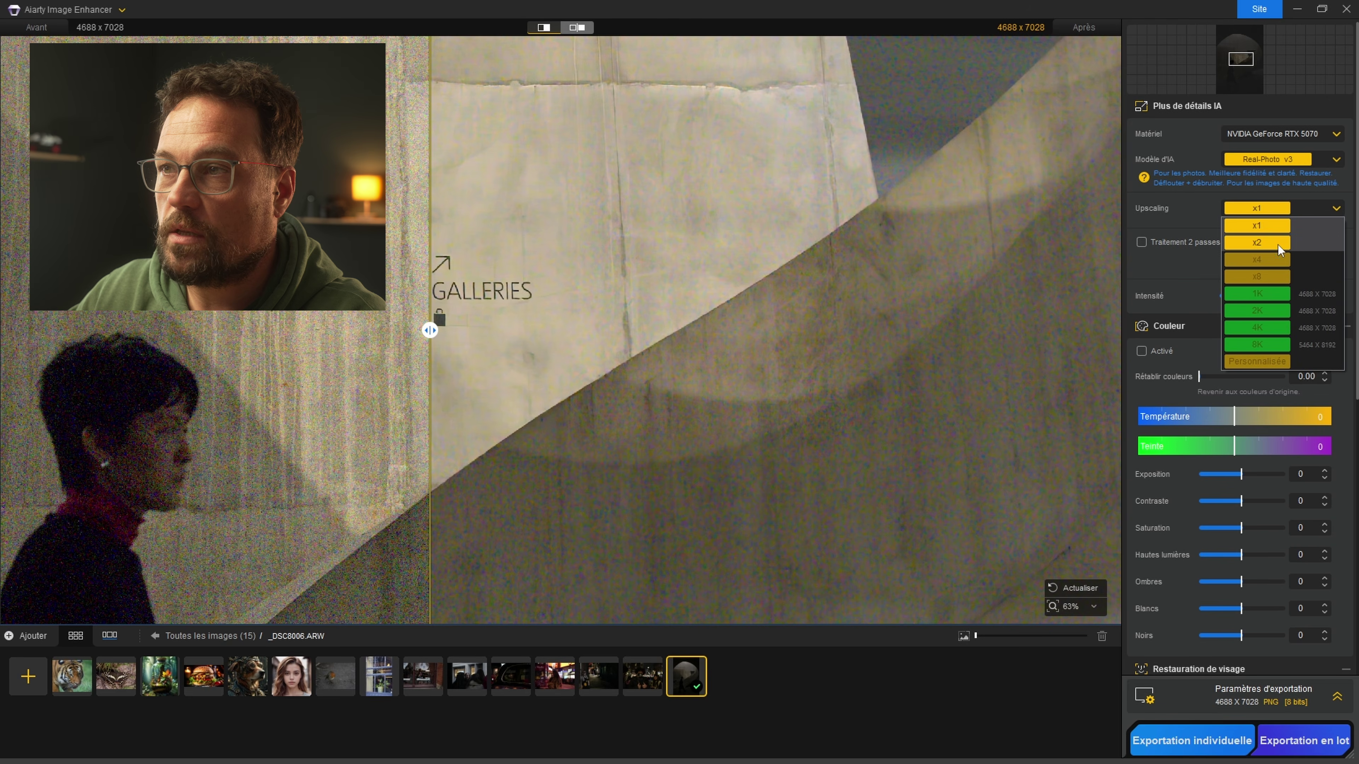
{"action": "left_click", "coordinate": [1256, 242]}
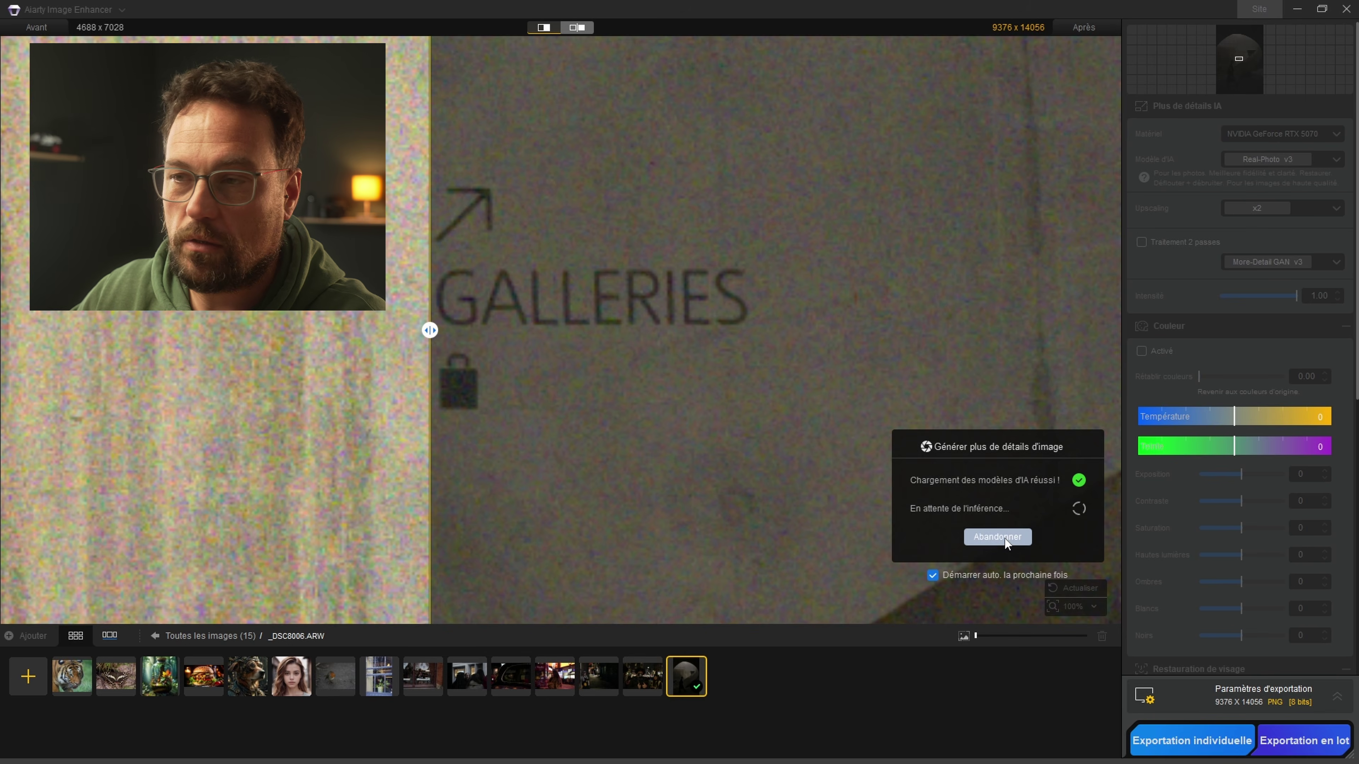
{"action": "scroll", "coordinate": [652, 385], "scroll_direction": "down", "scroll_amount": 5}
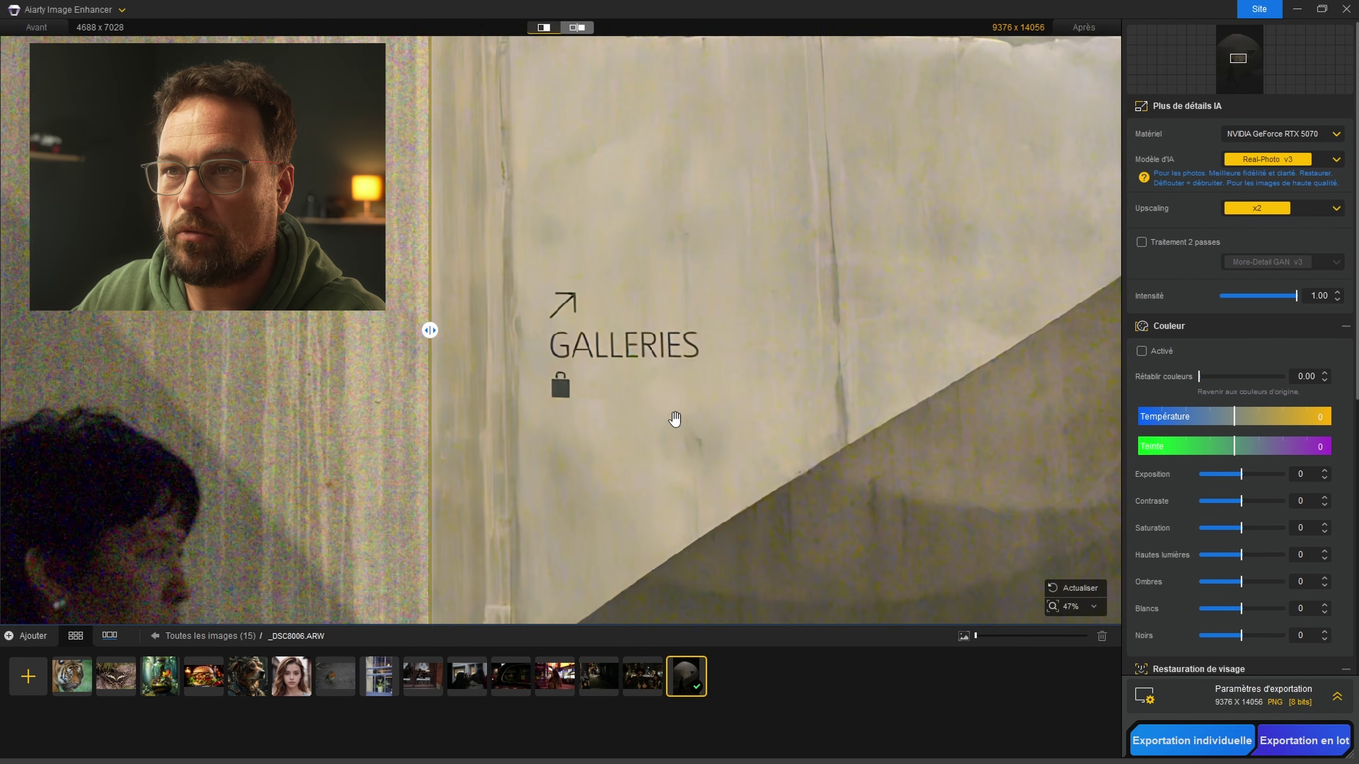
{"action": "scroll", "coordinate": [778, 381], "scroll_direction": "down", "scroll_amount": 4}
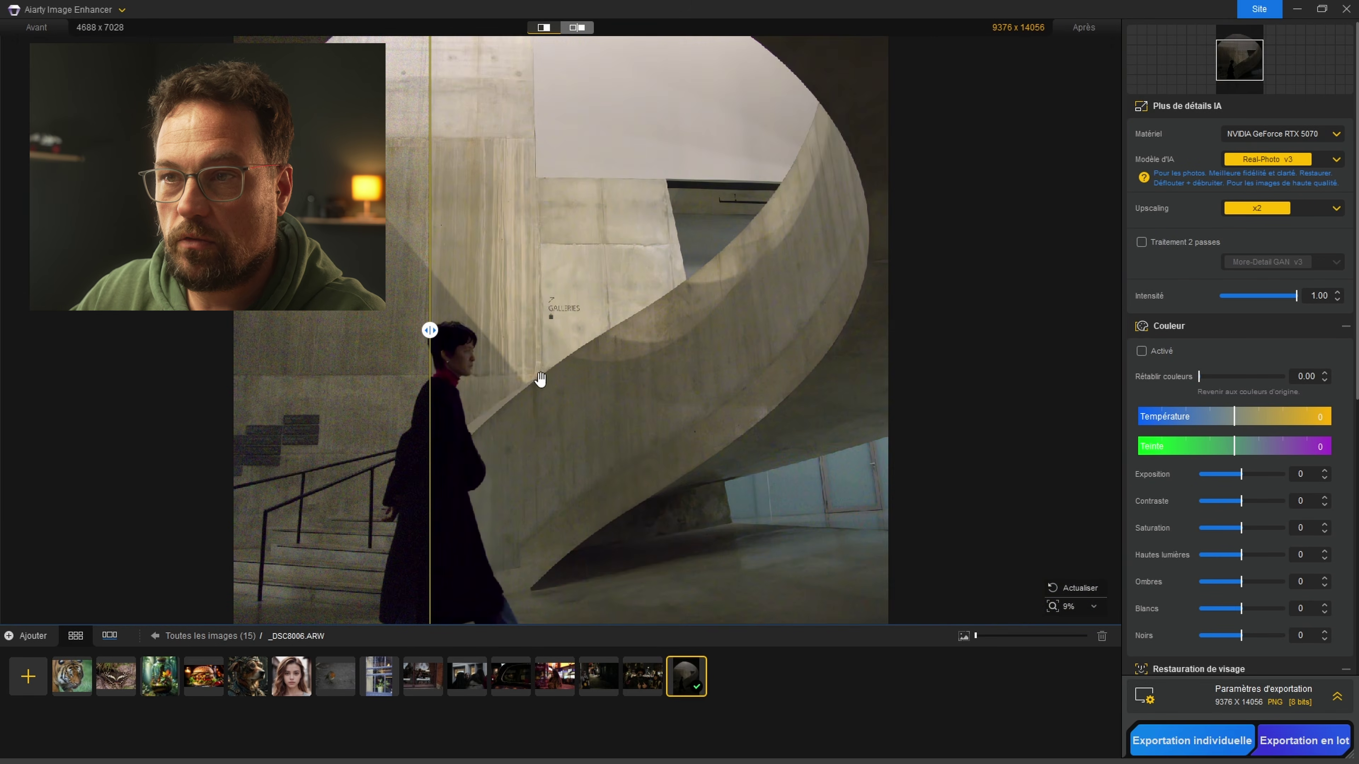
{"action": "left_click_drag", "start_coordinate": [430, 331], "coordinate": [548, 330]}
{"action": "scroll", "coordinate": [618, 407], "scroll_direction": "up", "scroll_amount": 3}
{"action": "scroll", "coordinate": [877, 340], "scroll_direction": "down", "scroll_amount": 2}
{"action": "left_click", "coordinate": [1315, 207]}
{"action": "left_click", "coordinate": [1269, 223]}
- Compare the before and after versions around the GALLERIES sign, the walking figure's feet and the arched opening
{"action": "scroll", "coordinate": [600, 214], "scroll_direction": "up", "scroll_amount": 3}
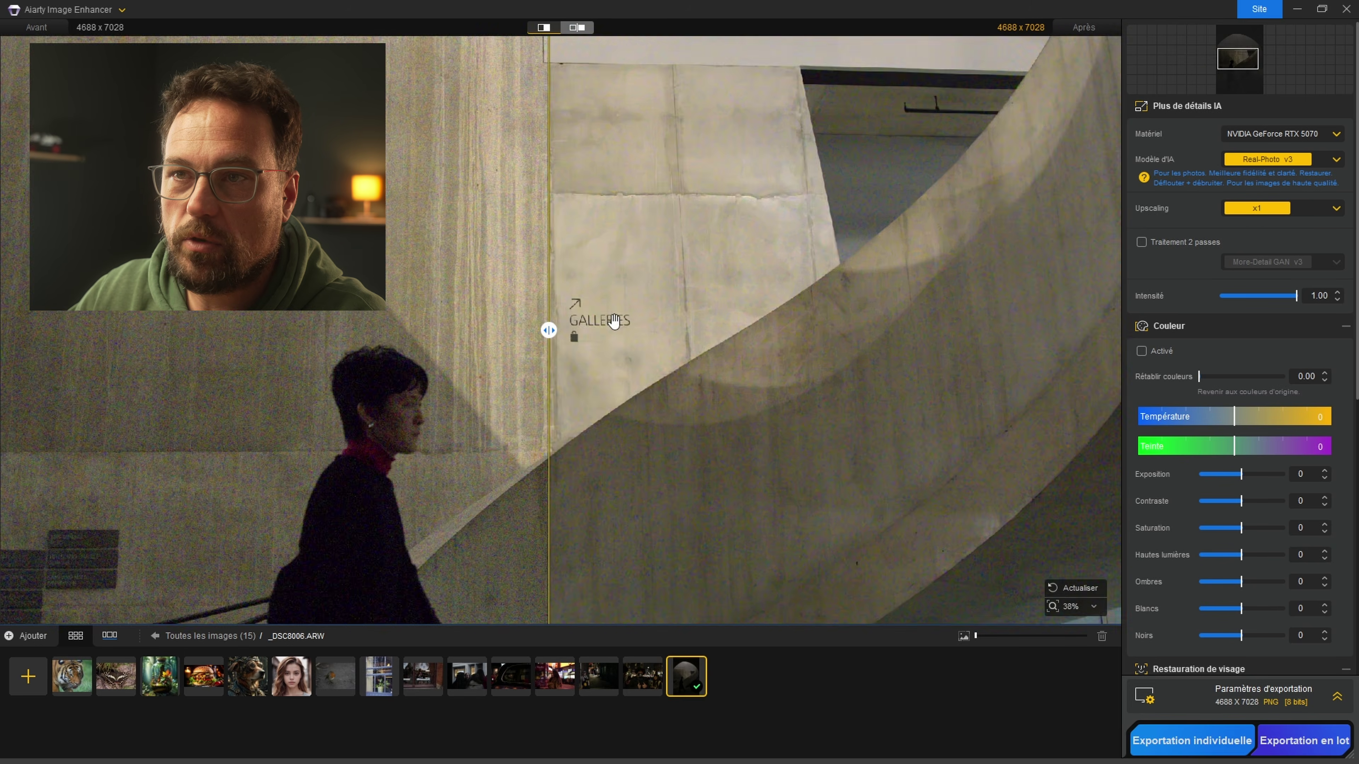
{"action": "scroll", "coordinate": [614, 321], "scroll_direction": "down", "scroll_amount": 3}
{"action": "scroll", "coordinate": [570, 328], "scroll_direction": "up", "scroll_amount": 6}
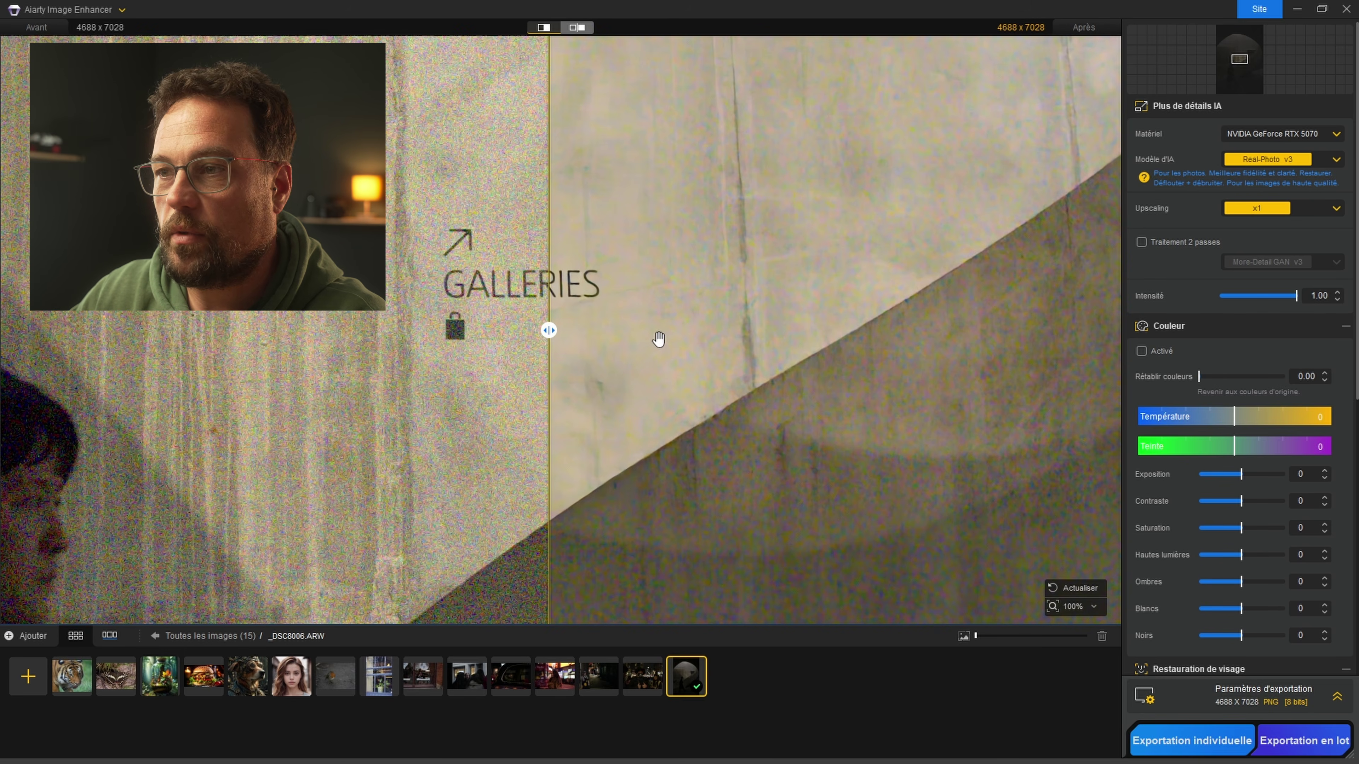
{"action": "mouse_move", "coordinate": [548, 330]}
{"action": "left_mouse_down"}
{"action": "mouse_move", "coordinate": [1049, 330]}
{"action": "mouse_move", "coordinate": [100, 330]}
{"action": "mouse_move", "coordinate": [570, 330]}
{"action": "left_mouse_up"}
{"action": "scroll", "coordinate": [696, 374], "scroll_direction": "down", "scroll_amount": 5}
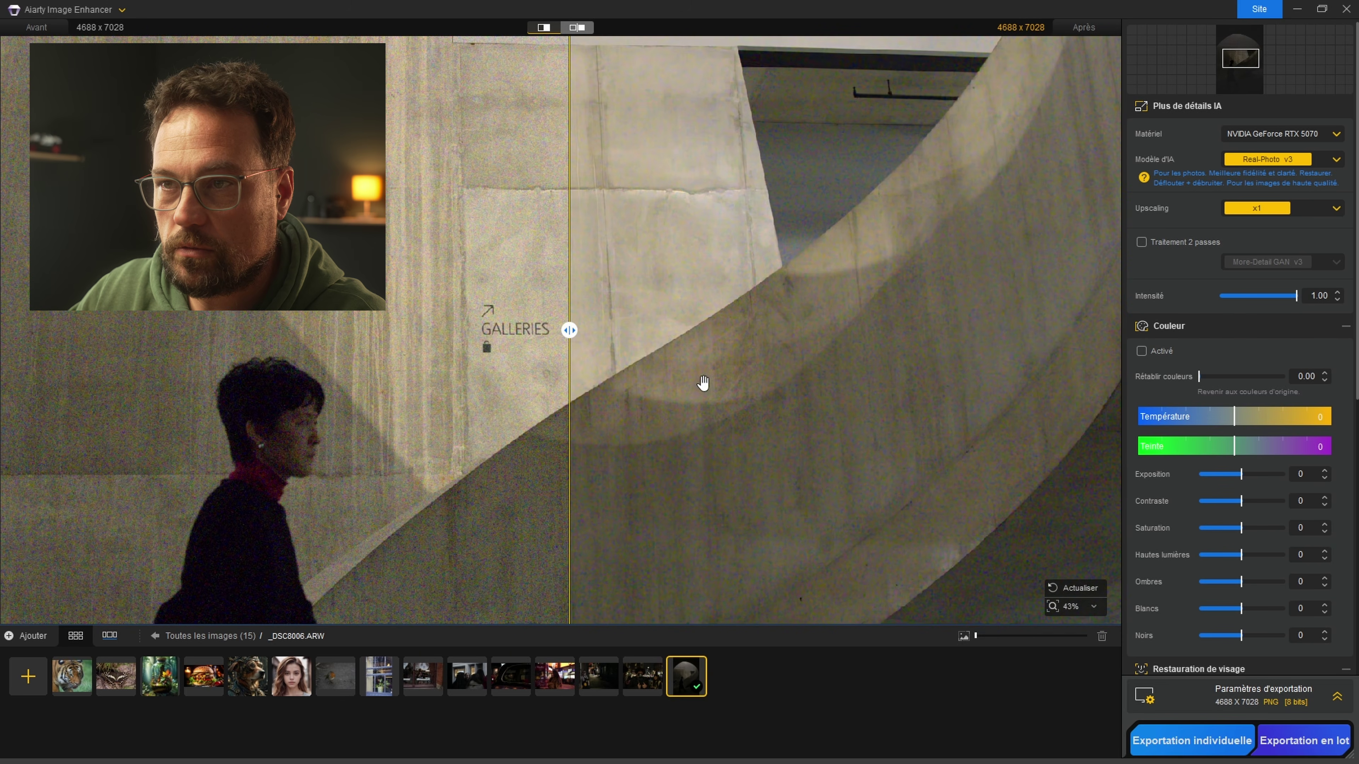
{"action": "left_click_drag", "start_coordinate": [665, 495], "coordinate": [845, 155]}
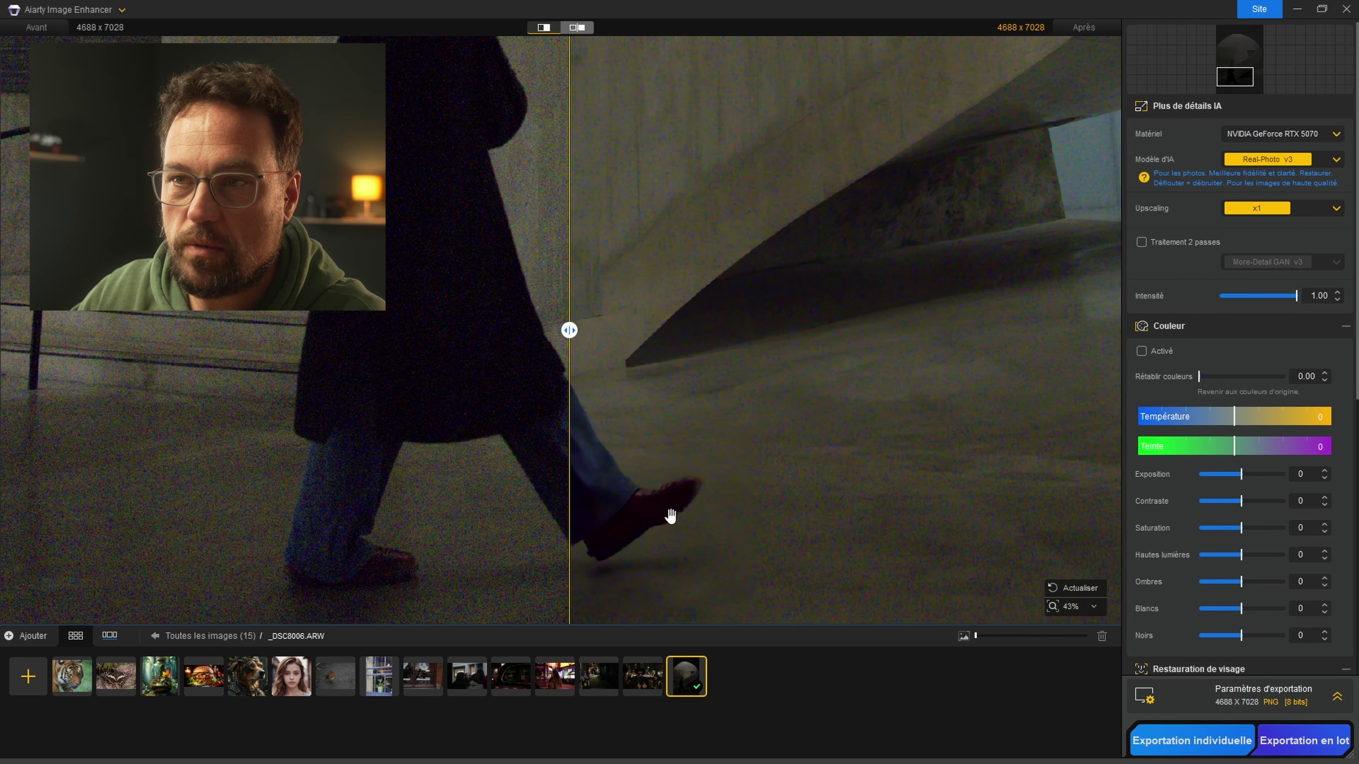
{"action": "left_click_drag", "start_coordinate": [561, 416], "coordinate": [775, 425]}
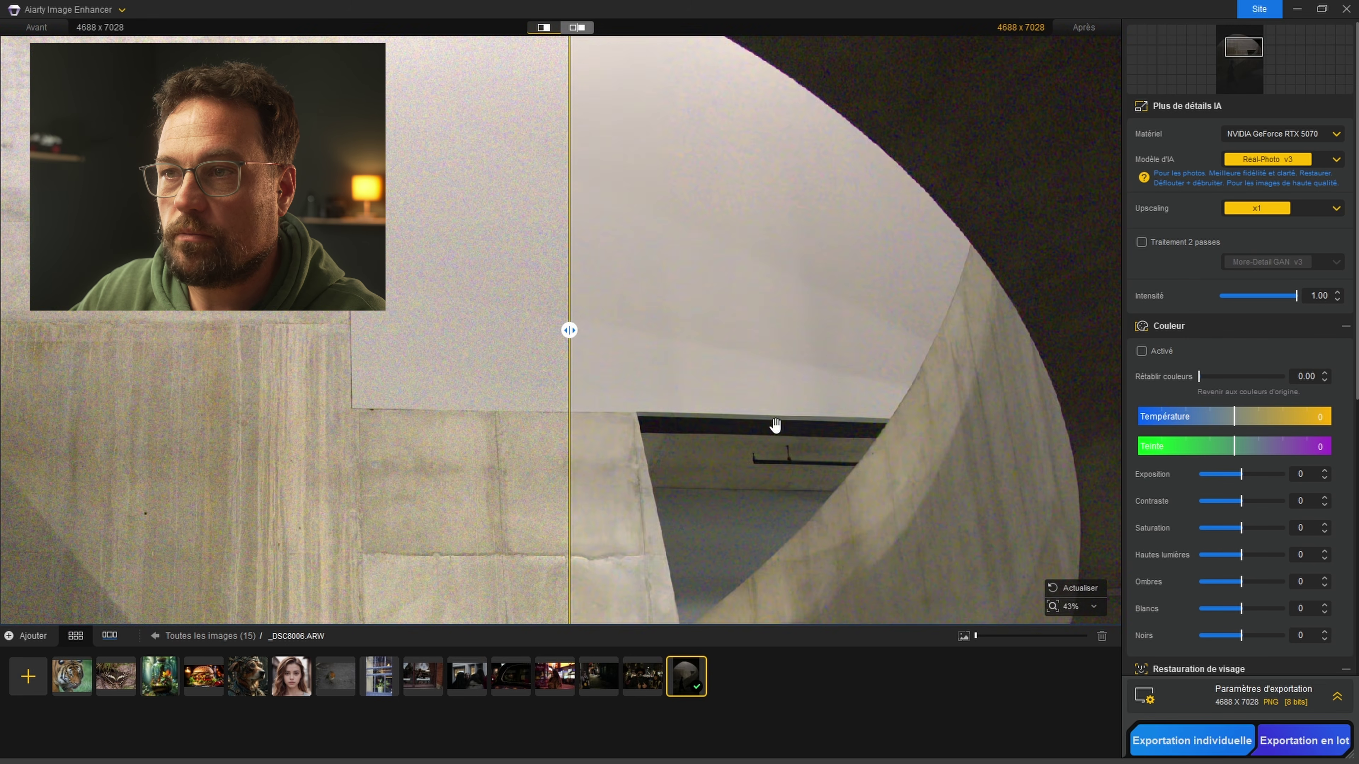
{"action": "scroll", "coordinate": [775, 425], "scroll_direction": "down", "scroll_amount": 4}
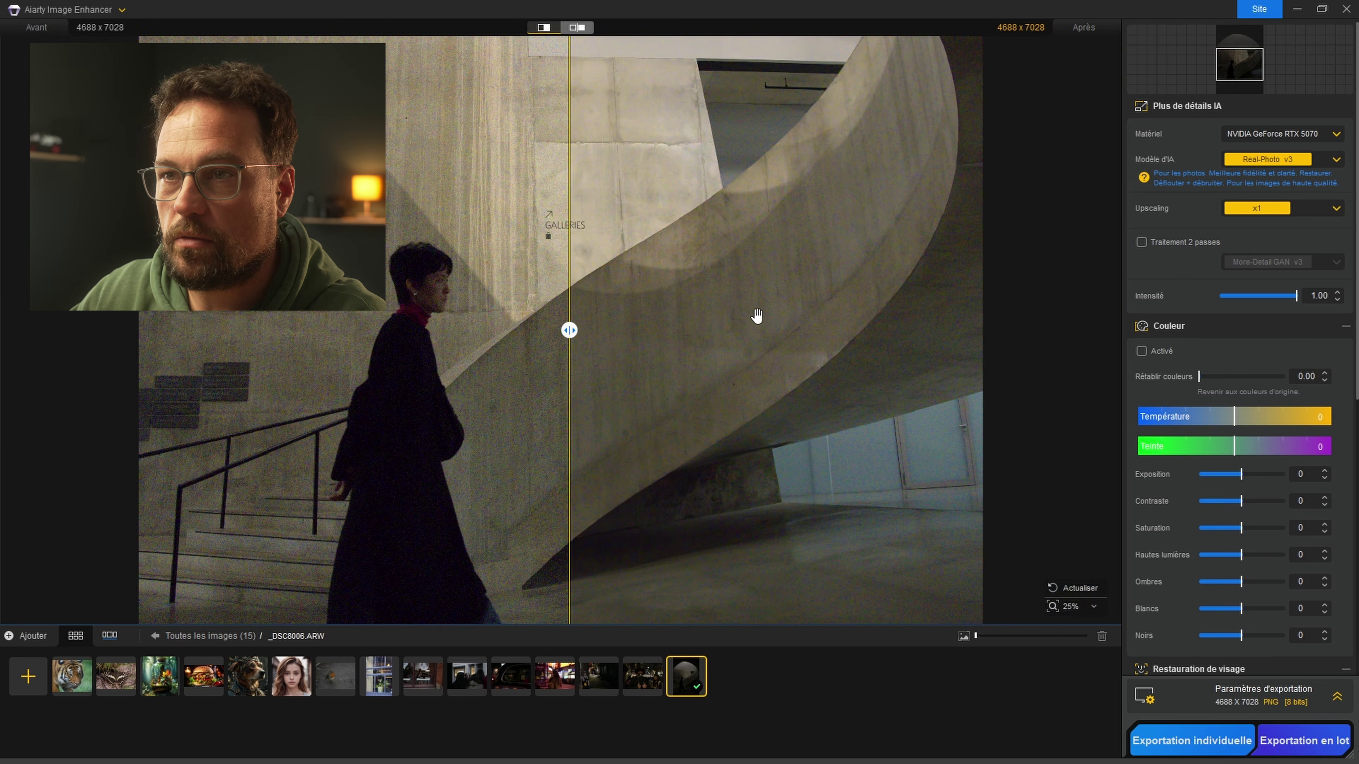
- Change the AI model to More-Detail GAN v3 and check its rendering of the curved concrete staircase
{"action": "left_click", "coordinate": [1317, 162]}
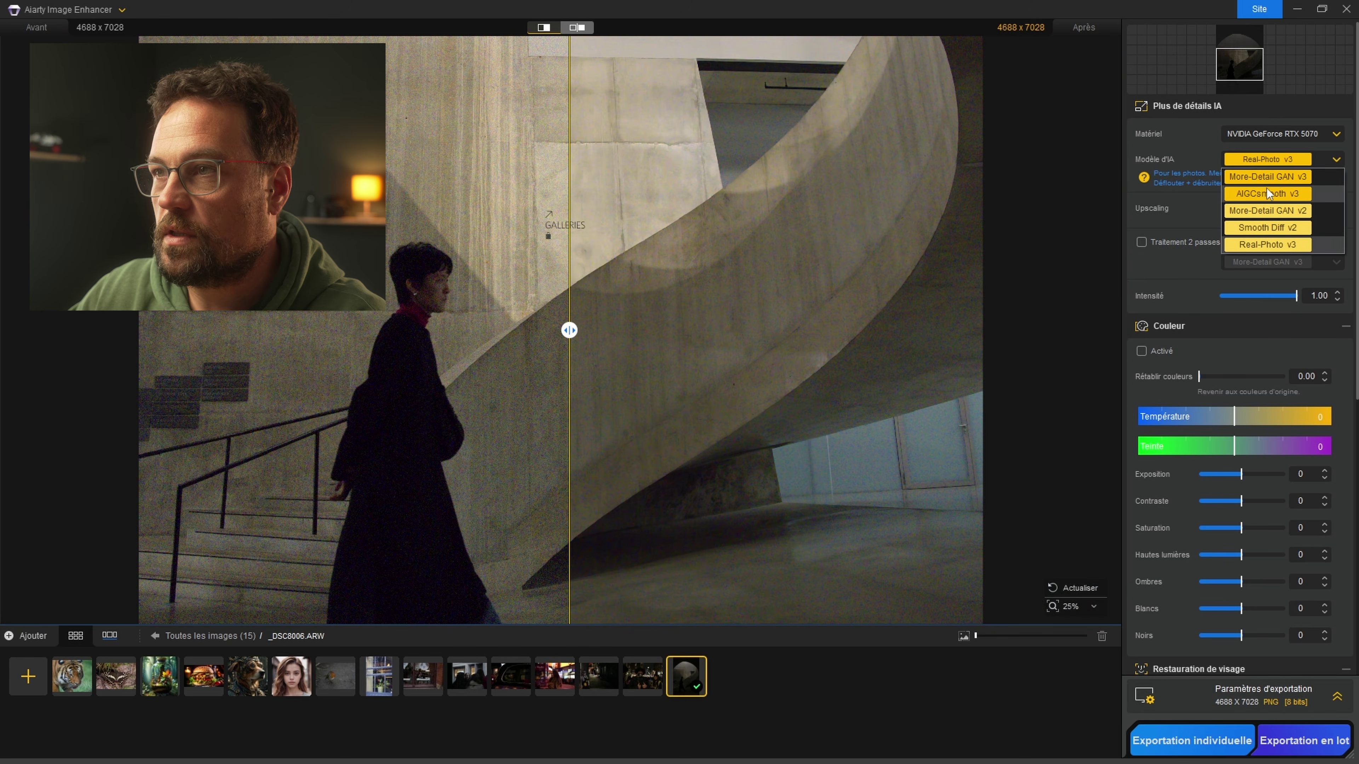
{"action": "left_click", "coordinate": [1278, 175]}
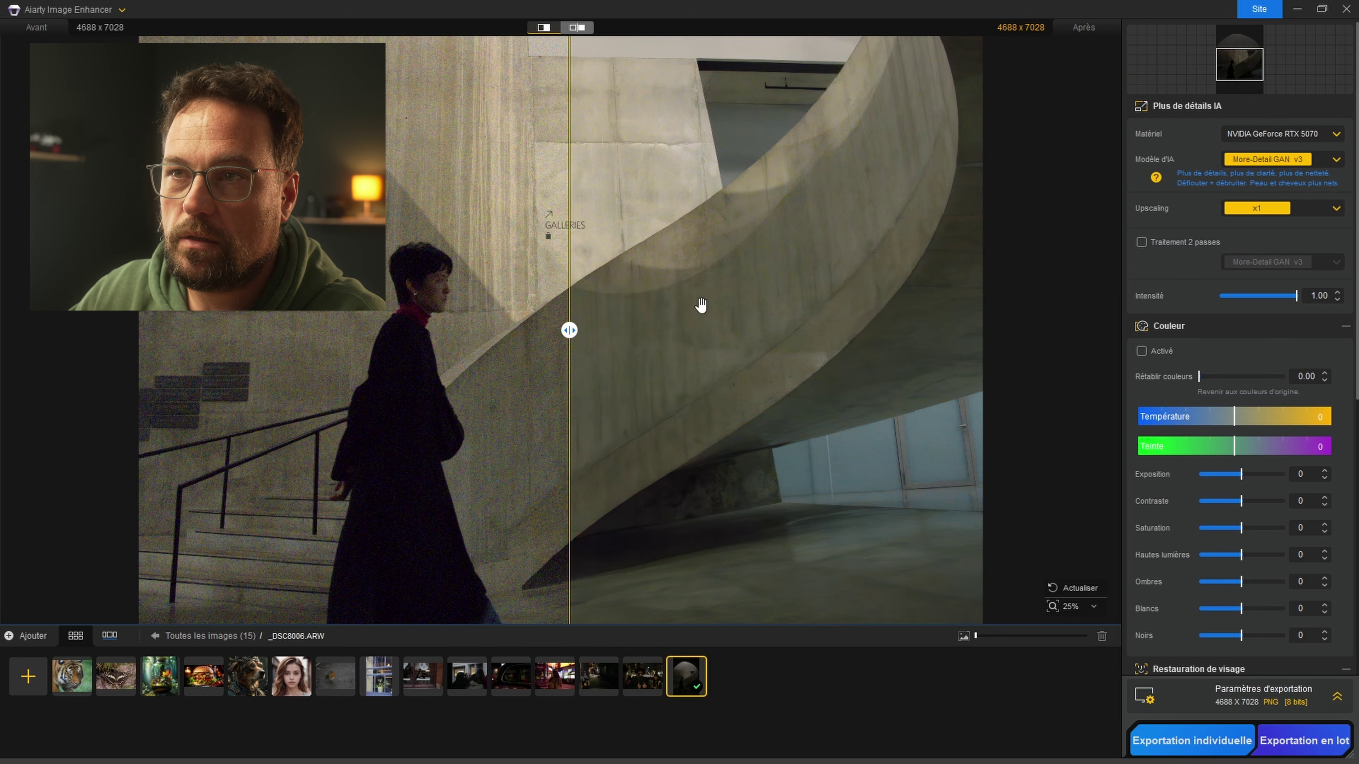
{"action": "scroll", "coordinate": [706, 316], "scroll_direction": "up", "scroll_amount": 3}
{"action": "left_click_drag", "start_coordinate": [808, 305], "coordinate": [619, 325]}
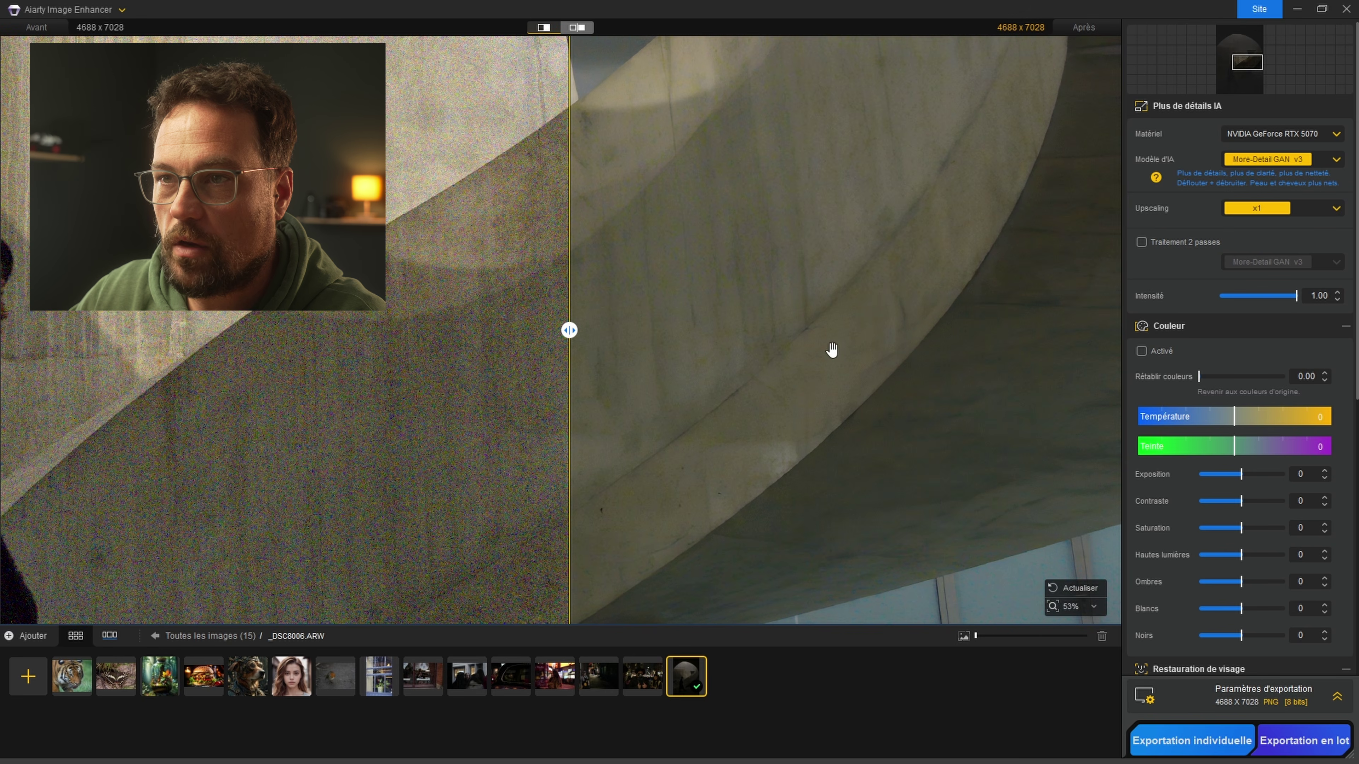
{"action": "scroll", "coordinate": [807, 302], "scroll_direction": "down", "scroll_amount": 3}
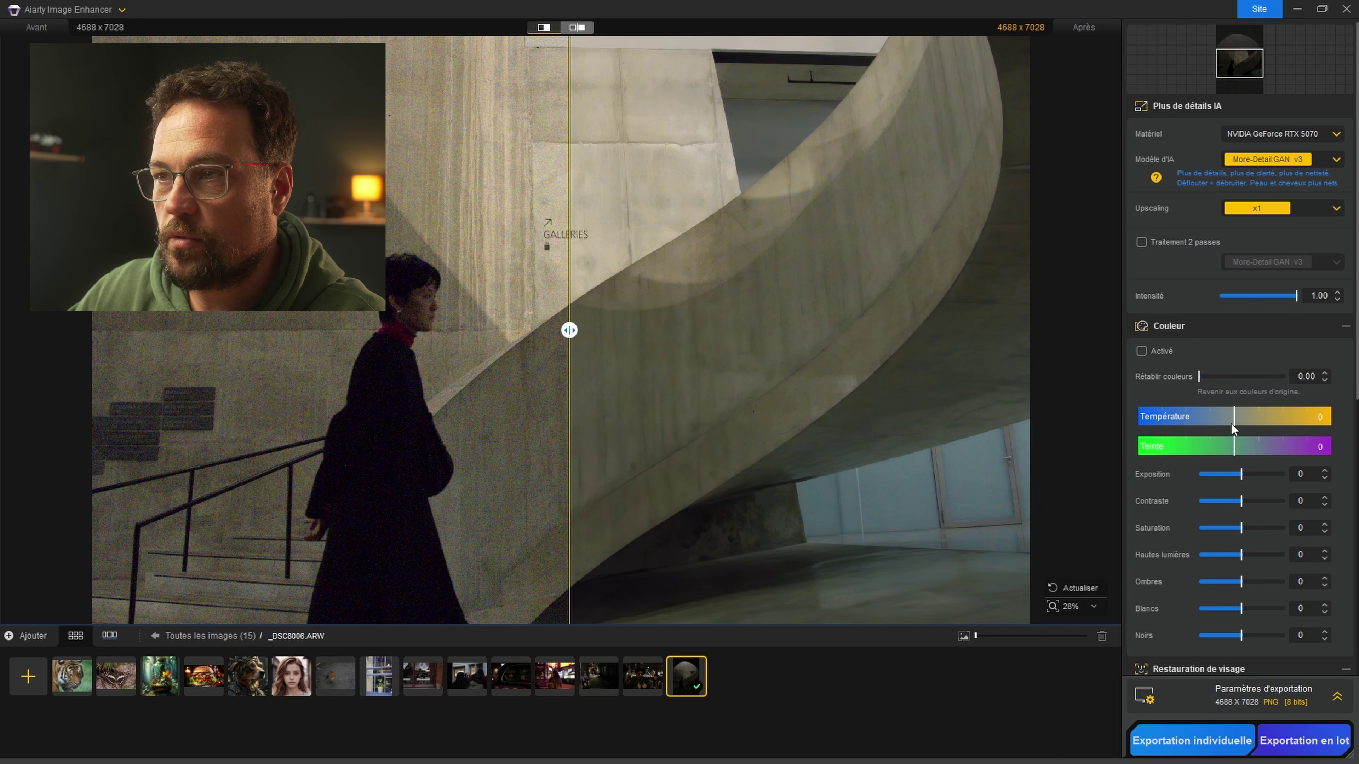
- Adjust the image's colour settings: Température 14.60, Ombres -77 and Contraste 70
{"action": "left_click_drag", "start_coordinate": [1236, 416], "coordinate": [1238, 416]}
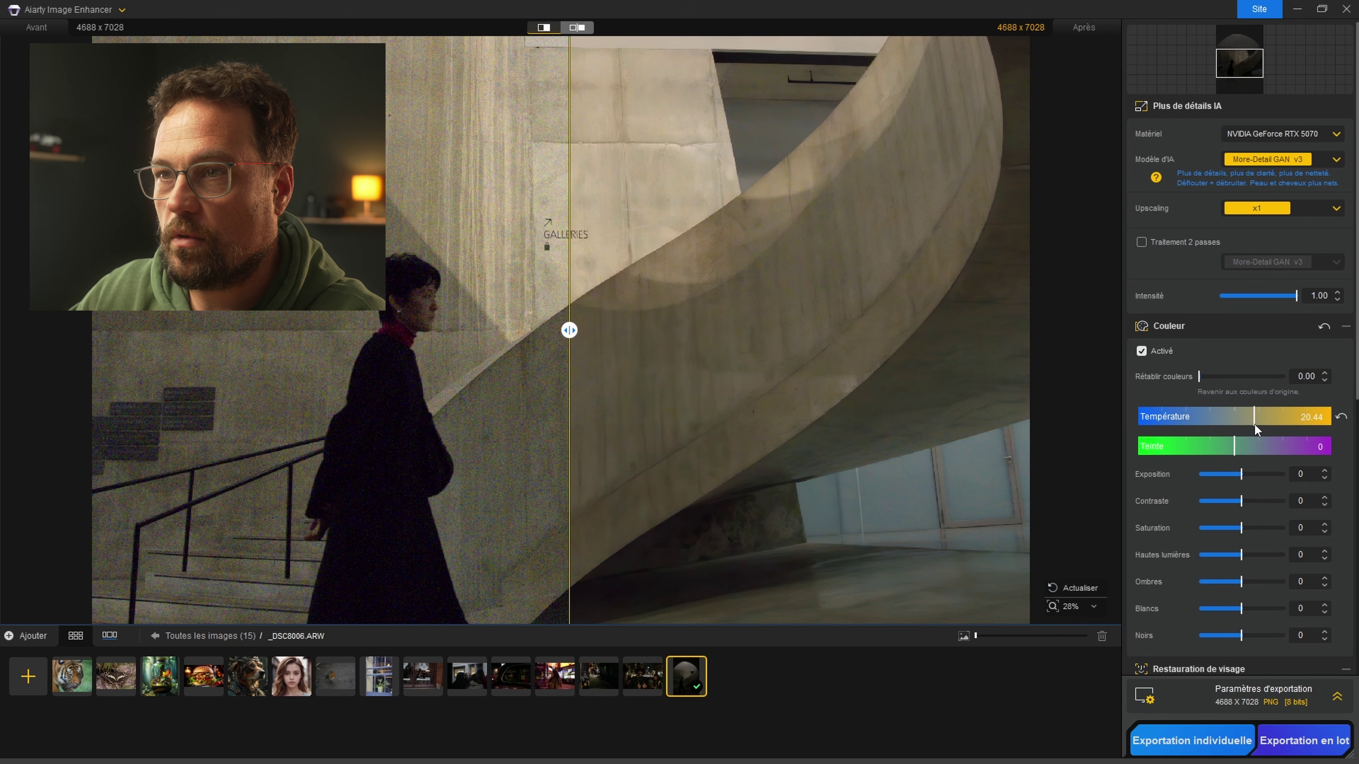
{"action": "scroll", "coordinate": [810, 276], "scroll_direction": "down", "scroll_amount": 3}
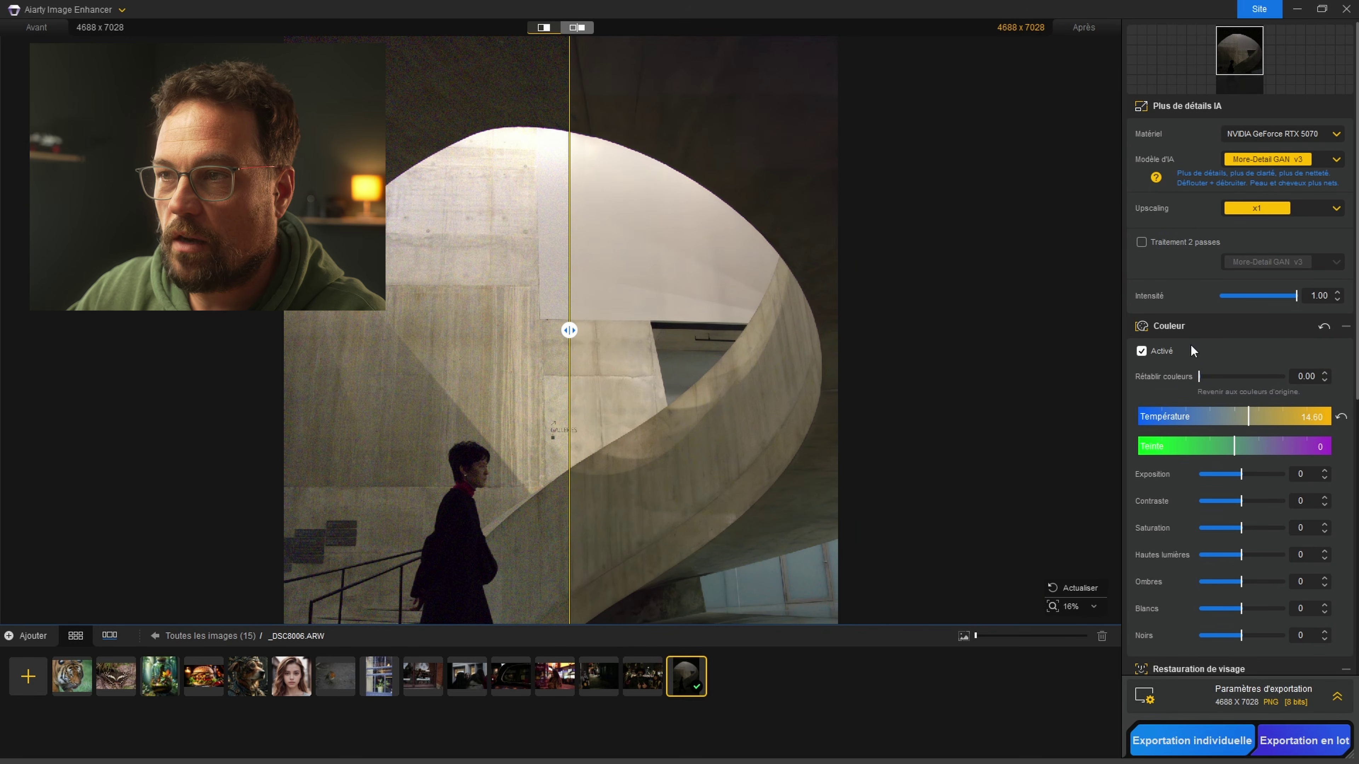
{"action": "scroll", "coordinate": [1251, 518], "scroll_direction": "down", "scroll_amount": 2}
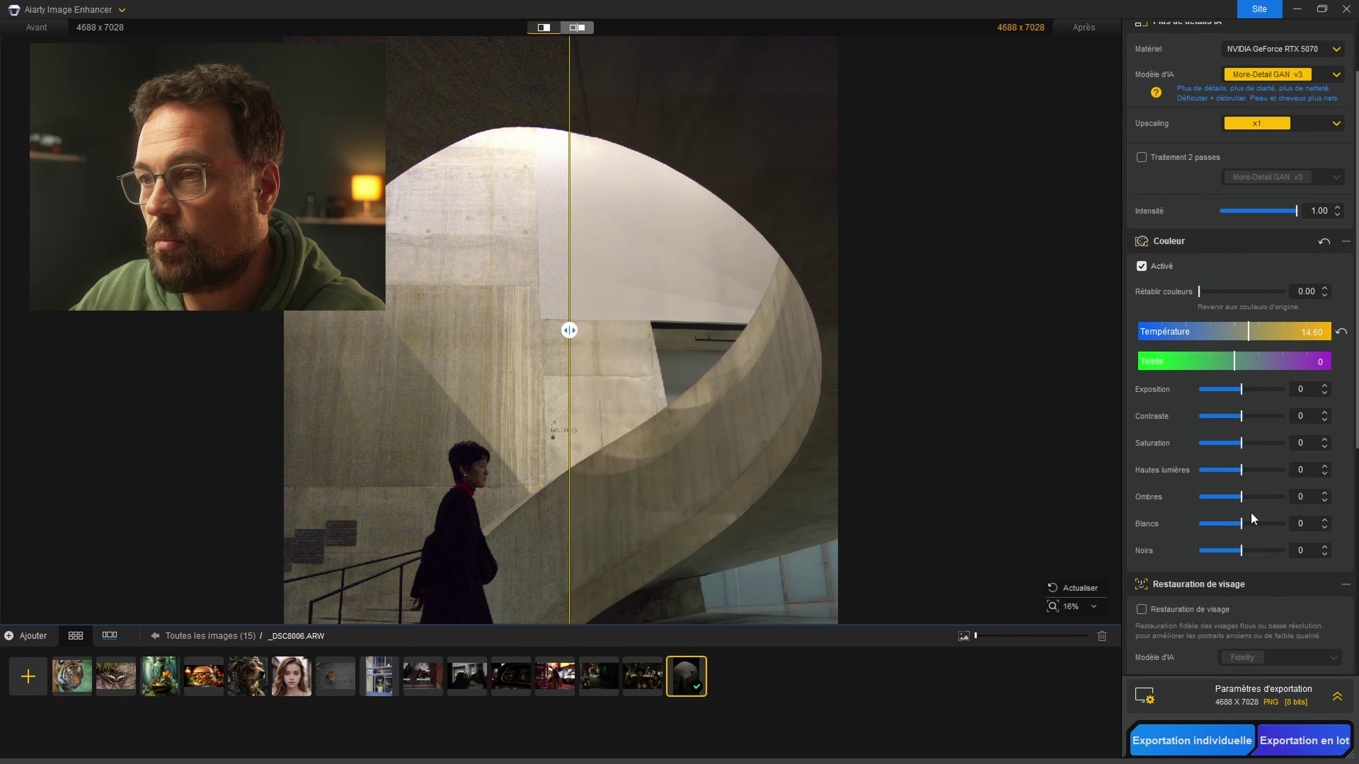
{"action": "left_click", "coordinate": [1208, 498]}
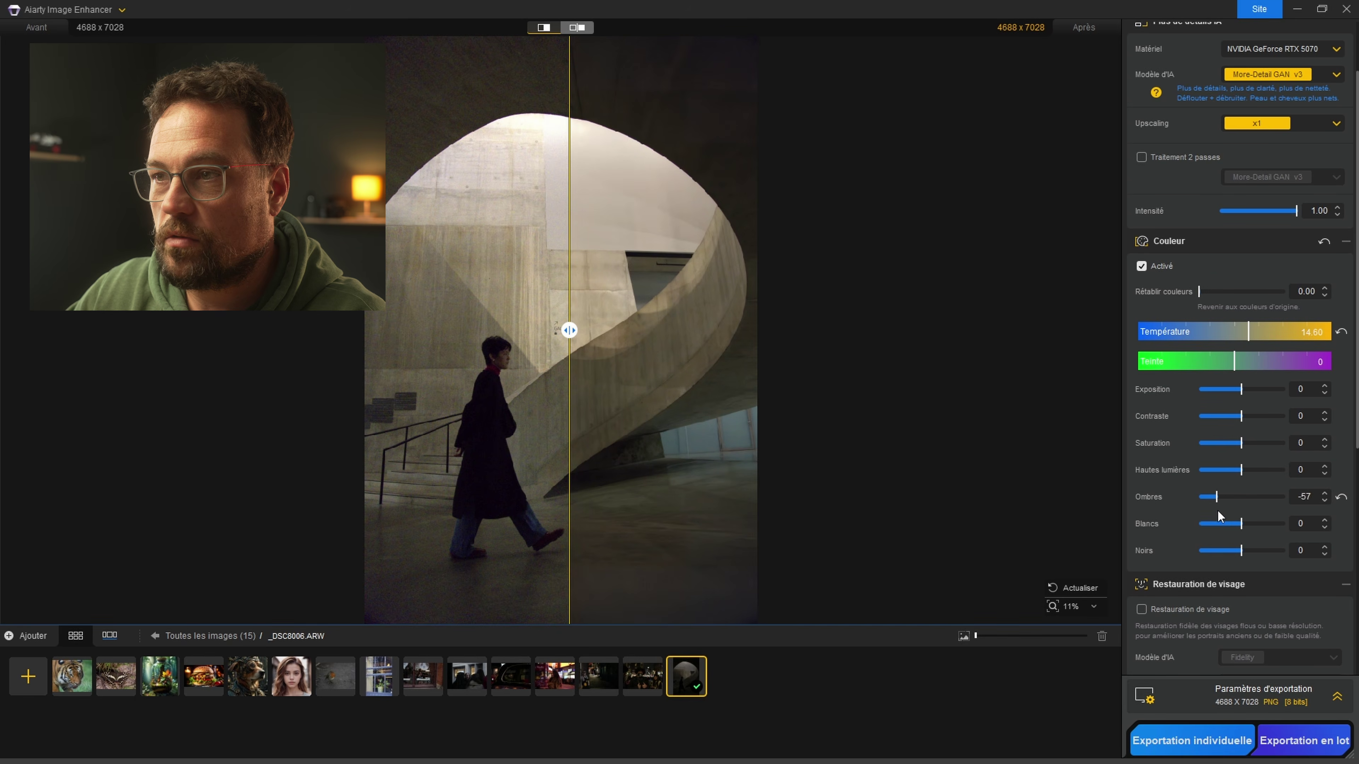
{"action": "left_click", "coordinate": [1271, 417]}
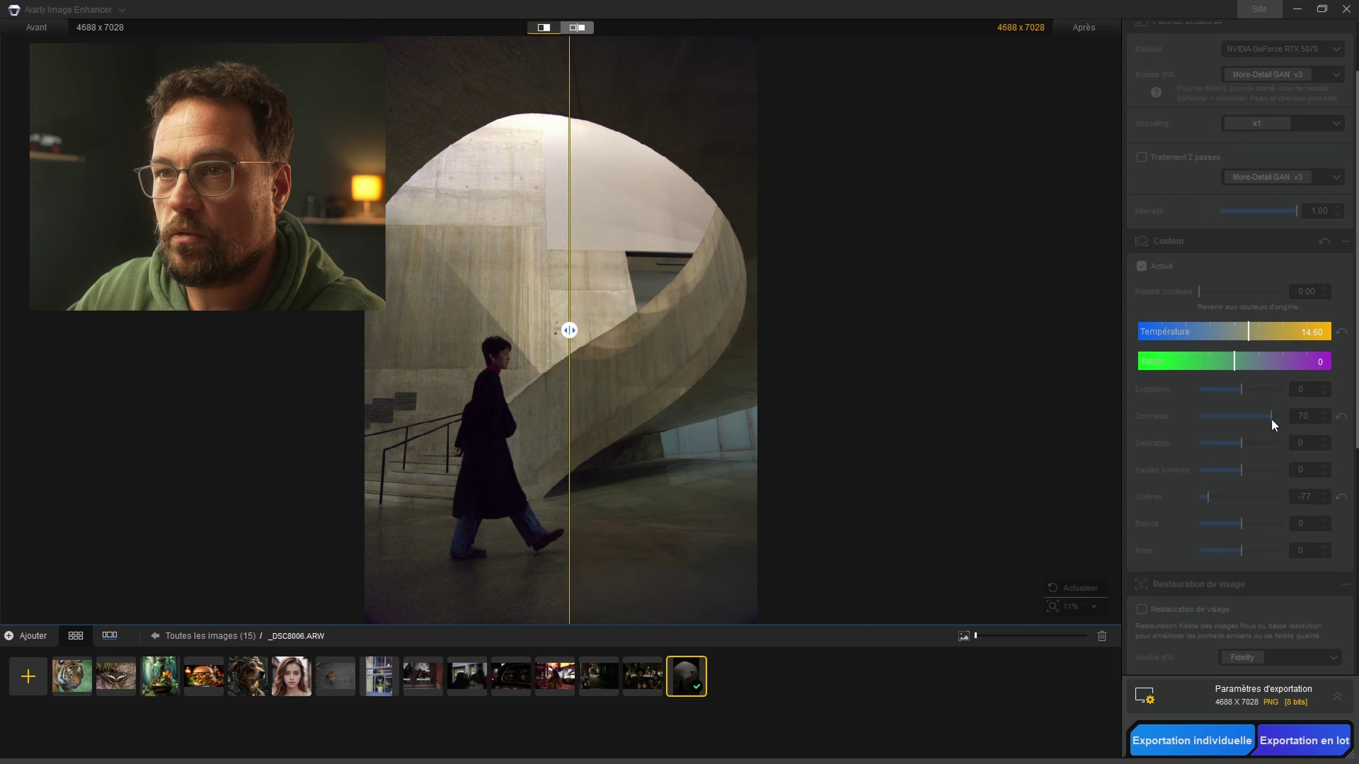
- Set the image's Contraste to 3 and Saturation to -100, with the before/after divider moved toward the walking figure
{"action": "left_click", "coordinate": [1242, 416]}
{"action": "left_click_drag", "start_coordinate": [1243, 443], "coordinate": [1179, 442]}
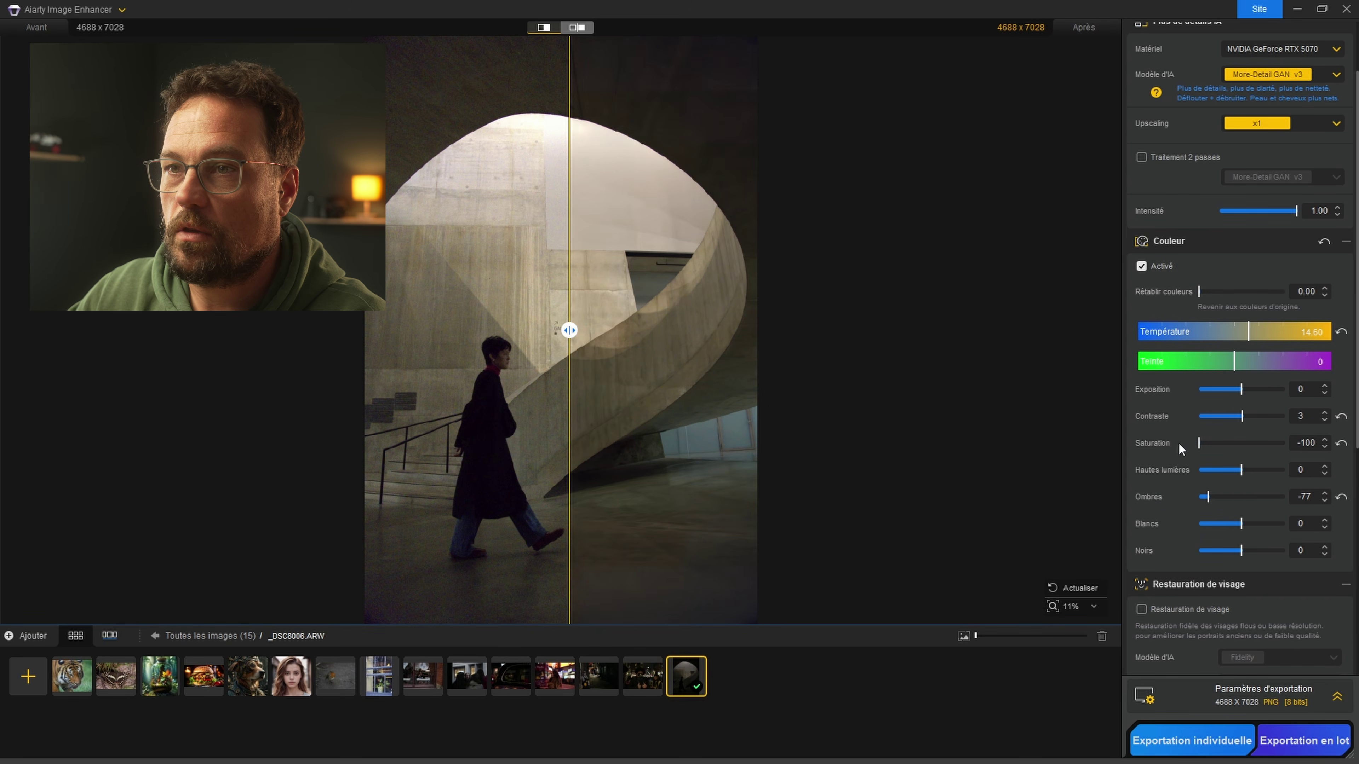
{"action": "left_click_drag", "start_coordinate": [568, 334], "coordinate": [456, 339]}
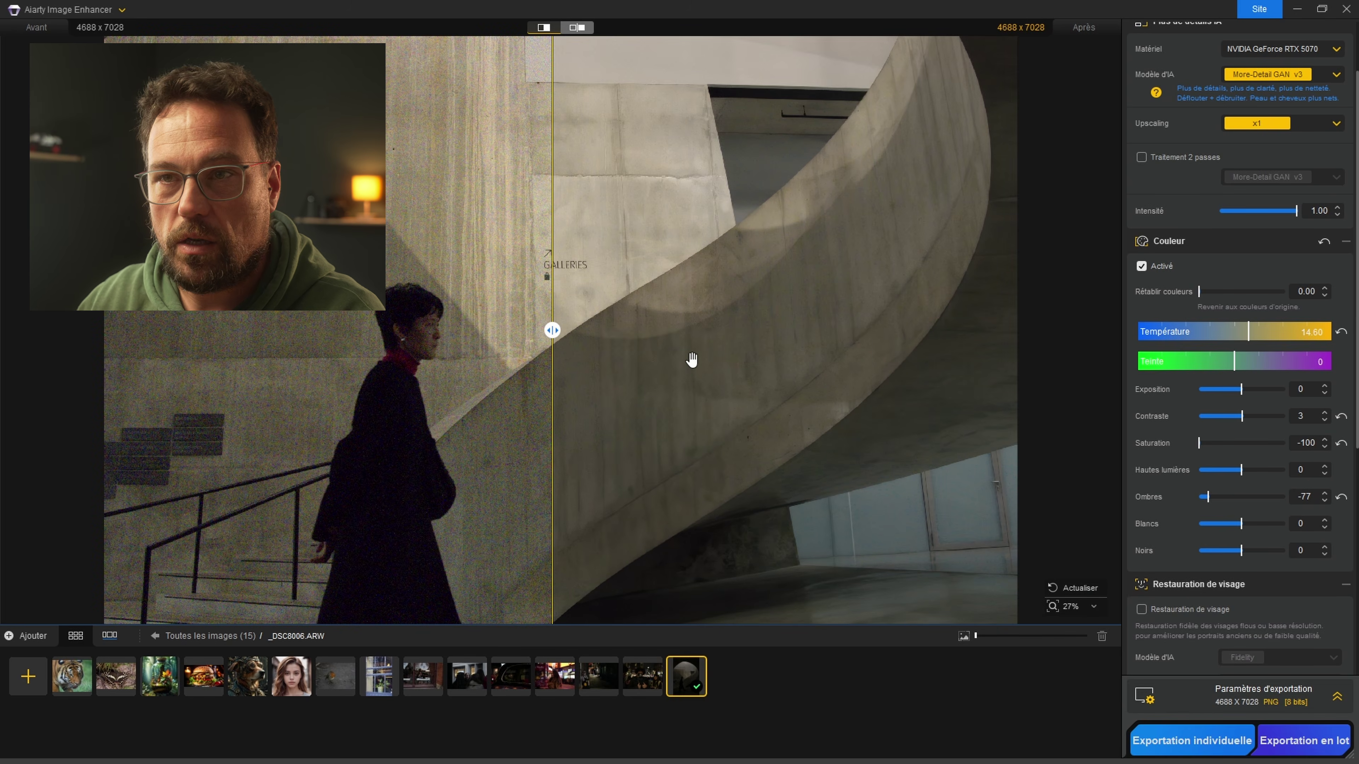
- Compare the before and after versions around the GALLERIES sign and the curved staircase
{"action": "scroll", "coordinate": [693, 358], "scroll_direction": "down", "scroll_amount": 3}
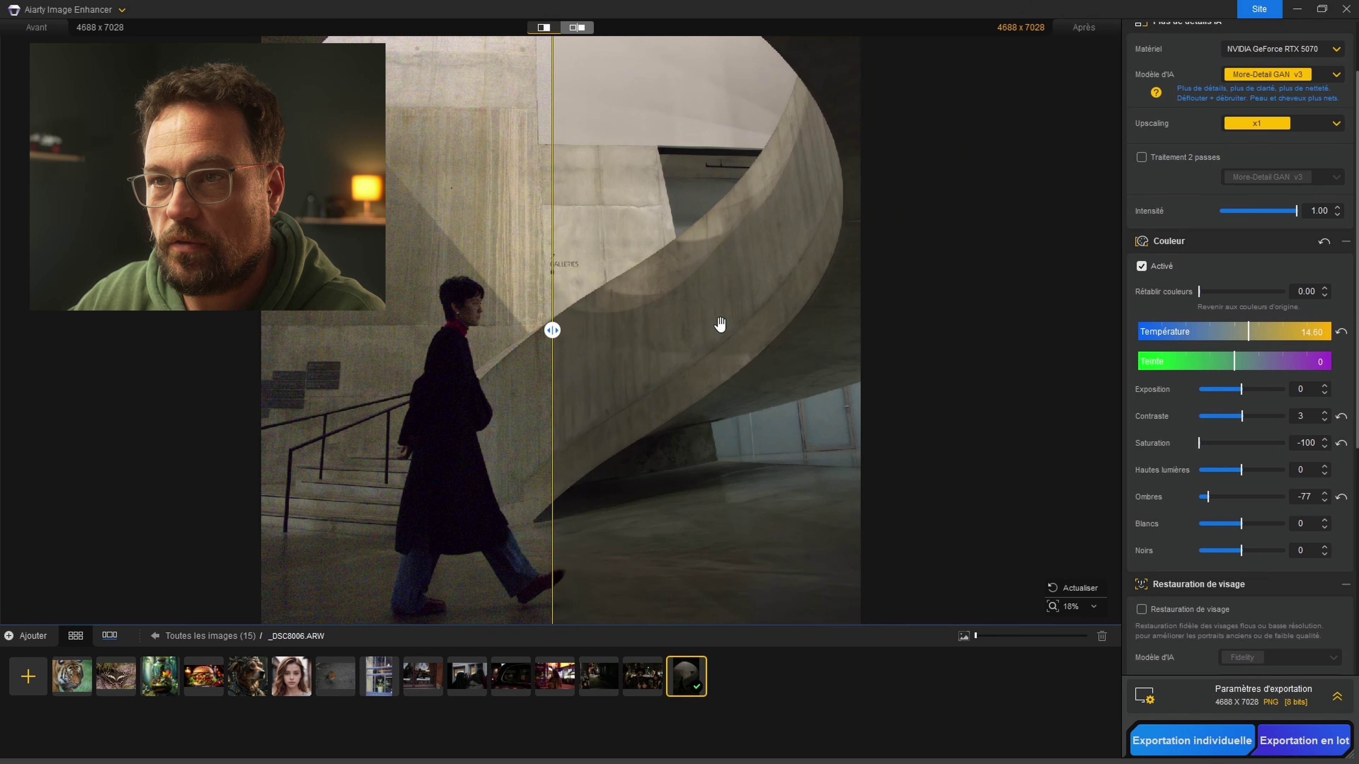
{"action": "left_click_drag", "start_coordinate": [554, 331], "coordinate": [522, 329]}
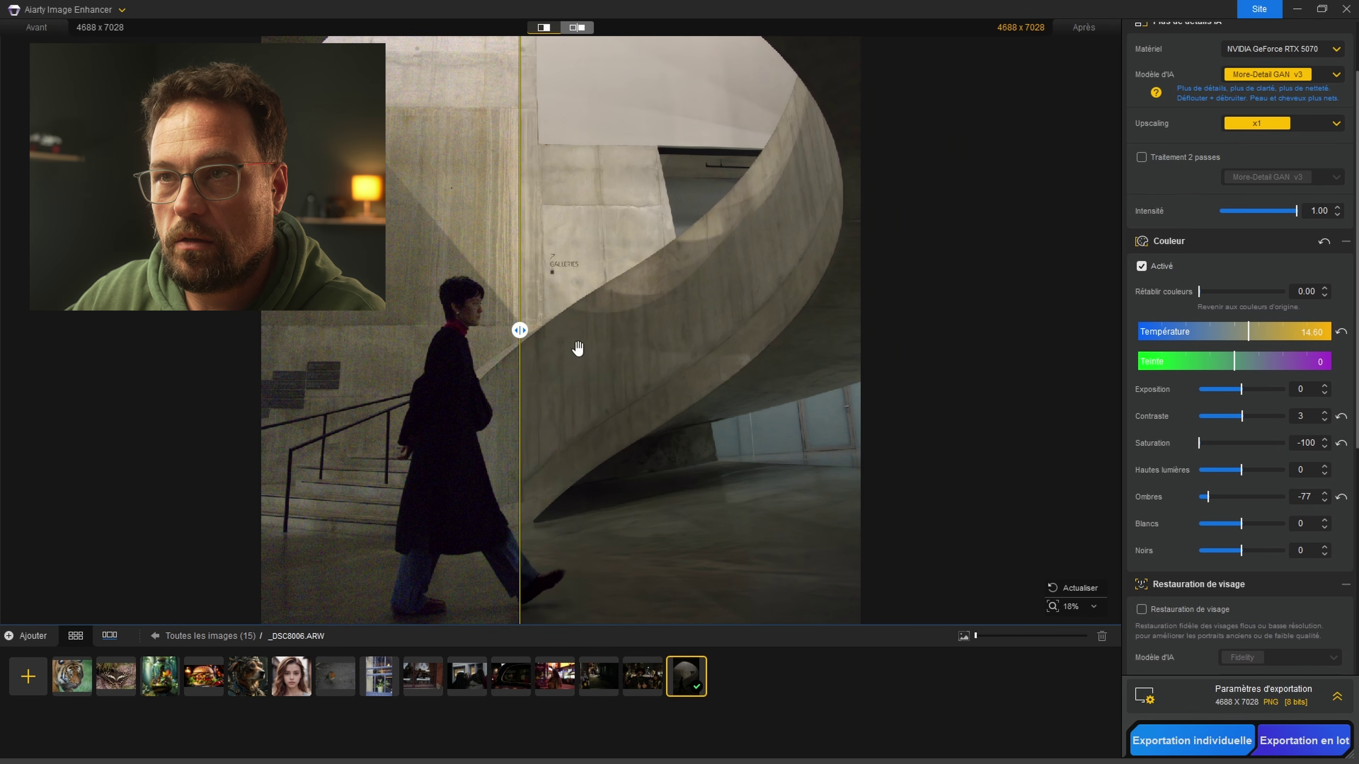
{"action": "scroll", "coordinate": [585, 332], "scroll_direction": "up", "scroll_amount": 3}
{"action": "scroll", "coordinate": [646, 331], "scroll_direction": "down", "scroll_amount": 2}
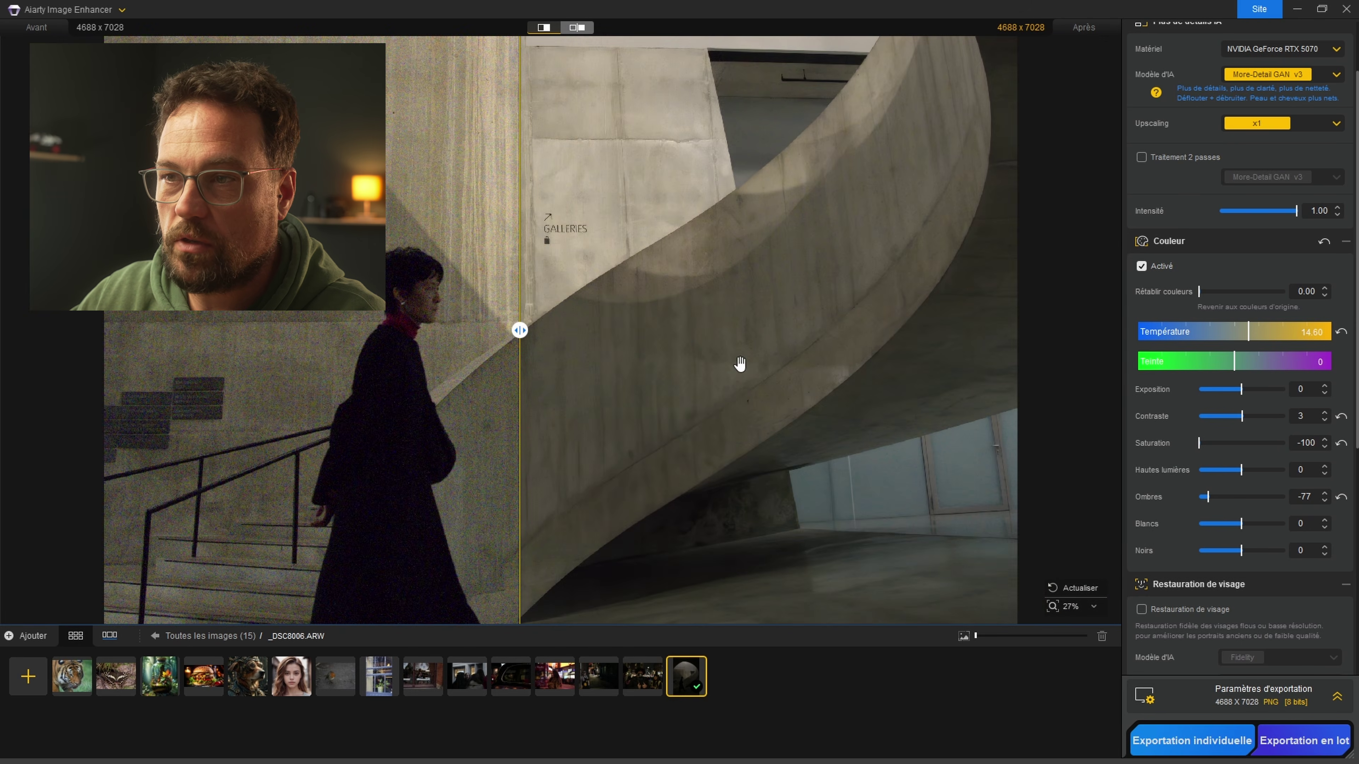
{"action": "left_click_drag", "start_coordinate": [525, 323], "coordinate": [529, 353]}
{"action": "scroll", "coordinate": [718, 439], "scroll_direction": "up", "scroll_amount": 1}
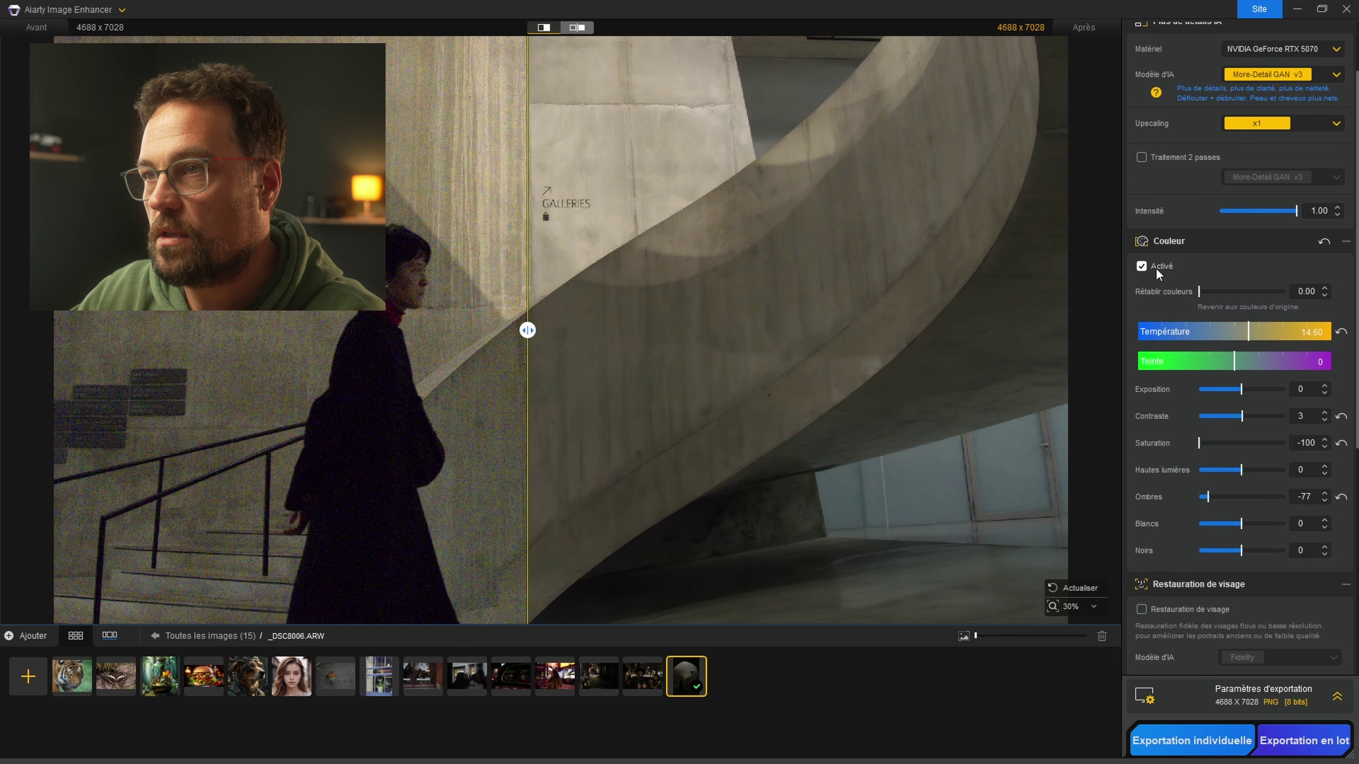
- Reset all the colour settings and compare the before and after versions of the concrete wall and staircase
{"action": "left_click", "coordinate": [1323, 241]}
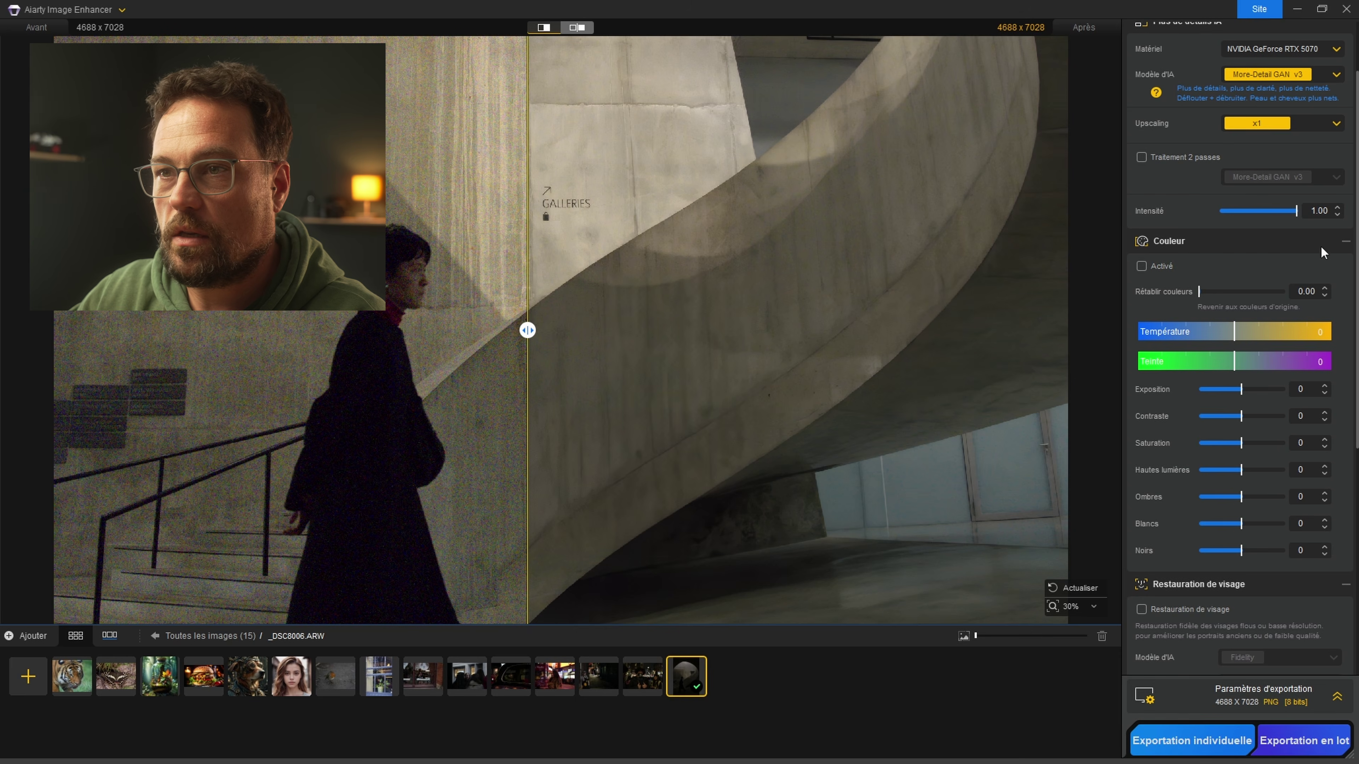
{"action": "left_click_drag", "start_coordinate": [585, 228], "coordinate": [731, 367]}
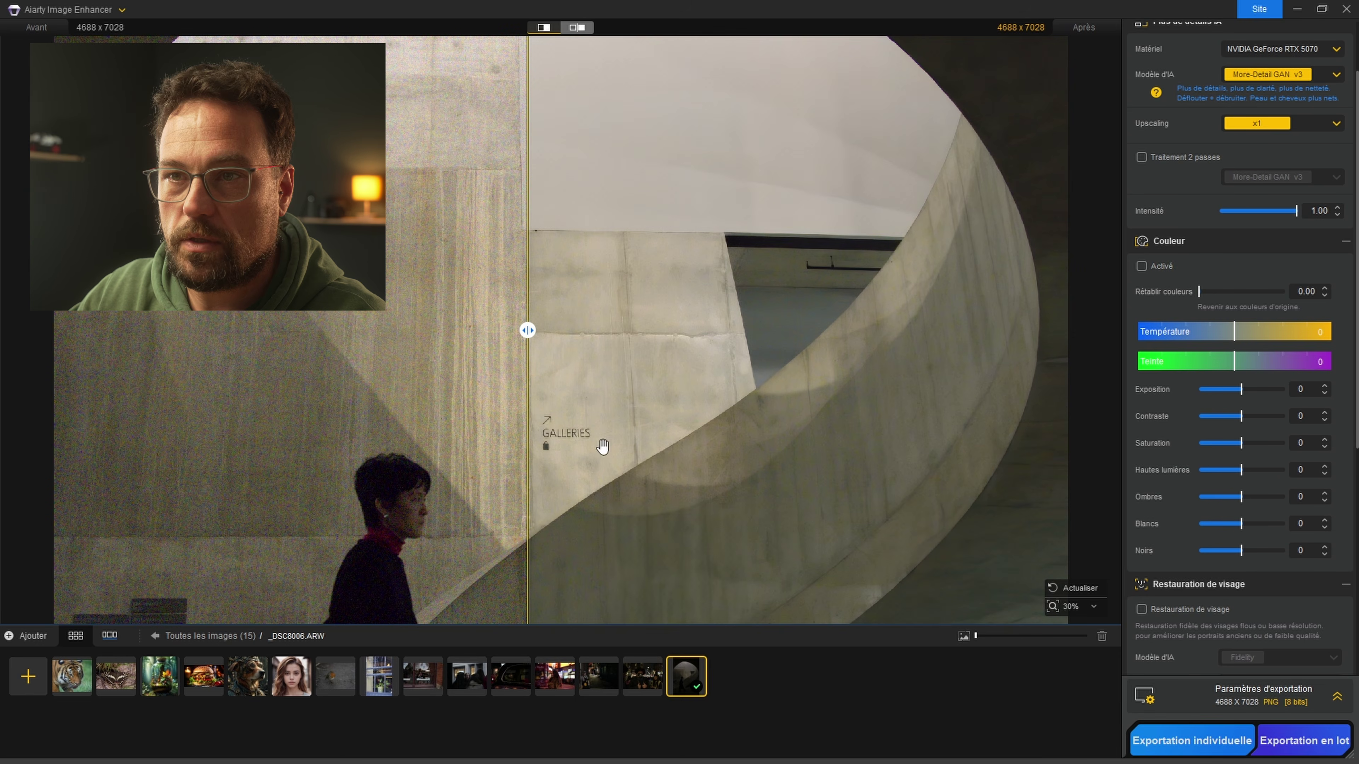
{"action": "left_click_drag", "start_coordinate": [527, 329], "coordinate": [783, 328]}
{"action": "scroll", "coordinate": [609, 461], "scroll_direction": "up", "scroll_amount": 5}
{"action": "scroll", "coordinate": [688, 492], "scroll_direction": "down", "scroll_amount": 3}
{"action": "scroll", "coordinate": [771, 464], "scroll_direction": "down", "scroll_amount": 5}
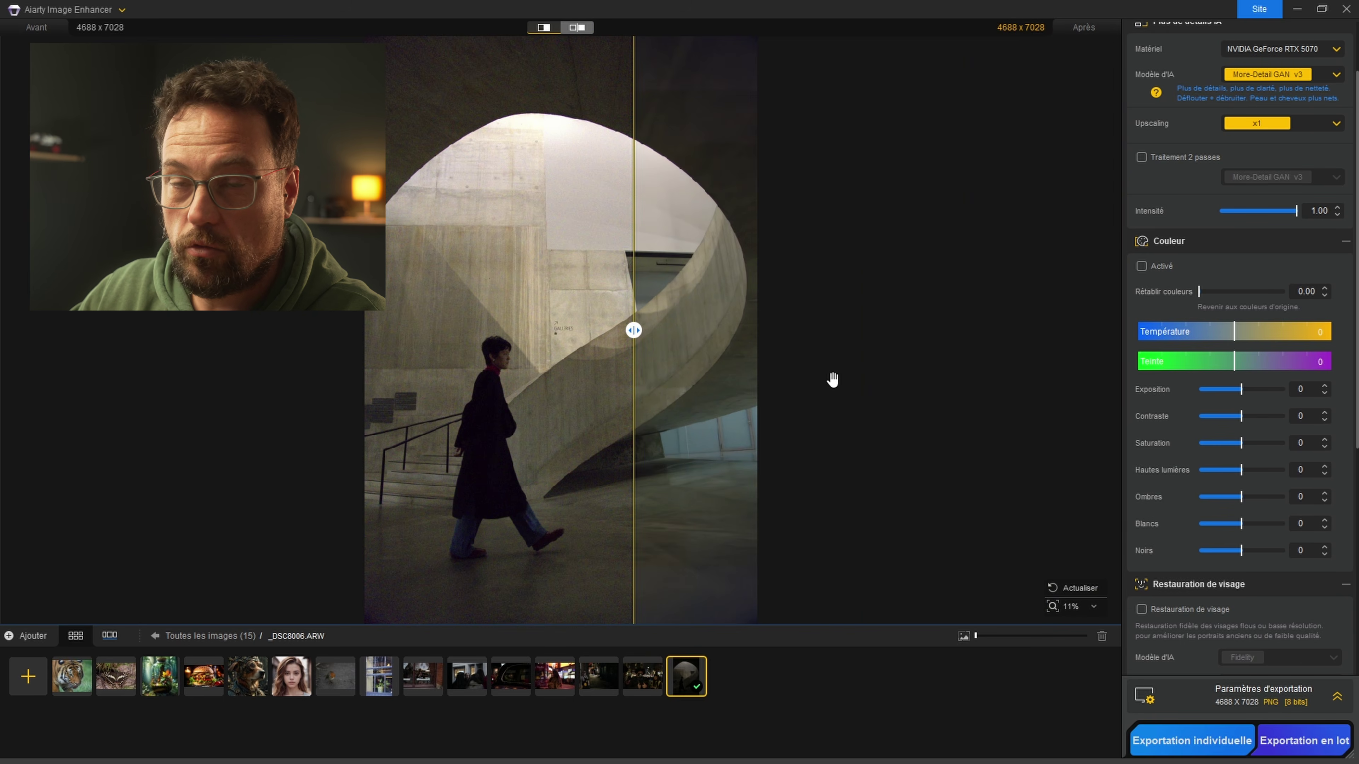
{"action": "left_click_drag", "start_coordinate": [634, 331], "coordinate": [552, 334]}
{"action": "scroll", "coordinate": [569, 346], "scroll_direction": "up", "scroll_amount": 1}
{"action": "scroll", "coordinate": [569, 345], "scroll_direction": "up", "scroll_amount": 3}
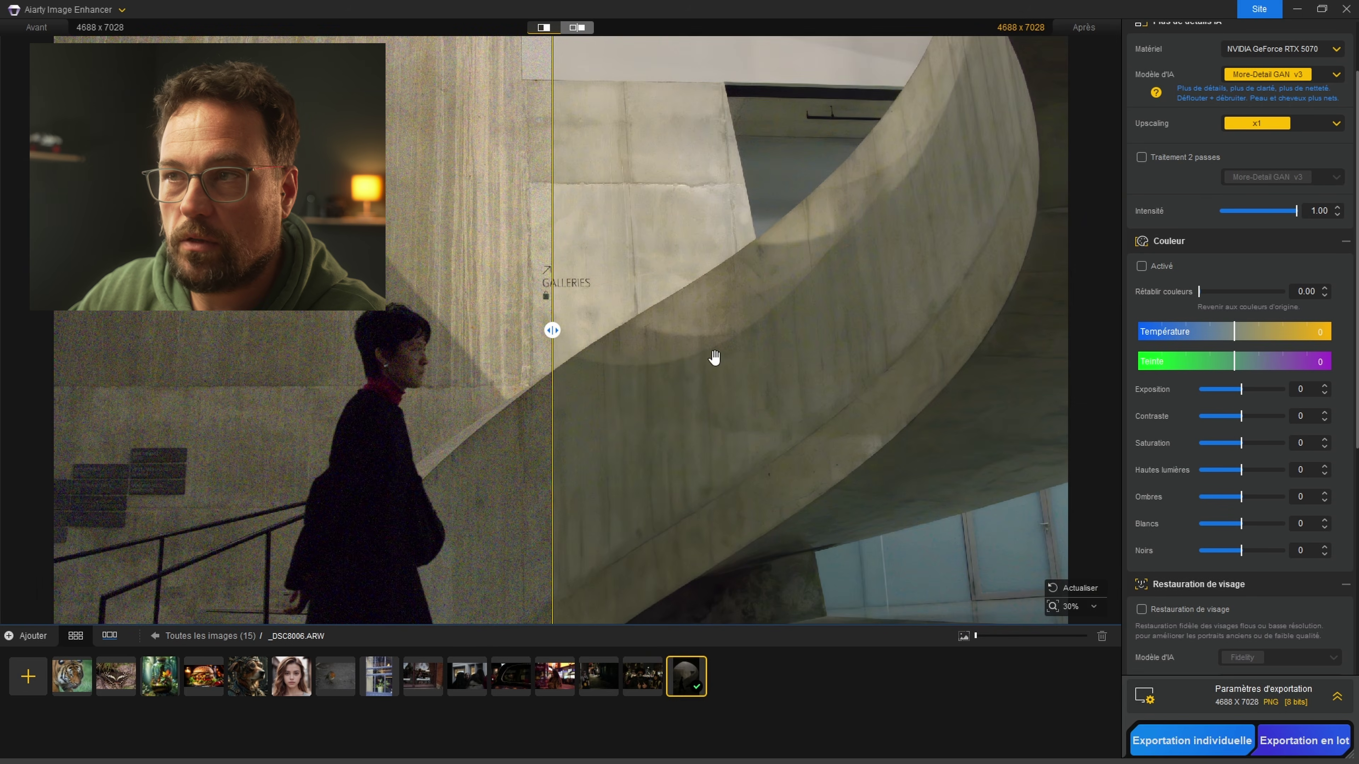
- Set Température to 16.06 and Saturation to -100, and compare the result around the GALLERIES sign
{"action": "left_click_drag", "start_coordinate": [1236, 336], "coordinate": [1248, 340]}
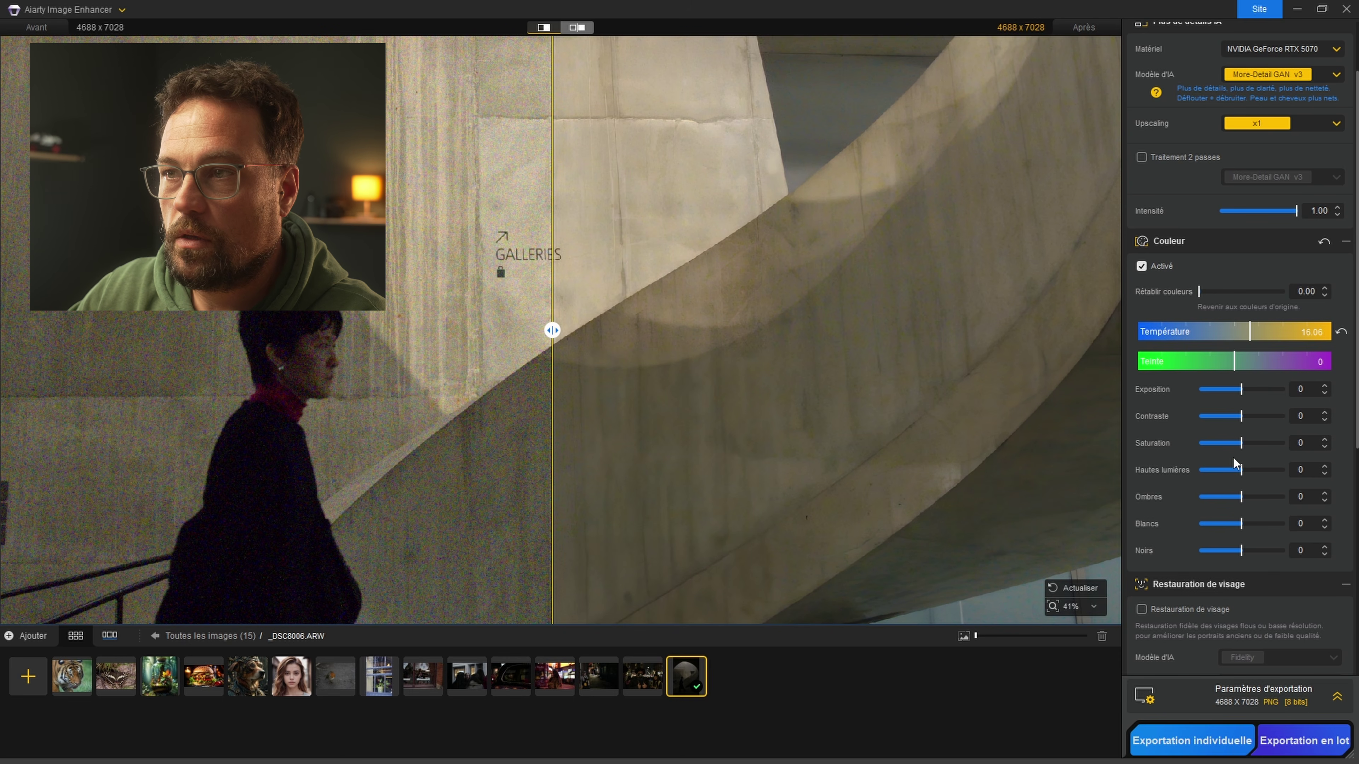
{"action": "left_click_drag", "start_coordinate": [1241, 444], "coordinate": [1199, 444]}
{"action": "left_click_drag", "start_coordinate": [592, 376], "coordinate": [694, 313]}
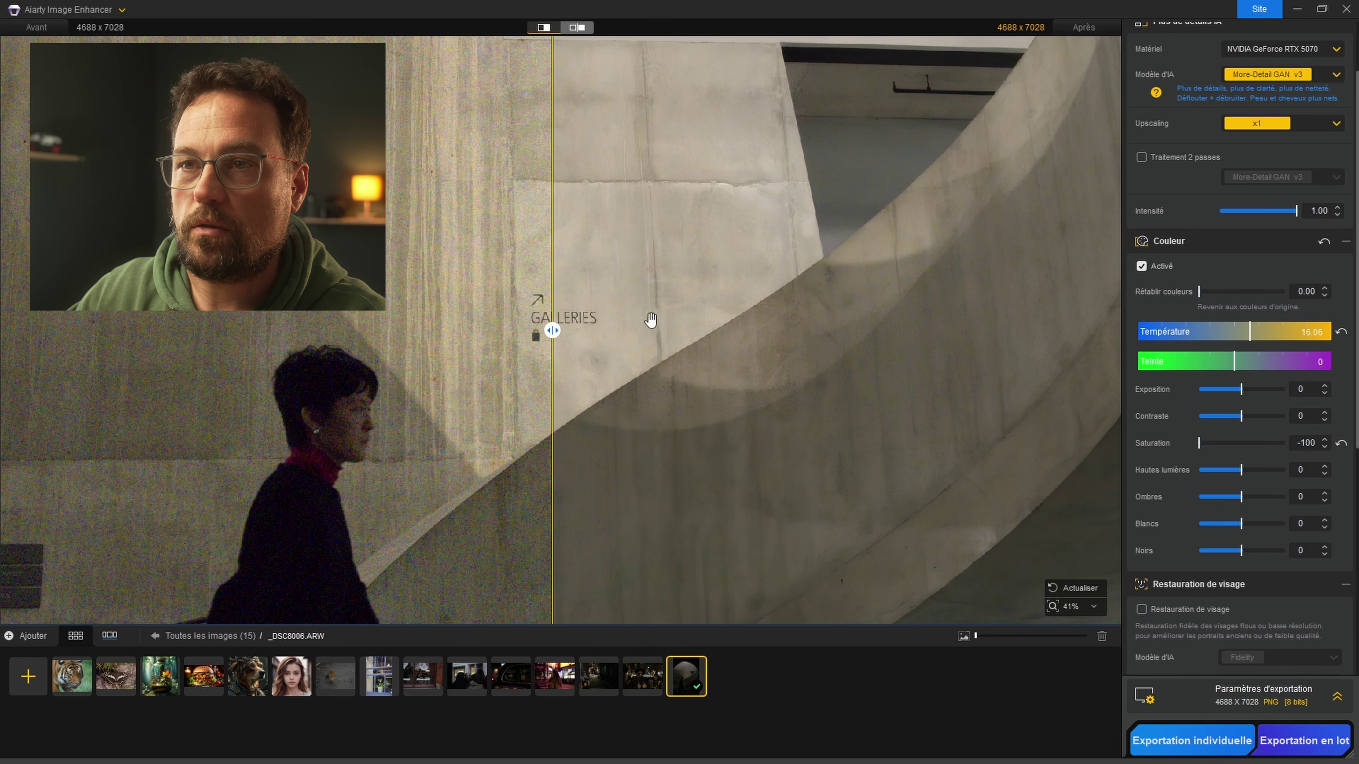
{"action": "left_click_drag", "start_coordinate": [546, 334], "coordinate": [588, 338]}
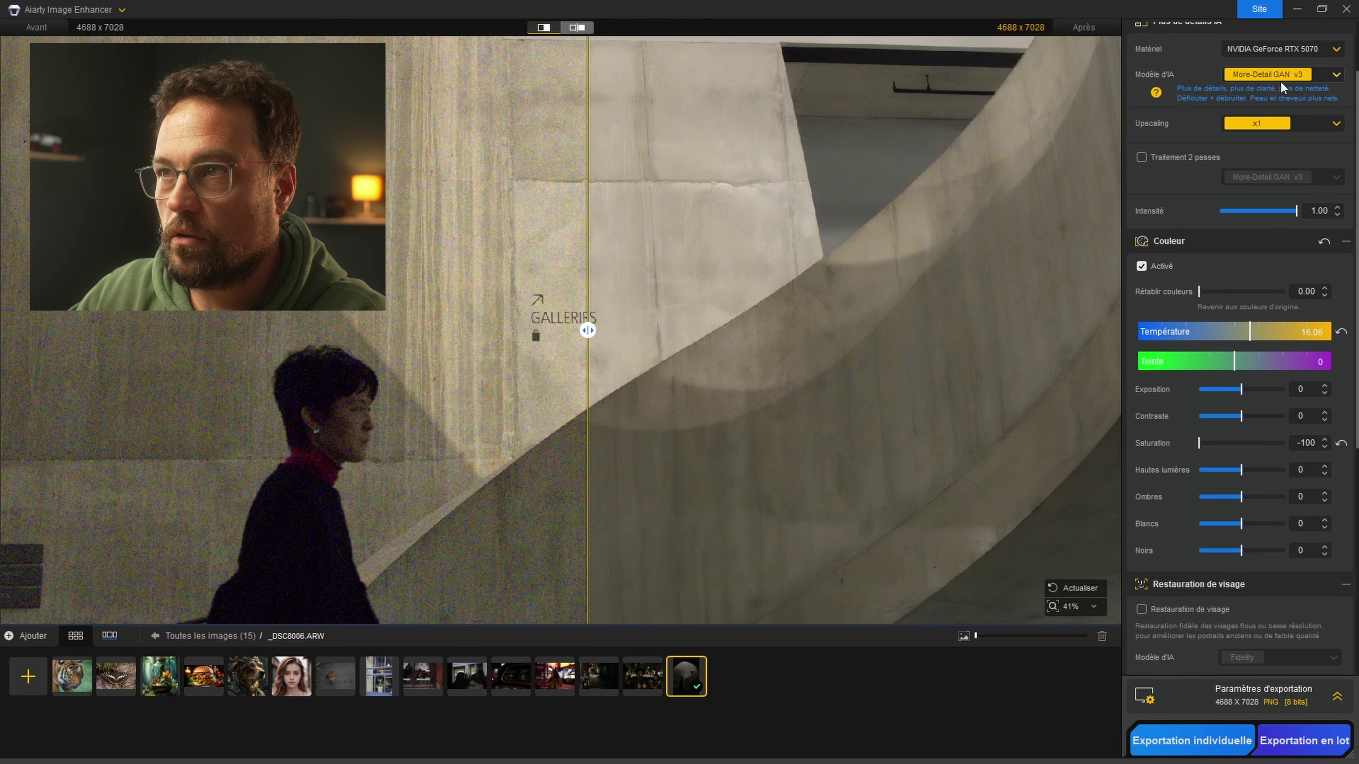
- Examine the More-Detail GAN v3 result at the walking figure's feet, the floor and the arched opening
{"action": "left_click", "coordinate": [1313, 75]}
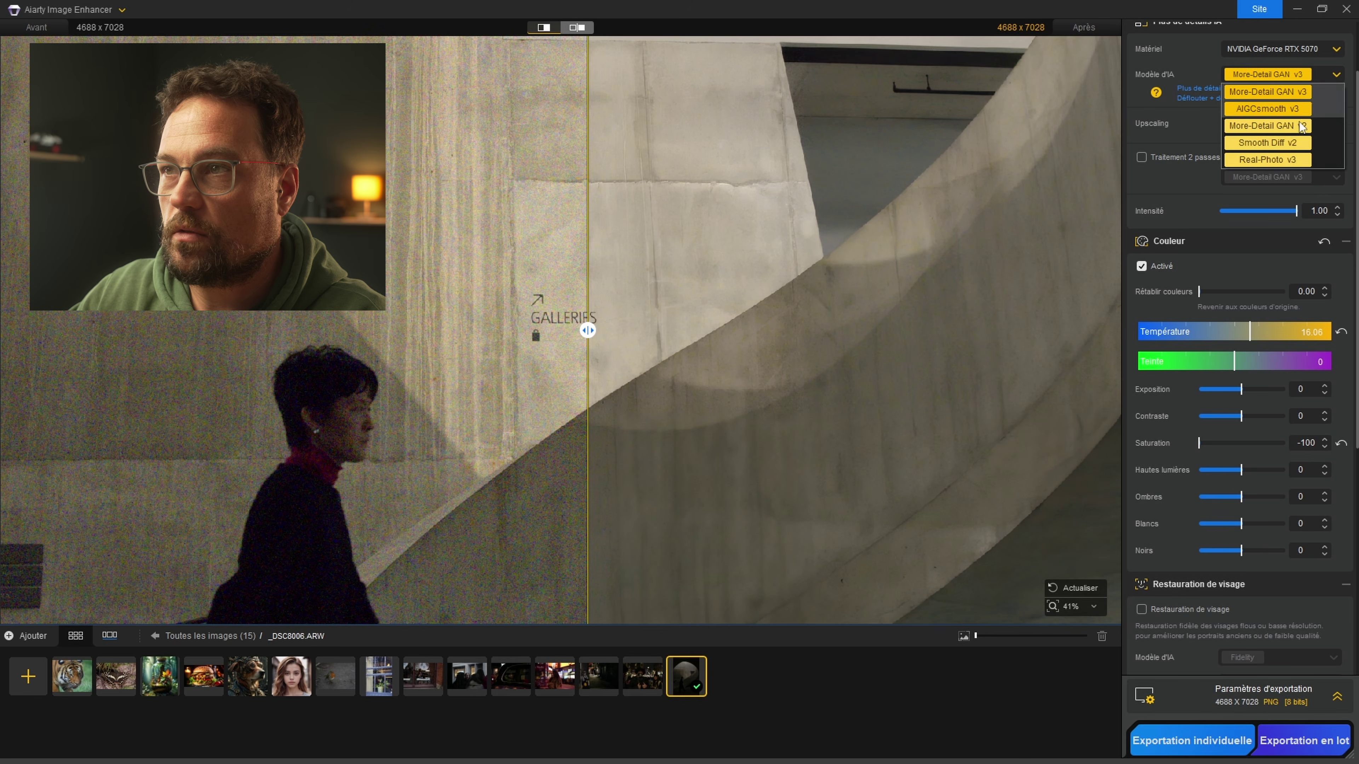
{"action": "left_click_drag", "start_coordinate": [749, 500], "coordinate": [852, 203]}
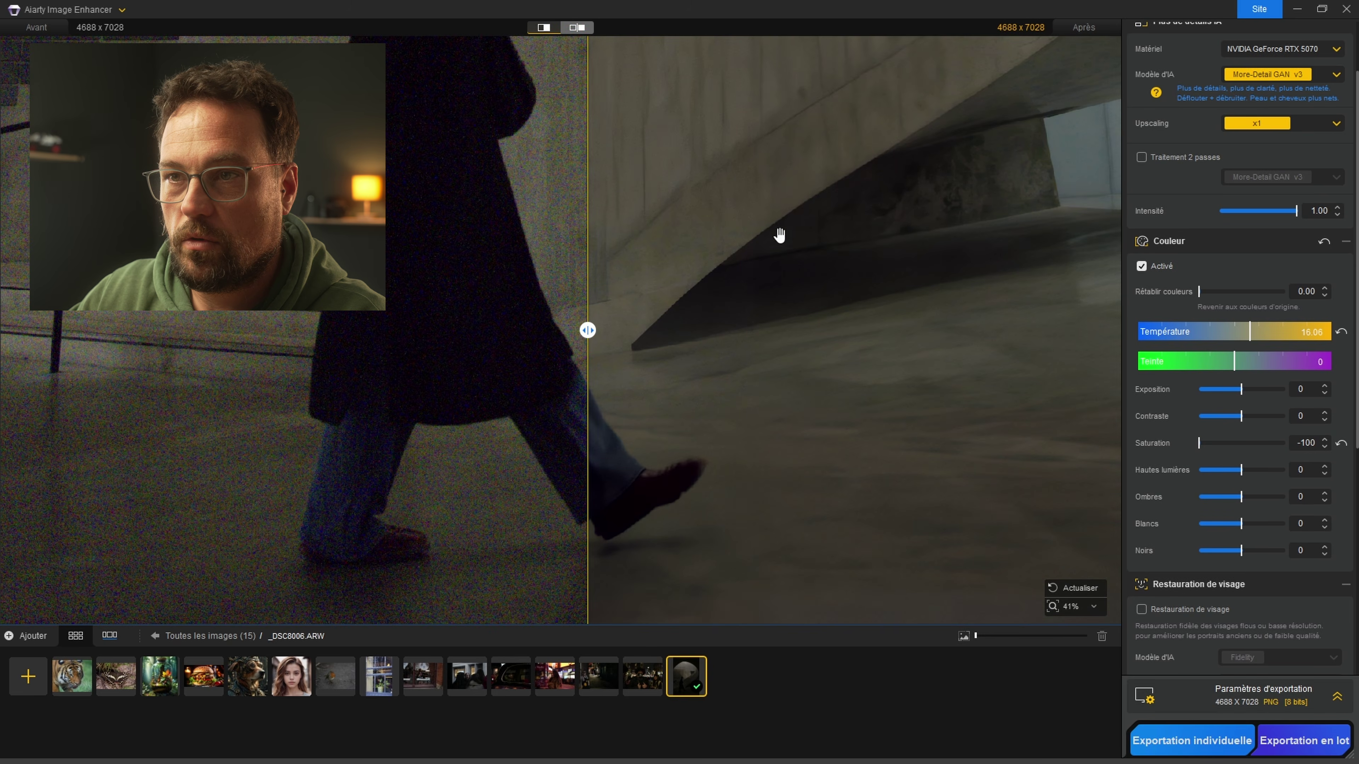
{"action": "left_click_drag", "start_coordinate": [780, 234], "coordinate": [606, 562]}
{"action": "left_click_drag", "start_coordinate": [867, 162], "coordinate": [856, 556]}
{"action": "left_click_drag", "start_coordinate": [846, 118], "coordinate": [788, 512]}
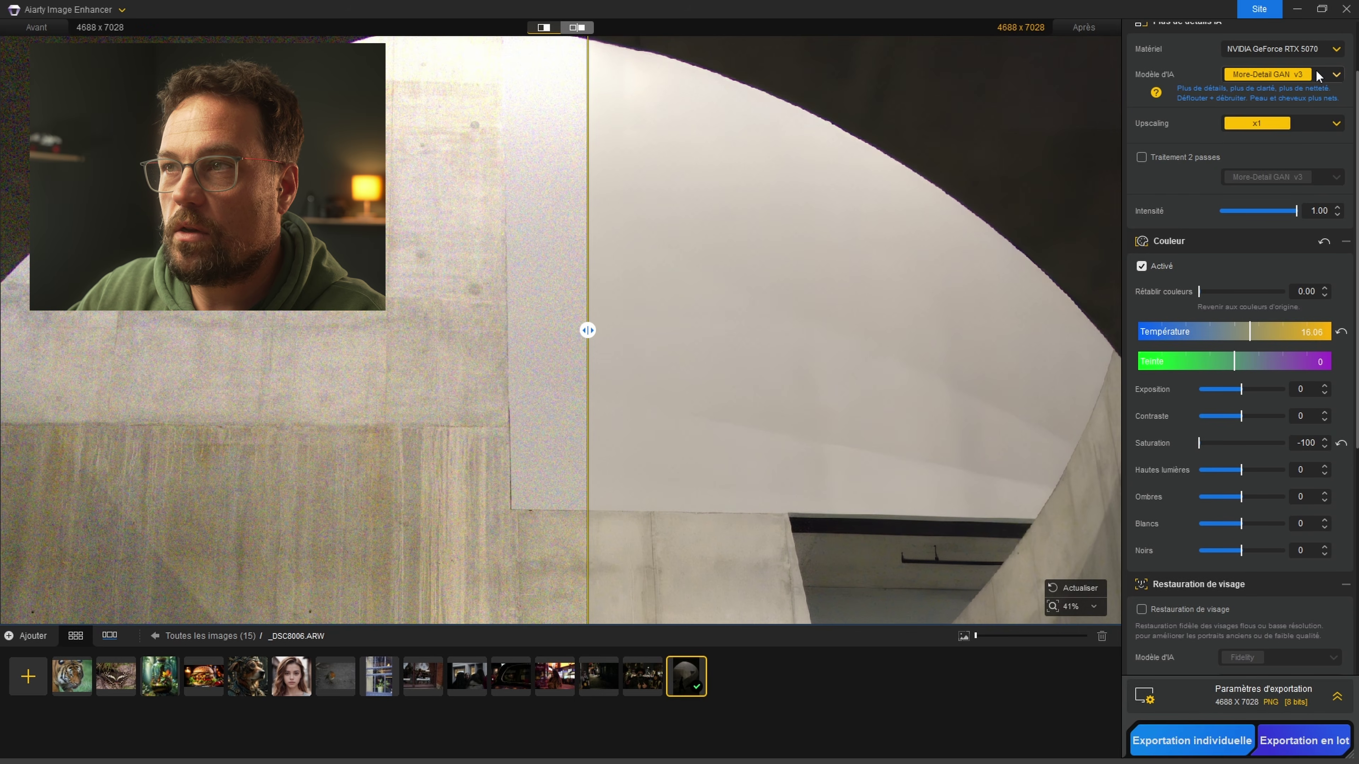
- Change the AI model to Real-Photo v3 and compare before and after around the GALLERIES sign and the whole image
{"action": "left_click", "coordinate": [1321, 75]}
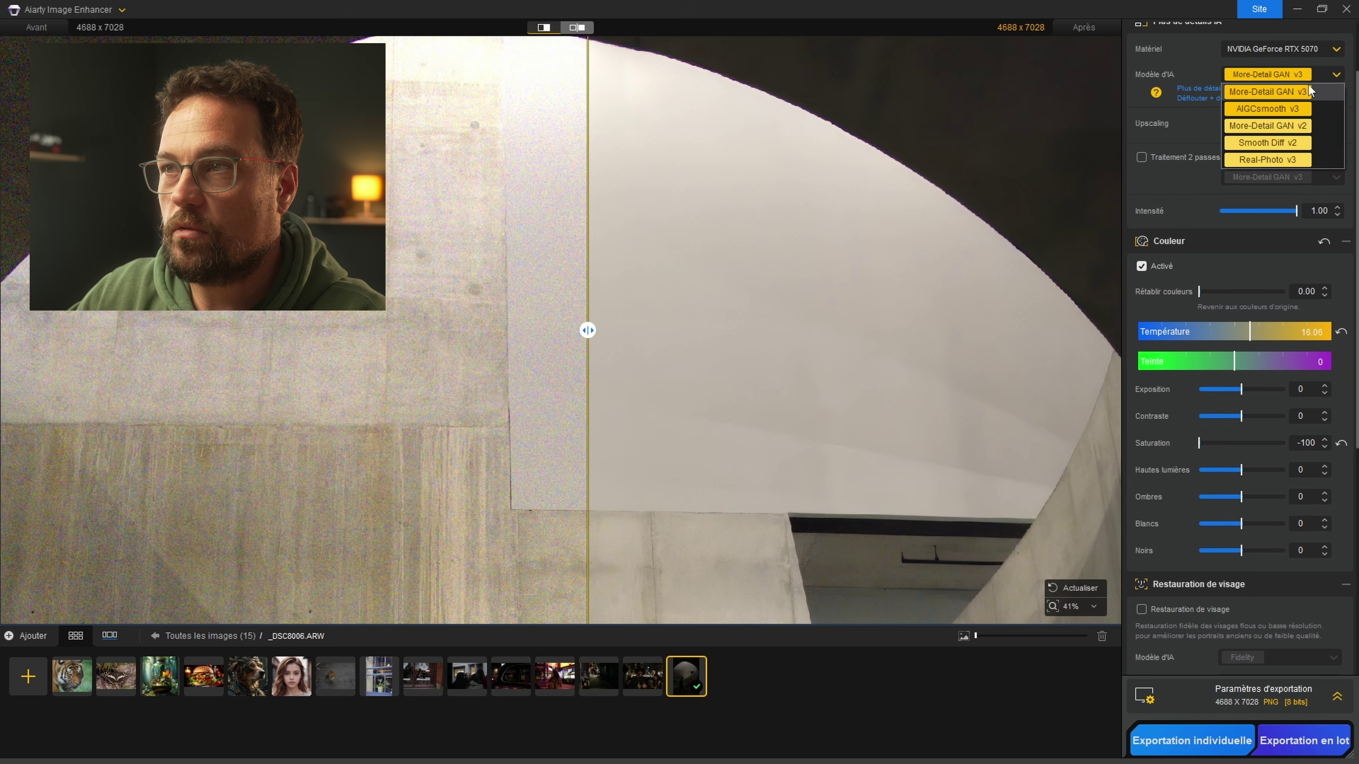
{"action": "left_click", "coordinate": [1281, 160]}
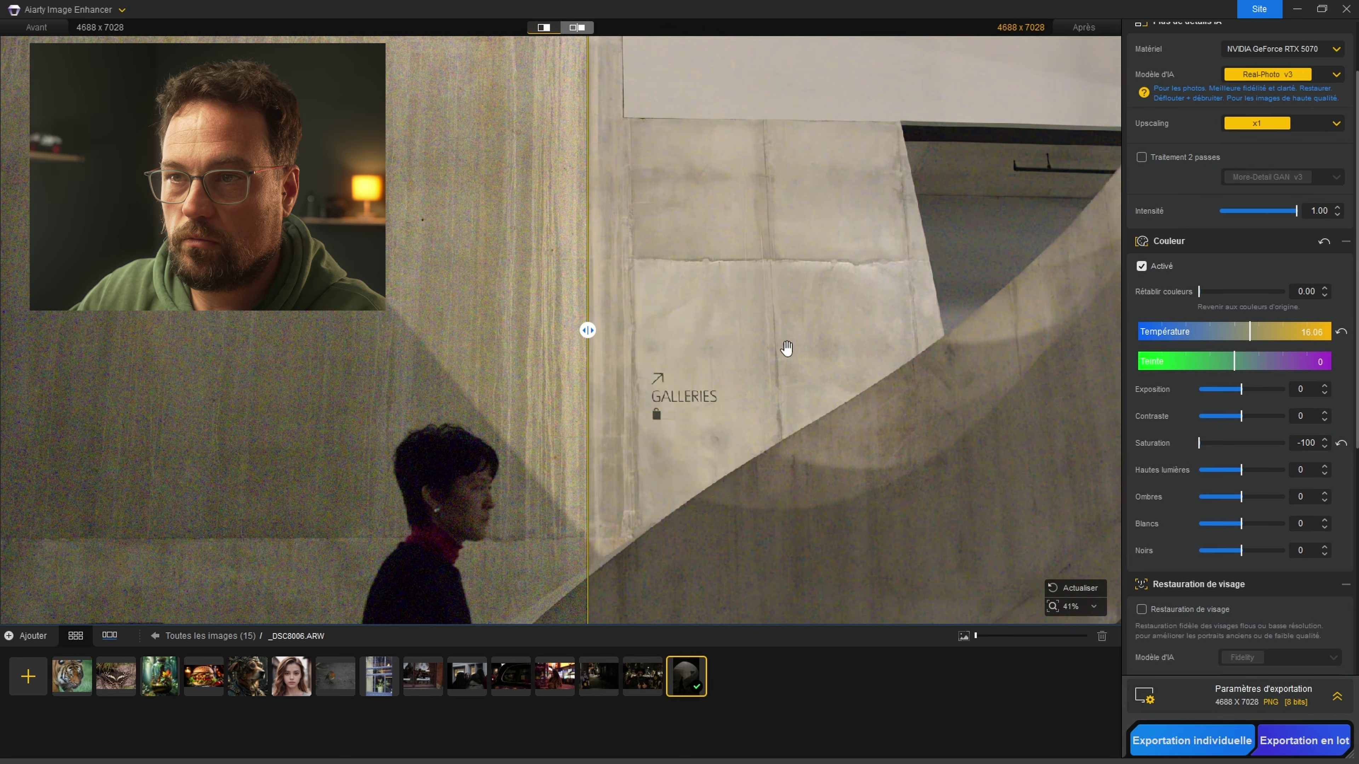
{"action": "left_click_drag", "start_coordinate": [817, 399], "coordinate": [725, 342]}
{"action": "mouse_move", "coordinate": [587, 330]}
{"action": "left_mouse_down"}
{"action": "mouse_move", "coordinate": [422, 330]}
{"action": "mouse_move", "coordinate": [487, 330]}
{"action": "mouse_move", "coordinate": [293, 350]}
{"action": "mouse_move", "coordinate": [310, 333]}
{"action": "mouse_move", "coordinate": [580, 330]}
{"action": "left_mouse_up"}
{"action": "scroll", "coordinate": [417, 372], "scroll_direction": "up", "scroll_amount": 5}
{"action": "scroll", "coordinate": [427, 378], "scroll_direction": "down", "scroll_amount": 6}
{"action": "scroll", "coordinate": [1222, 380], "scroll_direction": "down", "scroll_amount": 5}
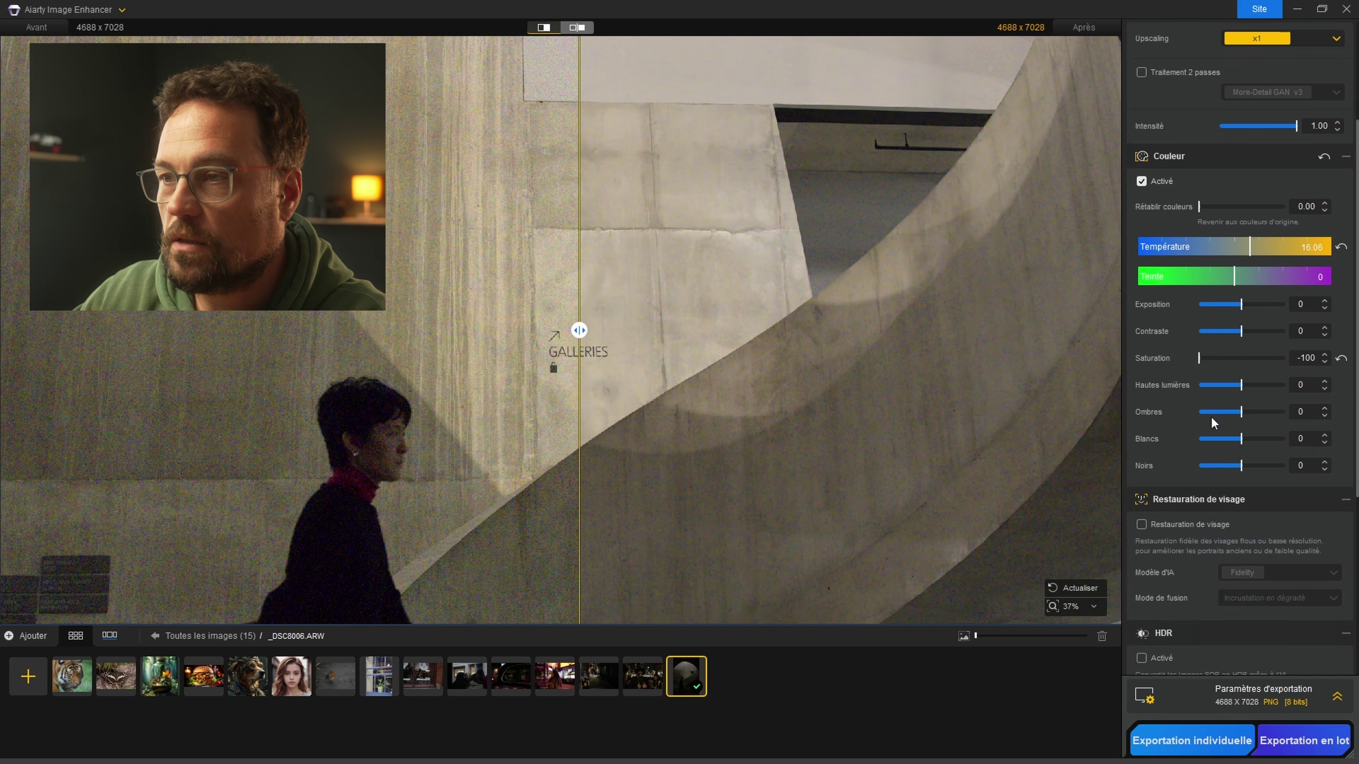
{"action": "scroll", "coordinate": [1222, 380], "scroll_direction": "up", "scroll_amount": 5}
{"action": "scroll", "coordinate": [621, 332], "scroll_direction": "down", "scroll_amount": 3}
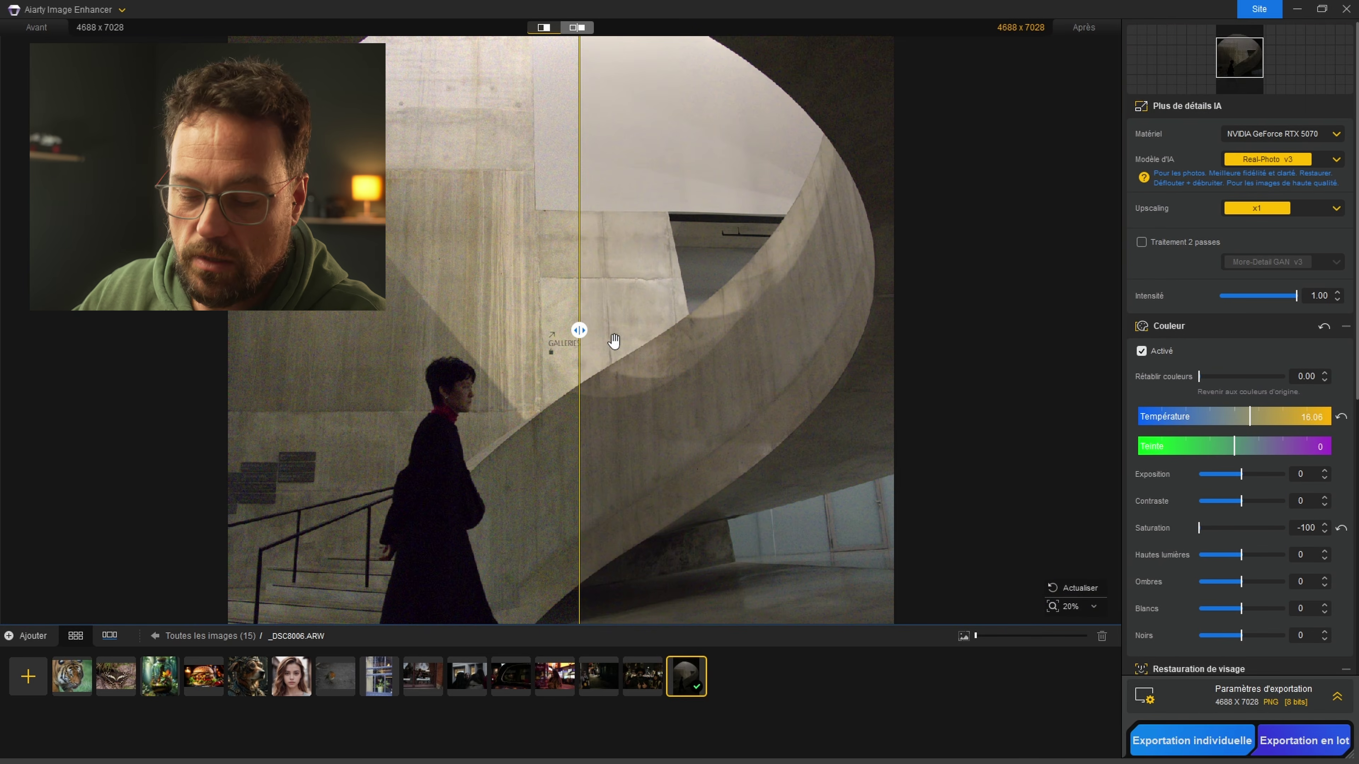
{"action": "scroll", "coordinate": [674, 375], "scroll_direction": "down", "scroll_amount": 3}
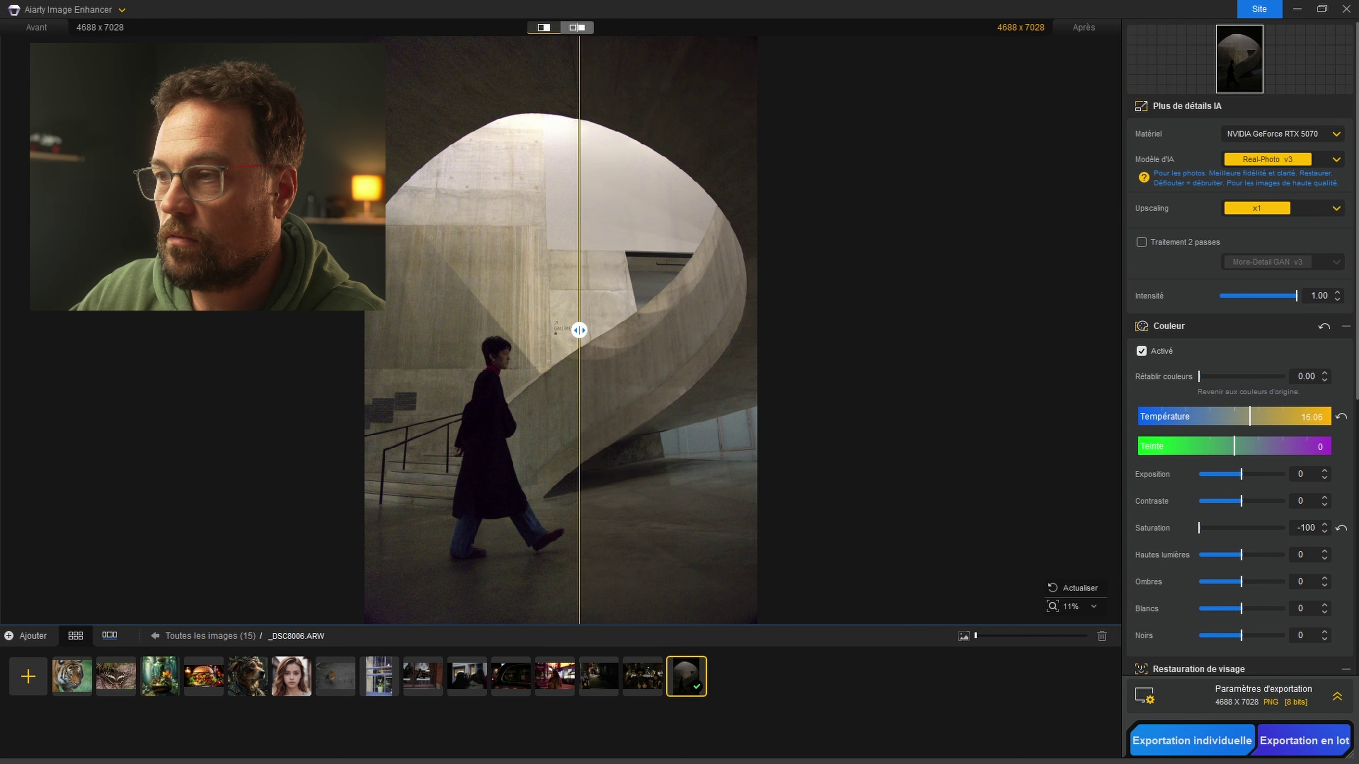
- Switch to Lightroom Classic and open the export settings for the photo _DSC8006.ARW
{"action": "key", "text": "alt+Tab"}
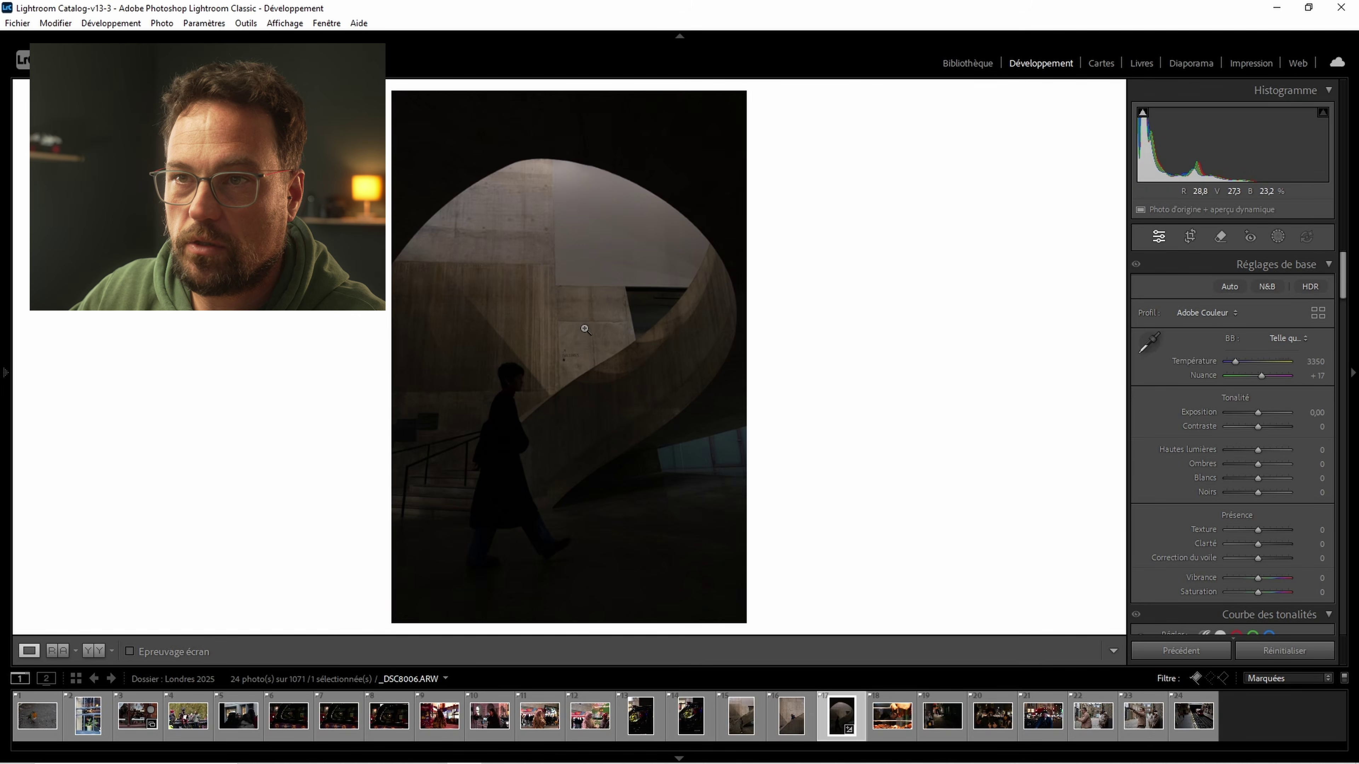
{"action": "left_click", "coordinate": [498, 405]}
{"action": "left_click", "coordinate": [499, 405]}
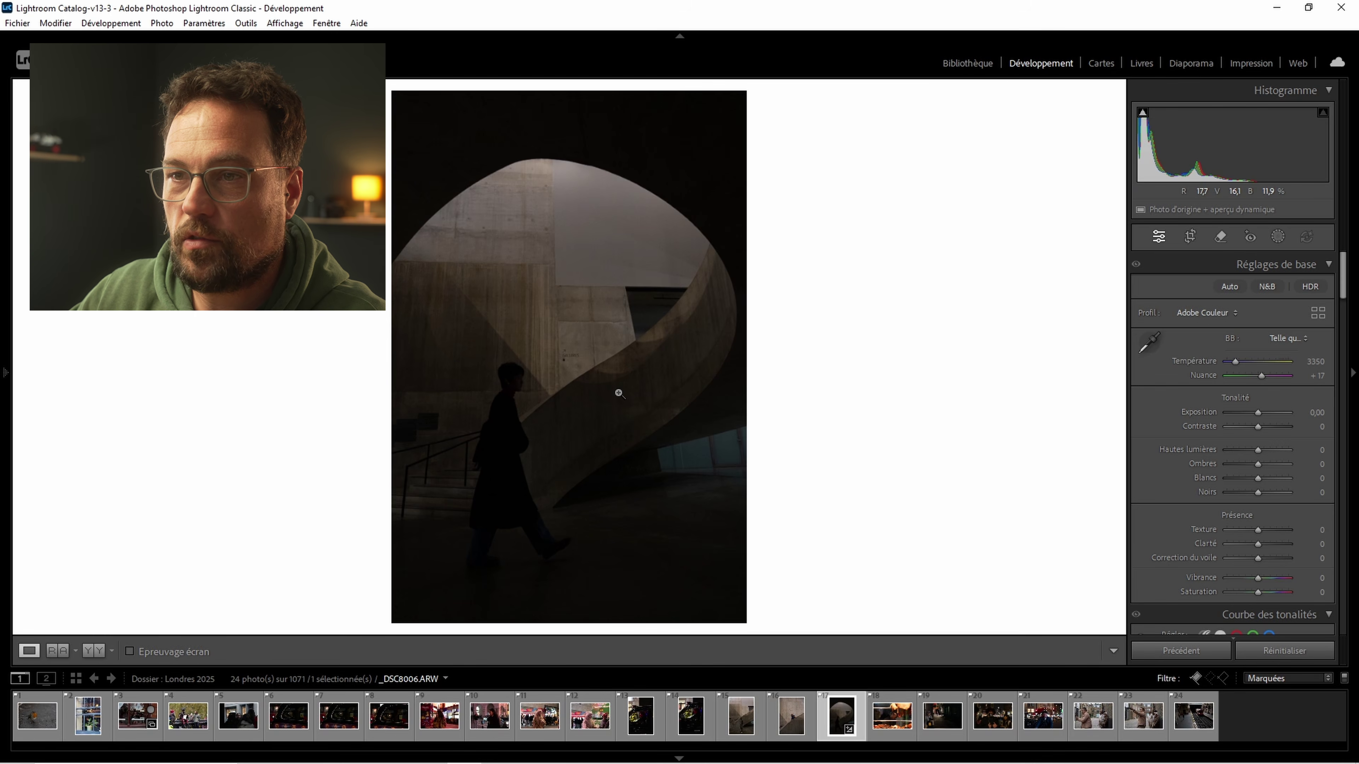
{"action": "left_click", "coordinate": [17, 23]}
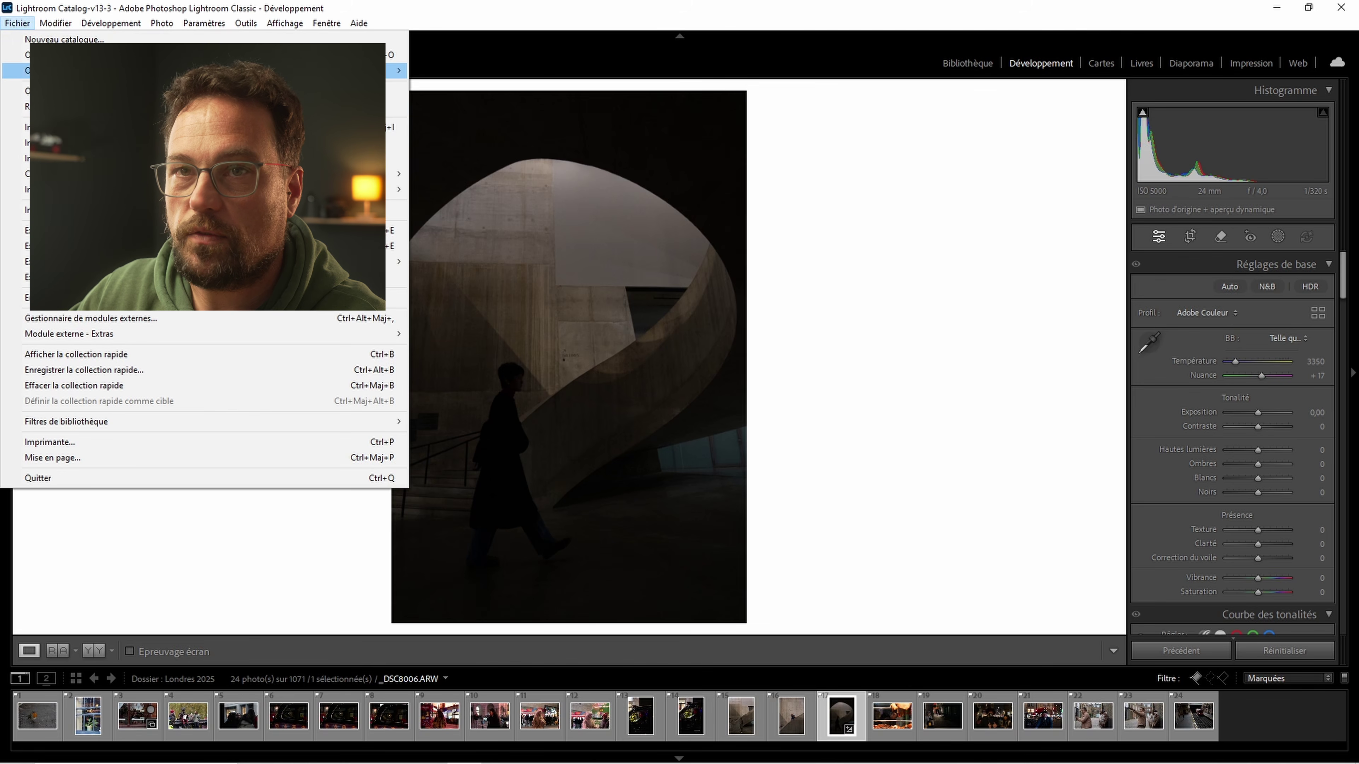
{"action": "left_click", "coordinate": [64, 231]}
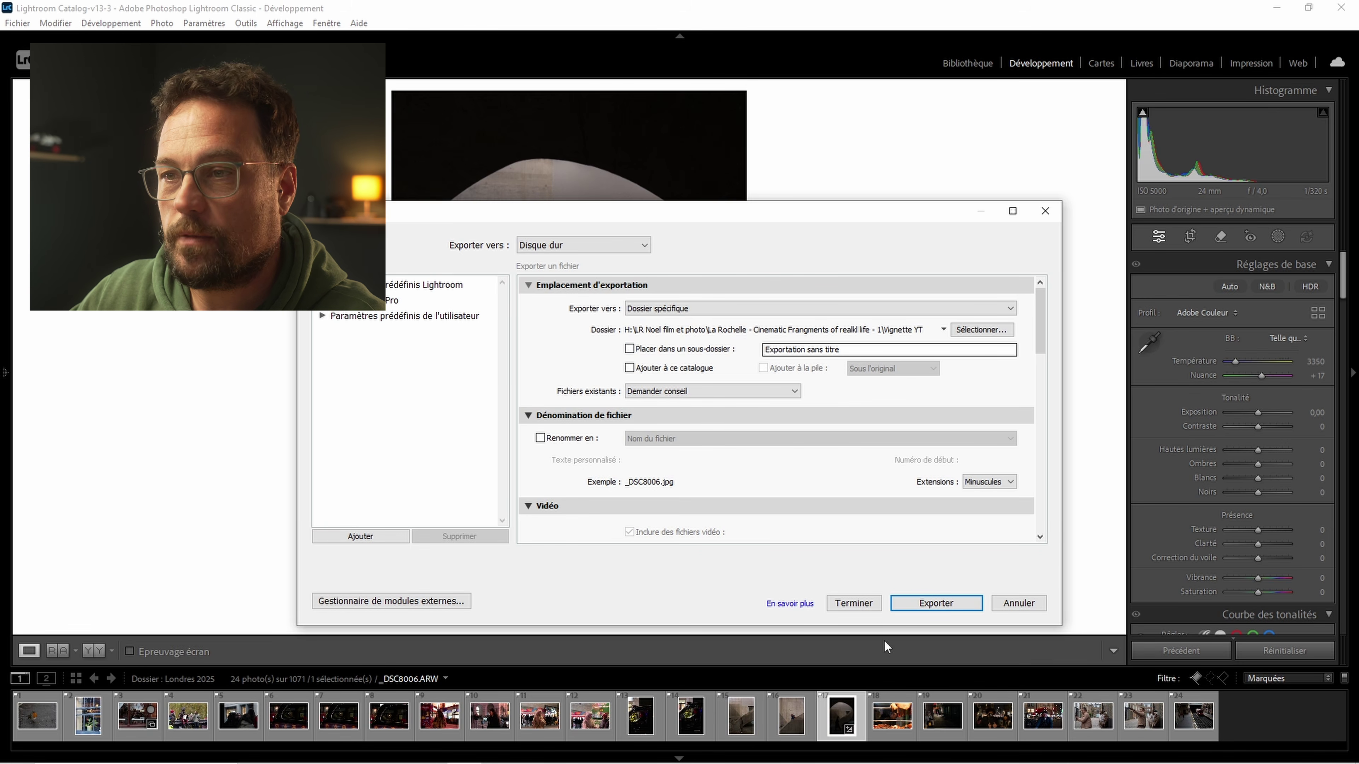
- Export the photo as an uncompressed TIFF in sRGB IEC61966-2.1 at 8 bits per component
{"action": "scroll", "coordinate": [653, 412], "scroll_direction": "down", "scroll_amount": 2}
{"action": "scroll", "coordinate": [696, 401], "scroll_direction": "up", "scroll_amount": 1}
{"action": "scroll", "coordinate": [836, 383], "scroll_direction": "down", "scroll_amount": 5}
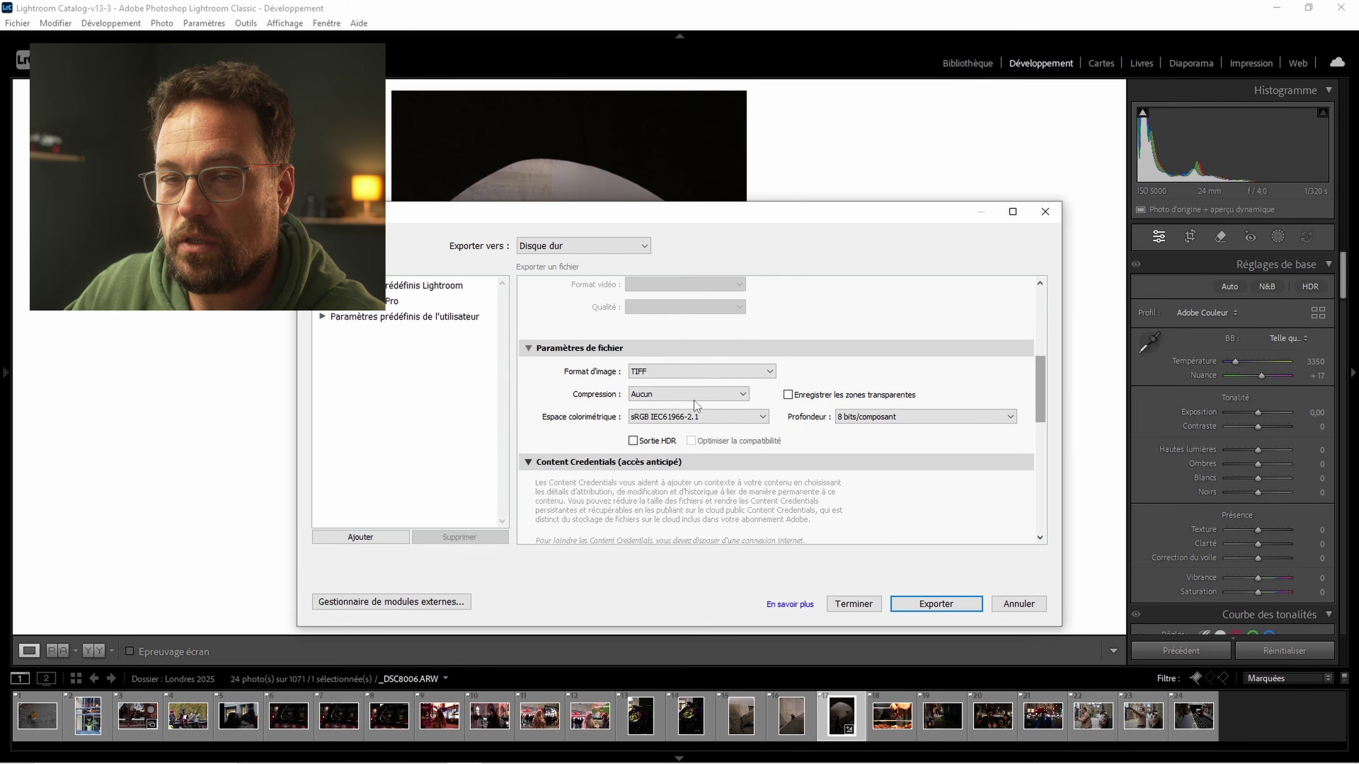
{"action": "left_click_drag", "start_coordinate": [1035, 392], "coordinate": [1049, 464]}
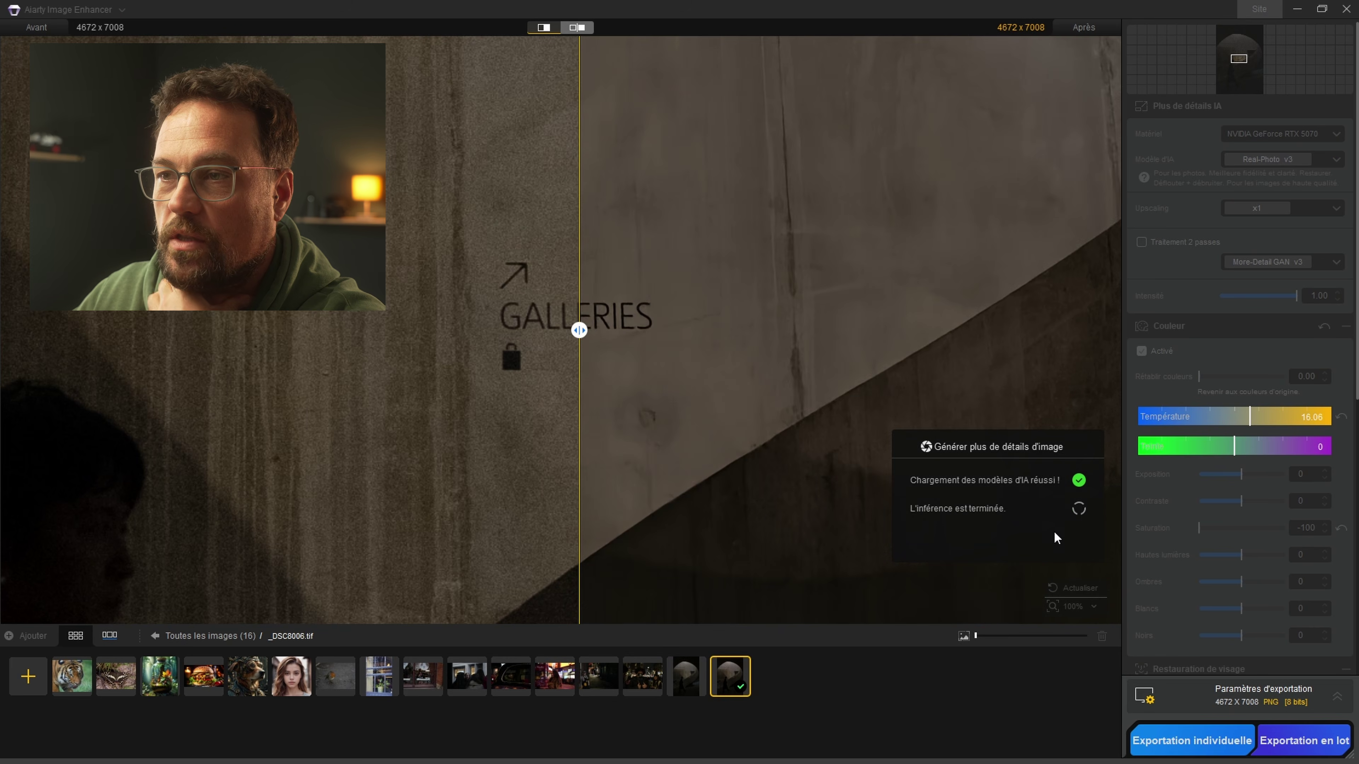
- Compare the before and after versions of _DSC8006.tif in Aiarty Image Enhancer around the figure and staircase
{"action": "scroll", "coordinate": [807, 458], "scroll_direction": "down", "scroll_amount": 5}
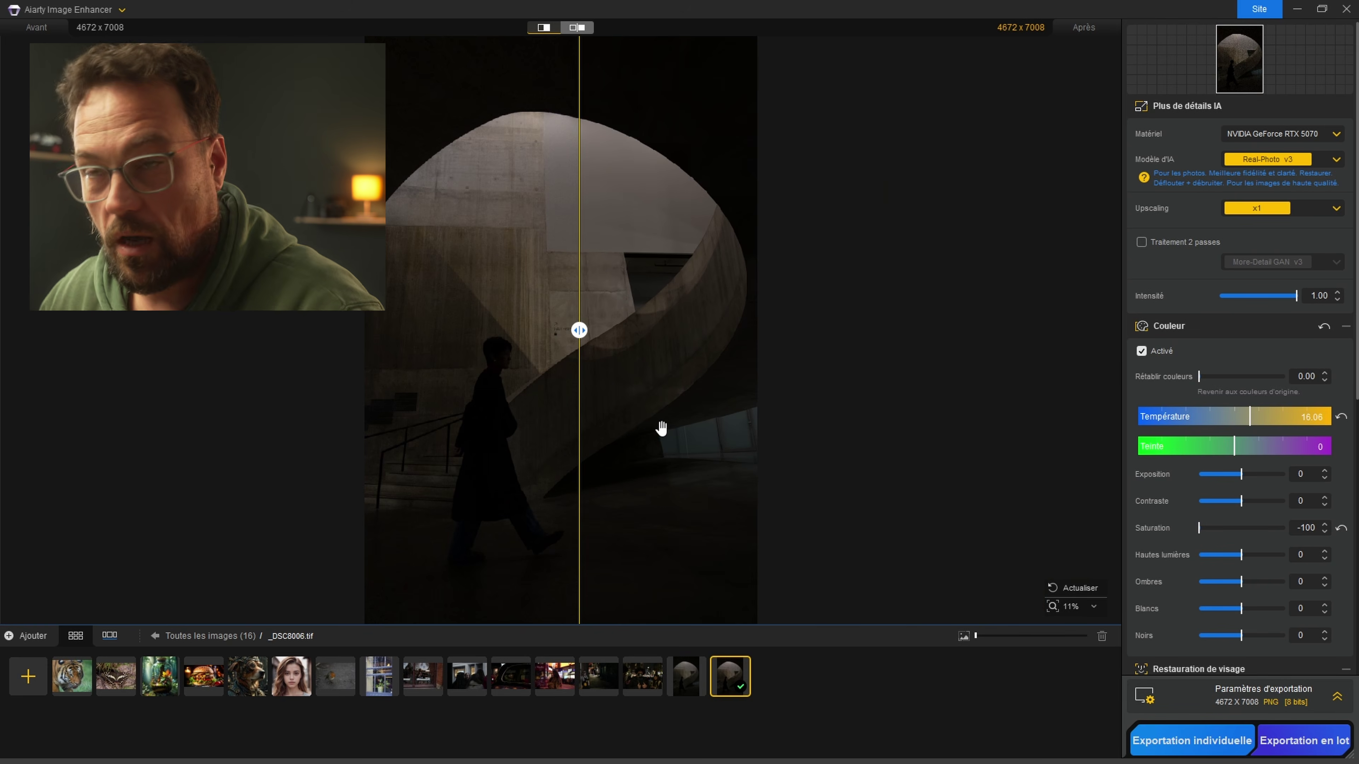
{"action": "left_click_drag", "start_coordinate": [579, 330], "coordinate": [442, 331]}
{"action": "scroll", "coordinate": [632, 366], "scroll_direction": "up", "scroll_amount": 2}
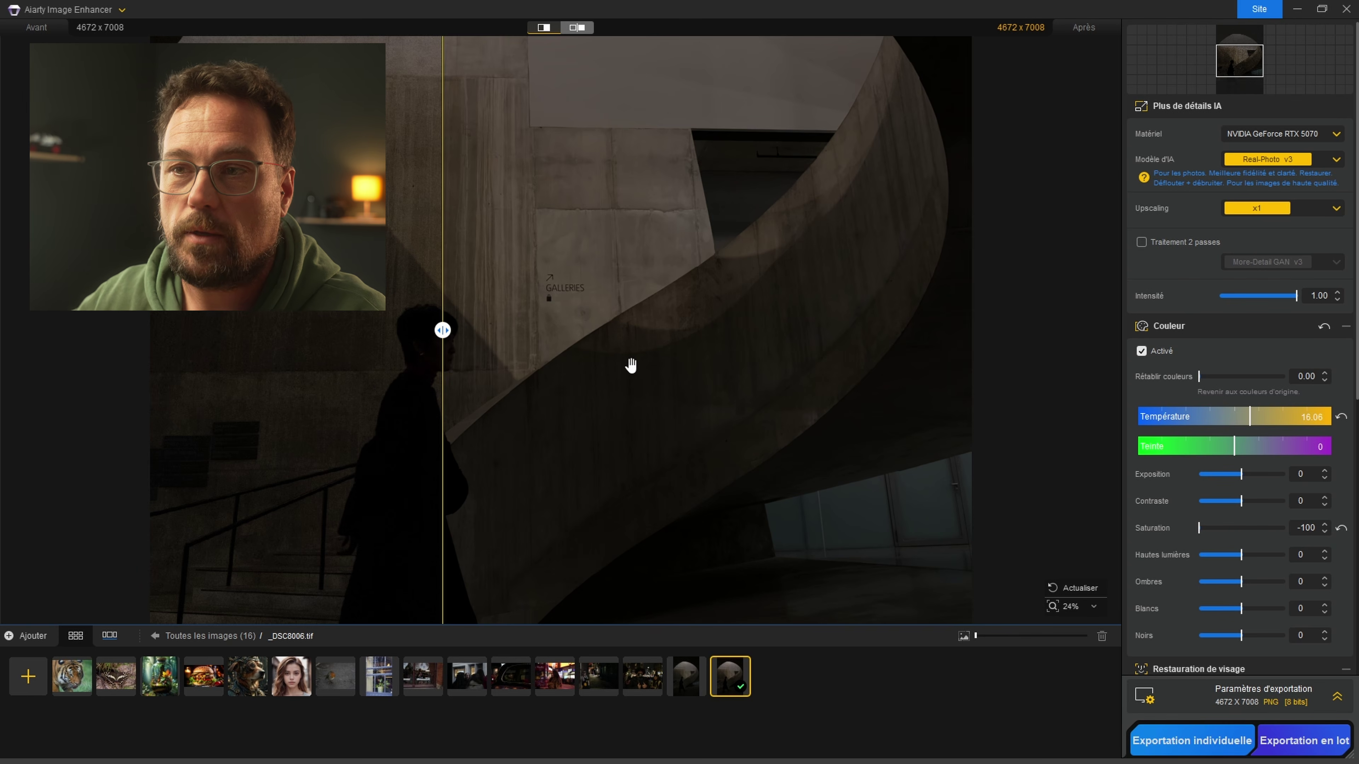
- Compare the GALLERIES sign area in _DSC8006.ARW with the same area in _DSC8006.tif
{"action": "left_click", "coordinate": [682, 689]}
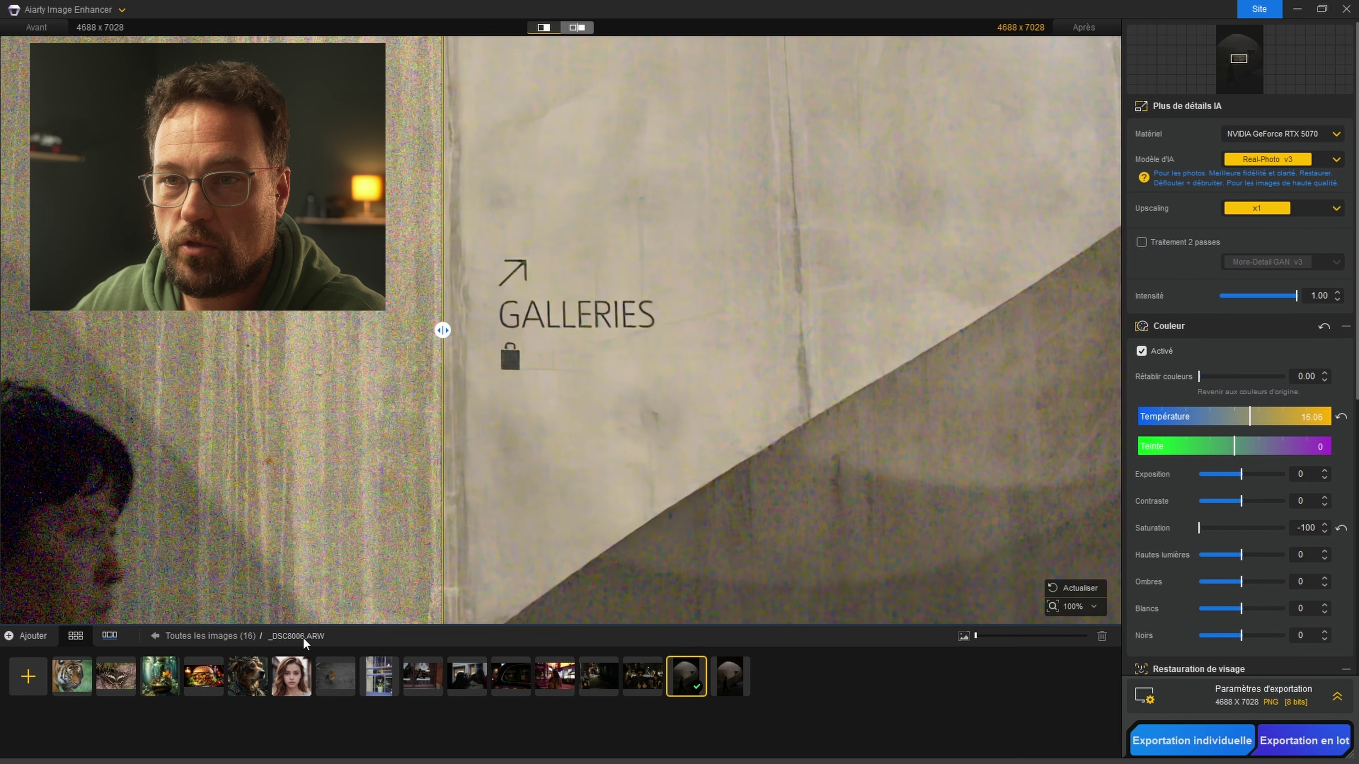
{"action": "left_click", "coordinate": [743, 694]}
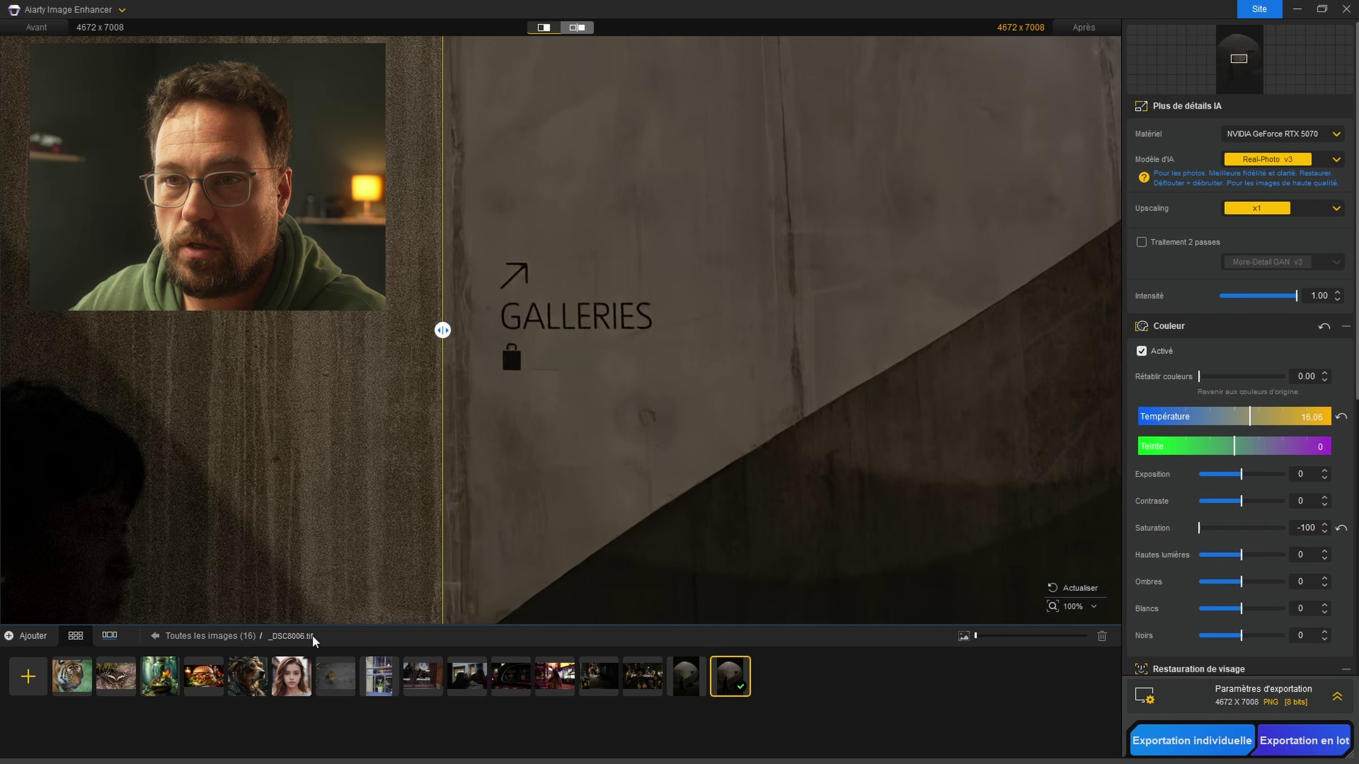
{"action": "scroll", "coordinate": [463, 295], "scroll_direction": "down", "scroll_amount": 2}
{"action": "scroll", "coordinate": [498, 288], "scroll_direction": "down", "scroll_amount": 2}
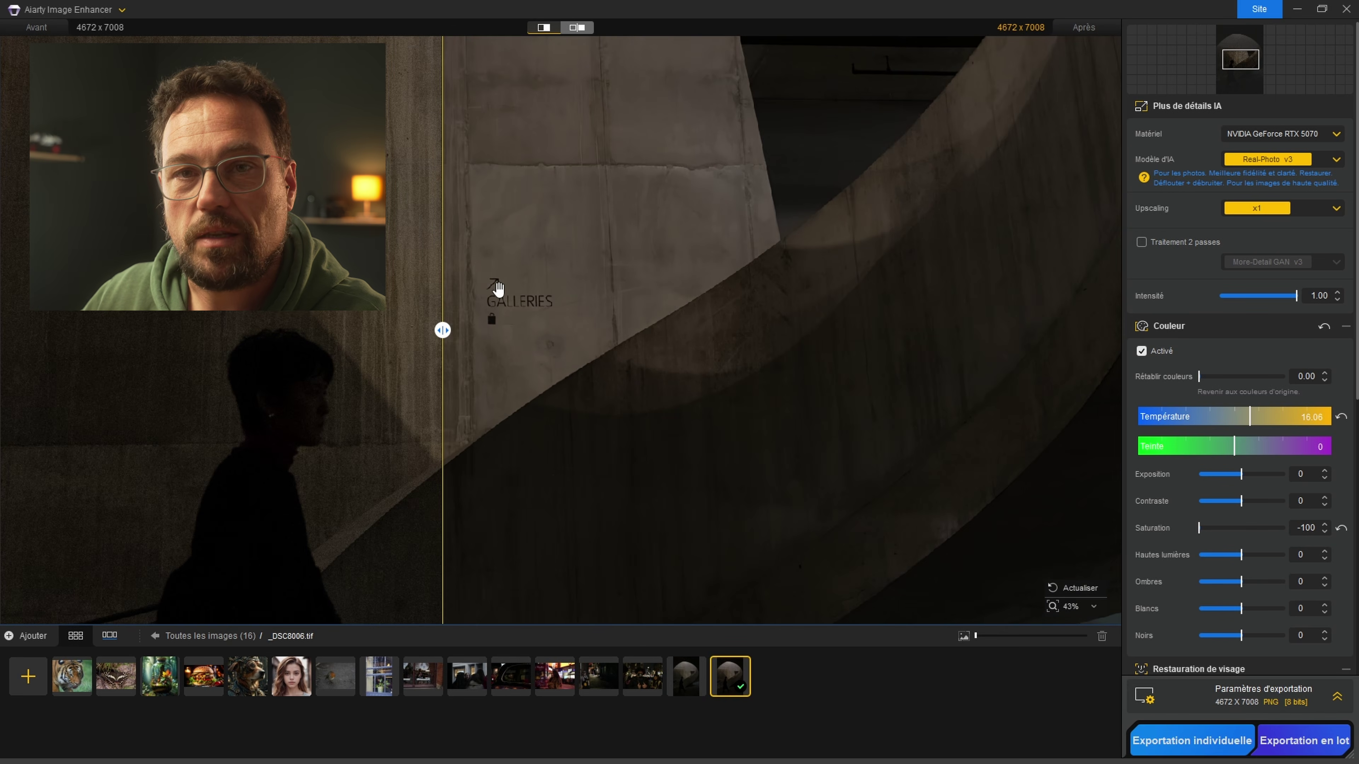
{"action": "scroll", "coordinate": [545, 328], "scroll_direction": "down", "scroll_amount": 2}
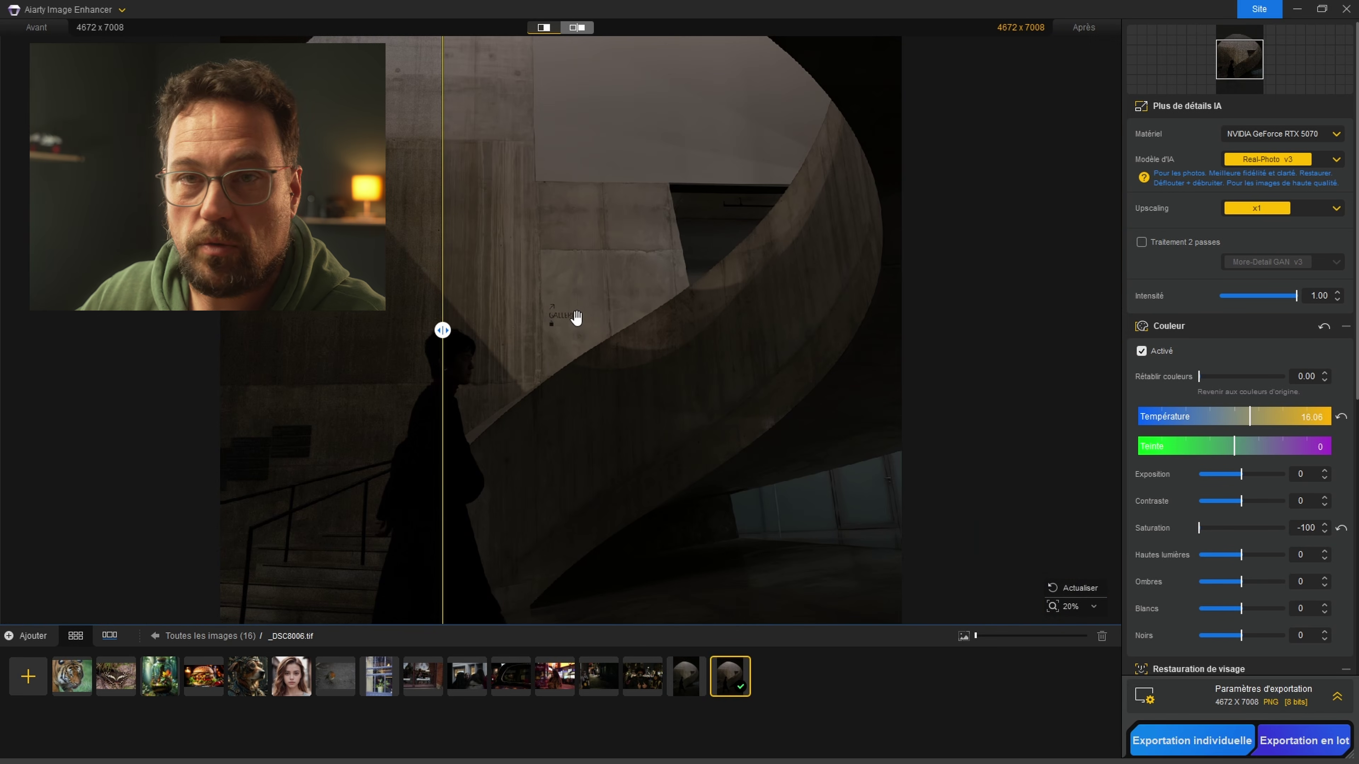
- Inspect the TIFF's before and after versions at several magnifications around the wall and the arched opening
{"action": "mouse_move", "coordinate": [442, 330]}
{"action": "left_mouse_down"}
{"action": "mouse_move", "coordinate": [598, 330]}
{"action": "mouse_move", "coordinate": [465, 357]}
{"action": "mouse_move", "coordinate": [740, 358]}
{"action": "mouse_move", "coordinate": [321, 343]}
{"action": "mouse_move", "coordinate": [533, 363]}
{"action": "mouse_move", "coordinate": [622, 329]}
{"action": "mouse_move", "coordinate": [416, 328]}
{"action": "mouse_move", "coordinate": [986, 322]}
{"action": "mouse_move", "coordinate": [416, 328]}
{"action": "left_mouse_up"}
{"action": "scroll", "coordinate": [669, 416], "scroll_direction": "down", "scroll_amount": 2}
{"action": "scroll", "coordinate": [533, 363], "scroll_direction": "up", "scroll_amount": 4}
{"action": "scroll", "coordinate": [521, 334], "scroll_direction": "down", "scroll_amount": 2}
{"action": "scroll", "coordinate": [662, 334], "scroll_direction": "up", "scroll_amount": 5}
- Set the TIFF image's Saturation to -100
{"action": "scroll", "coordinate": [717, 363], "scroll_direction": "down", "scroll_amount": 2}
{"action": "scroll", "coordinate": [628, 364], "scroll_direction": "down", "scroll_amount": 2}
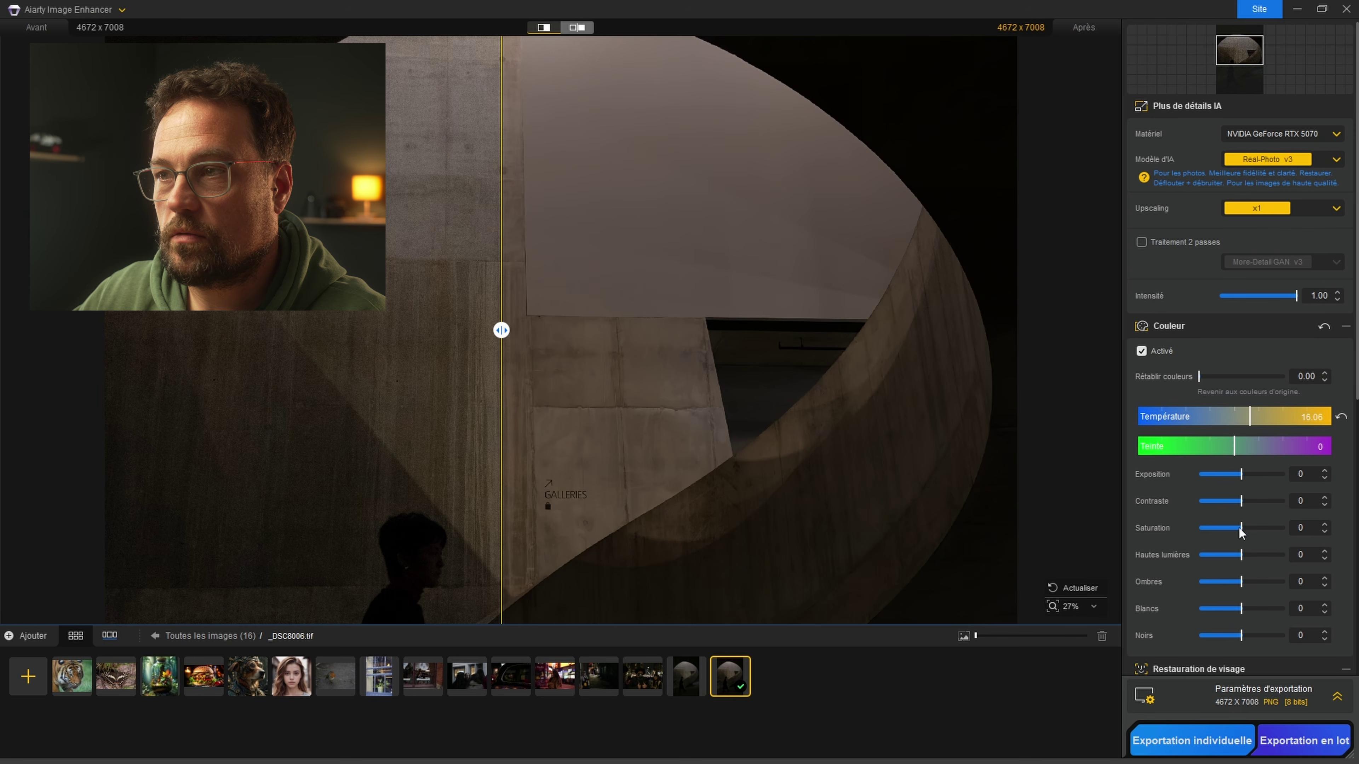
{"action": "left_click_drag", "start_coordinate": [1240, 531], "coordinate": [628, 461]}
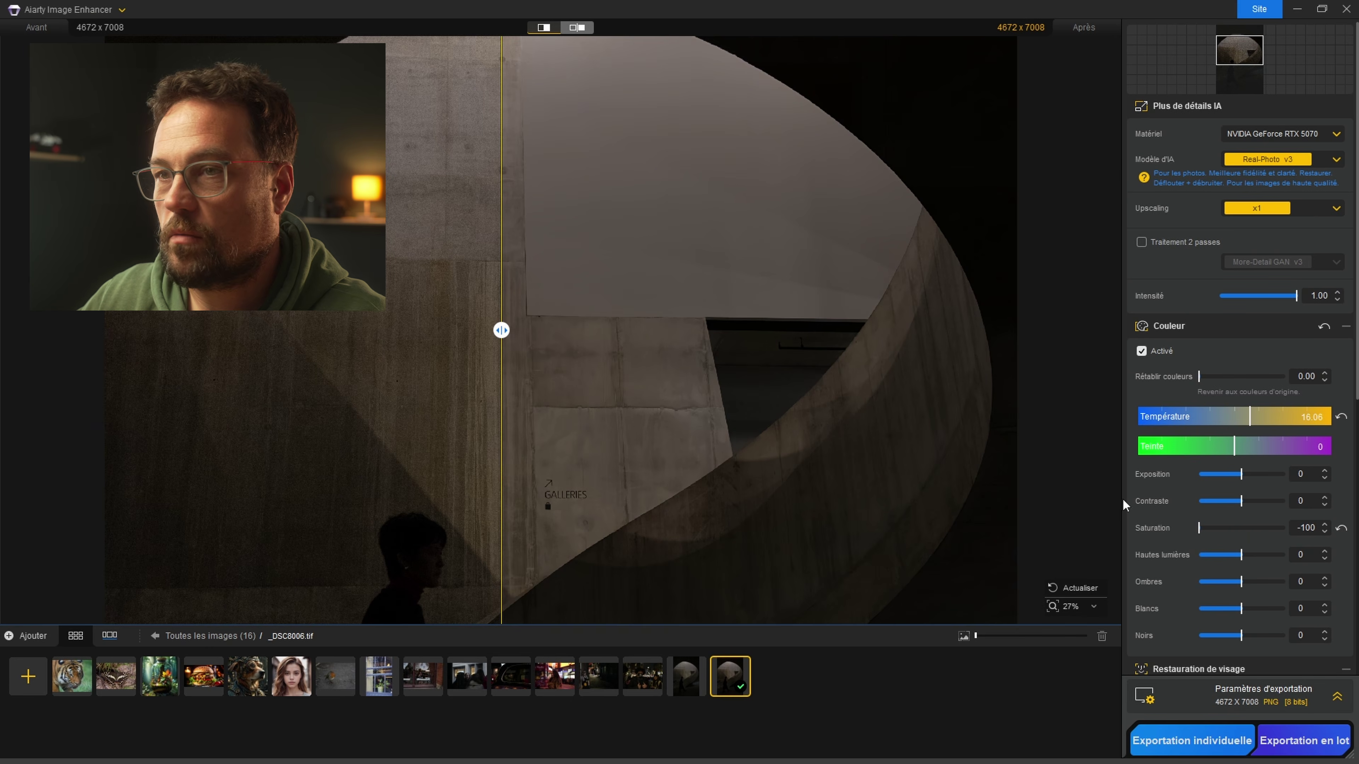
- Inspect the TIFF's before and after versions from the full scene down to the concrete wall and GALLERIES sign
{"action": "scroll", "coordinate": [549, 124], "scroll_direction": "down", "scroll_amount": 2}
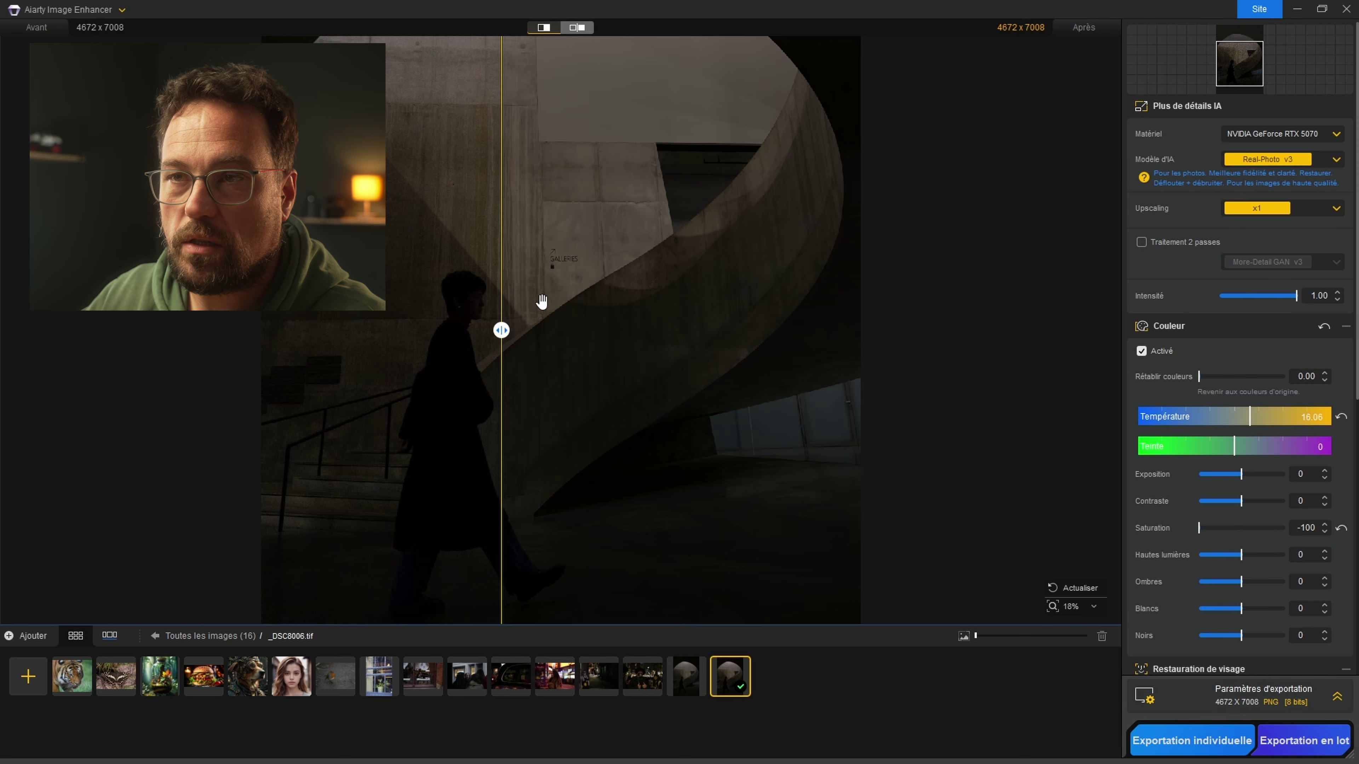
{"action": "scroll", "coordinate": [565, 322], "scroll_direction": "down", "scroll_amount": 1}
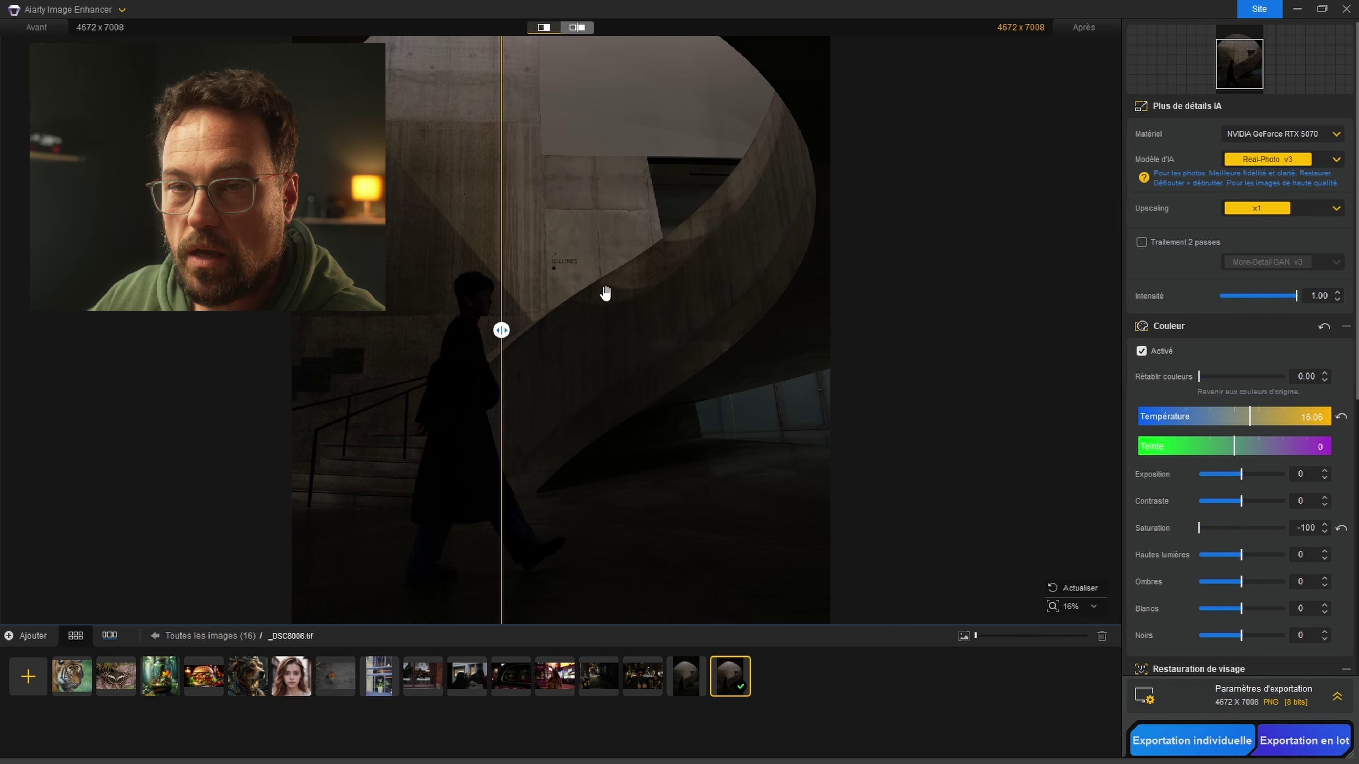
{"action": "scroll", "coordinate": [561, 236], "scroll_direction": "up", "scroll_amount": 4}
{"action": "scroll", "coordinate": [624, 409], "scroll_direction": "up", "scroll_amount": 2}
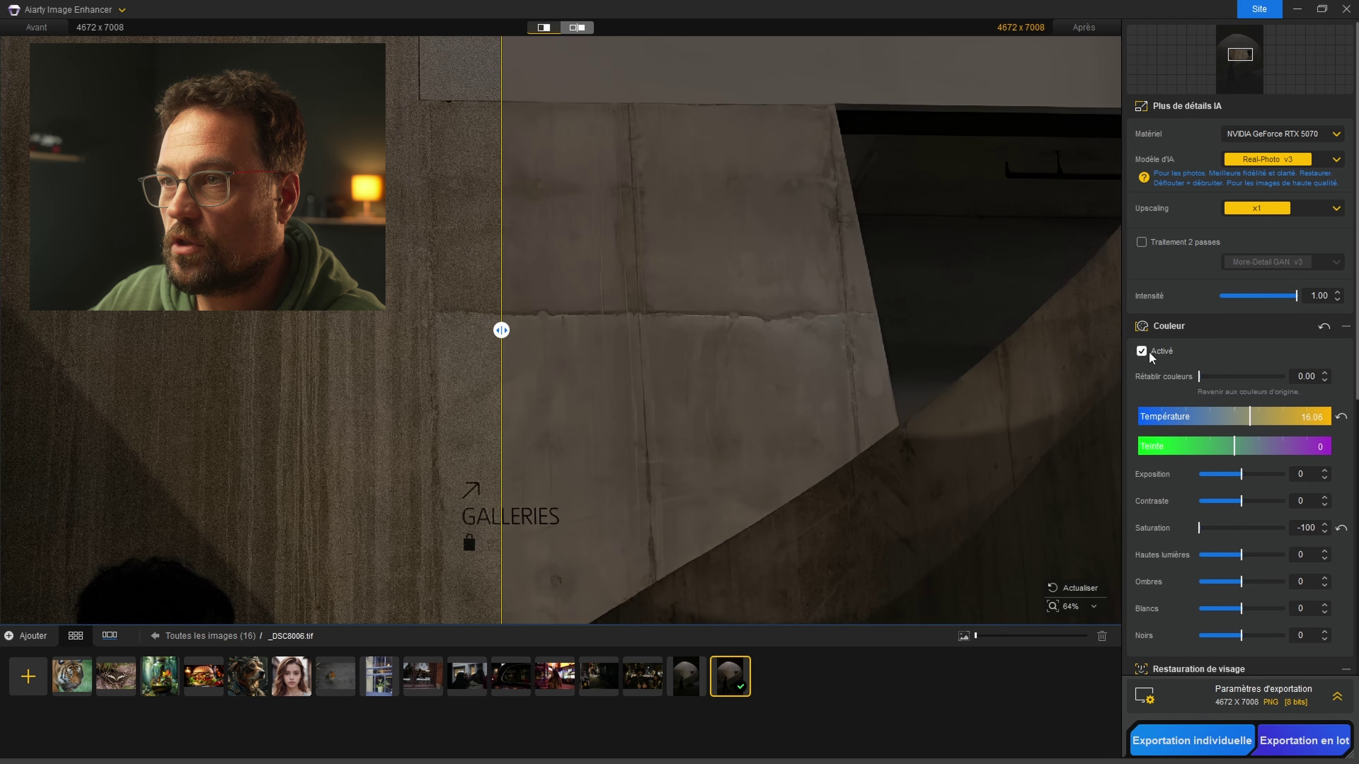
- Disable the colour adjustments and switch the AI model to More-Detail GAN v3 for the TIFF
{"action": "left_click_drag", "start_coordinate": [502, 330], "coordinate": [455, 373]}
{"action": "left_click_drag", "start_coordinate": [679, 435], "coordinate": [679, 267]}
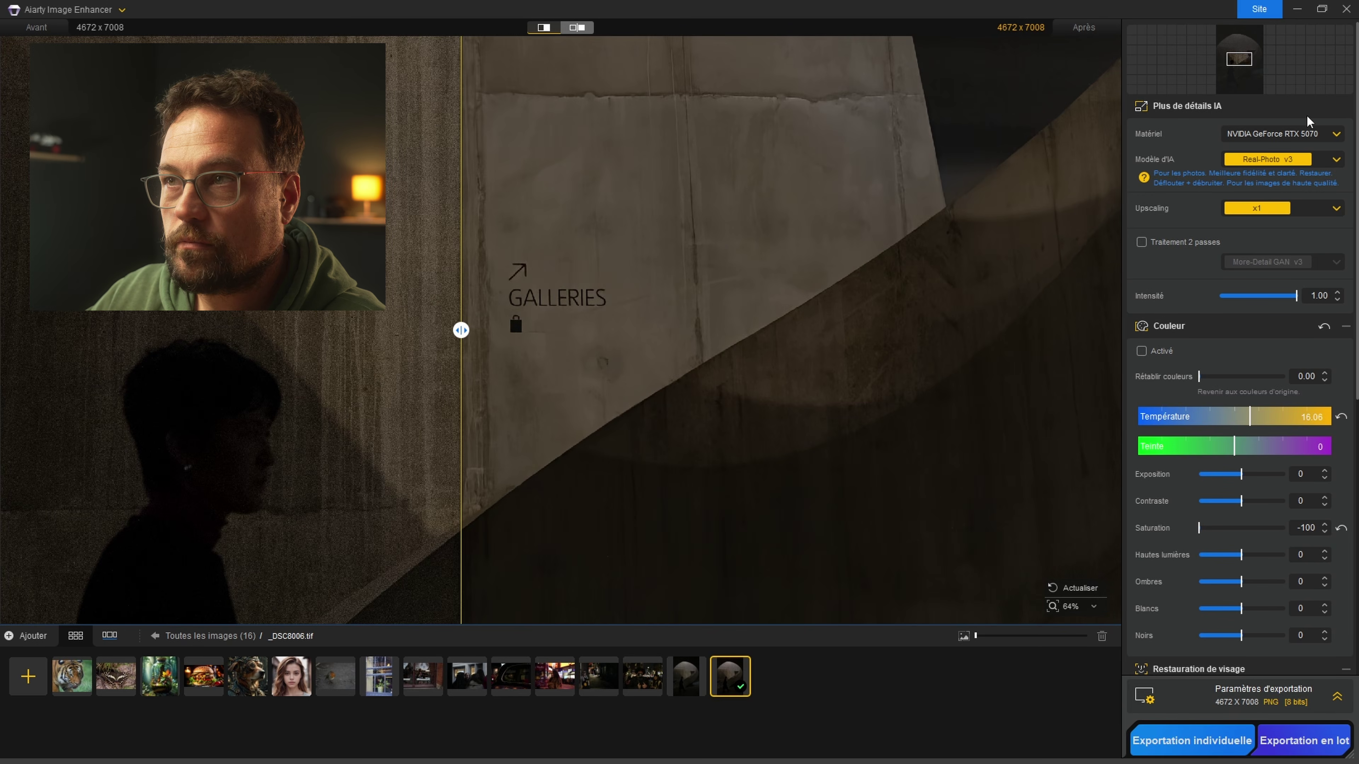
{"action": "left_click", "coordinate": [1284, 159]}
{"action": "left_click", "coordinate": [1284, 177]}
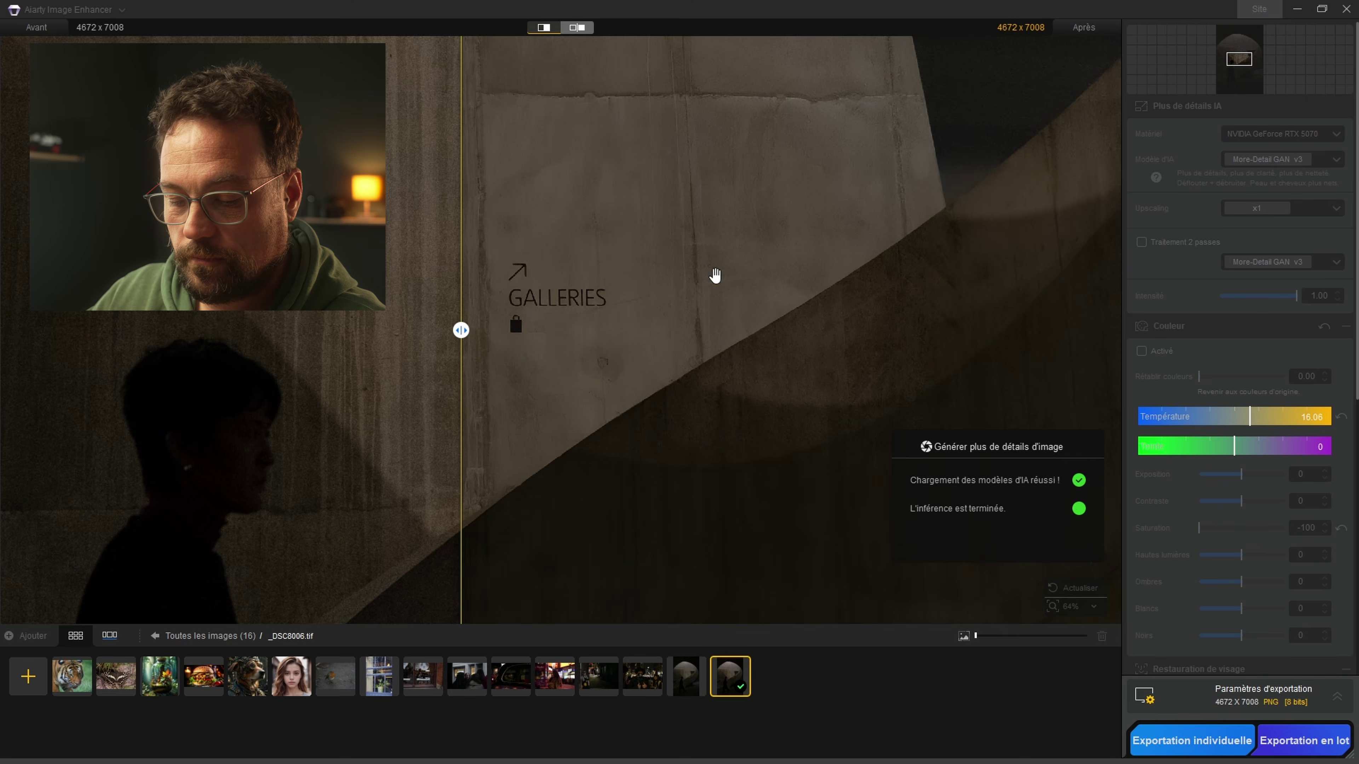
- Examine the More-Detail GAN v3 rendering of the GALLERIES sign and the surrounding concrete at about 97% magnification
{"action": "scroll", "coordinate": [597, 308], "scroll_direction": "up", "scroll_amount": 5}
{"action": "left_click_drag", "start_coordinate": [479, 364], "coordinate": [615, 364]}
{"action": "scroll", "coordinate": [722, 379], "scroll_direction": "down", "scroll_amount": 3}
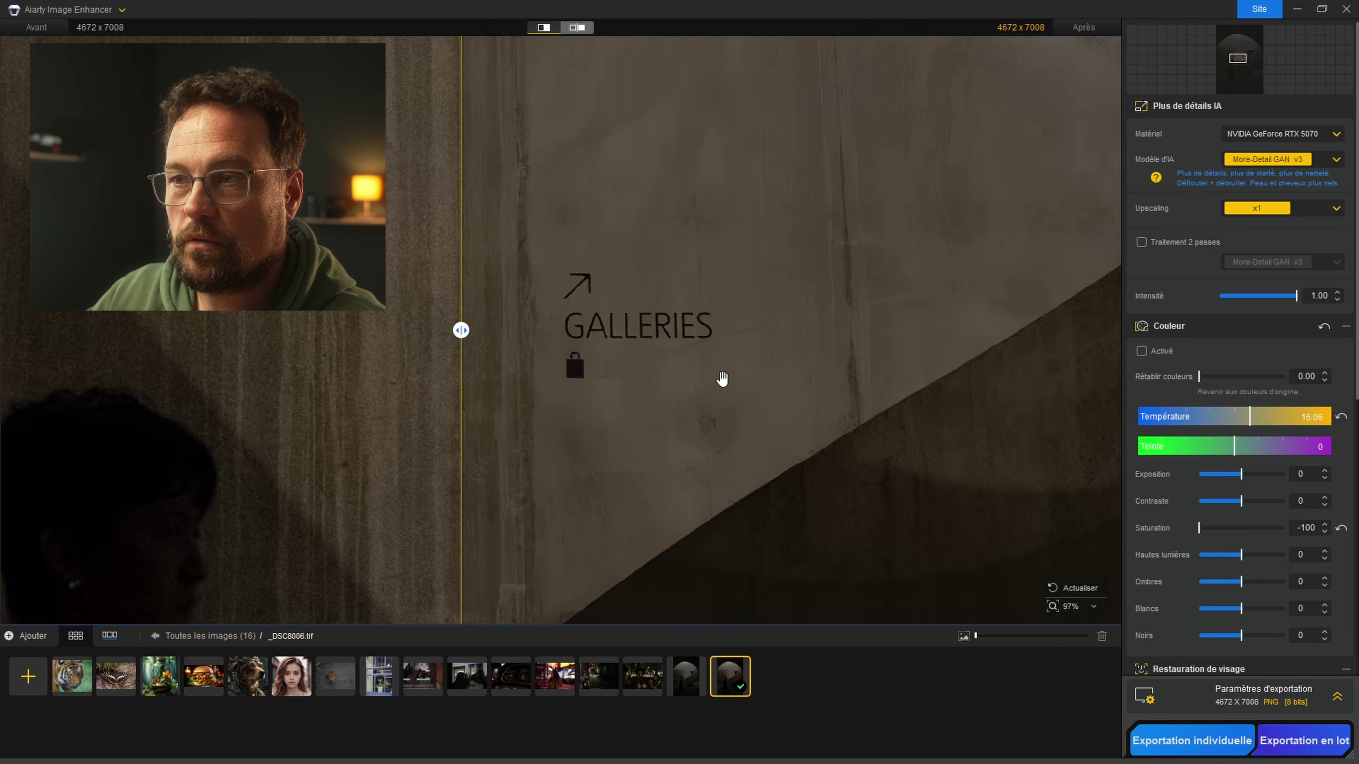
{"action": "scroll", "coordinate": [722, 379], "scroll_direction": "up", "scroll_amount": 1}
{"action": "scroll", "coordinate": [658, 348], "scroll_direction": "down", "scroll_amount": 1}
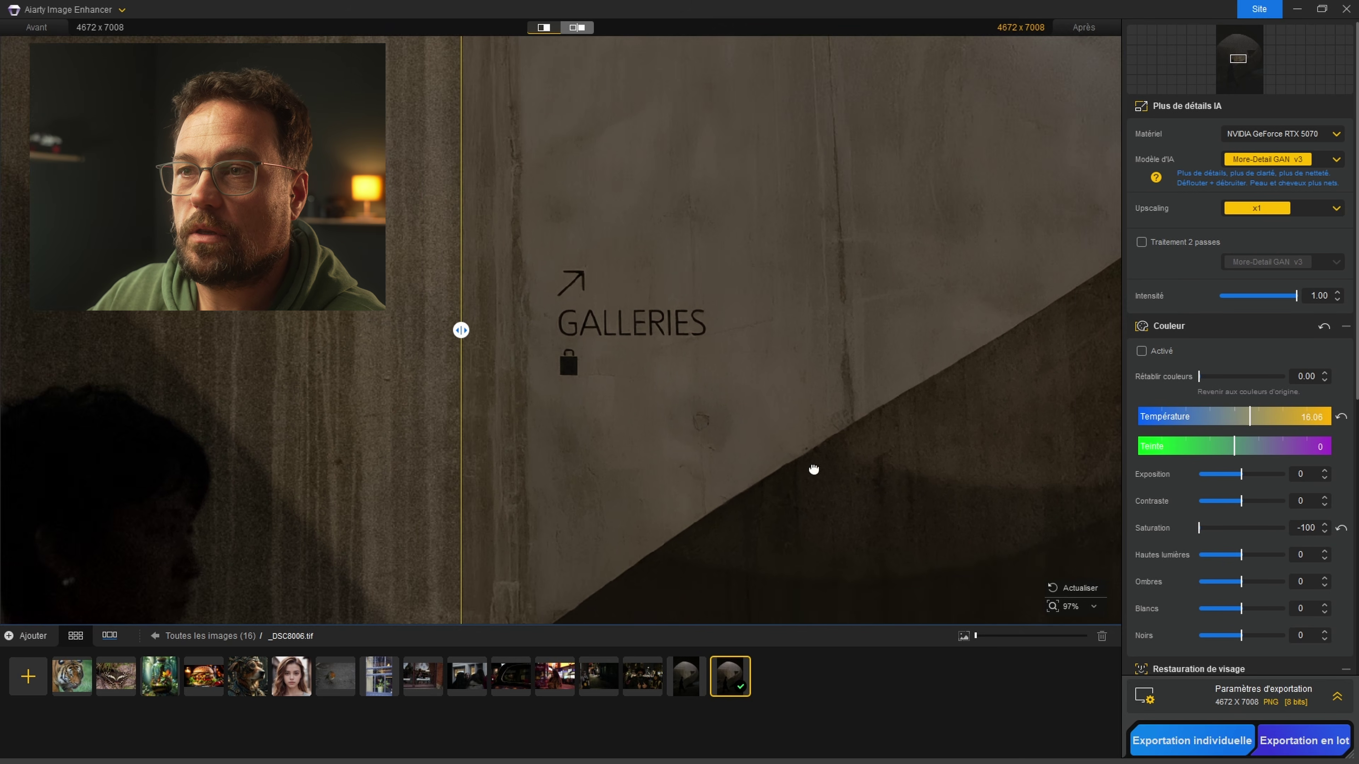
{"action": "left_click_drag", "start_coordinate": [813, 470], "coordinate": [558, 271]}
{"action": "left_click_drag", "start_coordinate": [677, 176], "coordinate": [840, 610]}
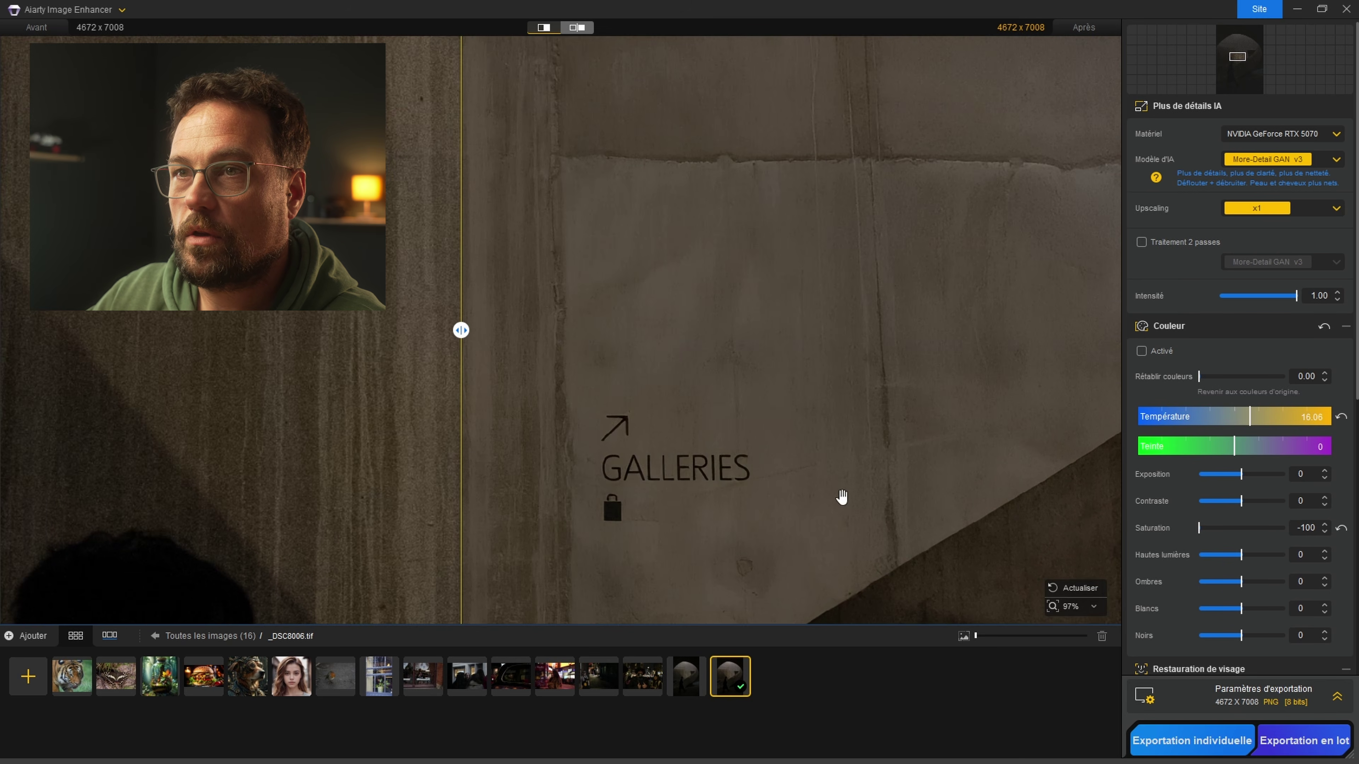
{"action": "left_click_drag", "start_coordinate": [843, 495], "coordinate": [792, 349]}
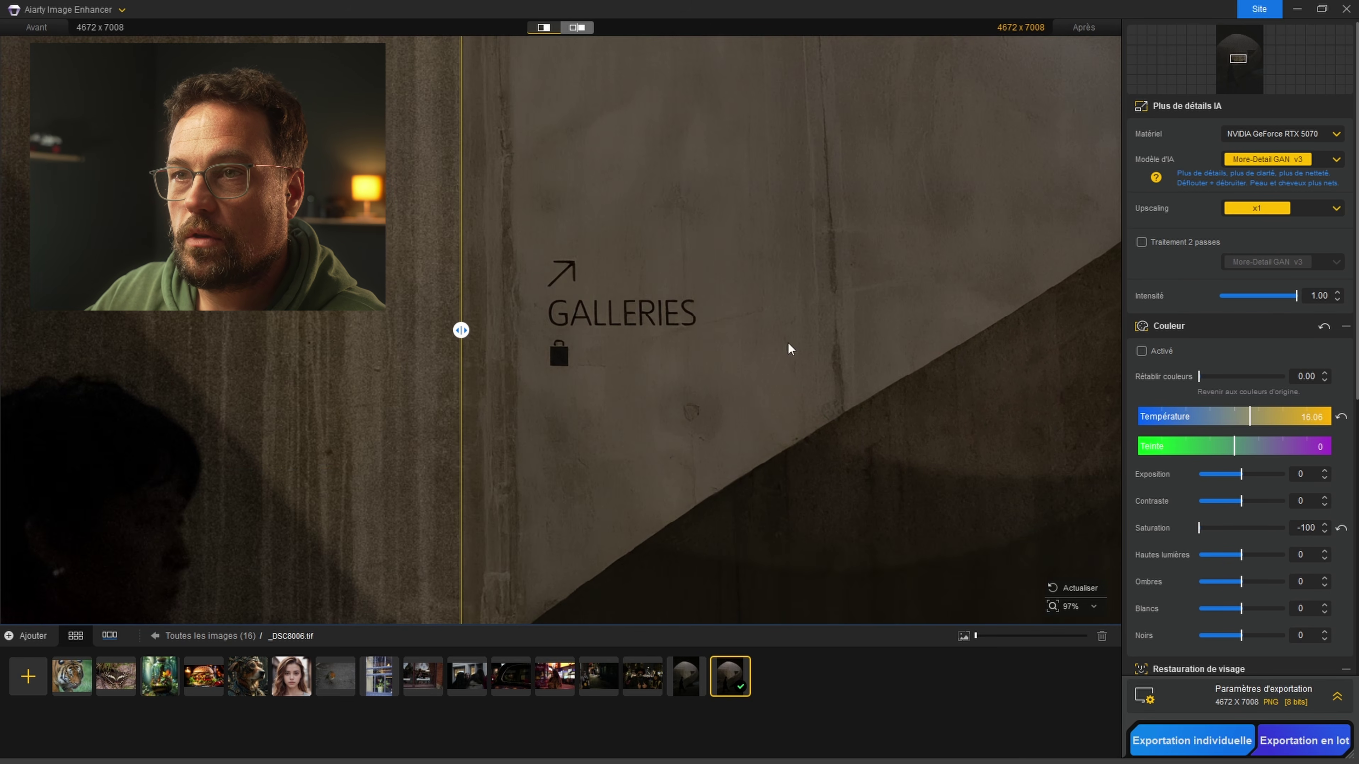
{"action": "left_click", "coordinate": [1324, 162]}
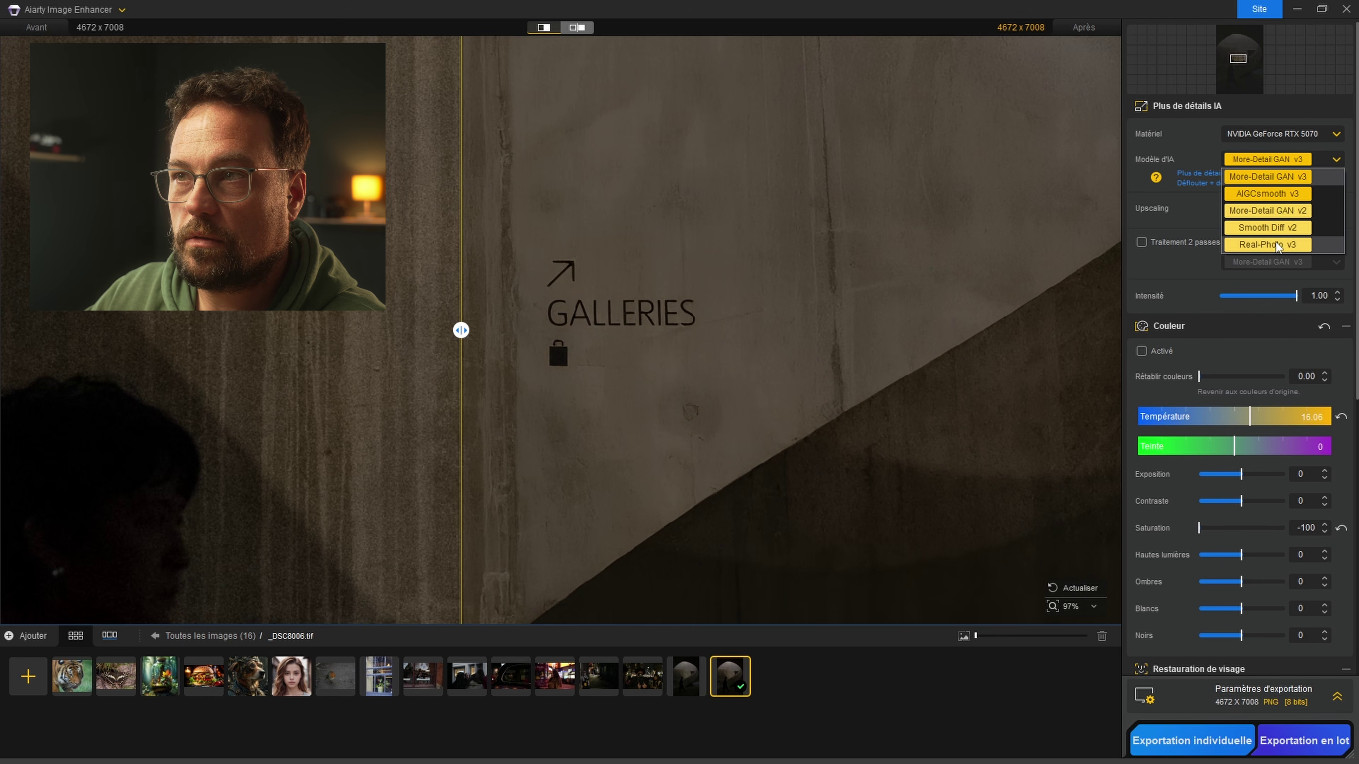
{"action": "left_click", "coordinate": [1277, 245]}
{"action": "left_click", "coordinate": [1305, 161]}
{"action": "left_click", "coordinate": [1277, 227]}
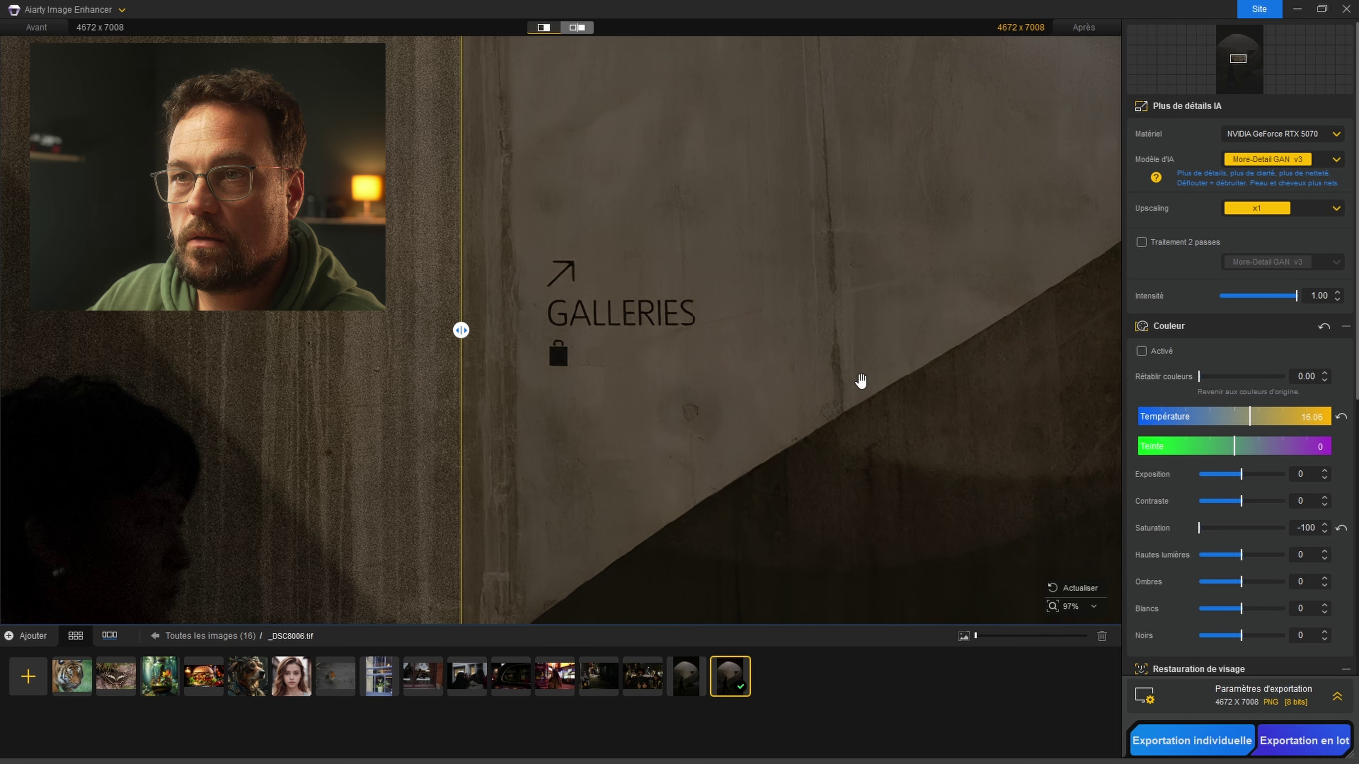
- Compare the TIFF's before and after versions across the whole scene, the wall and the figure's silhouette
{"action": "scroll", "coordinate": [635, 380], "scroll_direction": "down", "scroll_amount": 5}
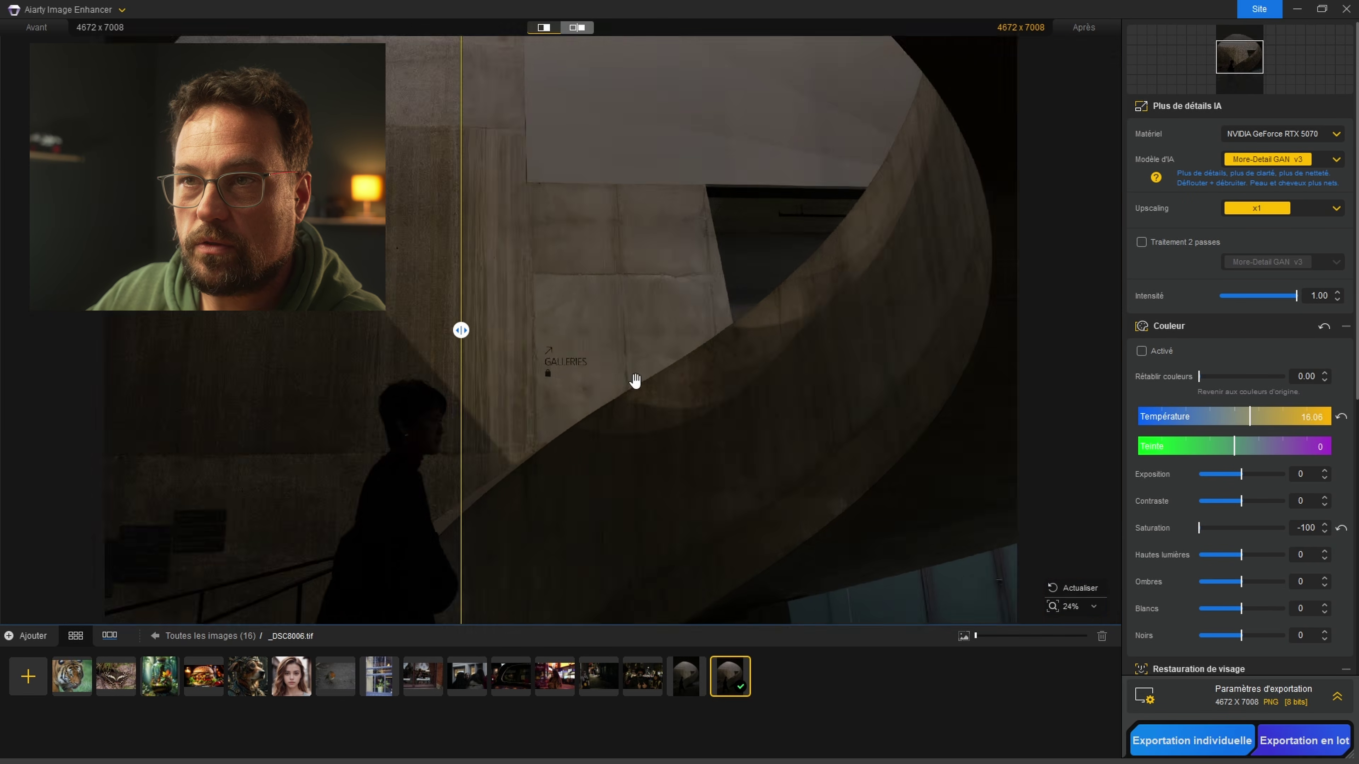
{"action": "scroll", "coordinate": [635, 380], "scroll_direction": "down", "scroll_amount": 1}
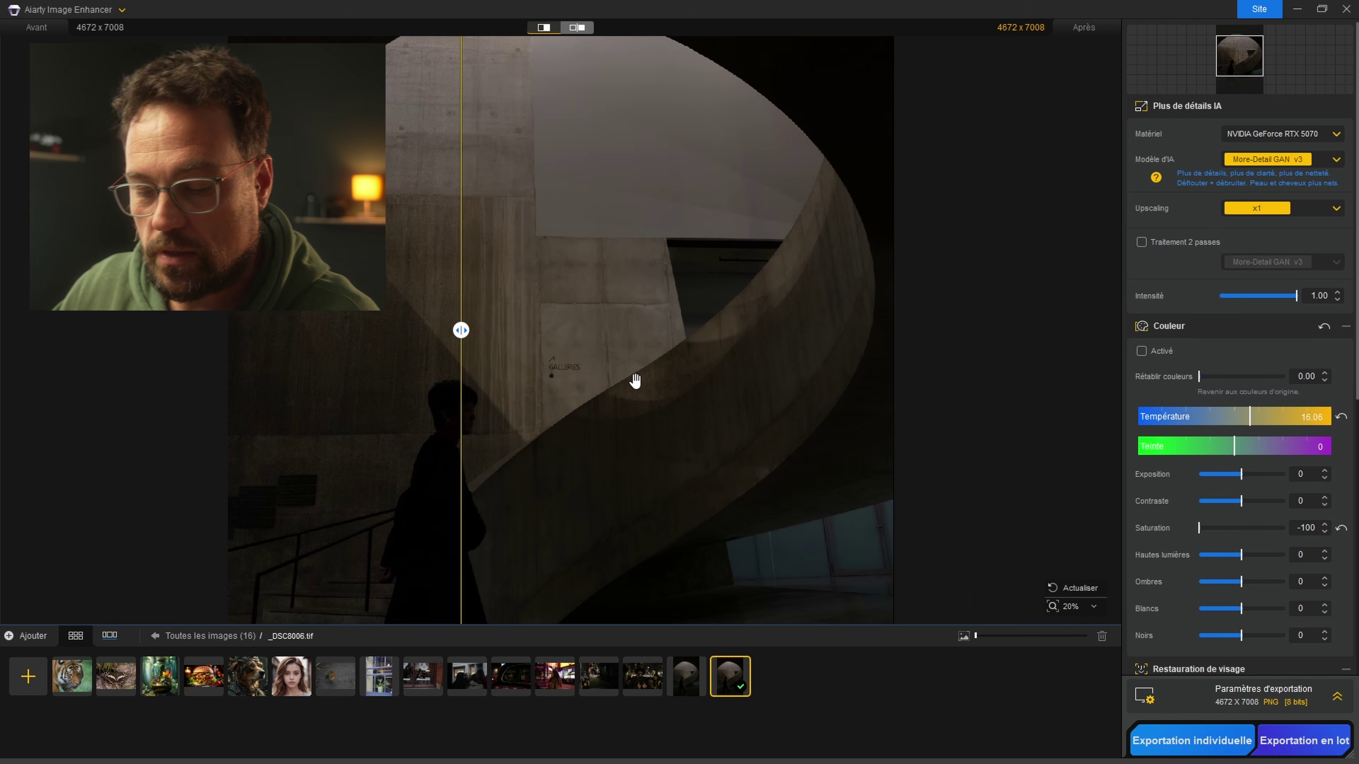
{"action": "scroll", "coordinate": [541, 357], "scroll_direction": "up", "scroll_amount": 1}
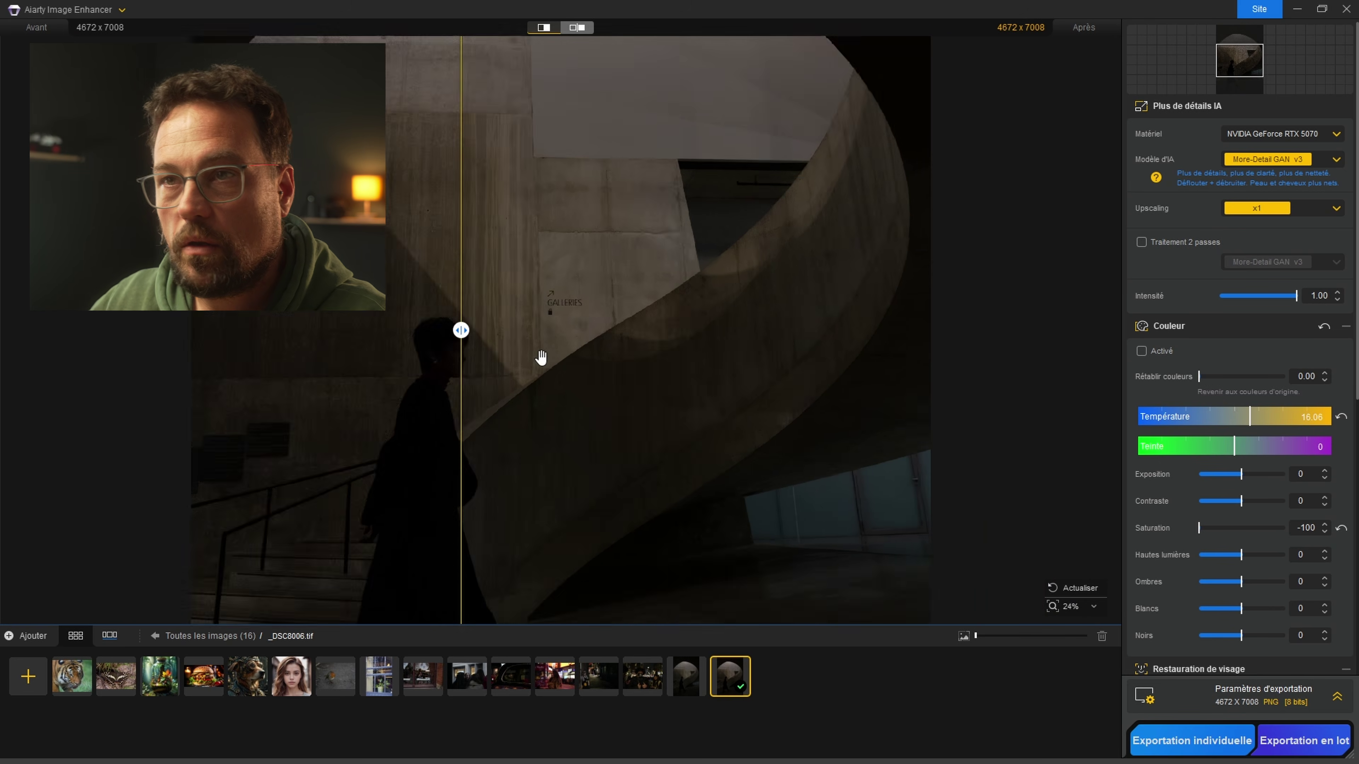
{"action": "scroll", "coordinate": [540, 357], "scroll_direction": "up", "scroll_amount": 1}
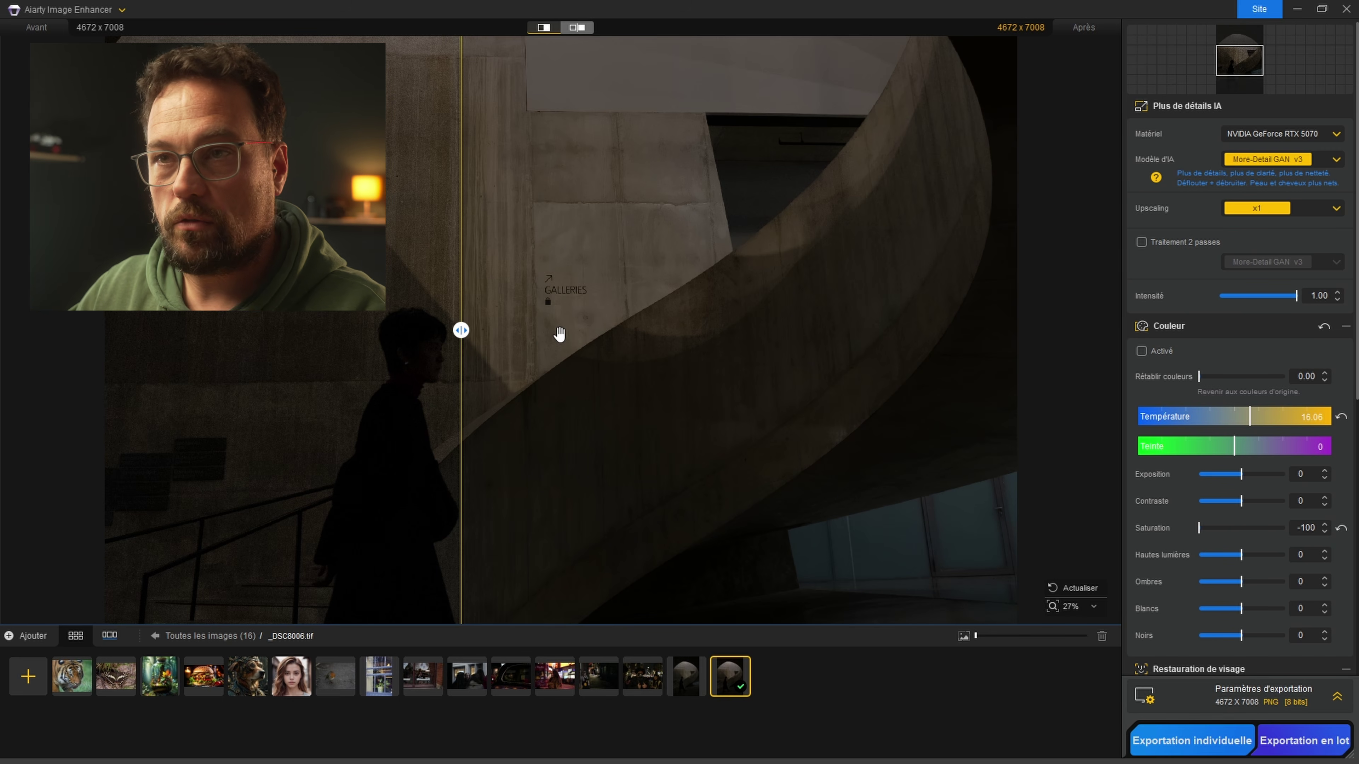
{"action": "left_click_drag", "start_coordinate": [550, 331], "coordinate": [589, 291]}
{"action": "left_click_drag", "start_coordinate": [462, 330], "coordinate": [249, 394]}
{"action": "scroll", "coordinate": [596, 311], "scroll_direction": "up", "scroll_amount": 5}
{"action": "left_click_drag", "start_coordinate": [415, 423], "coordinate": [808, 371]}
{"action": "left_click_drag", "start_coordinate": [235, 331], "coordinate": [588, 348]}
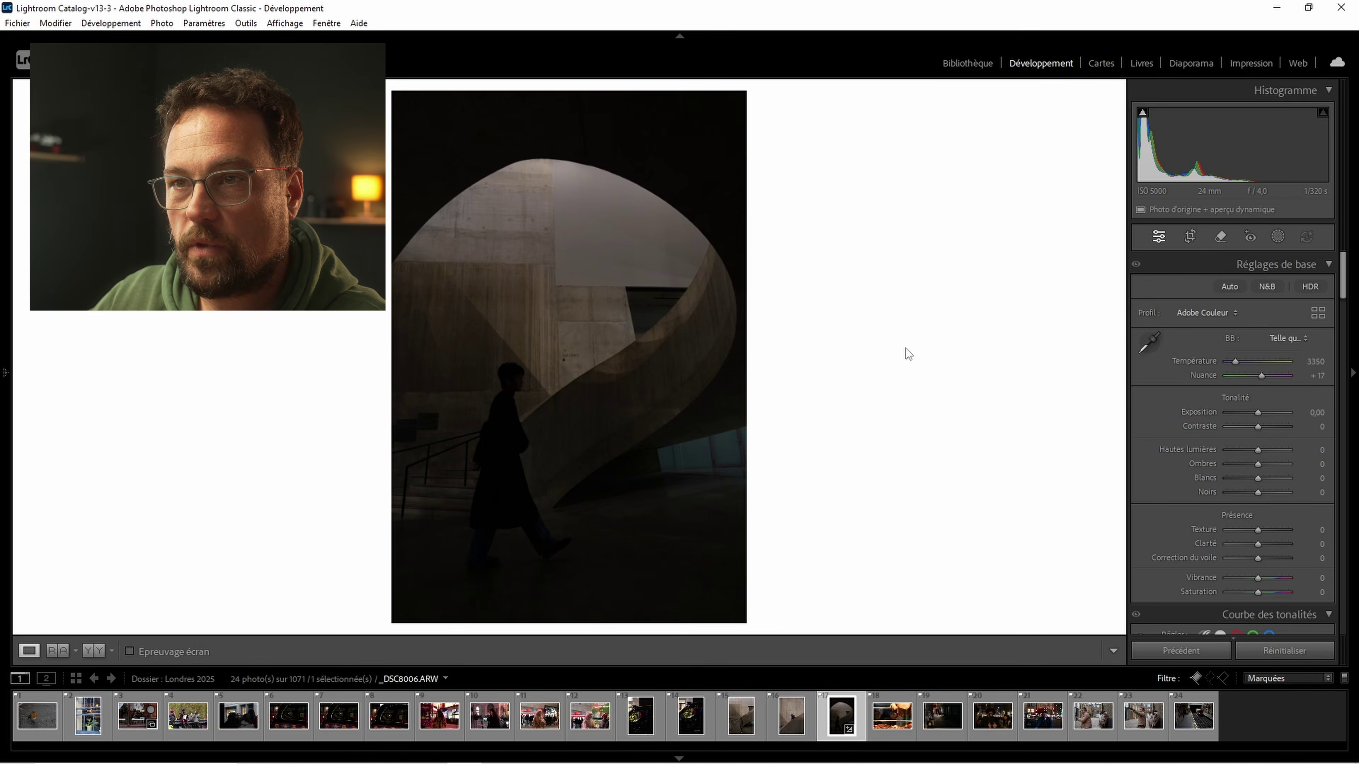
- Switch to Lightroom Classic and enable AI noise reduction (Réduire le bruit) at 50 on _DSC8006.ARW
{"action": "left_click", "coordinate": [571, 370]}
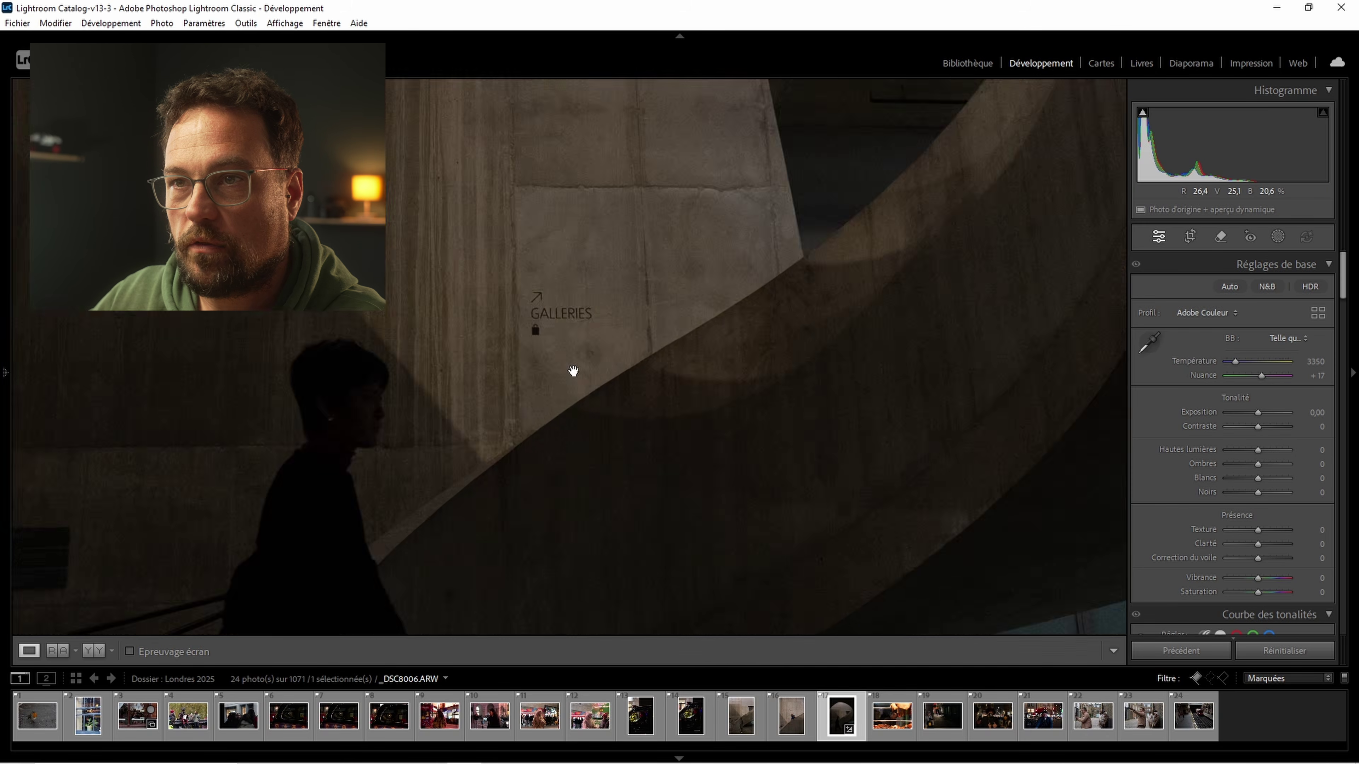
{"action": "scroll", "coordinate": [1224, 392], "scroll_direction": "down", "scroll_amount": 3}
{"action": "scroll", "coordinate": [1225, 389], "scroll_direction": "down", "scroll_amount": 10}
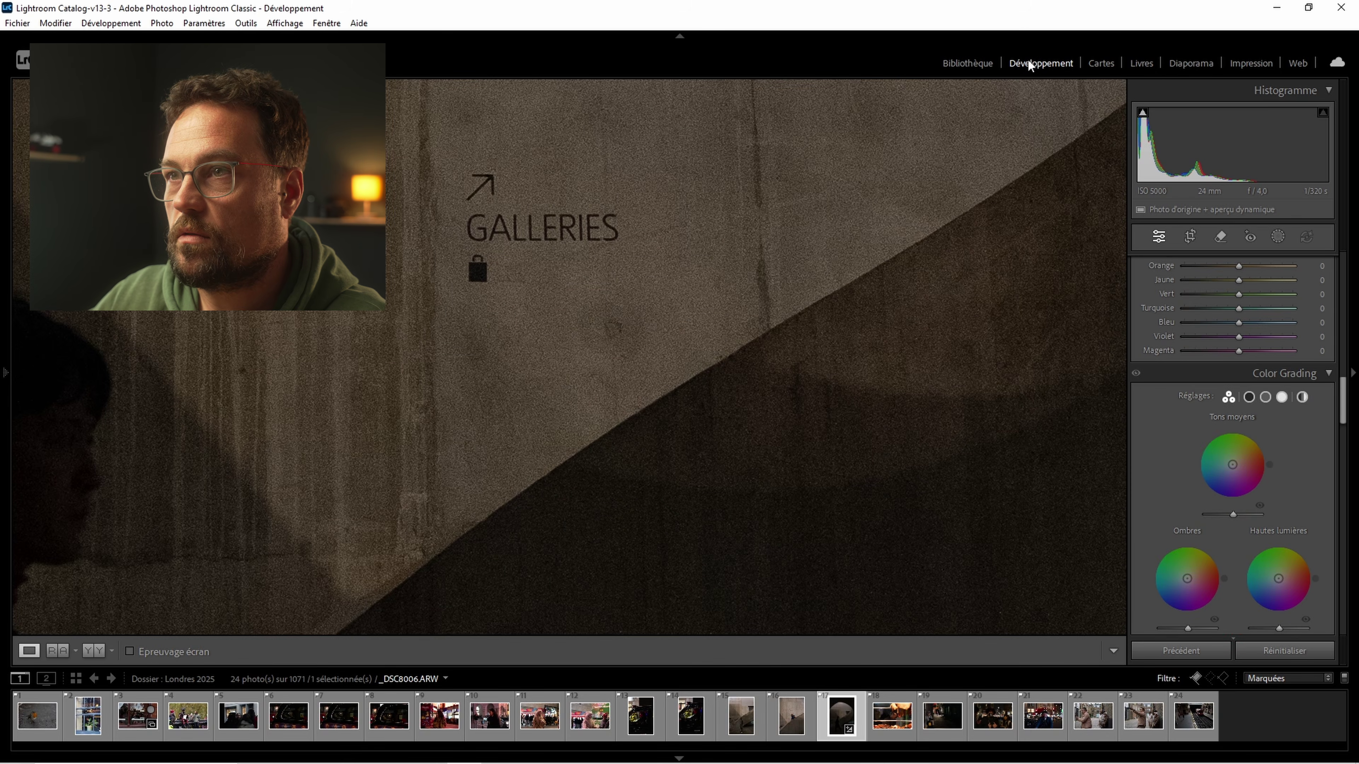
{"action": "scroll", "coordinate": [1266, 474], "scroll_direction": "up", "scroll_amount": 5}
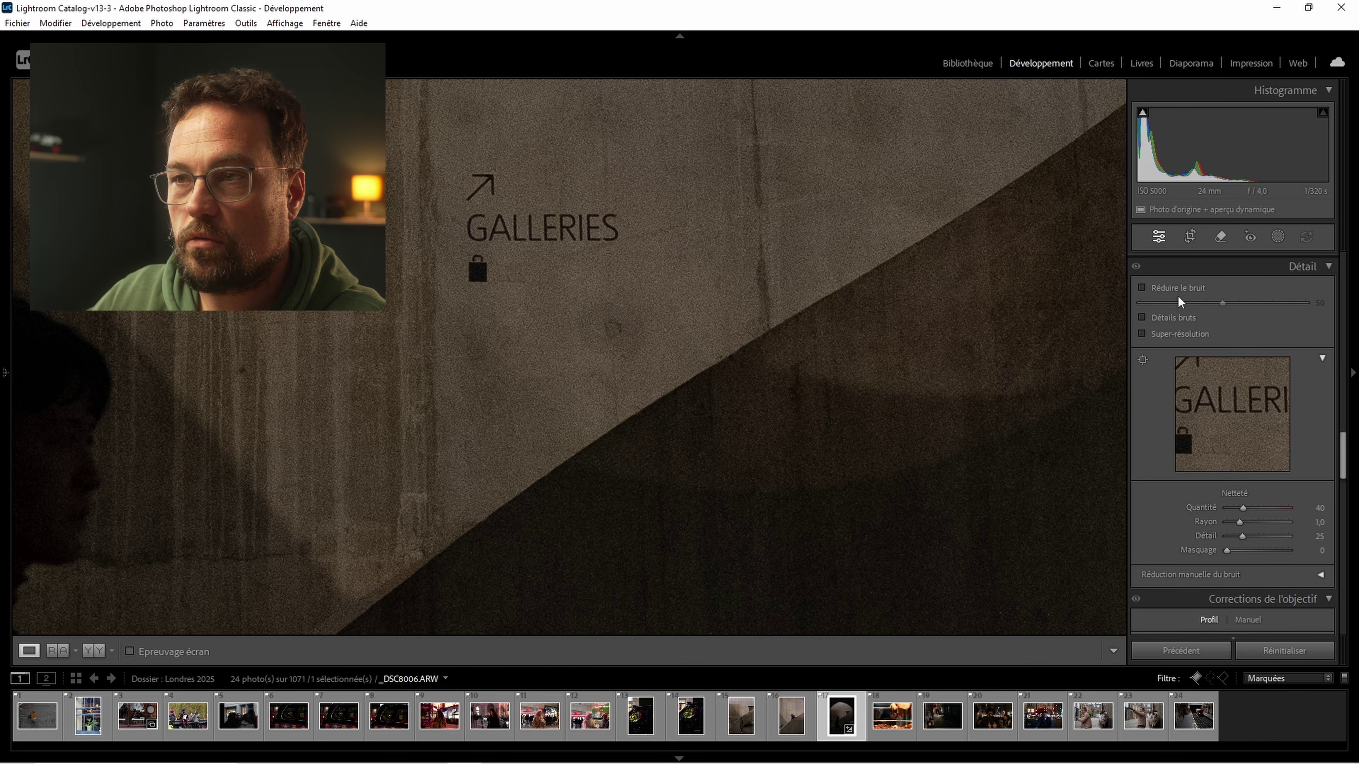
{"action": "left_click", "coordinate": [1139, 287]}
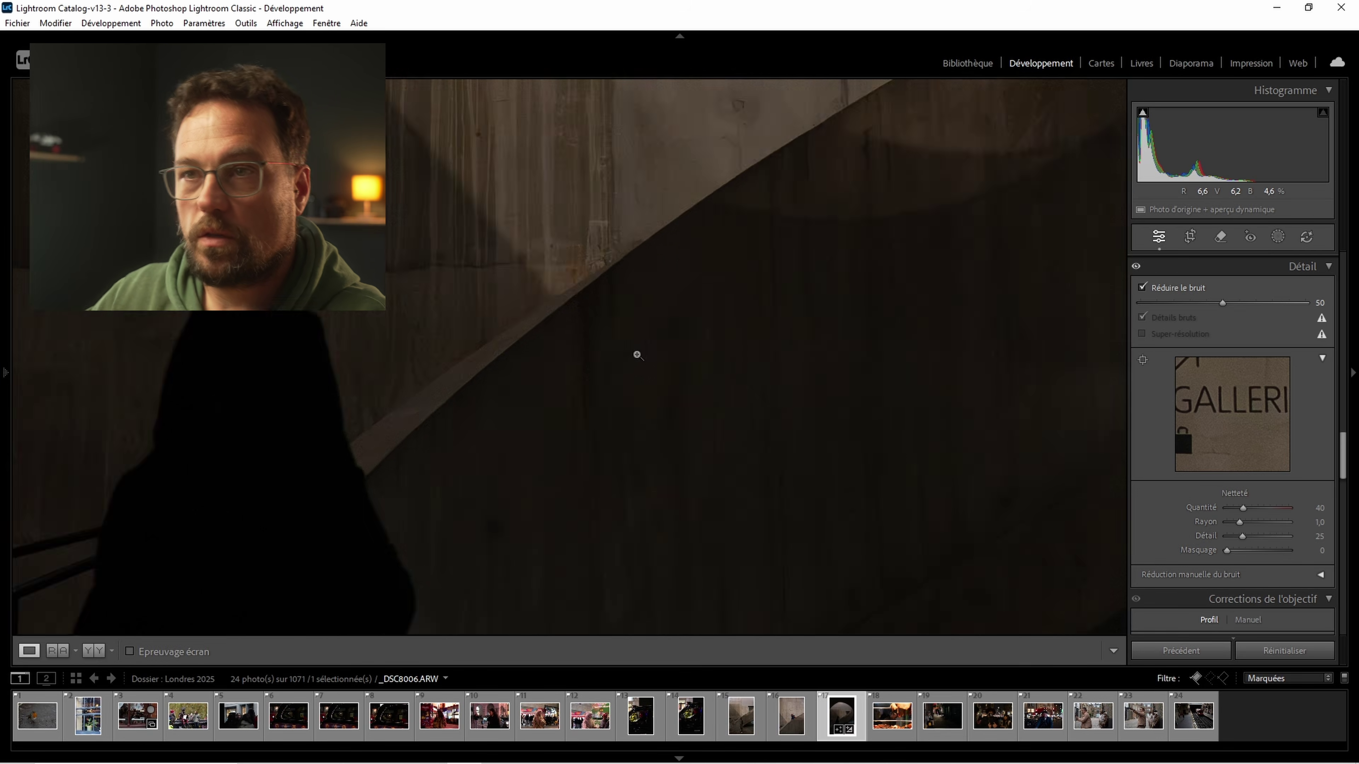
- Compare Lightroom's denoised _DSC8006.ARW with the enhanced TIFF in Aiarty Image Enhancer around the figure and GALLERIES sign
{"action": "left_click", "coordinate": [579, 326]}
{"action": "left_click_drag", "start_coordinate": [578, 326], "coordinate": [776, 335]}
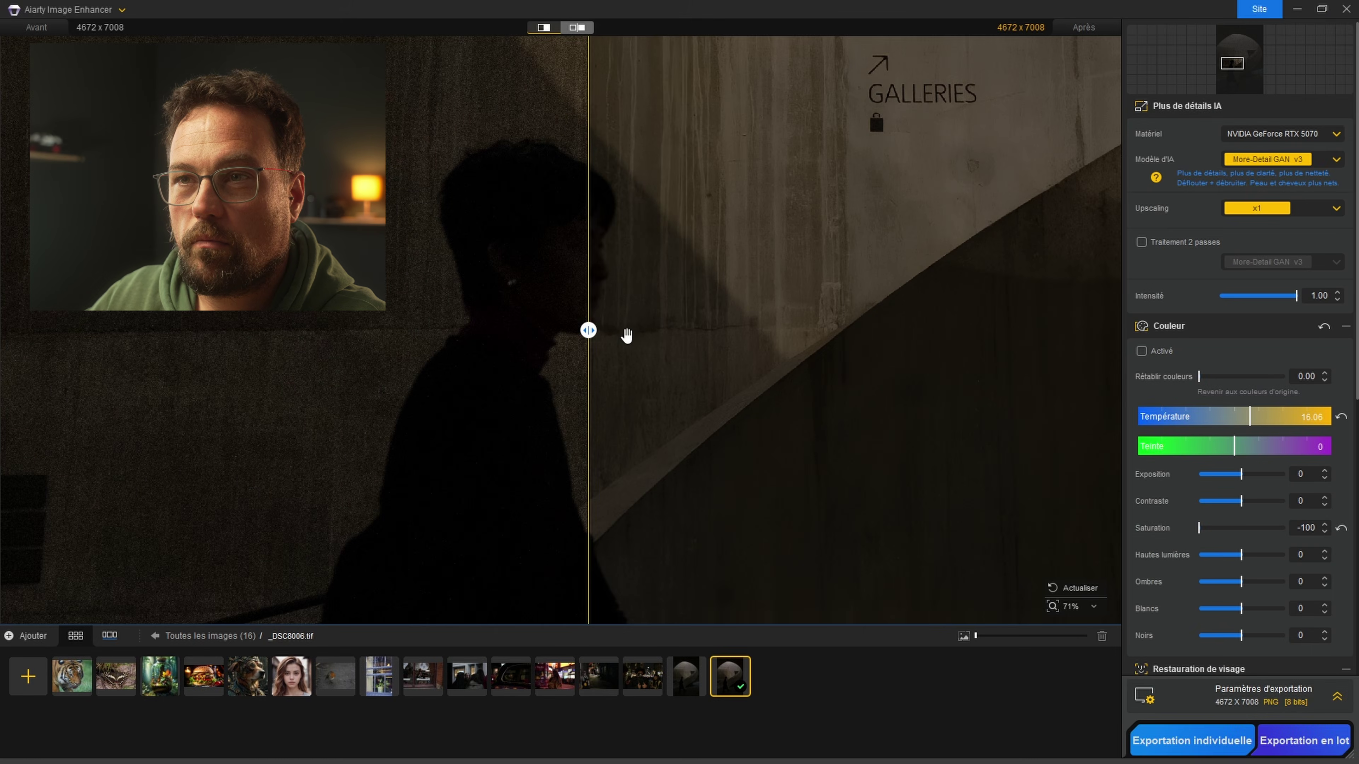
{"action": "scroll", "coordinate": [626, 335], "scroll_direction": "up", "scroll_amount": 3}
{"action": "left_click_drag", "start_coordinate": [793, 397], "coordinate": [707, 554]}
{"action": "left_click_drag", "start_coordinate": [840, 217], "coordinate": [748, 439]}
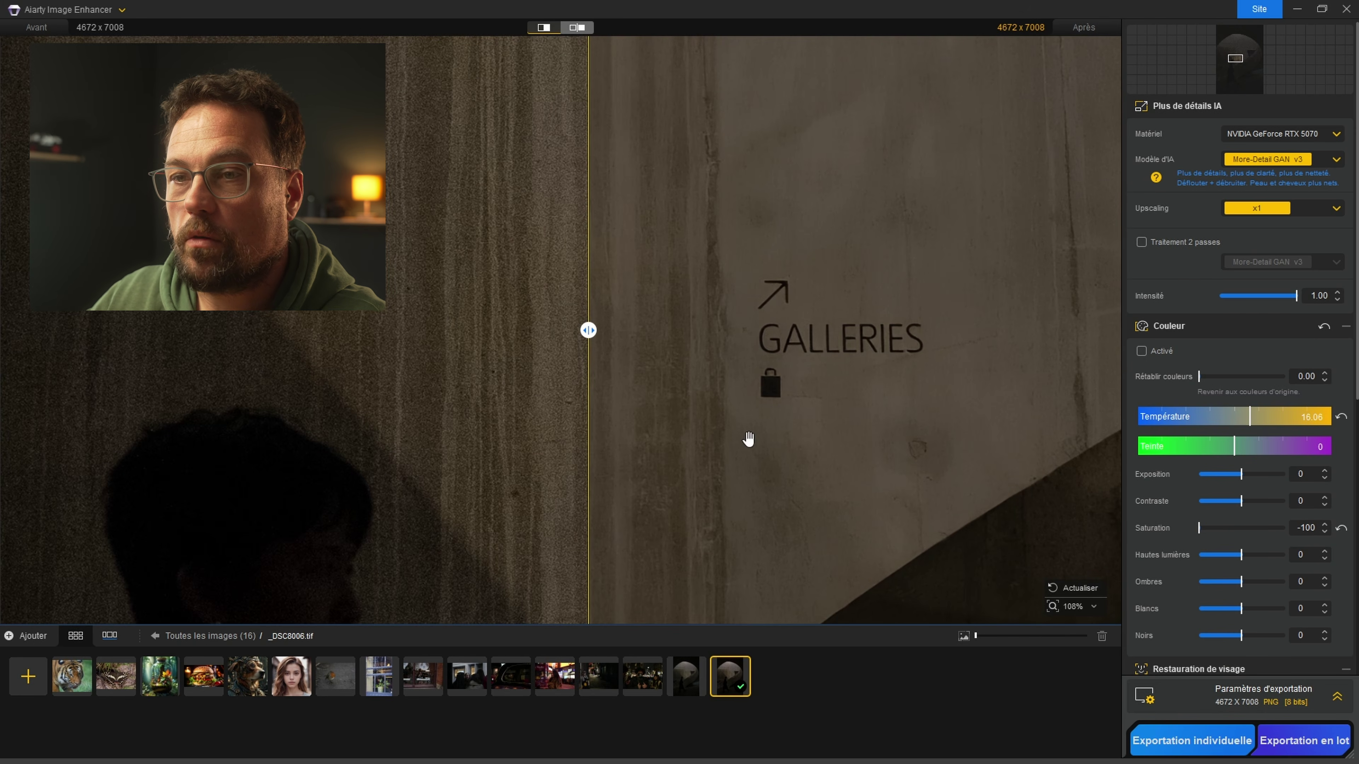
{"action": "left_click_drag", "start_coordinate": [588, 332], "coordinate": [456, 365]}
{"action": "left_click_drag", "start_coordinate": [969, 406], "coordinate": [712, 410]}
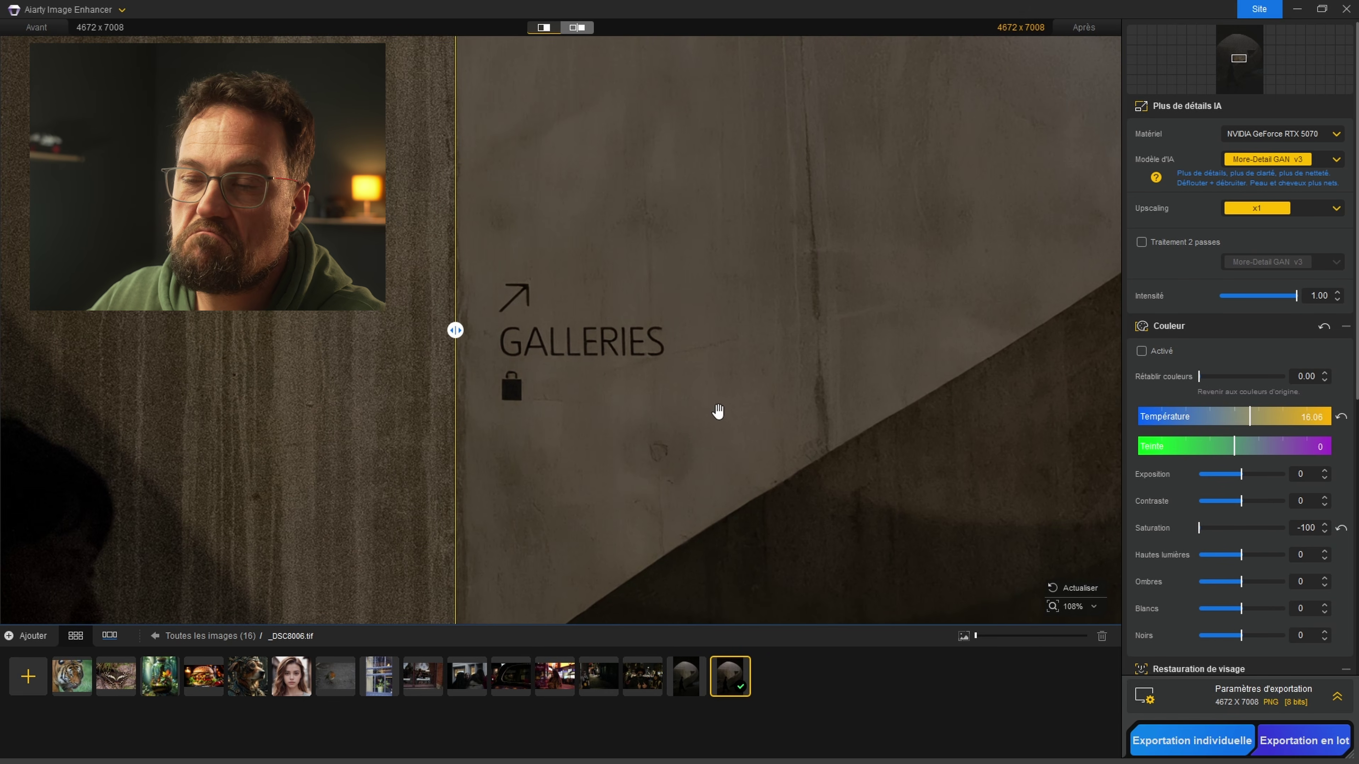
{"action": "scroll", "coordinate": [722, 300], "scroll_direction": "down", "scroll_amount": 5}
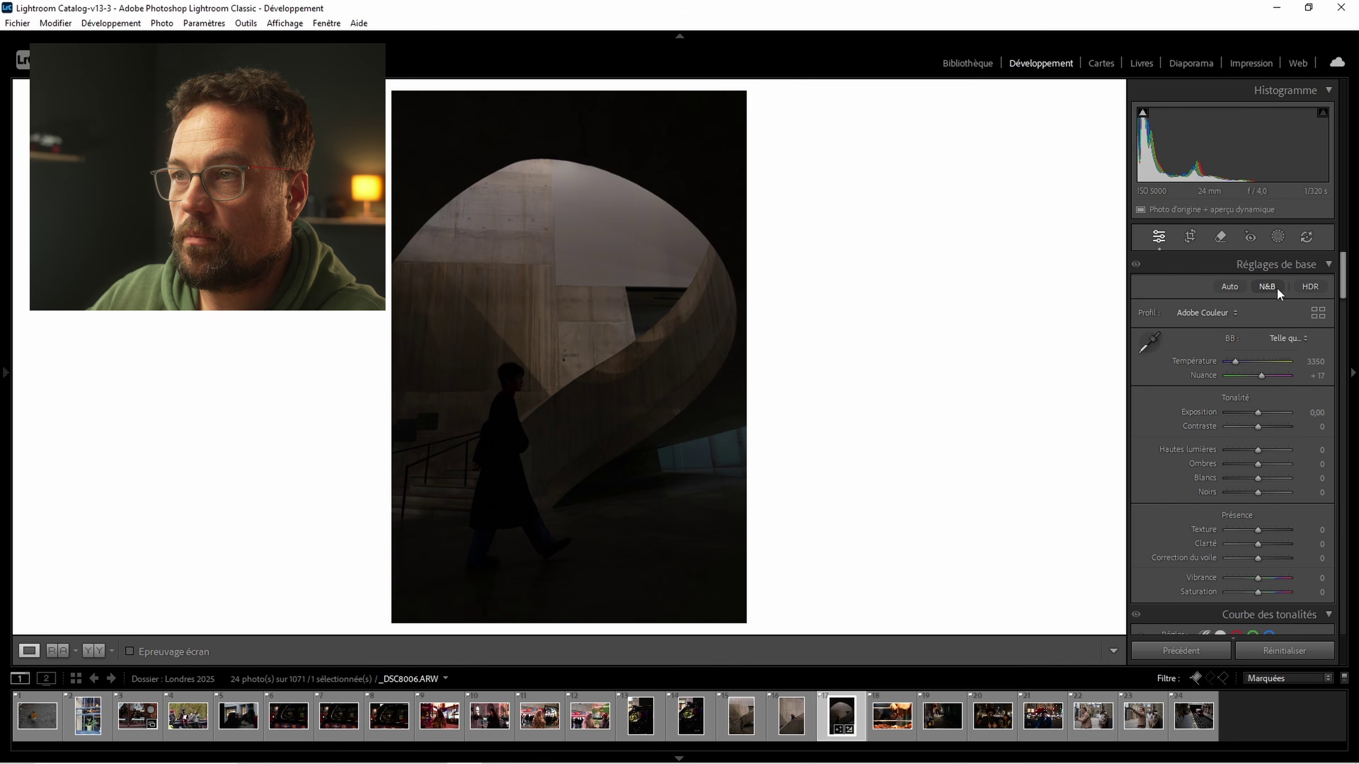
- Convert _DSC8006.ARW to black and white in Lightroom Classic, with Ombres at +52 and Blancs at +57
{"action": "left_click", "coordinate": [1266, 286]}
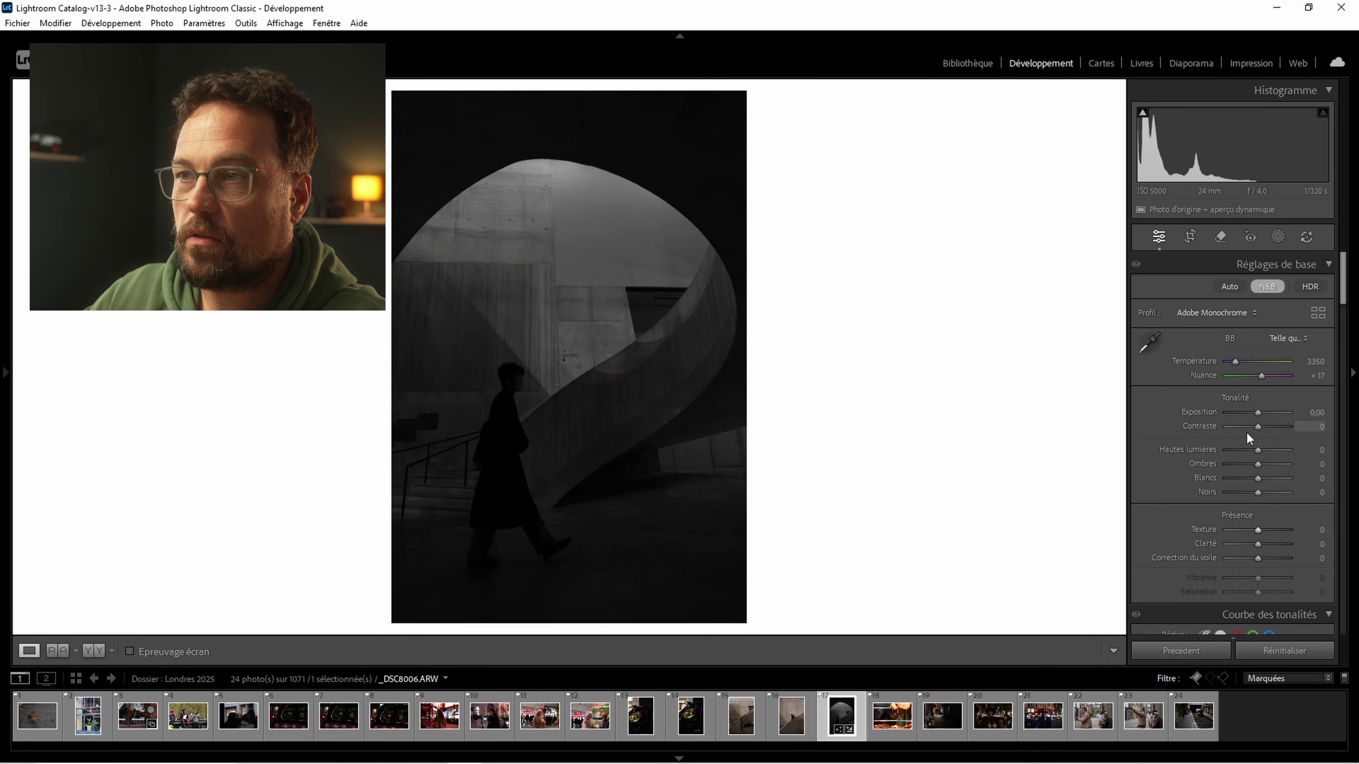
{"action": "scroll", "coordinate": [1246, 431], "scroll_direction": "down", "scroll_amount": 5}
{"action": "scroll", "coordinate": [1249, 435], "scroll_direction": "down", "scroll_amount": 2}
{"action": "scroll", "coordinate": [1213, 342], "scroll_direction": "up", "scroll_amount": 3}
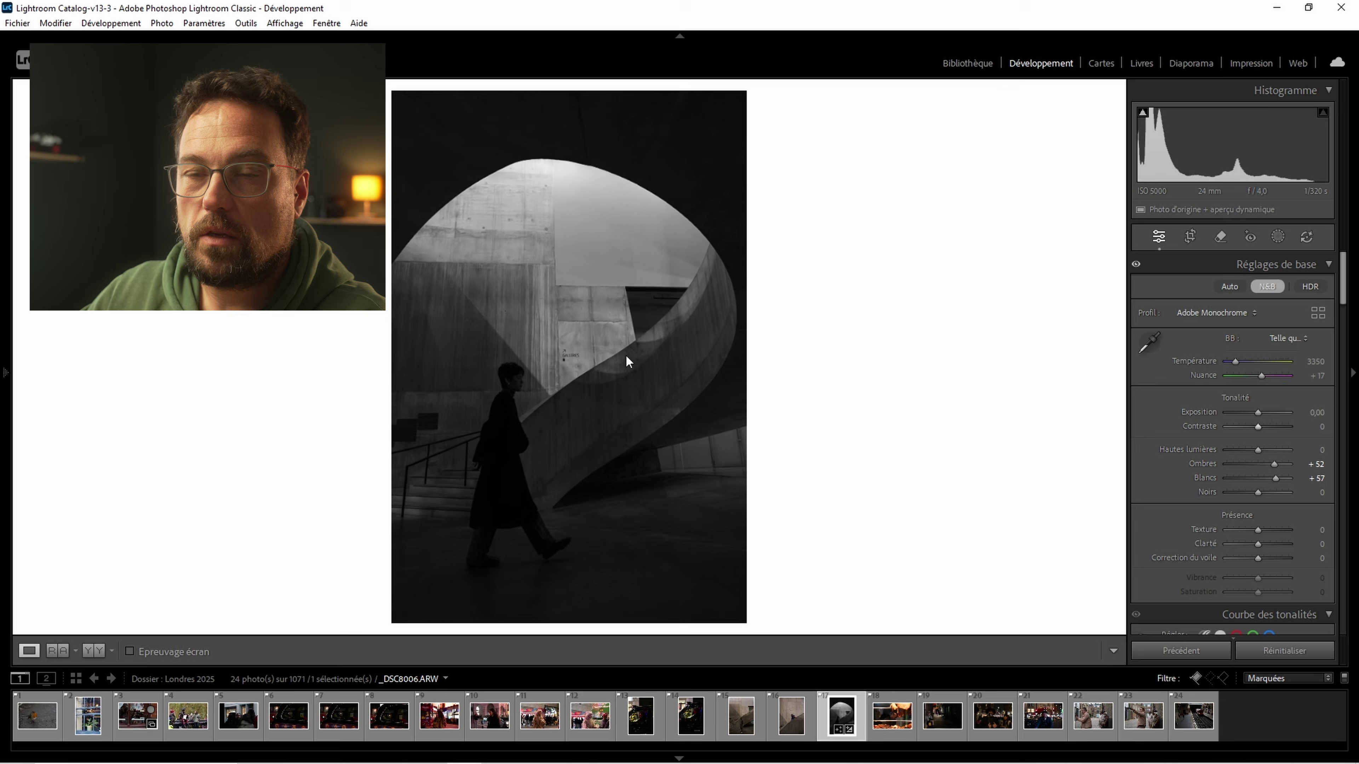
- Inspect the black-and-white photo up close around the concrete wall, the GALLERIES sign and the figure's head
{"action": "left_click", "coordinate": [597, 315]}
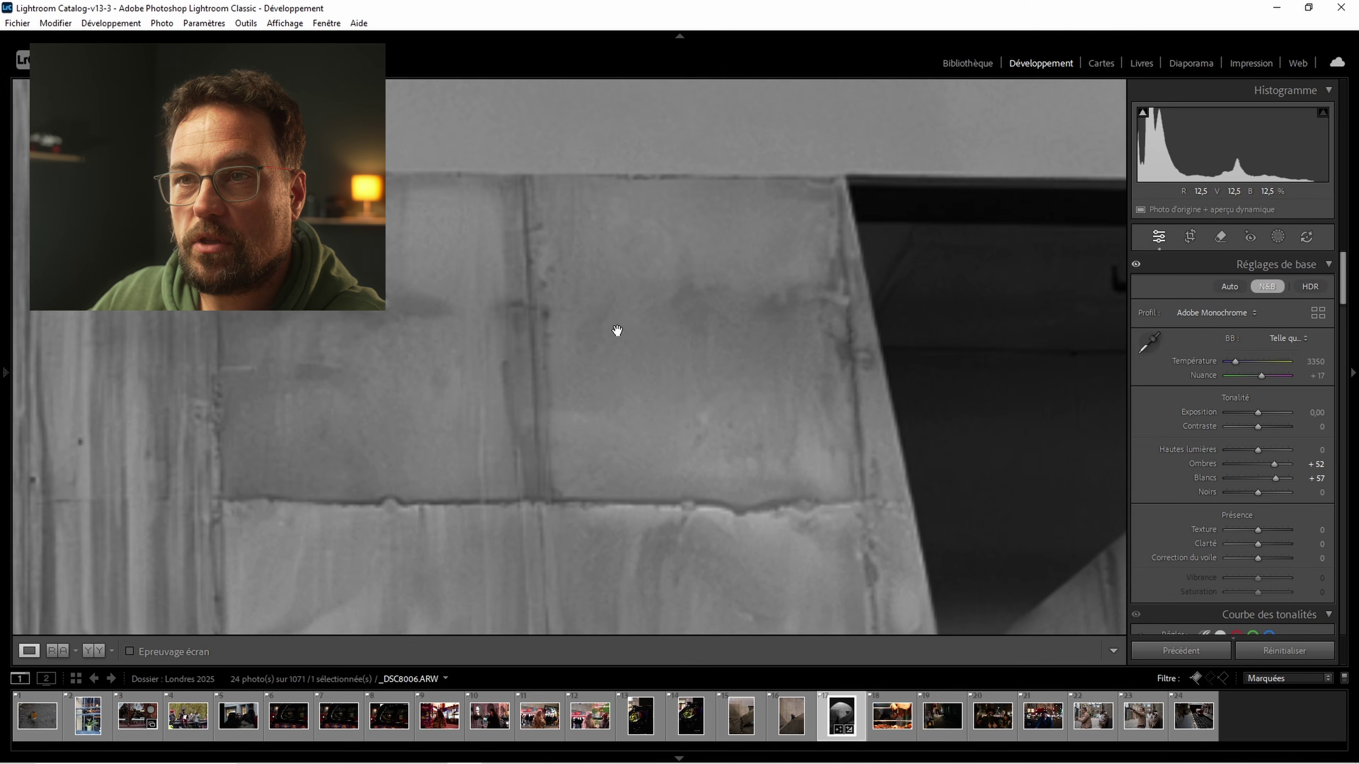
{"action": "left_click_drag", "start_coordinate": [485, 424], "coordinate": [830, 237]}
{"action": "left_click_drag", "start_coordinate": [633, 463], "coordinate": [822, 157]}
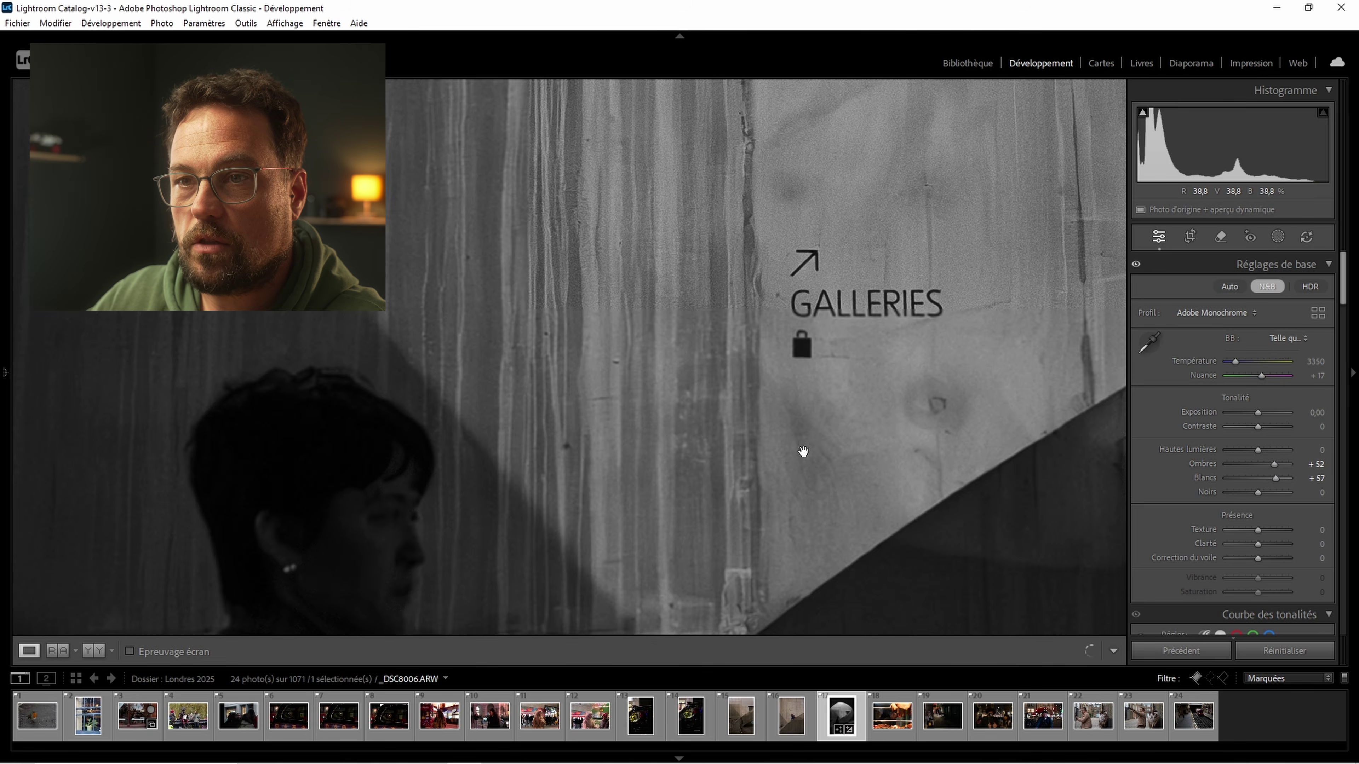
{"action": "left_click_drag", "start_coordinate": [803, 452], "coordinate": [803, 392]}
{"action": "left_click", "coordinate": [795, 447]}
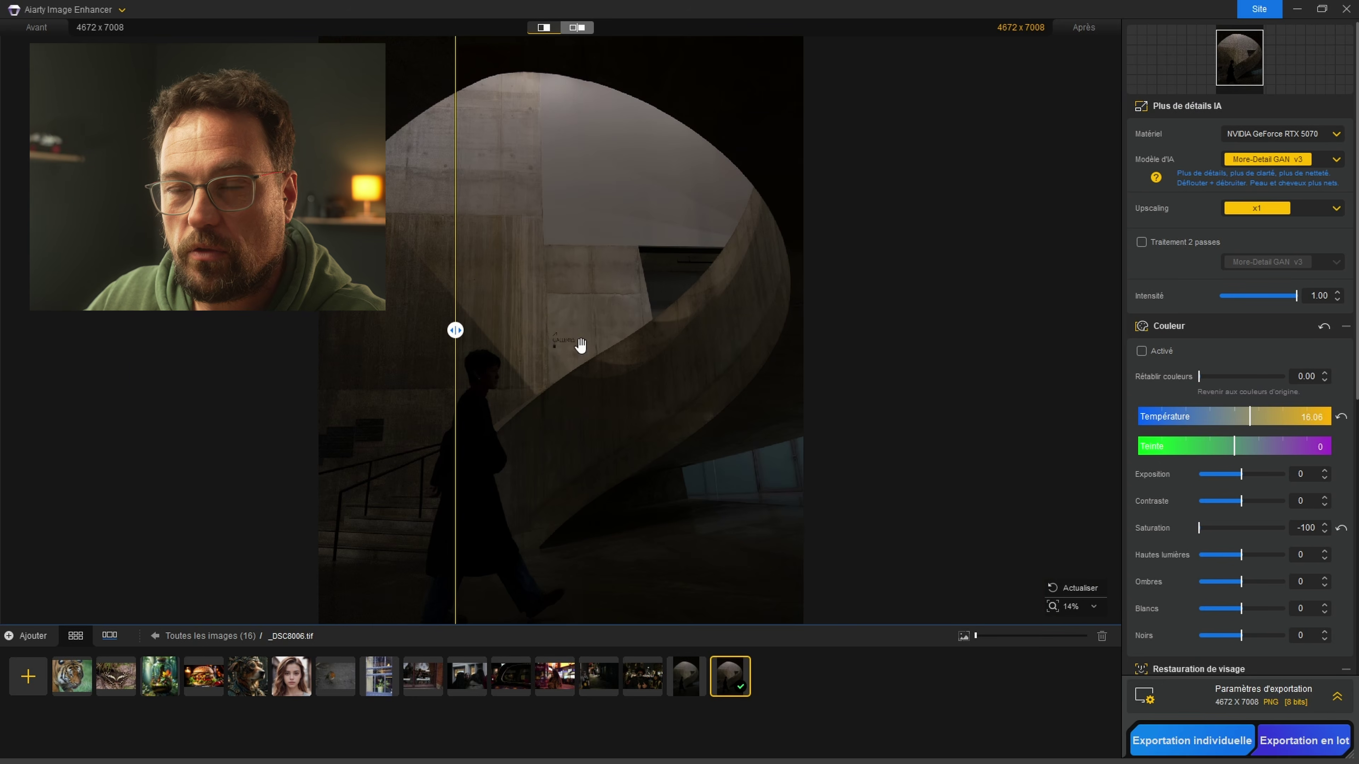
- Return to Aiarty Image Enhancer and compare the before and after versions of _DSC8006.tif at several magnifications
{"action": "scroll", "coordinate": [580, 345], "scroll_direction": "down", "scroll_amount": 2}
{"action": "left_click_drag", "start_coordinate": [456, 331], "coordinate": [267, 362]}
{"action": "scroll", "coordinate": [556, 345], "scroll_direction": "up", "scroll_amount": 2}
{"action": "scroll", "coordinate": [556, 345], "scroll_direction": "up", "scroll_amount": 4}
{"action": "scroll", "coordinate": [631, 317], "scroll_direction": "down", "scroll_amount": 5}
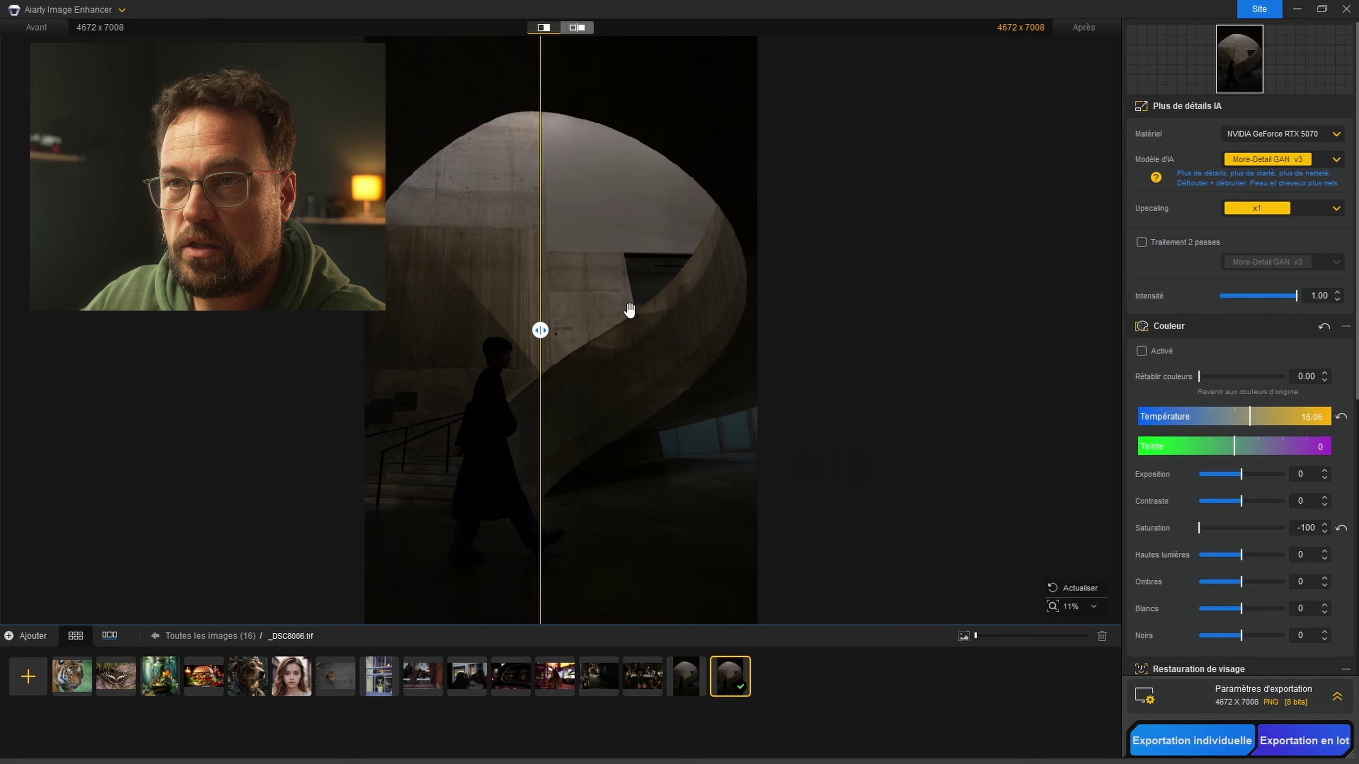
{"action": "mouse_move", "coordinate": [541, 330]}
{"action": "left_mouse_down"}
{"action": "mouse_move", "coordinate": [658, 330]}
{"action": "mouse_move", "coordinate": [509, 355]}
{"action": "mouse_move", "coordinate": [527, 330]}
{"action": "left_mouse_up"}
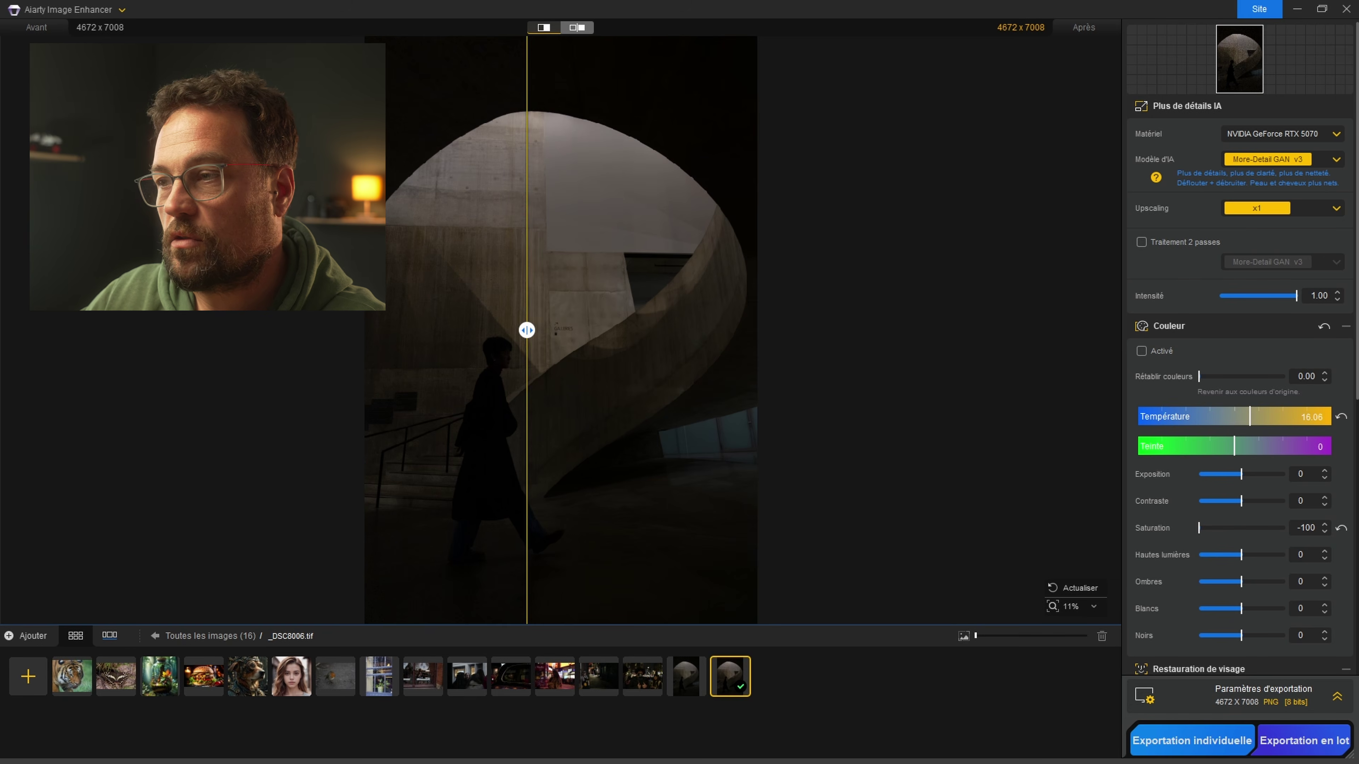
{"action": "left_click_drag", "start_coordinate": [529, 332], "coordinate": [476, 334]}
{"action": "scroll", "coordinate": [584, 319], "scroll_direction": "up", "scroll_amount": 5}
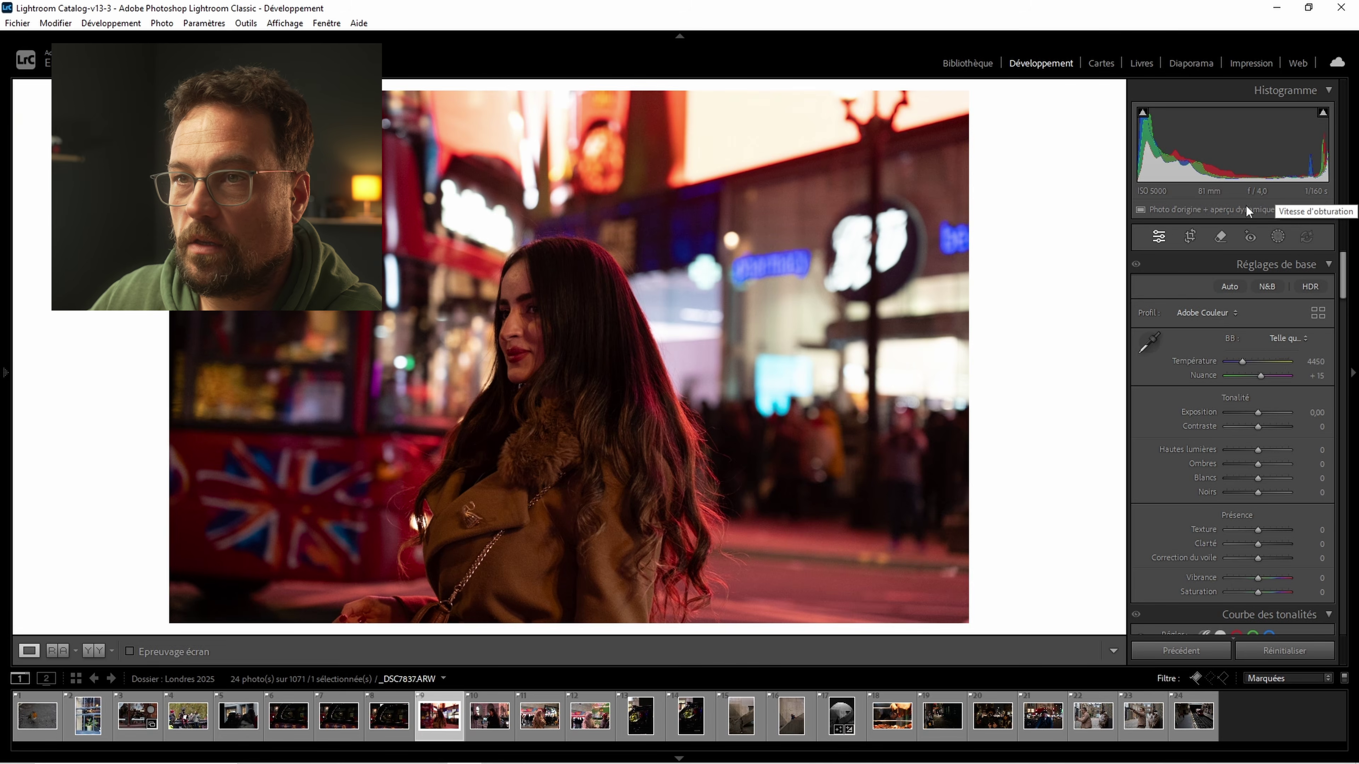
- Examine the noise on the woman's face and hair in _DSC7837.ARW in Lightroom Classic
{"action": "left_click", "coordinate": [540, 306]}
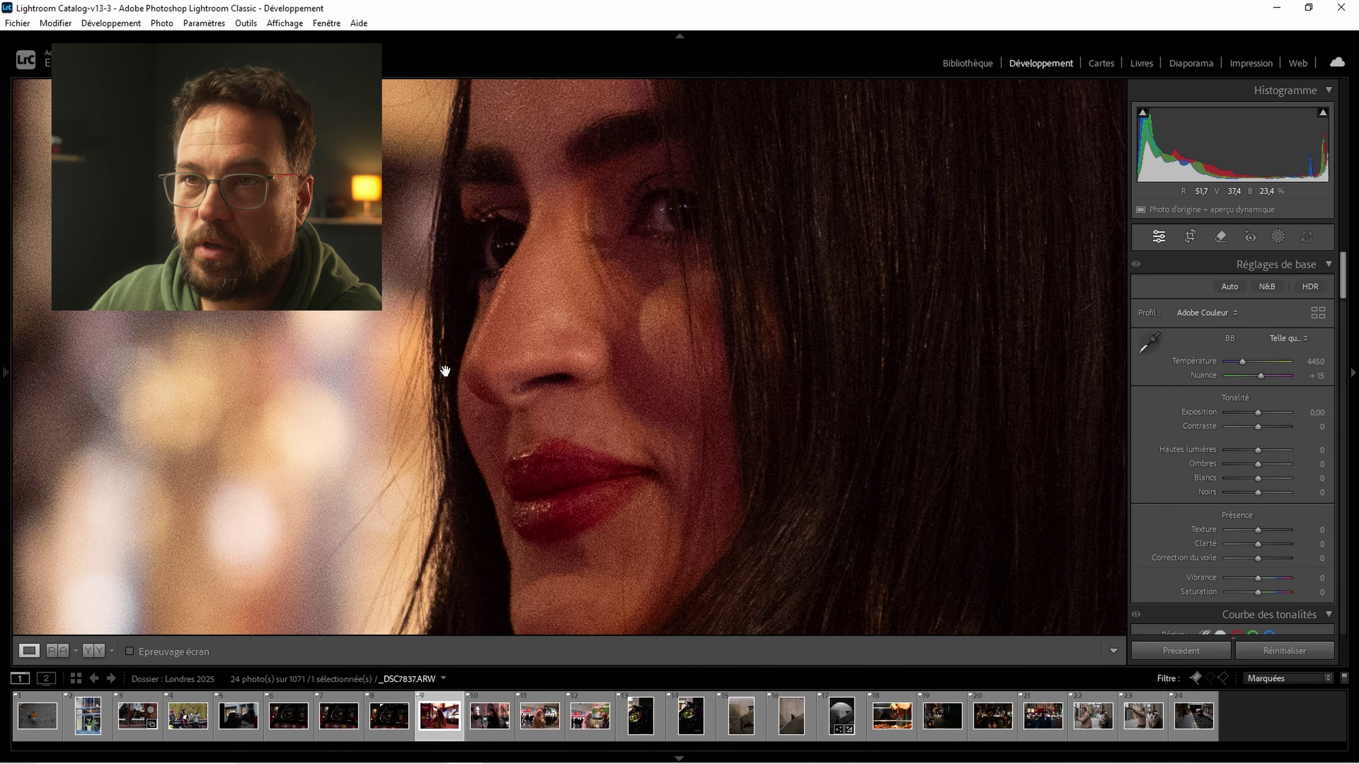
{"action": "left_click", "coordinate": [705, 422]}
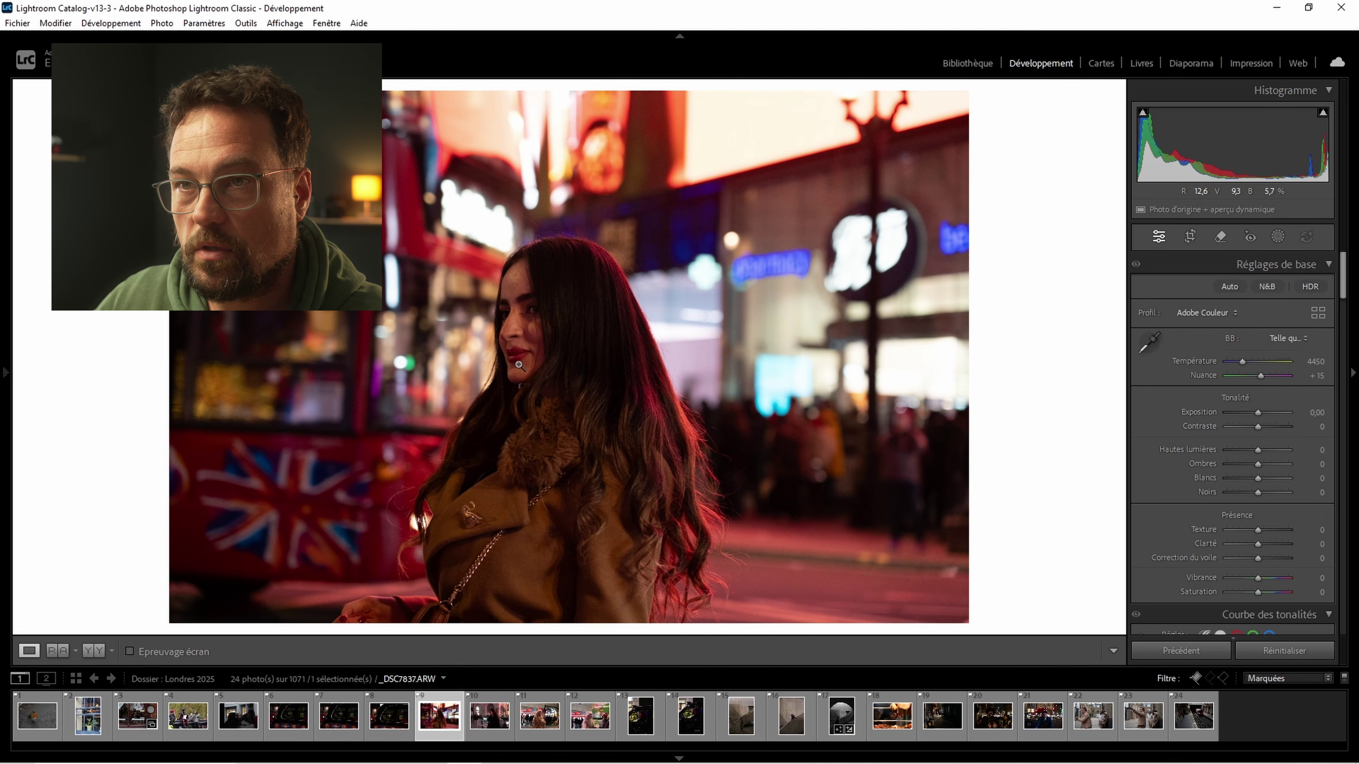
{"action": "left_click", "coordinate": [533, 340]}
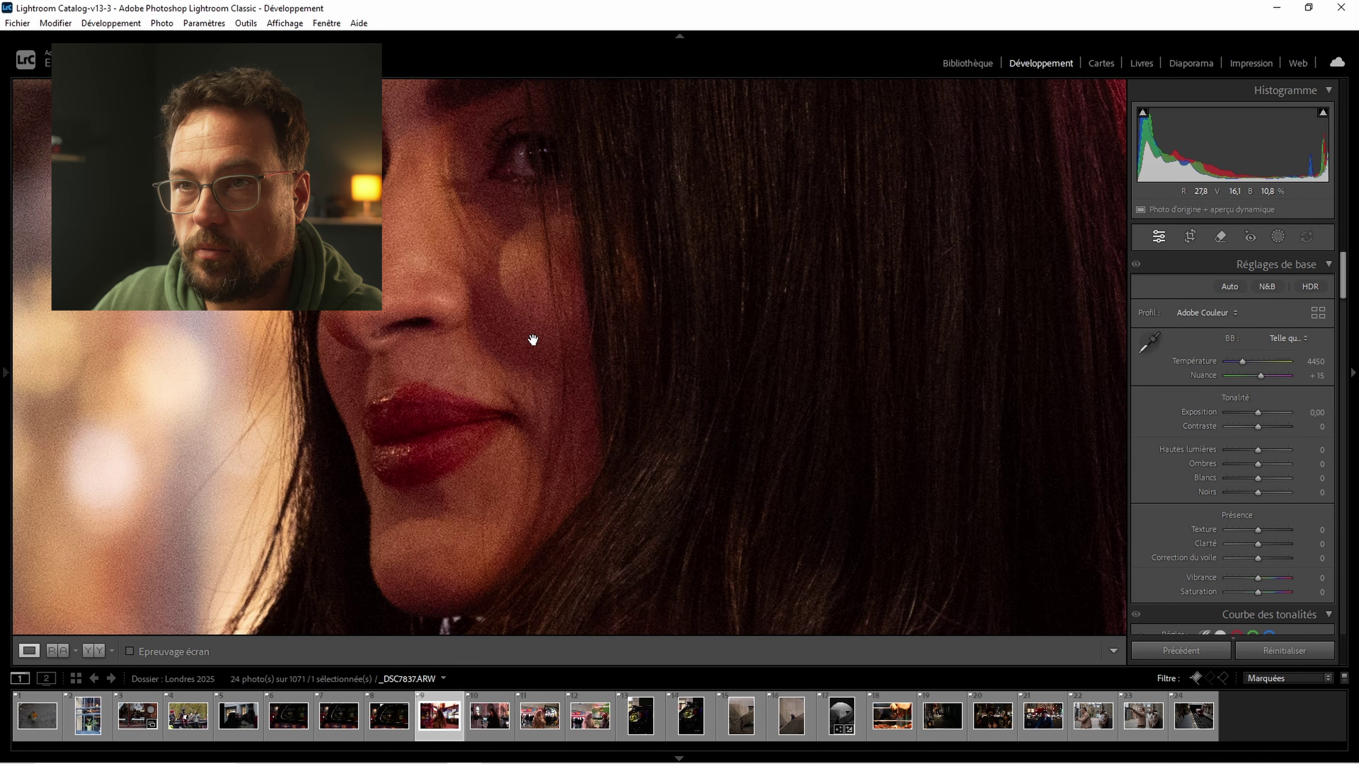
- Switch to Aiarty Image Enhancer and compare the before and after versions of _DSC7837.ARW across the full frame, with Couleur adjustments off
{"action": "left_click", "coordinate": [503, 303]}
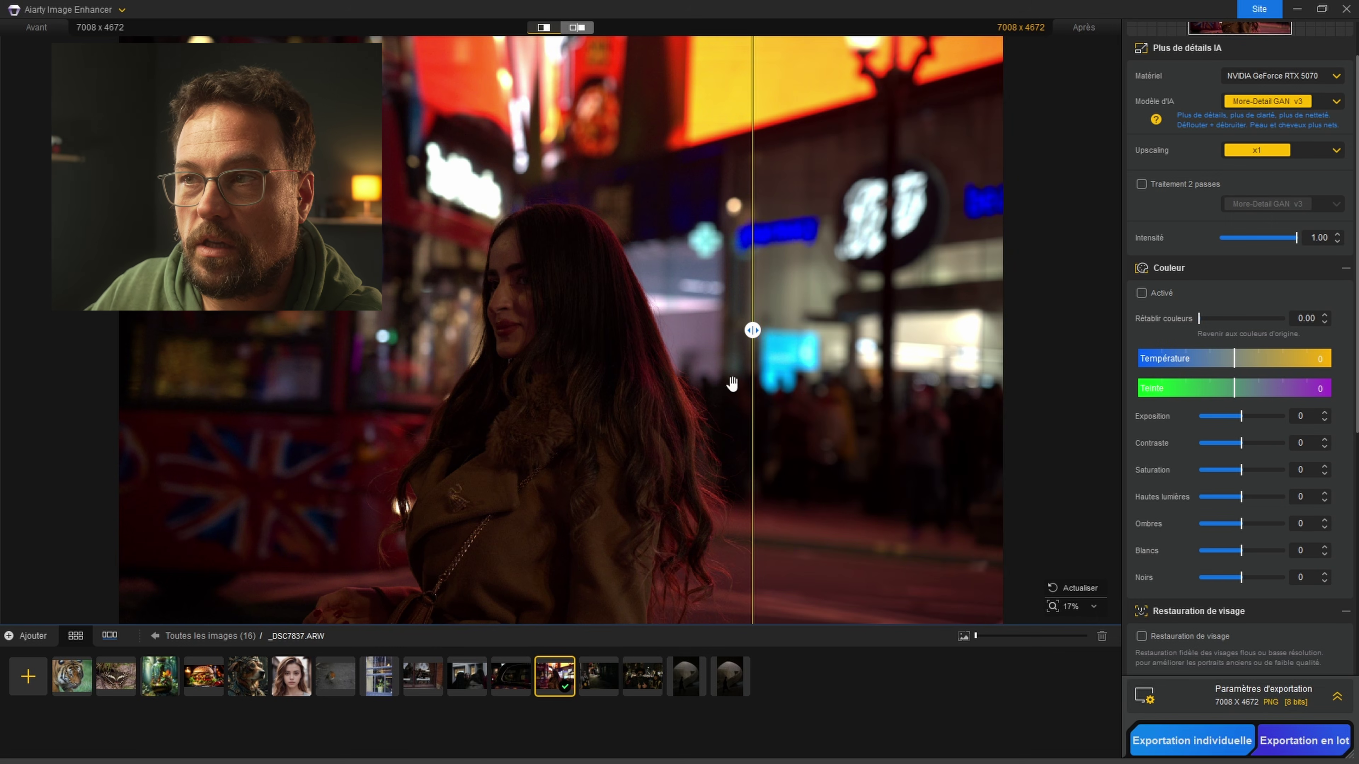
{"action": "left_click", "coordinate": [1142, 293]}
{"action": "scroll", "coordinate": [1259, 275], "scroll_direction": "up", "scroll_amount": 1}
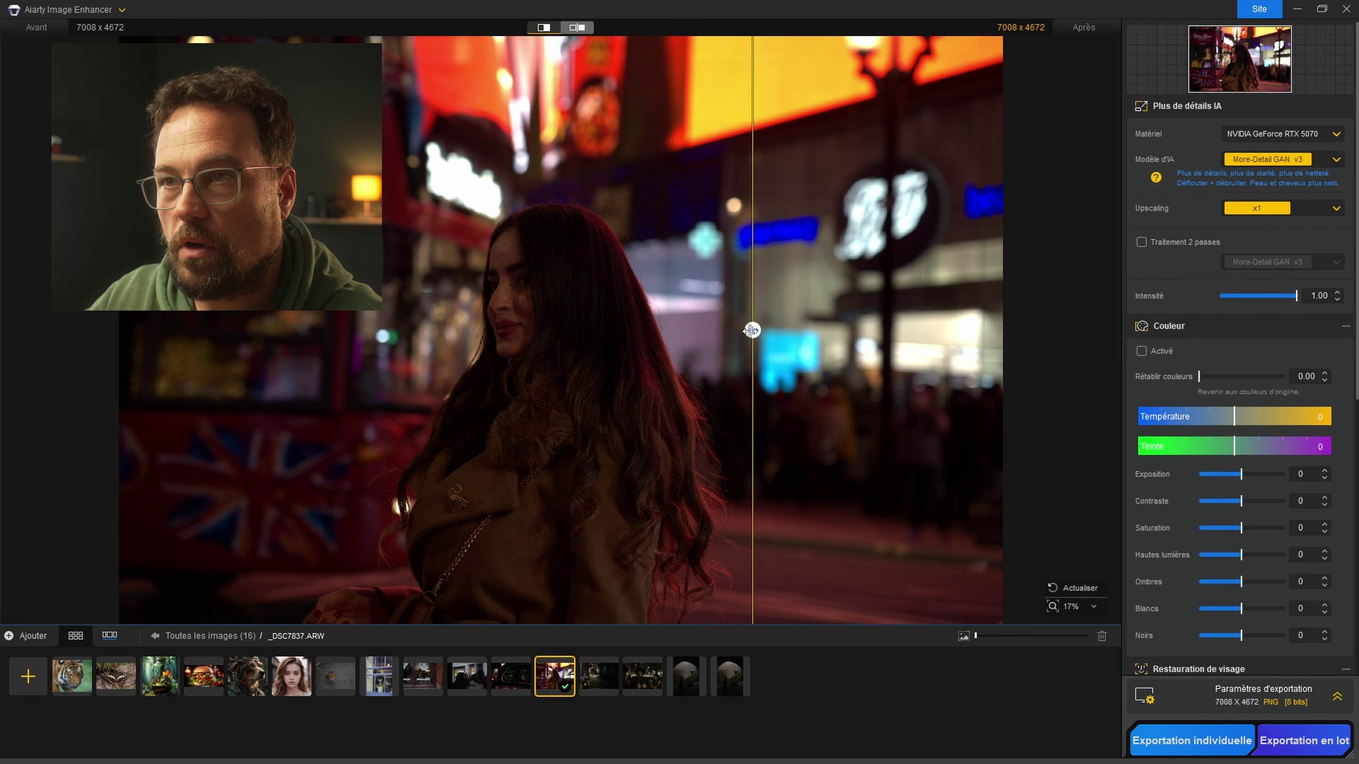
{"action": "left_click_drag", "start_coordinate": [753, 330], "coordinate": [329, 329]}
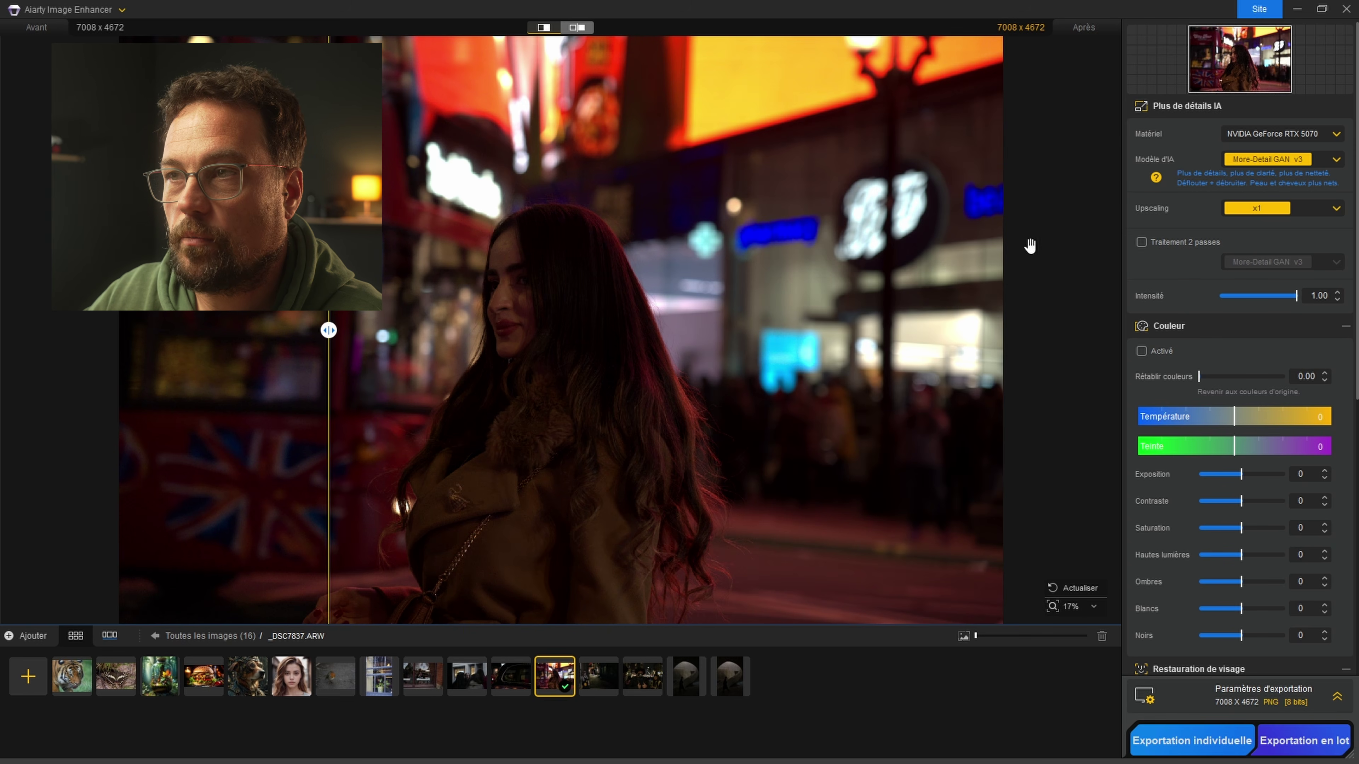
{"action": "scroll", "coordinate": [1267, 244], "scroll_direction": "down", "scroll_amount": 8}
{"action": "scroll", "coordinate": [1267, 263], "scroll_direction": "up", "scroll_amount": 8}
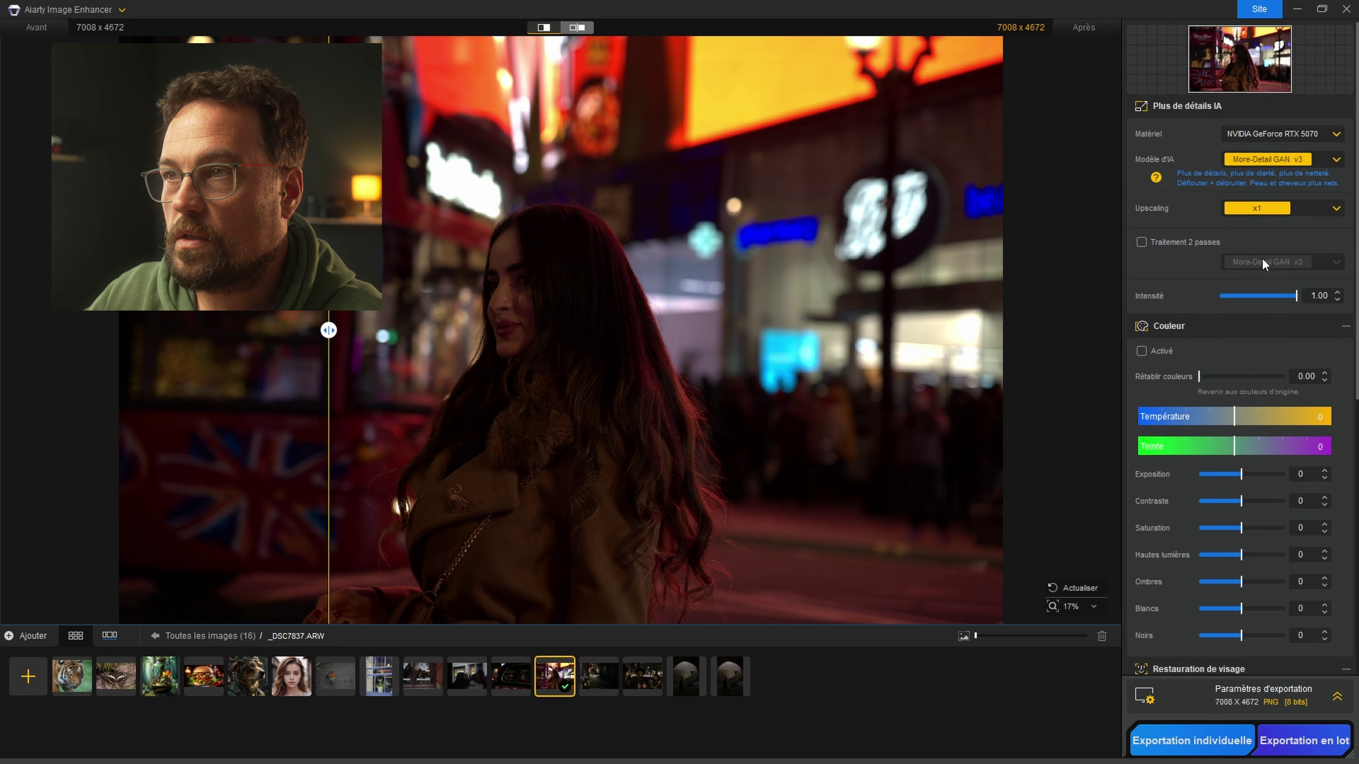
- Examine the denoising by More-Detail GAN v3 on the woman's face, hair and blurred background, comparing before and after up close
{"action": "scroll", "coordinate": [510, 295], "scroll_direction": "up", "scroll_amount": 3}
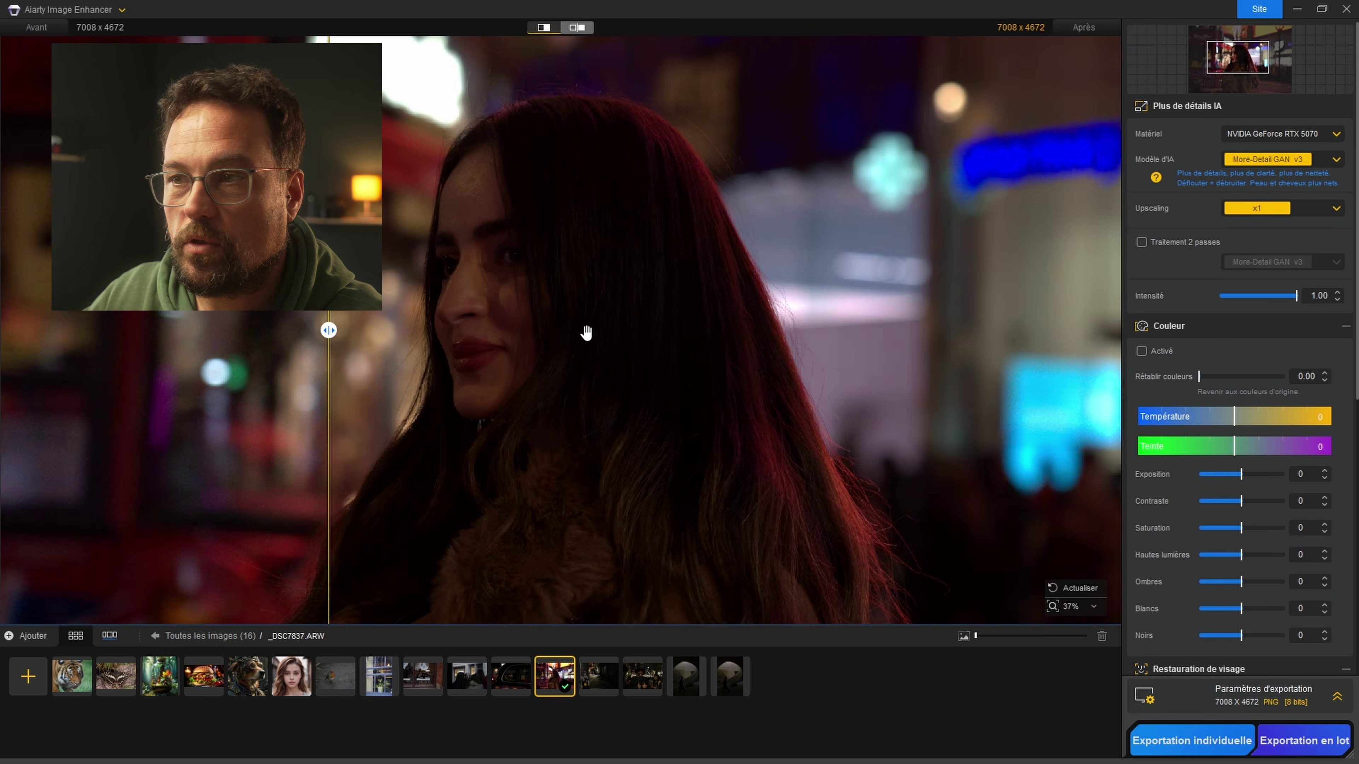
{"action": "scroll", "coordinate": [588, 336], "scroll_direction": "up", "scroll_amount": 3}
{"action": "scroll", "coordinate": [587, 336], "scroll_direction": "up", "scroll_amount": 1}
{"action": "left_click_drag", "start_coordinate": [328, 331], "coordinate": [869, 330]}
{"action": "left_click_drag", "start_coordinate": [621, 347], "coordinate": [624, 291]}
{"action": "left_click_drag", "start_coordinate": [868, 330], "coordinate": [350, 330]}
{"action": "scroll", "coordinate": [528, 317], "scroll_direction": "up", "scroll_amount": 3}
{"action": "scroll", "coordinate": [893, 314], "scroll_direction": "down", "scroll_amount": 2}
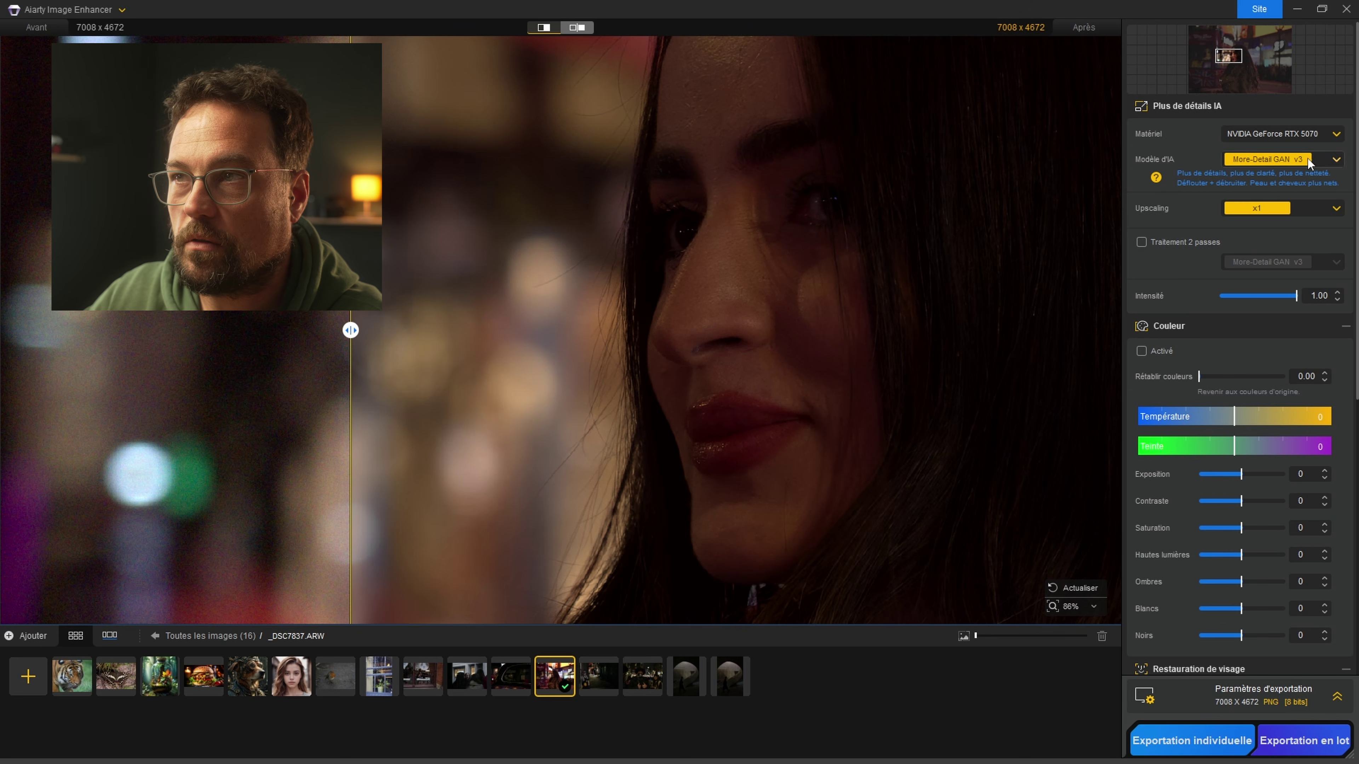
{"action": "left_click_drag", "start_coordinate": [351, 330], "coordinate": [600, 401]}
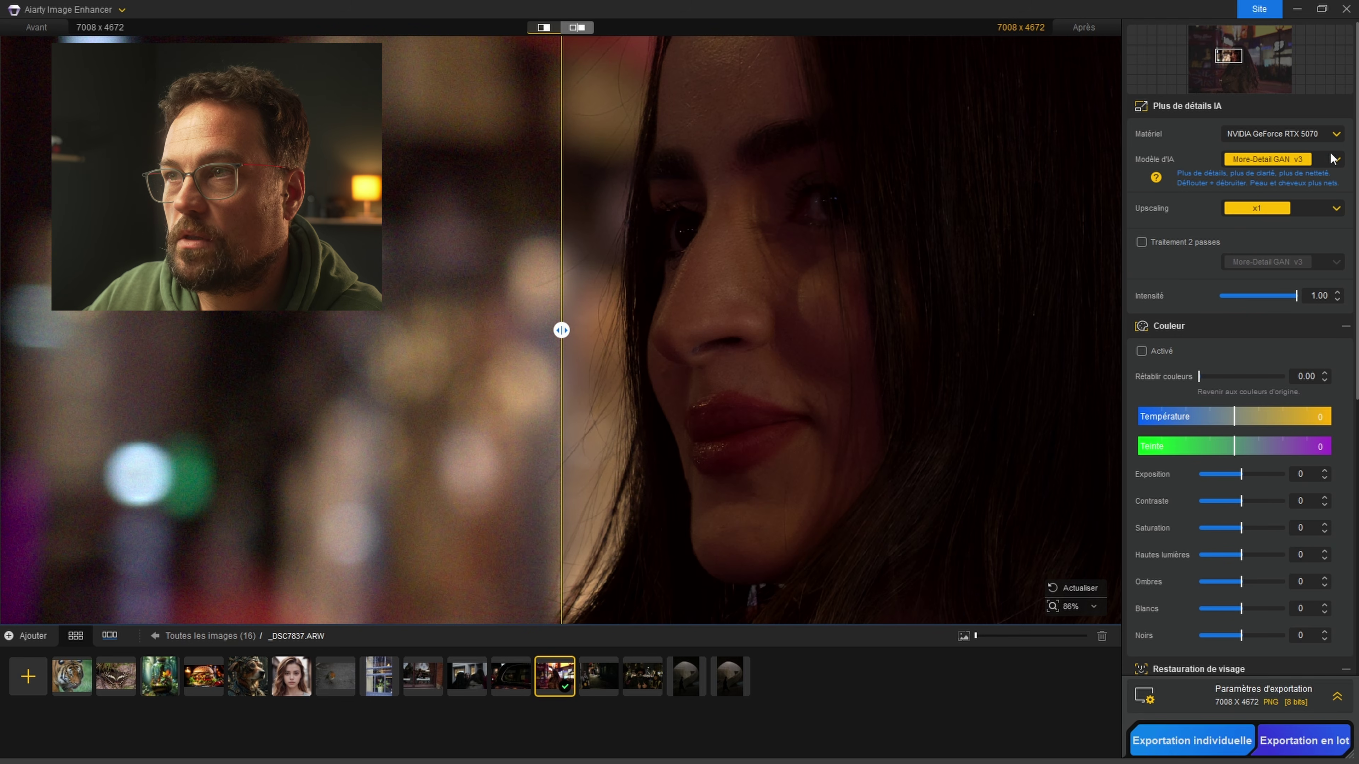
{"action": "left_click_drag", "start_coordinate": [657, 300], "coordinate": [610, 300]}
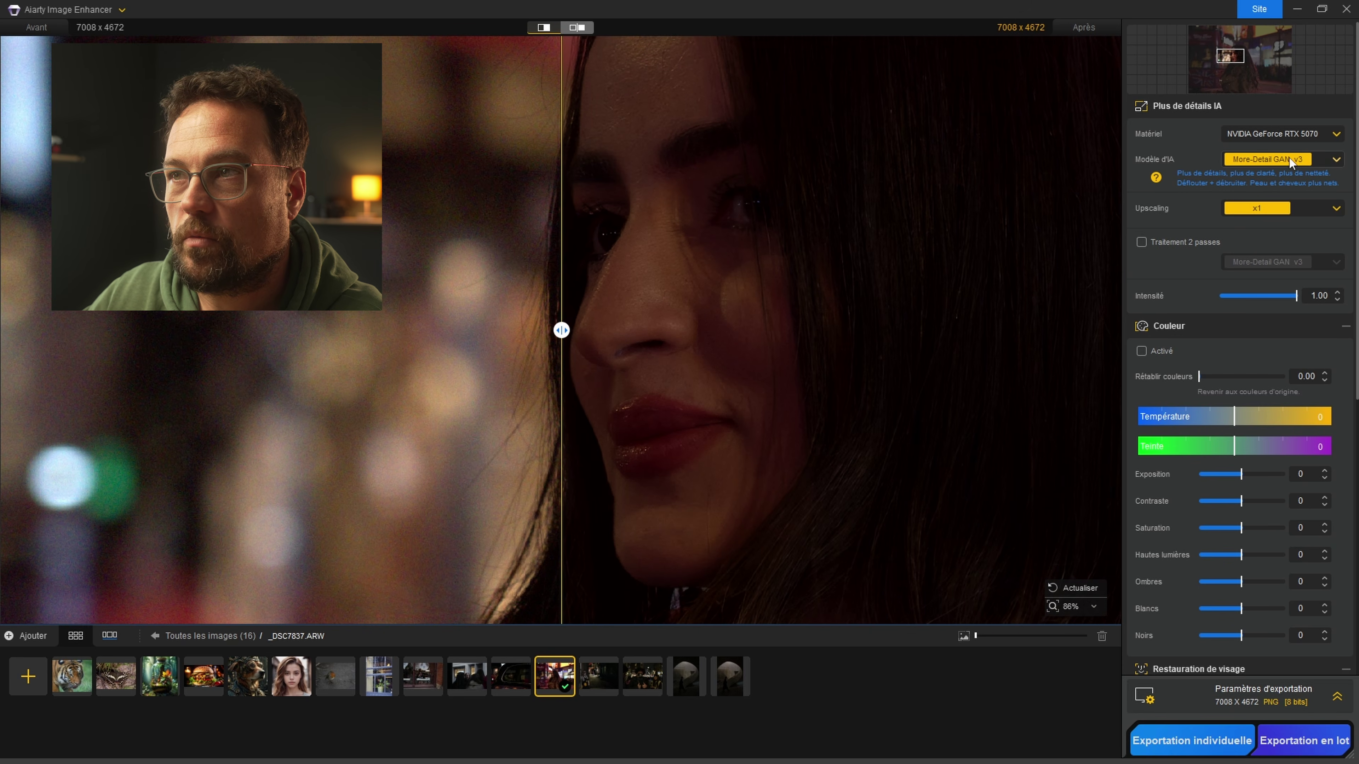
- Try the Real-Photo v3 model on the woman's close-up, compare it with the original, and switch back to More-Detail GAN v3
{"action": "left_click", "coordinate": [1336, 160]}
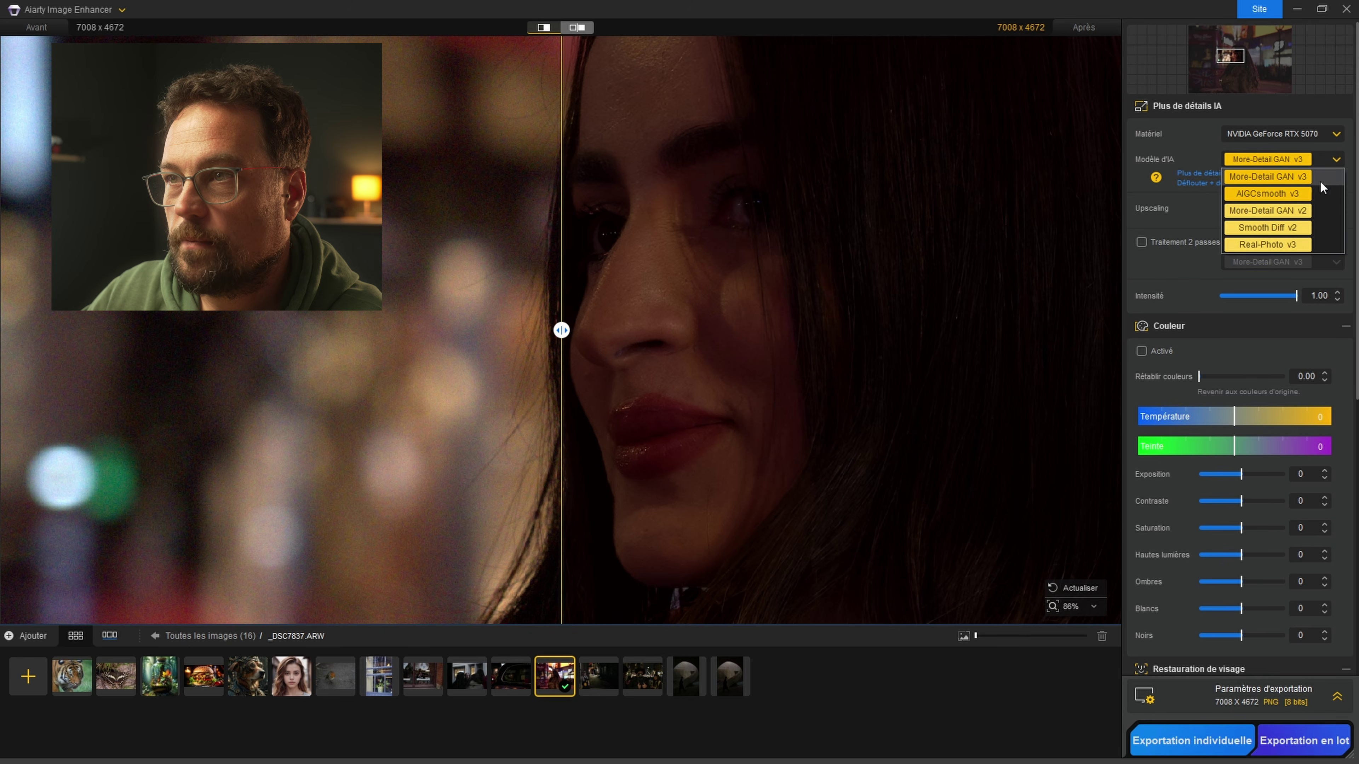
{"action": "left_click", "coordinate": [1275, 245]}
{"action": "left_click_drag", "start_coordinate": [561, 330], "coordinate": [487, 330]}
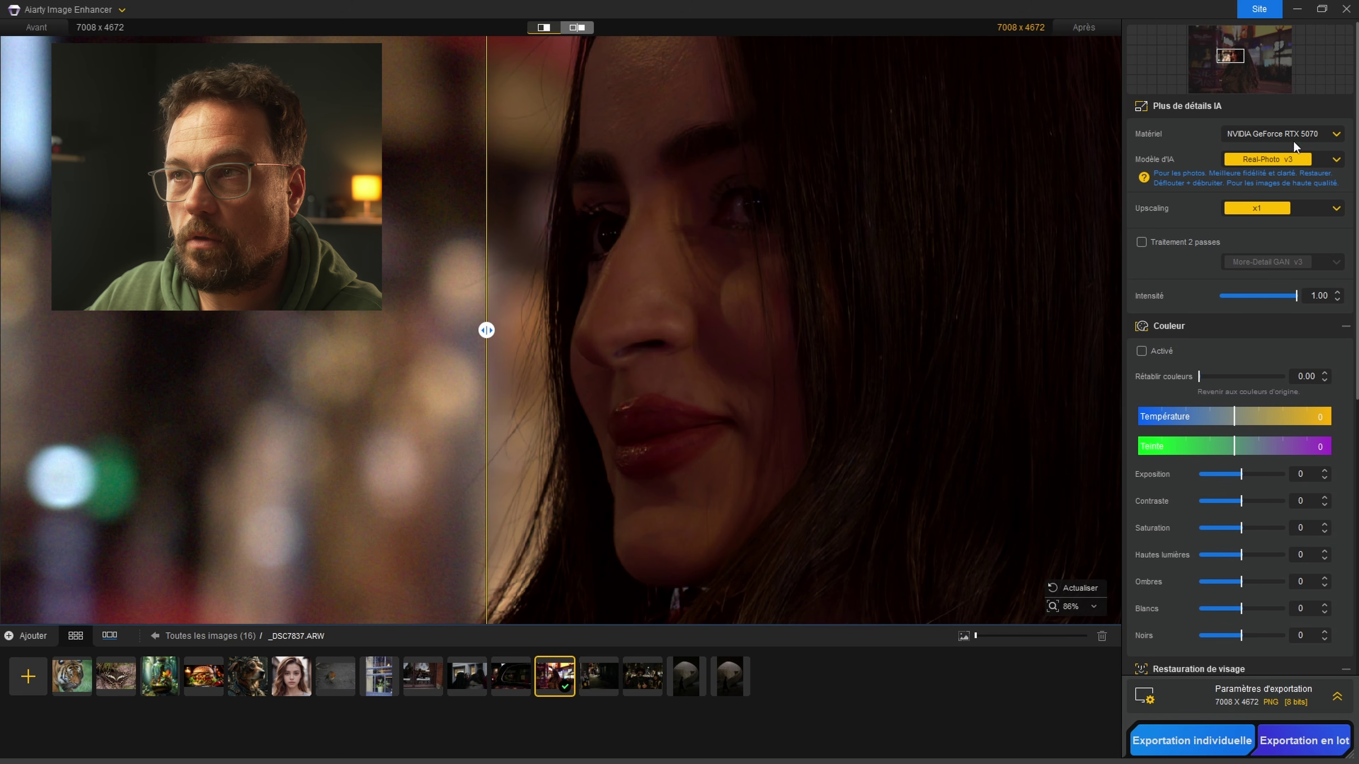
{"action": "left_click", "coordinate": [1294, 159]}
{"action": "left_click", "coordinate": [1276, 179]}
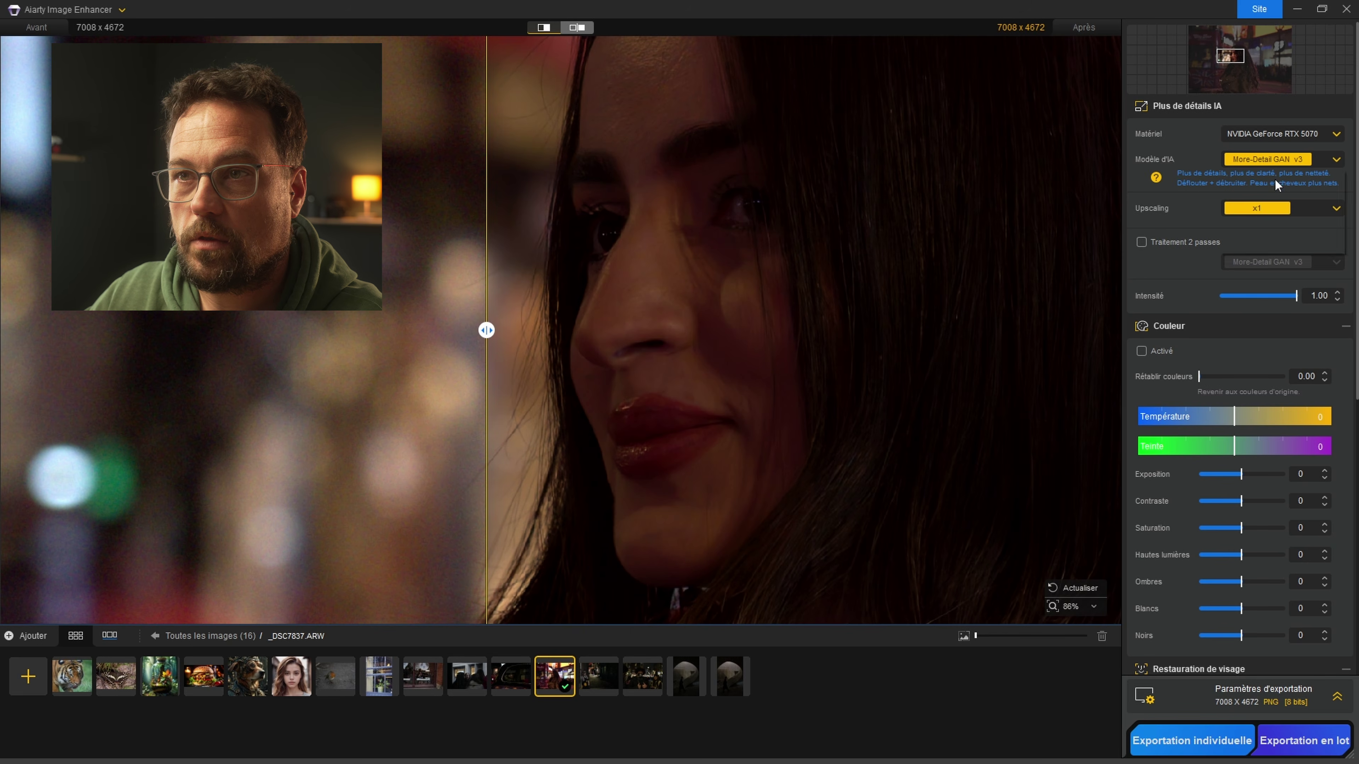
- Apply the Real-Photo v3 model again and check its rendering of the woman's face and hair
{"action": "left_click", "coordinate": [1285, 159]}
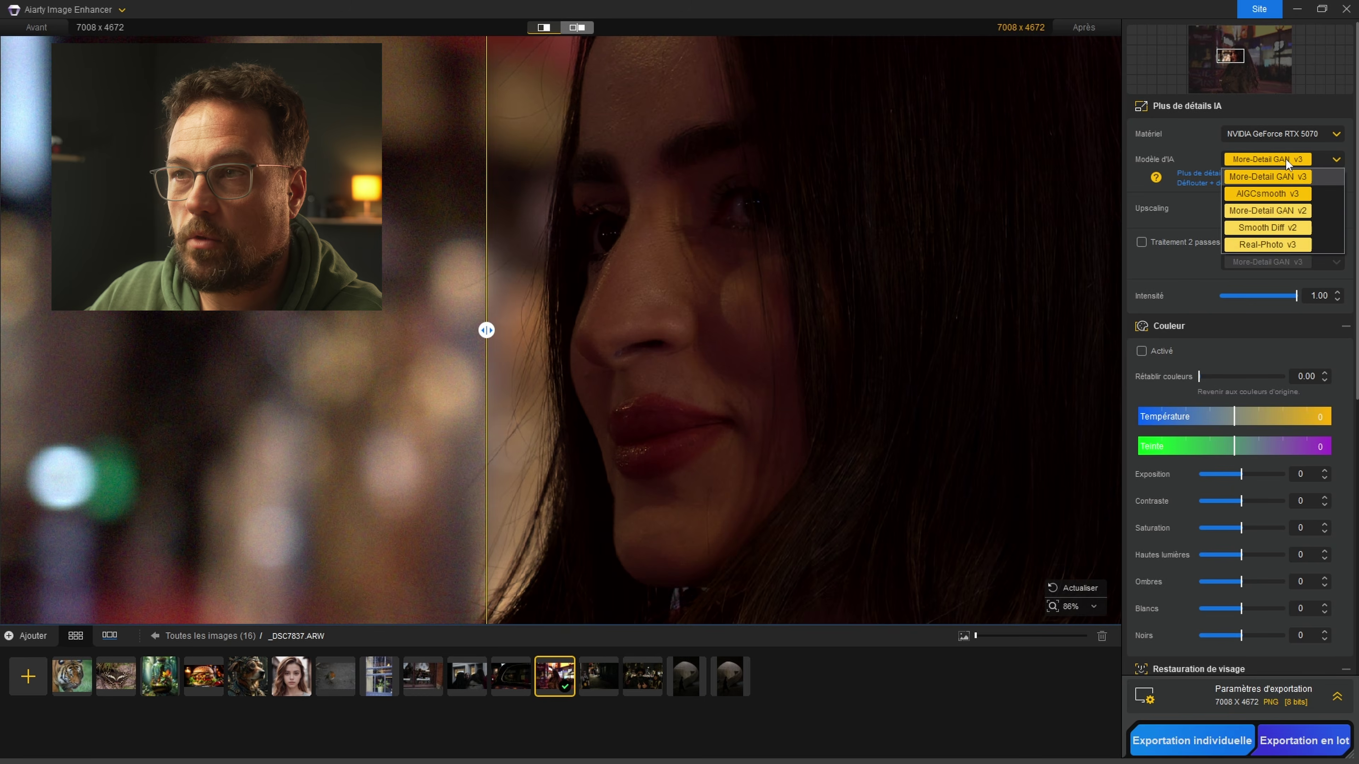
{"action": "left_click", "coordinate": [1262, 244]}
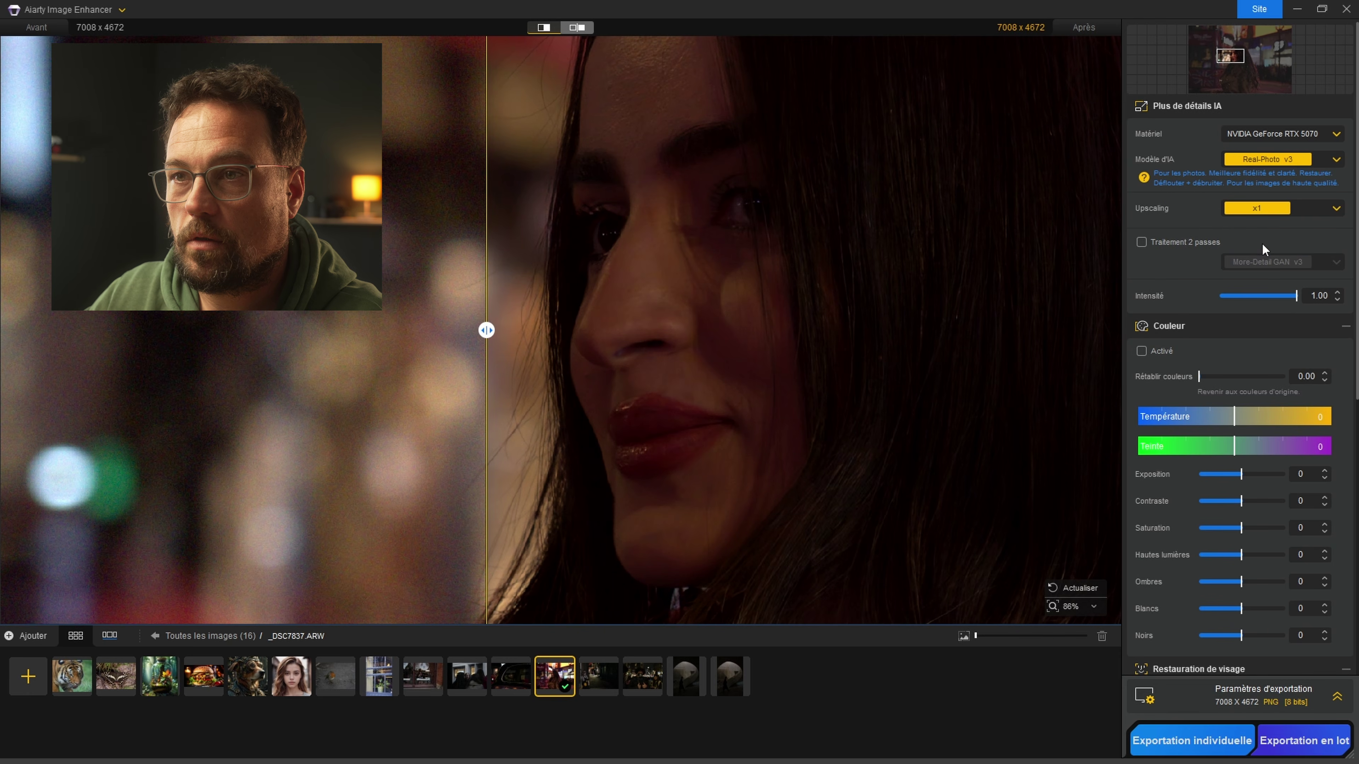
{"action": "left_click", "coordinate": [685, 301]}
{"action": "scroll", "coordinate": [623, 341], "scroll_direction": "down", "scroll_amount": 3}
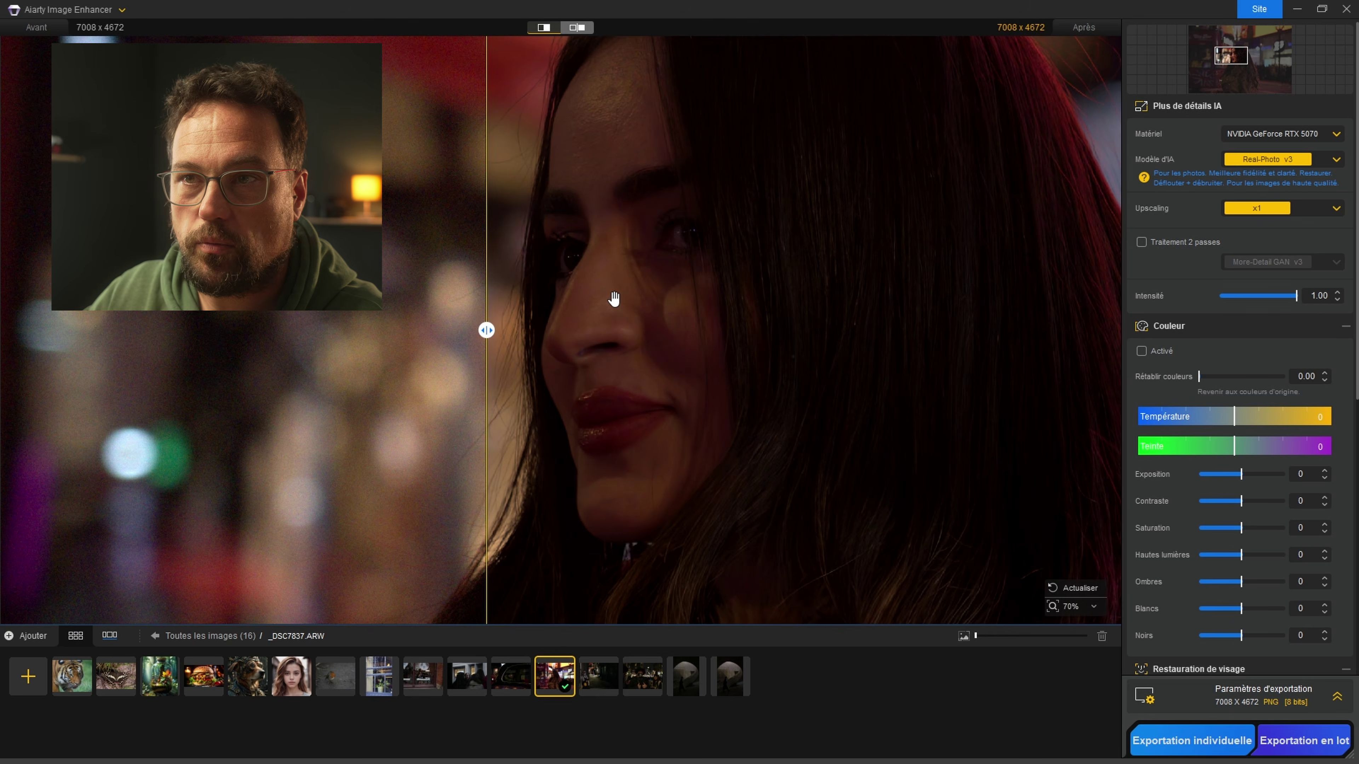
- Set the AI model back to More-Detail GAN v3 and inspect the woman's face and hair at several magnifications
{"action": "left_click", "coordinate": [1287, 159]}
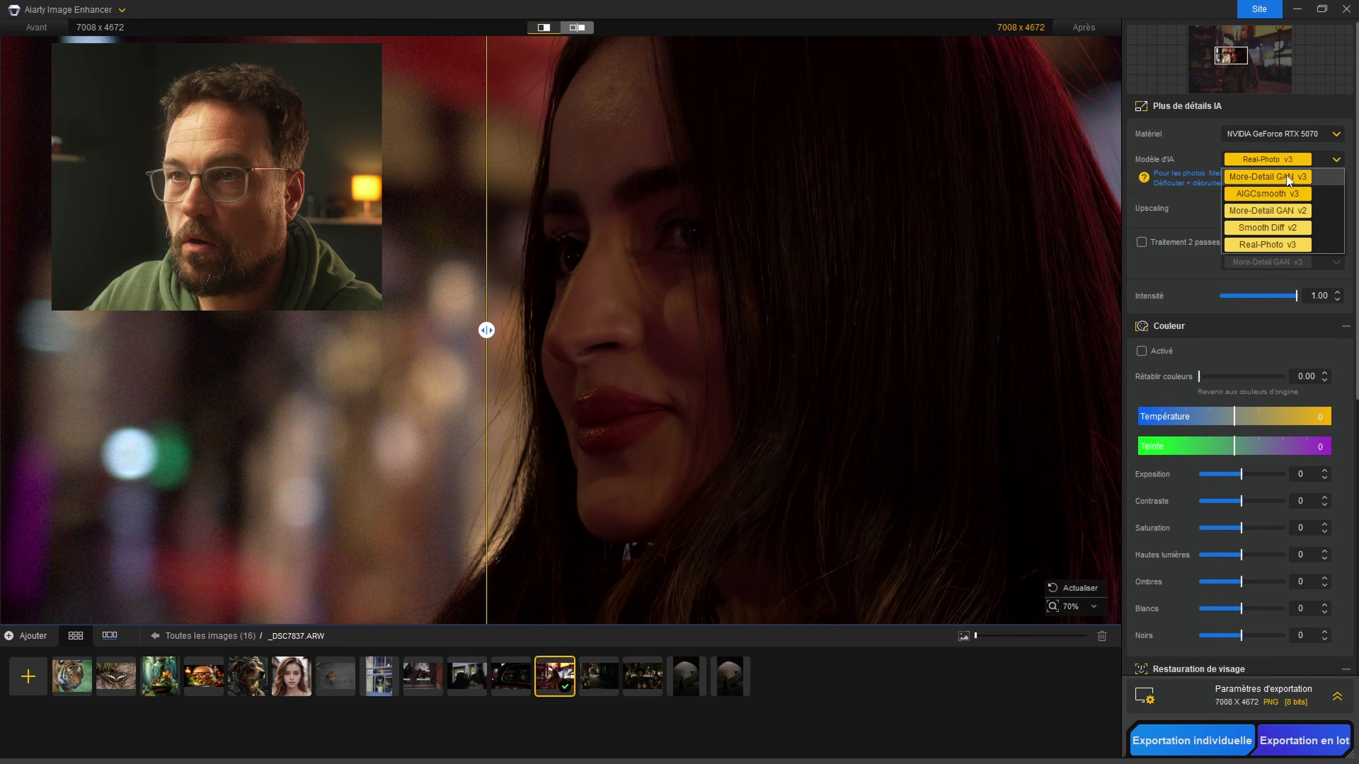
{"action": "left_click", "coordinate": [1287, 175]}
{"action": "scroll", "coordinate": [634, 279], "scroll_direction": "up", "scroll_amount": 3}
{"action": "left_click_drag", "start_coordinate": [481, 340], "coordinate": [234, 330]}
{"action": "scroll", "coordinate": [591, 352], "scroll_direction": "down", "scroll_amount": 1}
{"action": "left_click_drag", "start_coordinate": [592, 352], "coordinate": [639, 323]}
{"action": "scroll", "coordinate": [639, 323], "scroll_direction": "down", "scroll_amount": 8}
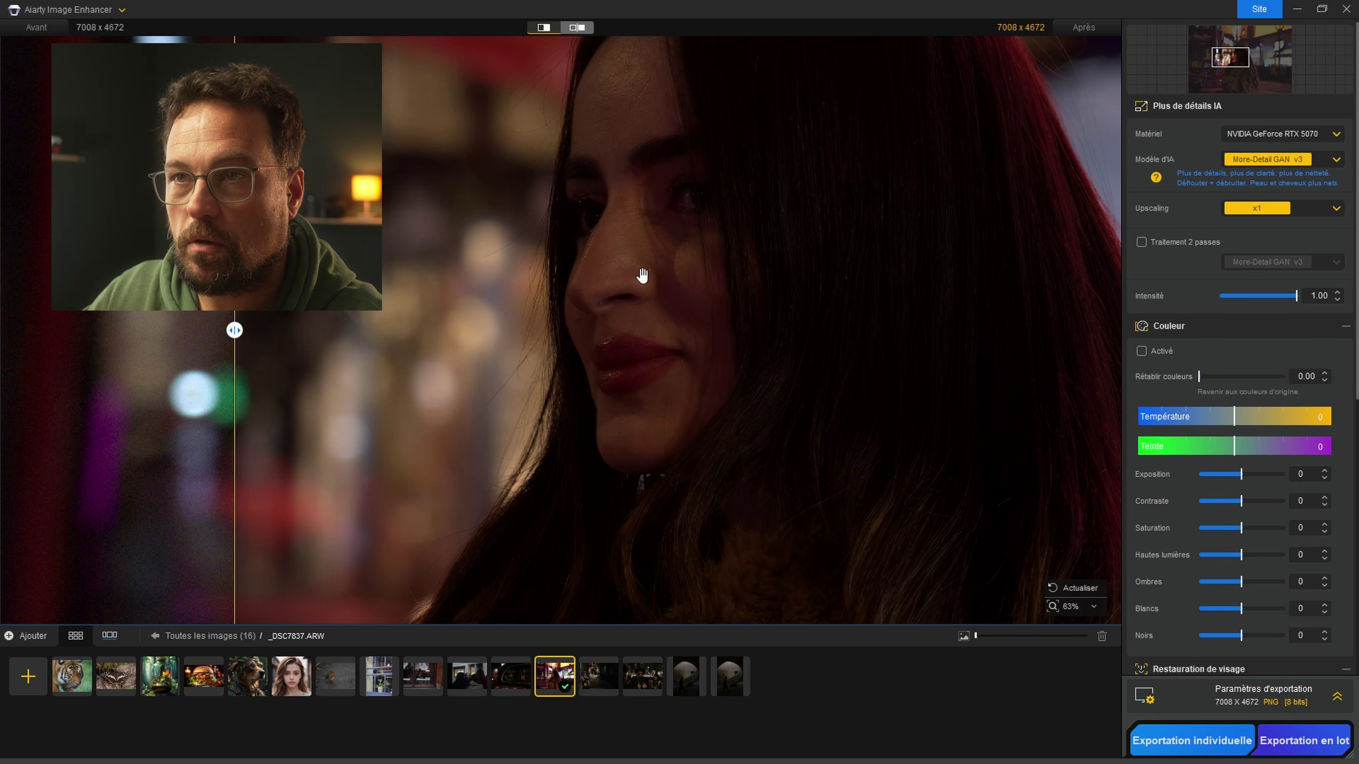
{"action": "scroll", "coordinate": [594, 309], "scroll_direction": "down", "scroll_amount": 1}
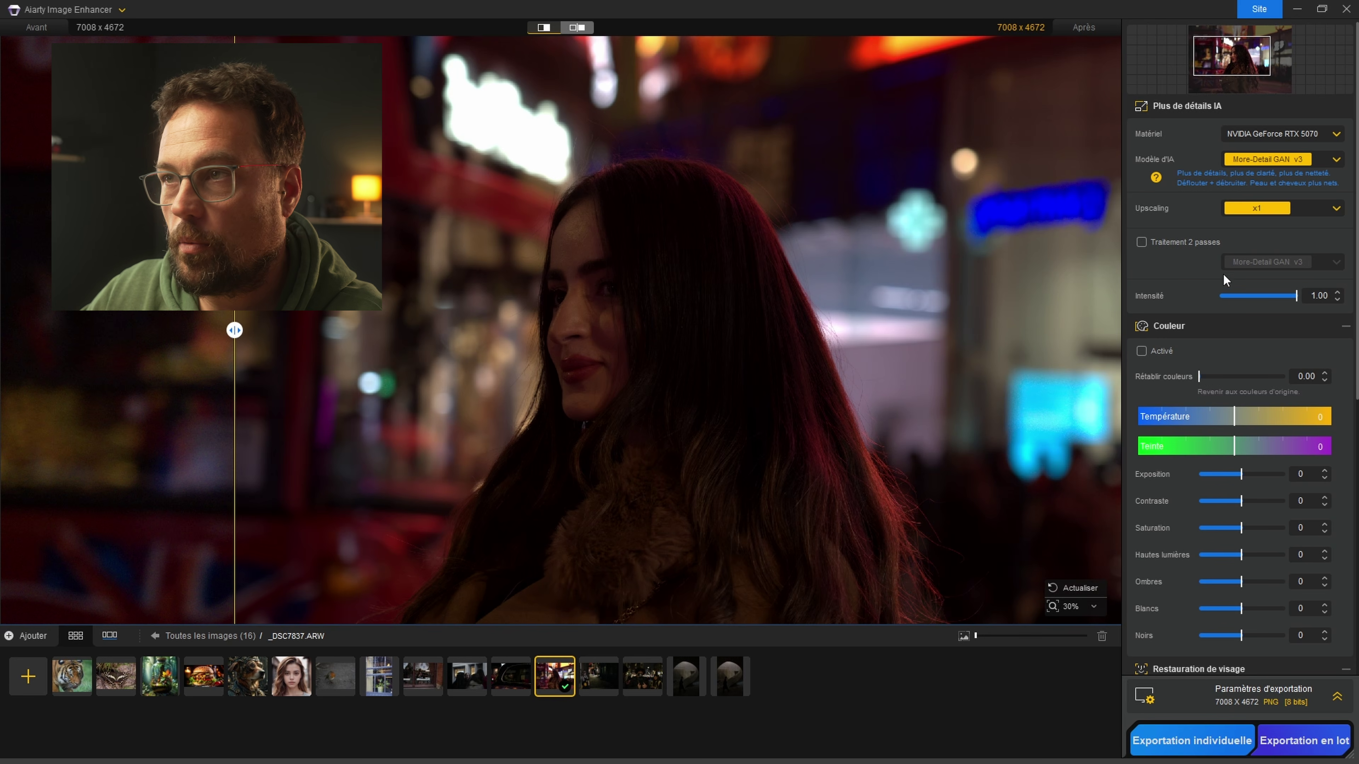
{"action": "left_click_drag", "start_coordinate": [587, 284], "coordinate": [540, 220]}
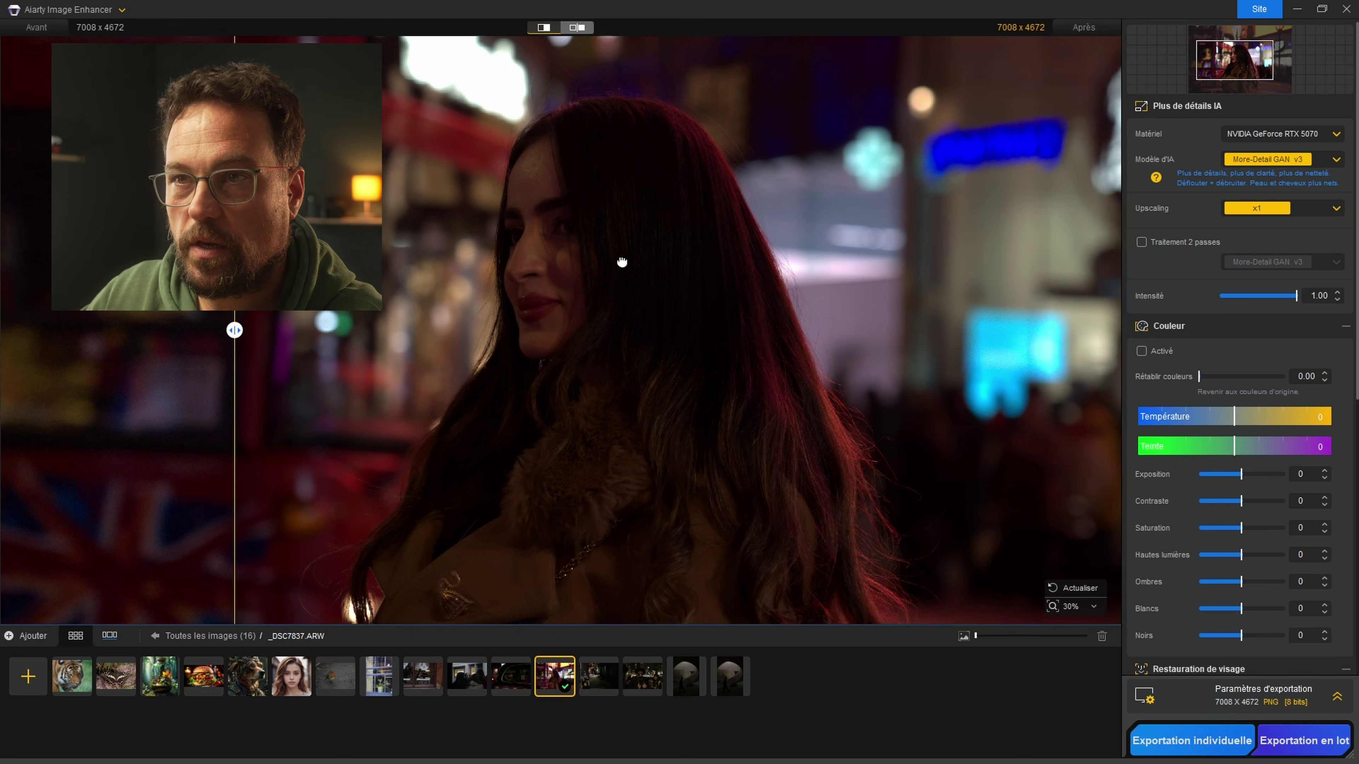
- Brighten _DSC7837.ARW by setting Exposition to 57 and Ombres to 68
{"action": "left_click_drag", "start_coordinate": [1242, 474], "coordinate": [1259, 476]}
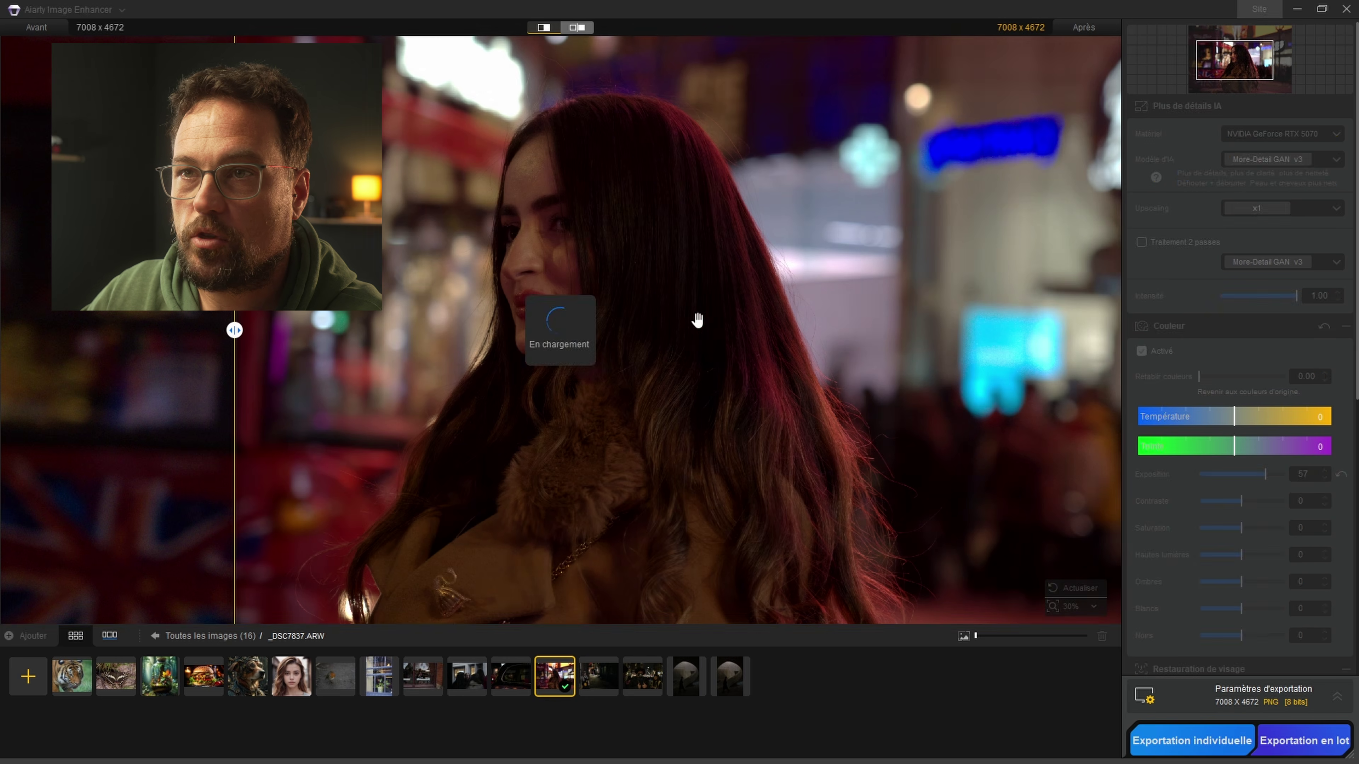
{"action": "scroll", "coordinate": [688, 324], "scroll_direction": "down", "scroll_amount": 3}
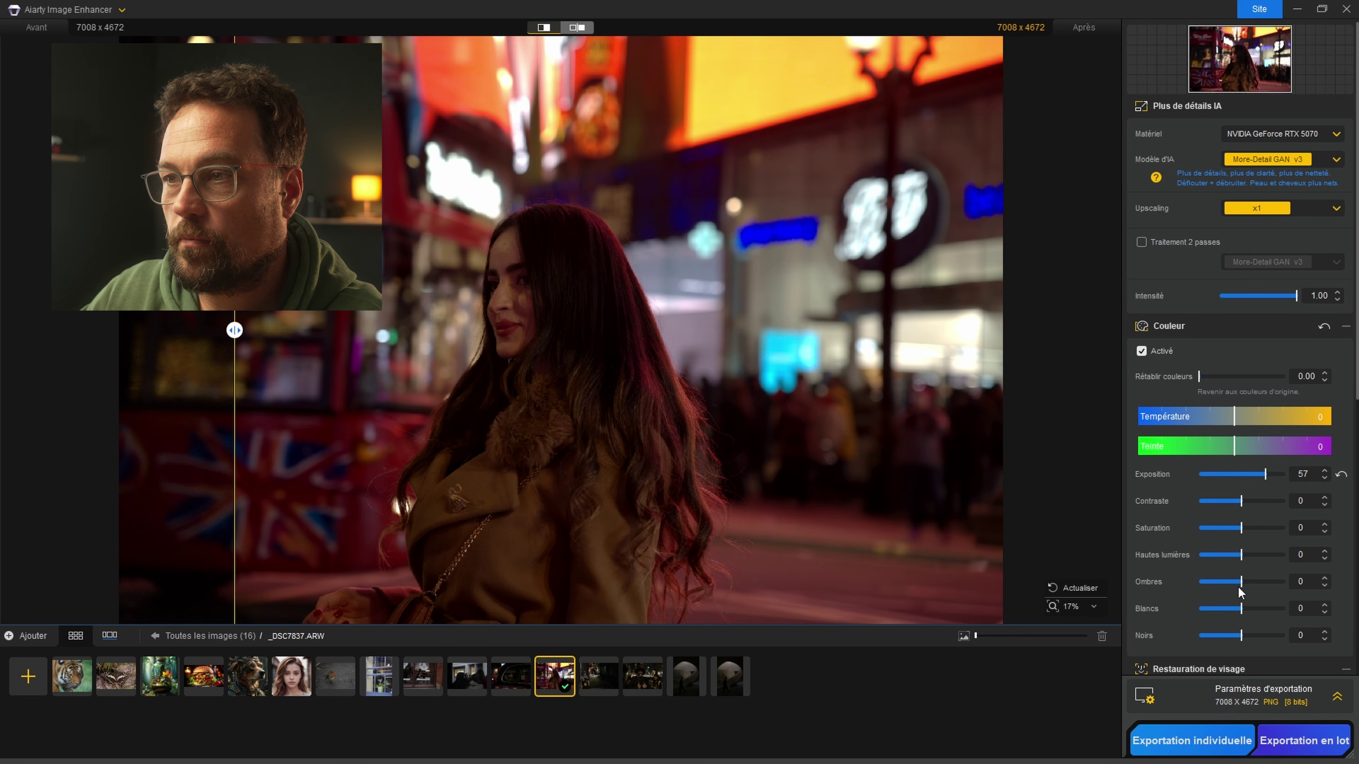
{"action": "left_click_drag", "start_coordinate": [1241, 584], "coordinate": [1266, 584]}
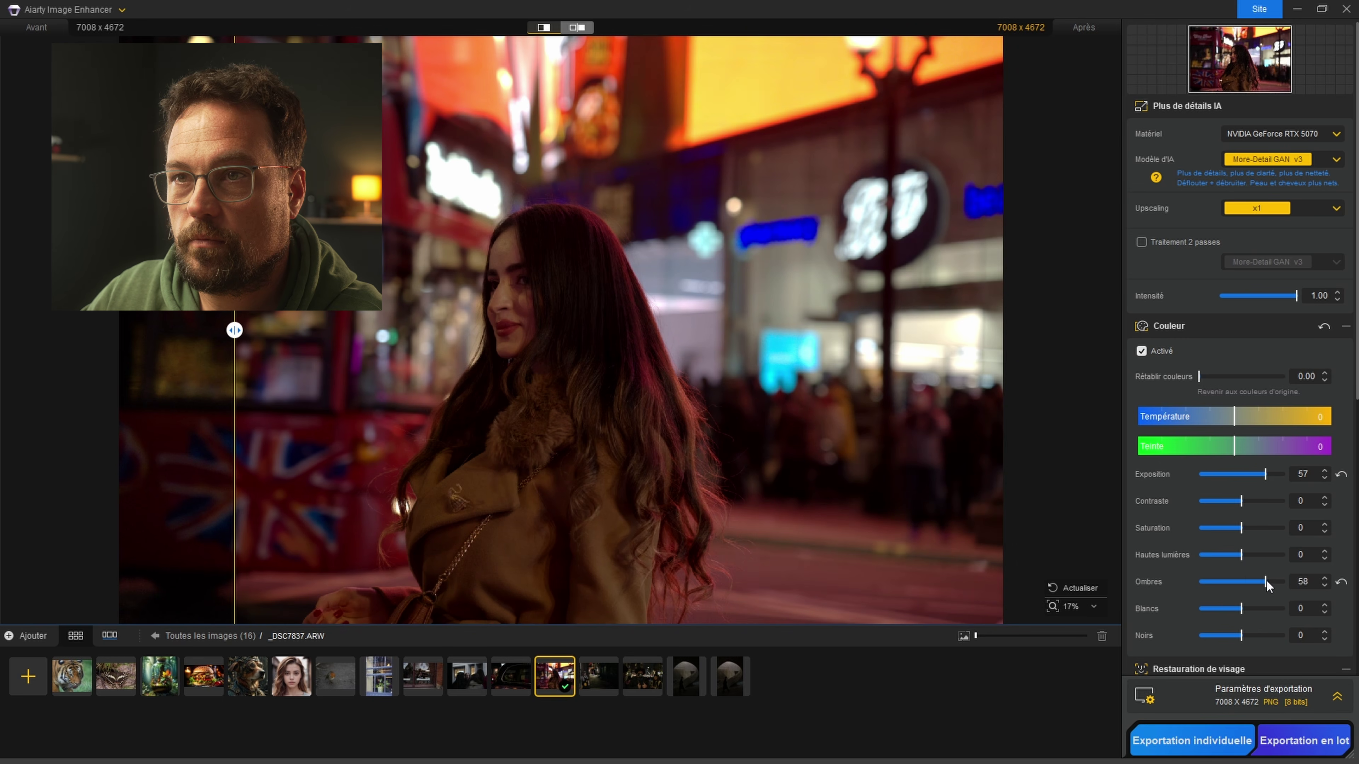
- Compare the brightened photo before and after, from the full frame to a close-up of the woman
{"action": "left_click_drag", "start_coordinate": [234, 330], "coordinate": [340, 349]}
{"action": "scroll", "coordinate": [513, 317], "scroll_direction": "up", "scroll_amount": 3}
{"action": "scroll", "coordinate": [513, 317], "scroll_direction": "up", "scroll_amount": 4}
{"action": "scroll", "coordinate": [692, 380], "scroll_direction": "down", "scroll_amount": 6}
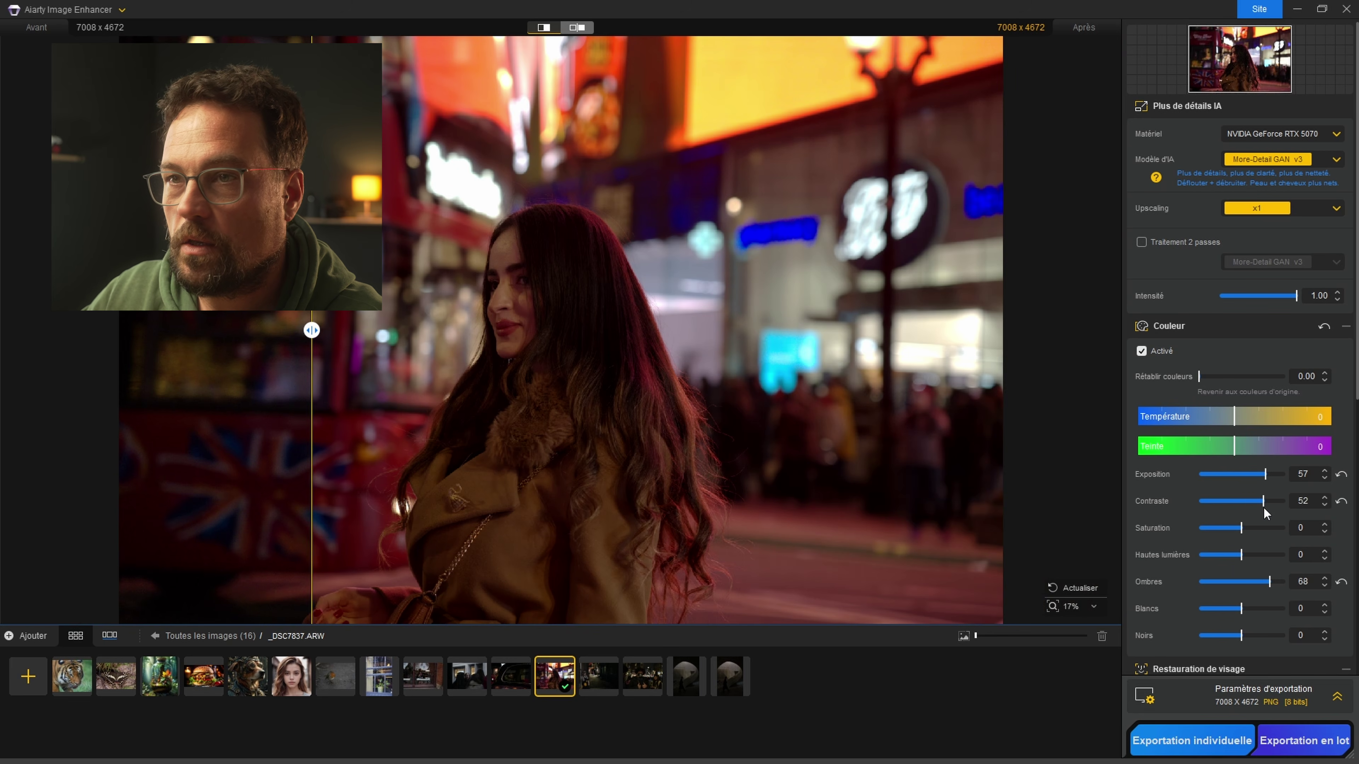
- Try Contraste at -35 and Saturation at -38, resetting each adjustment to 0
{"action": "left_click_drag", "start_coordinate": [1259, 514], "coordinate": [1229, 528]}
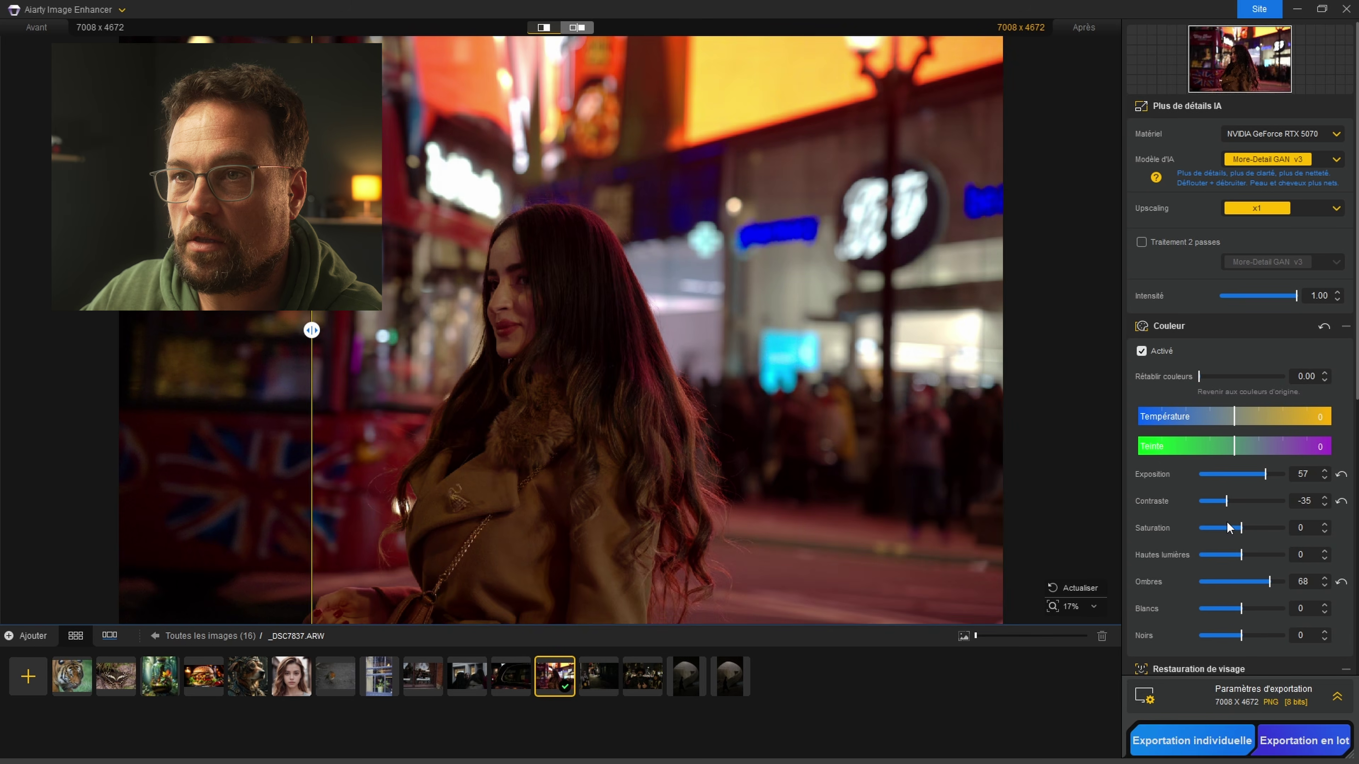
{"action": "left_click", "coordinate": [1341, 502]}
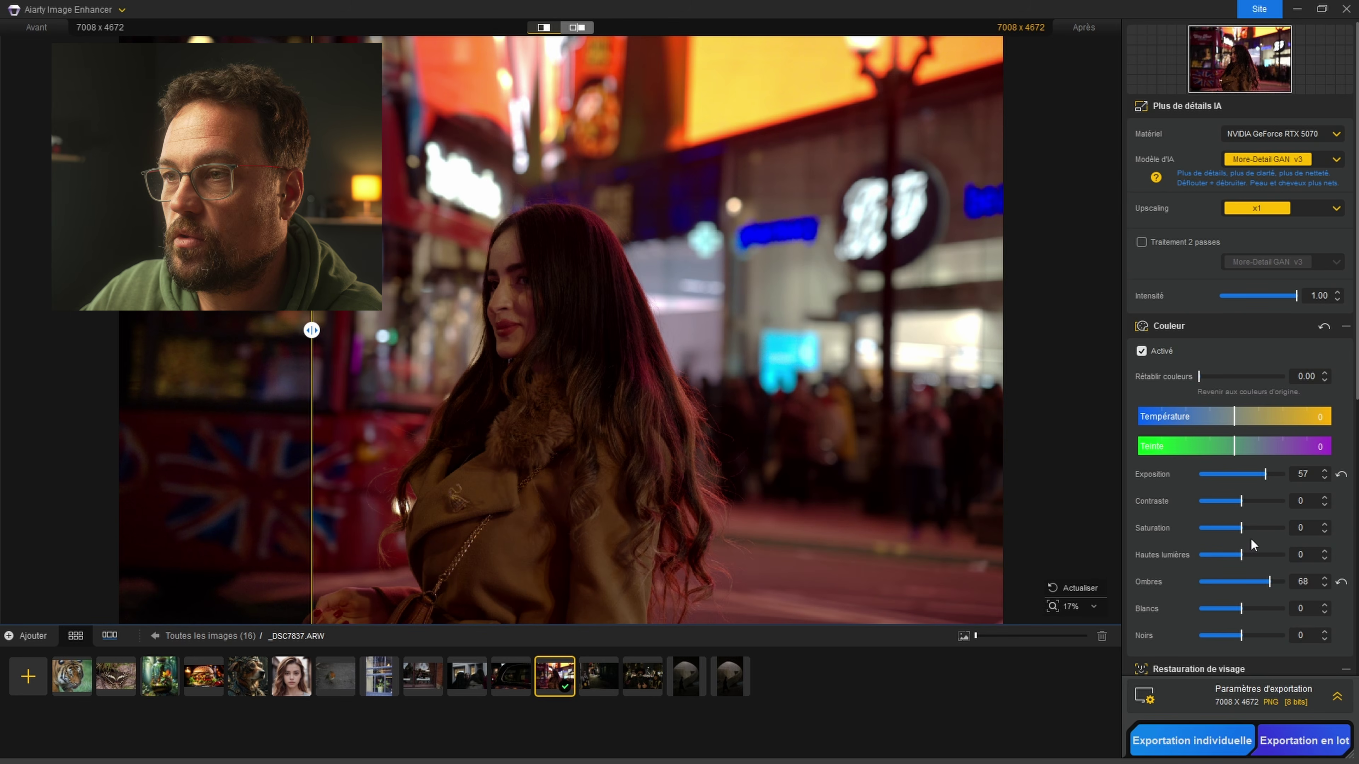
{"action": "left_click_drag", "start_coordinate": [1241, 532], "coordinate": [1228, 540]}
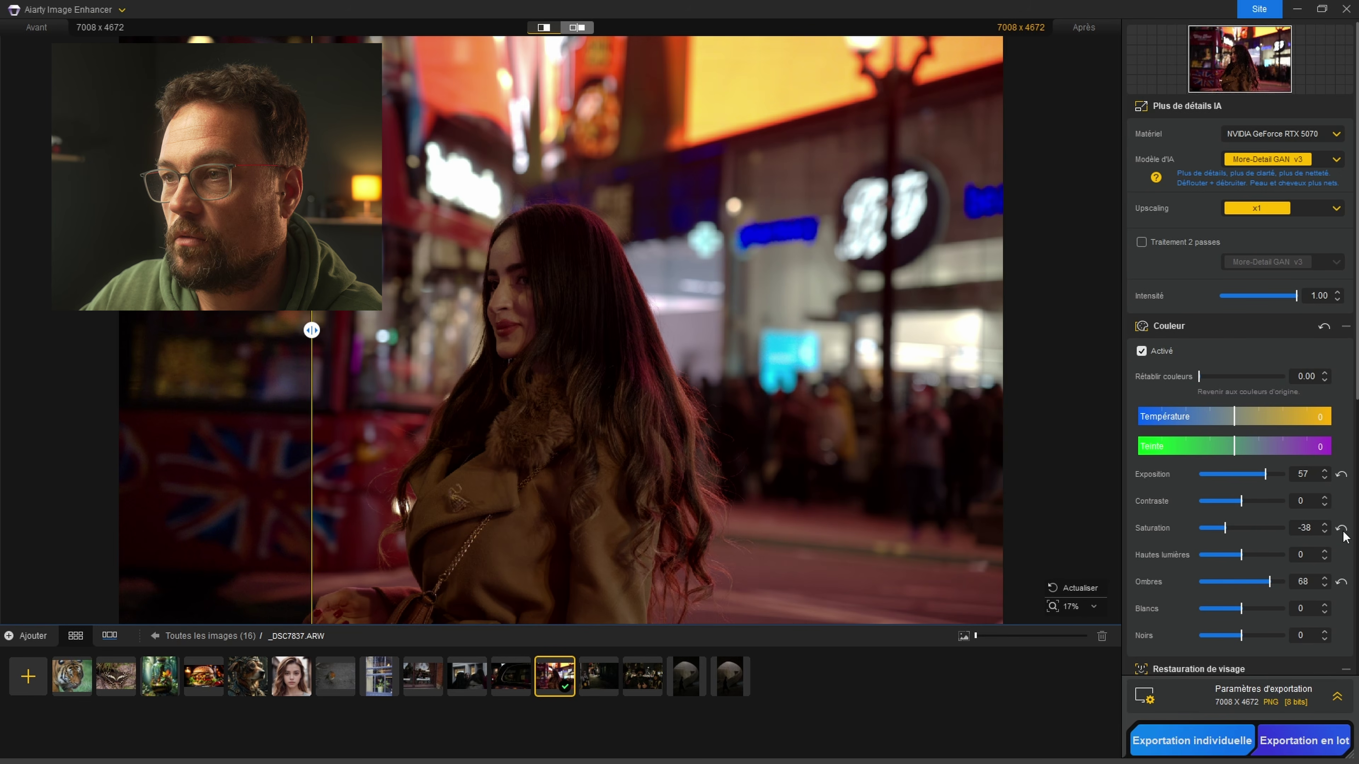
- Compare the before and after versions around the woman's face and the bus background with the brightened settings
{"action": "scroll", "coordinate": [506, 319], "scroll_direction": "up", "scroll_amount": 3}
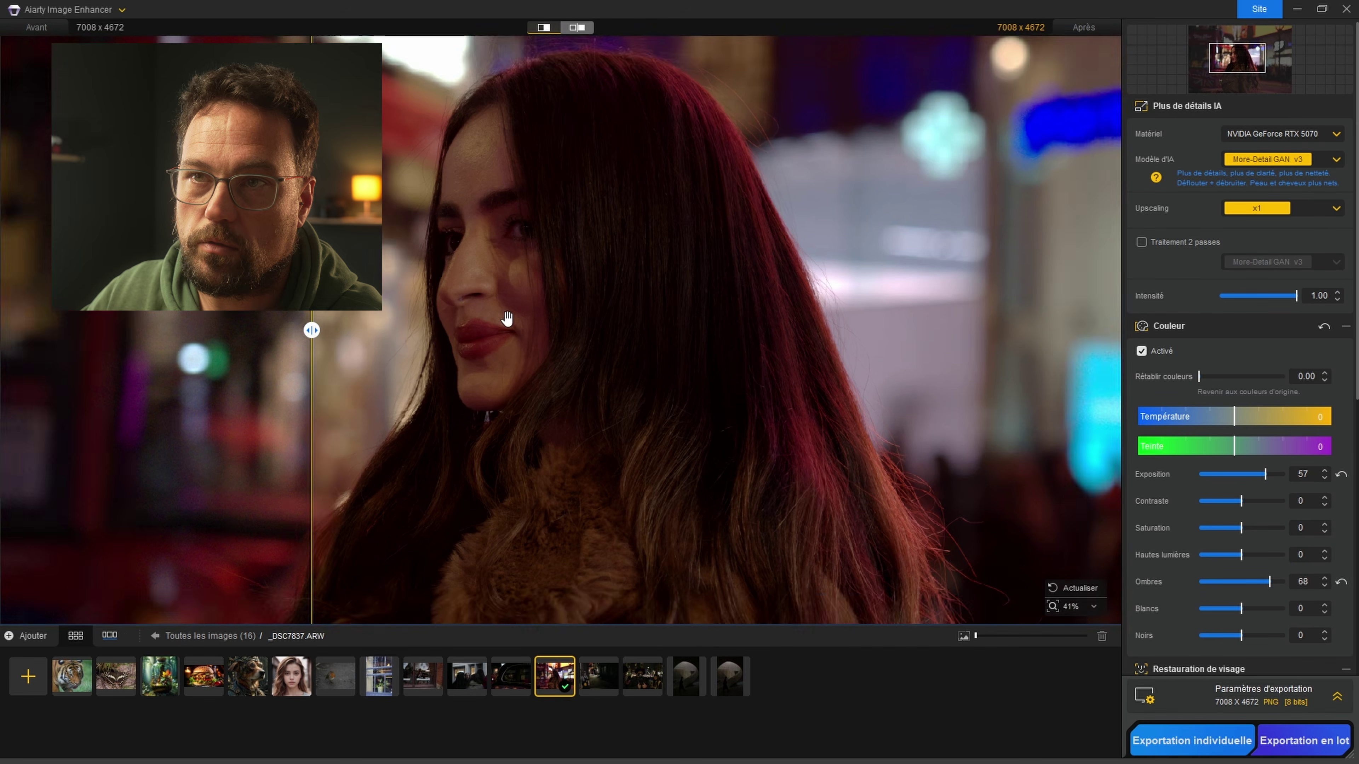
{"action": "left_click_drag", "start_coordinate": [311, 331], "coordinate": [228, 330]}
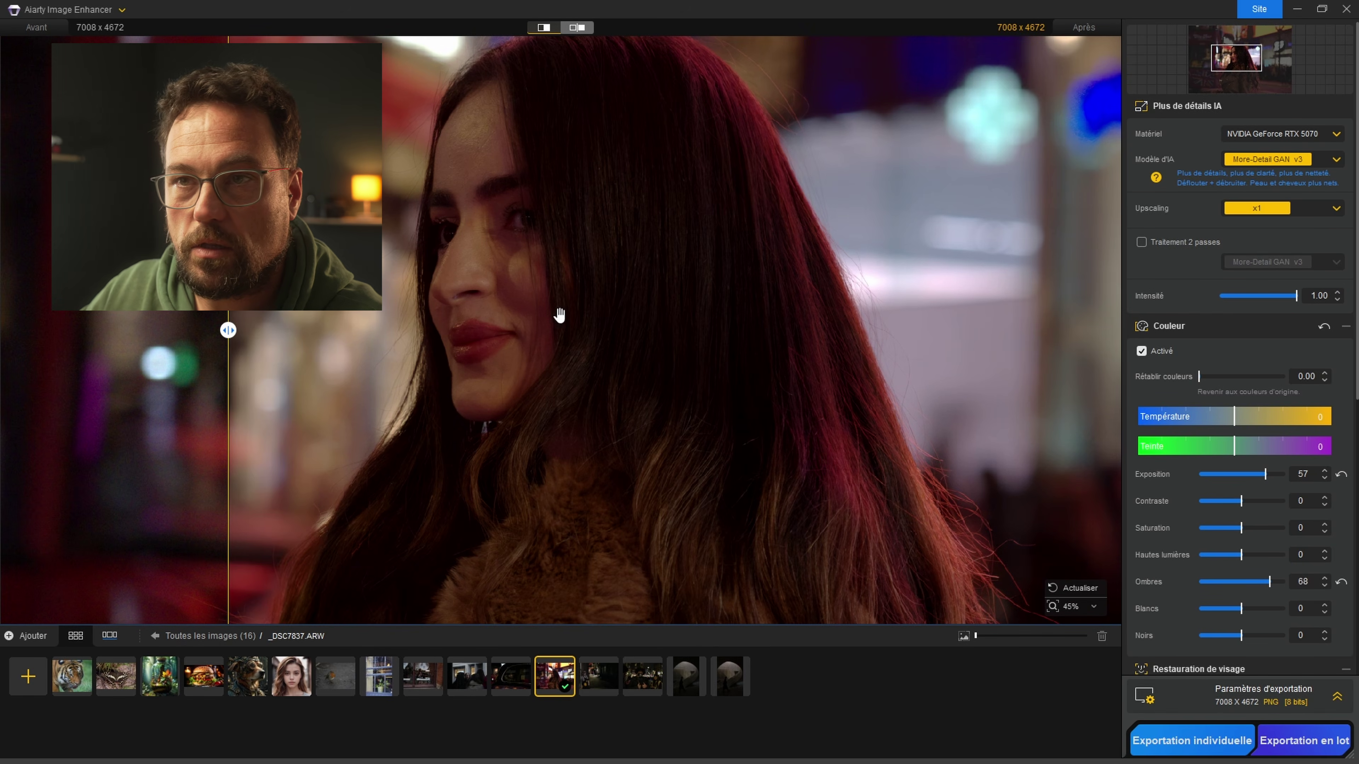
{"action": "left_click_drag", "start_coordinate": [228, 330], "coordinate": [433, 359]}
{"action": "scroll", "coordinate": [537, 321], "scroll_direction": "down", "scroll_amount": 4}
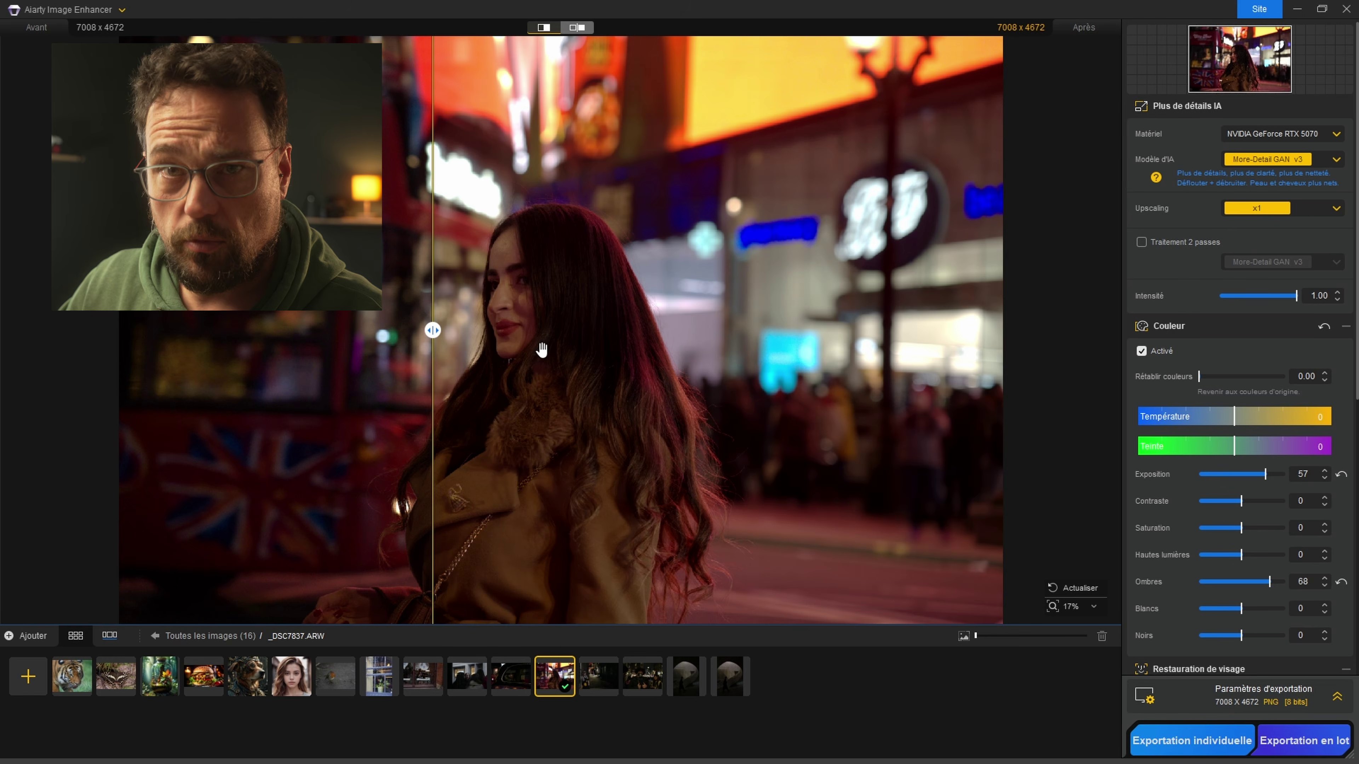
- Test Hautes lumières across its range down to -100 and leave it at 3
{"action": "scroll", "coordinate": [1241, 537], "scroll_direction": "down", "scroll_amount": 2}
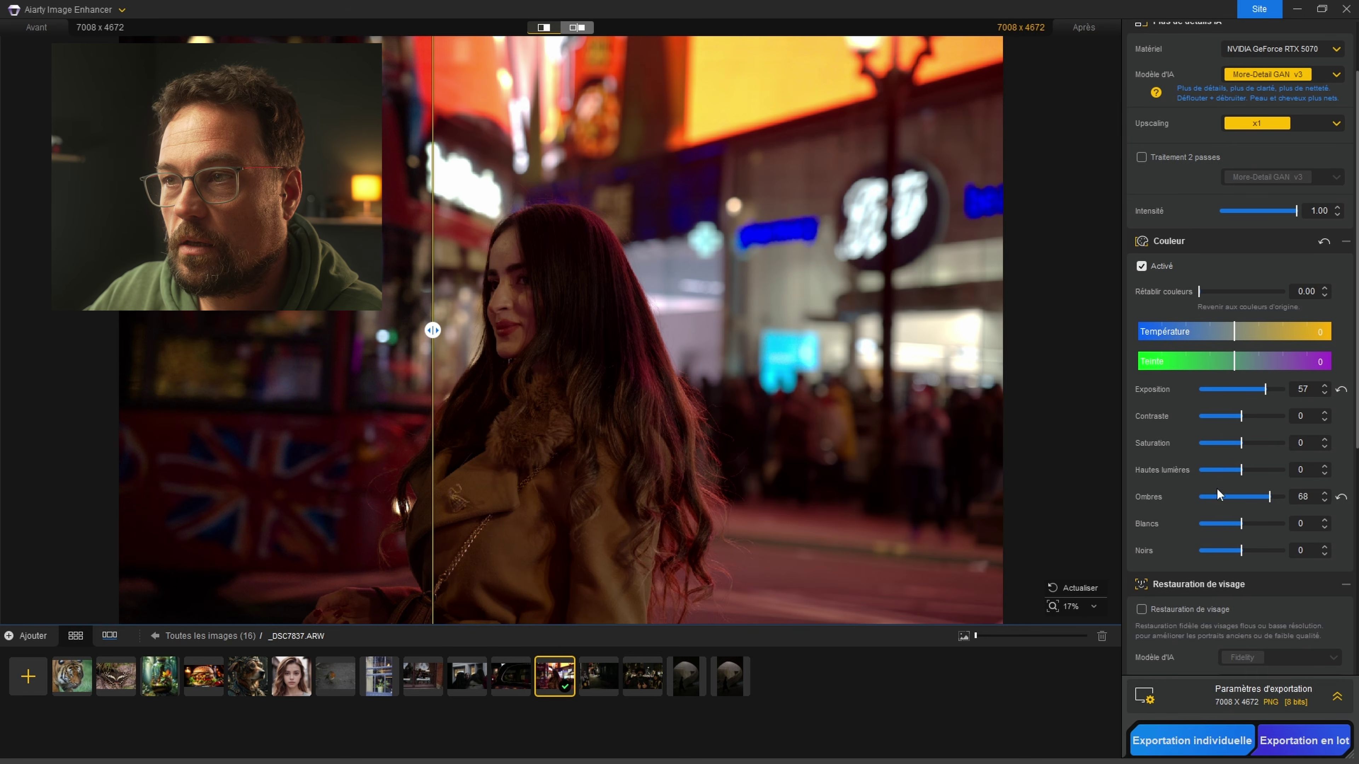
{"action": "left_click_drag", "start_coordinate": [1243, 473], "coordinate": [1286, 471]}
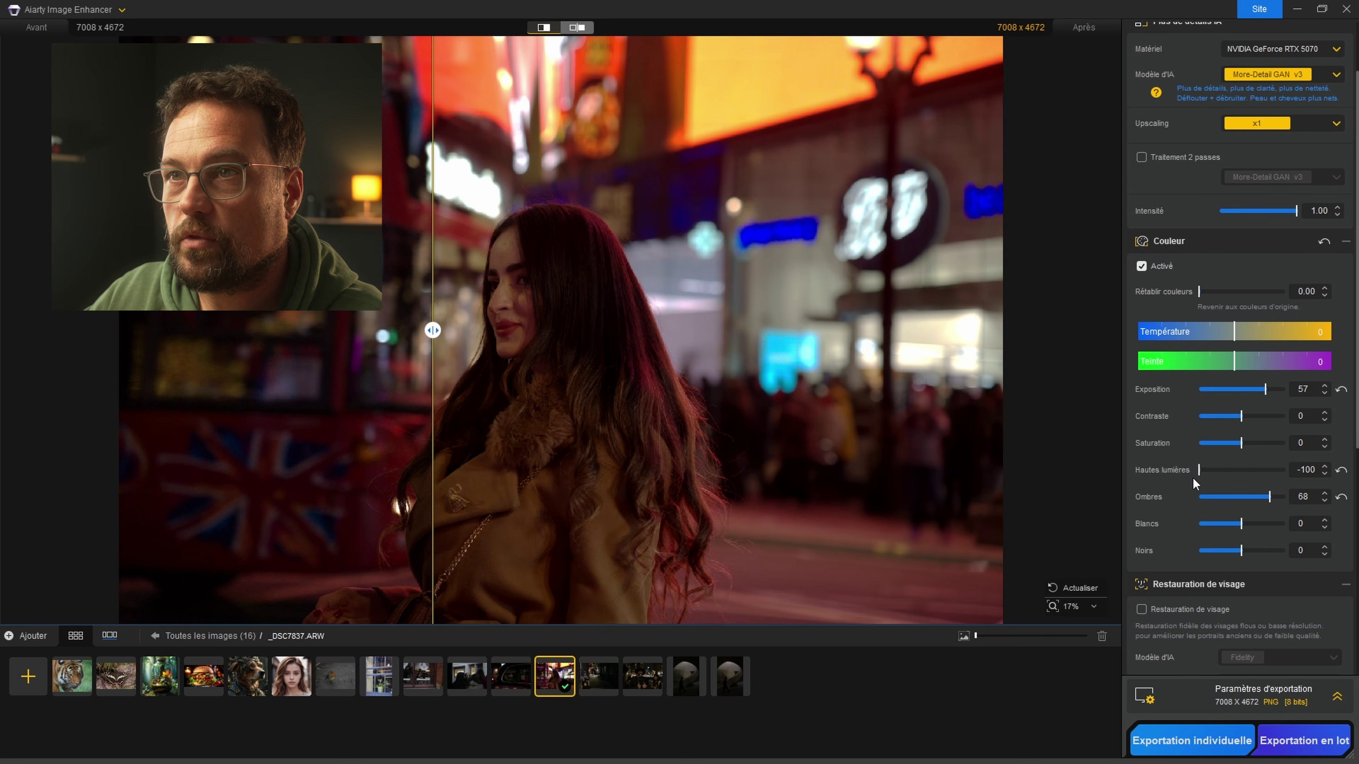
{"action": "left_click_drag", "start_coordinate": [1284, 470], "coordinate": [1190, 493]}
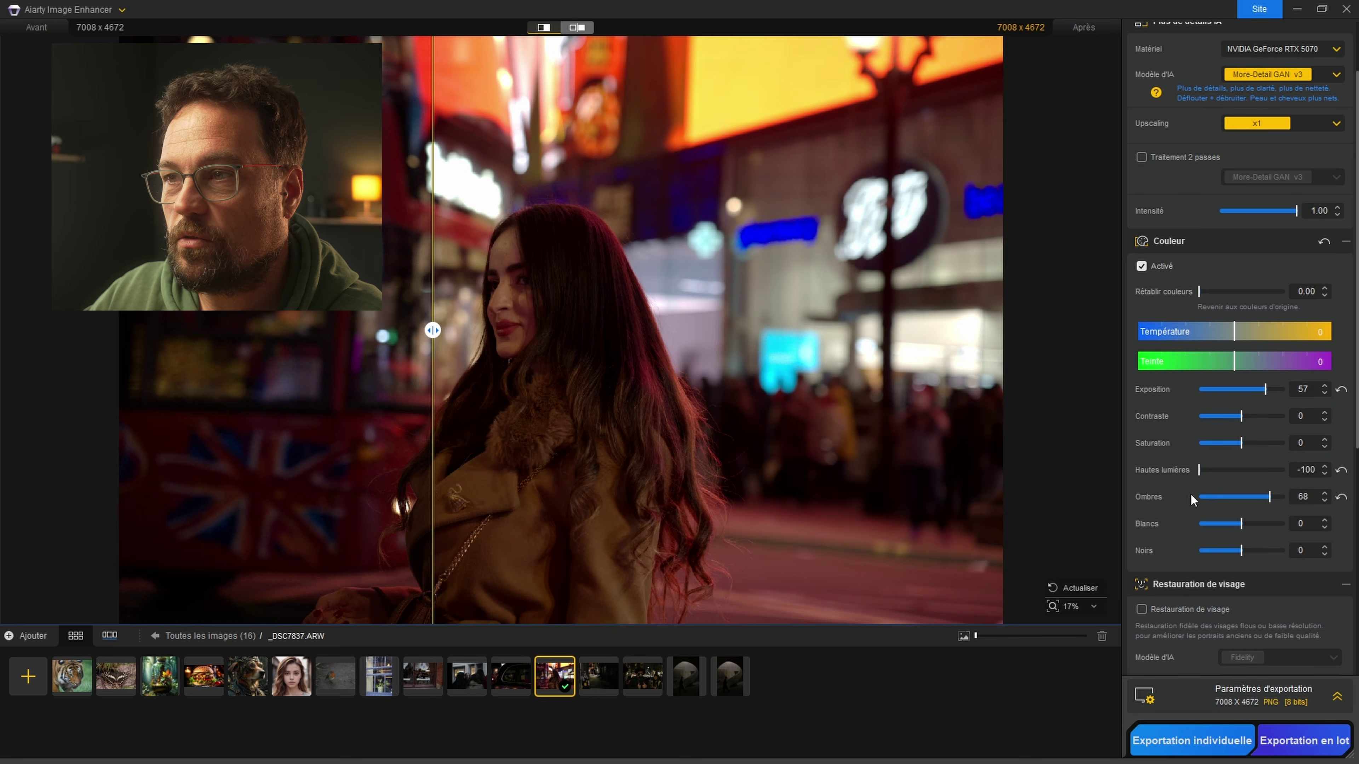
{"action": "left_click", "coordinate": [1243, 492]}
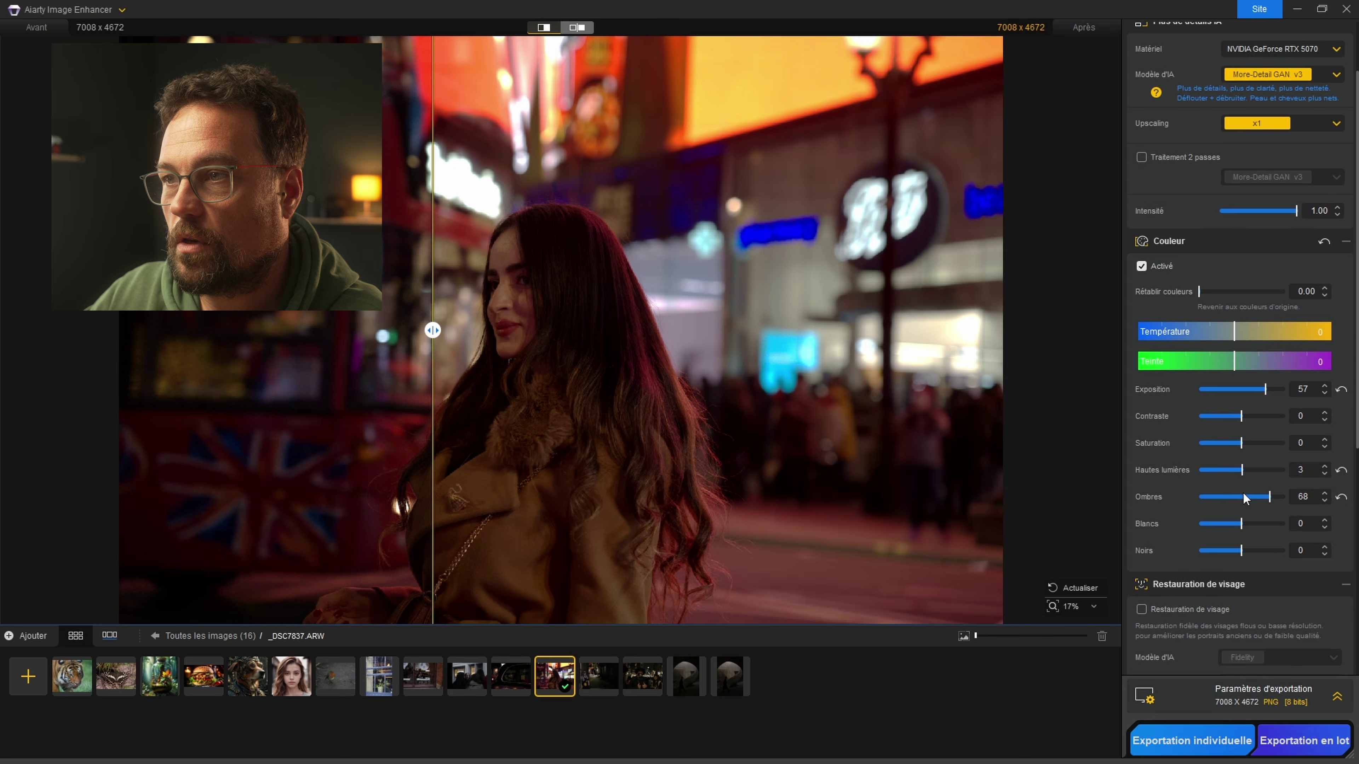
- Examine the woman's eyes, nose, lips and hair up close, comparing noise and detail before and after enhancement
{"action": "scroll", "coordinate": [1181, 509], "scroll_direction": "down", "scroll_amount": 7}
{"action": "scroll", "coordinate": [530, 316], "scroll_direction": "up", "scroll_amount": 5}
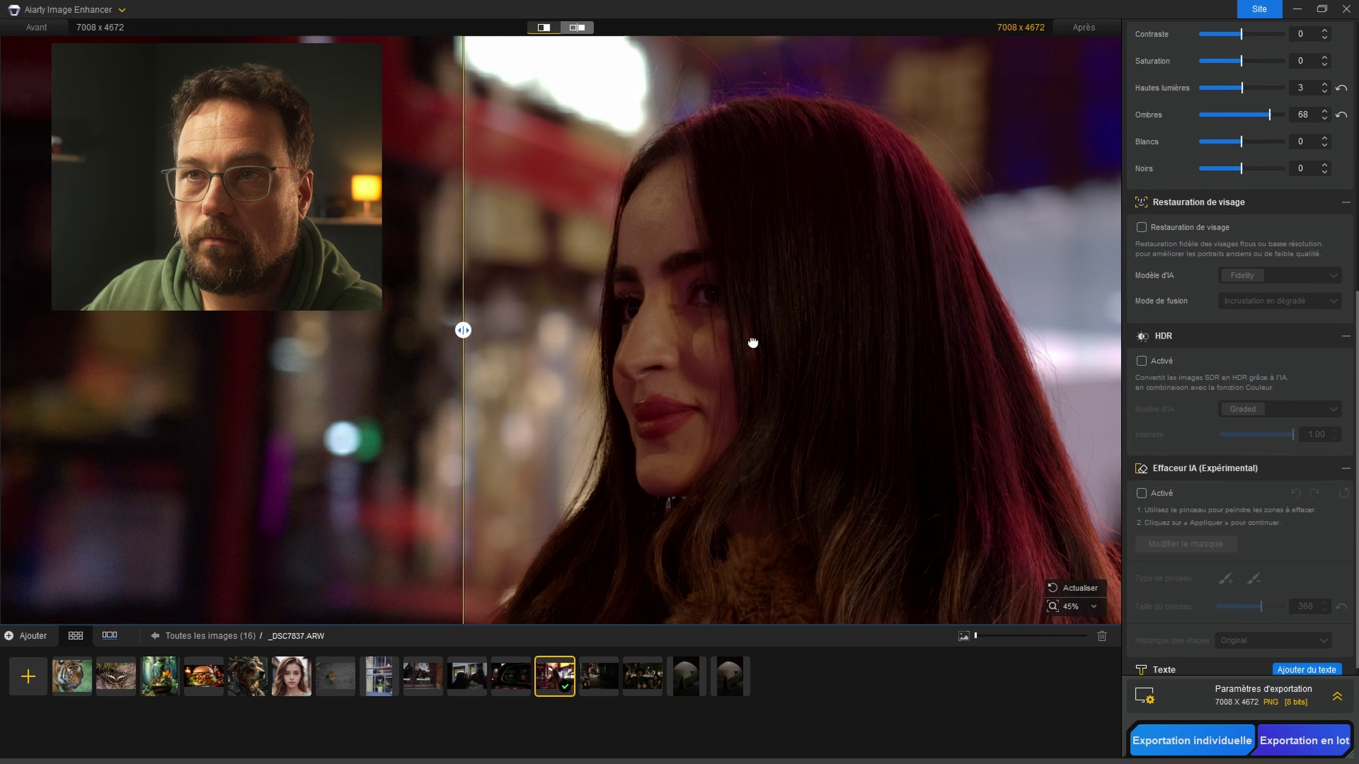
{"action": "scroll", "coordinate": [734, 311], "scroll_direction": "up", "scroll_amount": 5}
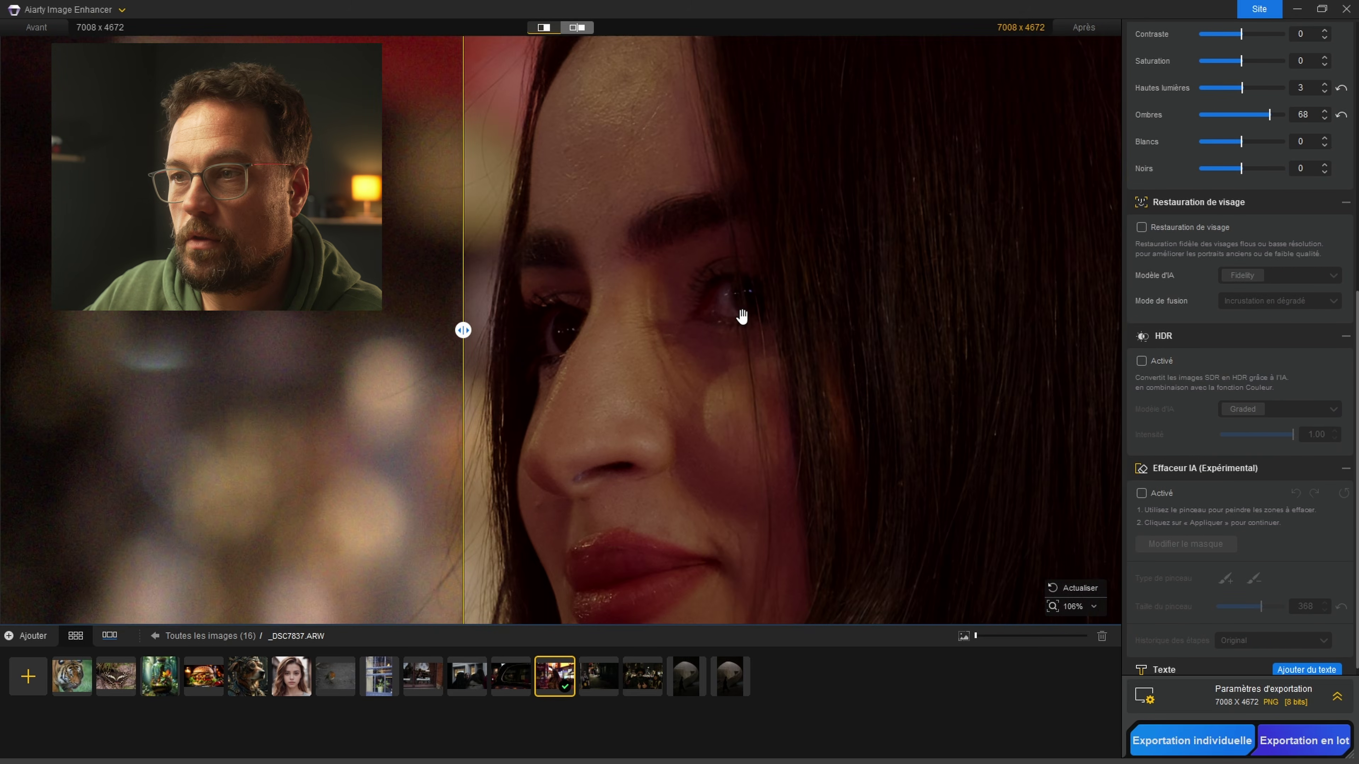
{"action": "left_click_drag", "start_coordinate": [464, 330], "coordinate": [344, 338]}
{"action": "left_click_drag", "start_coordinate": [752, 438], "coordinate": [696, 278]}
{"action": "left_click_drag", "start_coordinate": [344, 330], "coordinate": [409, 386]}
{"action": "scroll", "coordinate": [600, 428], "scroll_direction": "up", "scroll_amount": 5}
{"action": "scroll", "coordinate": [504, 343], "scroll_direction": "down", "scroll_amount": 5}
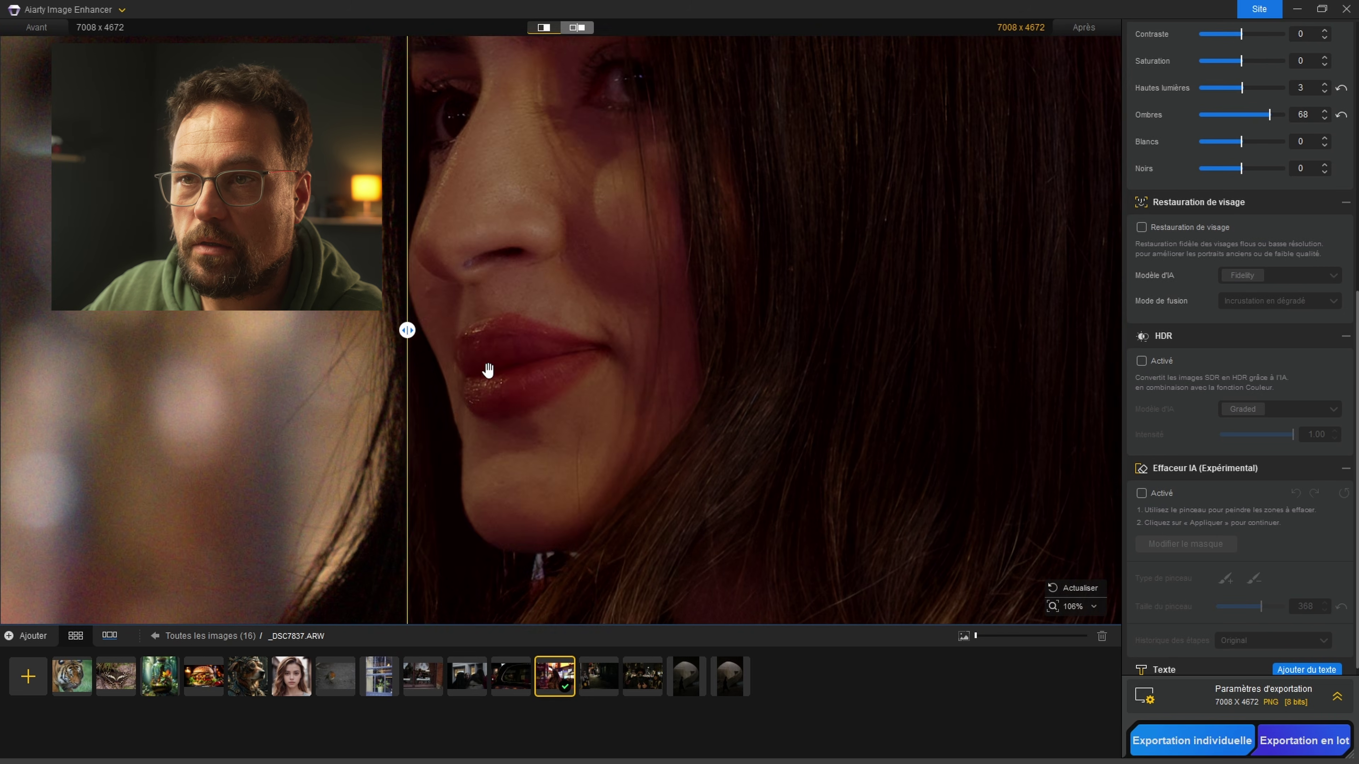
- Compare the before and after versions on the woman's lips, the coat and its chain, the hair and the blurred background
{"action": "left_click_drag", "start_coordinate": [407, 330], "coordinate": [359, 346]}
{"action": "scroll", "coordinate": [579, 343], "scroll_direction": "down", "scroll_amount": 5}
{"action": "left_click_drag", "start_coordinate": [620, 221], "coordinate": [620, 450]}
{"action": "scroll", "coordinate": [686, 331], "scroll_direction": "up", "scroll_amount": 5}
{"action": "left_click_drag", "start_coordinate": [370, 315], "coordinate": [235, 331]}
{"action": "scroll", "coordinate": [642, 446], "scroll_direction": "down", "scroll_amount": 5}
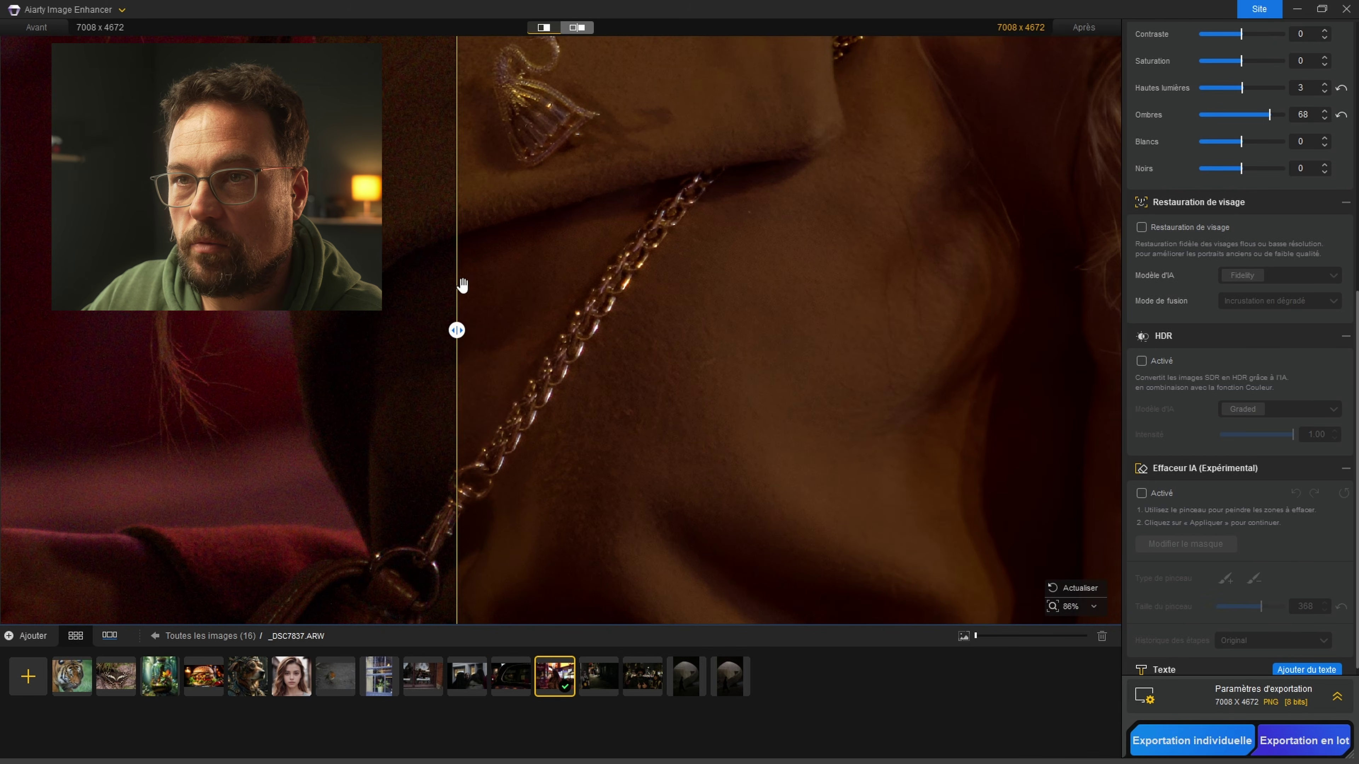
{"action": "left_click_drag", "start_coordinate": [455, 330], "coordinate": [315, 330]}
{"action": "scroll", "coordinate": [439, 293], "scroll_direction": "down", "scroll_amount": 5}
{"action": "left_click_drag", "start_coordinate": [898, 261], "coordinate": [704, 349]}
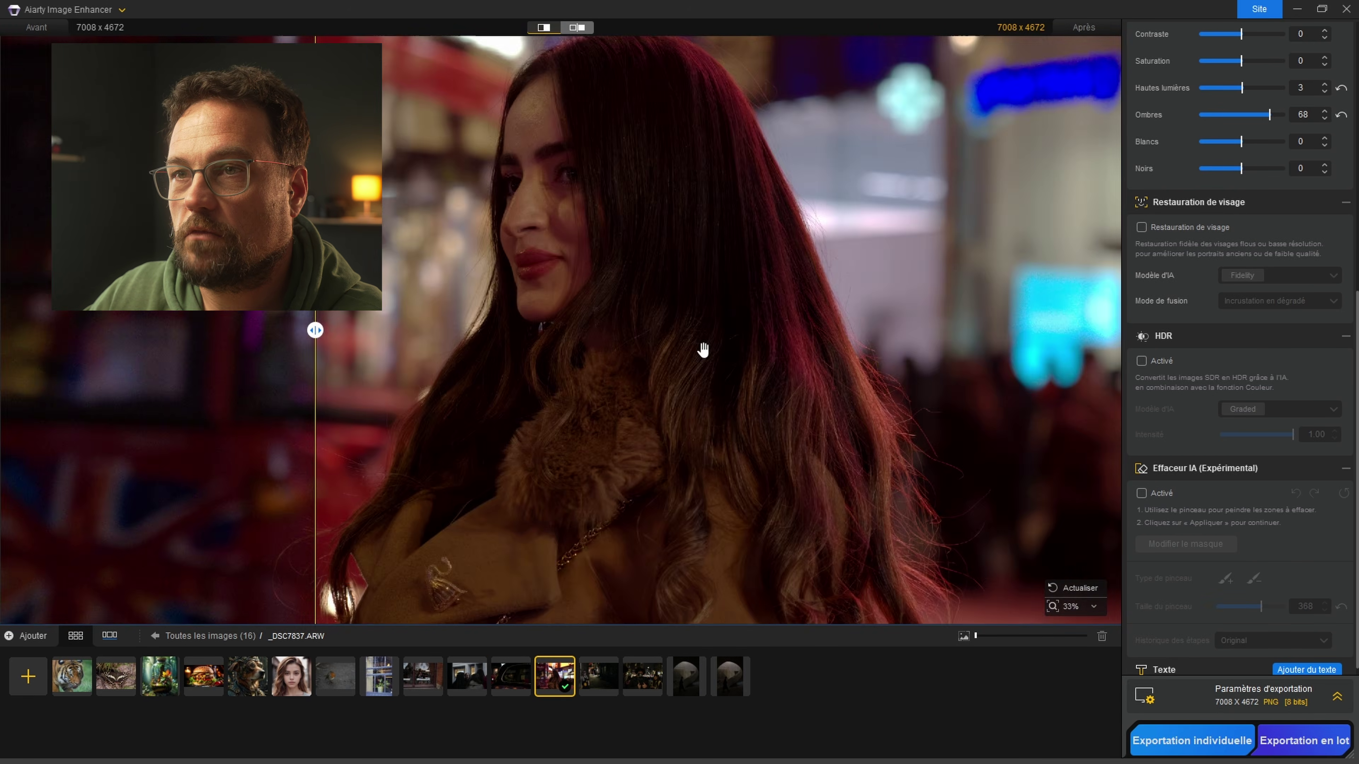
{"action": "scroll", "coordinate": [532, 316], "scroll_direction": "up", "scroll_amount": 5}
{"action": "left_click_drag", "start_coordinate": [326, 321], "coordinate": [872, 541]}
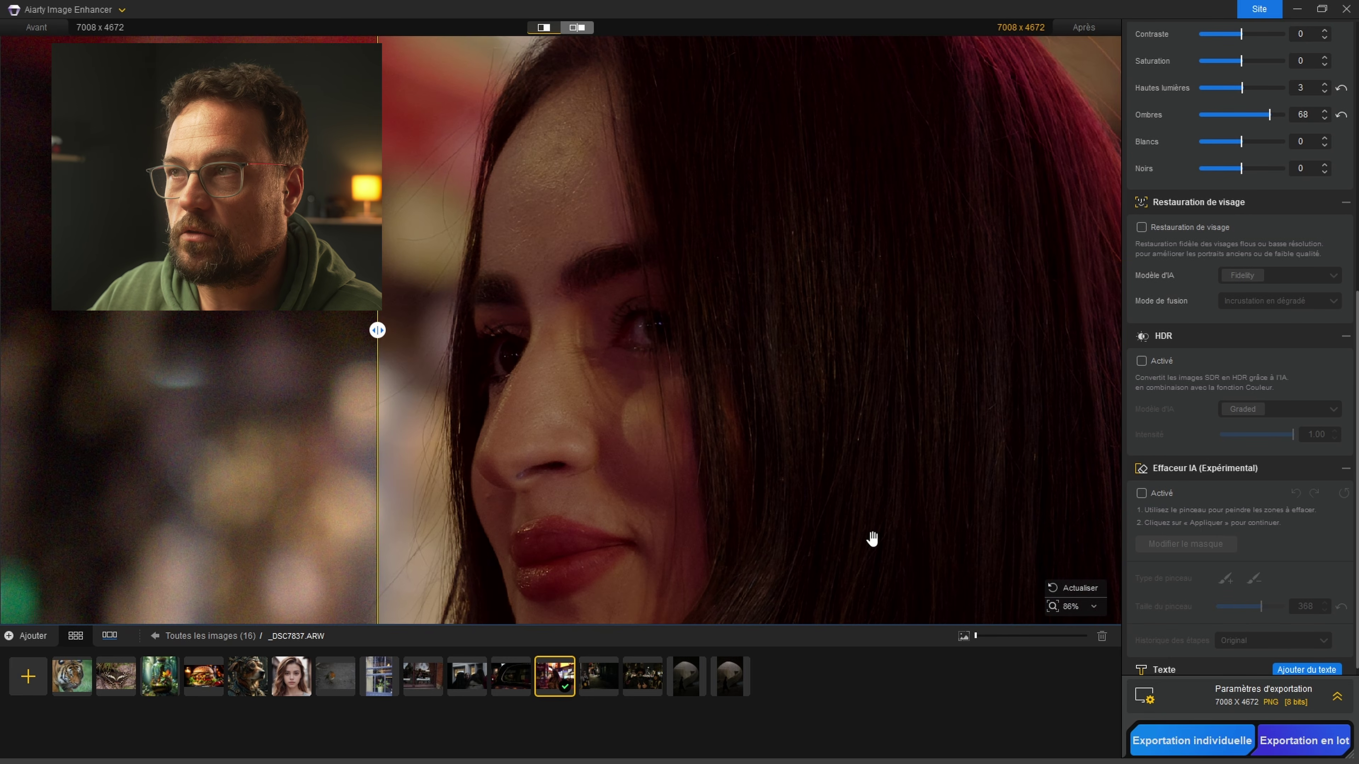
- Try the AIGCsmooth v3 AI model and compare its before and after result on the woman's face
{"action": "scroll", "coordinate": [1258, 327], "scroll_direction": "up", "scroll_amount": 8}
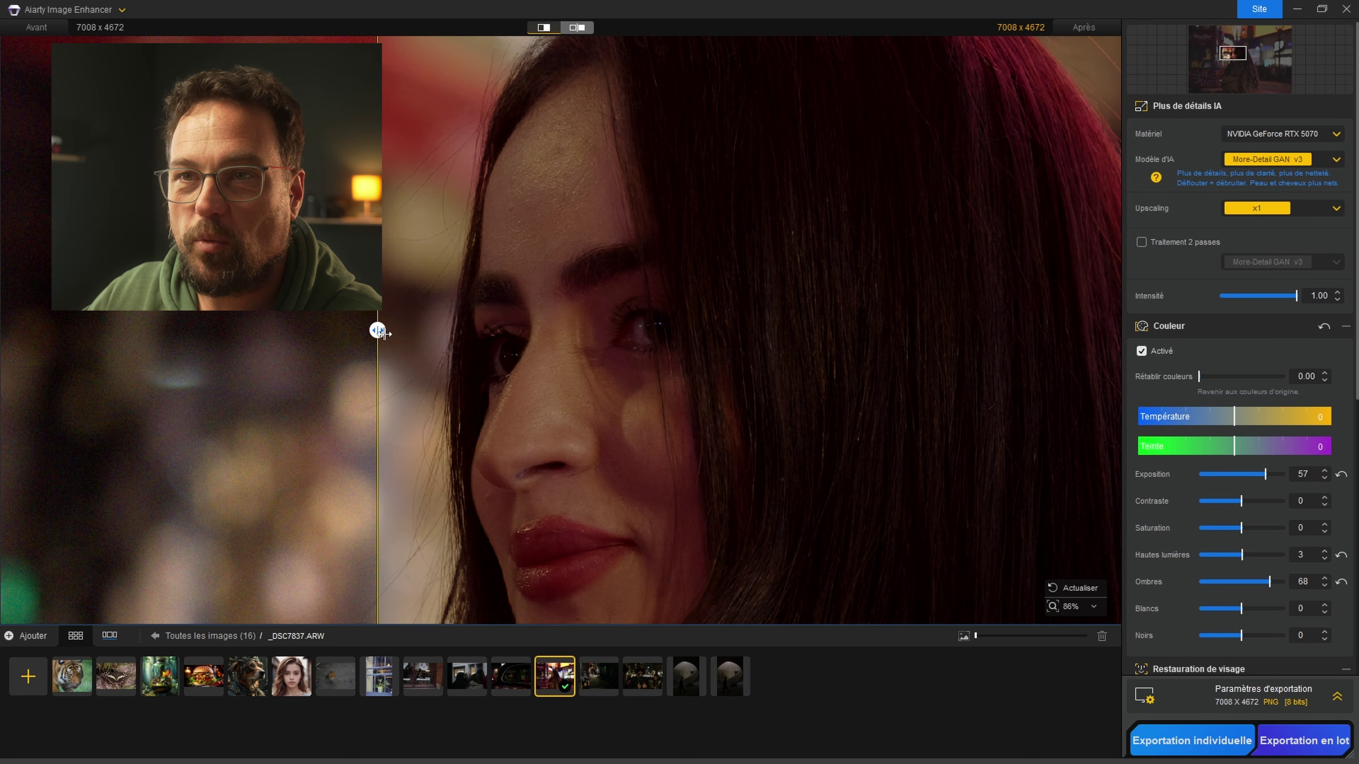
{"action": "left_click_drag", "start_coordinate": [378, 331], "coordinate": [574, 345]}
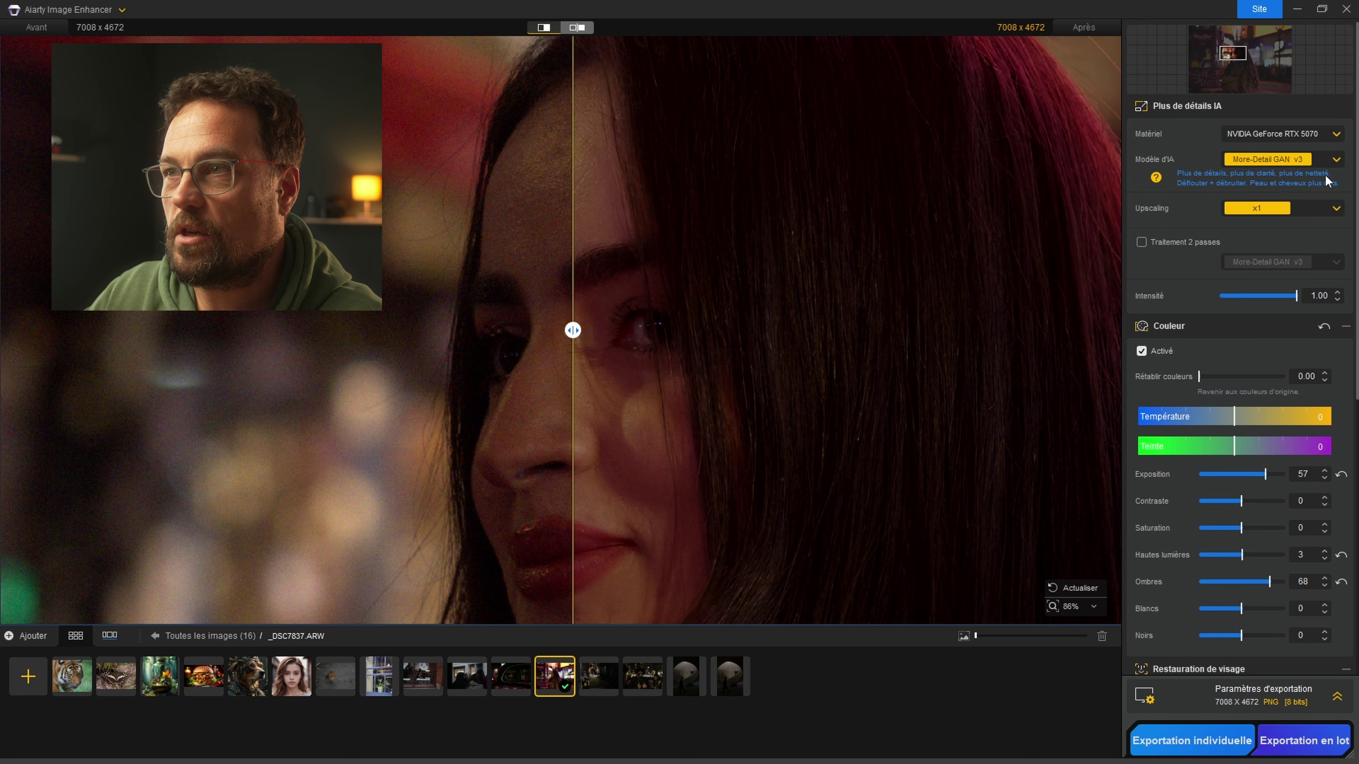
{"action": "left_click", "coordinate": [1315, 157]}
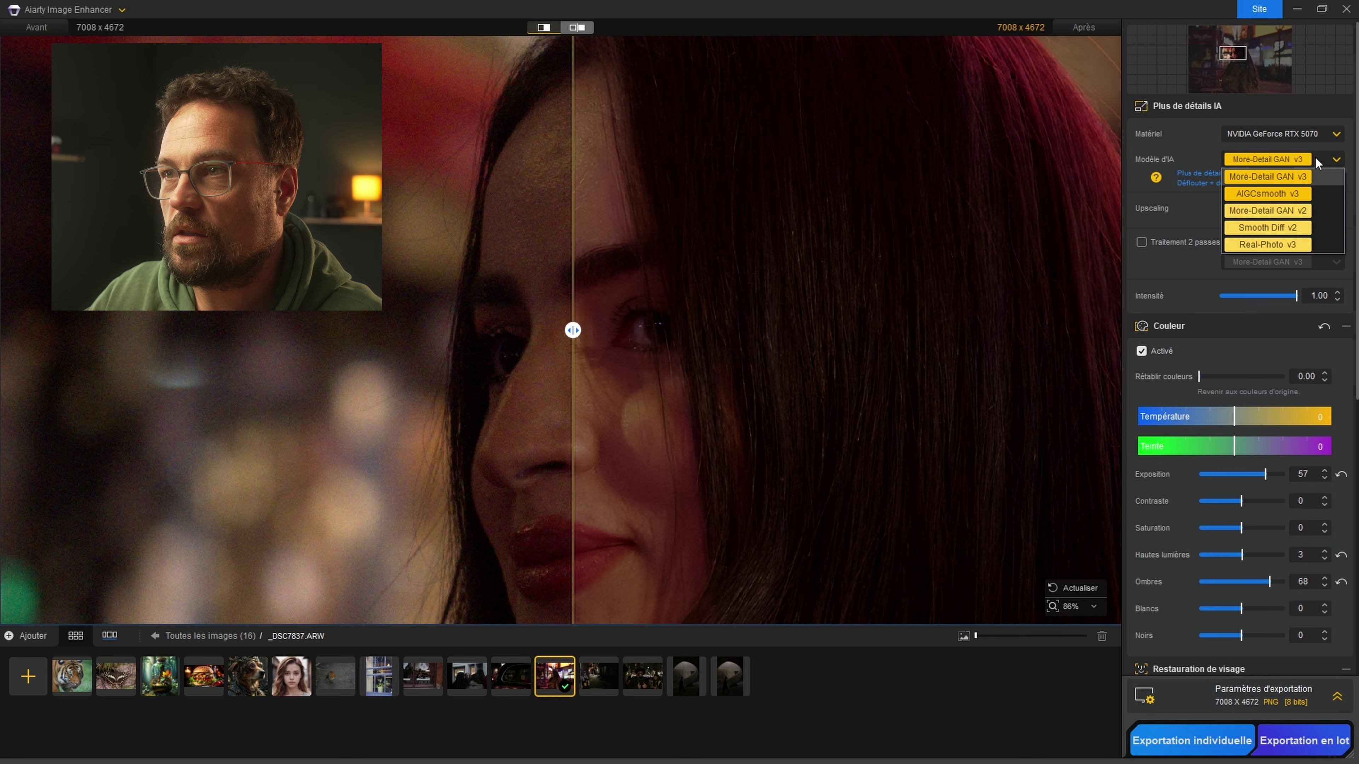
{"action": "left_click", "coordinate": [1291, 191]}
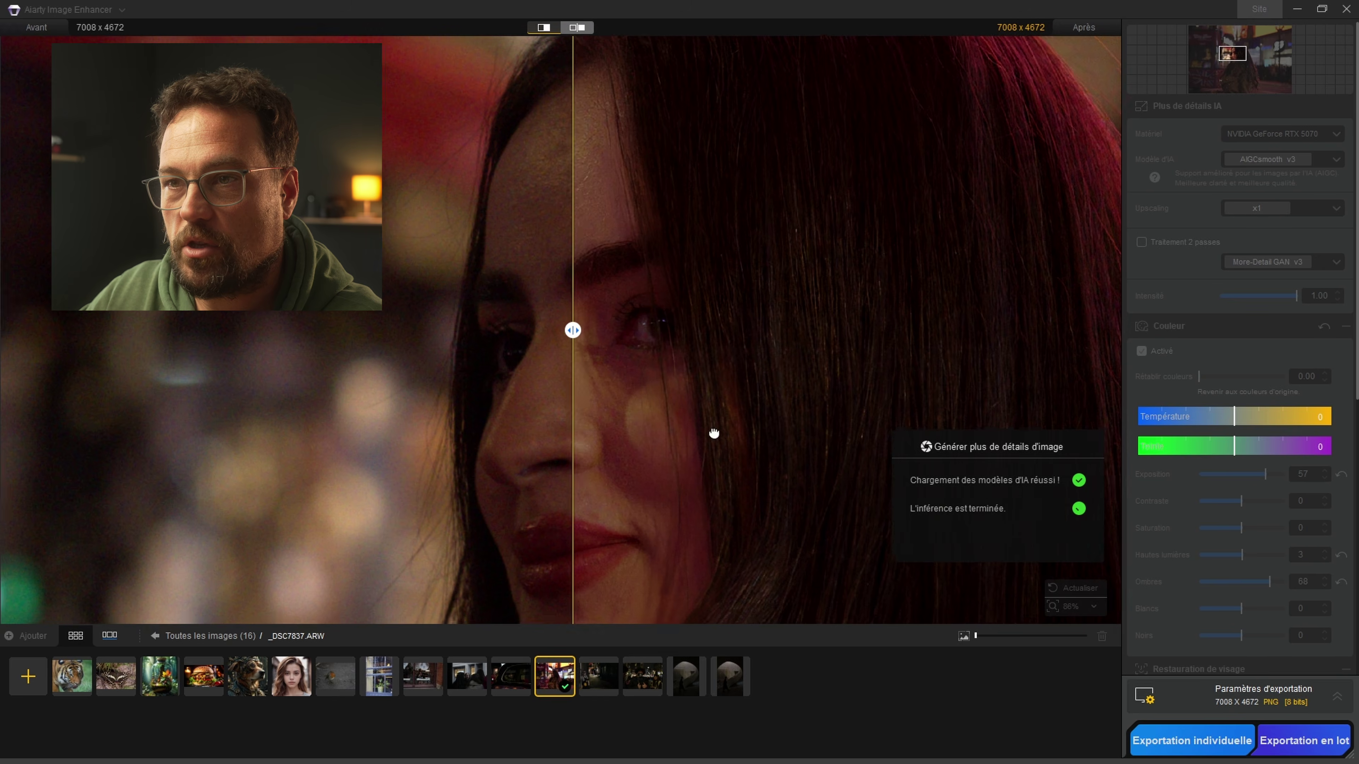
{"action": "scroll", "coordinate": [700, 369], "scroll_direction": "up", "scroll_amount": 4}
{"action": "scroll", "coordinate": [702, 357], "scroll_direction": "down", "scroll_amount": 5}
{"action": "left_click_drag", "start_coordinate": [573, 330], "coordinate": [405, 358]}
- Switch the AI model back to More-Detail GAN v3 and recheck the face against the original
{"action": "left_click", "coordinate": [1310, 160]}
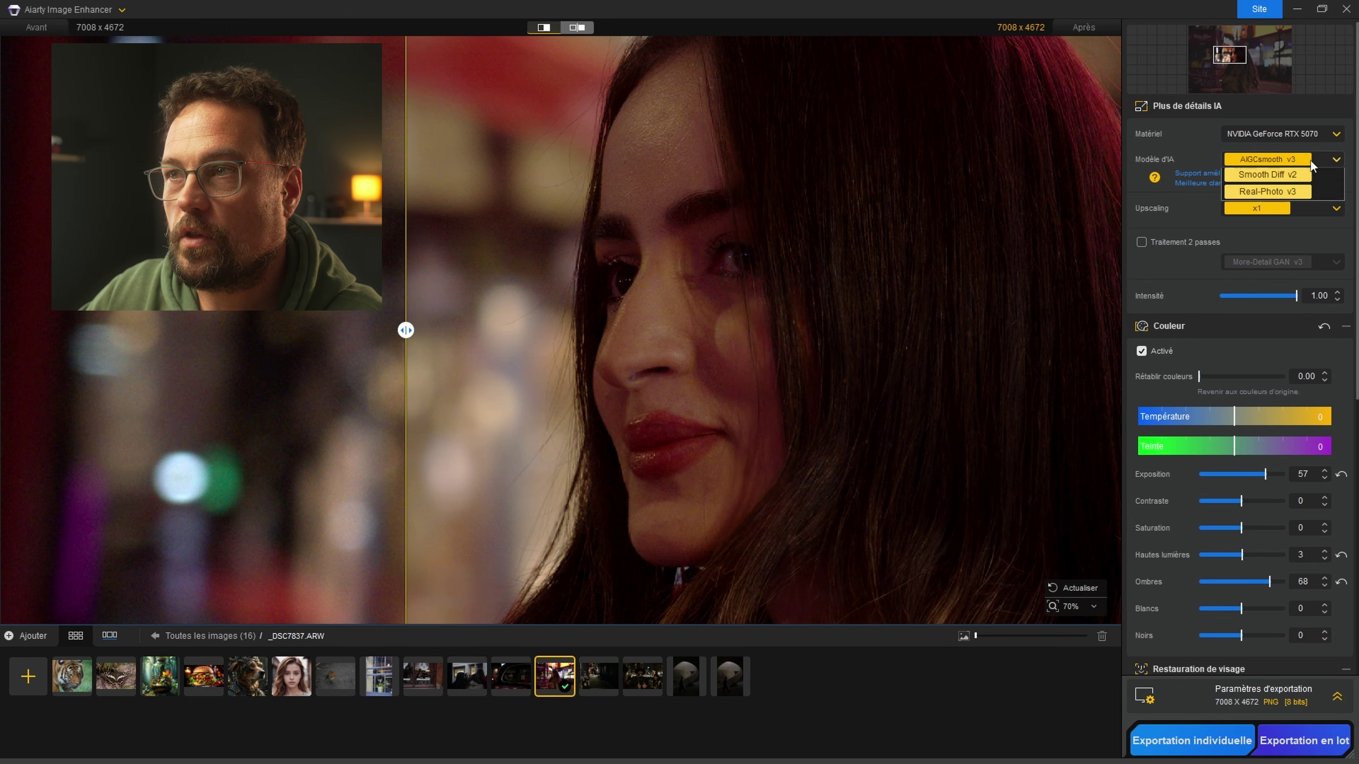
{"action": "left_click", "coordinate": [1289, 181]}
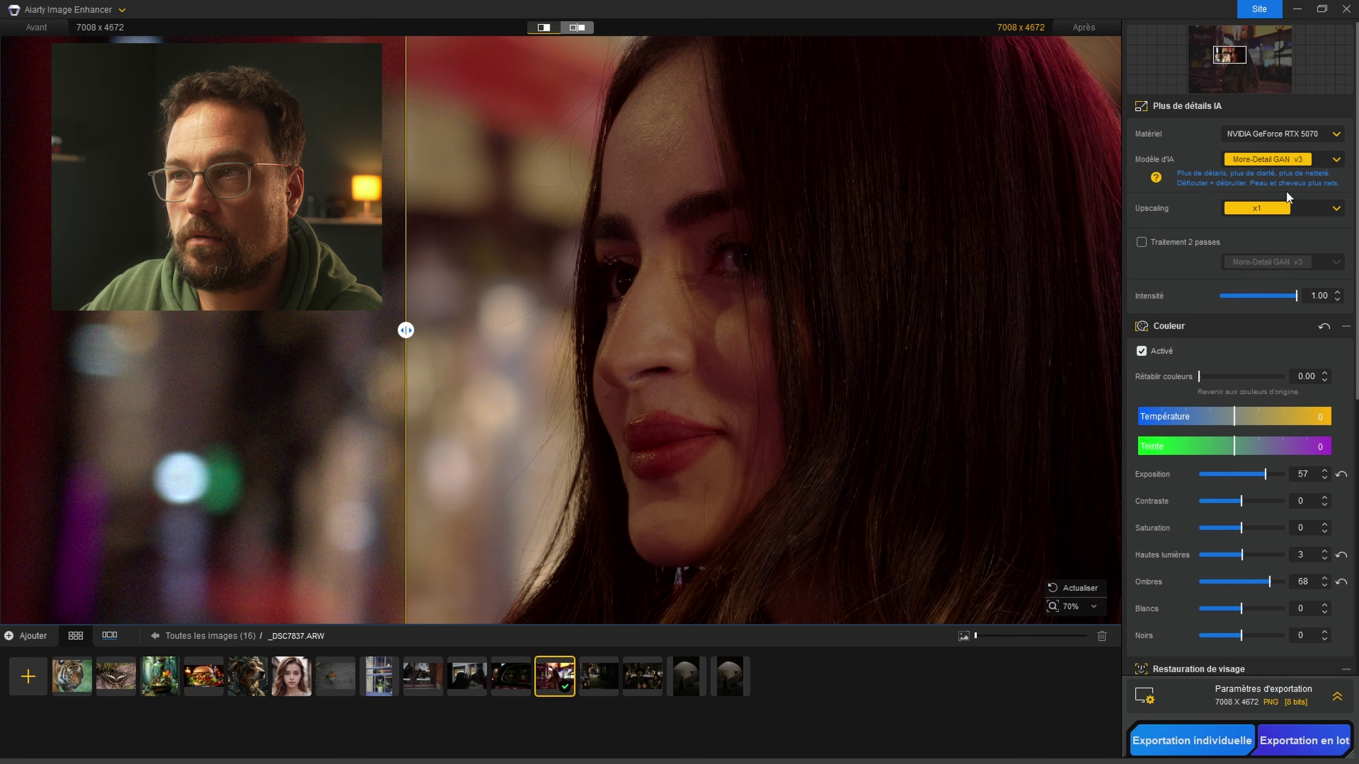
{"action": "left_click", "coordinate": [1286, 159]}
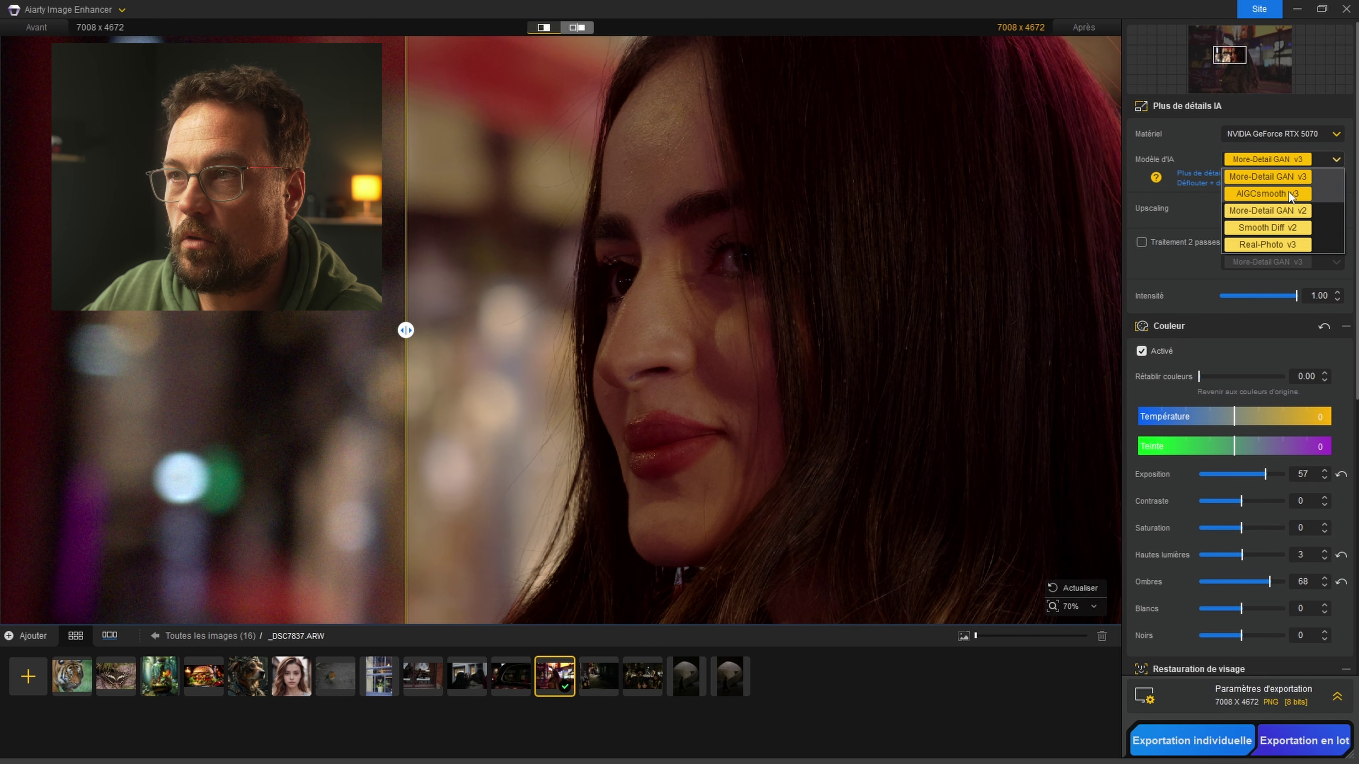
{"action": "left_click", "coordinate": [1287, 192]}
{"action": "left_click_drag", "start_coordinate": [405, 330], "coordinate": [464, 330]}
{"action": "scroll", "coordinate": [719, 342], "scroll_direction": "up", "scroll_amount": 5}
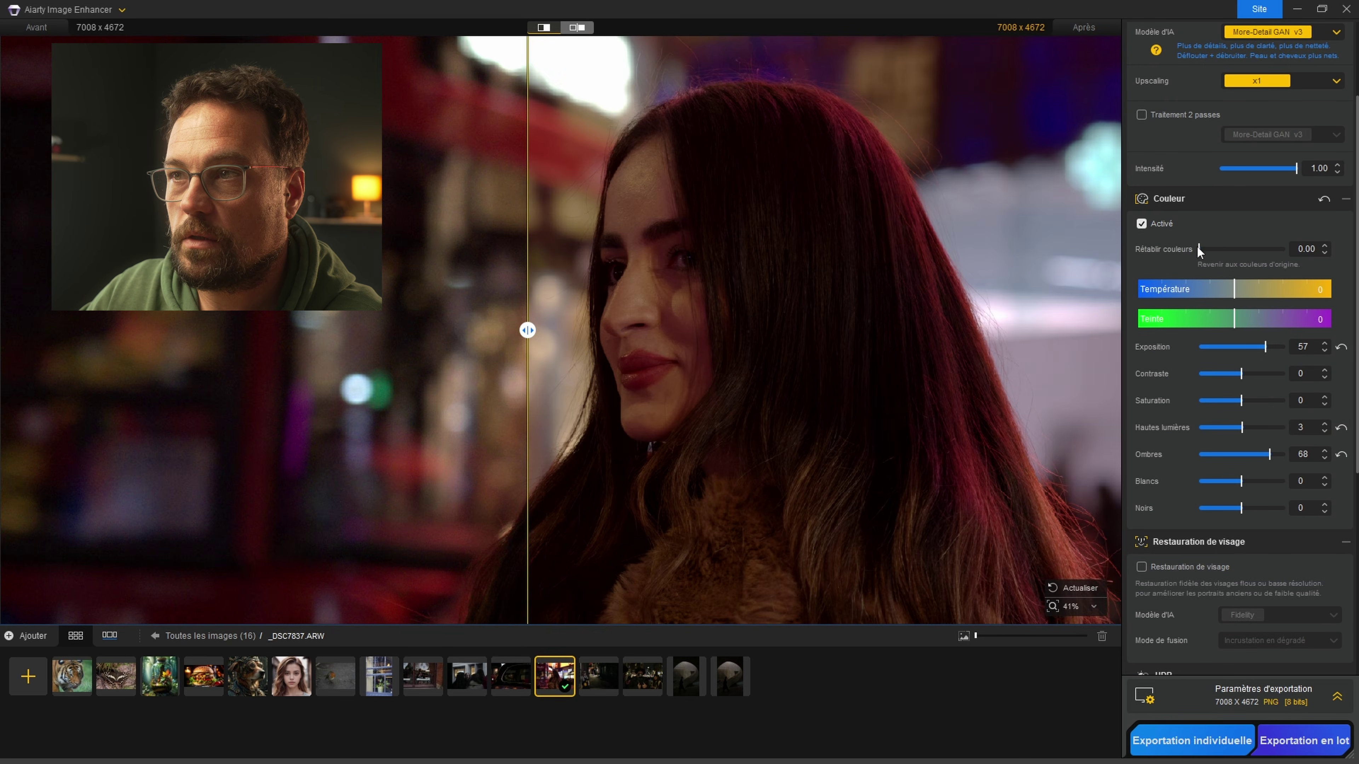
- Test Rétablir couleurs at 1.00 on the woman's face and return it to 0.00
{"action": "left_click_drag", "start_coordinate": [1198, 247], "coordinate": [1304, 262]}
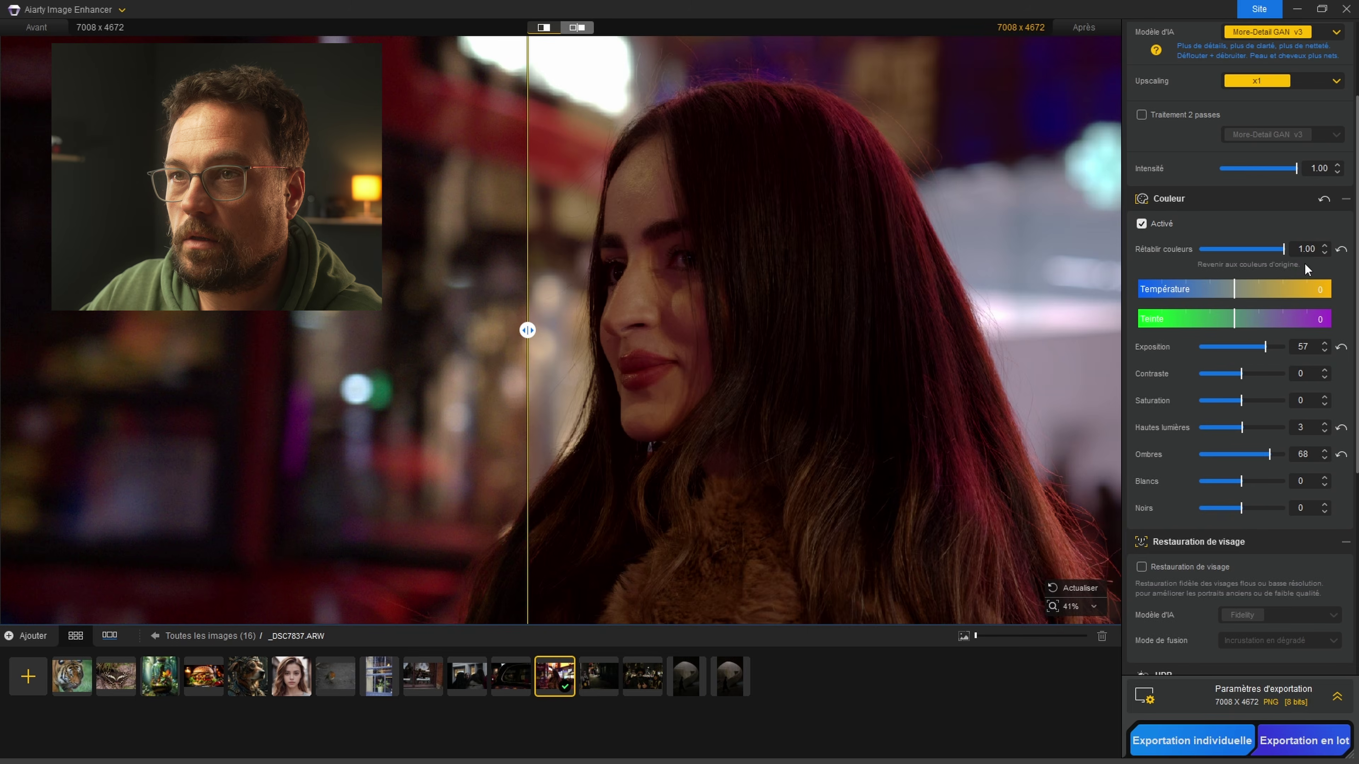
{"action": "scroll", "coordinate": [637, 282], "scroll_direction": "up", "scroll_amount": 5}
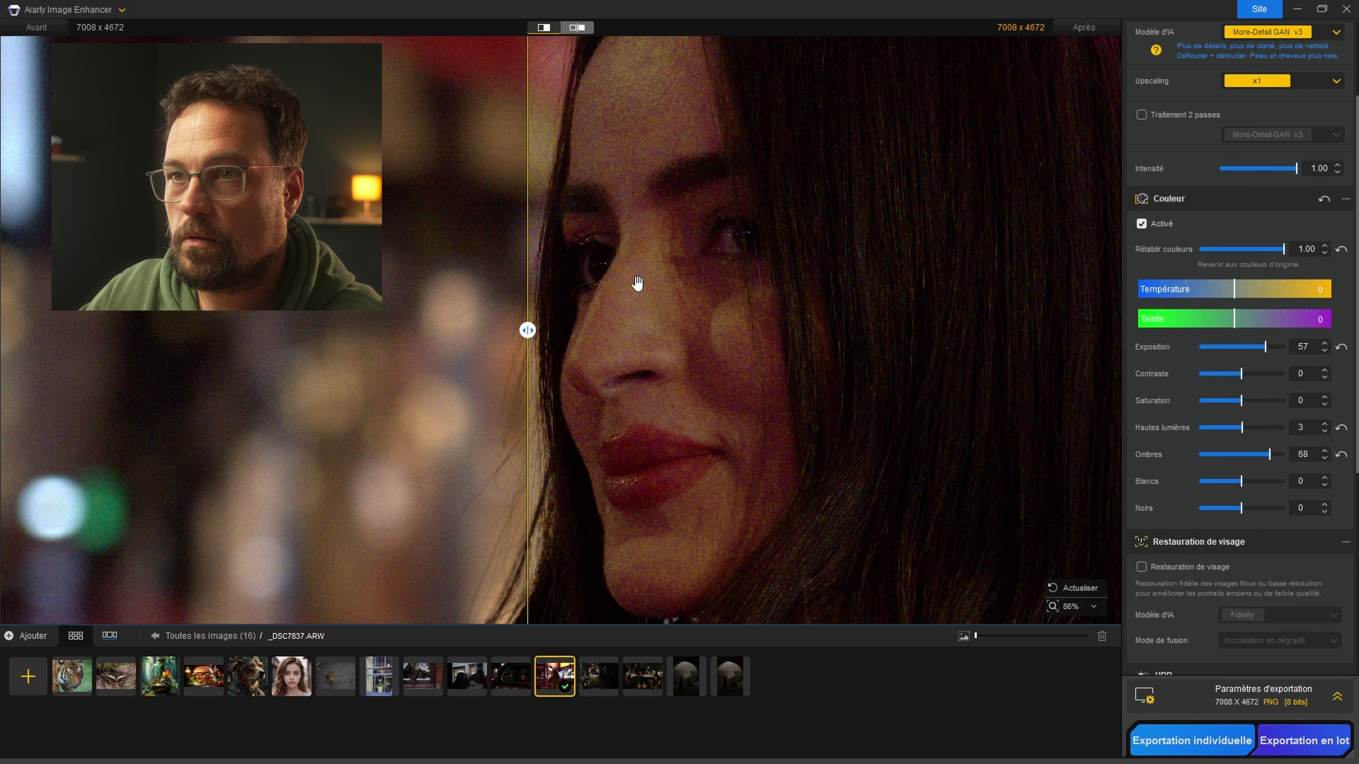
{"action": "left_click_drag", "start_coordinate": [528, 330], "coordinate": [460, 357]}
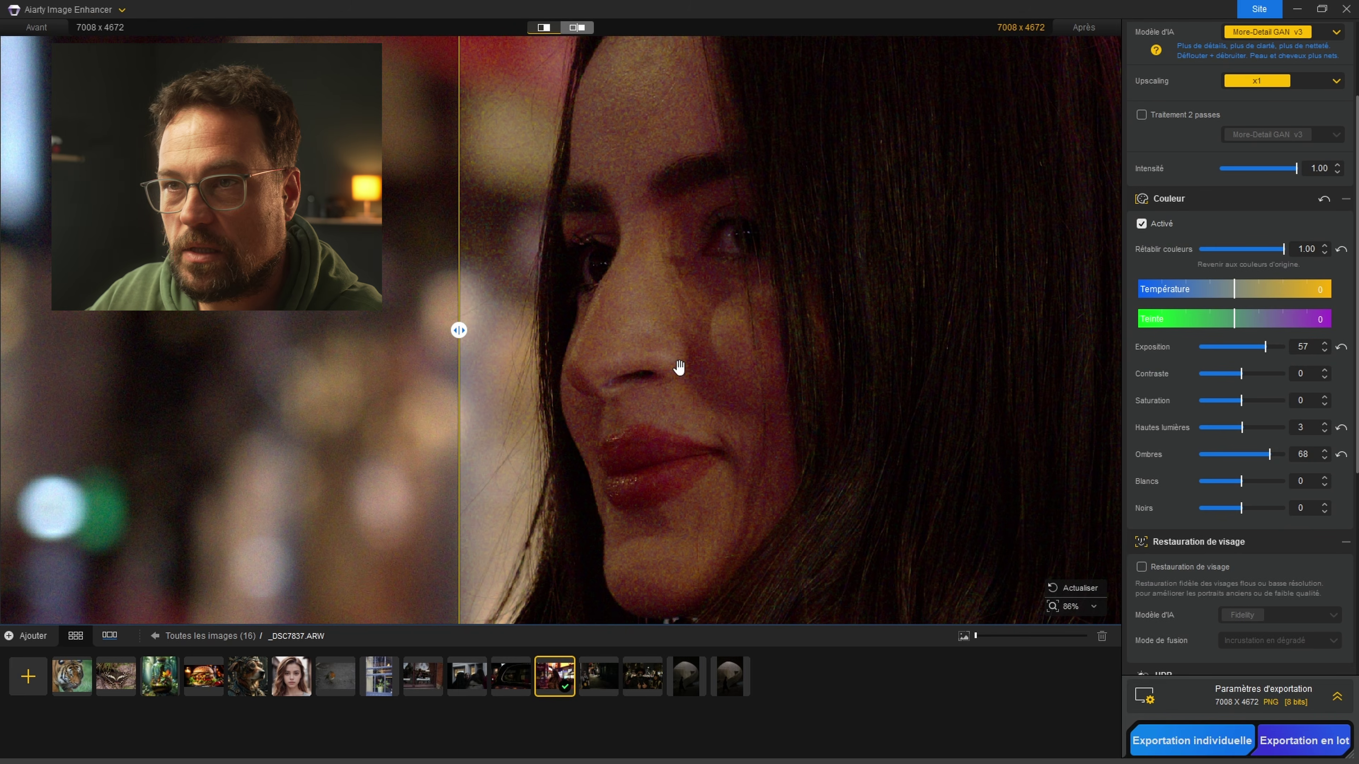
{"action": "left_click_drag", "start_coordinate": [1283, 249], "coordinate": [1097, 259]}
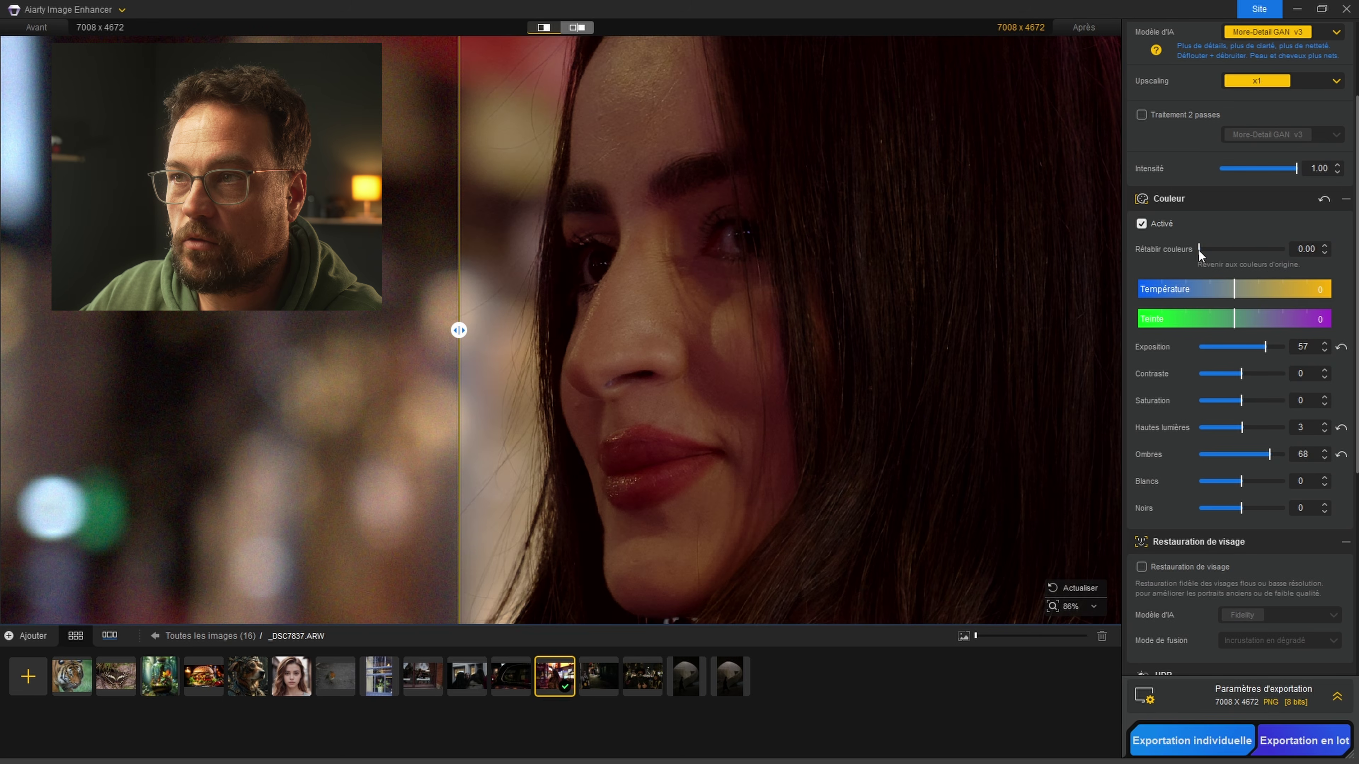
- Try Rétablir couleurs at 0.27, 0.38 and 0.51 while checking the nose and lips, and bring it back to 0.00
{"action": "left_click_drag", "start_coordinate": [1197, 249], "coordinate": [1221, 250]}
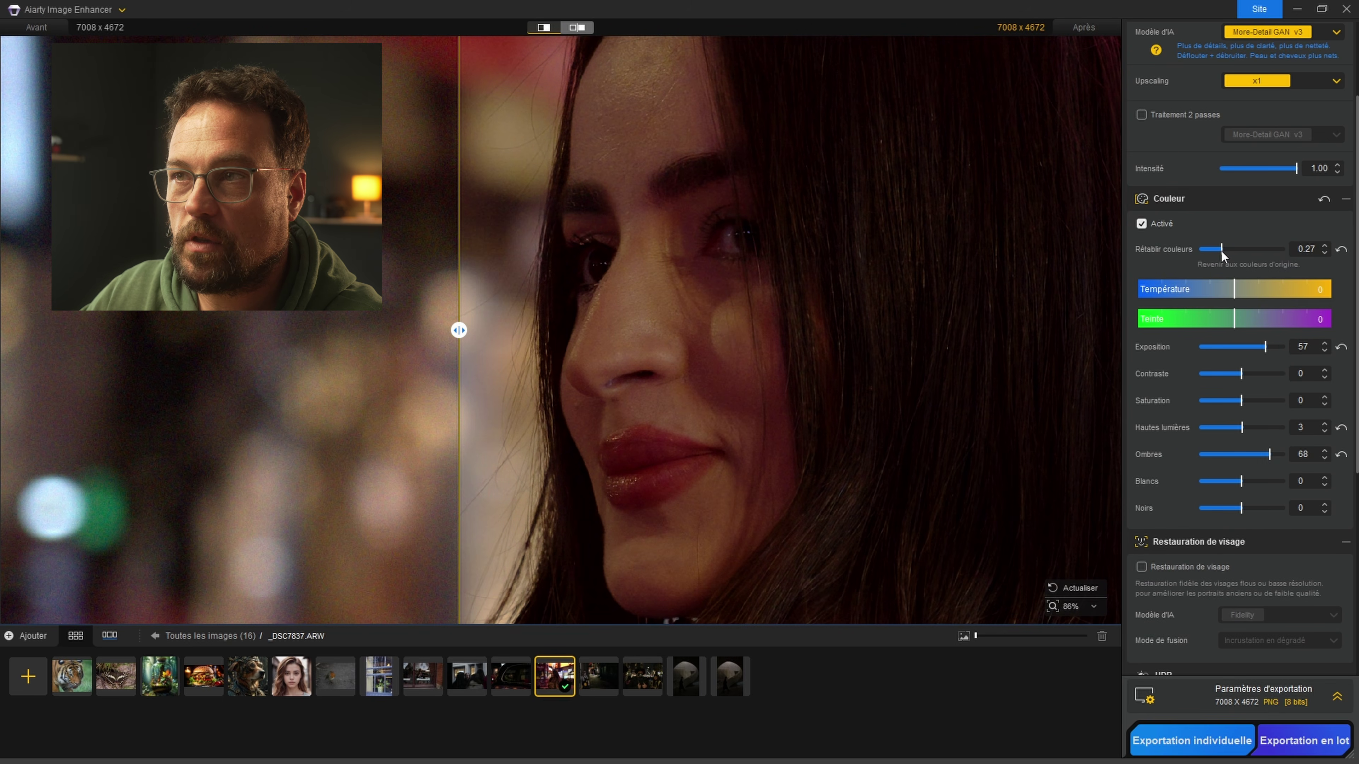
{"action": "scroll", "coordinate": [507, 278], "scroll_direction": "up", "scroll_amount": 3}
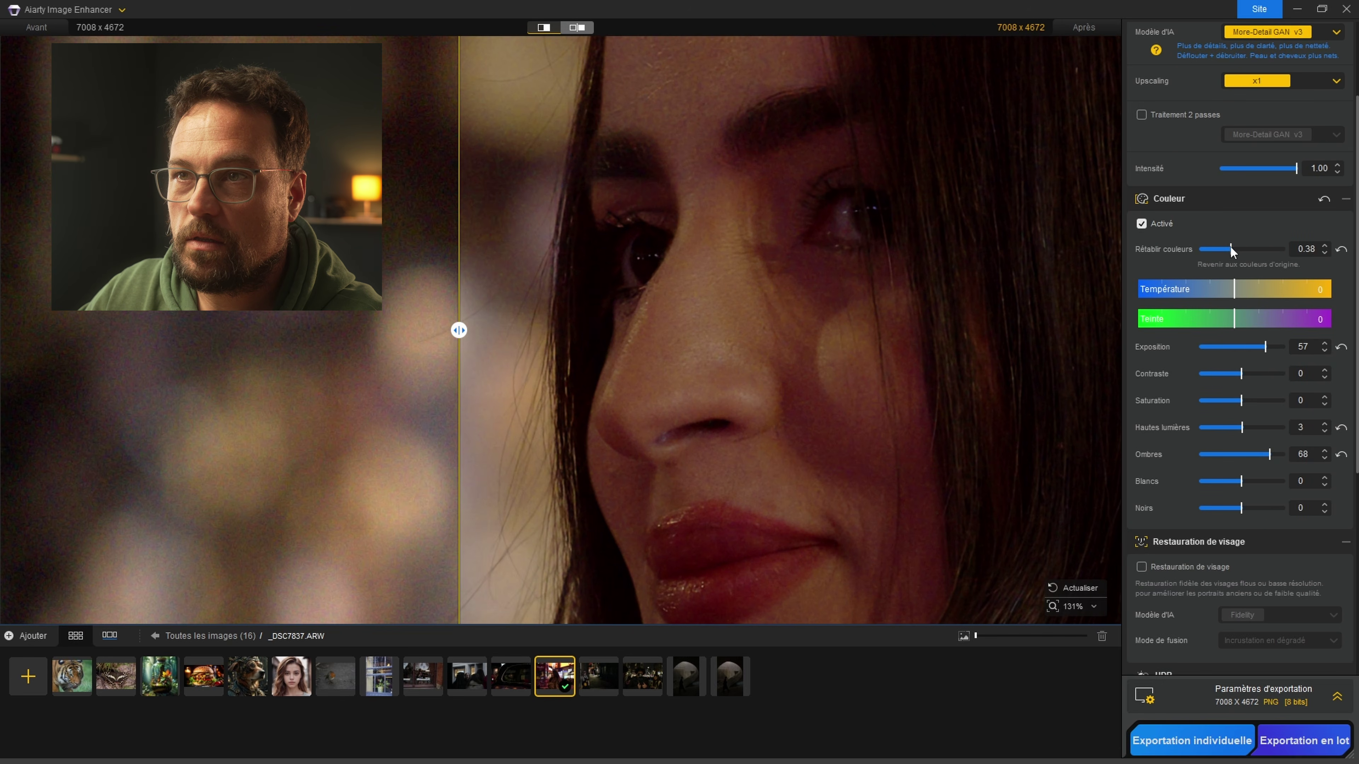
{"action": "left_click_drag", "start_coordinate": [734, 411], "coordinate": [696, 234]}
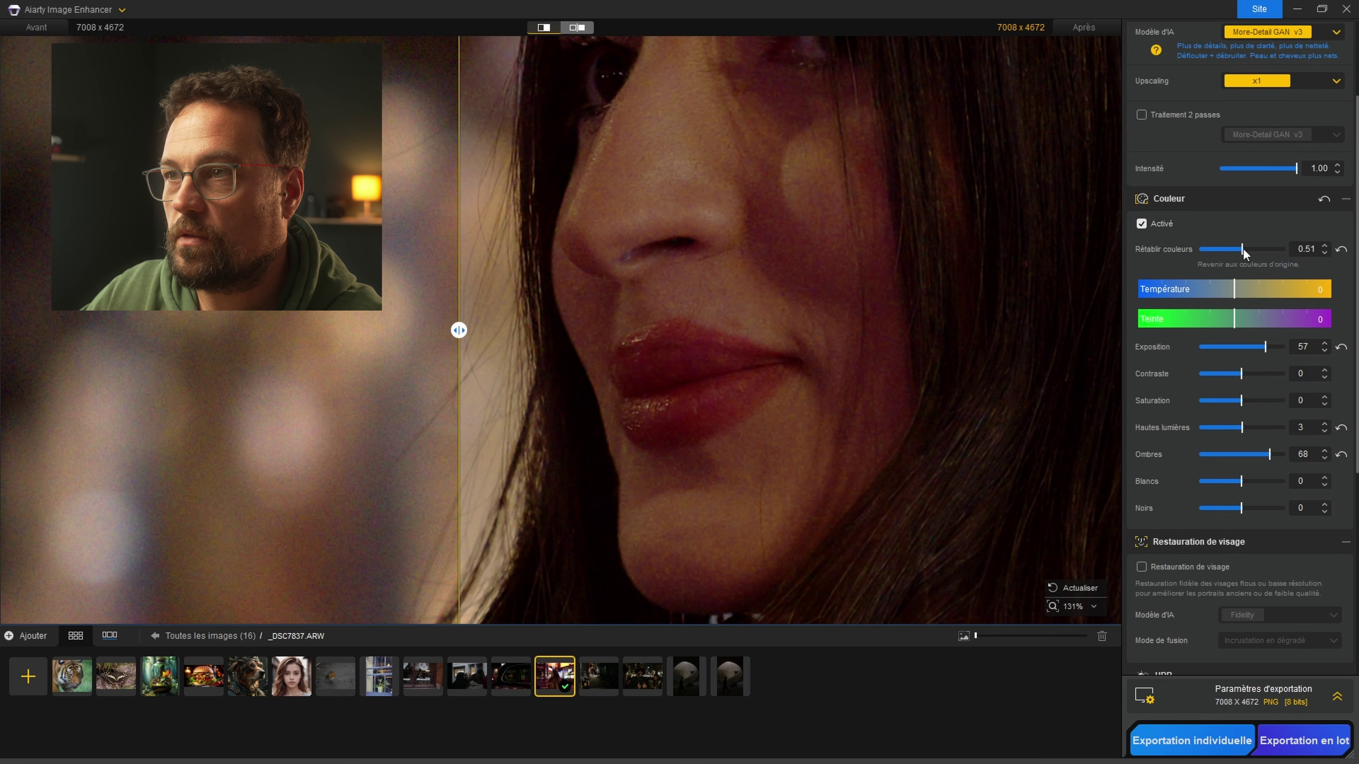
{"action": "left_click_drag", "start_coordinate": [1242, 249], "coordinate": [1107, 251]}
{"action": "left_click_drag", "start_coordinate": [737, 349], "coordinate": [832, 435]}
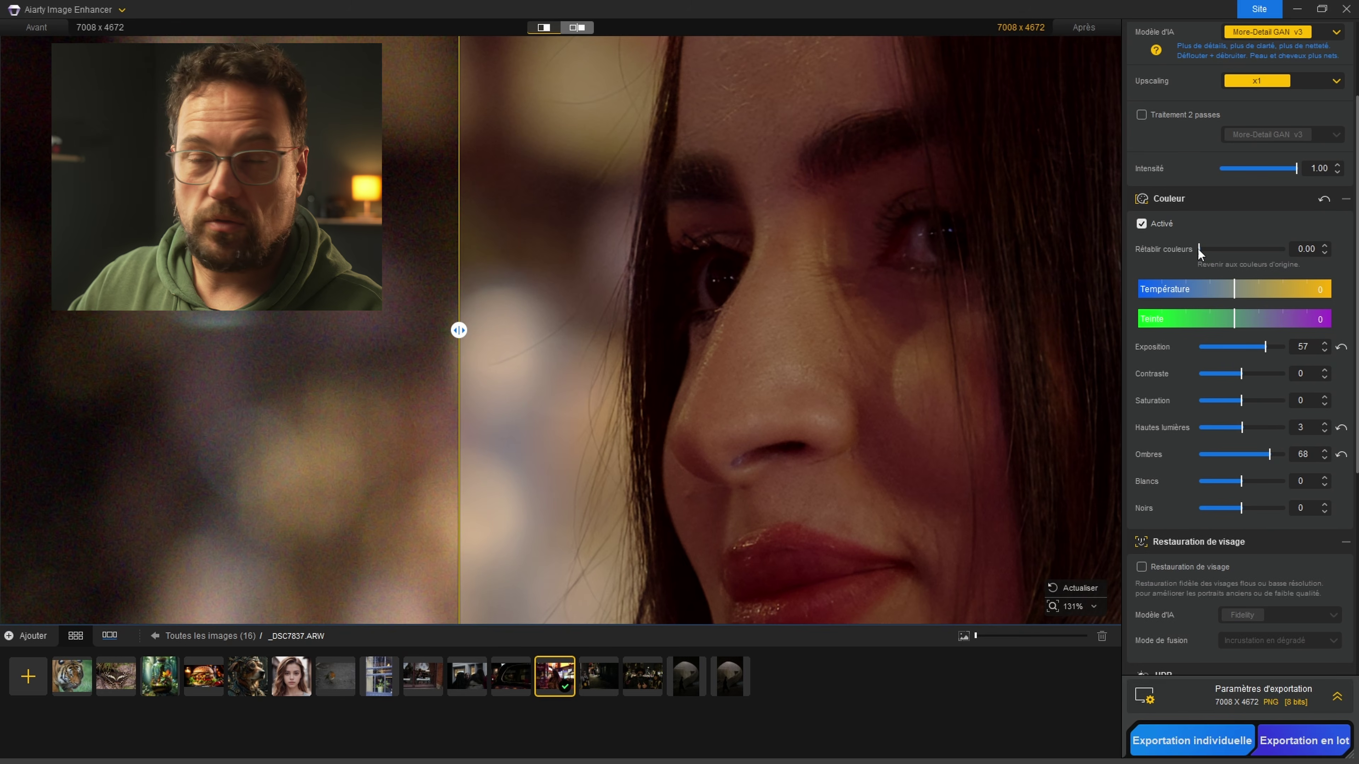
- Raise Rétablir couleurs to 1.00 again, compare the face with the original, and reset the adjustment to 0.00
{"action": "left_click_drag", "start_coordinate": [1198, 248], "coordinate": [1308, 250]}
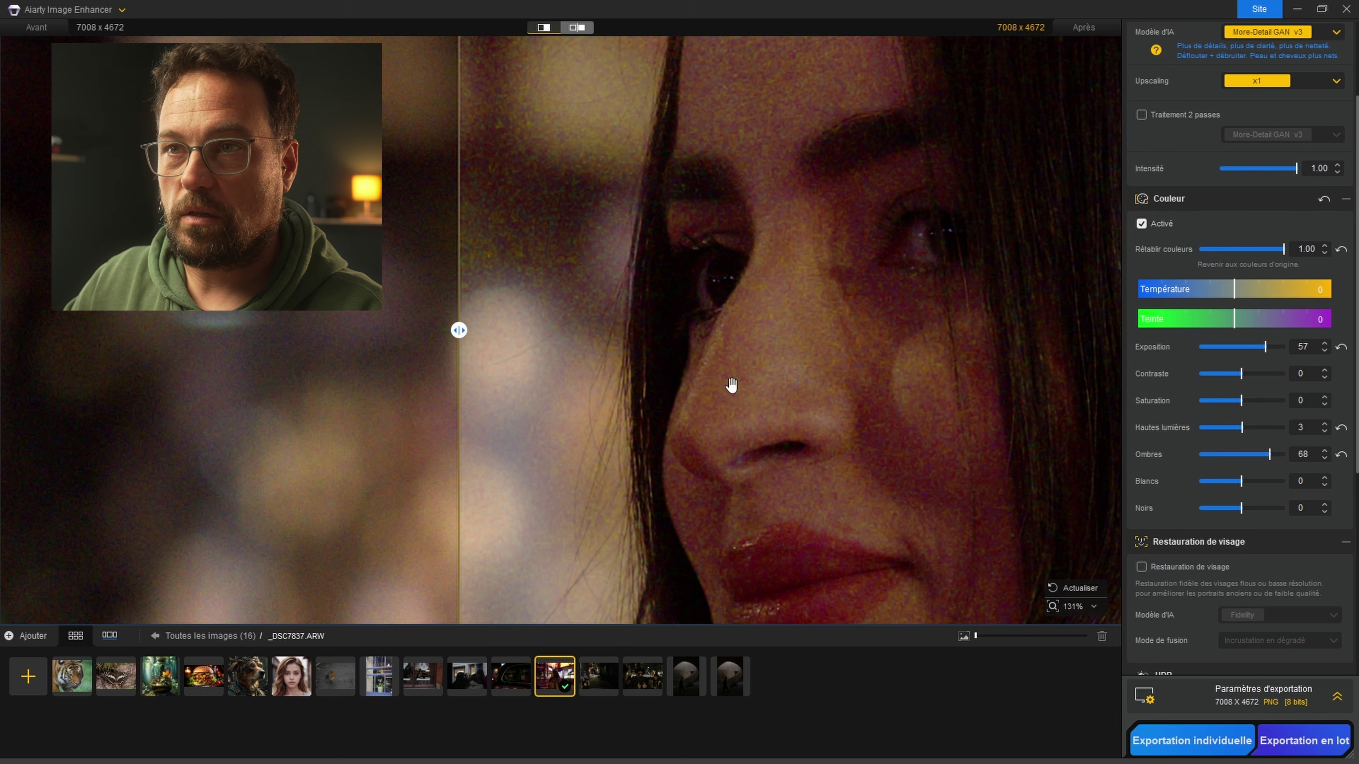
{"action": "left_click_drag", "start_coordinate": [459, 330], "coordinate": [531, 343]}
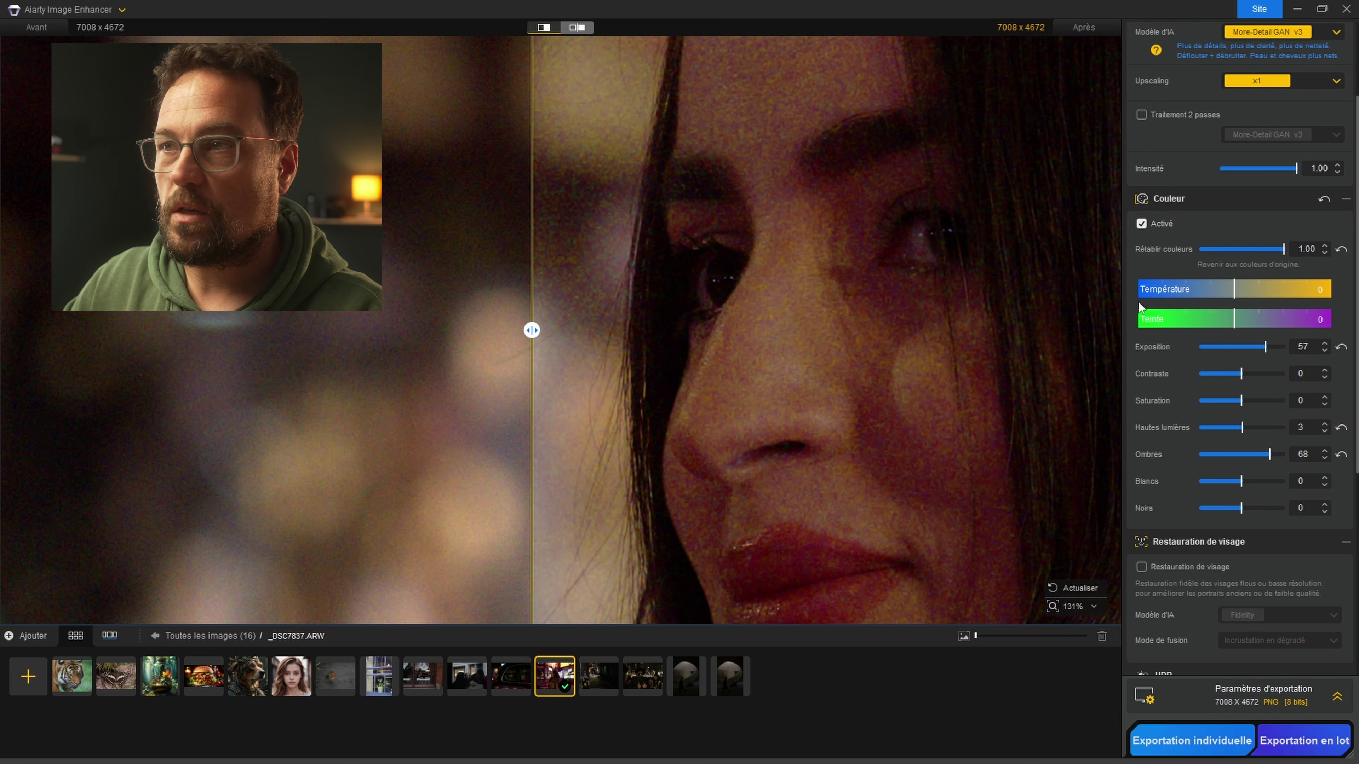
{"action": "double_click", "coordinate": [1283, 249]}
- Compare the original and enhanced versions around the face and background with Rétablir couleurs at 0.00
{"action": "scroll", "coordinate": [1265, 464], "scroll_direction": "down", "scroll_amount": 3}
{"action": "scroll", "coordinate": [1263, 458], "scroll_direction": "up", "scroll_amount": 3}
{"action": "left_click_drag", "start_coordinate": [532, 330], "coordinate": [867, 342]}
{"action": "scroll", "coordinate": [824, 345], "scroll_direction": "down", "scroll_amount": 4}
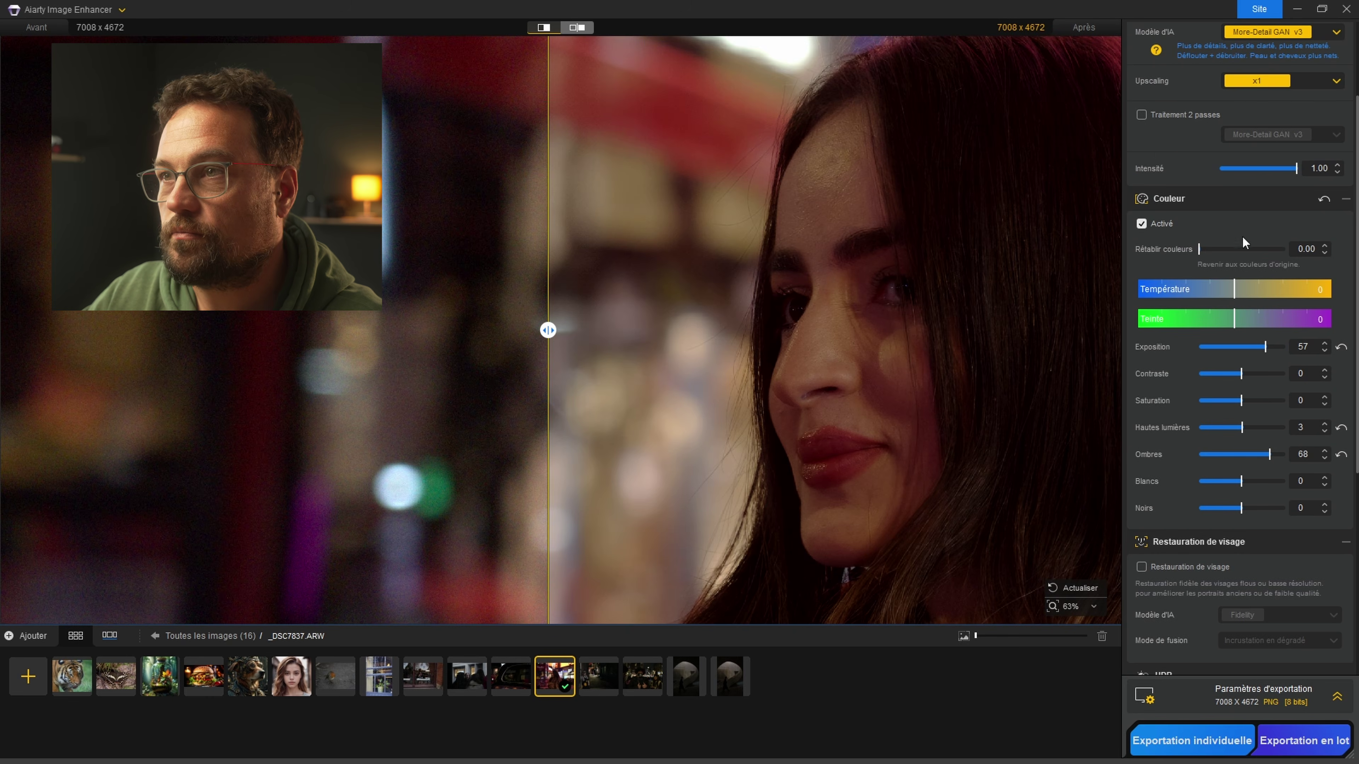
{"action": "scroll", "coordinate": [1245, 271], "scroll_direction": "up", "scroll_amount": 3}
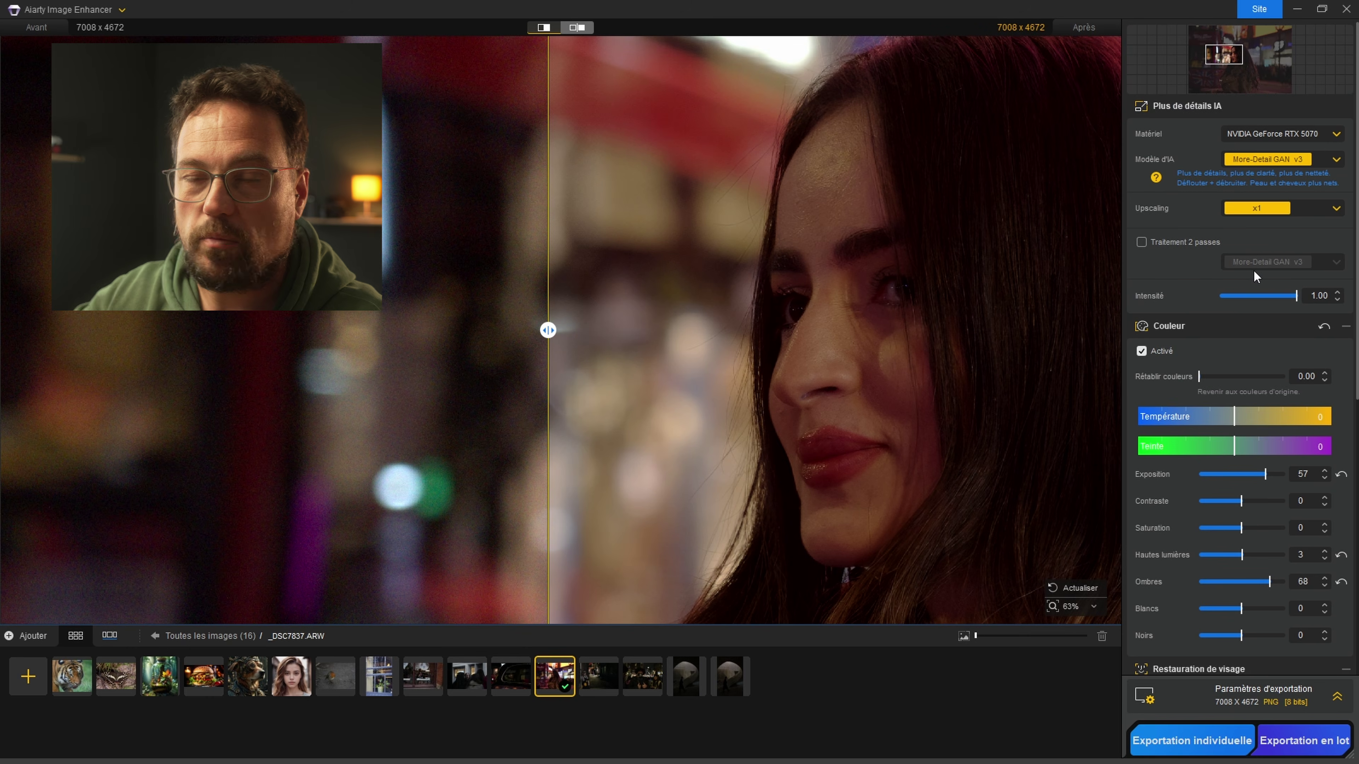
{"action": "left_click_drag", "start_coordinate": [894, 316], "coordinate": [704, 267]}
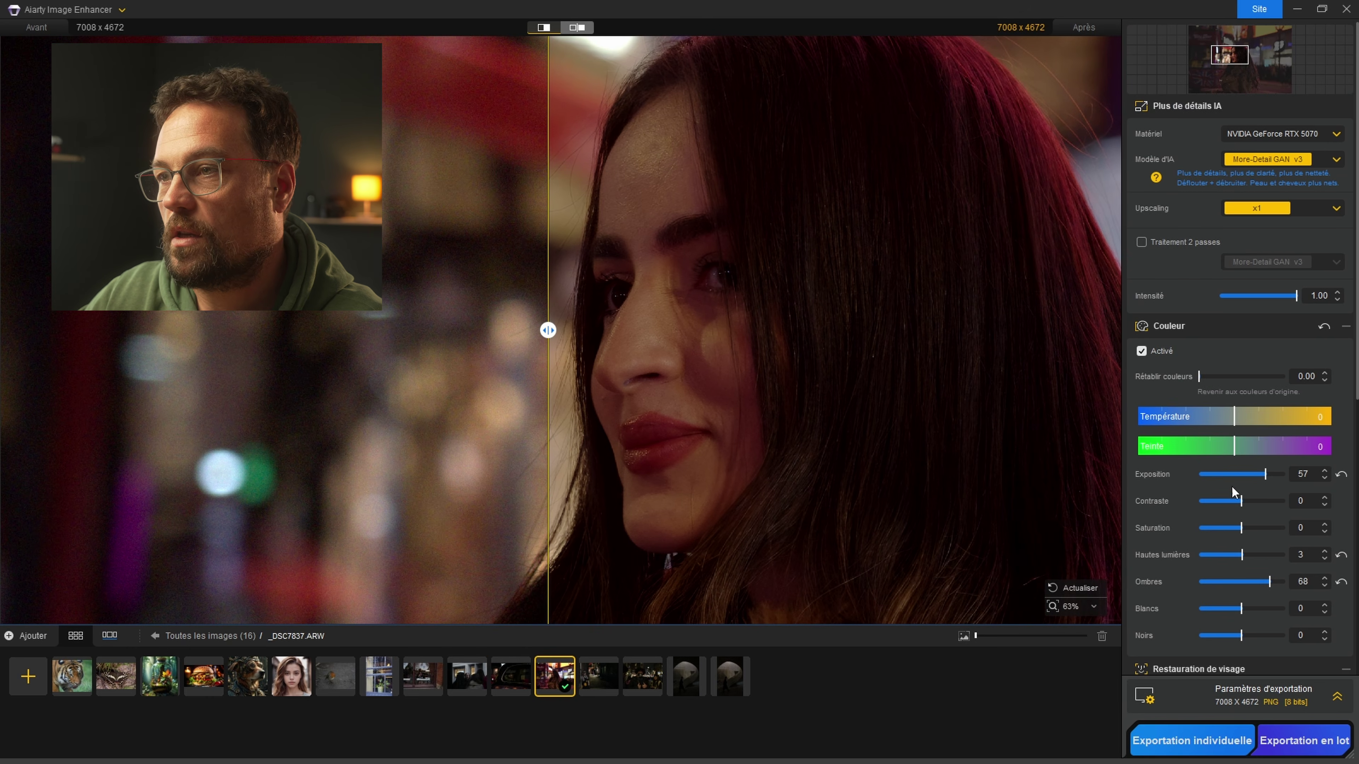
{"action": "scroll", "coordinate": [746, 360], "scroll_direction": "down", "scroll_amount": 5}
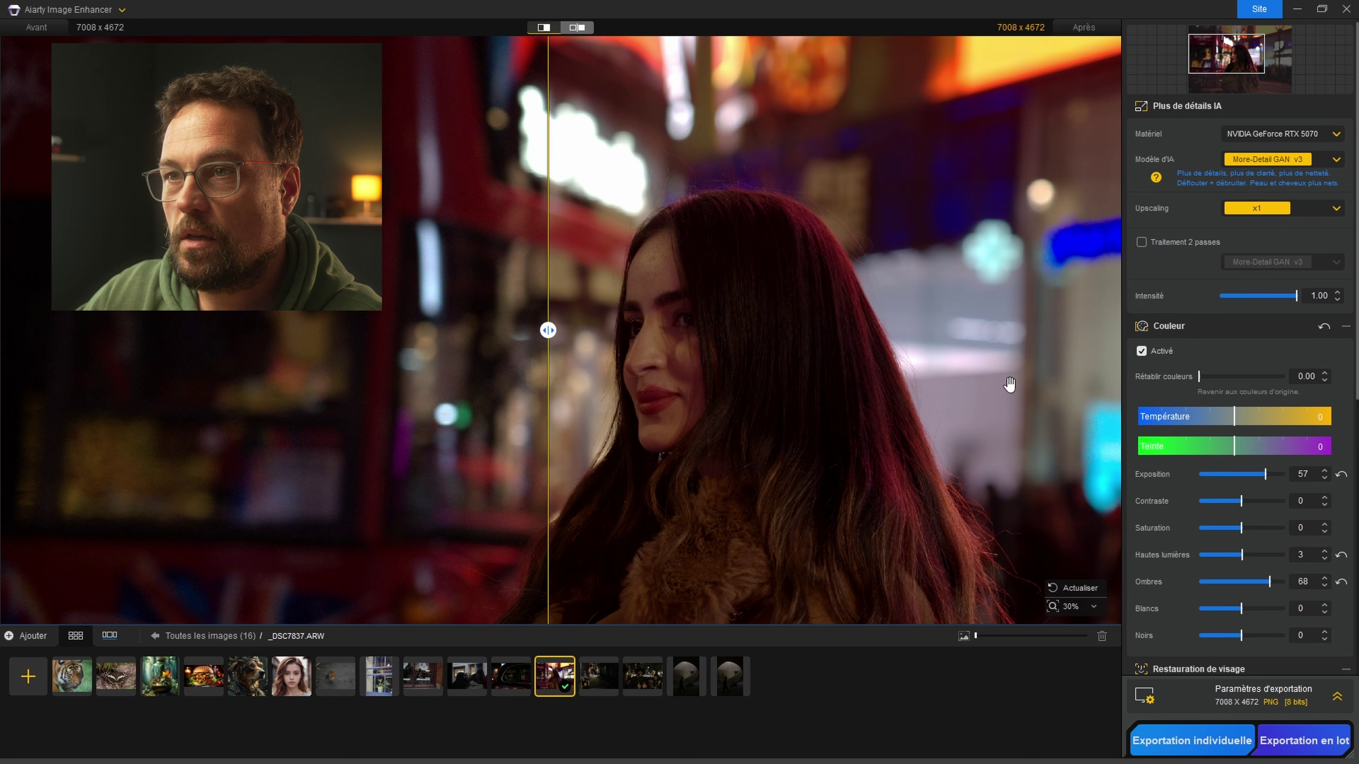
- Enable Traitement 2 passes with More-Detail GAN v3 and inspect the processed face up close
{"action": "left_click", "coordinate": [1141, 242]}
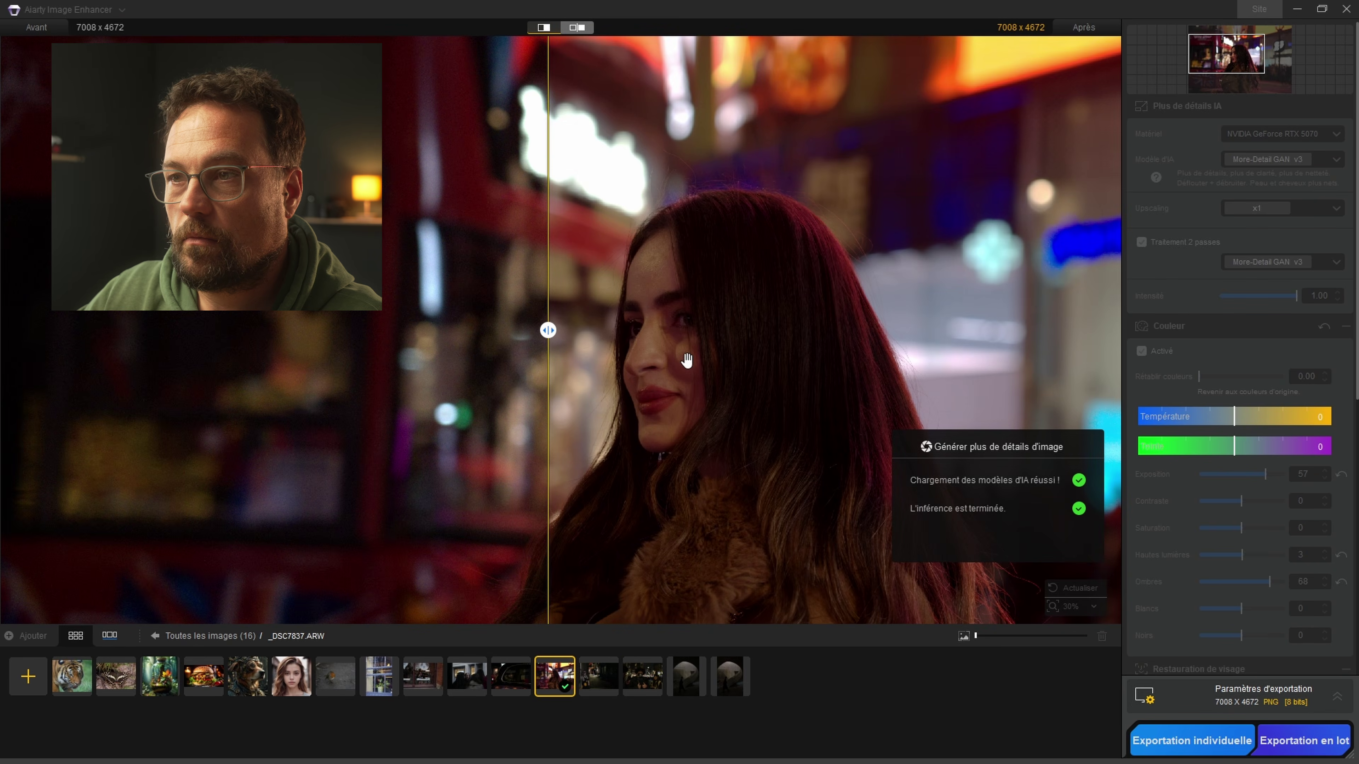
{"action": "scroll", "coordinate": [686, 359], "scroll_direction": "up", "scroll_amount": 4}
{"action": "left_click_drag", "start_coordinate": [547, 330], "coordinate": [454, 353]}
{"action": "scroll", "coordinate": [539, 349], "scroll_direction": "up", "scroll_amount": 4}
{"action": "scroll", "coordinate": [608, 345], "scroll_direction": "down", "scroll_amount": 2}
- Toggle Traitement 2 passes off and on to compare single-pass and two-pass results on the face
{"action": "left_click", "coordinate": [1142, 242]}
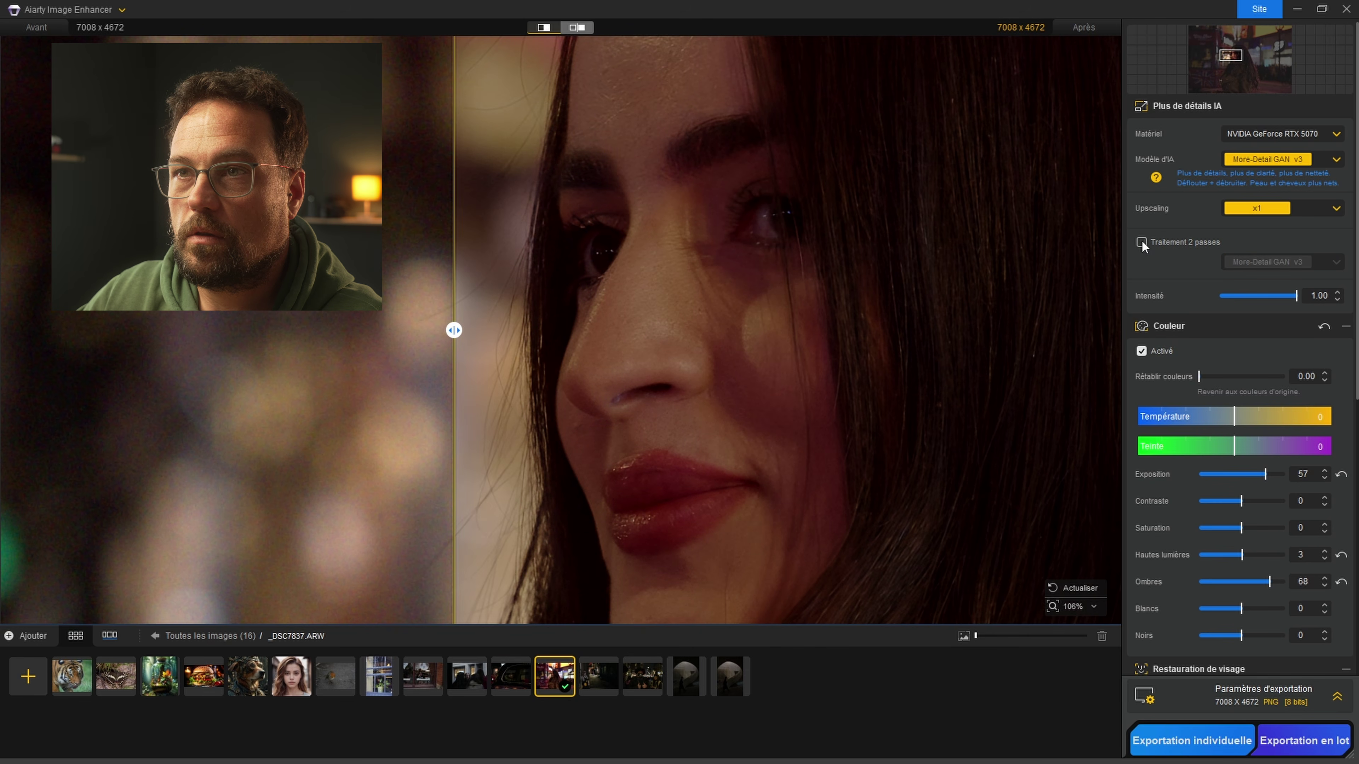
{"action": "left_click", "coordinate": [1142, 241]}
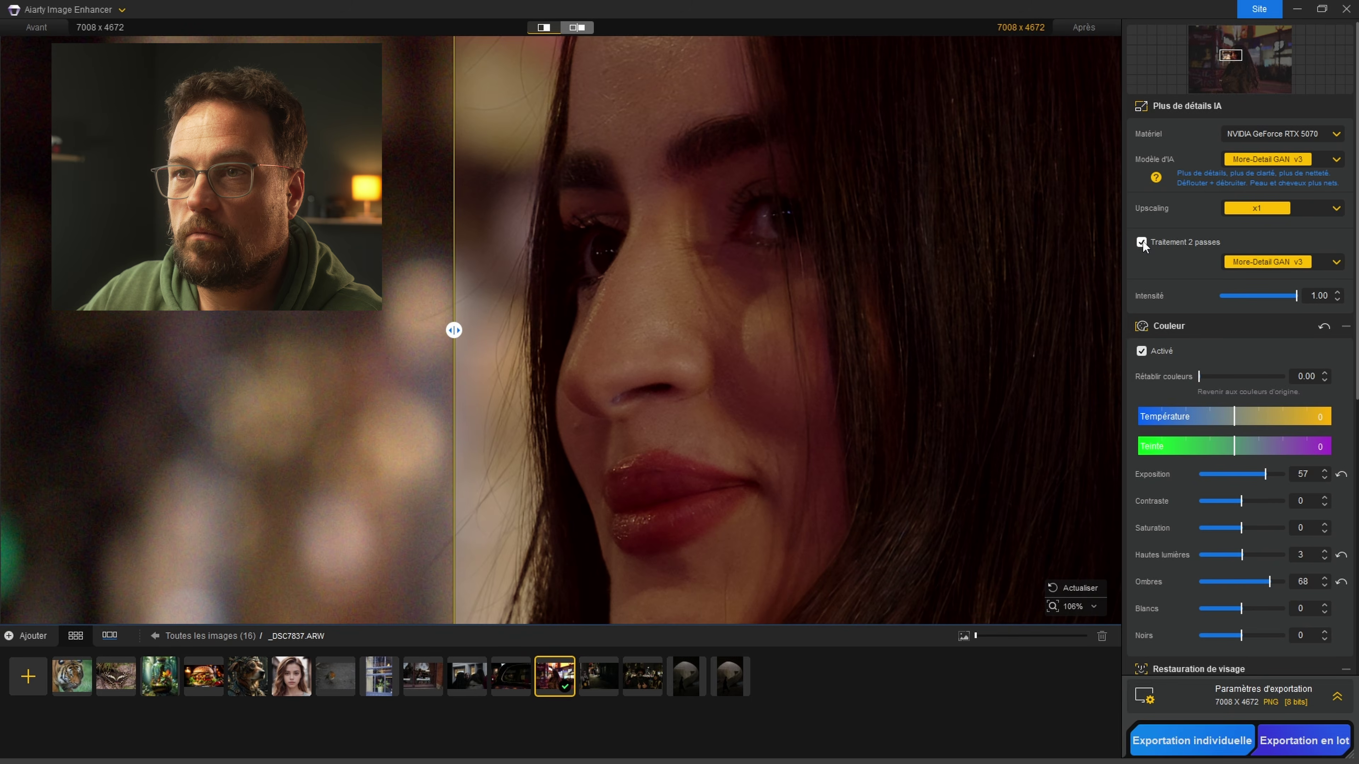
{"action": "left_click", "coordinate": [1143, 244]}
{"action": "left_click", "coordinate": [1143, 242]}
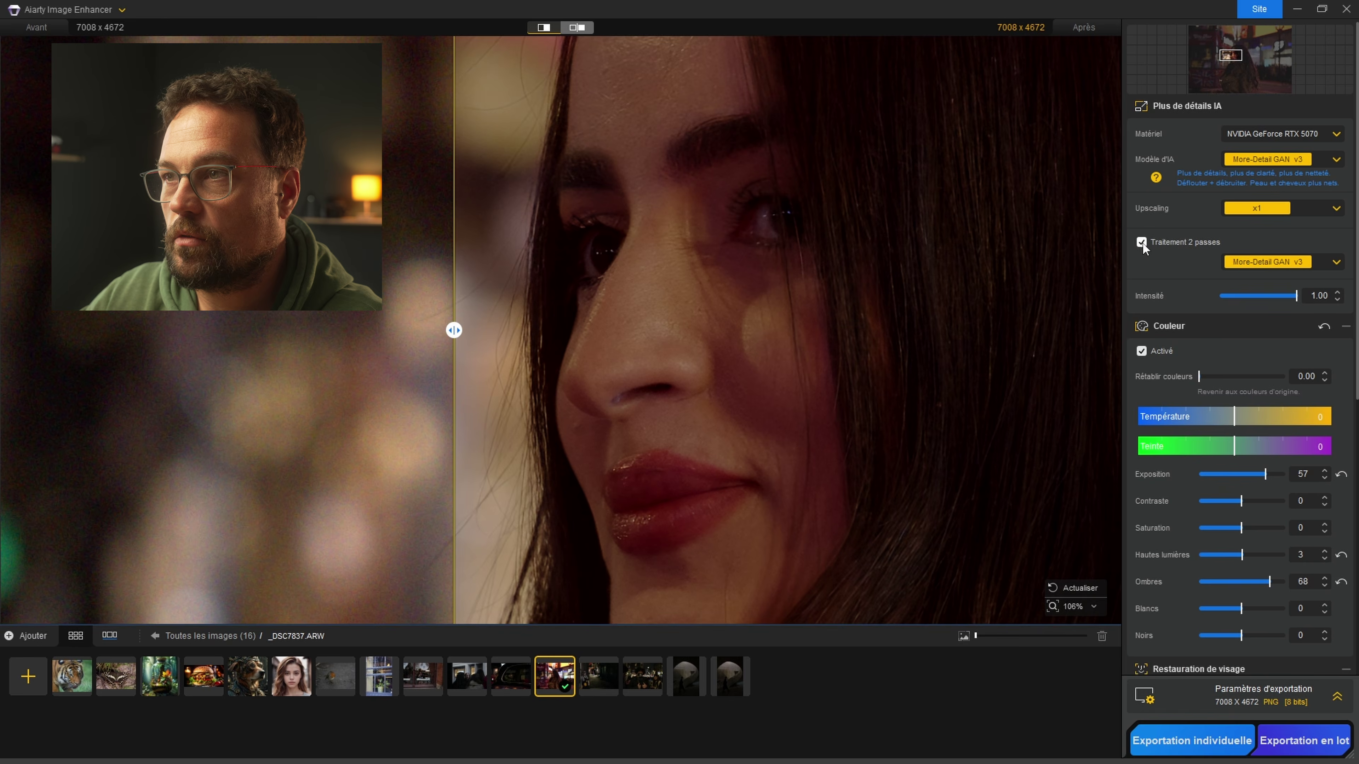
- Check the second-pass model choice and set the main AI model to Real-Photo v3
{"action": "left_click", "coordinate": [1286, 262]}
{"action": "left_click", "coordinate": [1293, 263]}
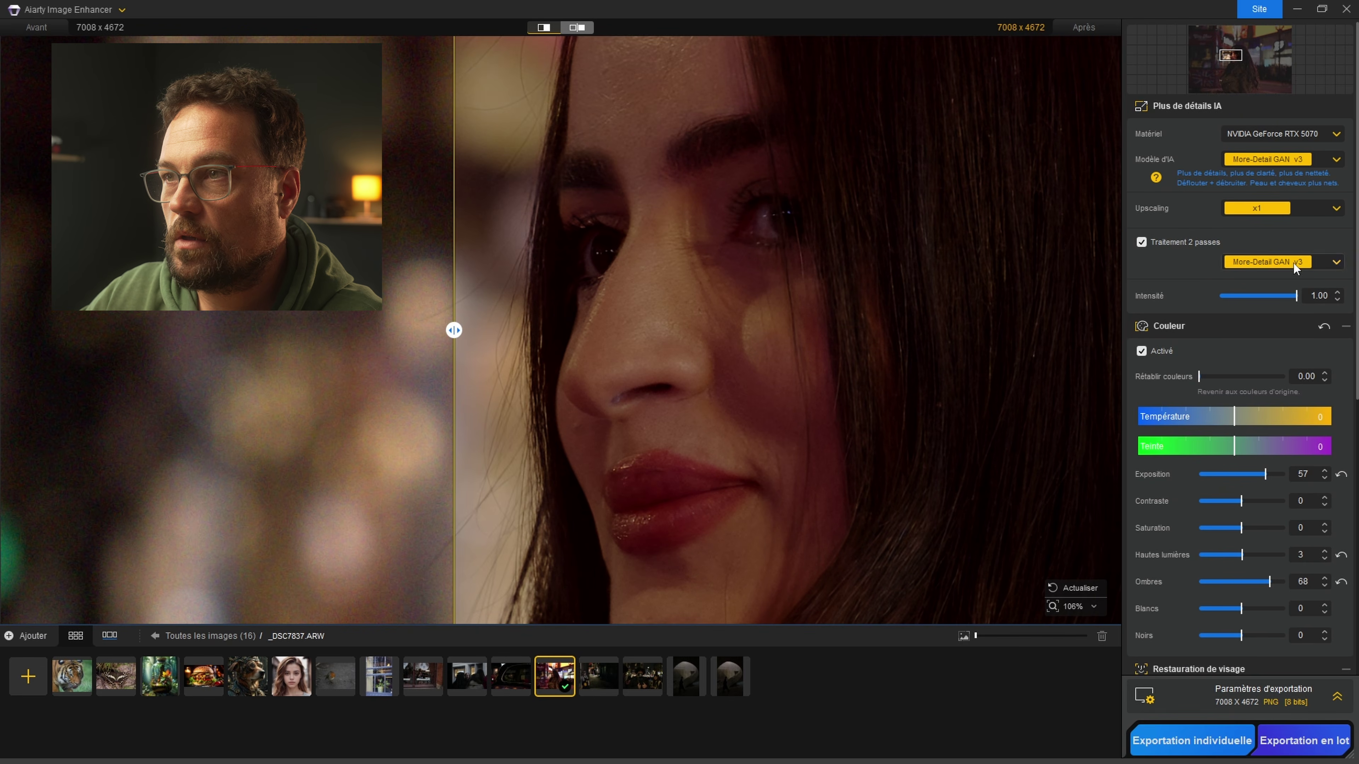
{"action": "left_click", "coordinate": [1306, 158]}
{"action": "left_click", "coordinate": [1269, 246]}
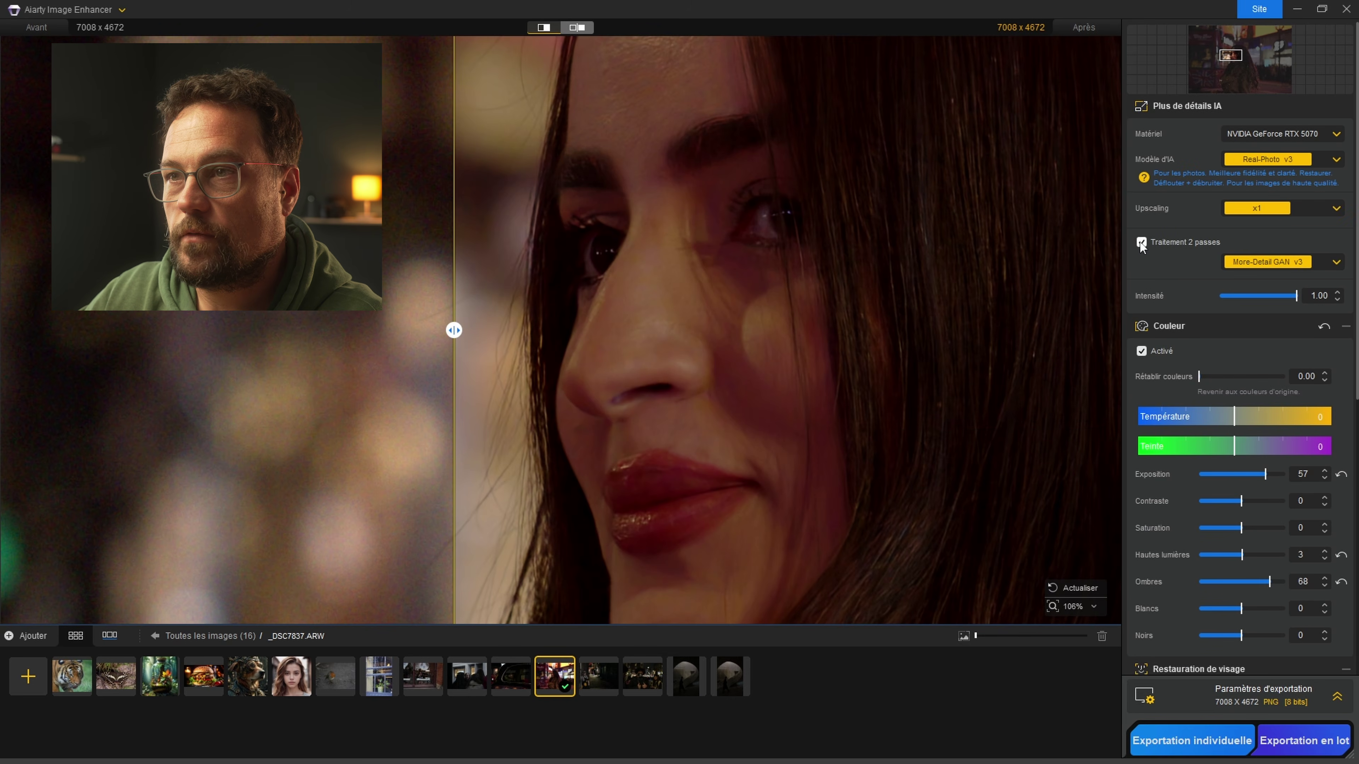
- Compare the Real-Photo v3 result with and without Traitement 2 passes on the eyes and nose, leaving the second pass enabled
{"action": "left_click", "coordinate": [1141, 242]}
{"action": "left_click", "coordinate": [1141, 242]}
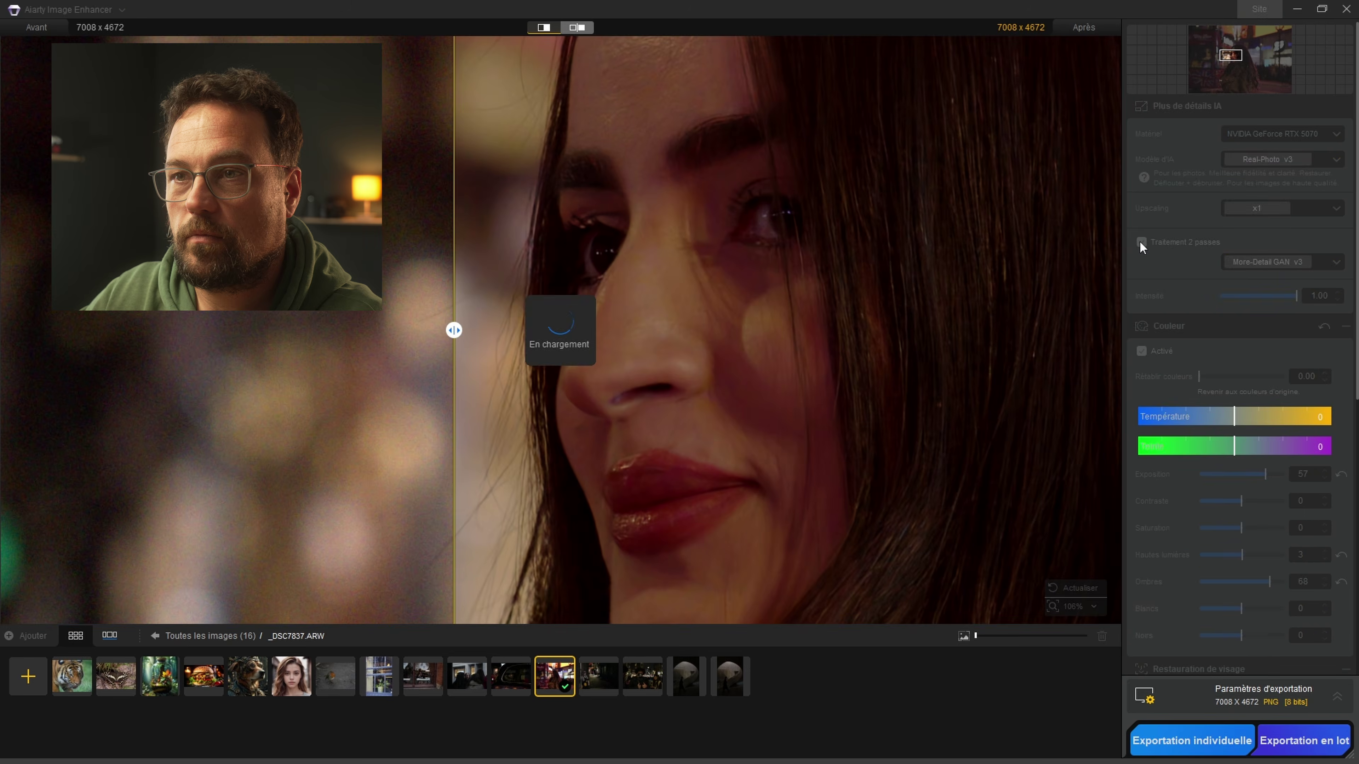
{"action": "scroll", "coordinate": [595, 353], "scroll_direction": "up", "scroll_amount": 3}
{"action": "left_click_drag", "start_coordinate": [595, 352], "coordinate": [723, 346]}
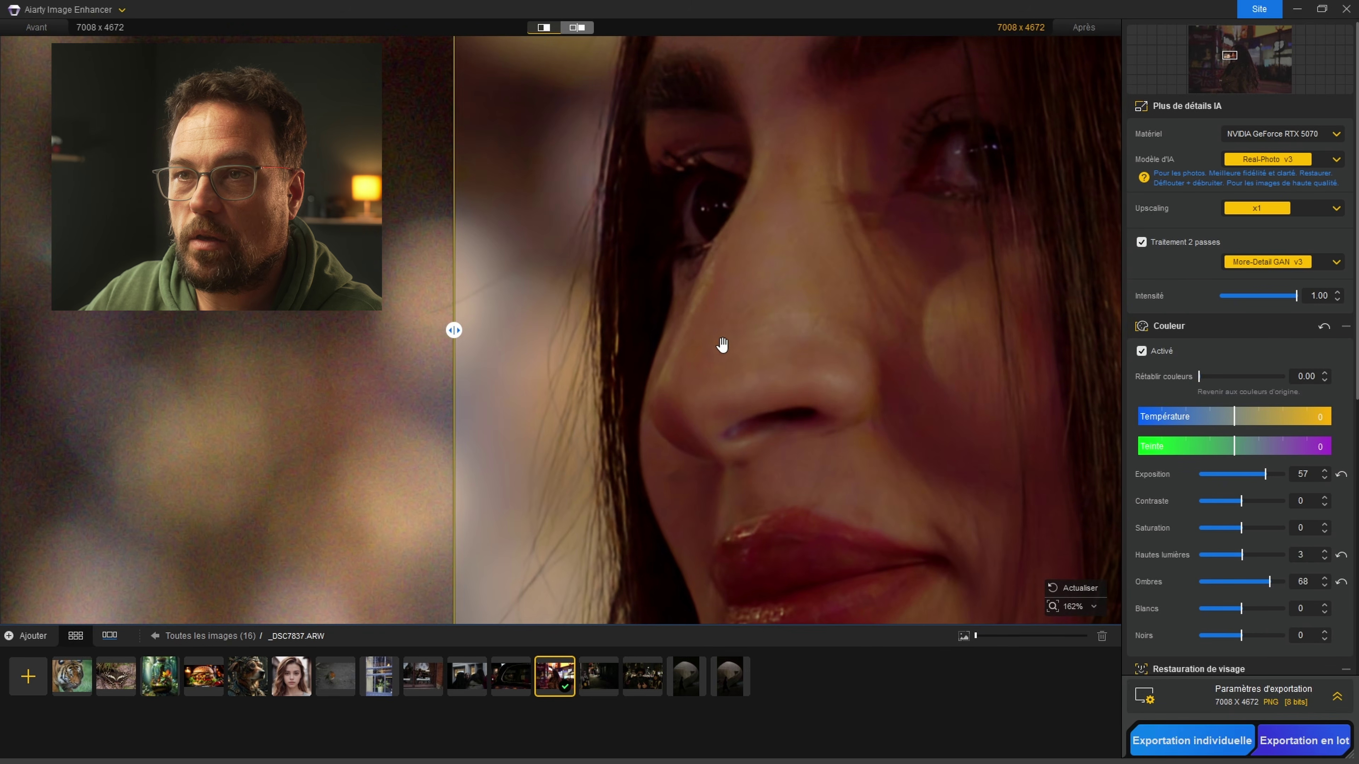
{"action": "left_click", "coordinate": [1142, 243]}
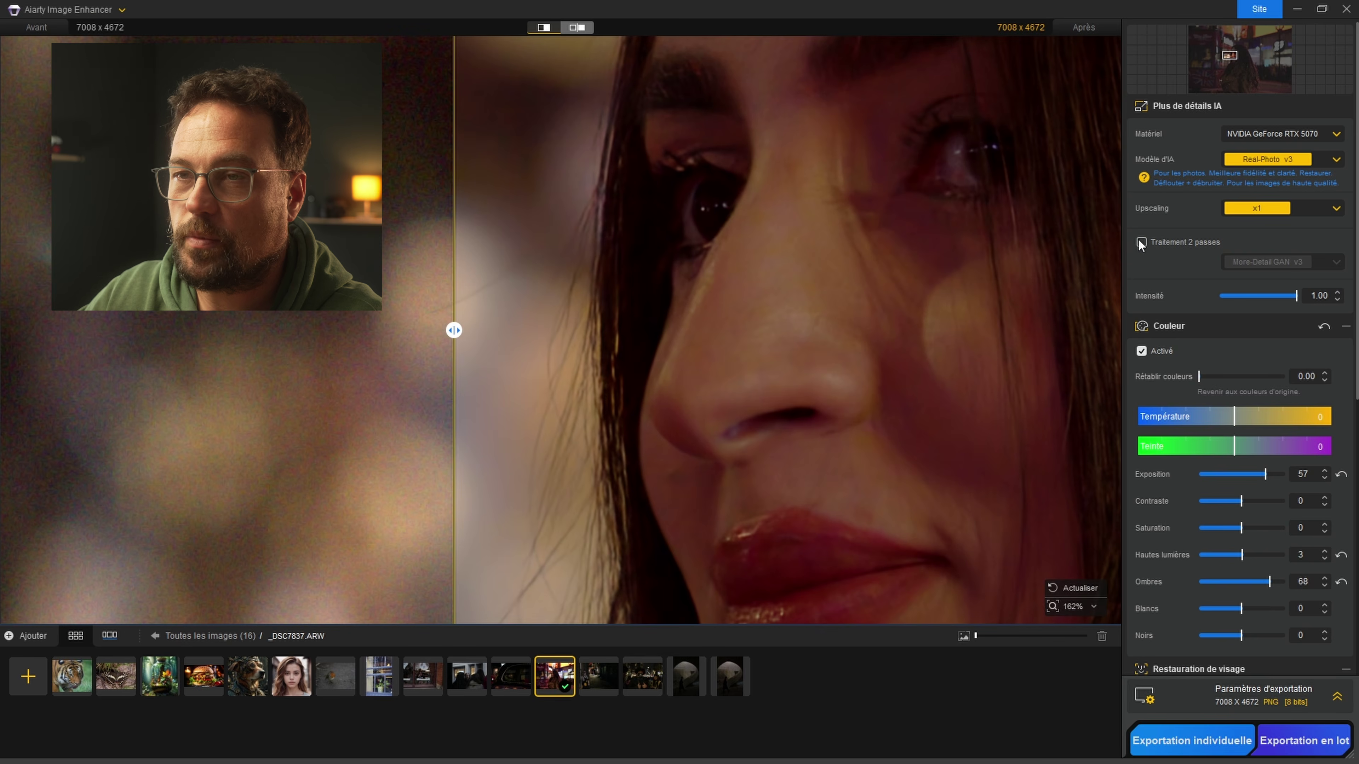
{"action": "left_click", "coordinate": [1141, 242]}
{"action": "left_click_drag", "start_coordinate": [684, 276], "coordinate": [529, 329]}
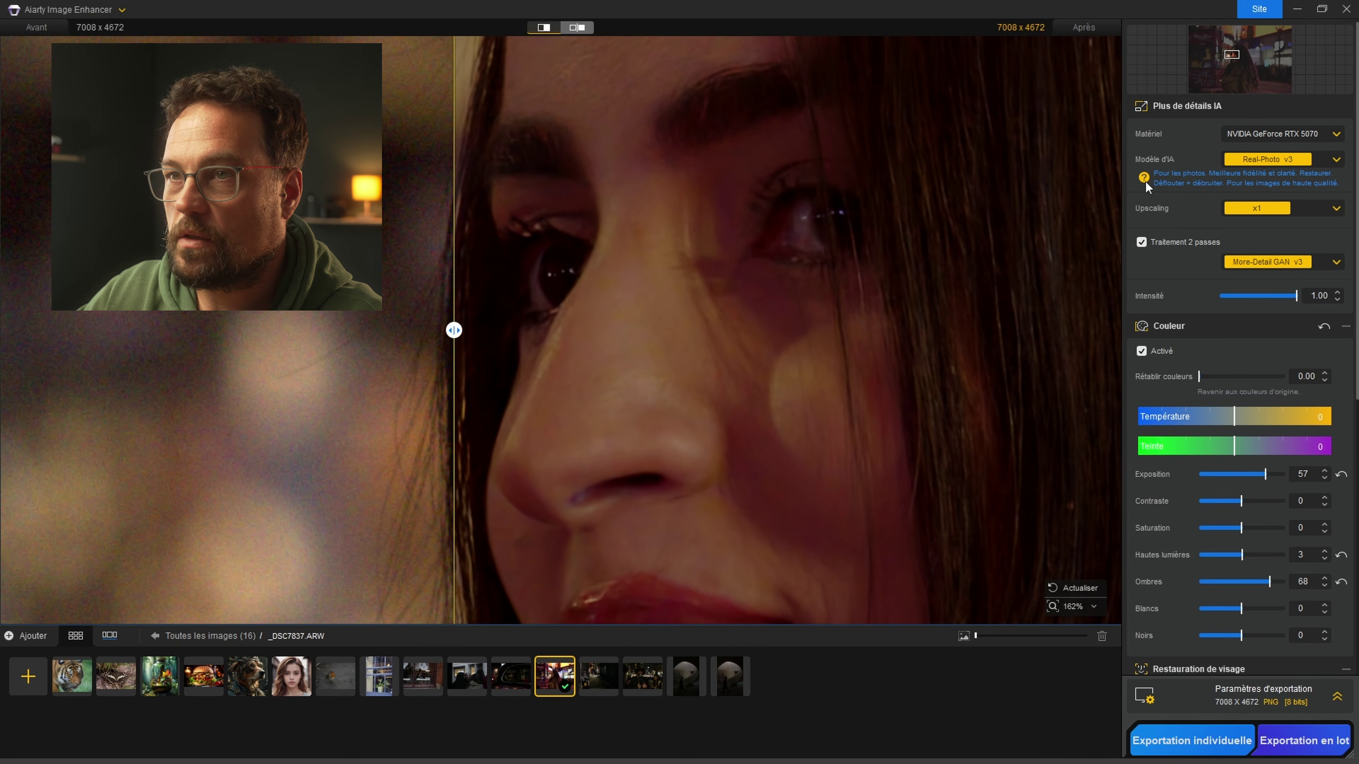
- Disable Traitement 2 passes and inspect the single-pass Real-Photo v3 result on the woman's face and hair at several magnifications
{"action": "scroll", "coordinate": [690, 310], "scroll_direction": "down", "scroll_amount": 5}
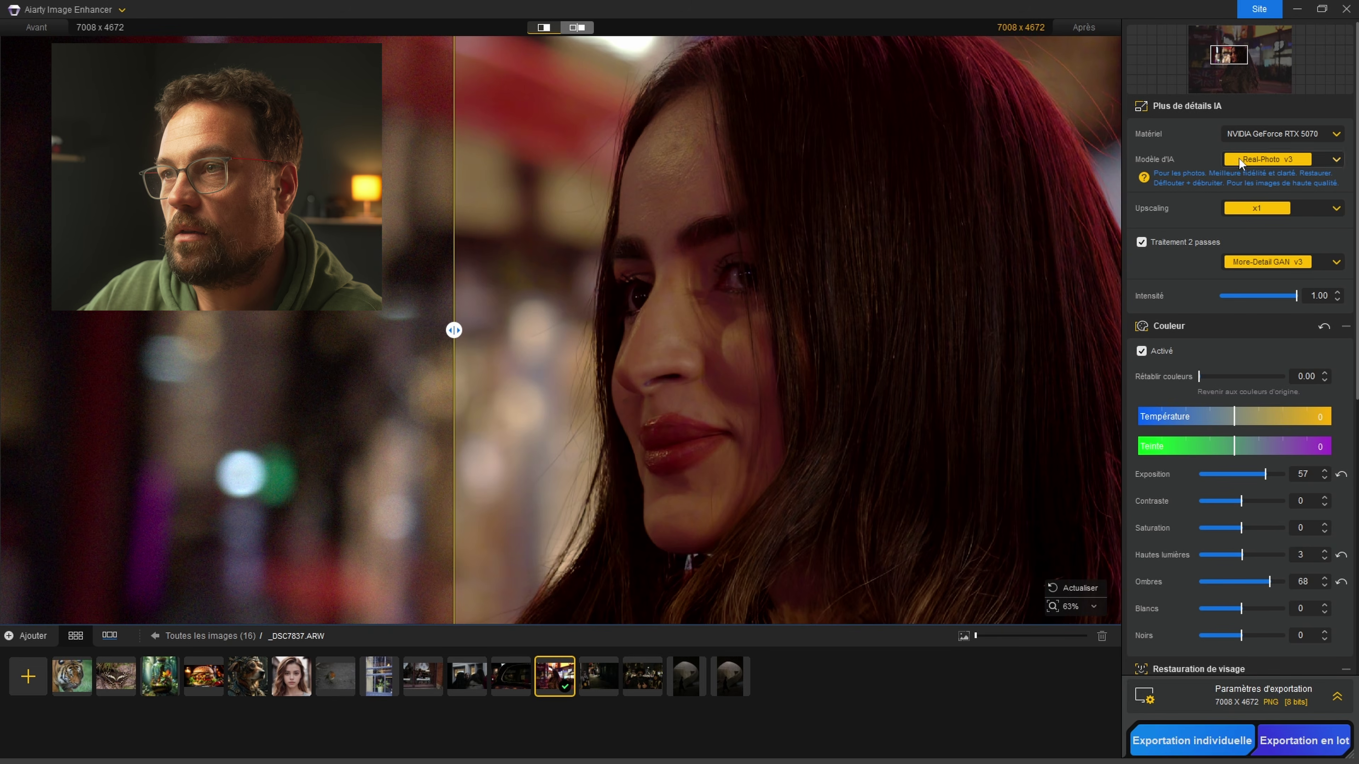
{"action": "left_click", "coordinate": [1142, 242]}
{"action": "left_click_drag", "start_coordinate": [865, 333], "coordinate": [782, 313]}
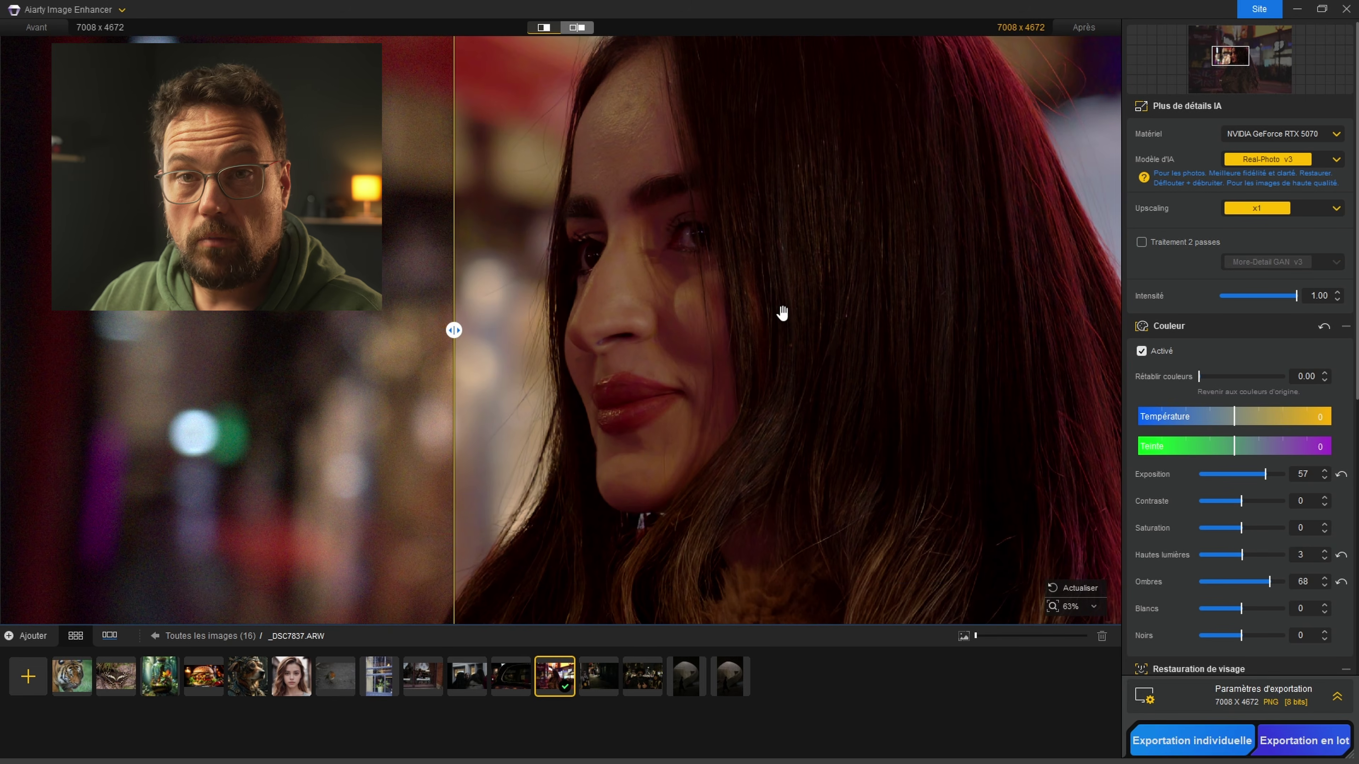
{"action": "scroll", "coordinate": [712, 318], "scroll_direction": "down", "scroll_amount": 3}
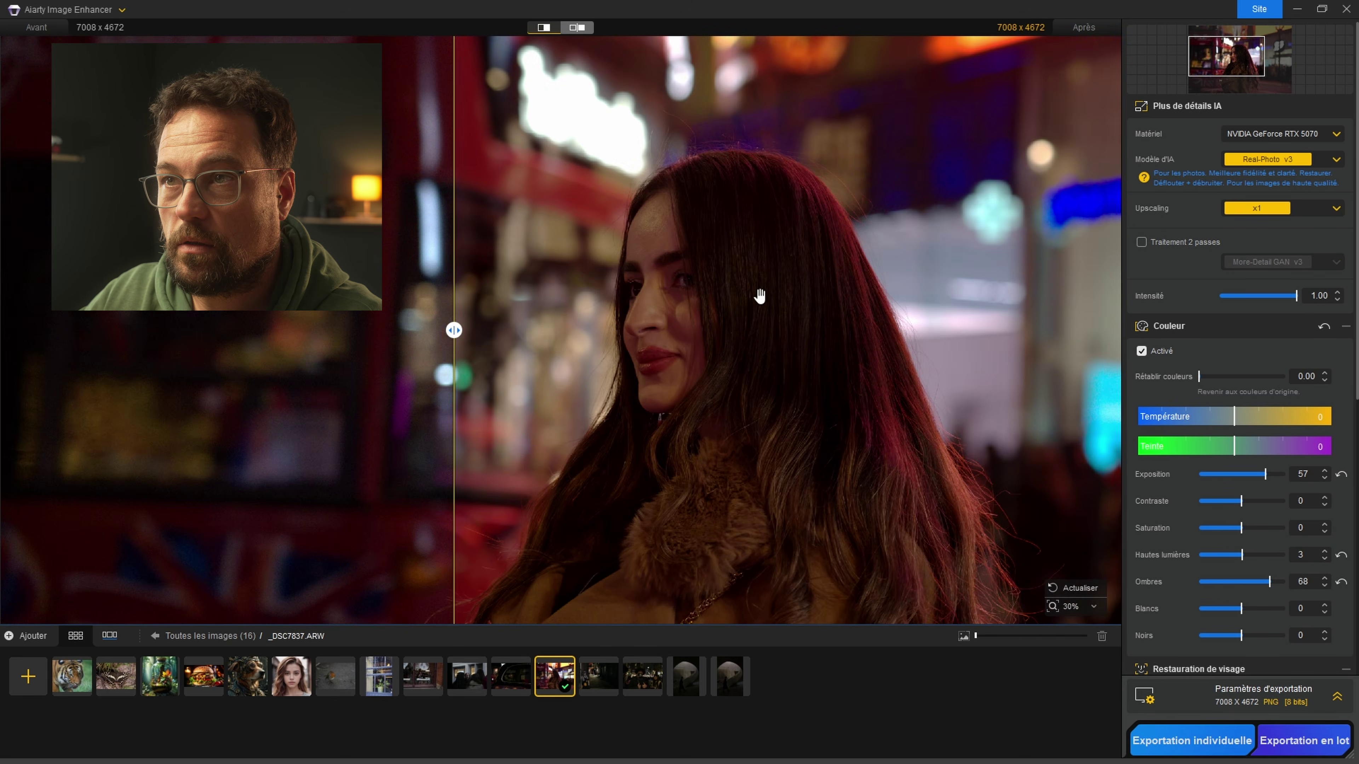
{"action": "scroll", "coordinate": [760, 296], "scroll_direction": "up", "scroll_amount": 2}
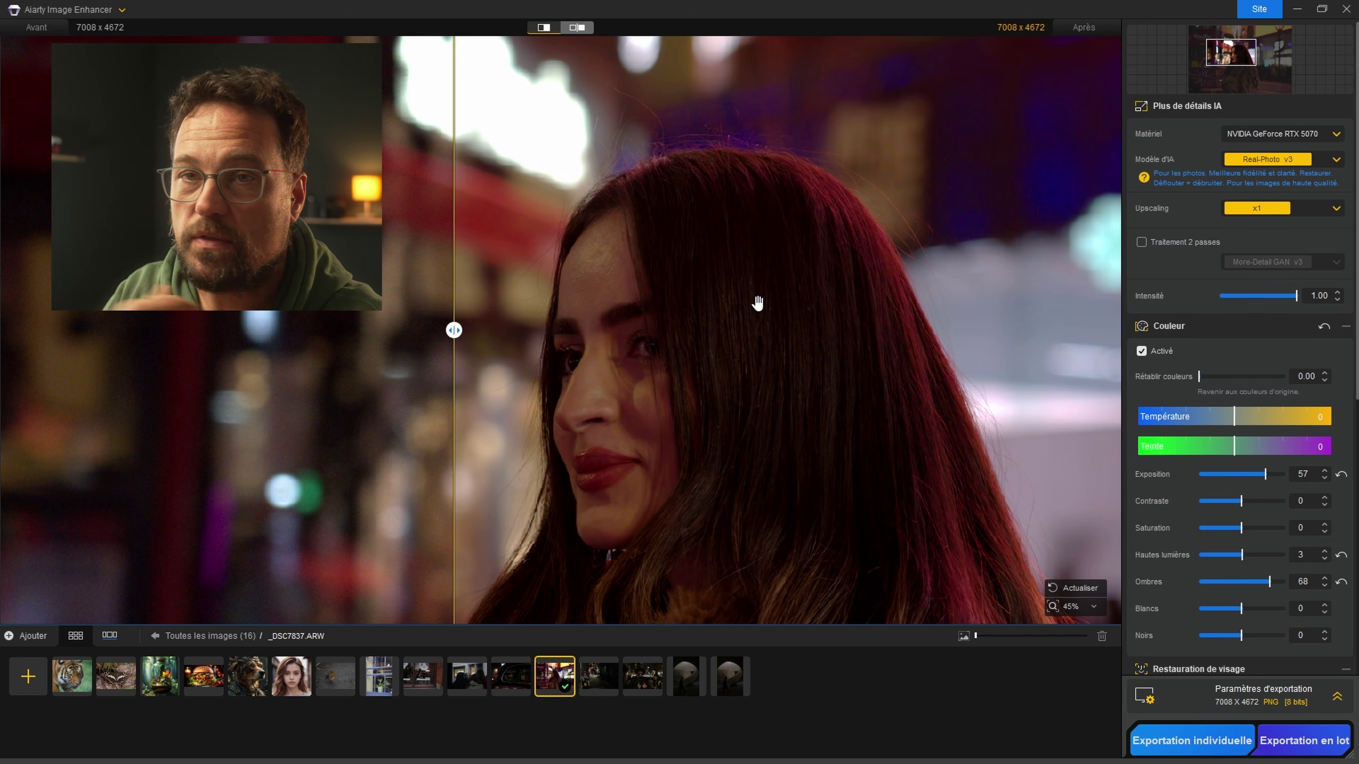
{"action": "scroll", "coordinate": [521, 343], "scroll_direction": "up", "scroll_amount": 1}
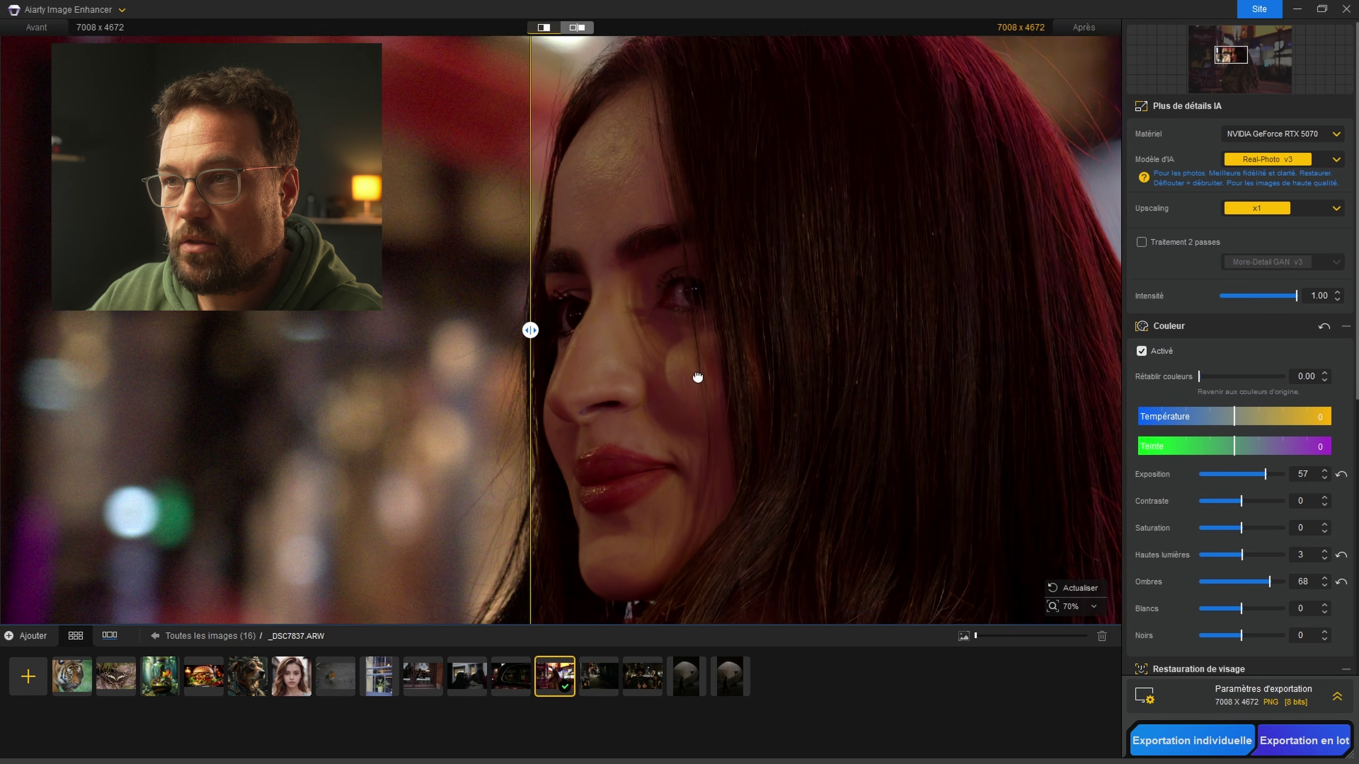
{"action": "scroll", "coordinate": [734, 280], "scroll_direction": "up", "scroll_amount": 1}
{"action": "scroll", "coordinate": [789, 294], "scroll_direction": "down", "scroll_amount": 3}
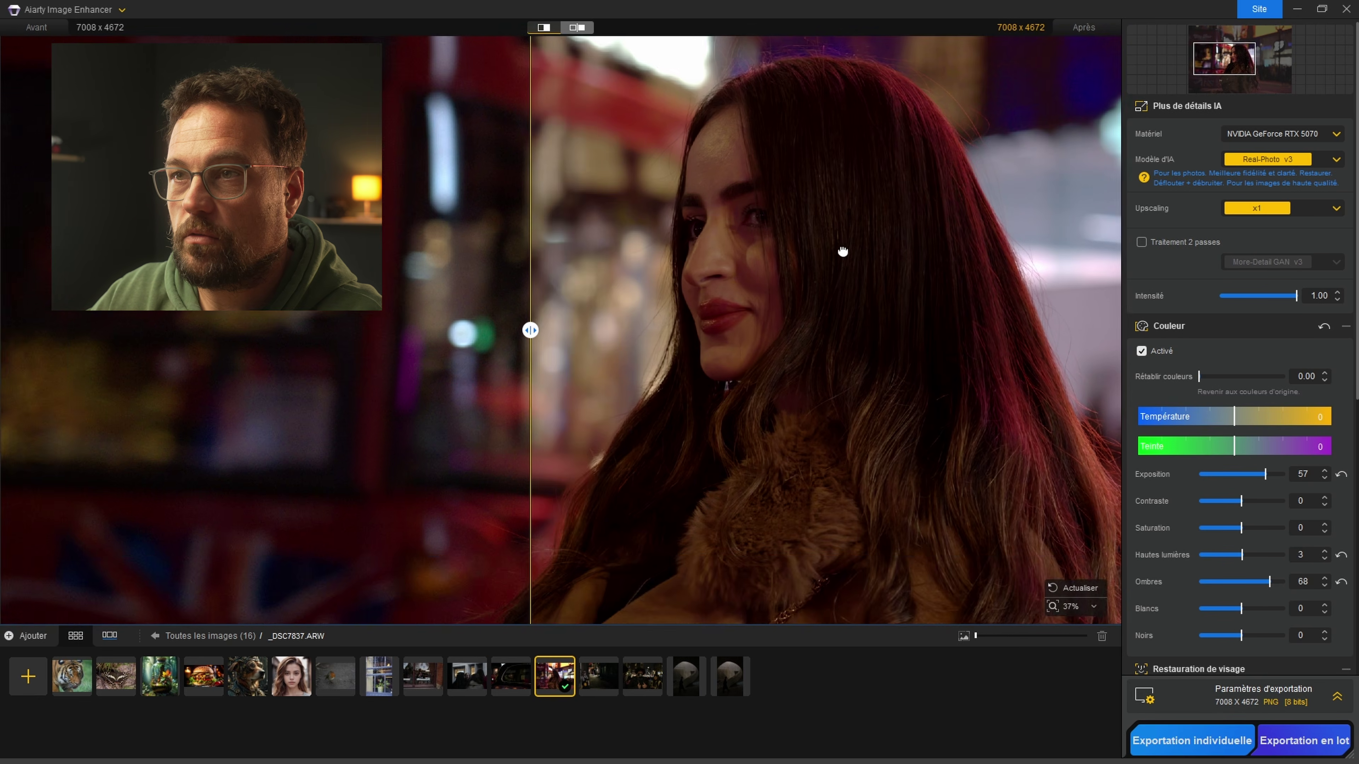
{"action": "scroll", "coordinate": [718, 441], "scroll_direction": "down", "scroll_amount": 1}
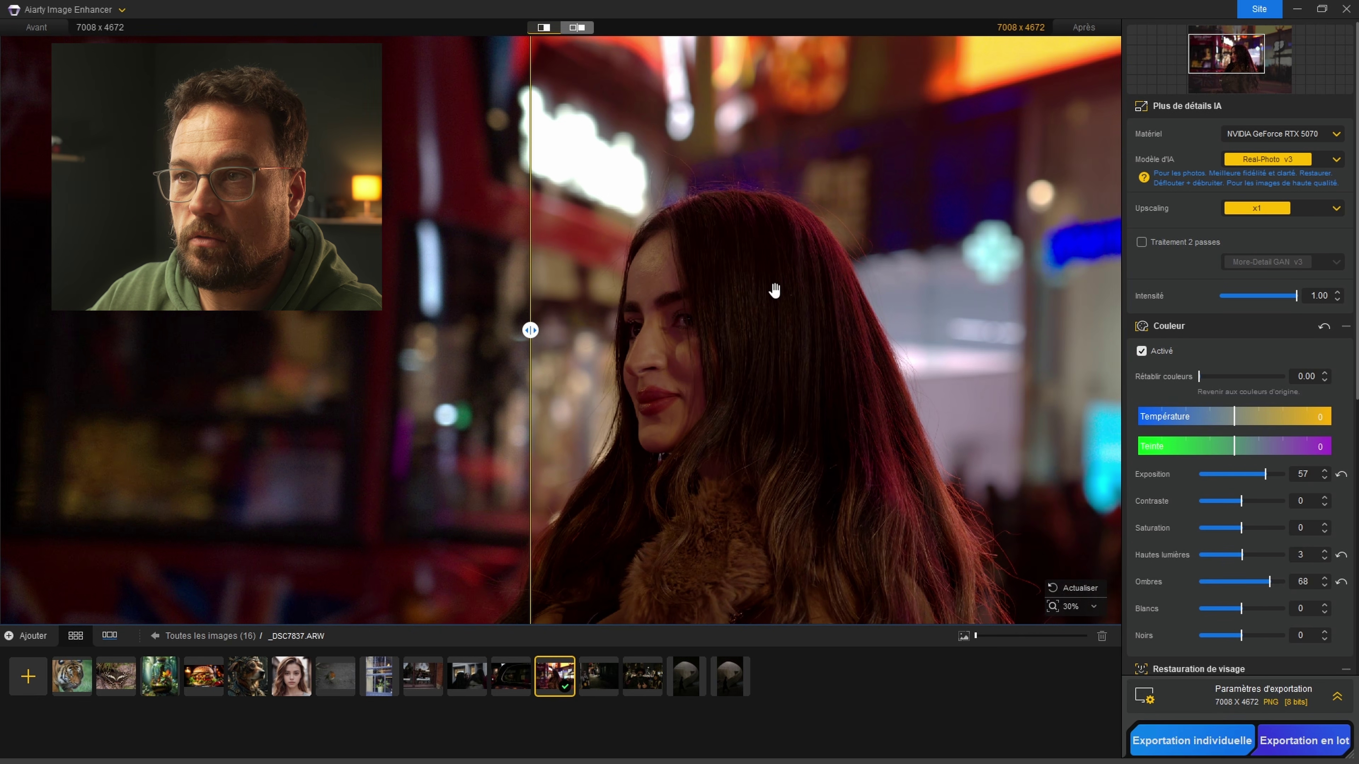
{"action": "left_click_drag", "start_coordinate": [530, 330], "coordinate": [507, 374]}
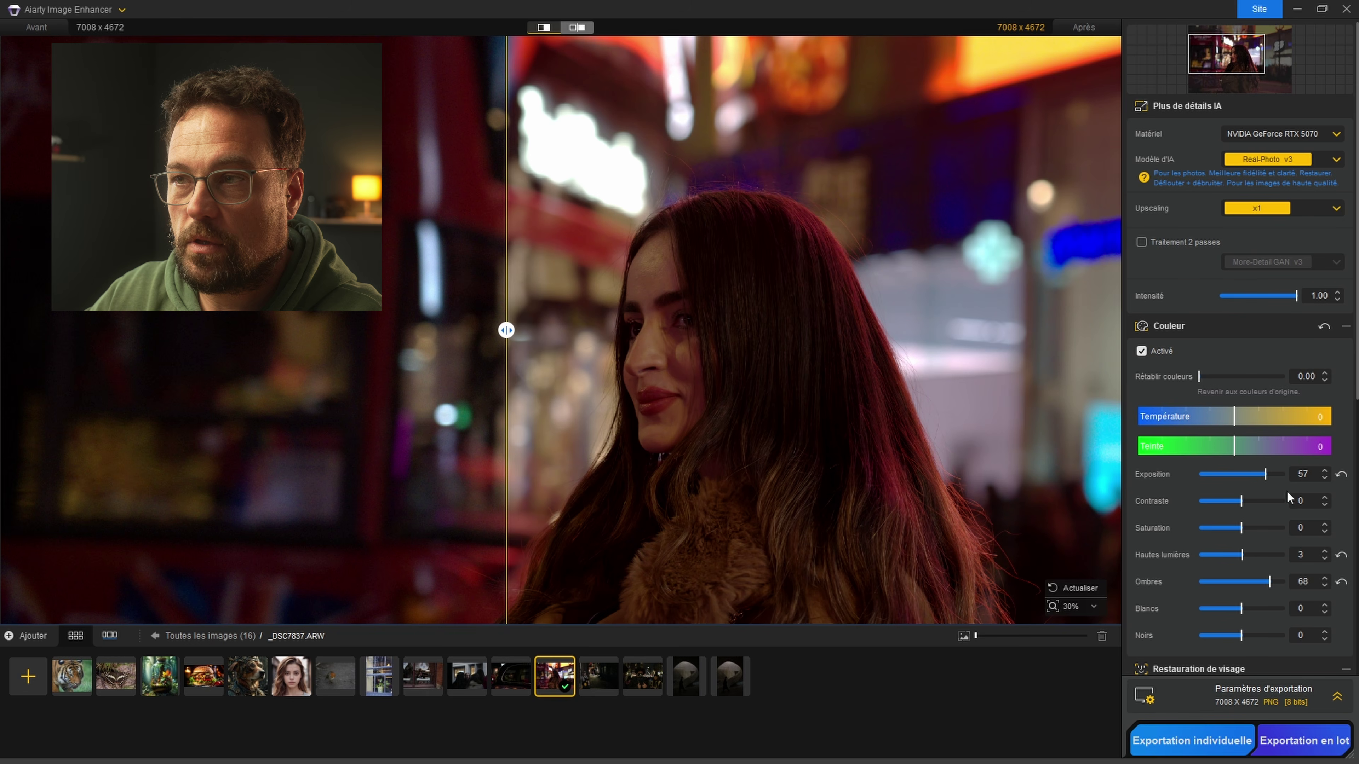
- Set the main AI model to More-Detail GAN v3 and compare before and after across the whole _DSC7837.ARW photo
{"action": "left_click", "coordinate": [1289, 160]}
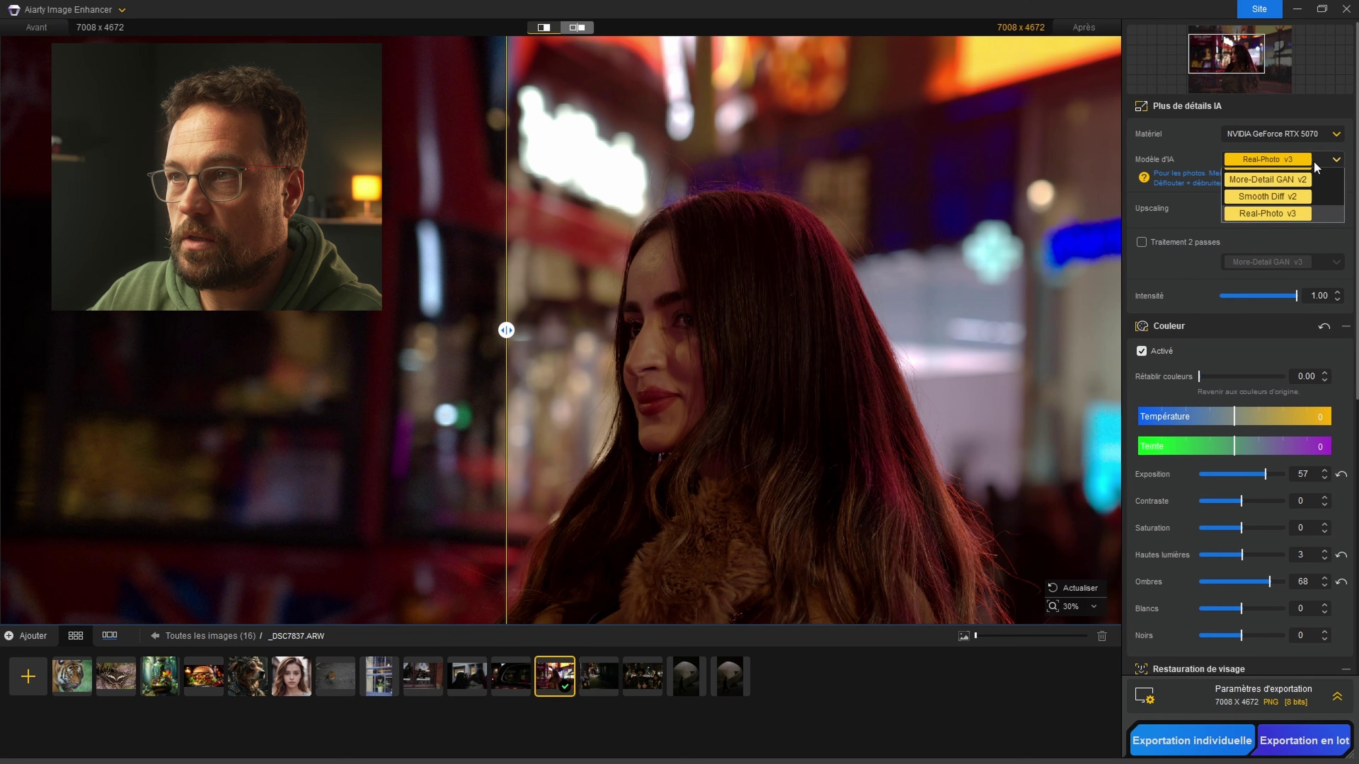
{"action": "left_click", "coordinate": [1293, 178]}
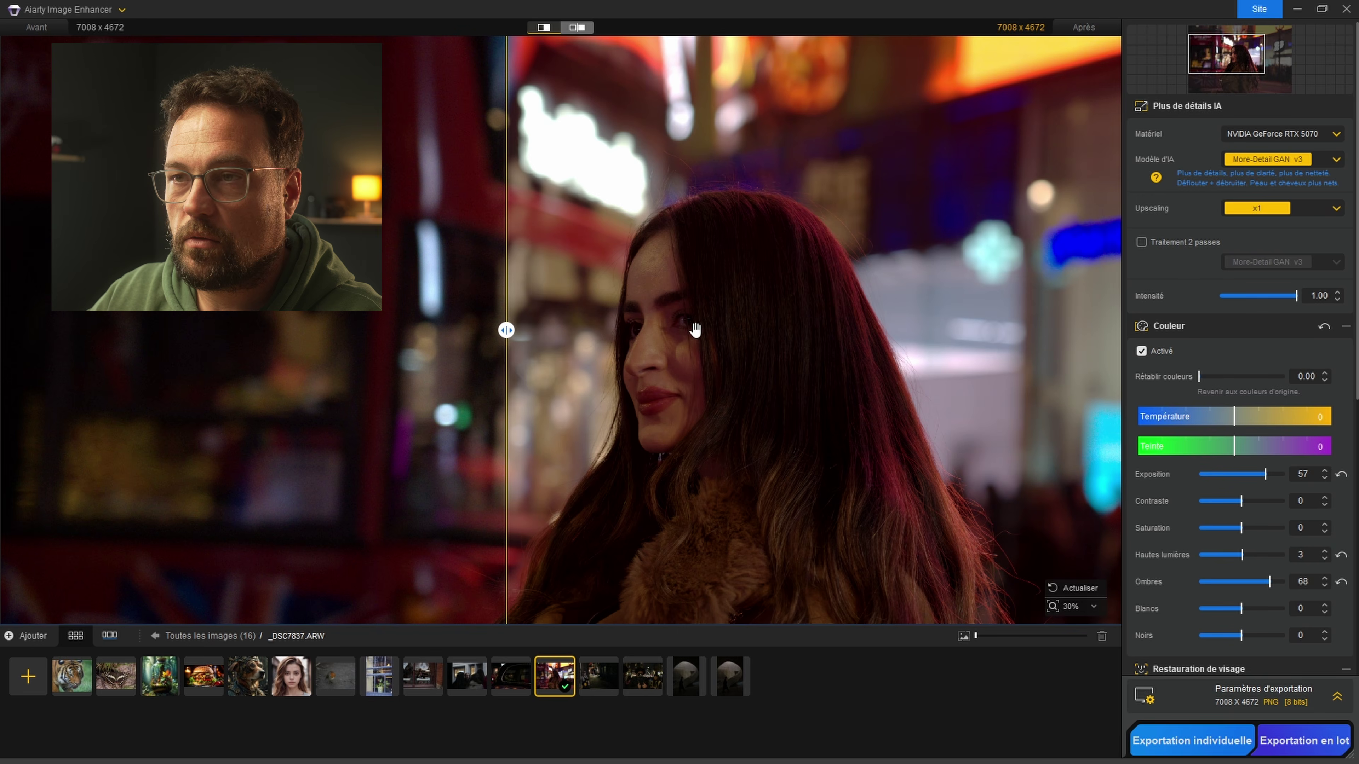
{"action": "scroll", "coordinate": [695, 330], "scroll_direction": "down", "scroll_amount": 3}
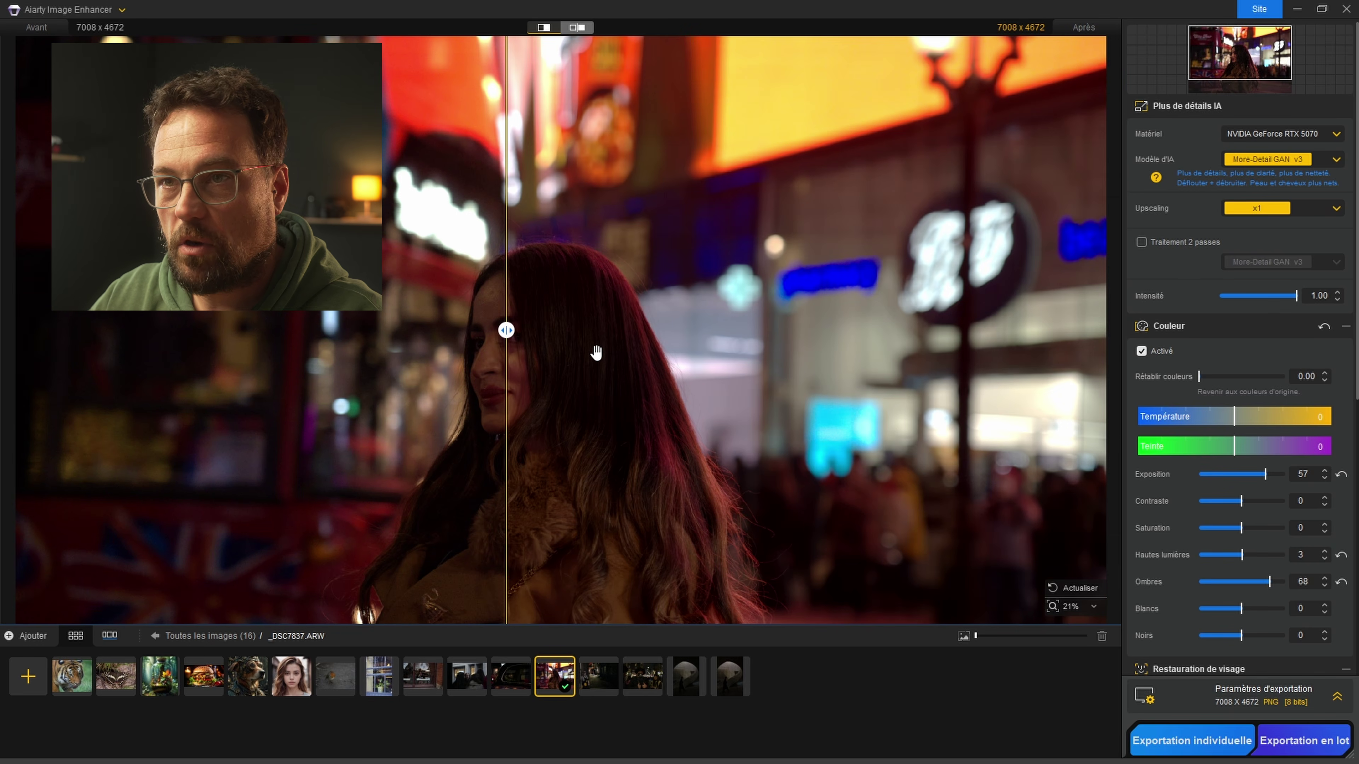
{"action": "left_click_drag", "start_coordinate": [509, 331], "coordinate": [412, 332]}
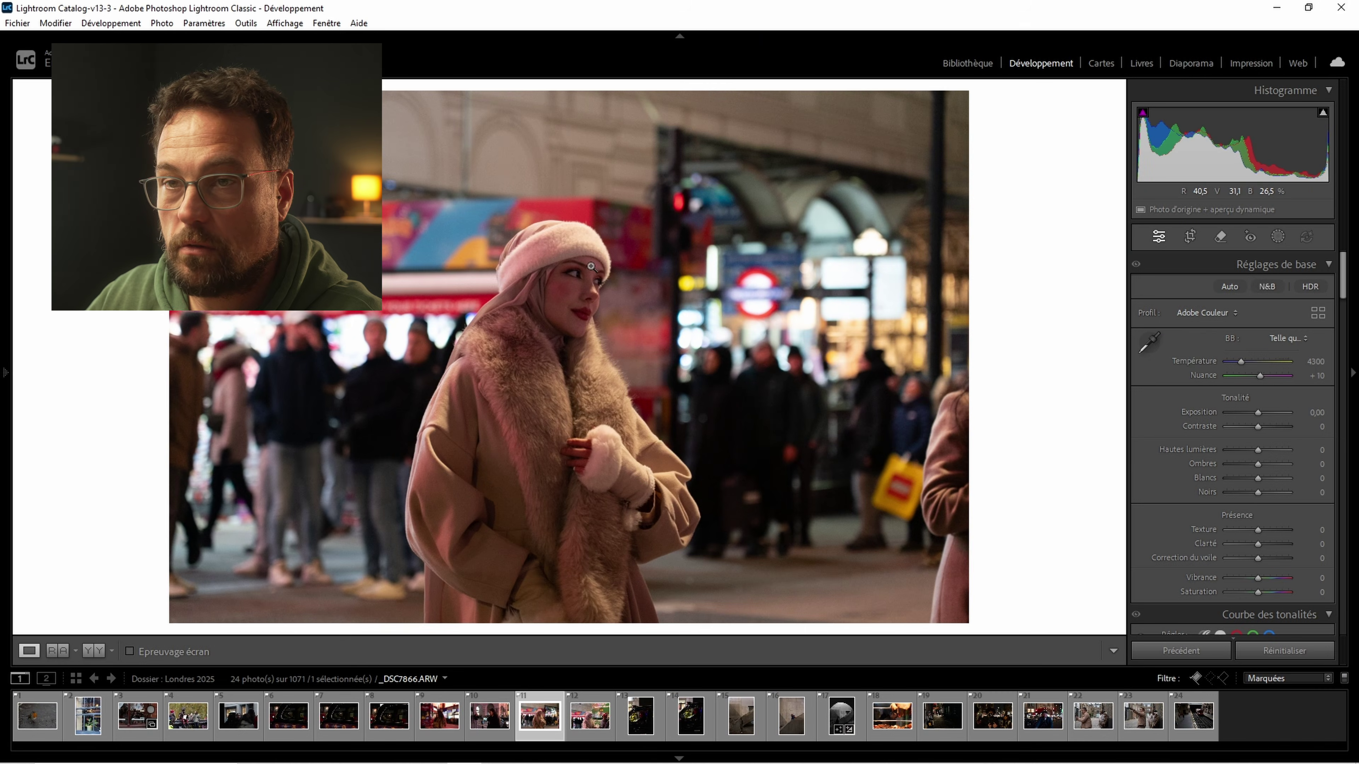
- Examine the noise on the woman's face in the original _DSC7866.ARW up close, alternating with the full-frame view
{"action": "left_click", "coordinate": [591, 266]}
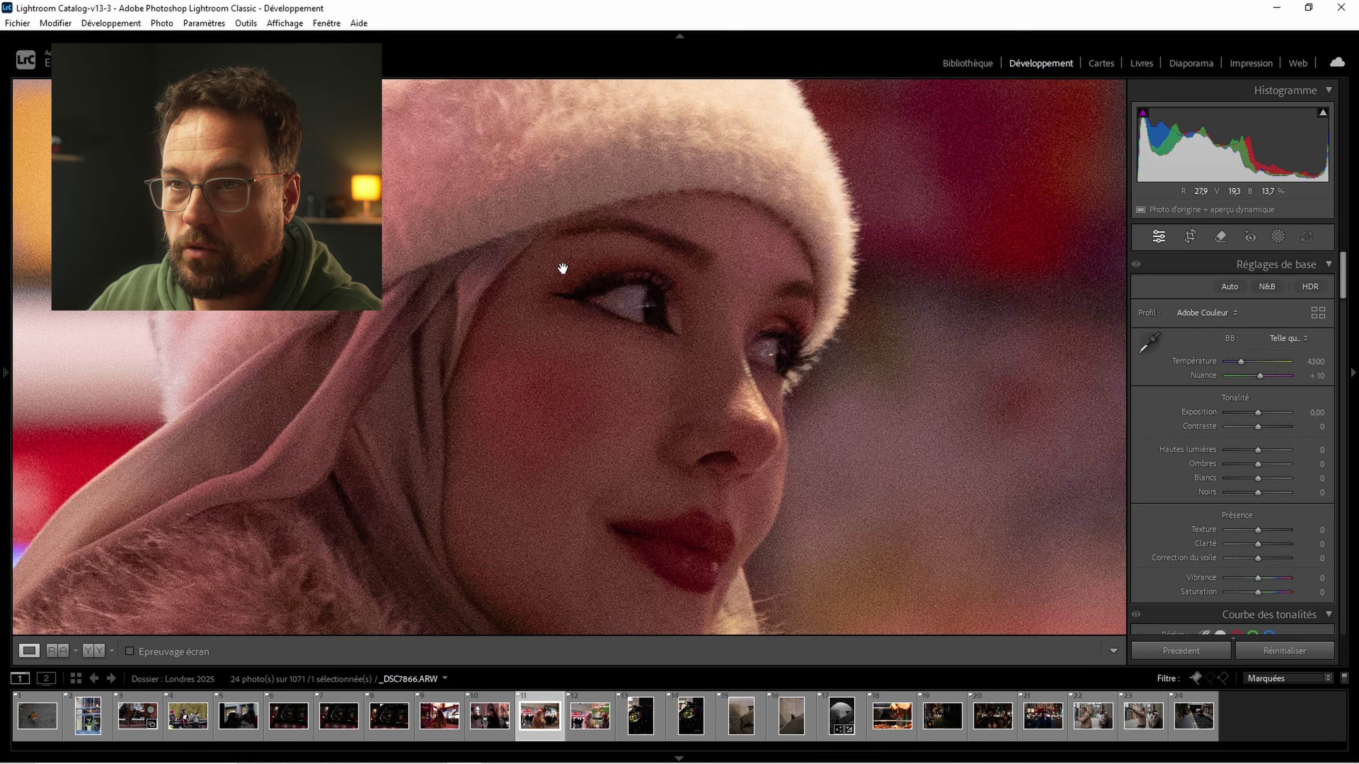
{"action": "left_click", "coordinate": [645, 303]}
{"action": "left_click", "coordinate": [586, 267]}
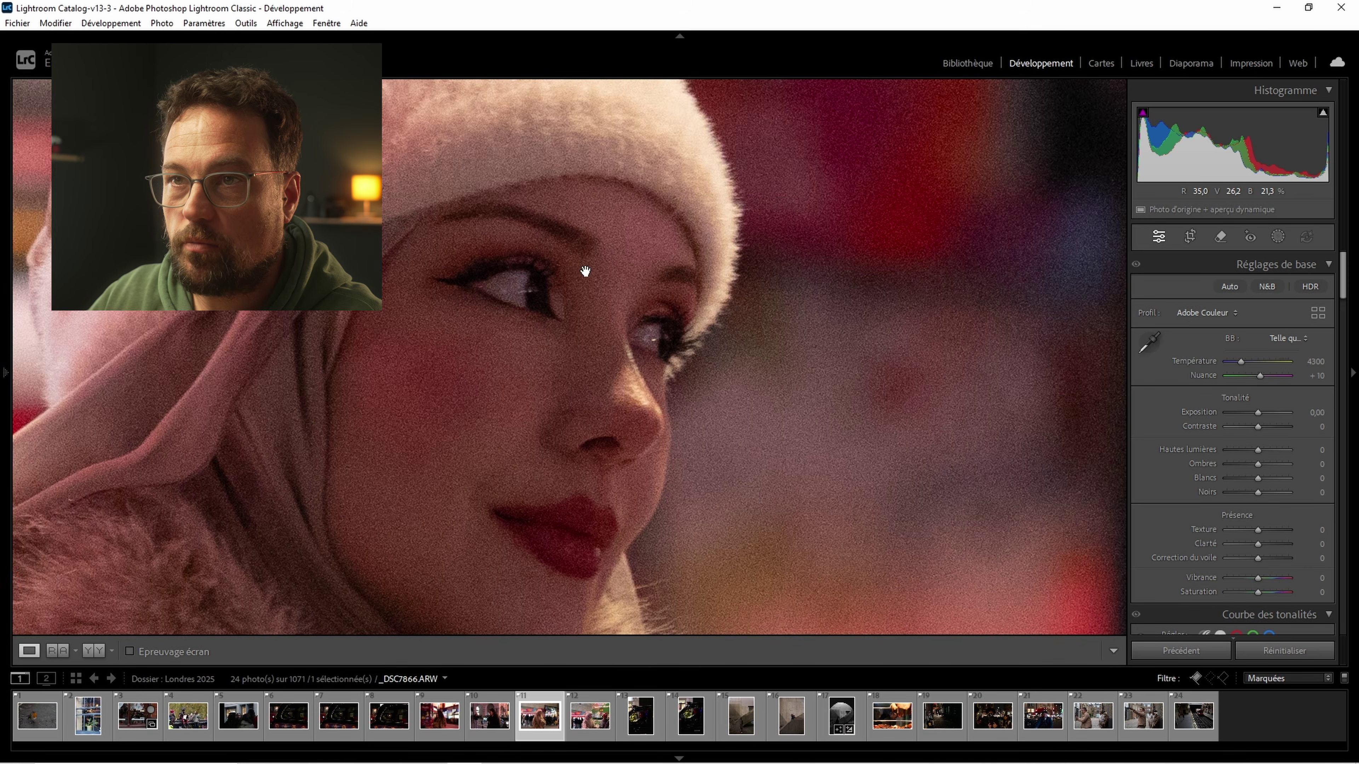
{"action": "left_click_drag", "start_coordinate": [549, 476], "coordinate": [591, 366]}
{"action": "left_click", "coordinate": [591, 366]}
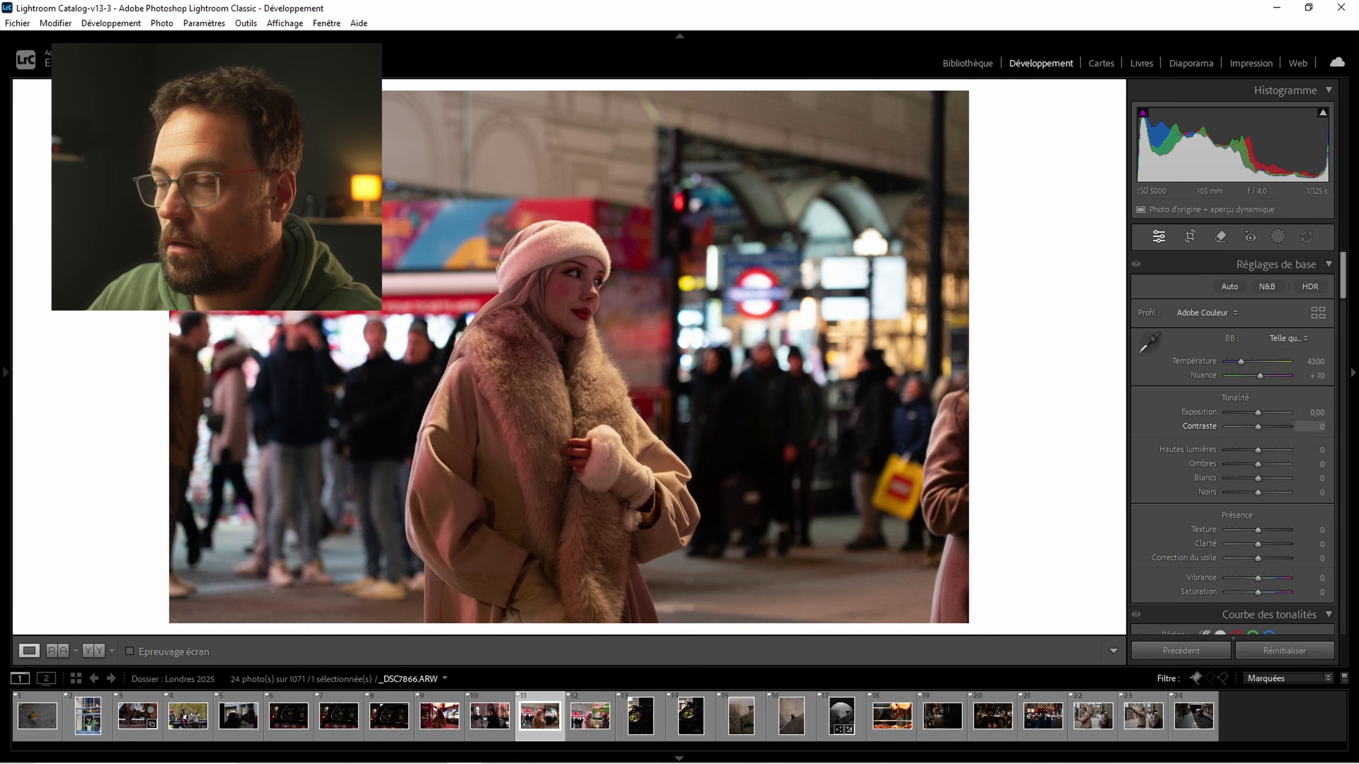
{"action": "left_click", "coordinate": [580, 294]}
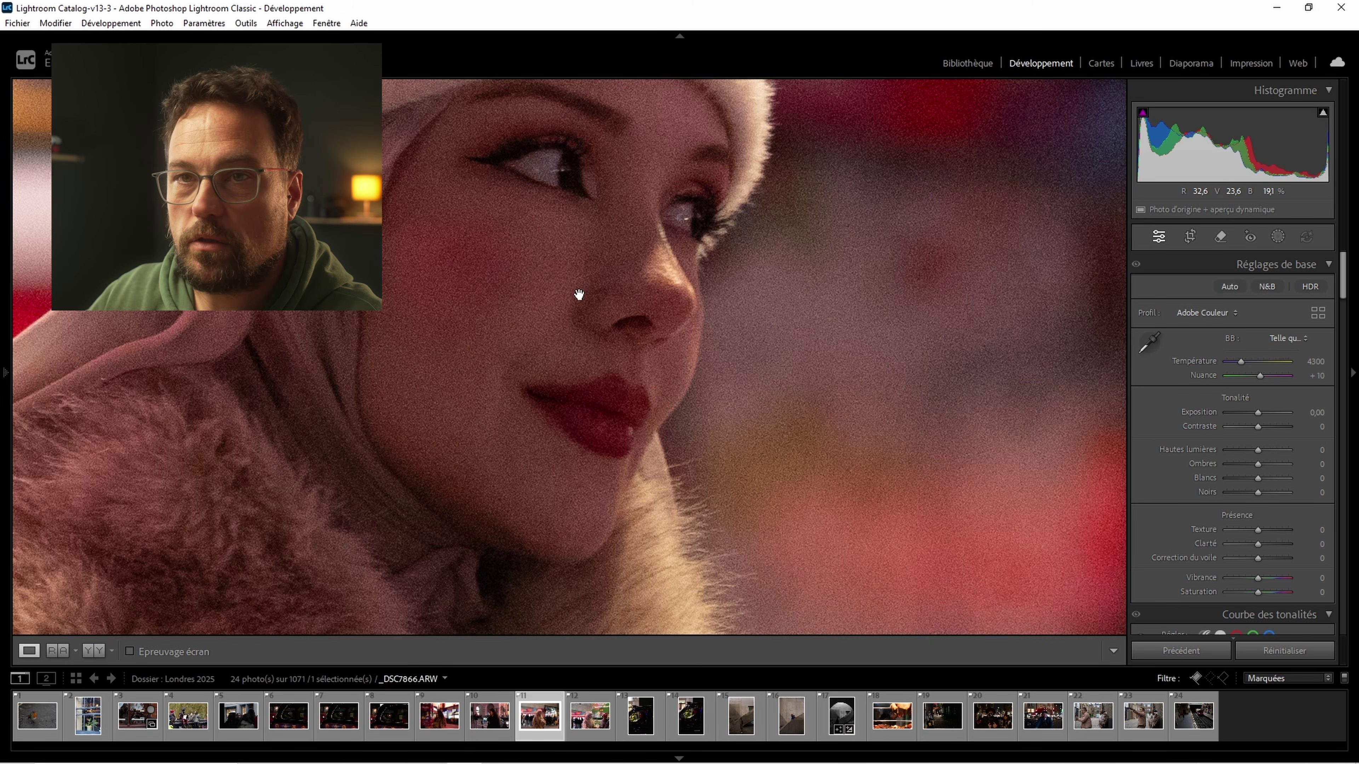
{"action": "left_click", "coordinate": [580, 295]}
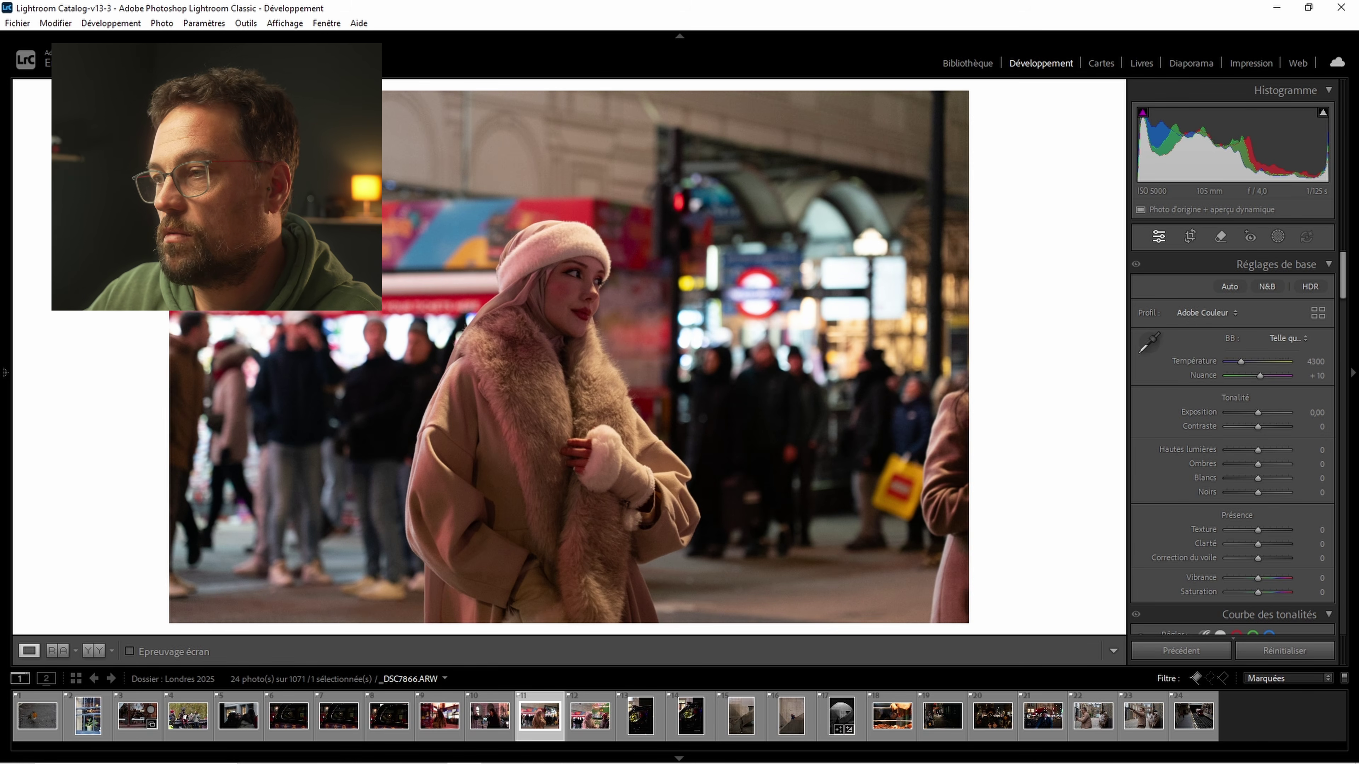
- Switch to Aiarty Image Enhancer and inspect the More-Detail GAN v3 result on the face and hat in _DSC7866.ARW
{"action": "key", "text": "alt+Tab"}
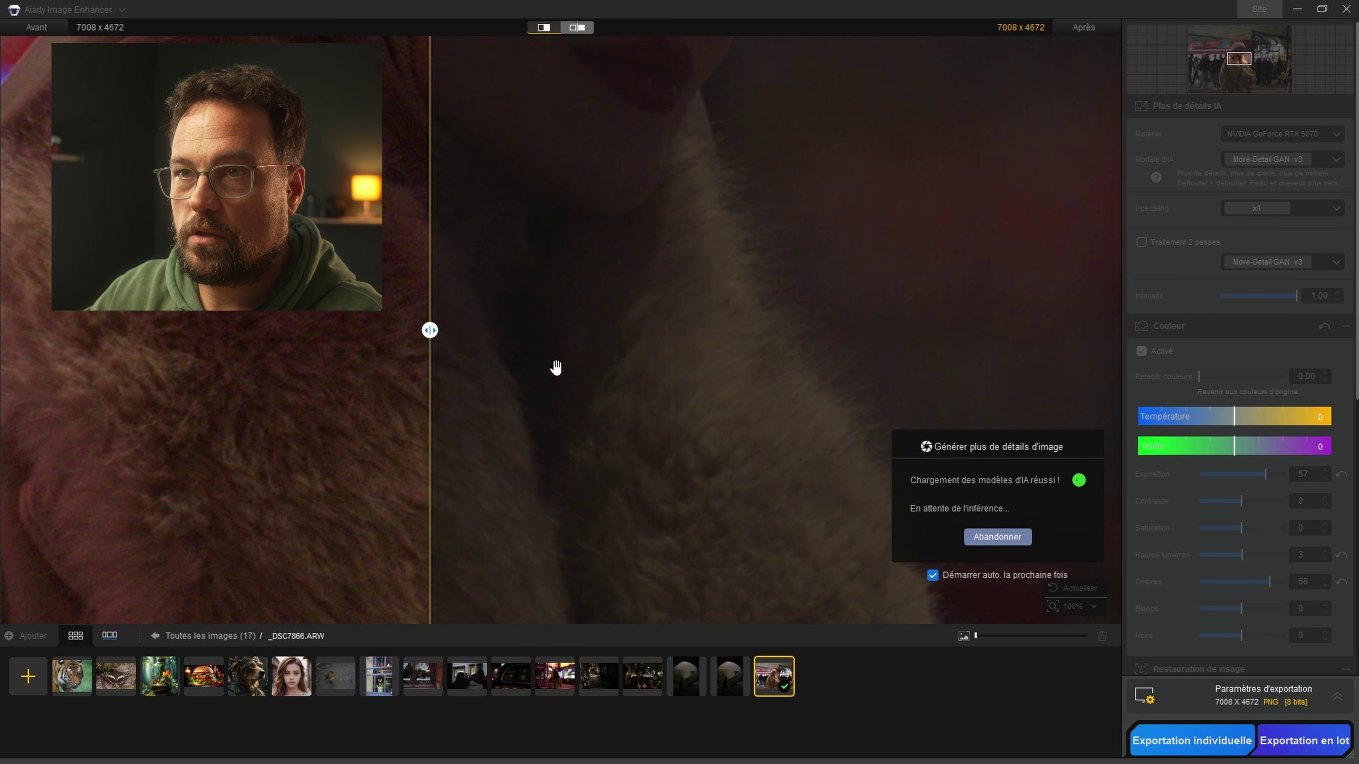
{"action": "scroll", "coordinate": [556, 368], "scroll_direction": "down", "scroll_amount": 5}
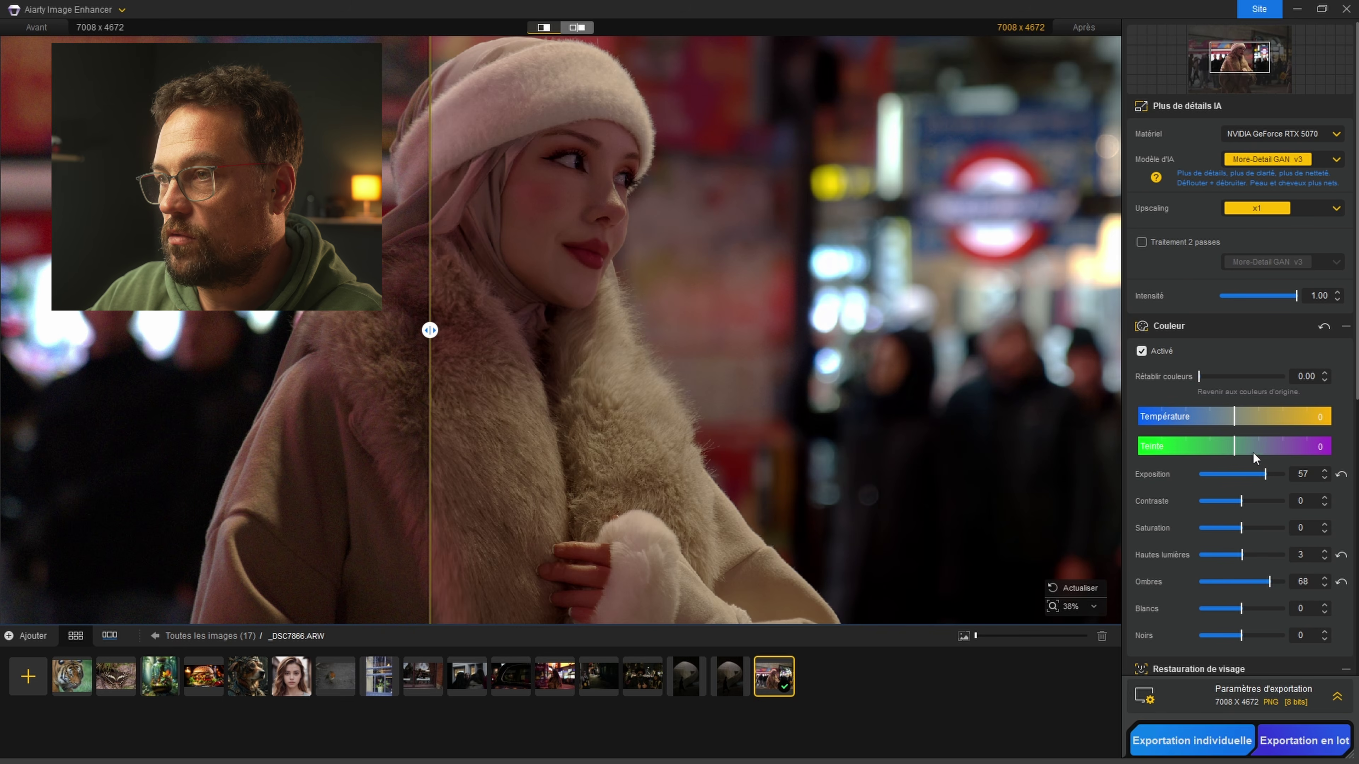
{"action": "scroll", "coordinate": [539, 217], "scroll_direction": "up", "scroll_amount": 3}
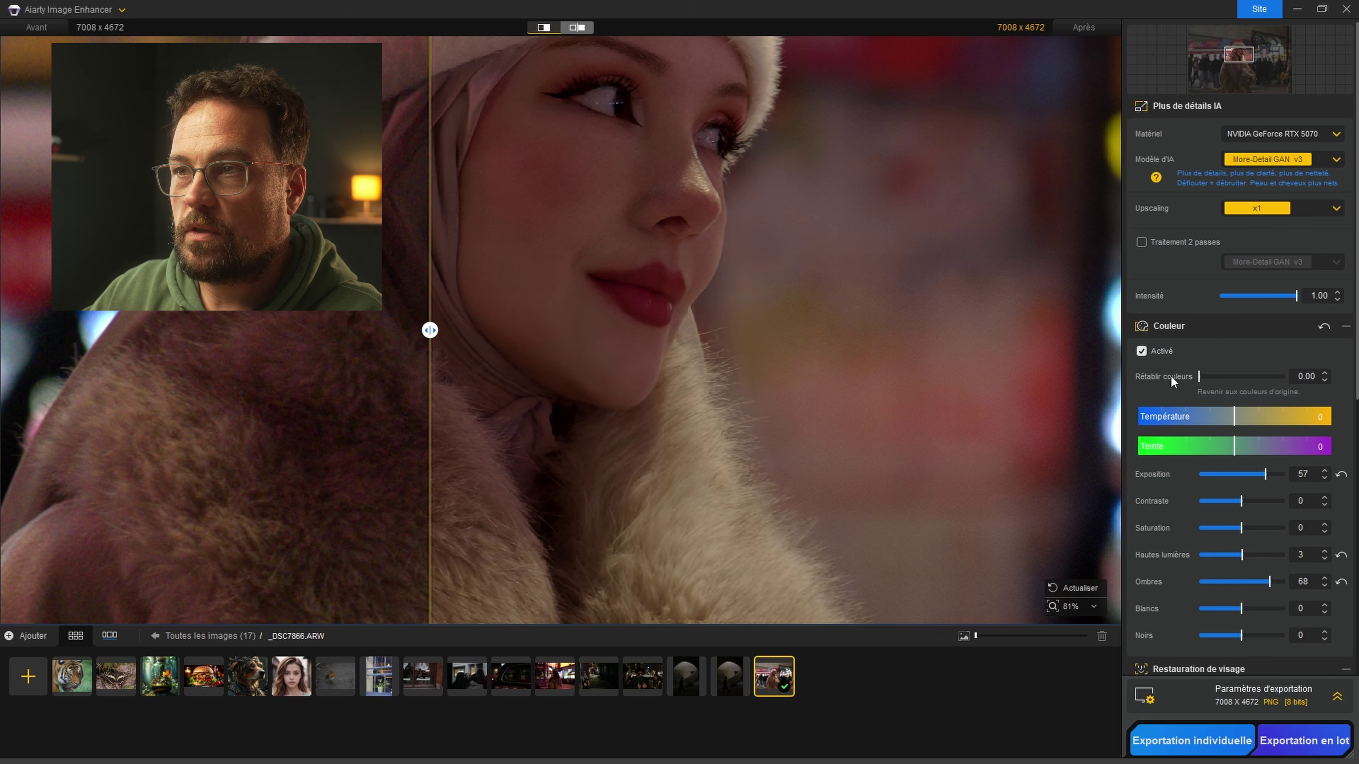
{"action": "left_click_drag", "start_coordinate": [612, 239], "coordinate": [594, 462]}
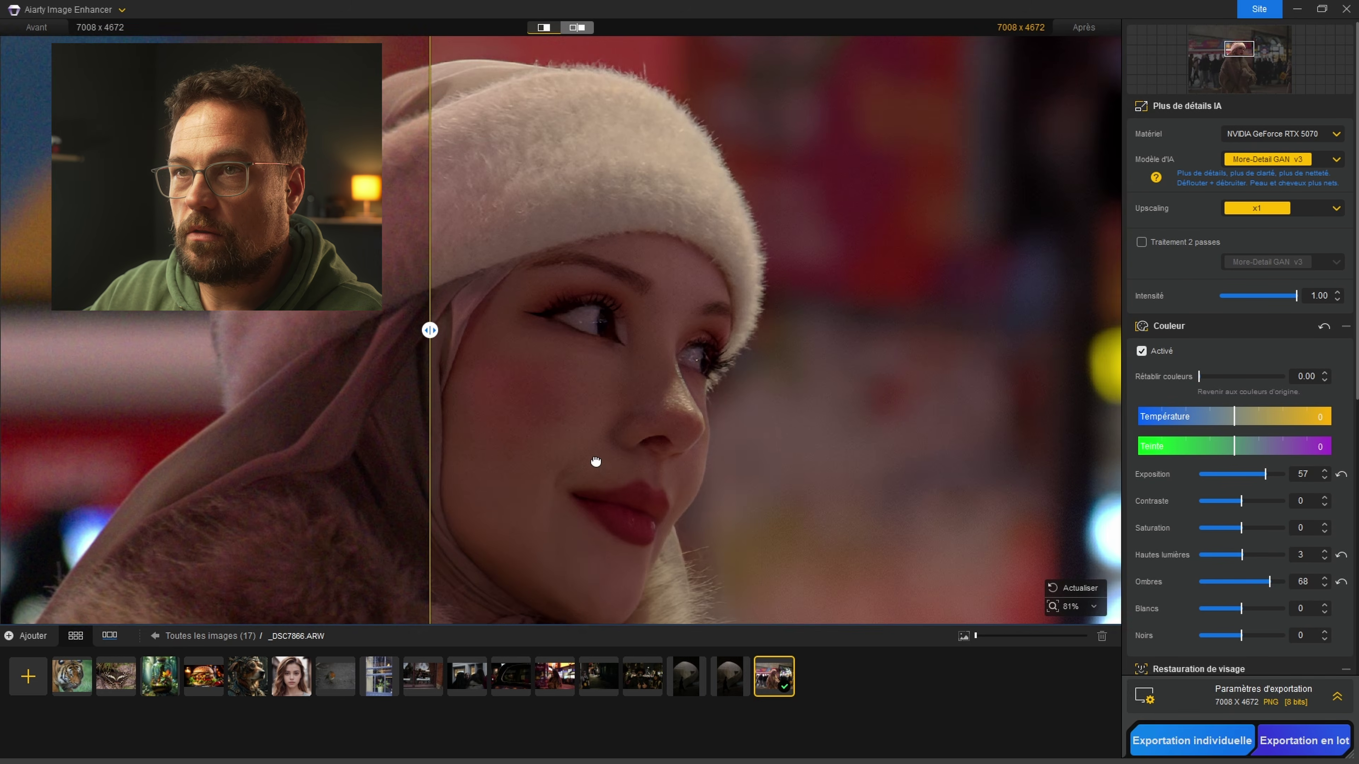
- Open _DSC7837.ARW for reference and shift its before/after divider over the portrait
{"action": "left_click", "coordinate": [546, 680]}
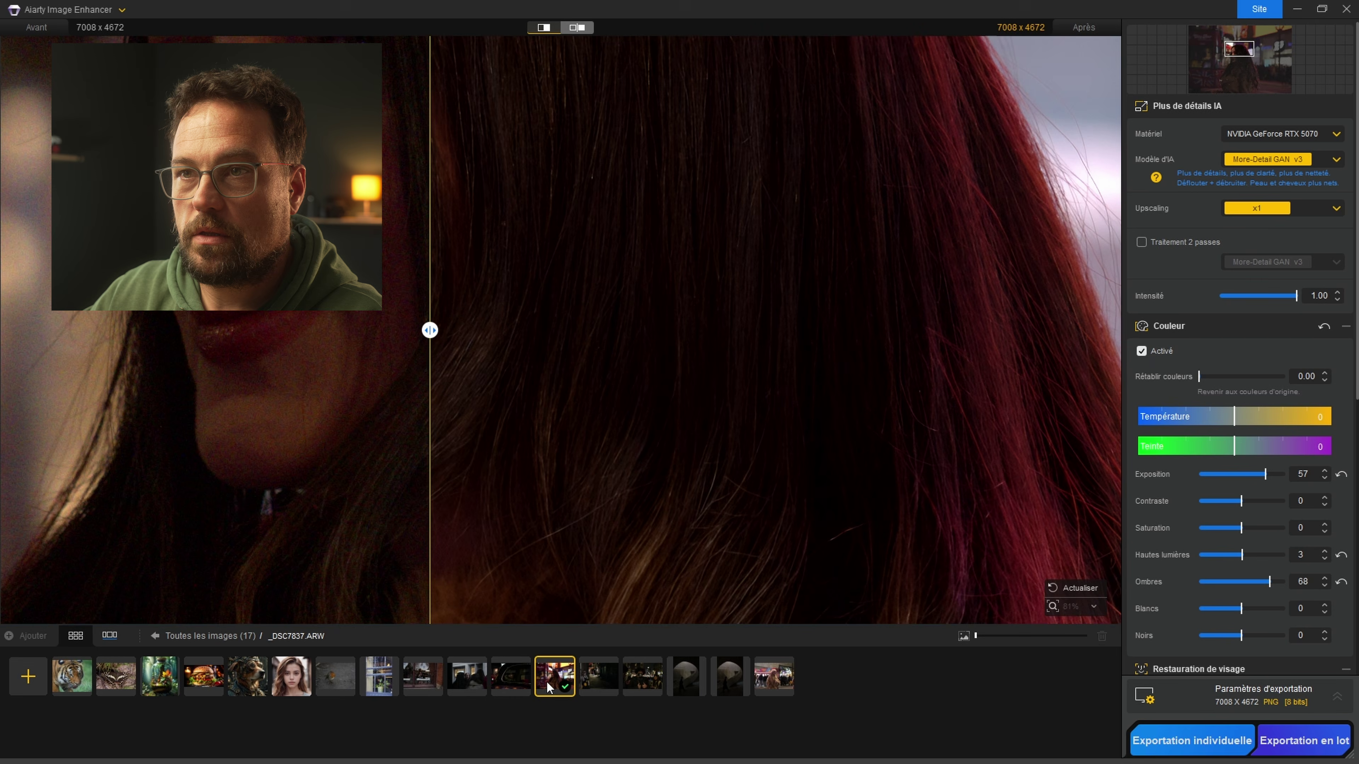
{"action": "scroll", "coordinate": [482, 324], "scroll_direction": "down", "scroll_amount": 4}
{"action": "left_click_drag", "start_coordinate": [430, 331], "coordinate": [482, 330]}
- Return to _DSC7866.ARW and compare before and after on the woman's face and headscarf
{"action": "left_click", "coordinate": [774, 676]}
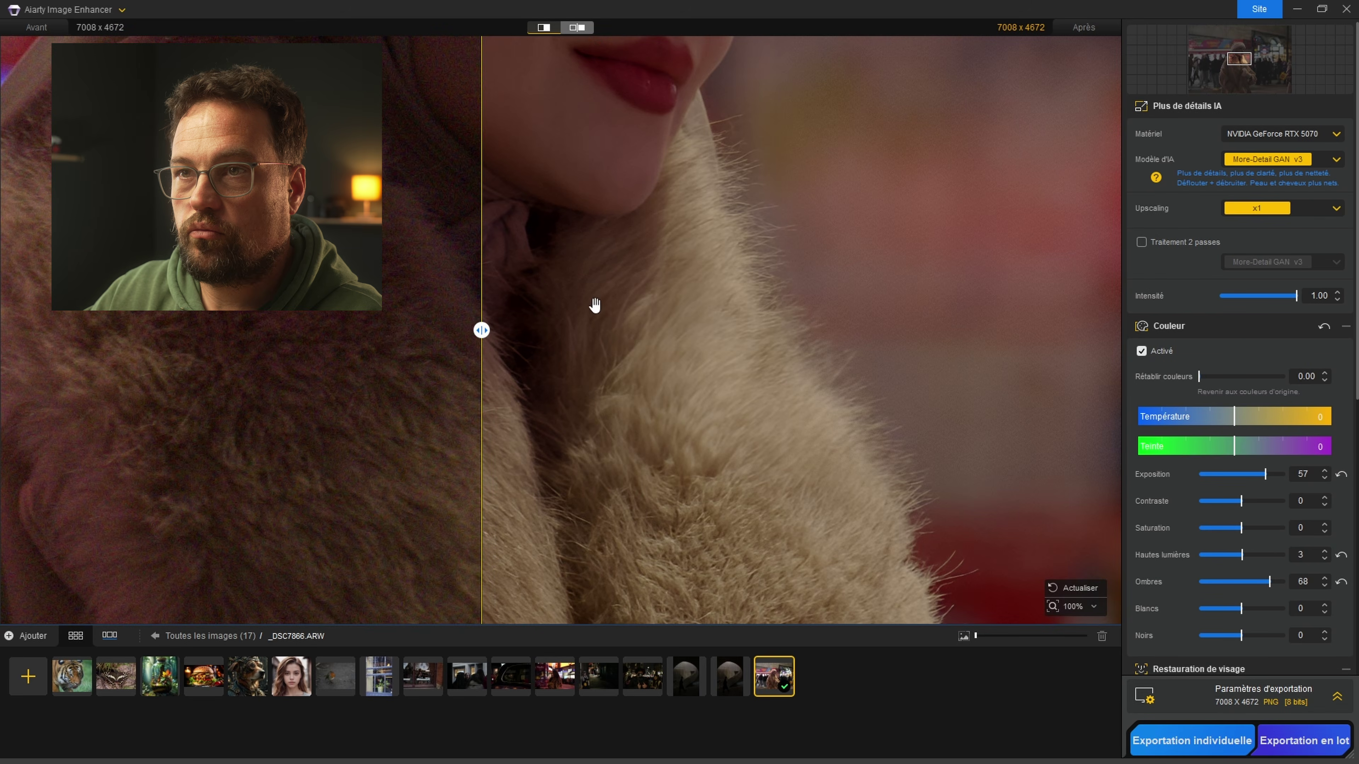
{"action": "left_click_drag", "start_coordinate": [643, 168], "coordinate": [737, 513]}
{"action": "scroll", "coordinate": [711, 365], "scroll_direction": "up", "scroll_amount": 4}
{"action": "scroll", "coordinate": [708, 369], "scroll_direction": "down", "scroll_amount": 5}
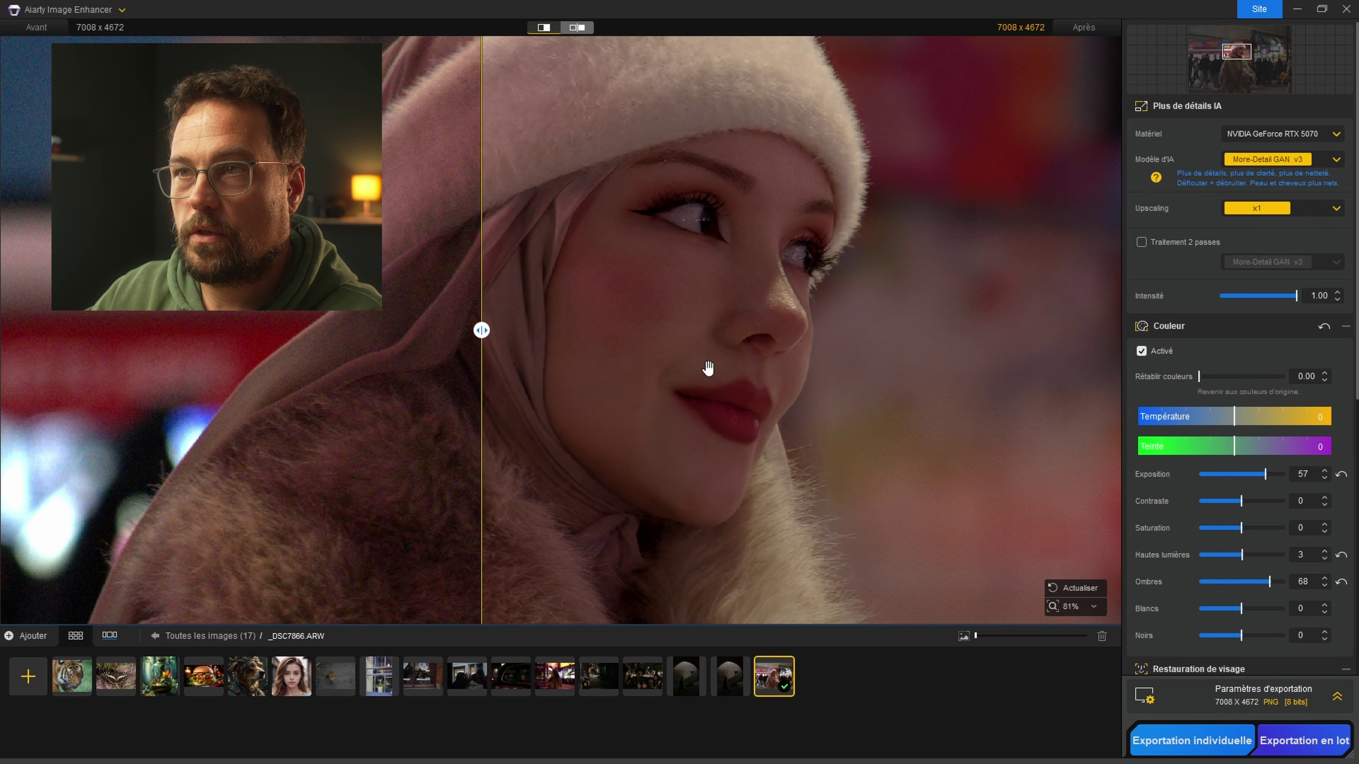
{"action": "left_click_drag", "start_coordinate": [484, 332], "coordinate": [612, 337]}
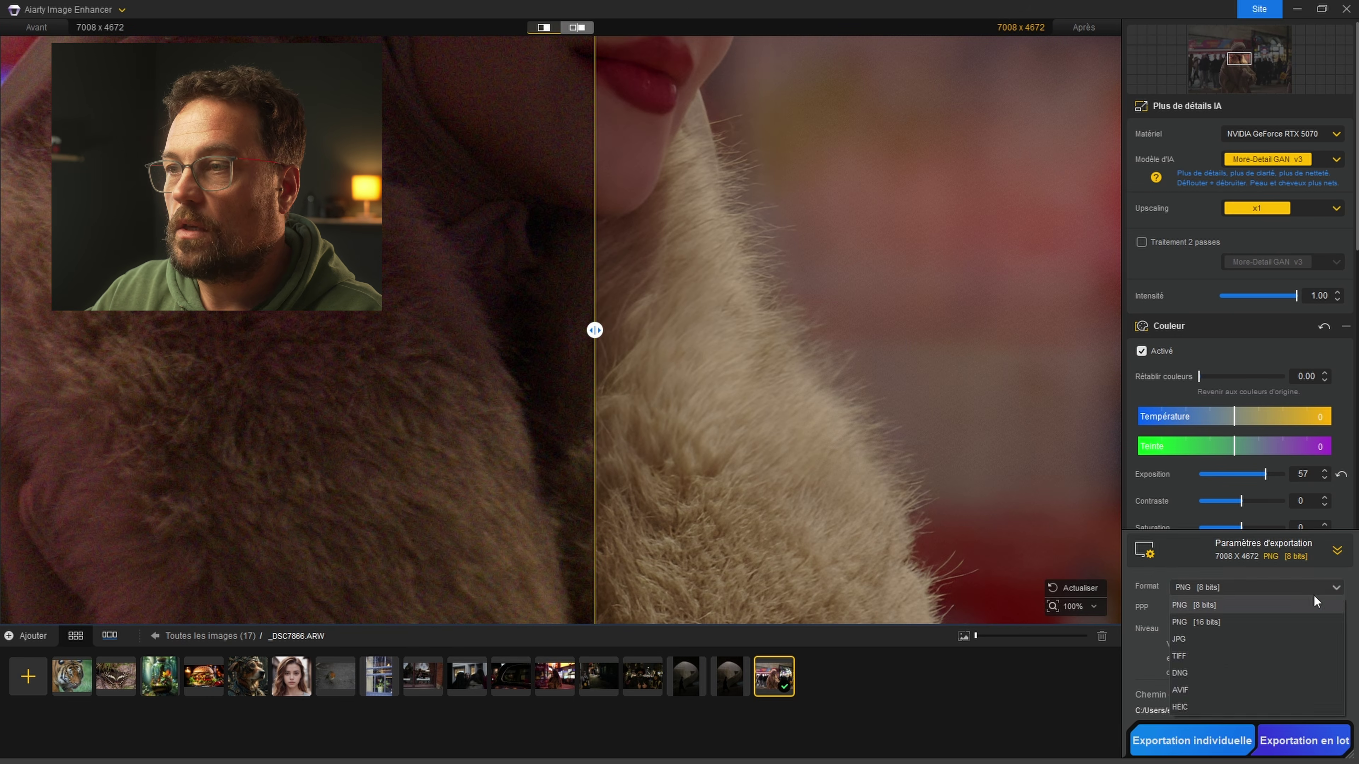
- Review the available export file formats and the PPP setting, leaving the format at PNG 8 bits
{"action": "left_click", "coordinate": [1331, 587]}
{"action": "scroll", "coordinate": [637, 353], "scroll_direction": "down", "scroll_amount": 3}
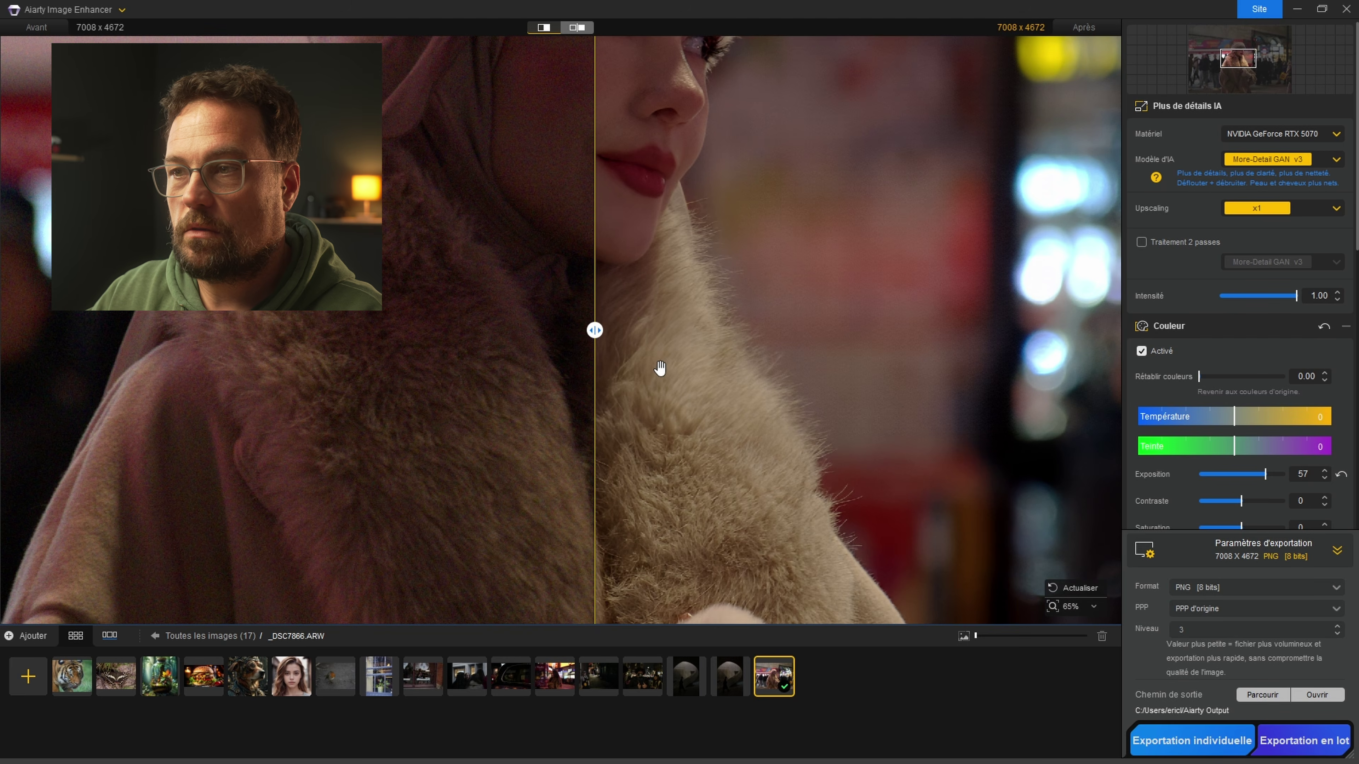
{"action": "left_click", "coordinate": [1227, 609]}
{"action": "left_click", "coordinate": [1229, 609]}
{"action": "left_click", "coordinate": [1229, 609]}
{"action": "left_click", "coordinate": [1229, 608]}
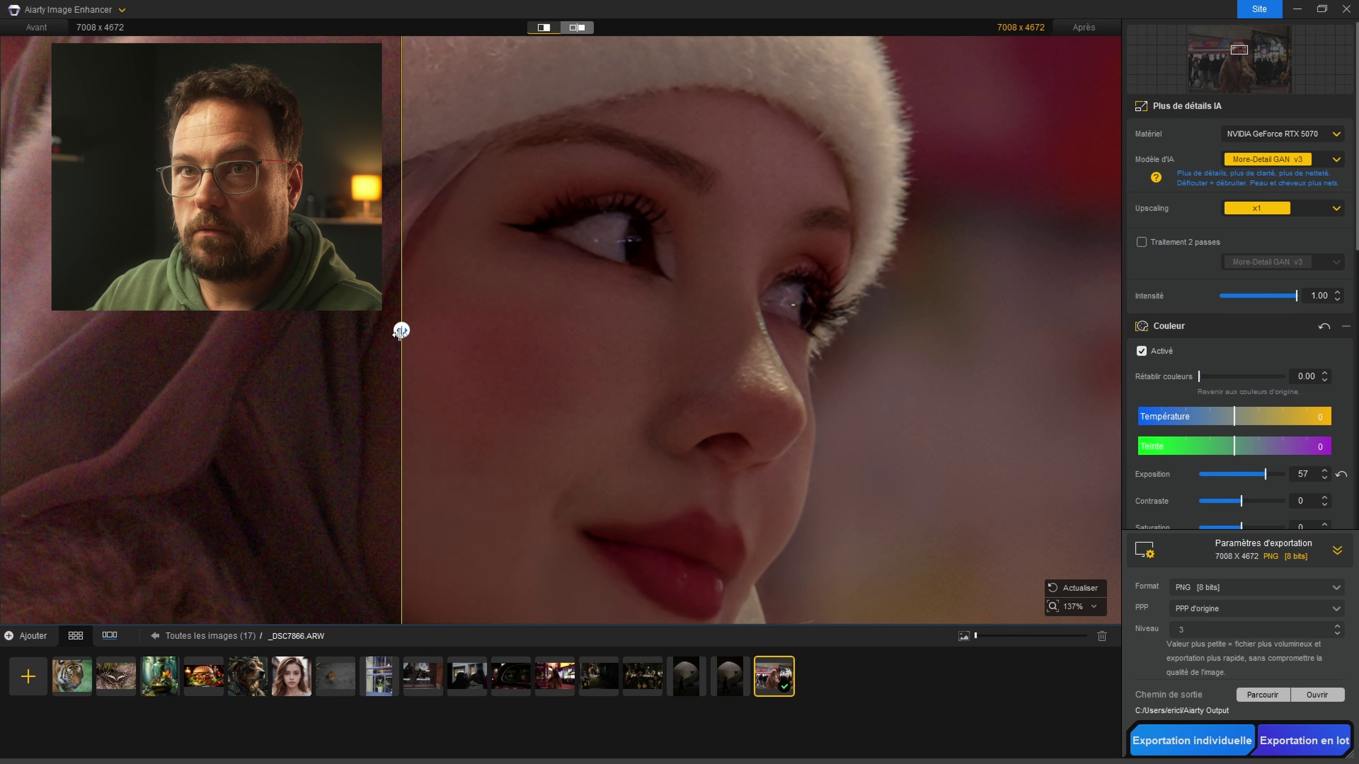
- Compare the noisy original with the denoised result on the face, headscarf and fur collar of _DSC7866.ARW
{"action": "scroll", "coordinate": [654, 388], "scroll_direction": "down", "scroll_amount": 6}
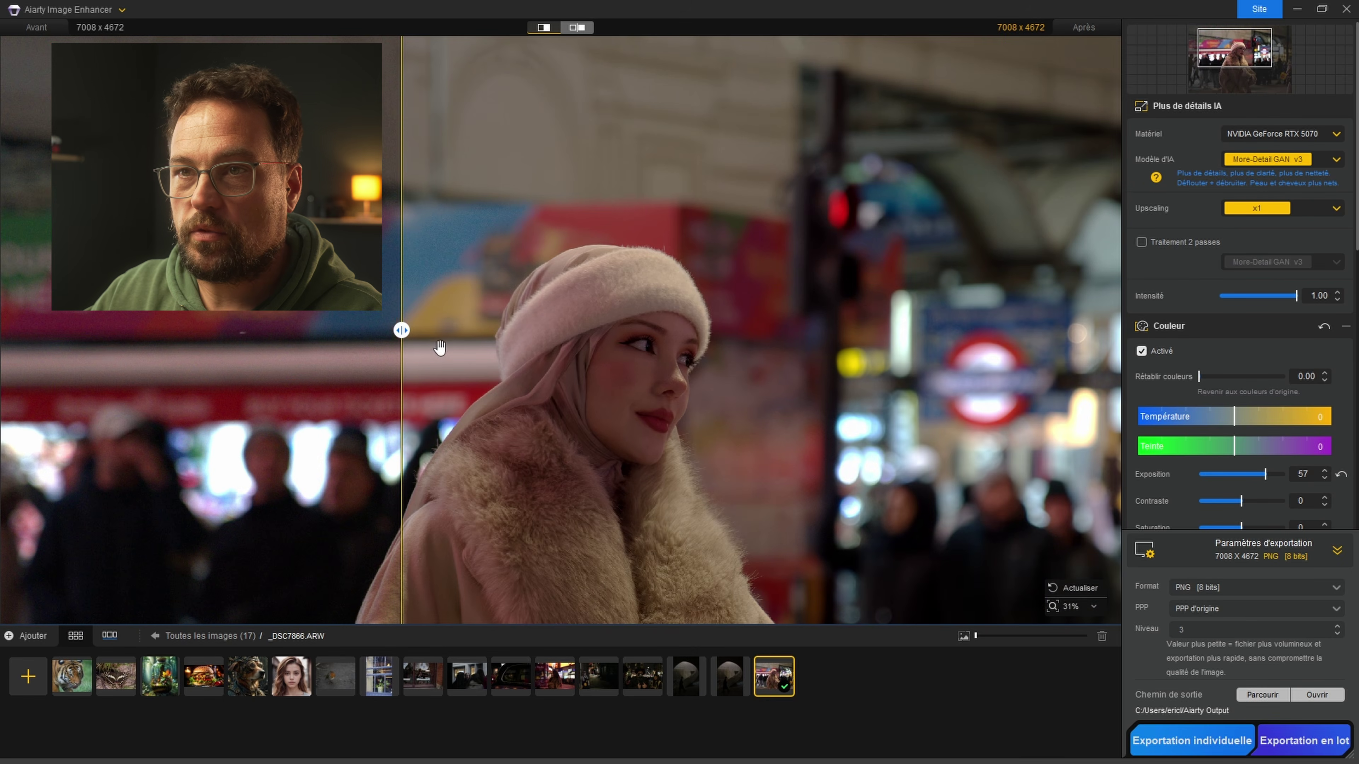
{"action": "left_click_drag", "start_coordinate": [403, 329], "coordinate": [152, 332]}
{"action": "scroll", "coordinate": [617, 329], "scroll_direction": "down", "scroll_amount": 3}
{"action": "scroll", "coordinate": [630, 357], "scroll_direction": "up", "scroll_amount": 6}
{"action": "scroll", "coordinate": [629, 357], "scroll_direction": "up", "scroll_amount": 3}
{"action": "scroll", "coordinate": [435, 357], "scroll_direction": "up", "scroll_amount": 1}
{"action": "left_click_drag", "start_coordinate": [571, 261], "coordinate": [940, 485]}
{"action": "left_click_drag", "start_coordinate": [795, 220], "coordinate": [765, 476]}
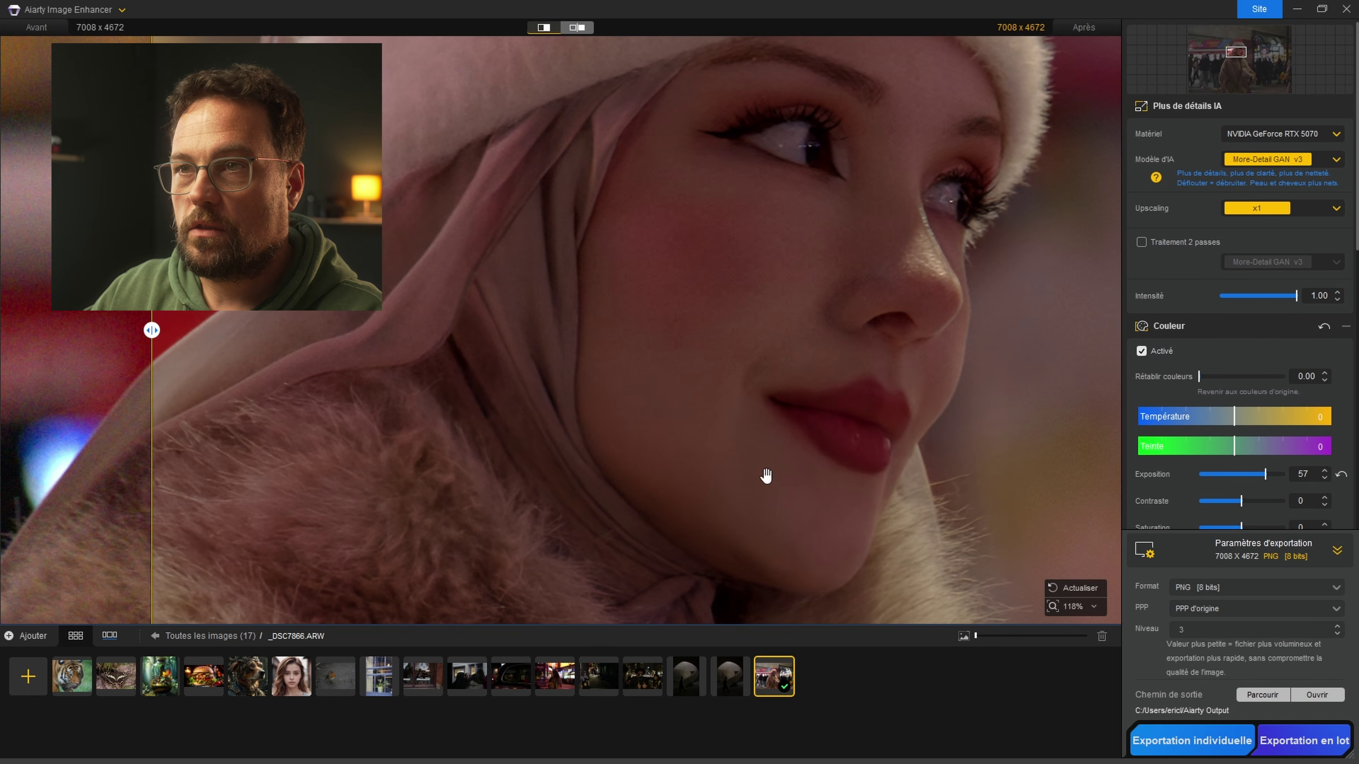
- Set Ombres to 88 and compare before and after across the full _DSC7866.ARW photo
{"action": "scroll", "coordinate": [1249, 399], "scroll_direction": "down", "scroll_amount": 4}
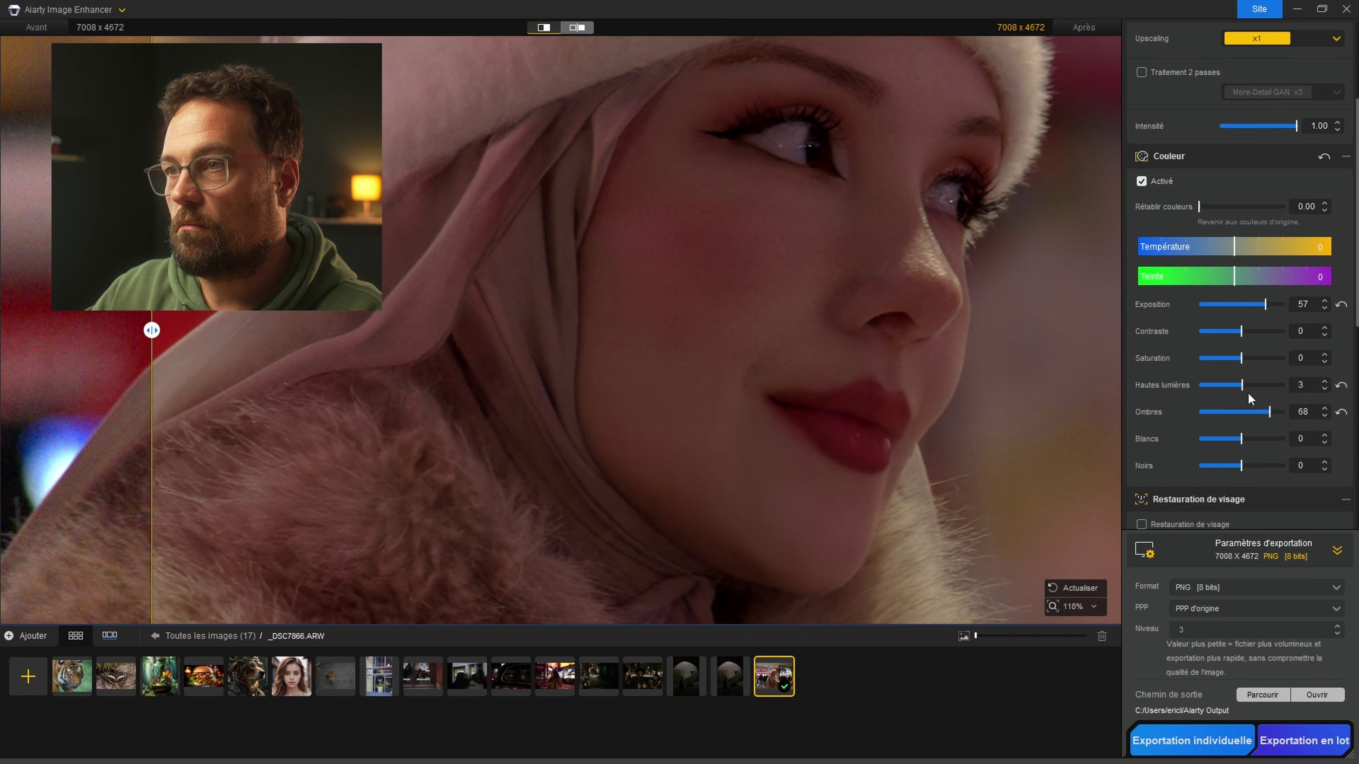
{"action": "scroll", "coordinate": [553, 413], "scroll_direction": "down", "scroll_amount": 6}
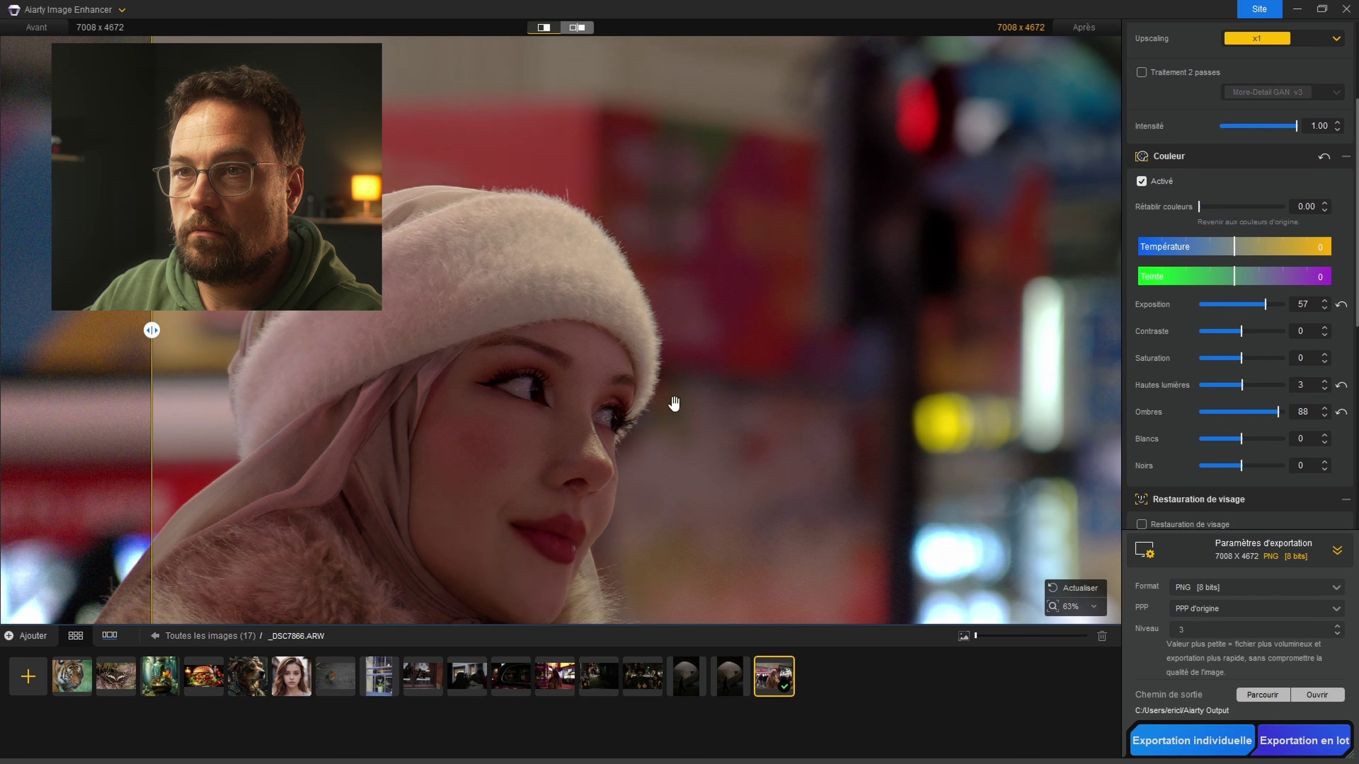
{"action": "scroll", "coordinate": [673, 404], "scroll_direction": "down", "scroll_amount": 6}
{"action": "left_click_drag", "start_coordinate": [147, 333], "coordinate": [455, 353]}
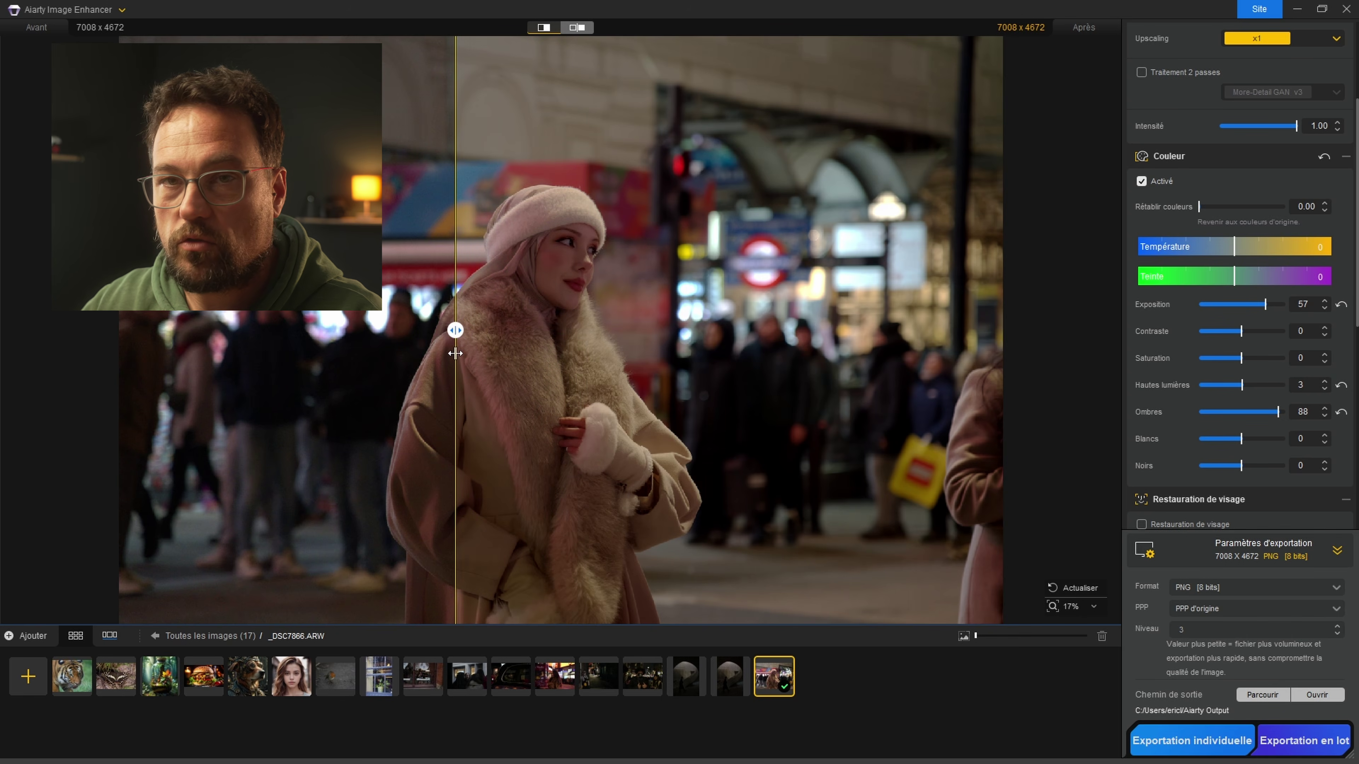
{"action": "left_click_drag", "start_coordinate": [453, 343], "coordinate": [493, 345]}
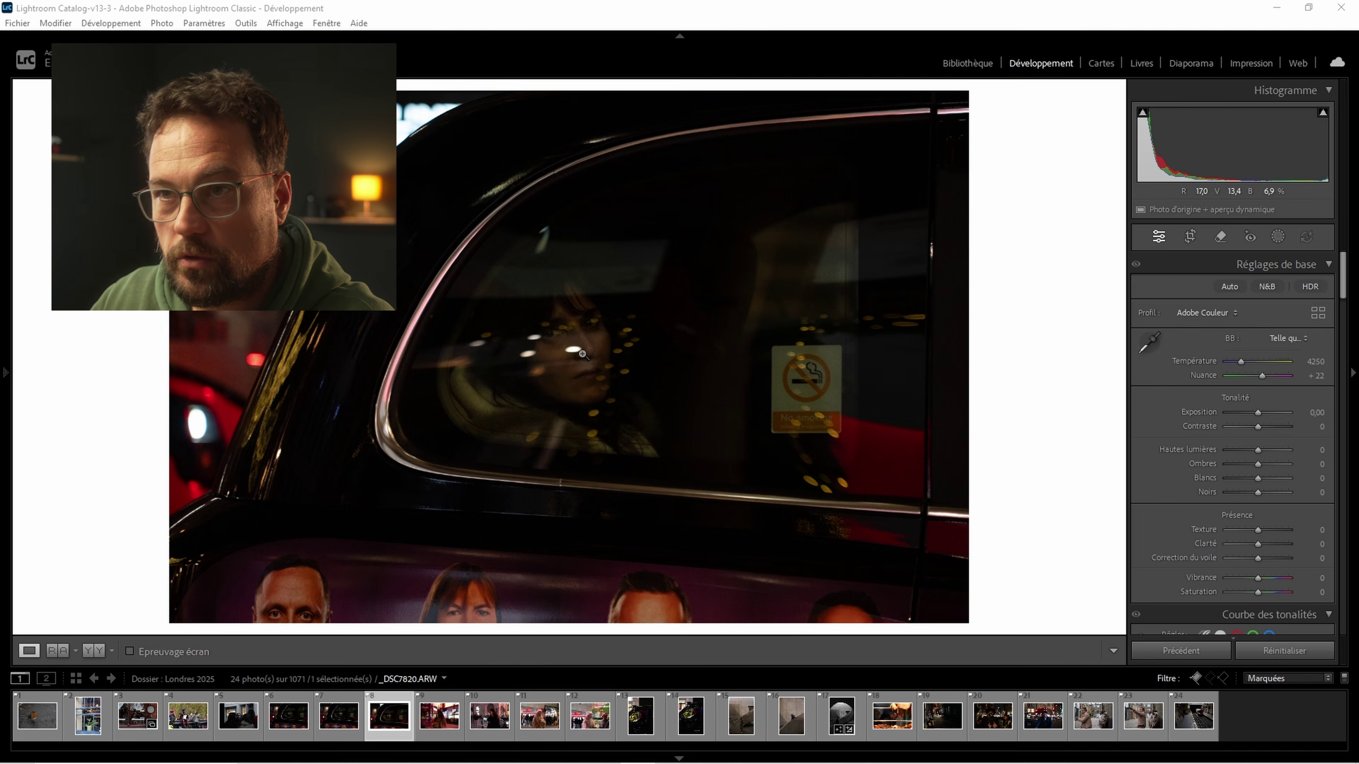
- Examine the noise on the face behind the taxi window in the original _DSC7820.ARW
{"action": "left_click", "coordinate": [571, 336]}
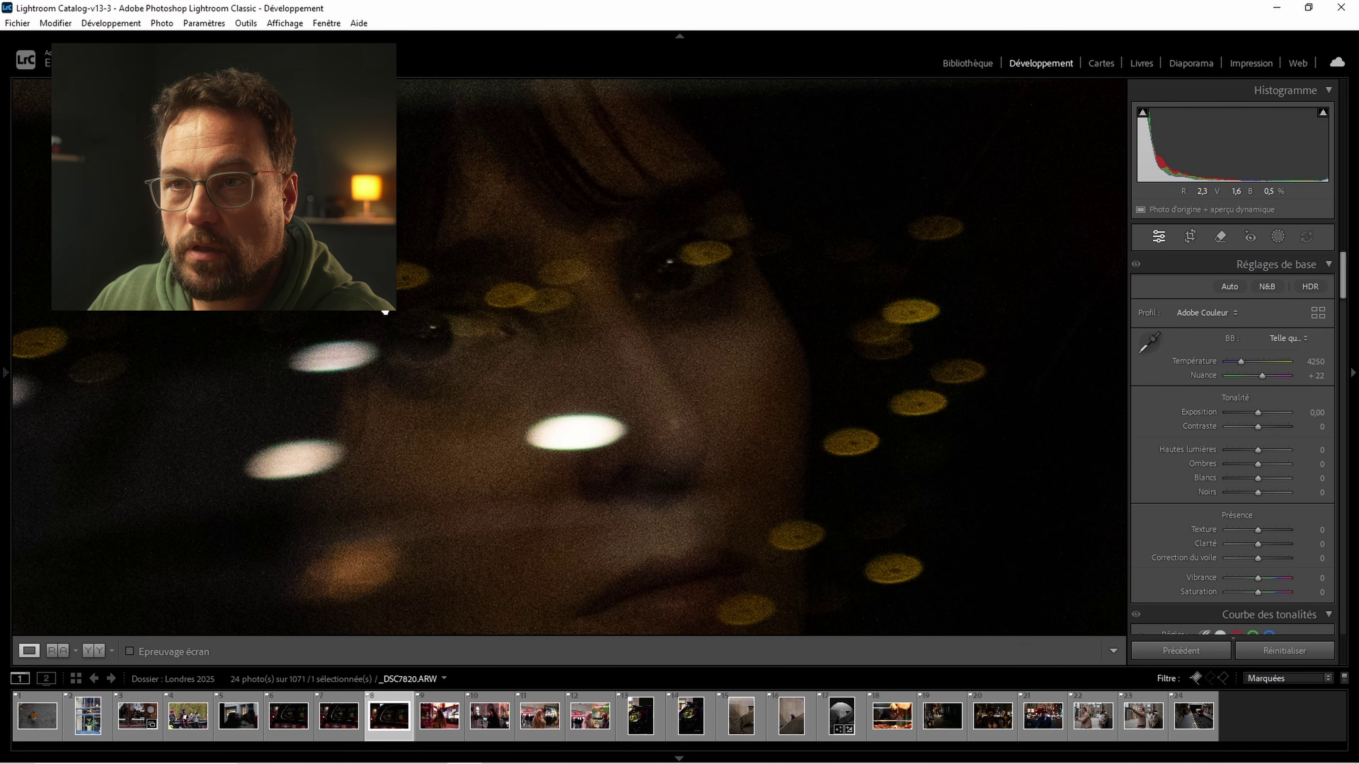
{"action": "left_click", "coordinate": [582, 325]}
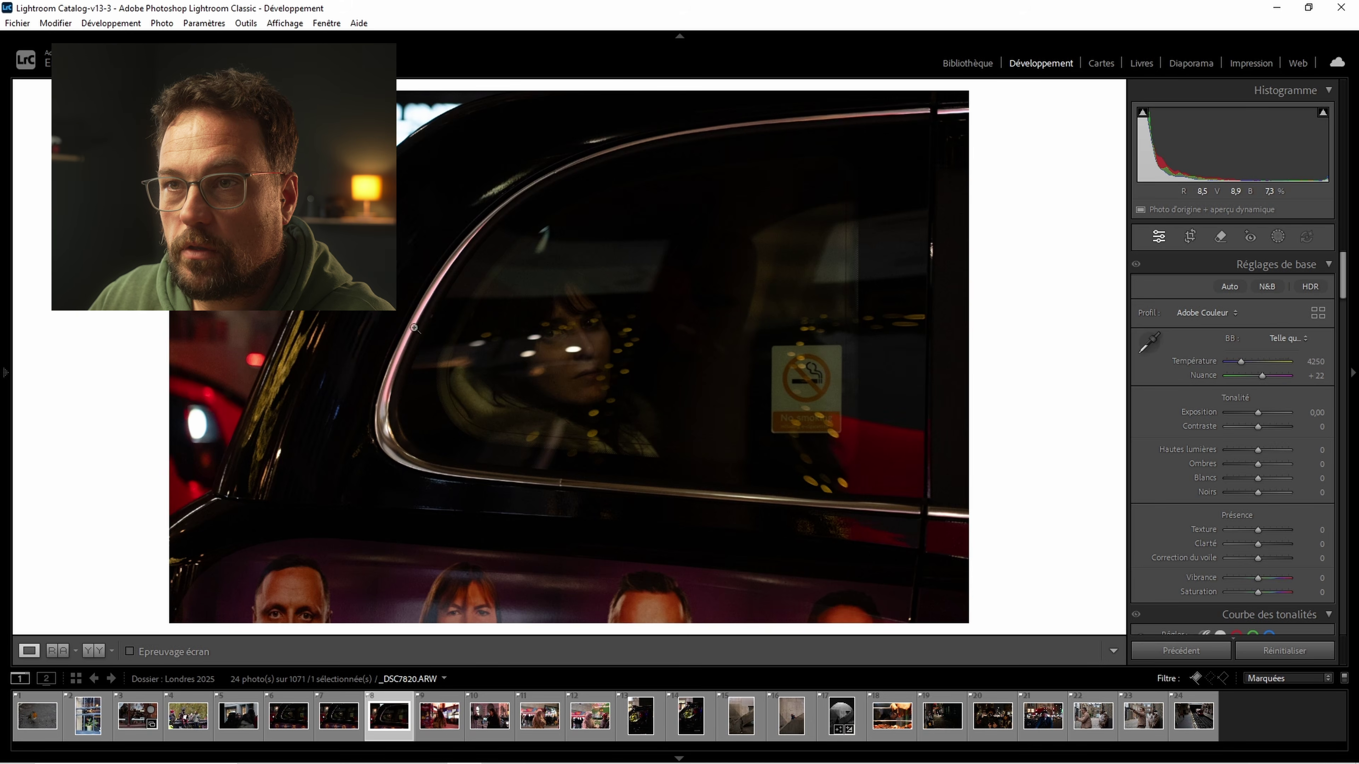
- Inspect the grain around the eyes, nose and mouth of the woman in _DSC7820.ARW, alternating close-up and full views
{"action": "left_click", "coordinate": [597, 339]}
{"action": "left_click_drag", "start_coordinate": [512, 467], "coordinate": [636, 305]}
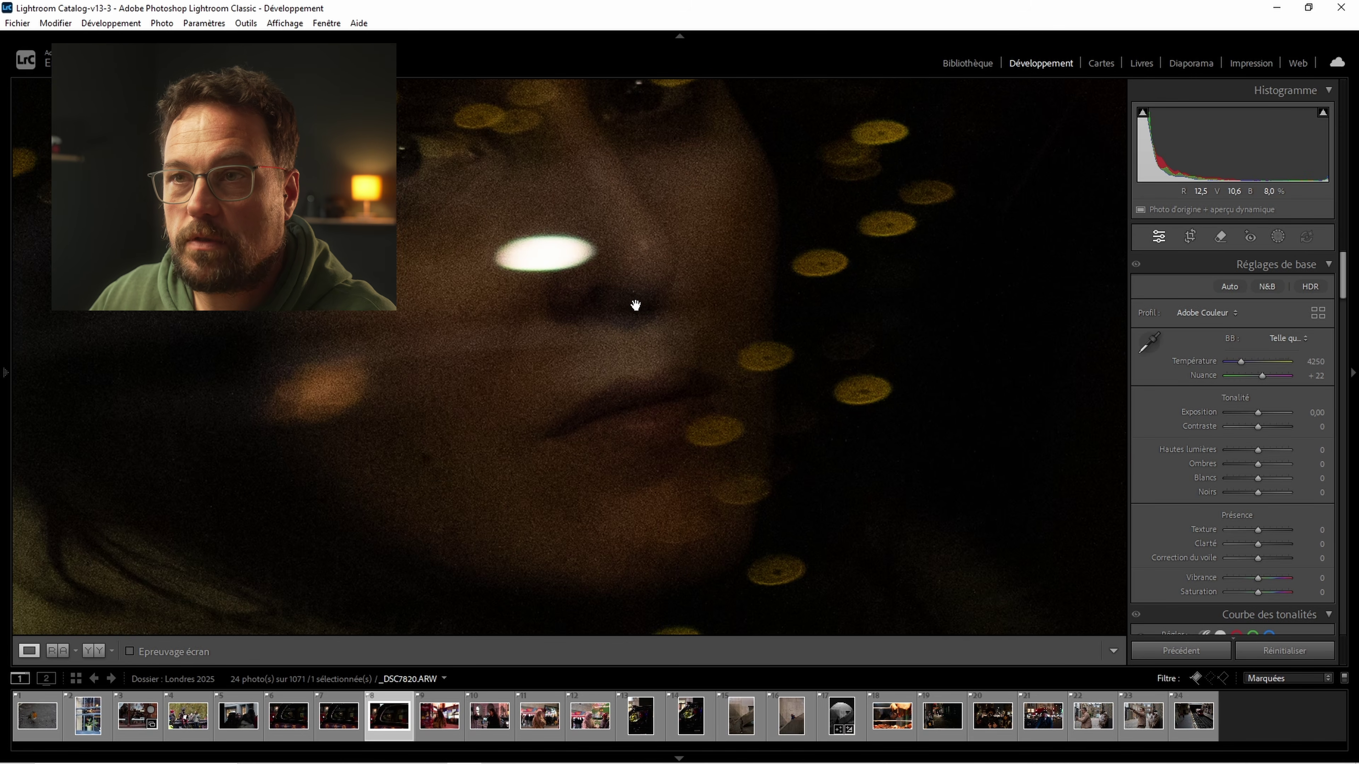
{"action": "left_click", "coordinate": [620, 346]}
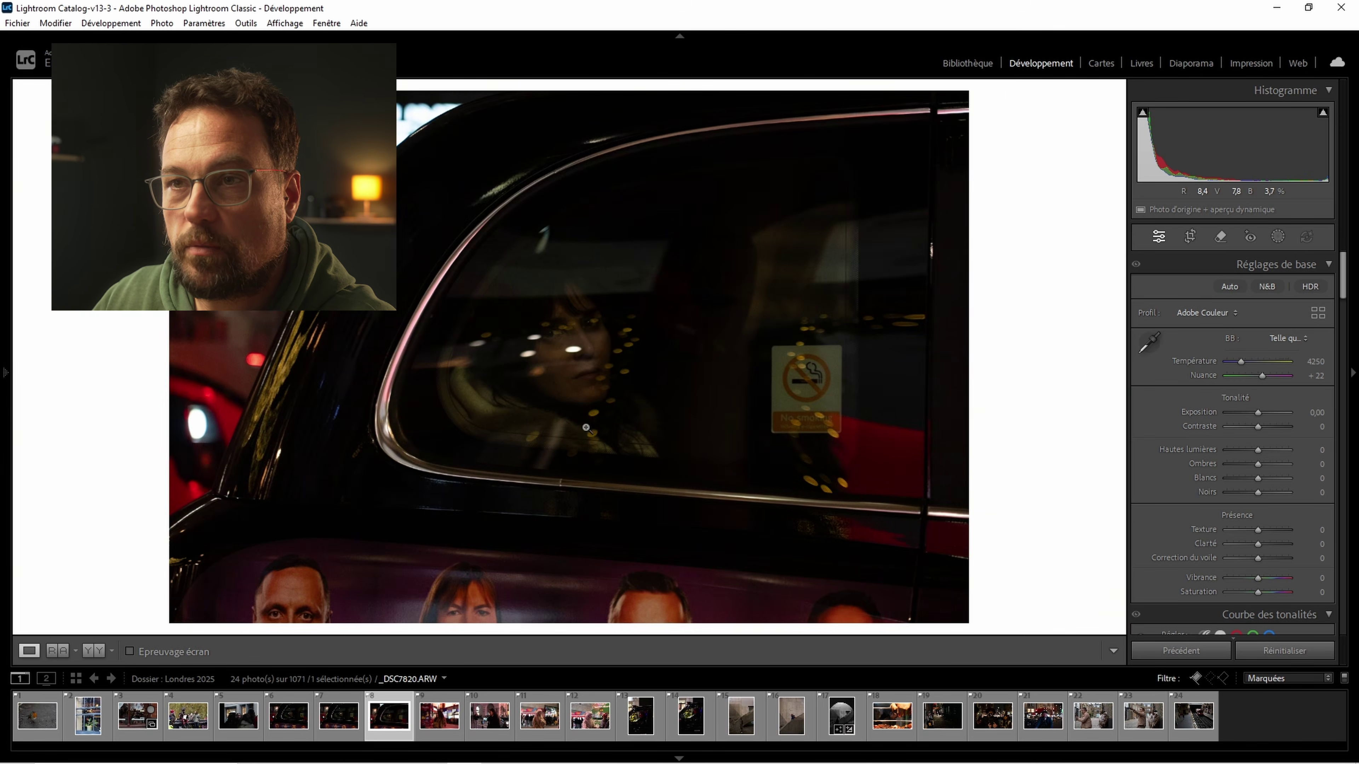
{"action": "left_click", "coordinate": [570, 346]}
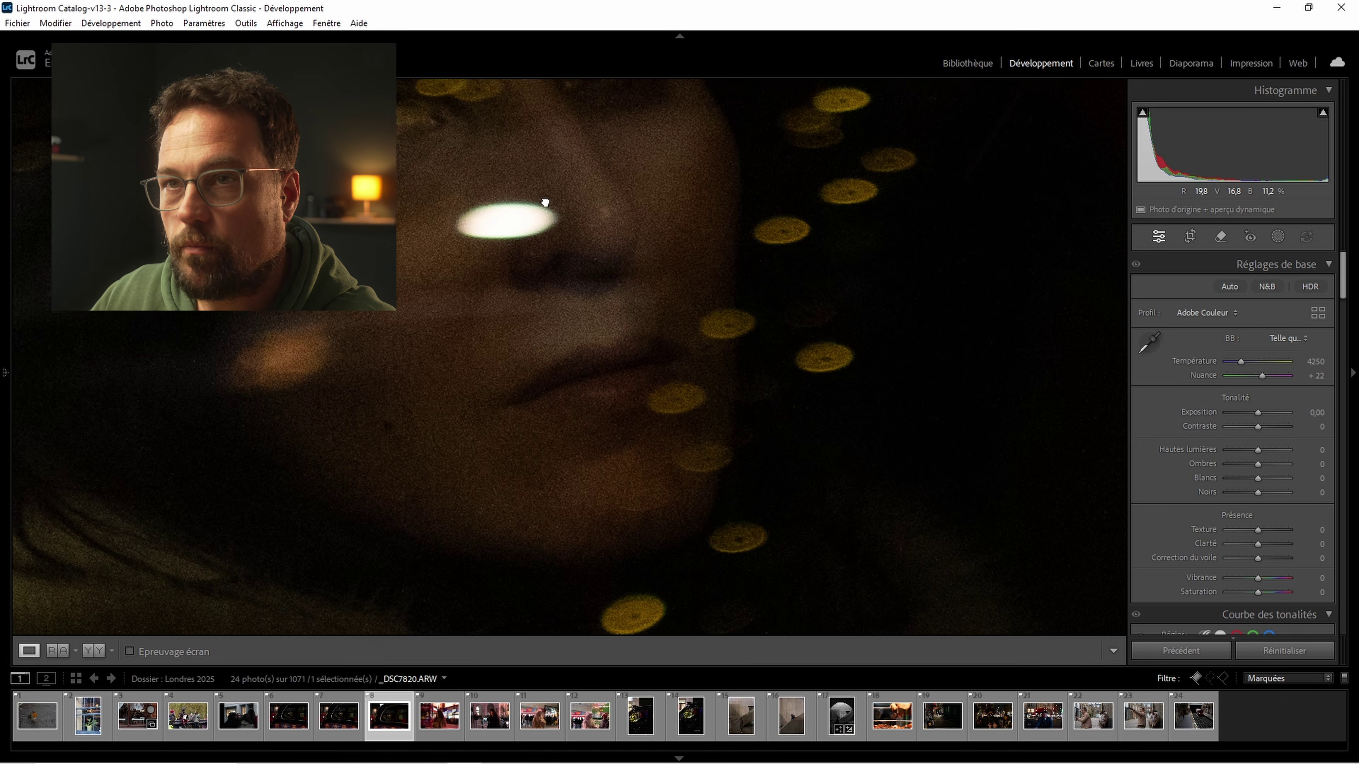
{"action": "left_click_drag", "start_coordinate": [546, 204], "coordinate": [549, 378]}
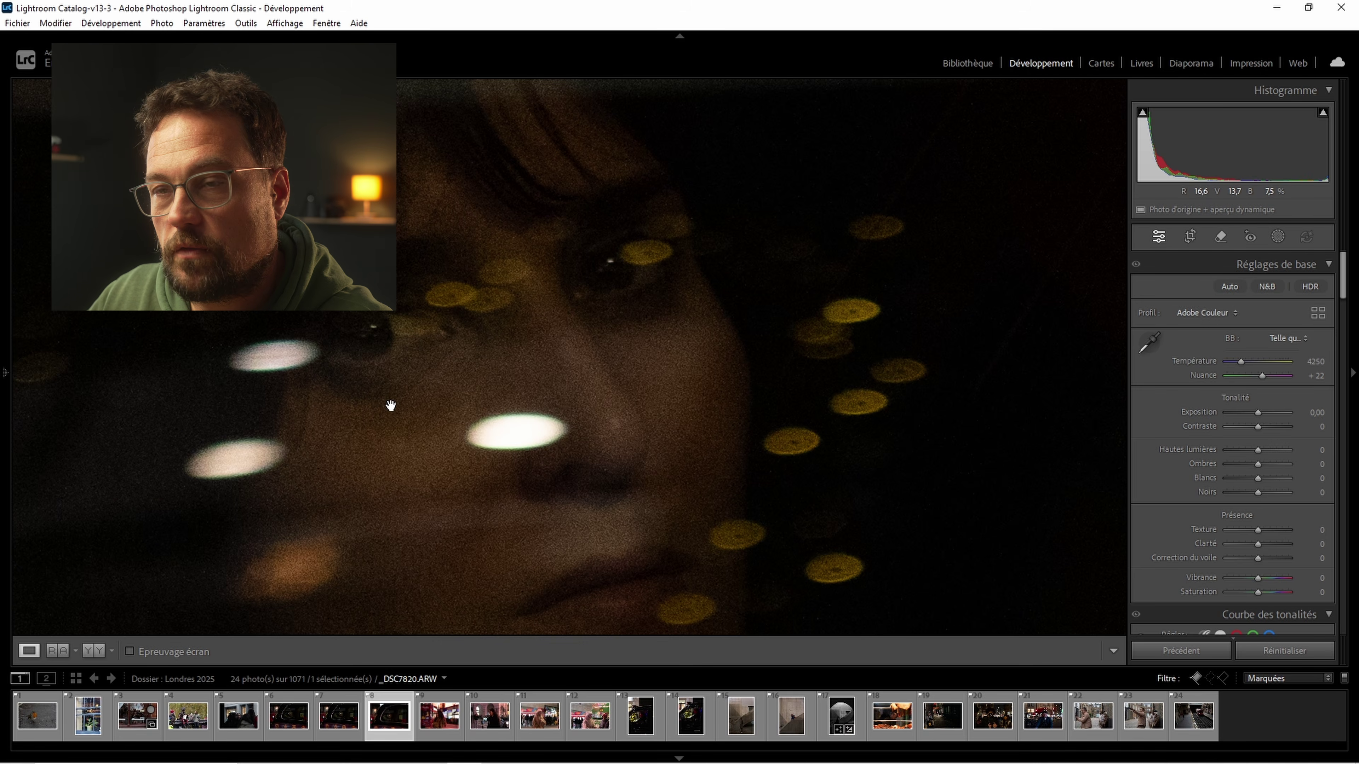
{"action": "left_click", "coordinate": [495, 364]}
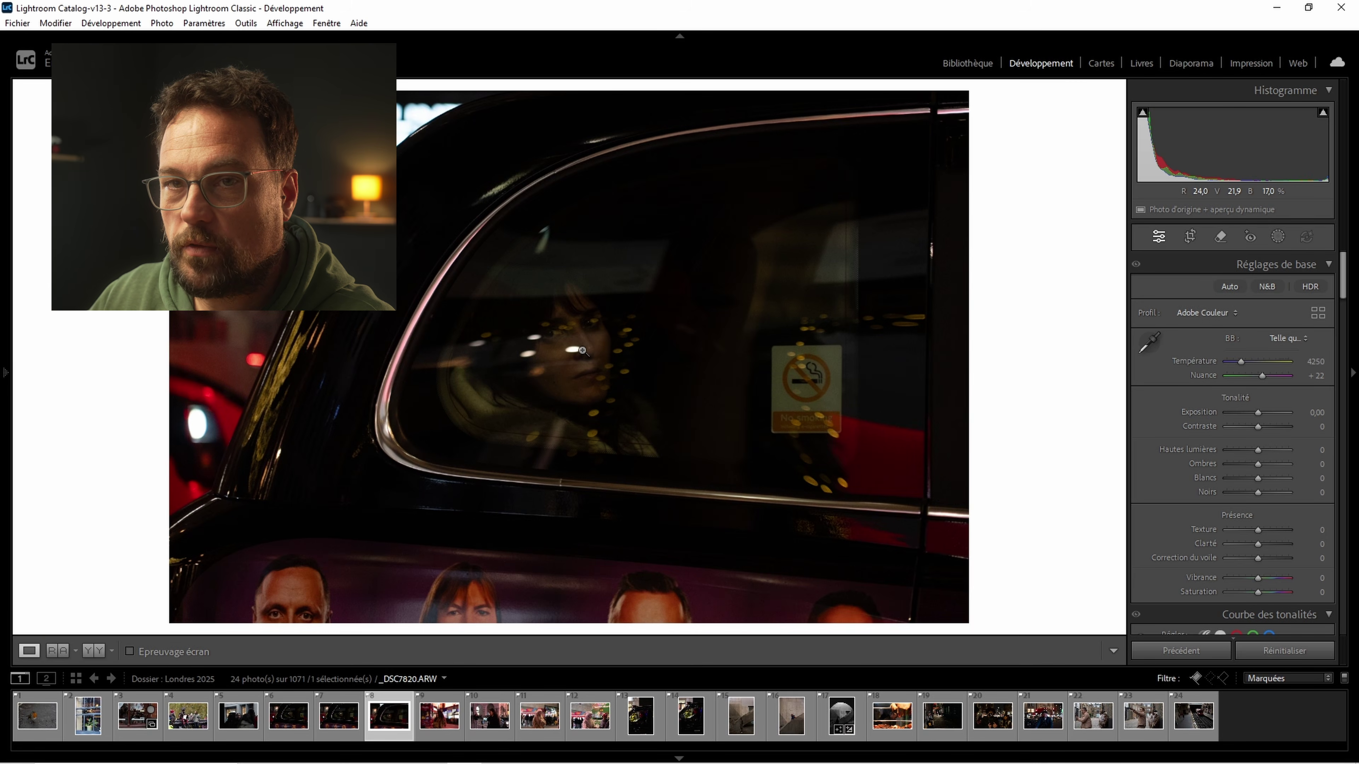
{"action": "left_click", "coordinate": [571, 349]}
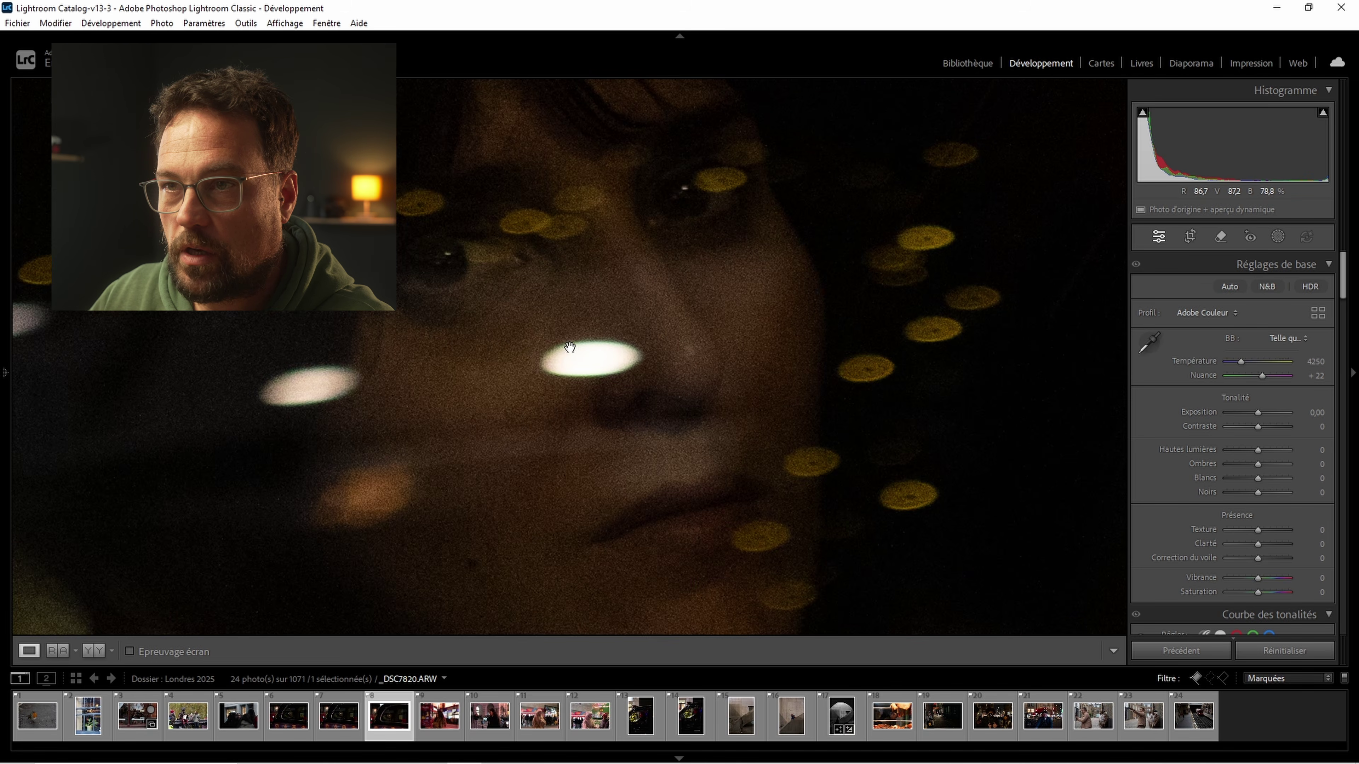
{"action": "left_click", "coordinate": [571, 349]}
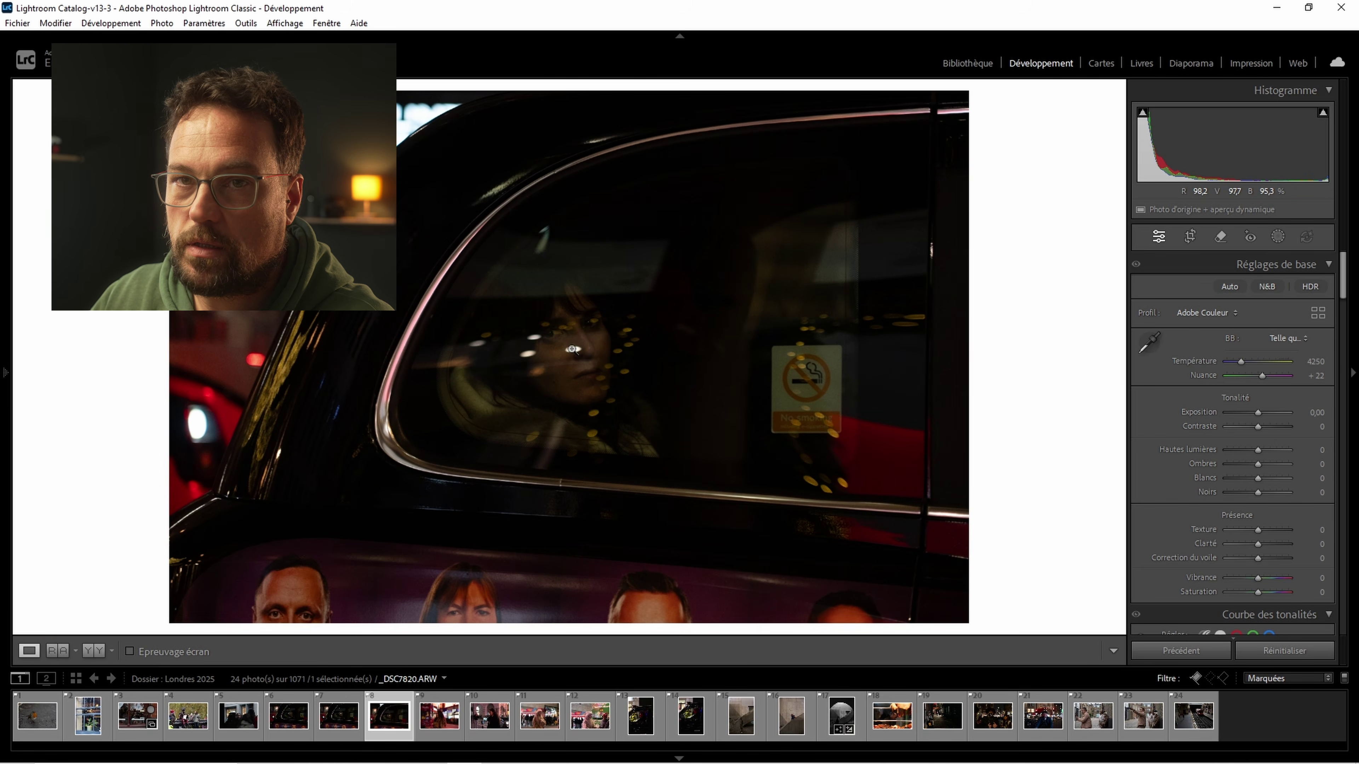
{"action": "left_click", "coordinate": [574, 327]}
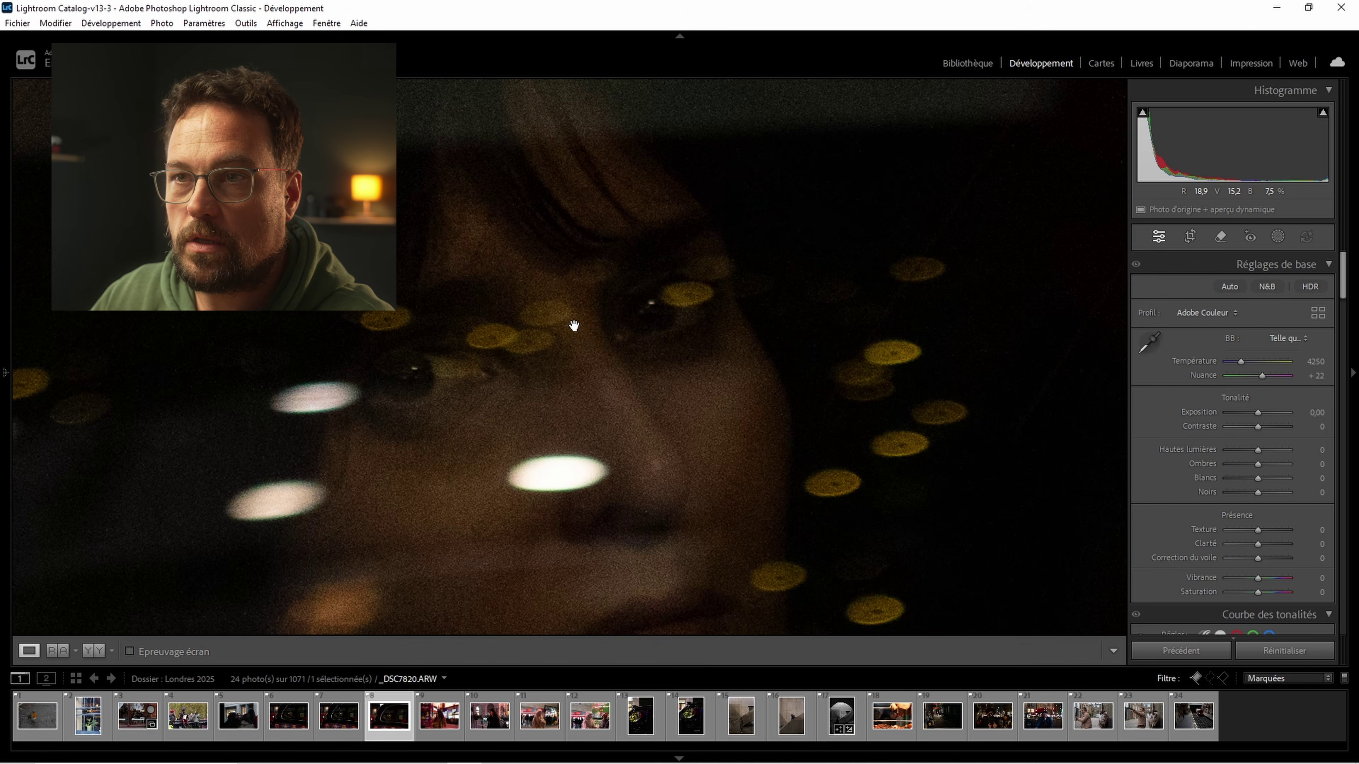
{"action": "left_click", "coordinate": [637, 423]}
{"action": "left_click", "coordinate": [601, 367]}
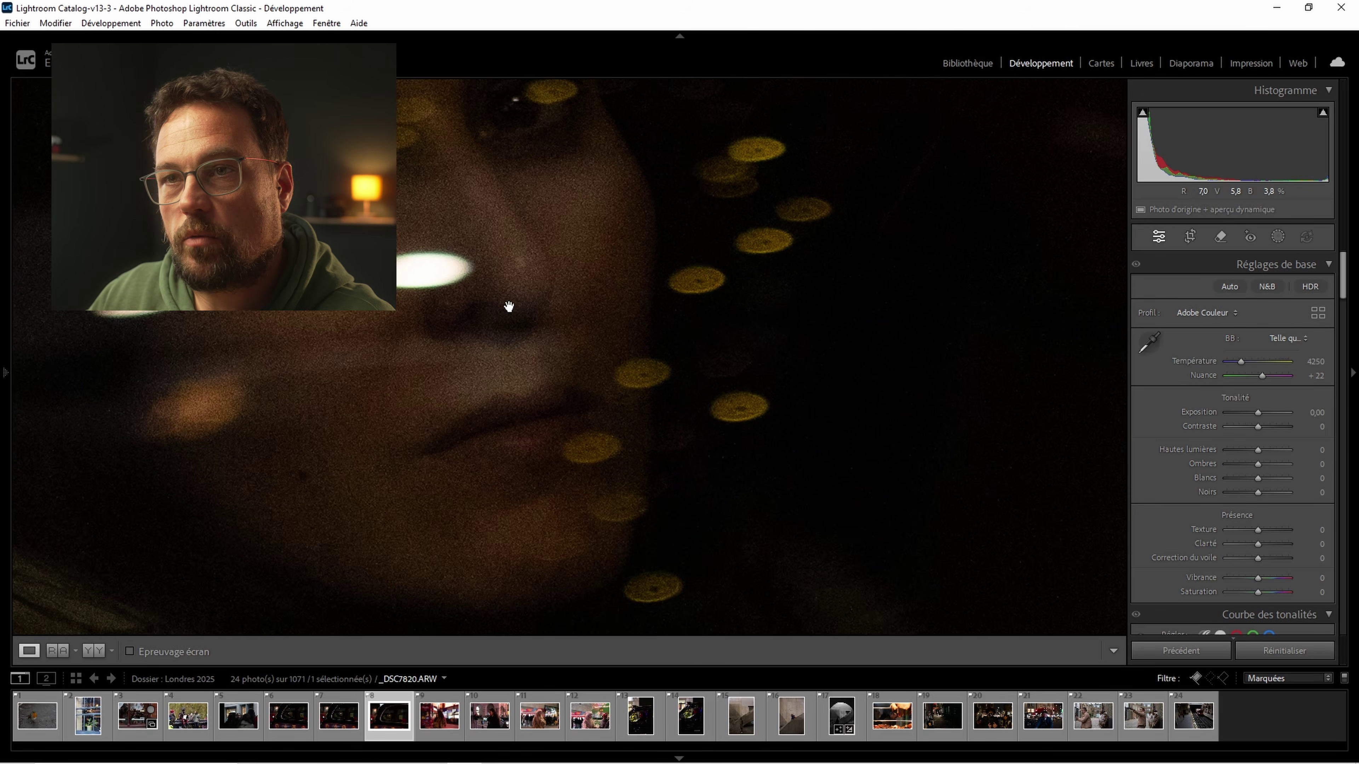
{"action": "left_click_drag", "start_coordinate": [510, 307], "coordinate": [556, 375]}
{"action": "left_click", "coordinate": [434, 367]}
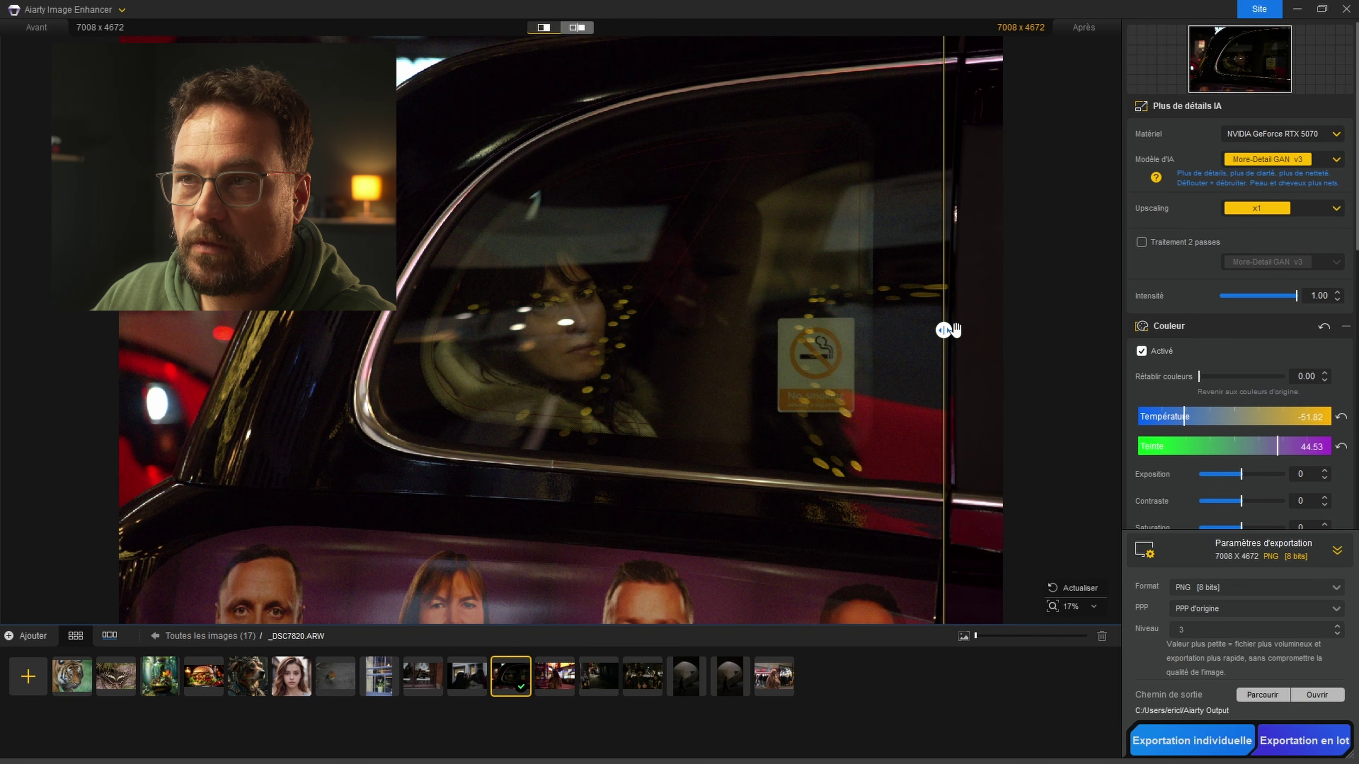
- In Aiarty Image Enhancer, turn off the Couleur adjustments for _DSC7820.ARW and compare before and after across the taxi window
{"action": "left_click_drag", "start_coordinate": [943, 330], "coordinate": [717, 330]}
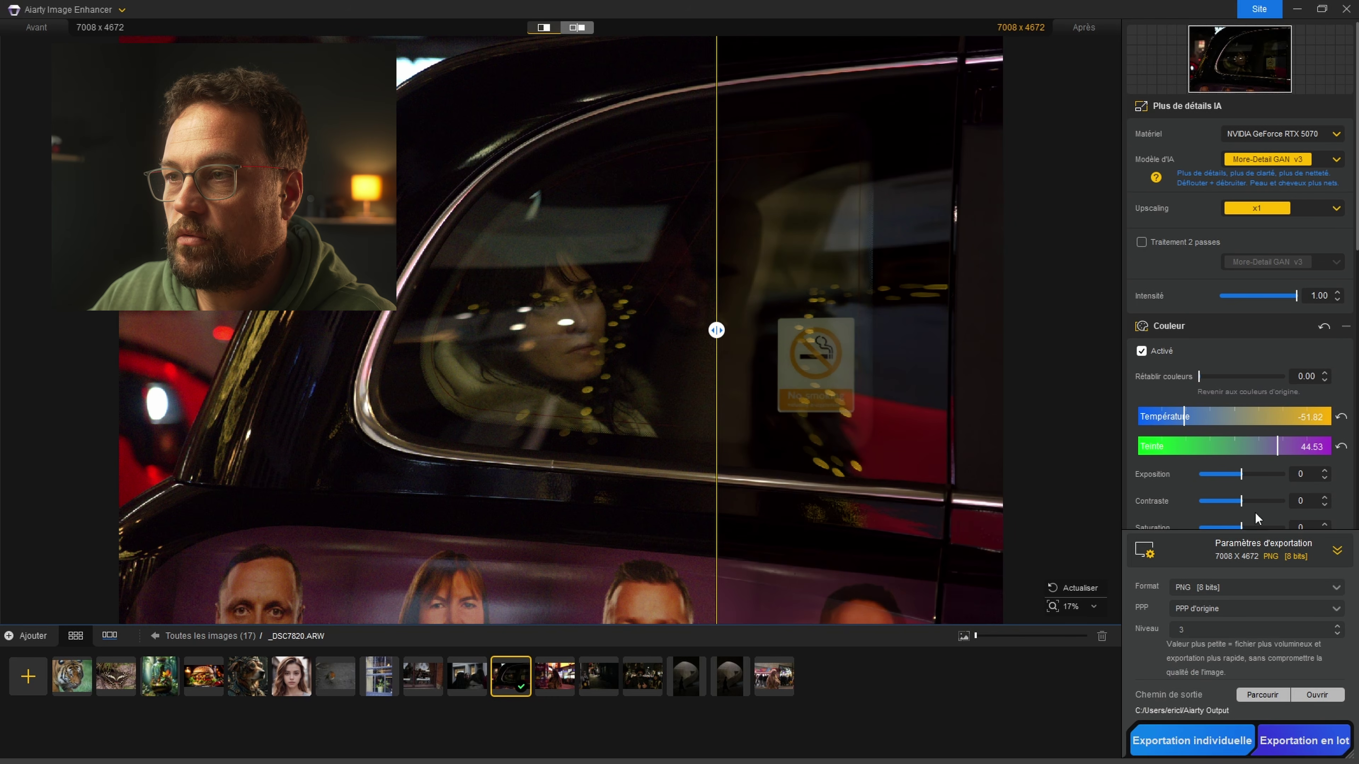
{"action": "scroll", "coordinate": [1245, 402], "scroll_direction": "down", "scroll_amount": 3}
{"action": "left_click", "coordinate": [1141, 182]}
{"action": "scroll", "coordinate": [1185, 277], "scroll_direction": "down", "scroll_amount": 8}
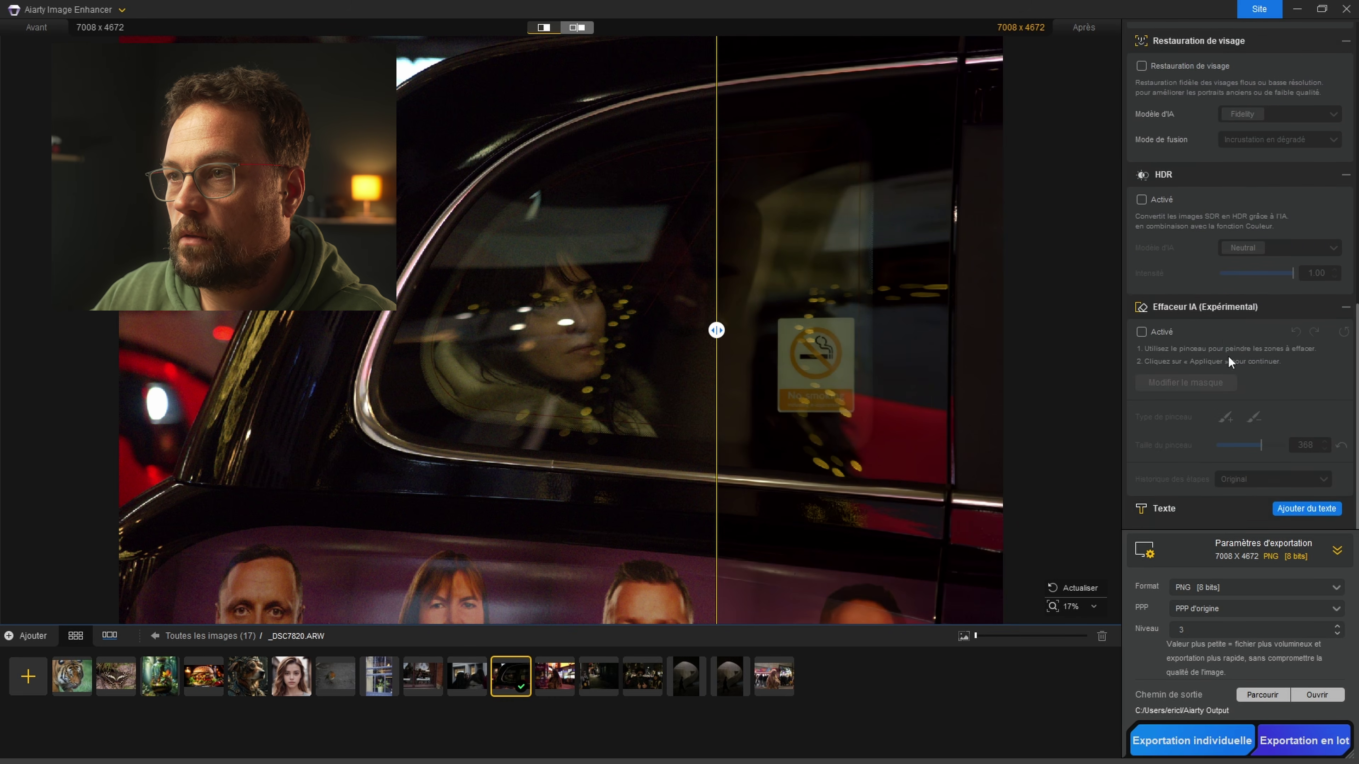
{"action": "scroll", "coordinate": [1168, 232], "scroll_direction": "up", "scroll_amount": 10}
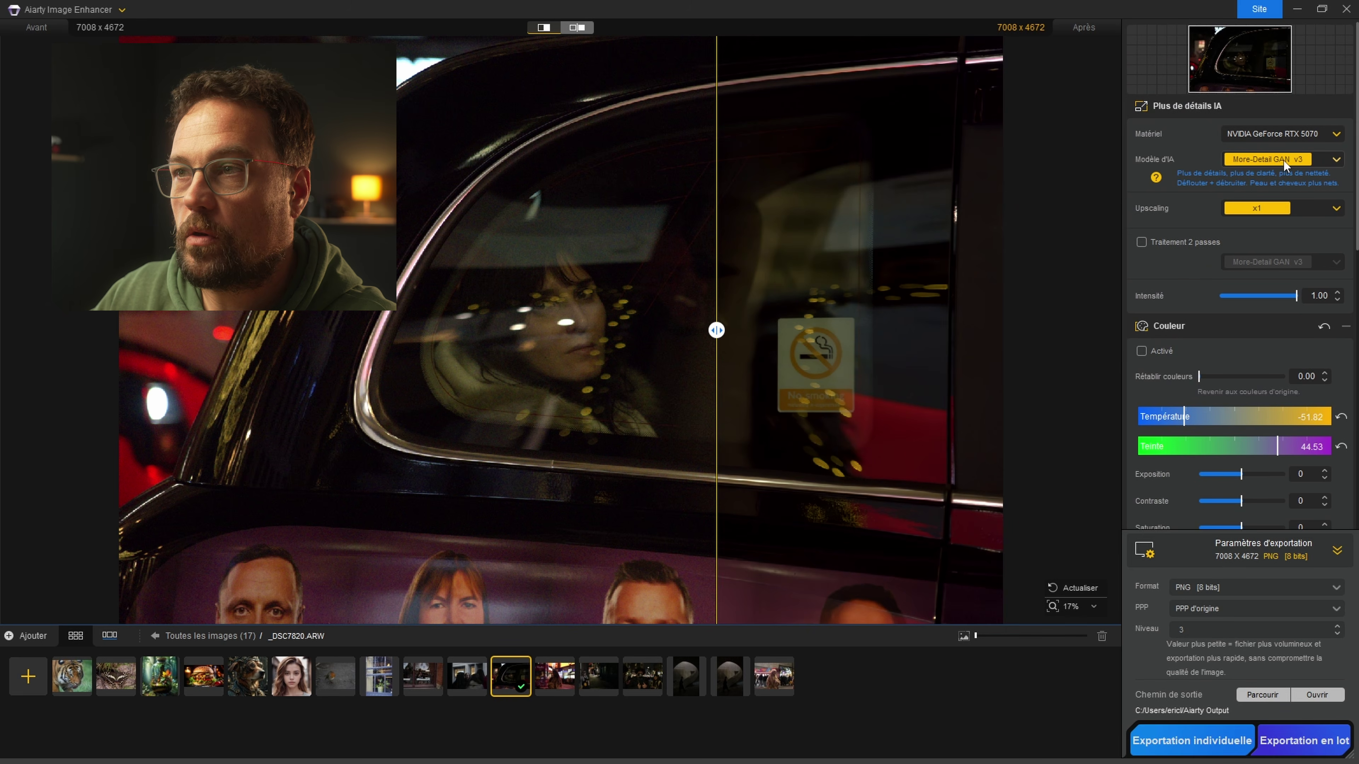
{"action": "left_click_drag", "start_coordinate": [717, 331], "coordinate": [492, 331]}
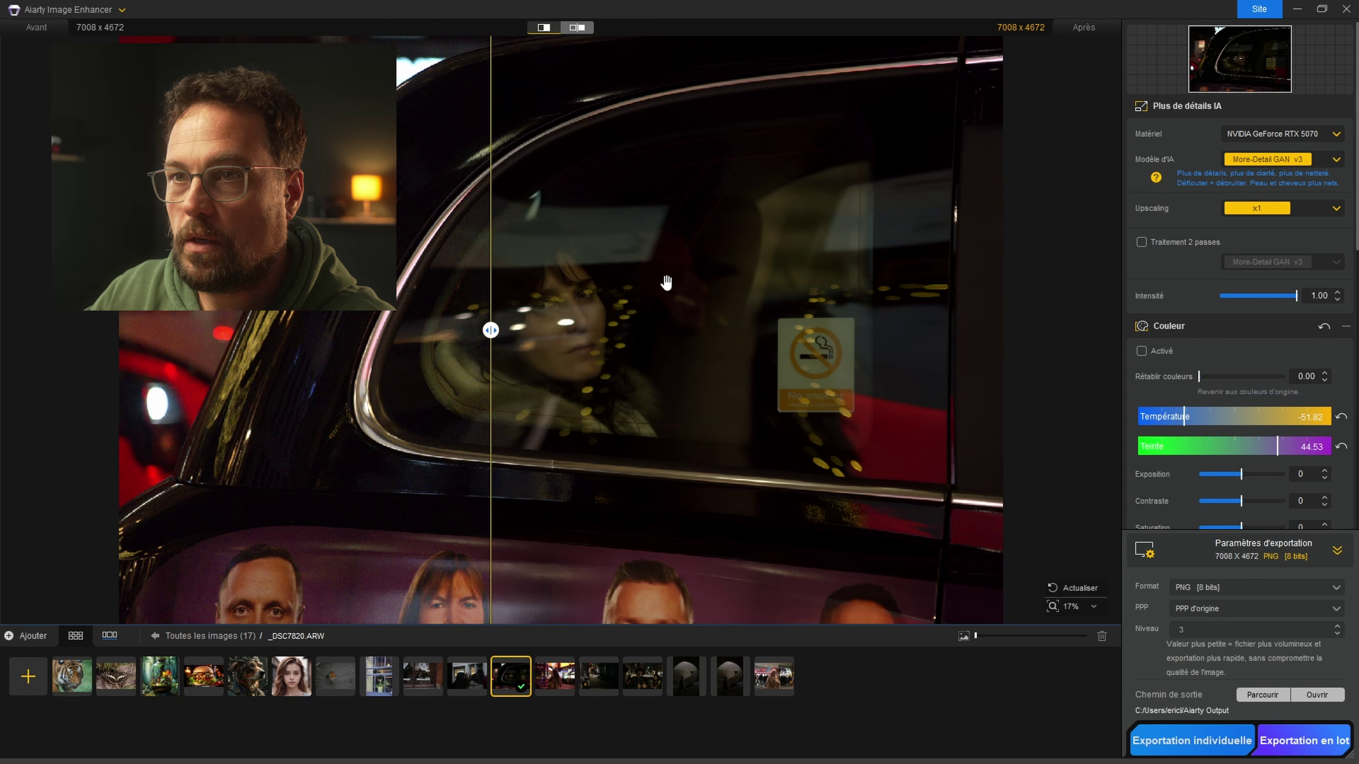
- Collapse the export settings and compare the woman's face before and after the More-Detail GAN v3 enhancement up close
{"action": "scroll", "coordinate": [605, 333], "scroll_direction": "up", "scroll_amount": 2}
{"action": "scroll", "coordinate": [666, 303], "scroll_direction": "down", "scroll_amount": 2}
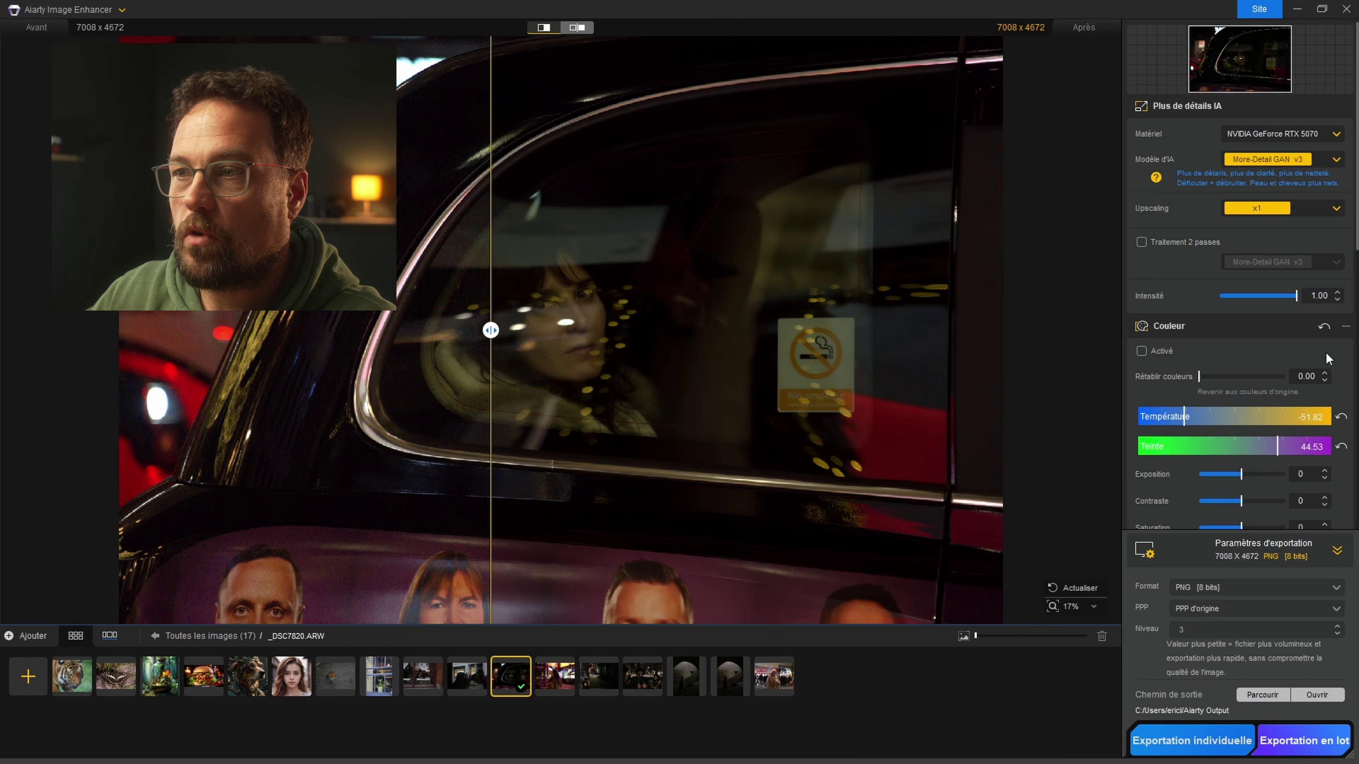
{"action": "scroll", "coordinate": [1325, 352], "scroll_direction": "down", "scroll_amount": 5}
{"action": "left_click", "coordinate": [1337, 552]}
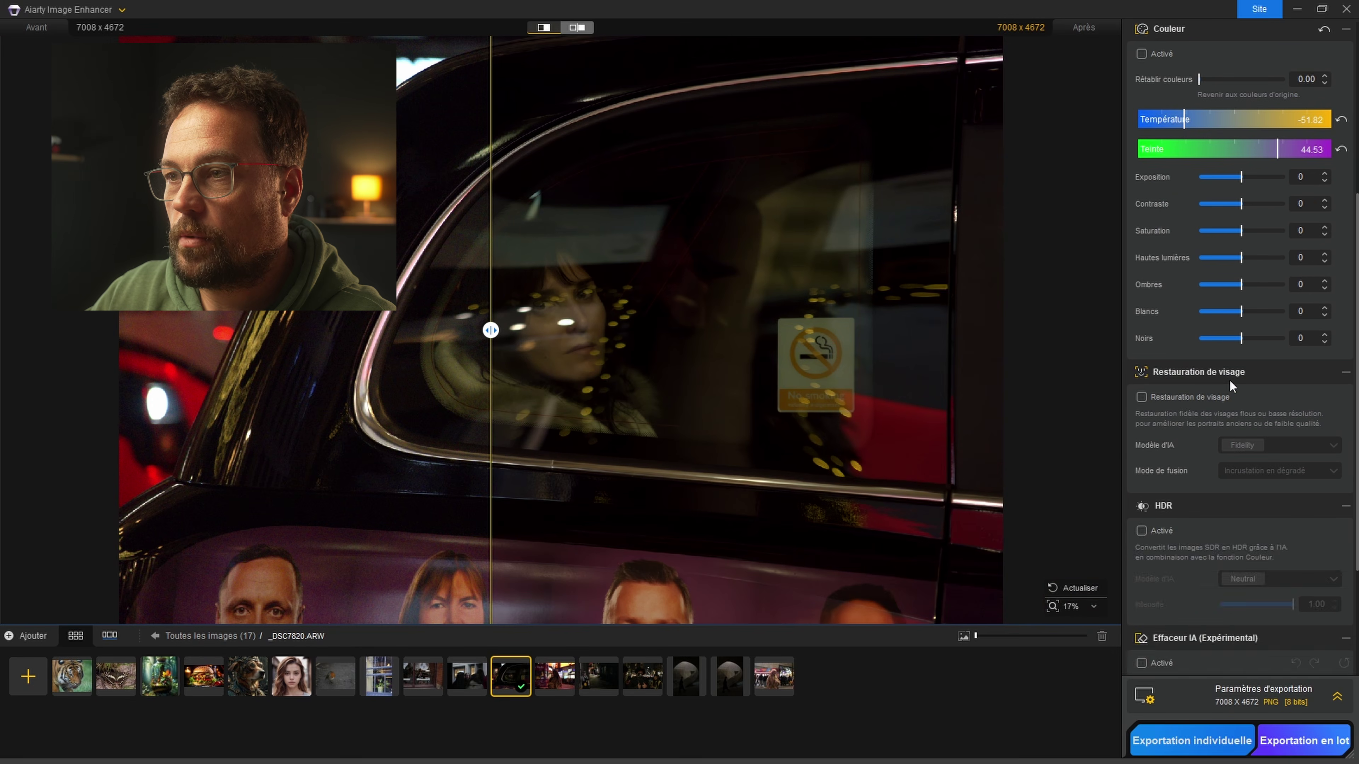
{"action": "scroll", "coordinate": [1231, 383], "scroll_direction": "up", "scroll_amount": 5}
{"action": "scroll", "coordinate": [580, 312], "scroll_direction": "up", "scroll_amount": 3}
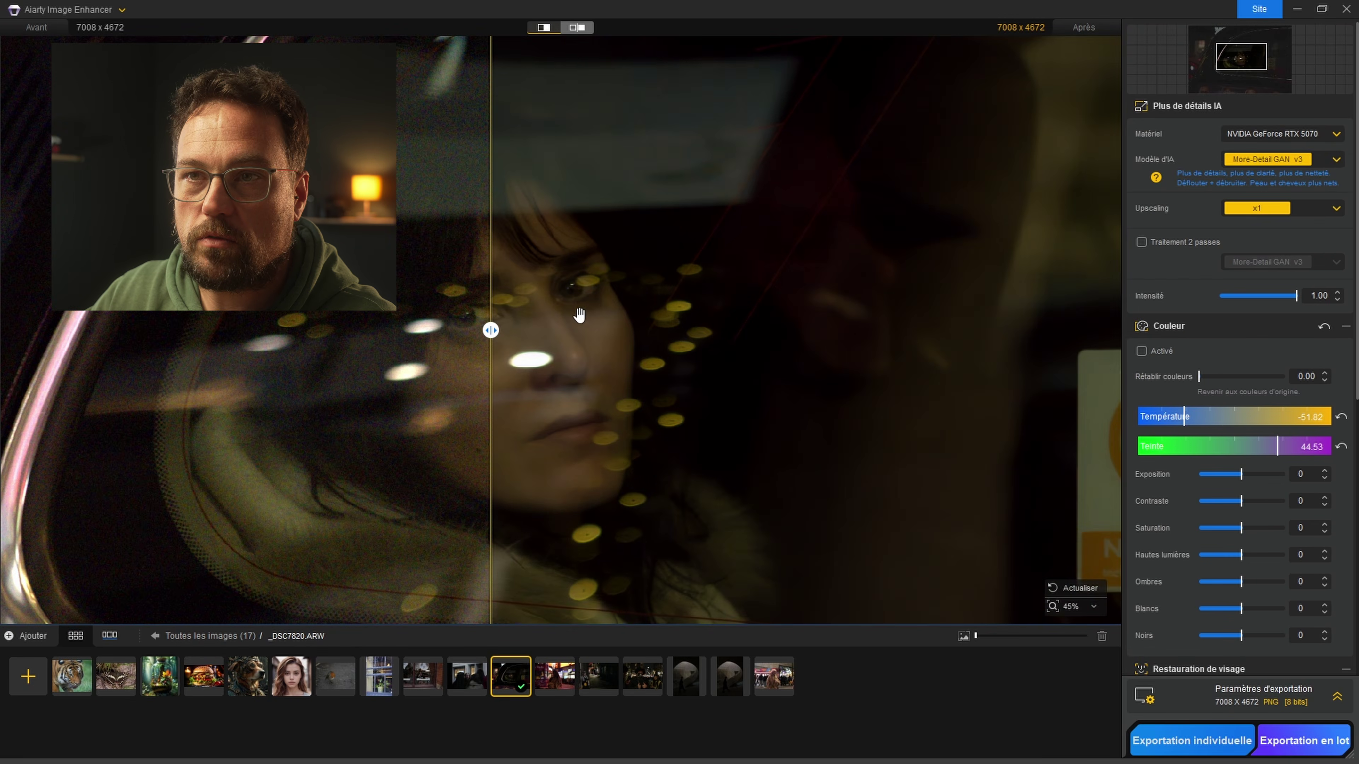
{"action": "left_click_drag", "start_coordinate": [567, 359], "coordinate": [260, 331]}
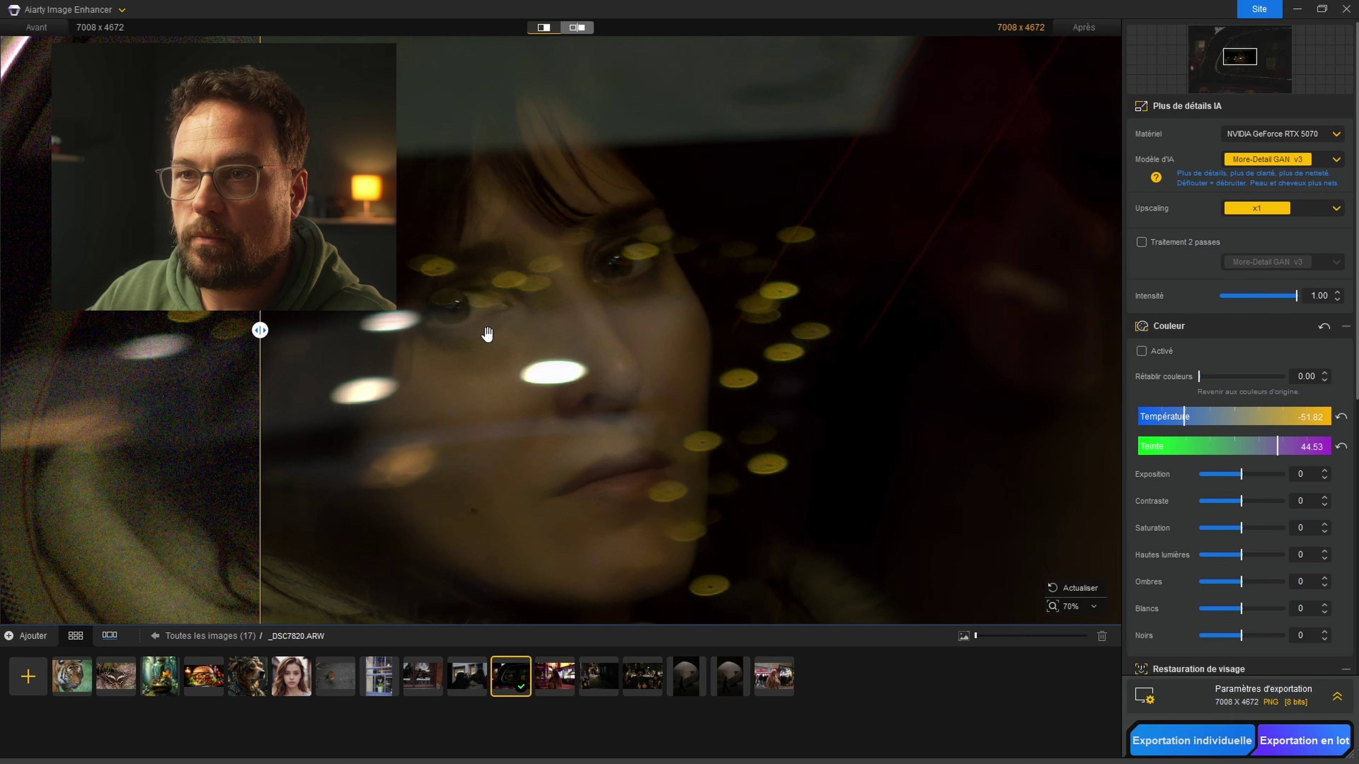
- Set the AI model to Real-Photo v3 and read the descriptions of the available AI models
{"action": "left_click", "coordinate": [1307, 164]}
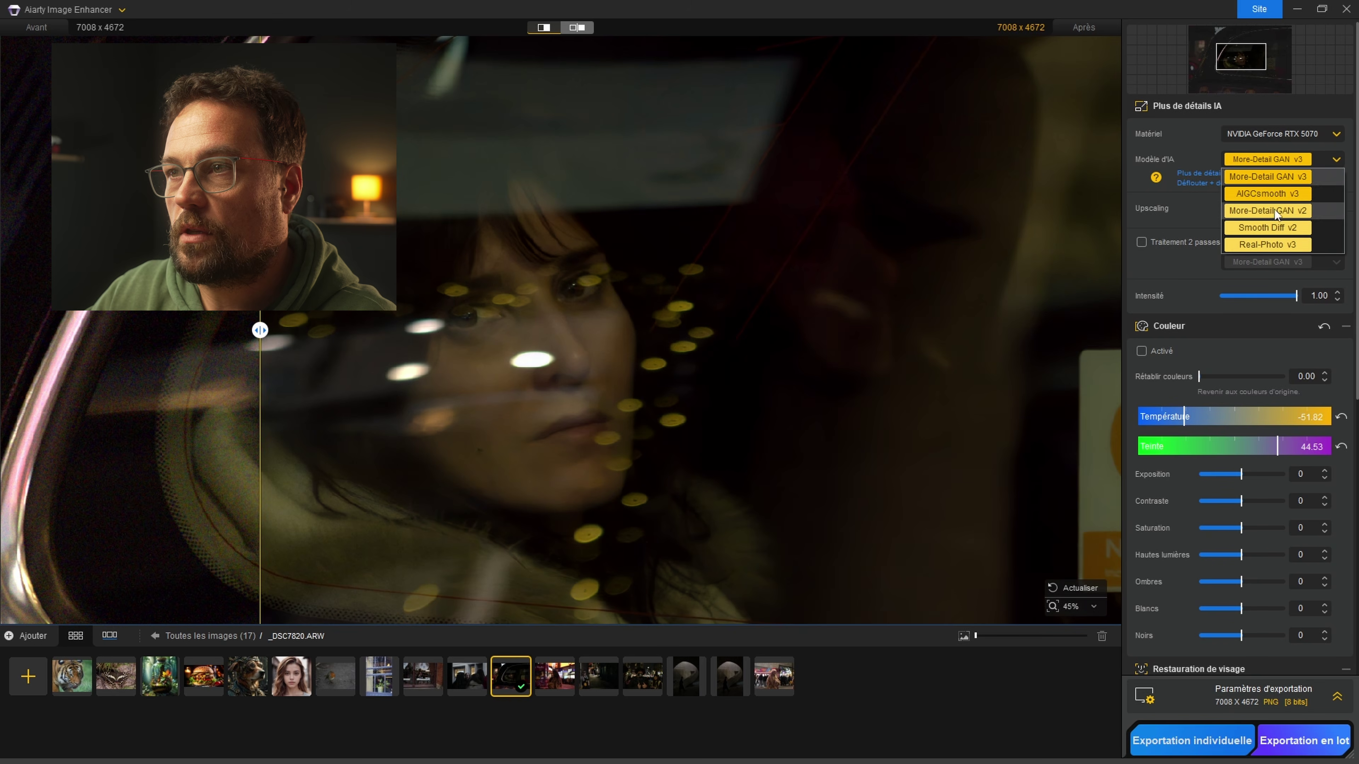
{"action": "left_click", "coordinate": [1265, 249]}
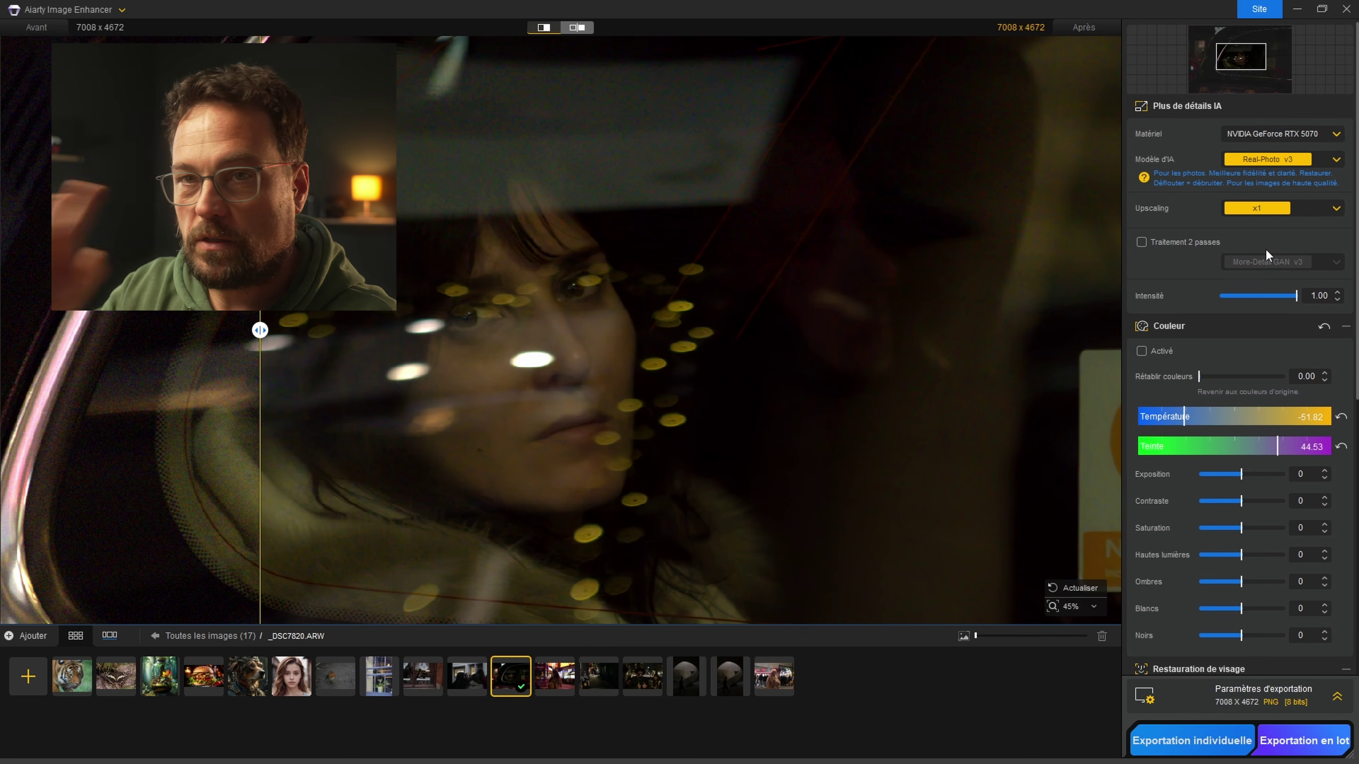
{"action": "left_click", "coordinate": [1144, 179]}
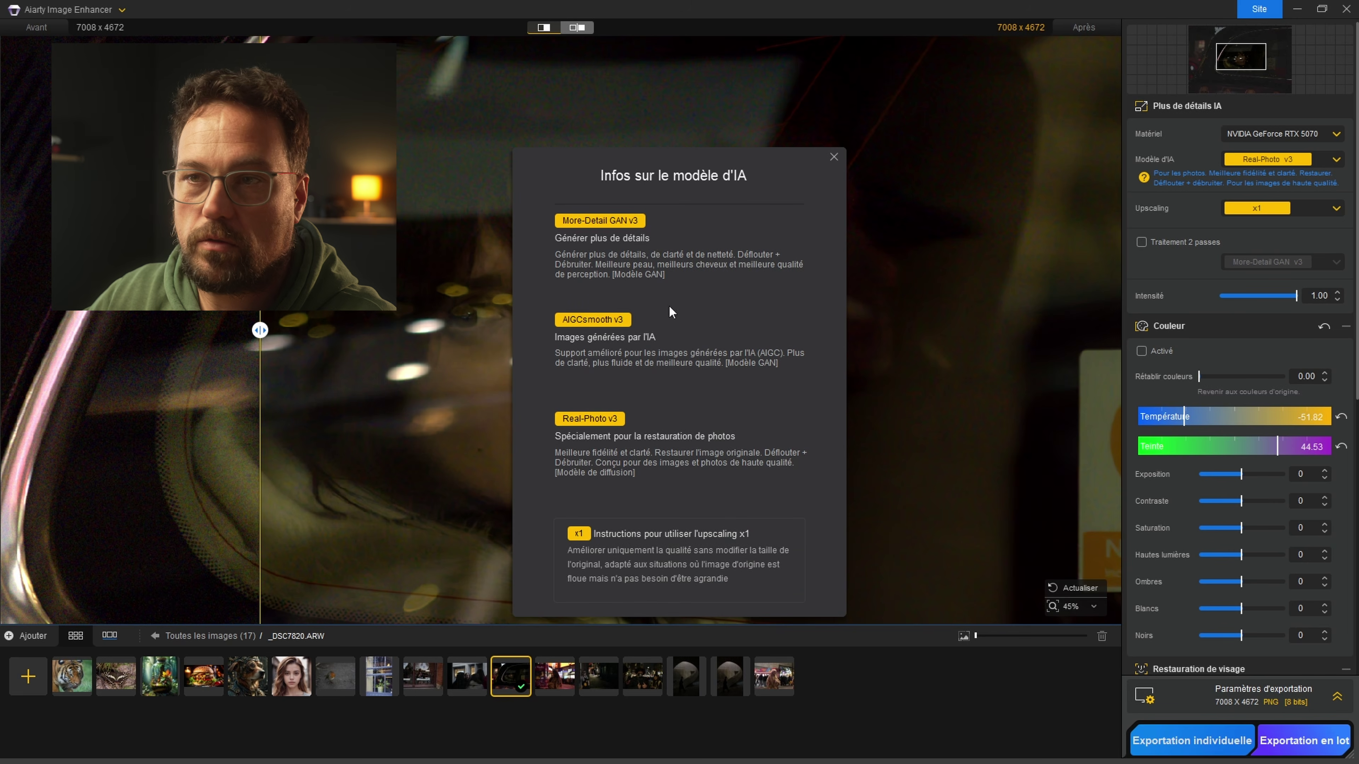
{"action": "left_click", "coordinate": [836, 162]}
- Switch the AI model to More-Detail GAN v3 for comparison, and return to Real-Photo v3
{"action": "left_click", "coordinate": [1333, 161]}
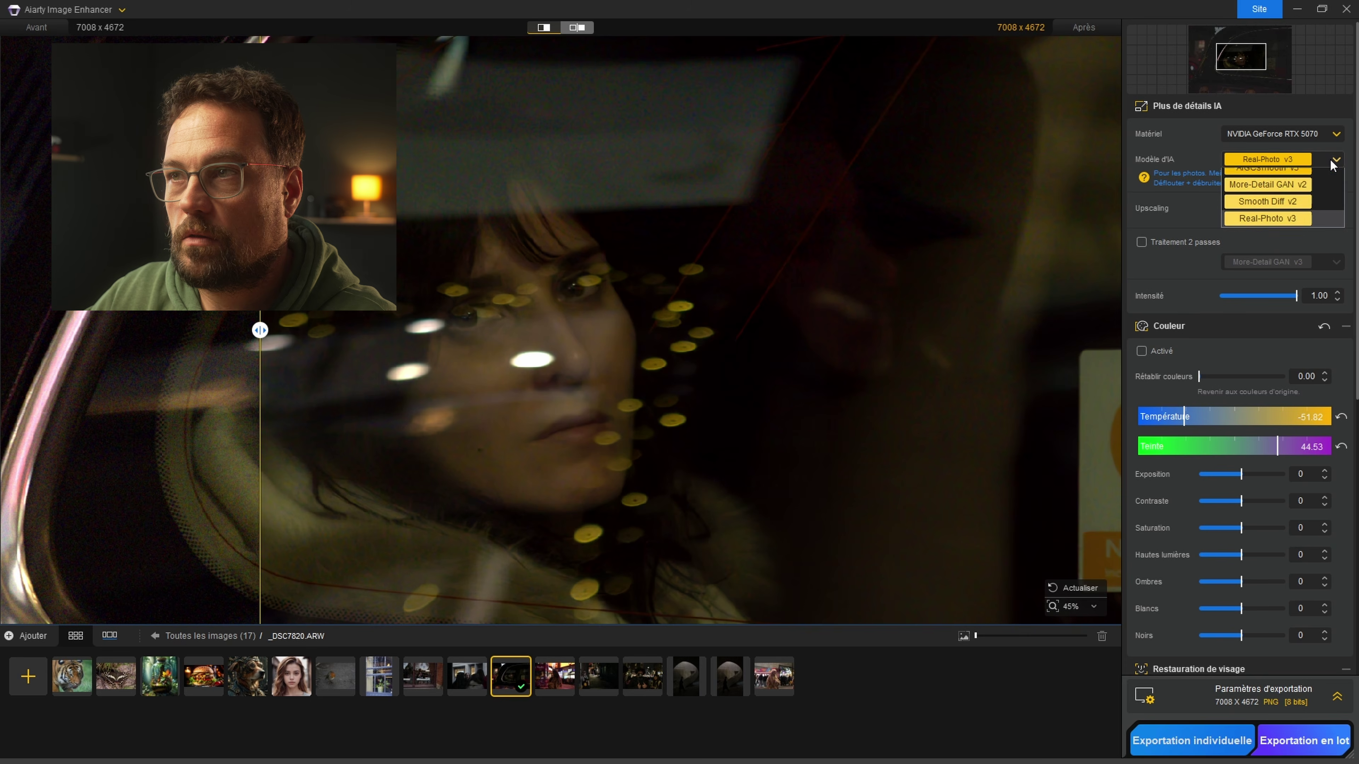
{"action": "scroll", "coordinate": [1322, 181], "scroll_direction": "up", "scroll_amount": 1}
{"action": "left_click", "coordinate": [1299, 179]}
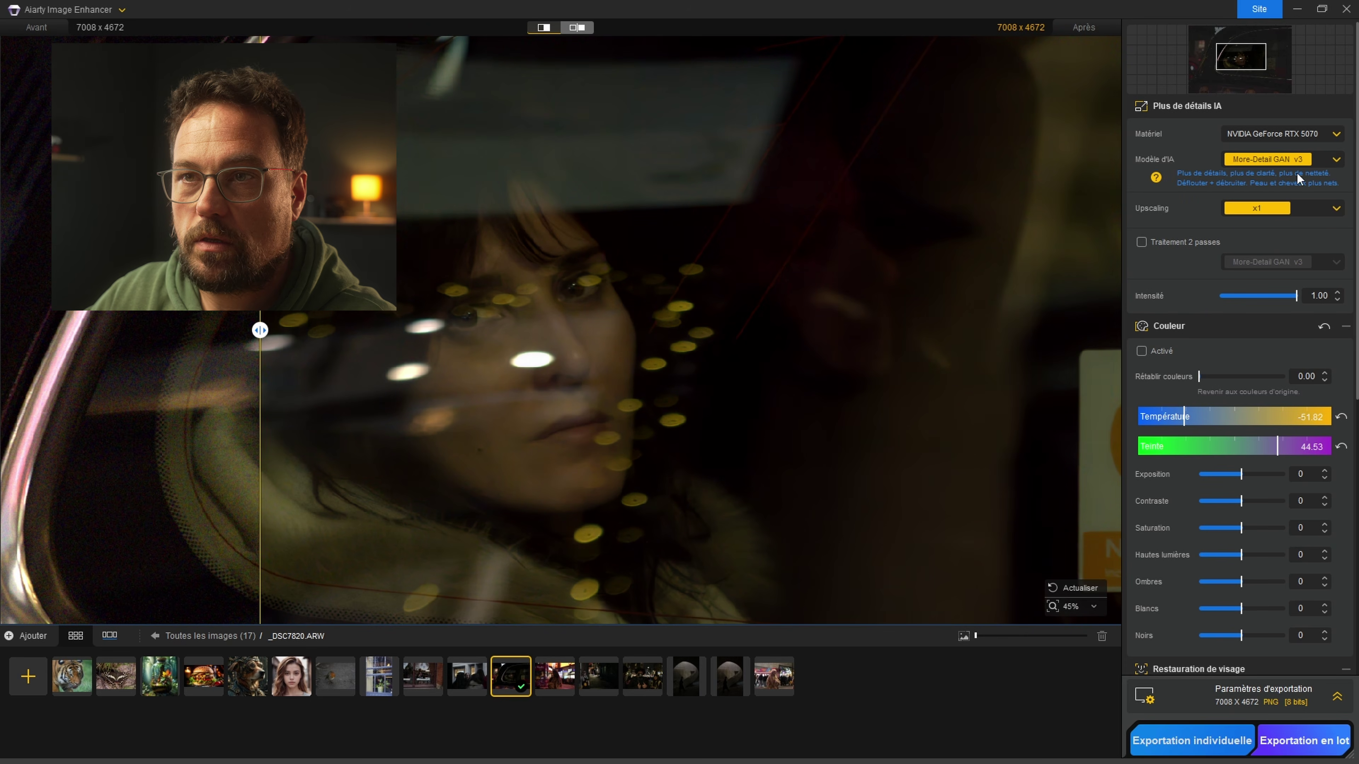
{"action": "left_click", "coordinate": [1336, 159]}
{"action": "left_click", "coordinate": [1266, 247]}
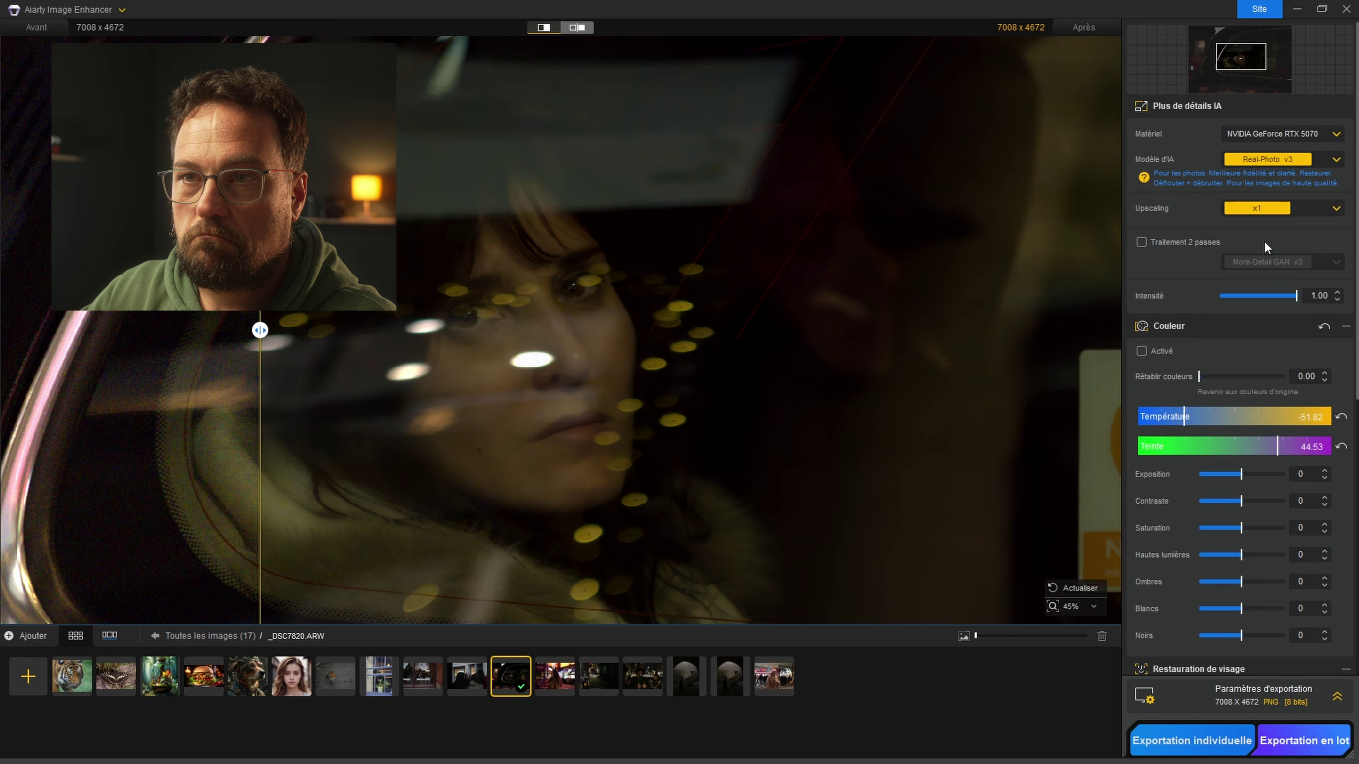
- Compare the original with the Real-Photo v3 result on the woman's face and hood at several zoom levels
{"action": "left_click_drag", "start_coordinate": [260, 331], "coordinate": [323, 331]}
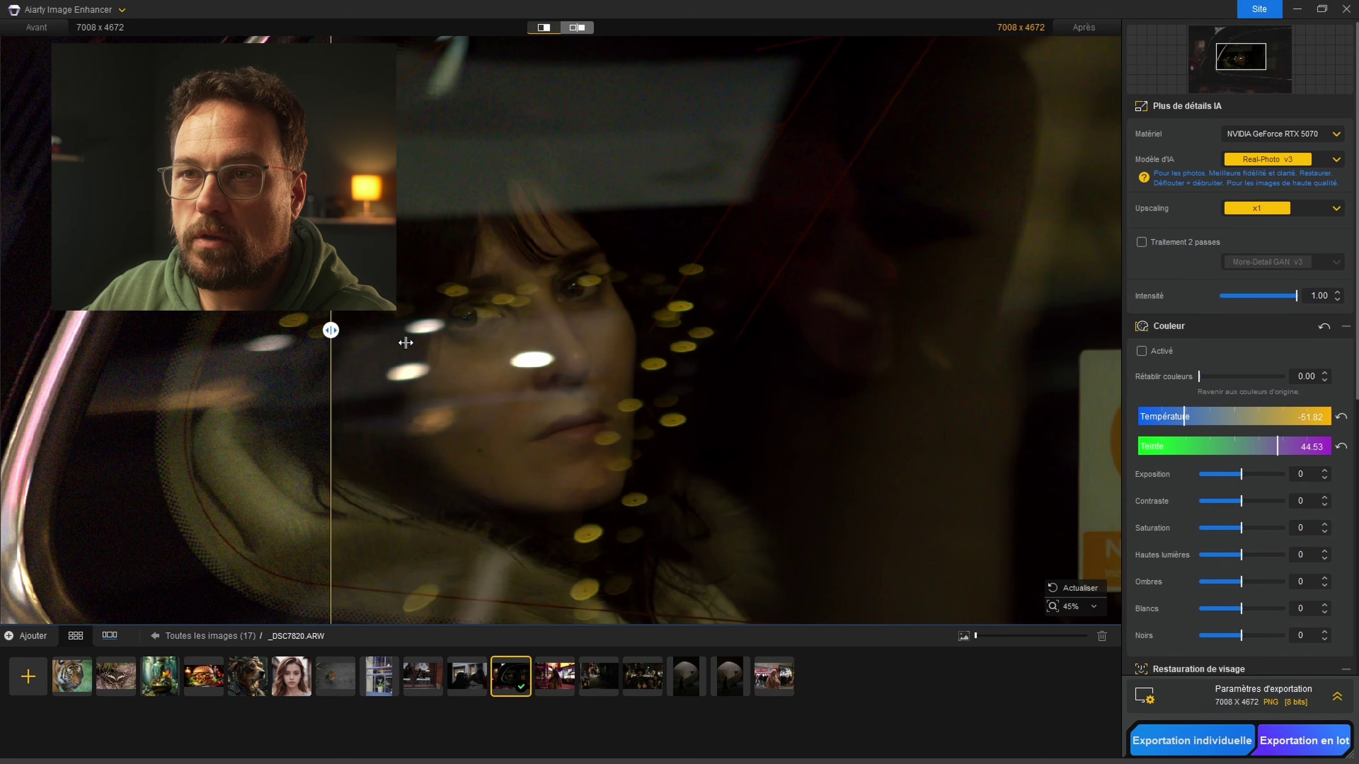
{"action": "scroll", "coordinate": [494, 341], "scroll_direction": "up", "scroll_amount": 3}
{"action": "scroll", "coordinate": [494, 341], "scroll_direction": "down", "scroll_amount": 4}
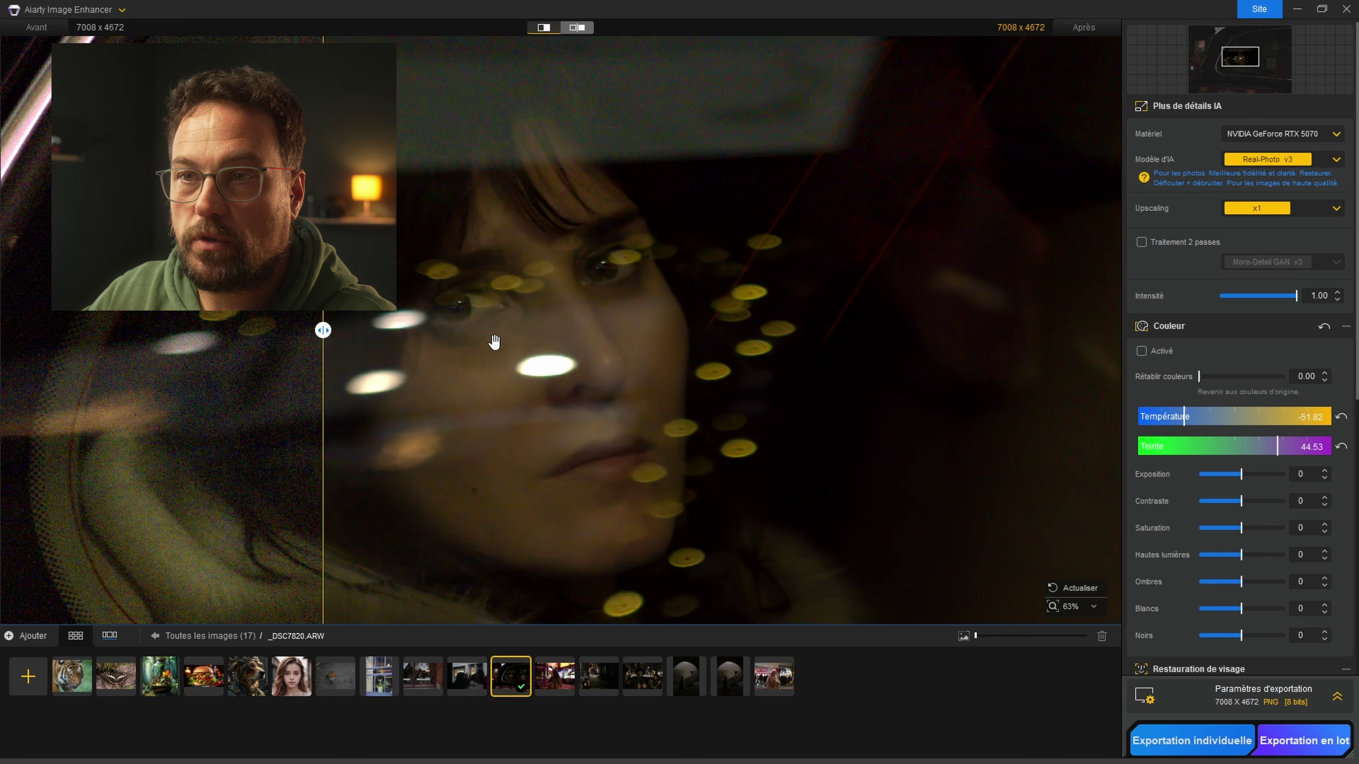
{"action": "left_click_drag", "start_coordinate": [323, 330], "coordinate": [430, 330]}
{"action": "scroll", "coordinate": [573, 355], "scroll_direction": "down", "scroll_amount": 3}
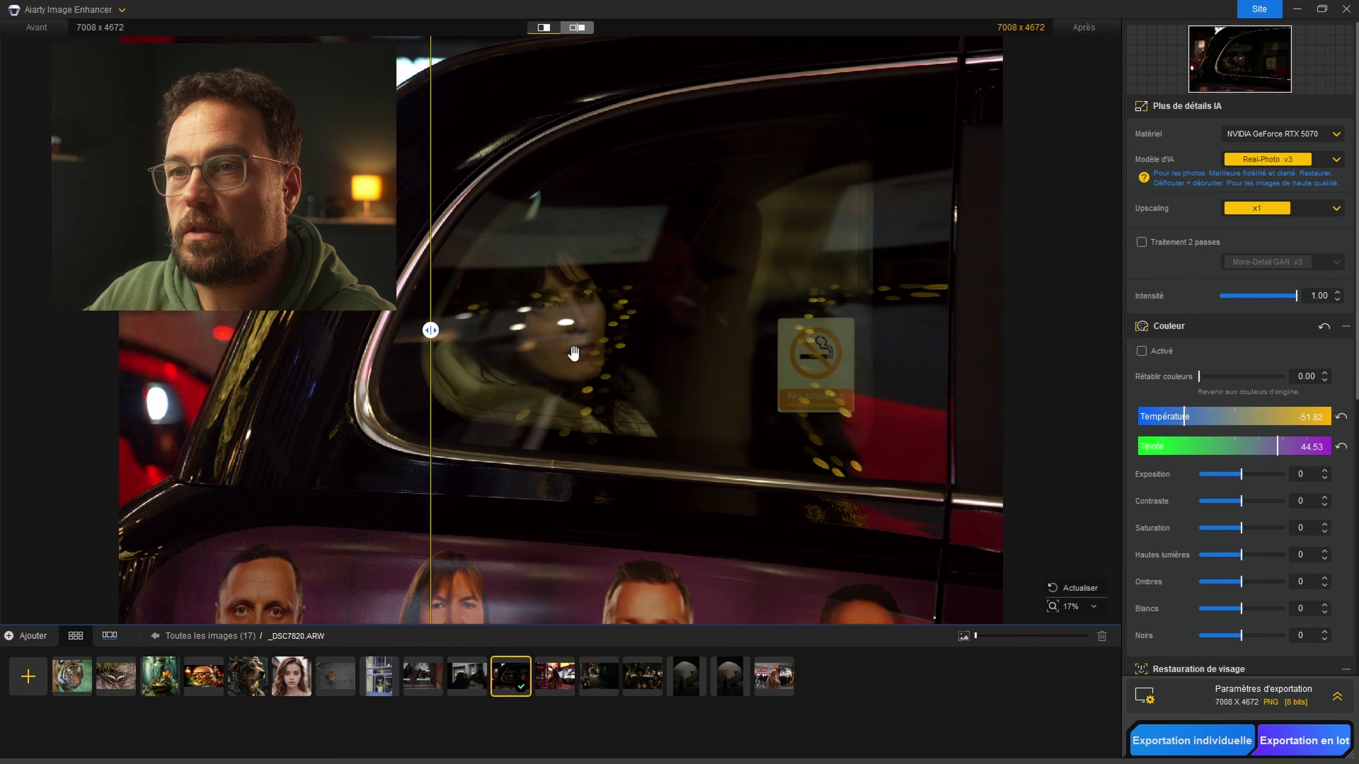
{"action": "scroll", "coordinate": [575, 353], "scroll_direction": "up", "scroll_amount": 5}
{"action": "scroll", "coordinate": [576, 354], "scroll_direction": "down", "scroll_amount": 2}
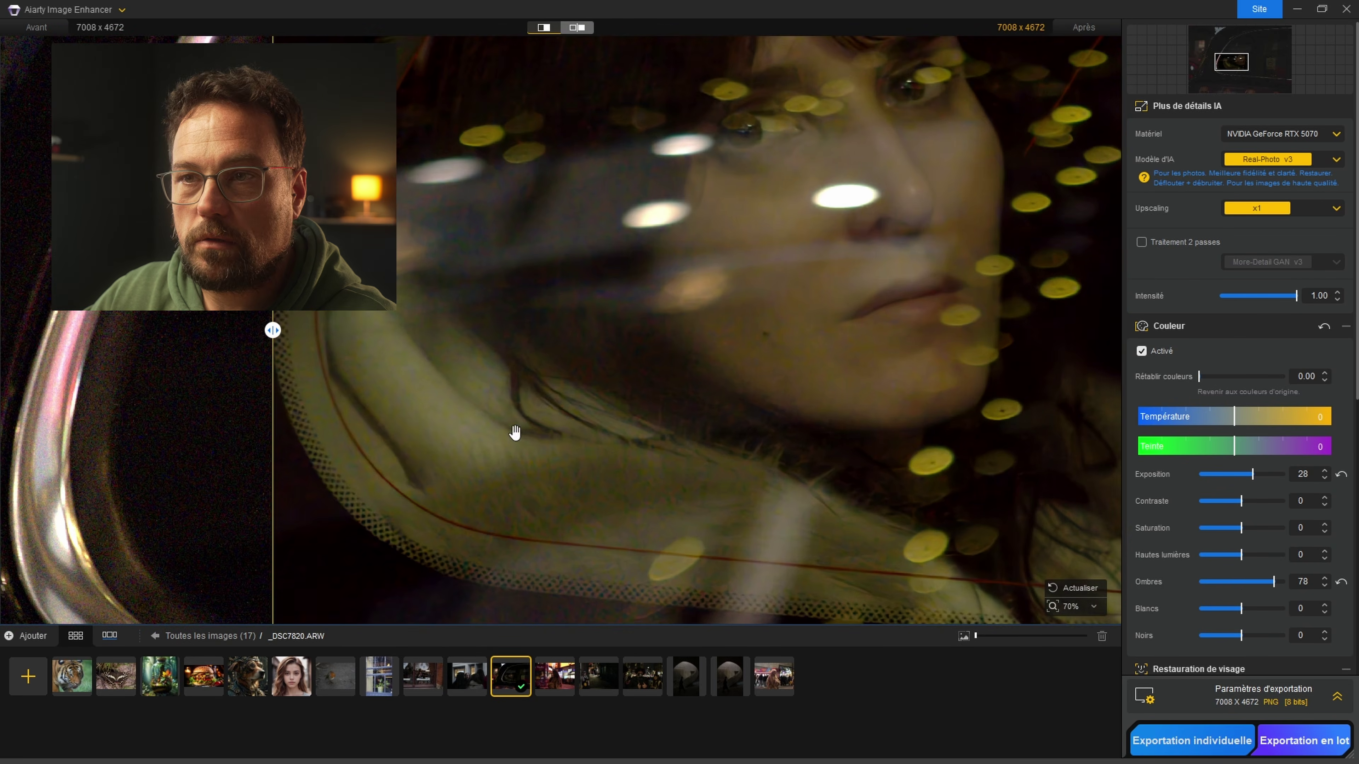
{"action": "scroll", "coordinate": [751, 440], "scroll_direction": "up", "scroll_amount": 3}
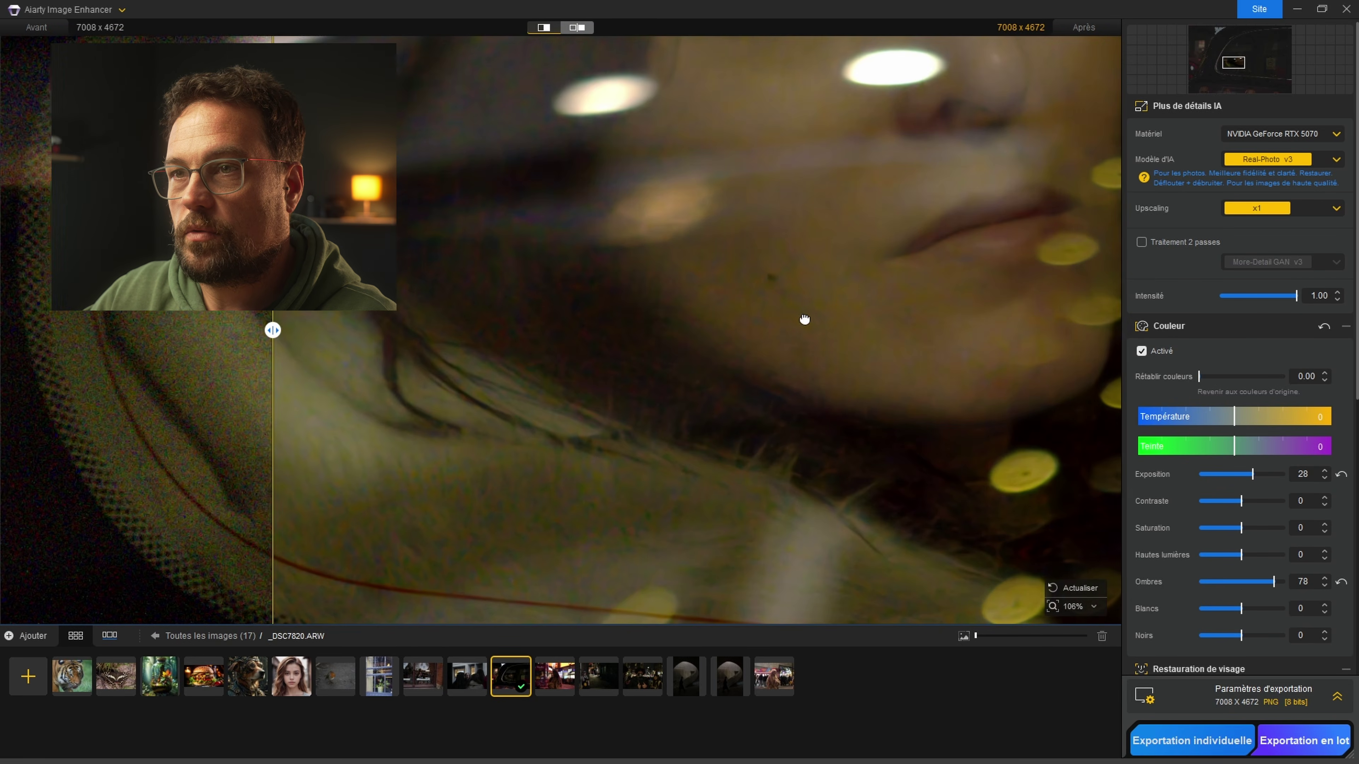
{"action": "scroll", "coordinate": [719, 358], "scroll_direction": "down", "scroll_amount": 3}
{"action": "left_click_drag", "start_coordinate": [273, 330], "coordinate": [429, 330]}
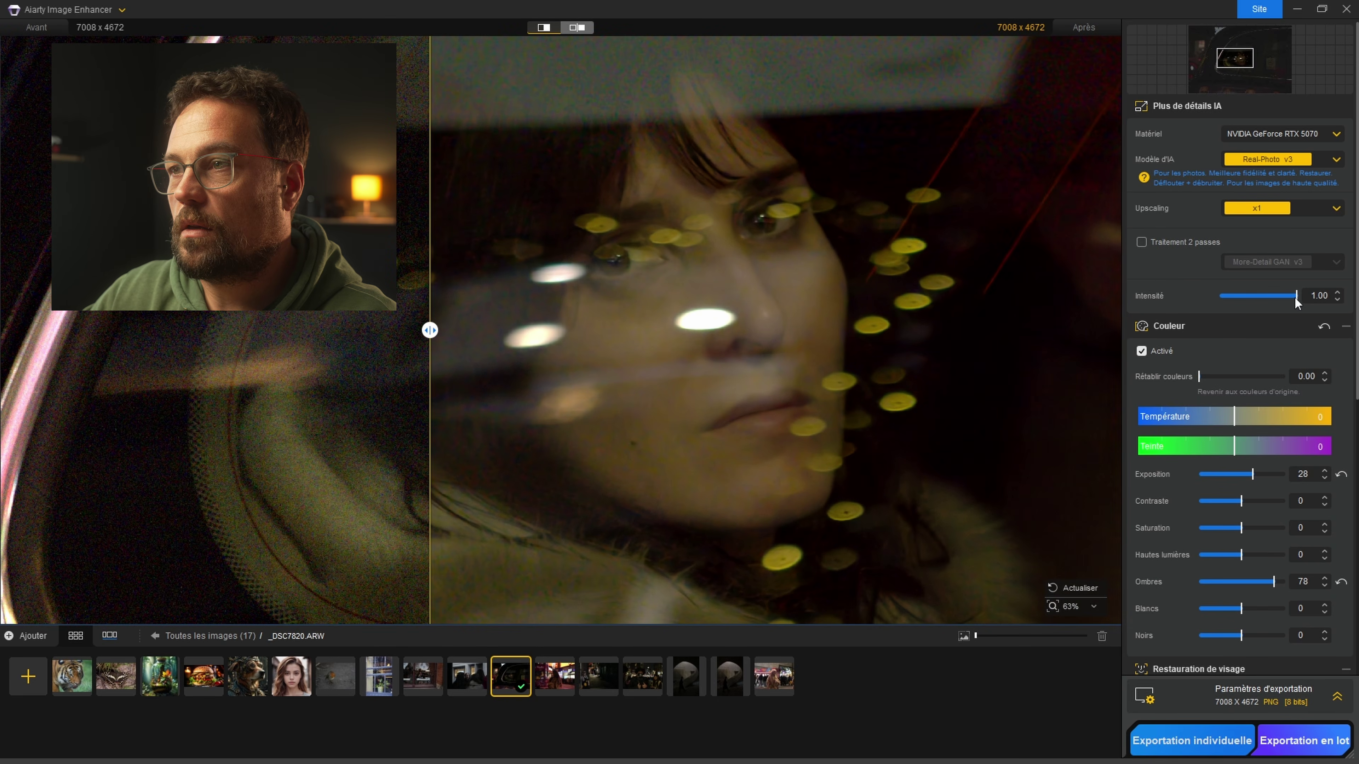
- Lower the AI enhancement intensity (Intensité) to 0.55 and compare the woman's face before and after
{"action": "left_click_drag", "start_coordinate": [1296, 295], "coordinate": [1261, 295]}
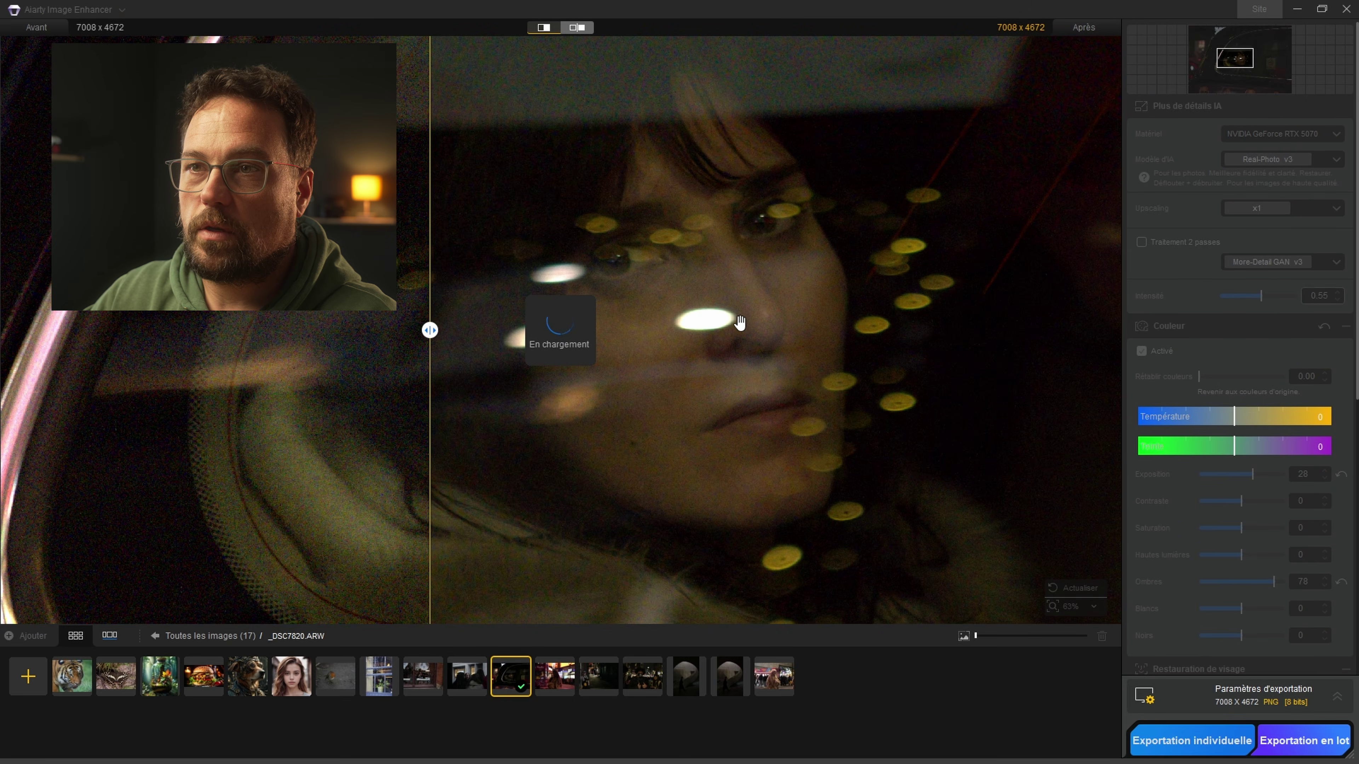
{"action": "left_click_drag", "start_coordinate": [431, 330], "coordinate": [389, 330]}
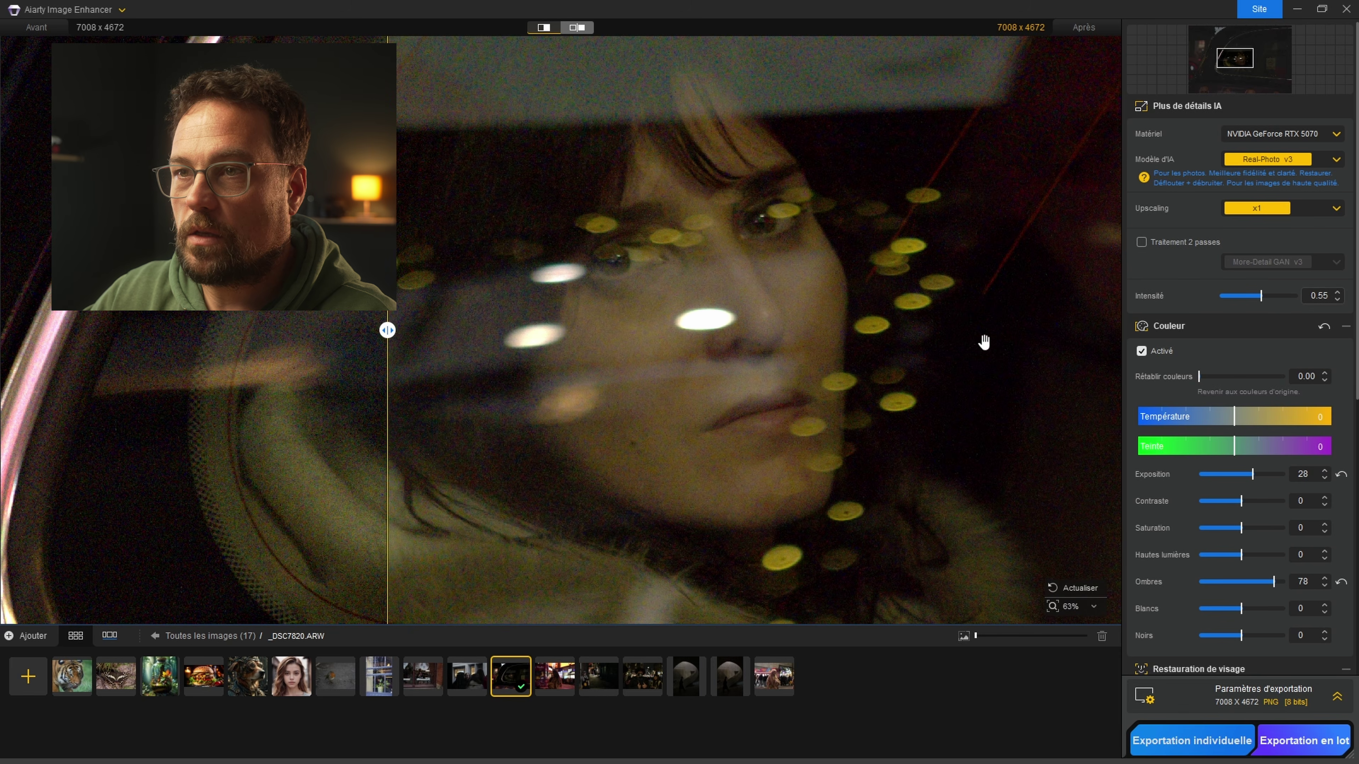
{"action": "scroll", "coordinate": [789, 350], "scroll_direction": "down", "scroll_amount": 5}
{"action": "scroll", "coordinate": [609, 424], "scroll_direction": "up", "scroll_amount": 4}
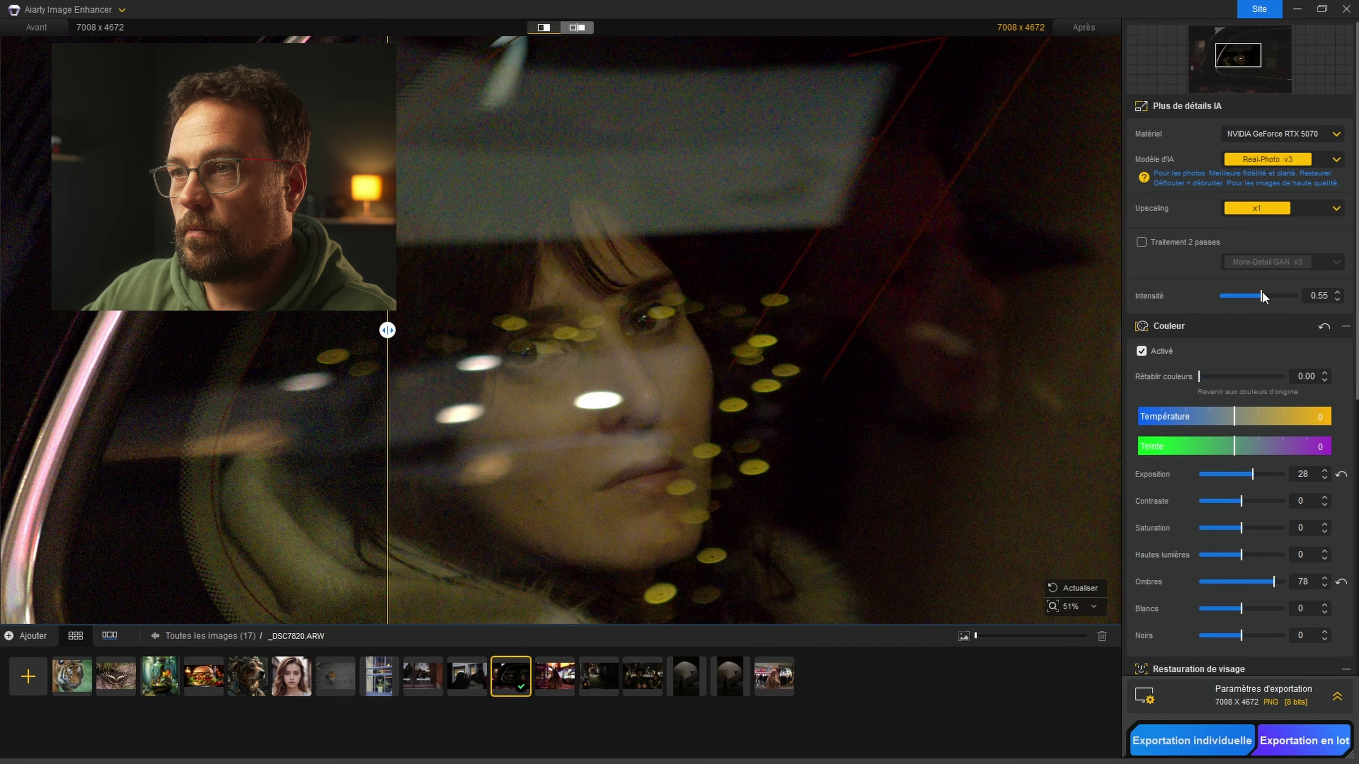
- Set the AI enhancement intensity (Intensité) to 0.63 and compare the result across the whole photo
{"action": "left_click_drag", "start_coordinate": [1262, 294], "coordinate": [1268, 296]}
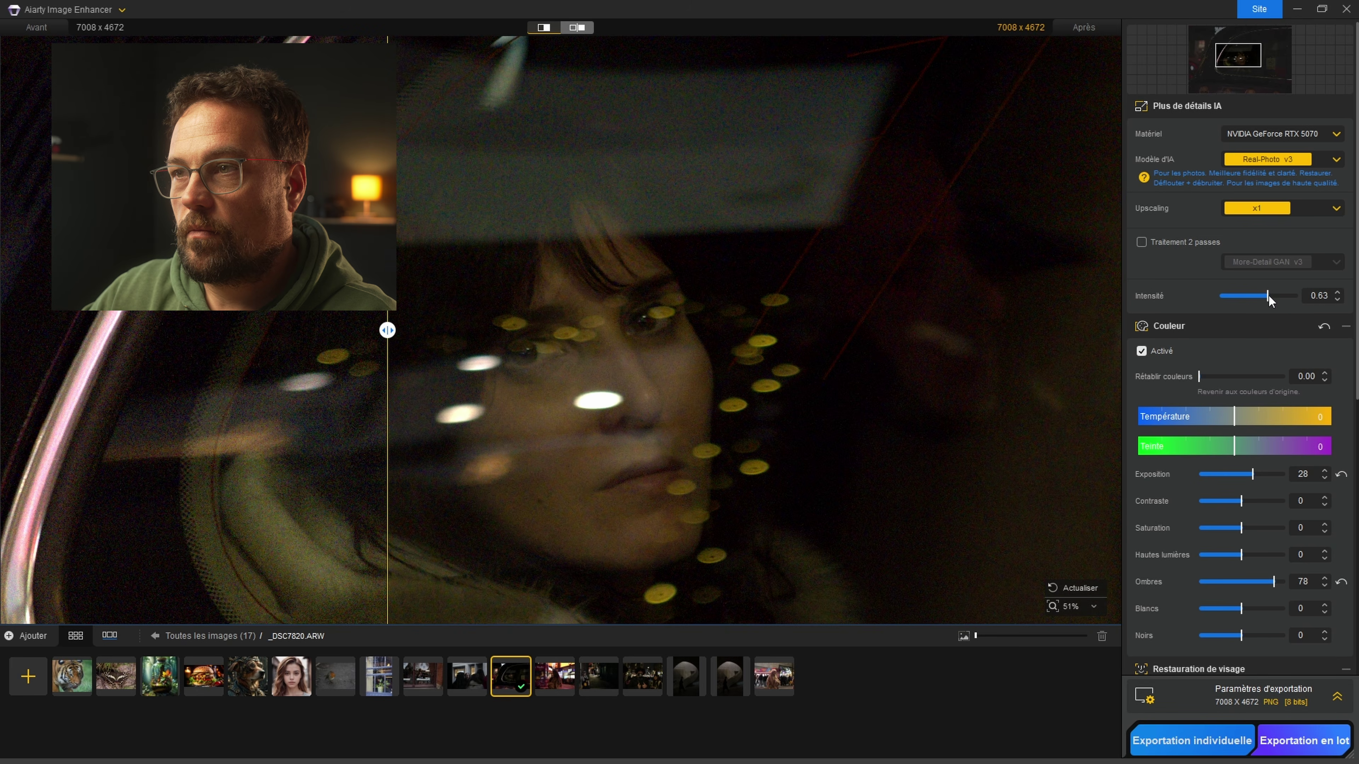
{"action": "scroll", "coordinate": [682, 271], "scroll_direction": "down", "scroll_amount": 4}
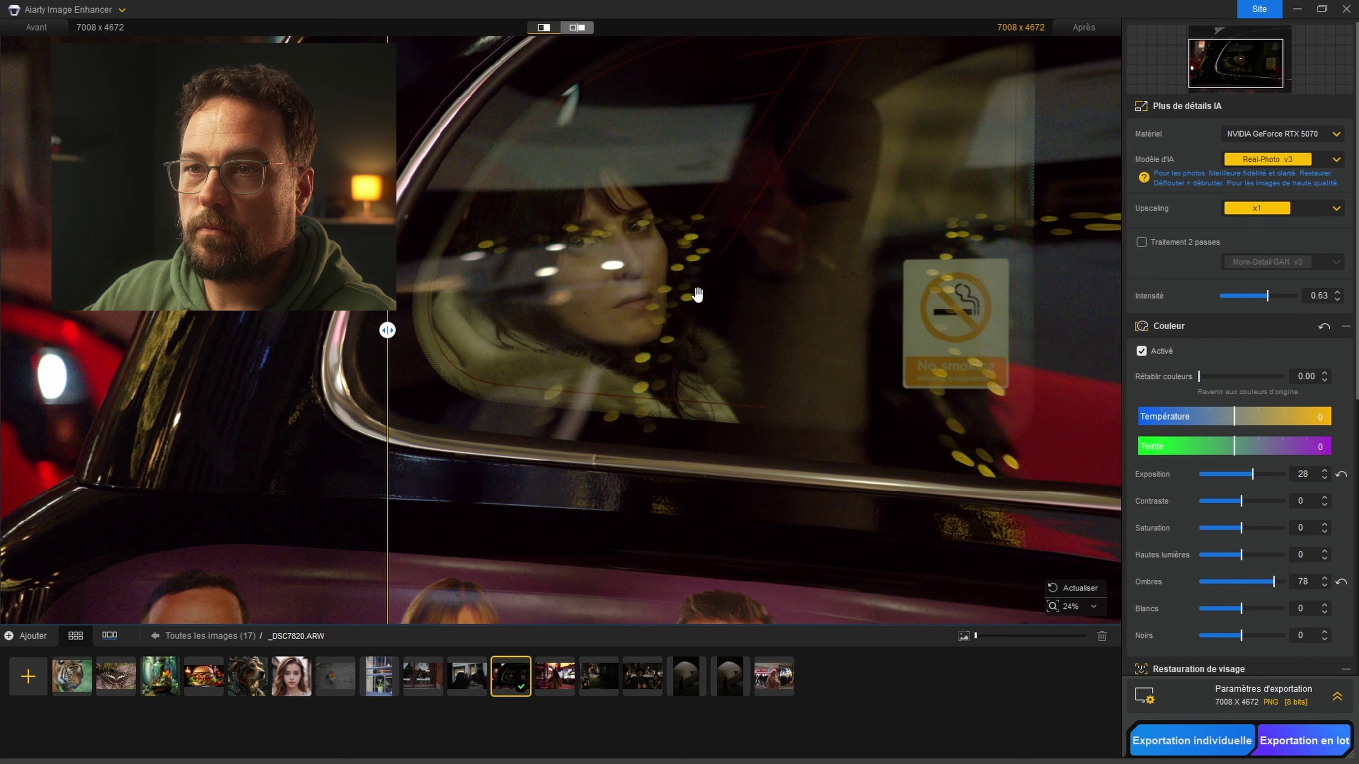
{"action": "scroll", "coordinate": [696, 293], "scroll_direction": "down", "scroll_amount": 2}
{"action": "scroll", "coordinate": [1327, 455], "scroll_direction": "down", "scroll_amount": 4}
{"action": "mouse_move", "coordinate": [366, 345]}
{"action": "left_mouse_down"}
{"action": "mouse_move", "coordinate": [682, 353]}
{"action": "mouse_move", "coordinate": [340, 328]}
{"action": "mouse_move", "coordinate": [383, 330]}
{"action": "left_mouse_up"}
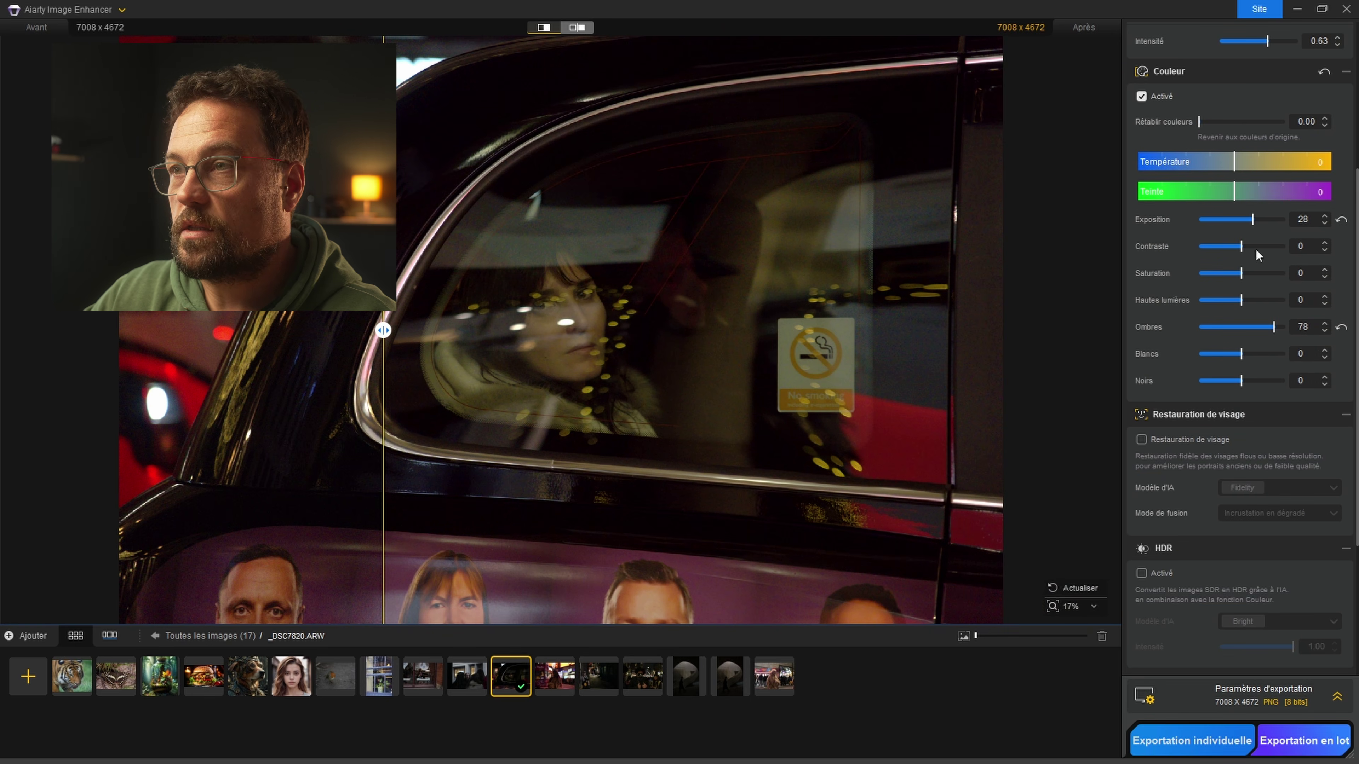
- Set the tint (Teinte) to 25.55 and compare the woman's face with the original up close
{"action": "left_click_drag", "start_coordinate": [1235, 189], "coordinate": [1257, 194]}
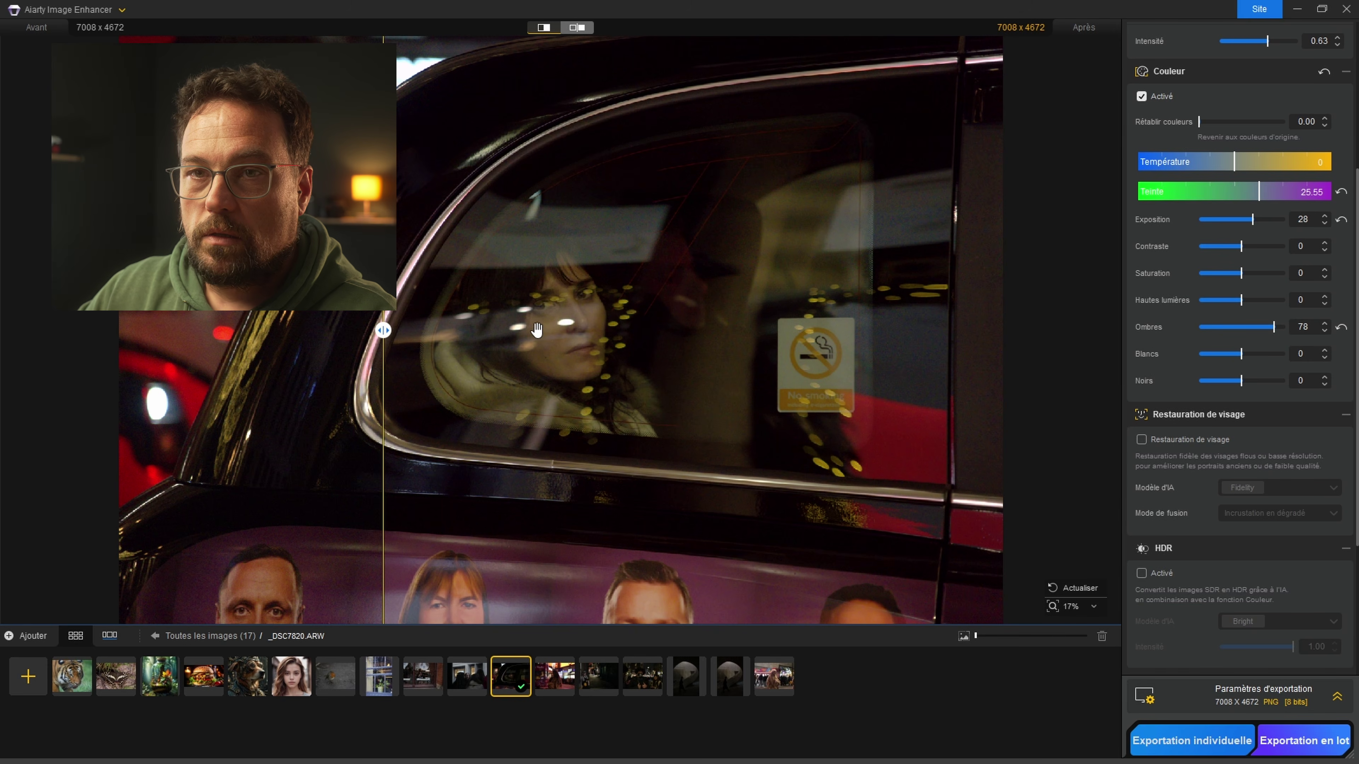
{"action": "scroll", "coordinate": [541, 329], "scroll_direction": "up", "scroll_amount": 4}
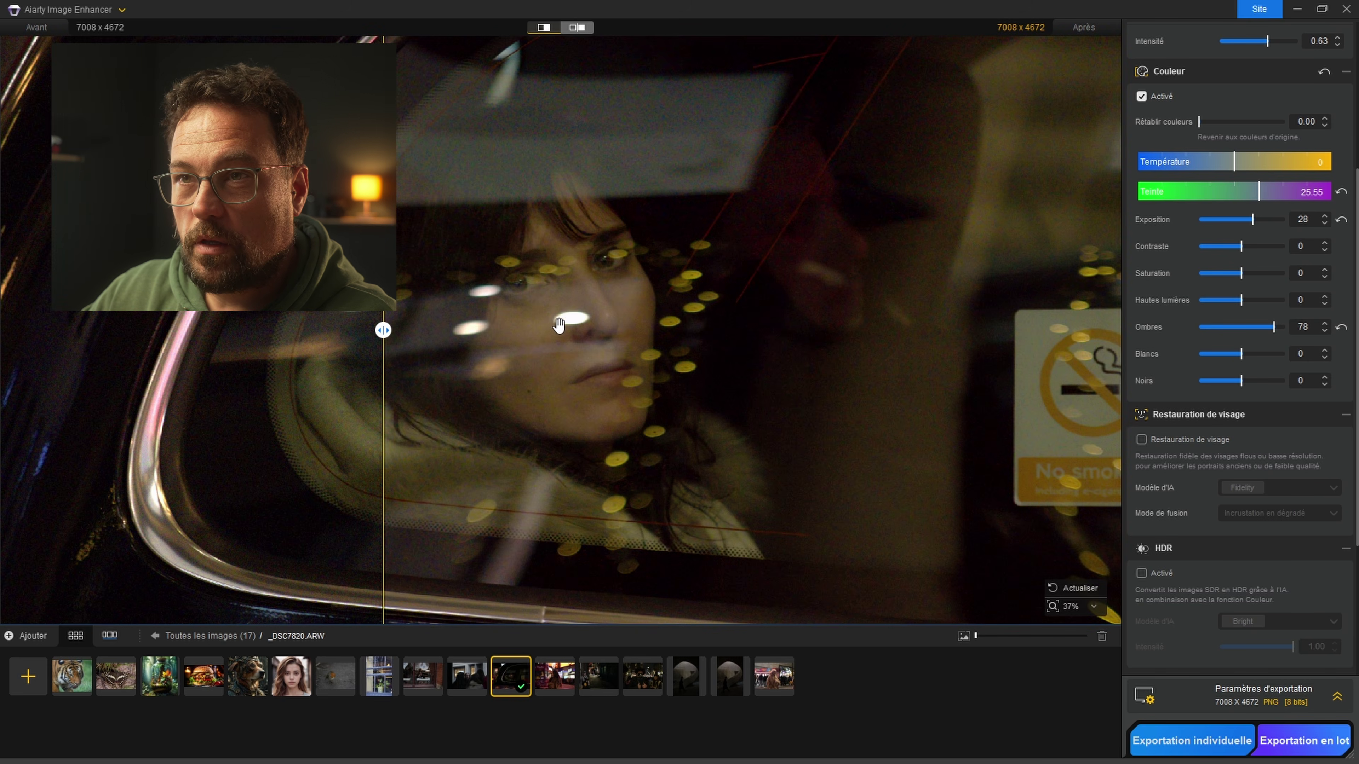
{"action": "left_click_drag", "start_coordinate": [383, 331], "coordinate": [306, 332]}
{"action": "scroll", "coordinate": [508, 336], "scroll_direction": "up", "scroll_amount": 3}
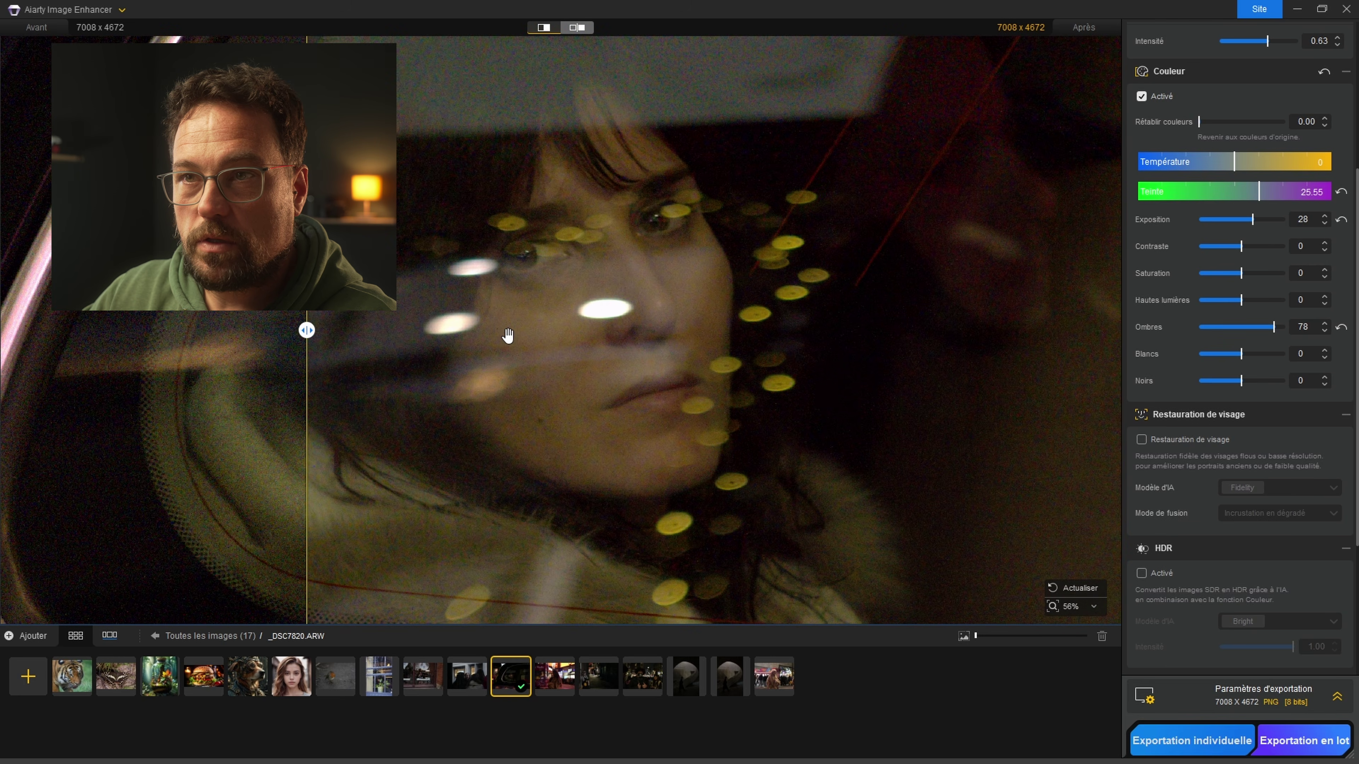
{"action": "scroll", "coordinate": [519, 335], "scroll_direction": "up", "scroll_amount": 1}
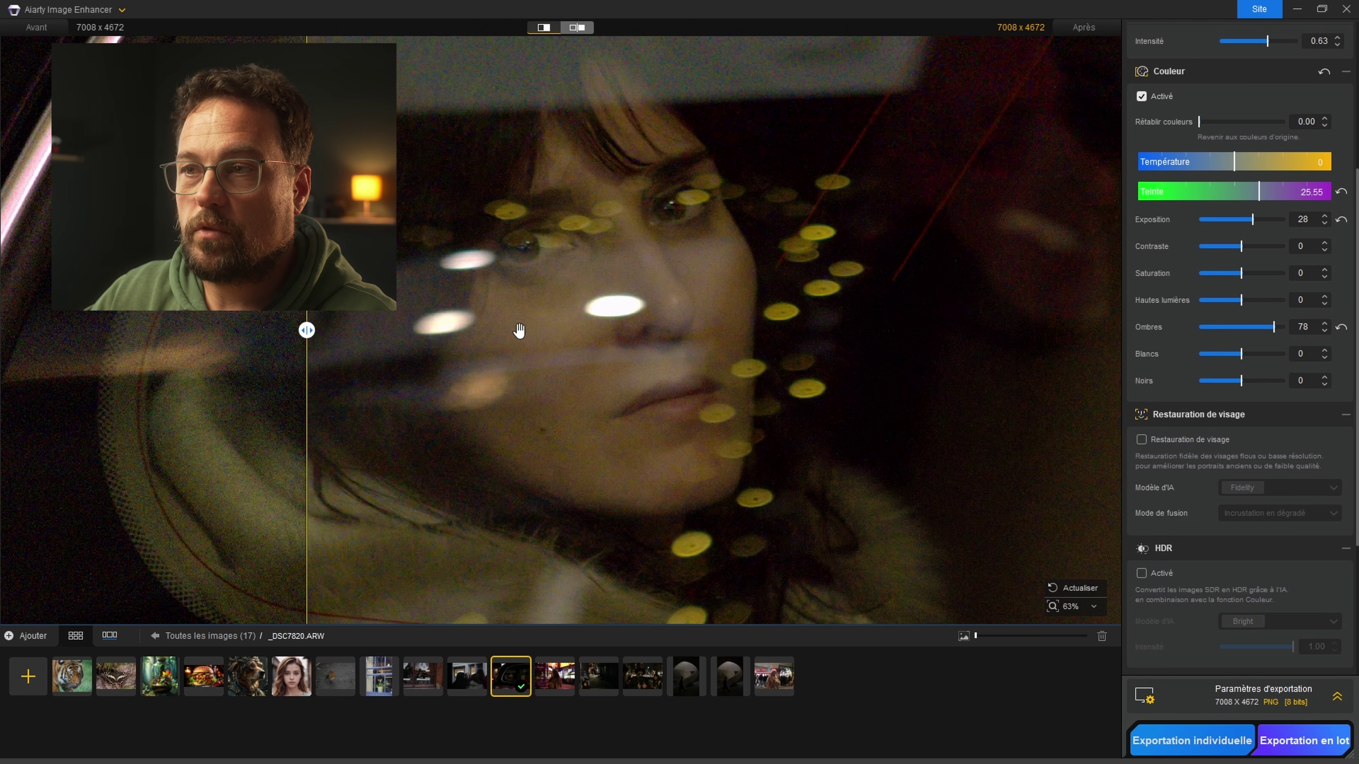
{"action": "left_click_drag", "start_coordinate": [307, 331], "coordinate": [379, 330]}
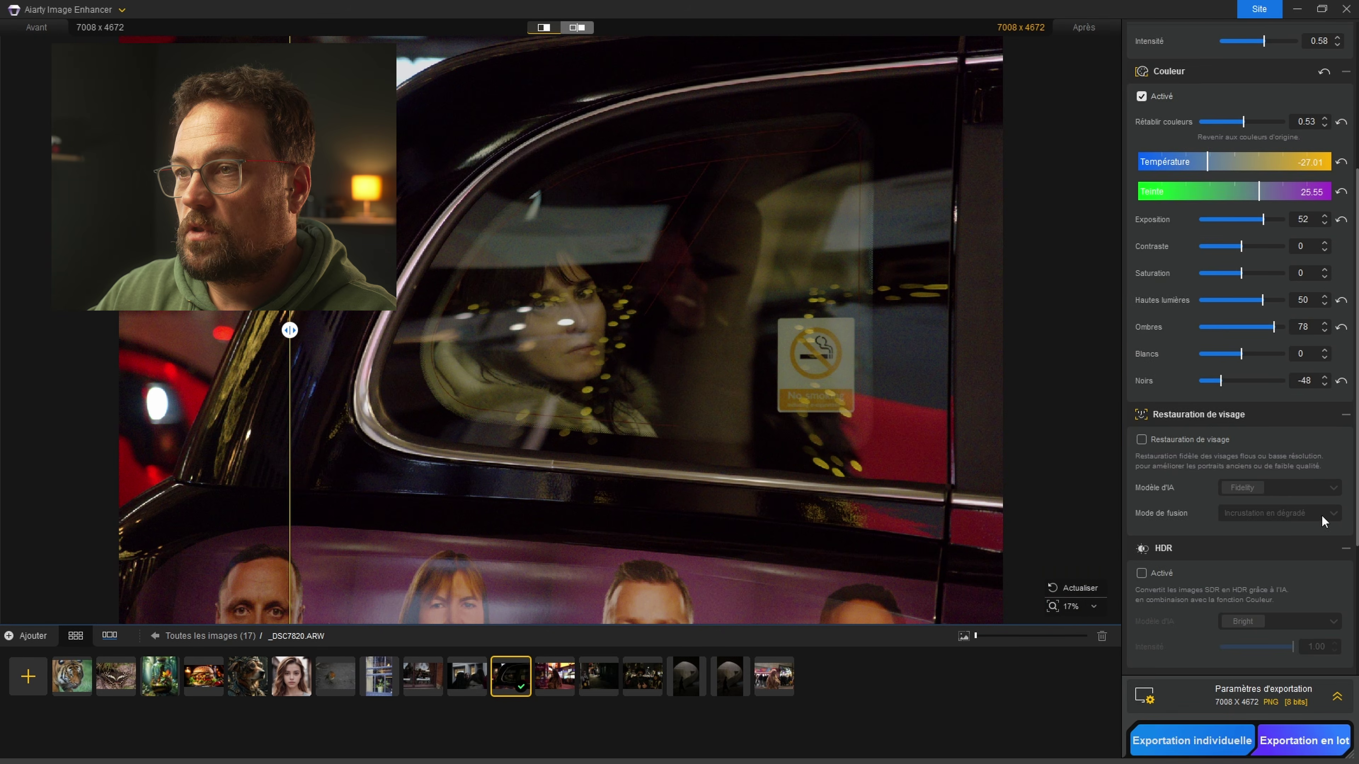
- Enable the AI eraser (Effaceur IA), paint a mask over the no-smoking sign on the car window and apply the removal
{"action": "scroll", "coordinate": [1321, 513], "scroll_direction": "down", "scroll_amount": 2}
{"action": "left_click_drag", "start_coordinate": [290, 330], "coordinate": [436, 330]}
{"action": "scroll", "coordinate": [1258, 528], "scroll_direction": "down", "scroll_amount": 2}
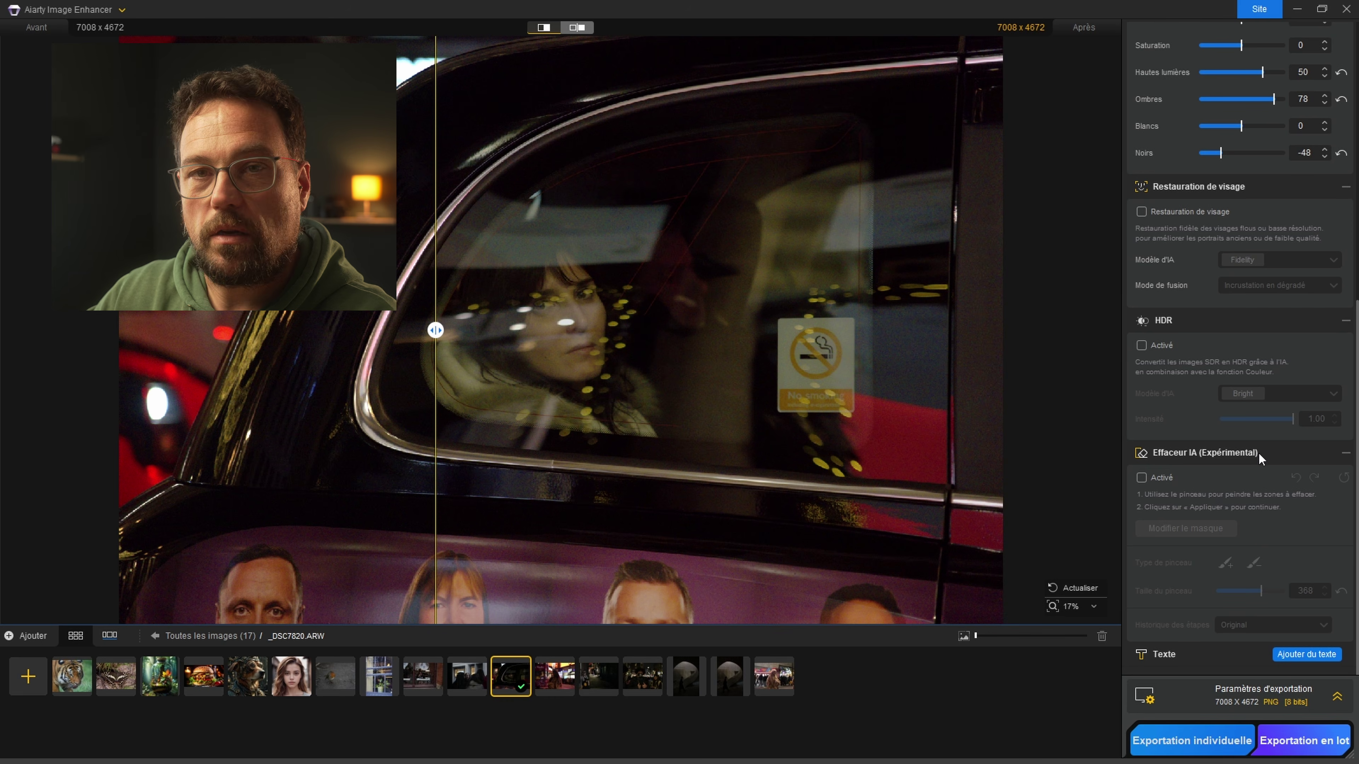
{"action": "left_click_drag", "start_coordinate": [436, 330], "coordinate": [561, 330]}
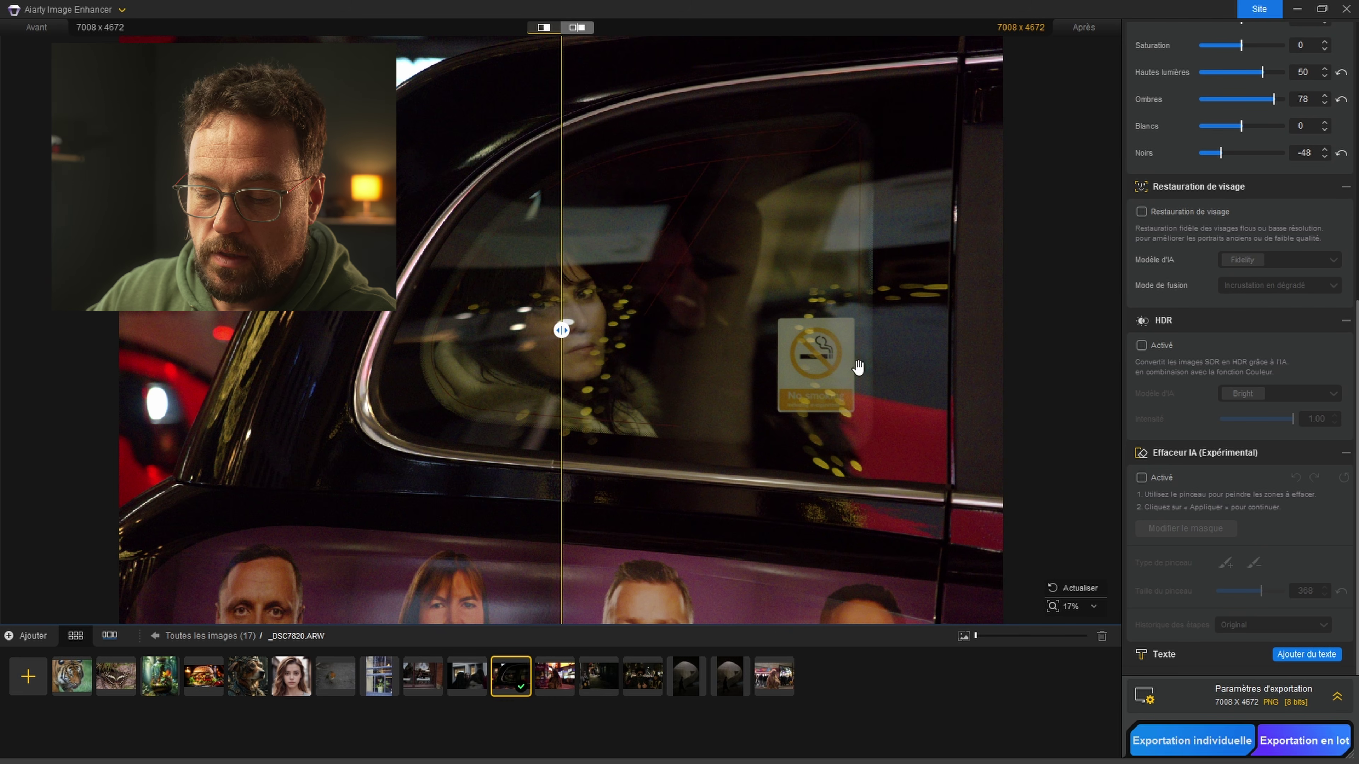
{"action": "left_click", "coordinate": [1140, 478]}
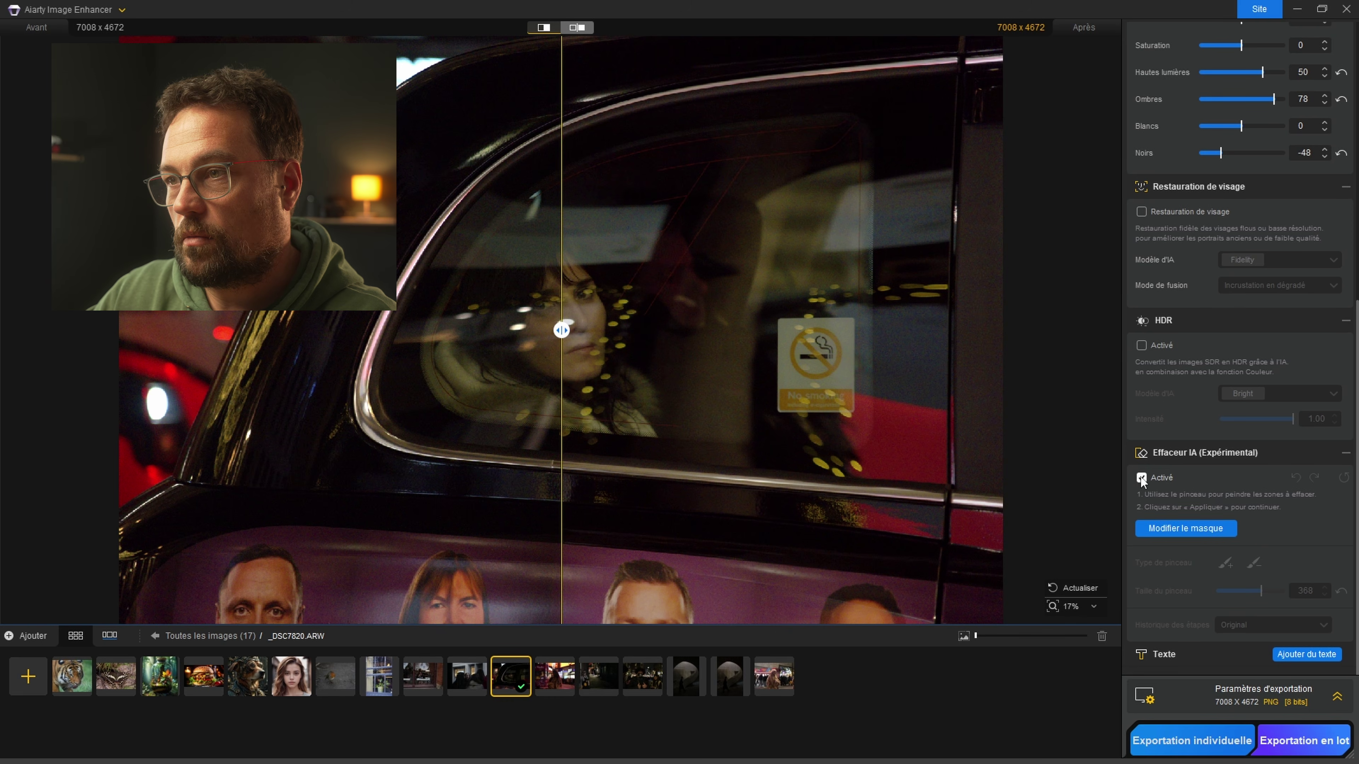
{"action": "left_click", "coordinate": [1181, 529]}
{"action": "mouse_move", "coordinate": [795, 323]}
{"action": "left_mouse_down"}
{"action": "mouse_move", "coordinate": [784, 412]}
{"action": "mouse_move", "coordinate": [849, 409]}
{"action": "mouse_move", "coordinate": [842, 318]}
{"action": "mouse_move", "coordinate": [802, 317]}
{"action": "mouse_move", "coordinate": [812, 382]}
{"action": "left_mouse_up"}
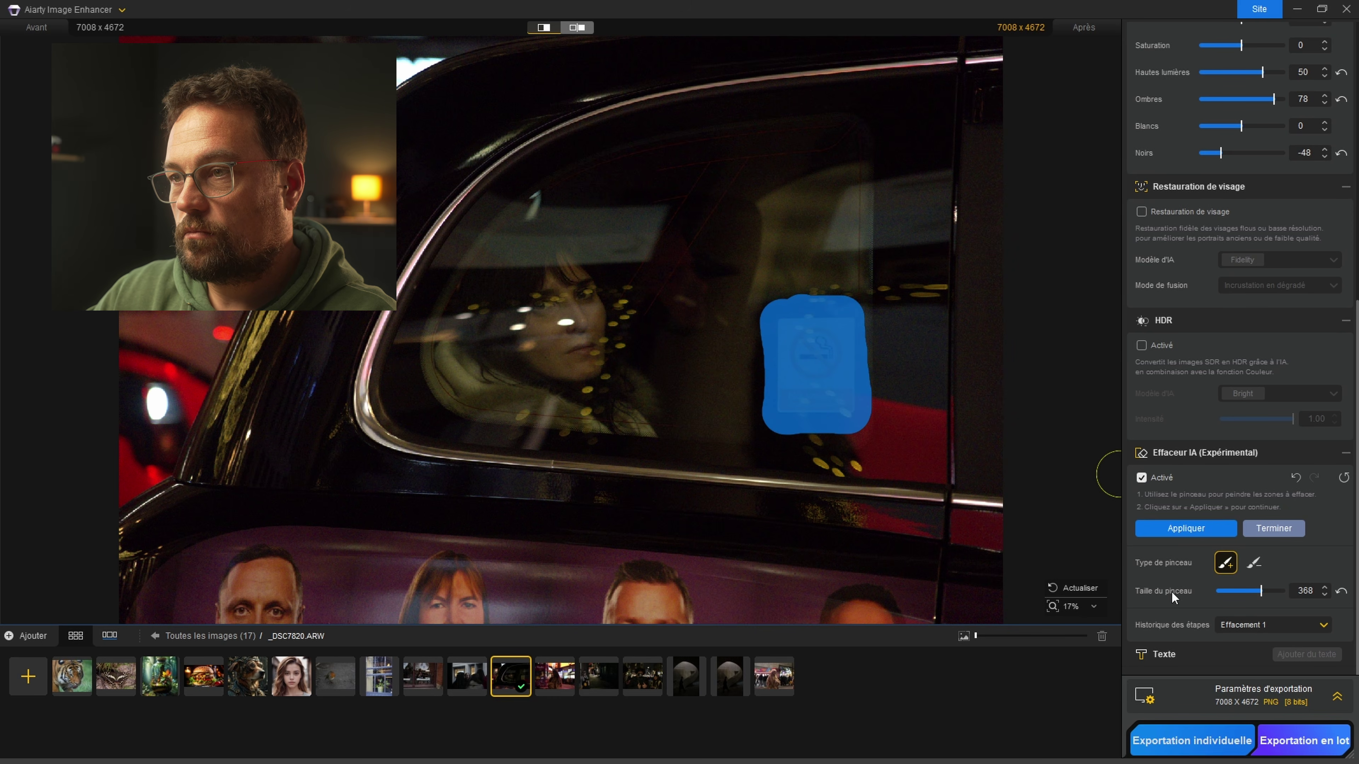
{"action": "left_click", "coordinate": [1187, 528]}
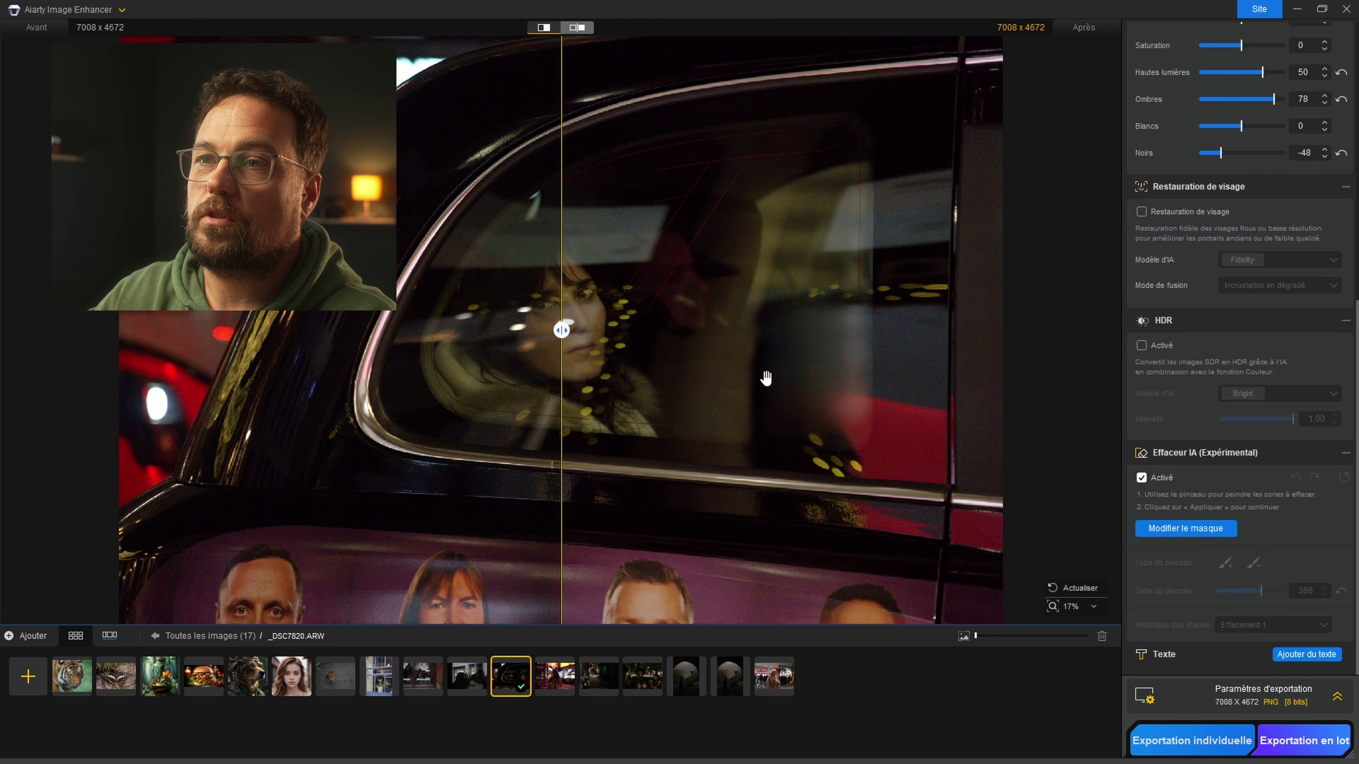
- Compare the retouched photo with the original and set the blacks (Noirs) to -30 in the colour adjustments
{"action": "left_click_drag", "start_coordinate": [562, 331], "coordinate": [395, 330]}
{"action": "scroll", "coordinate": [615, 348], "scroll_direction": "up", "scroll_amount": 2}
{"action": "scroll", "coordinate": [668, 350], "scroll_direction": "down", "scroll_amount": 1}
{"action": "scroll", "coordinate": [610, 367], "scroll_direction": "down", "scroll_amount": 2}
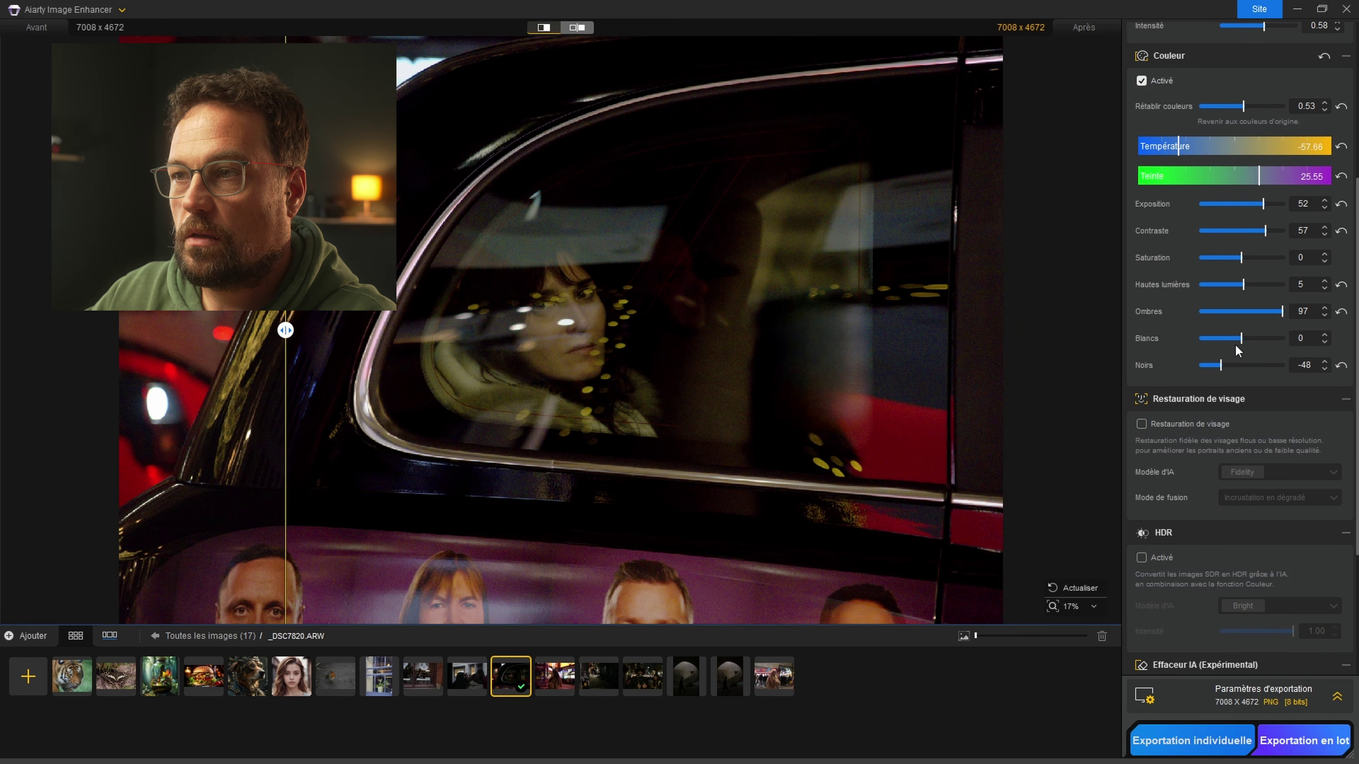
{"action": "left_click_drag", "start_coordinate": [1227, 367], "coordinate": [1229, 367]}
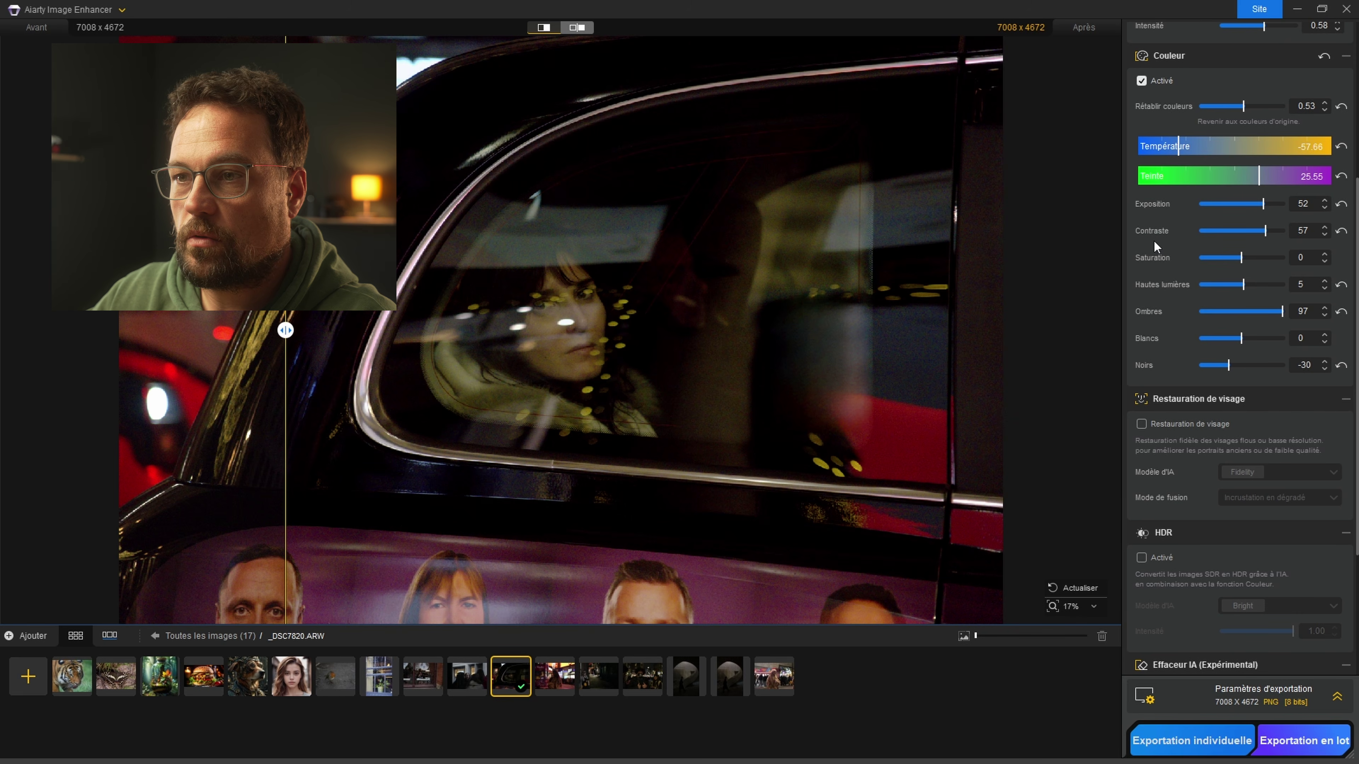
{"action": "scroll", "coordinate": [1231, 375], "scroll_direction": "down", "scroll_amount": 2}
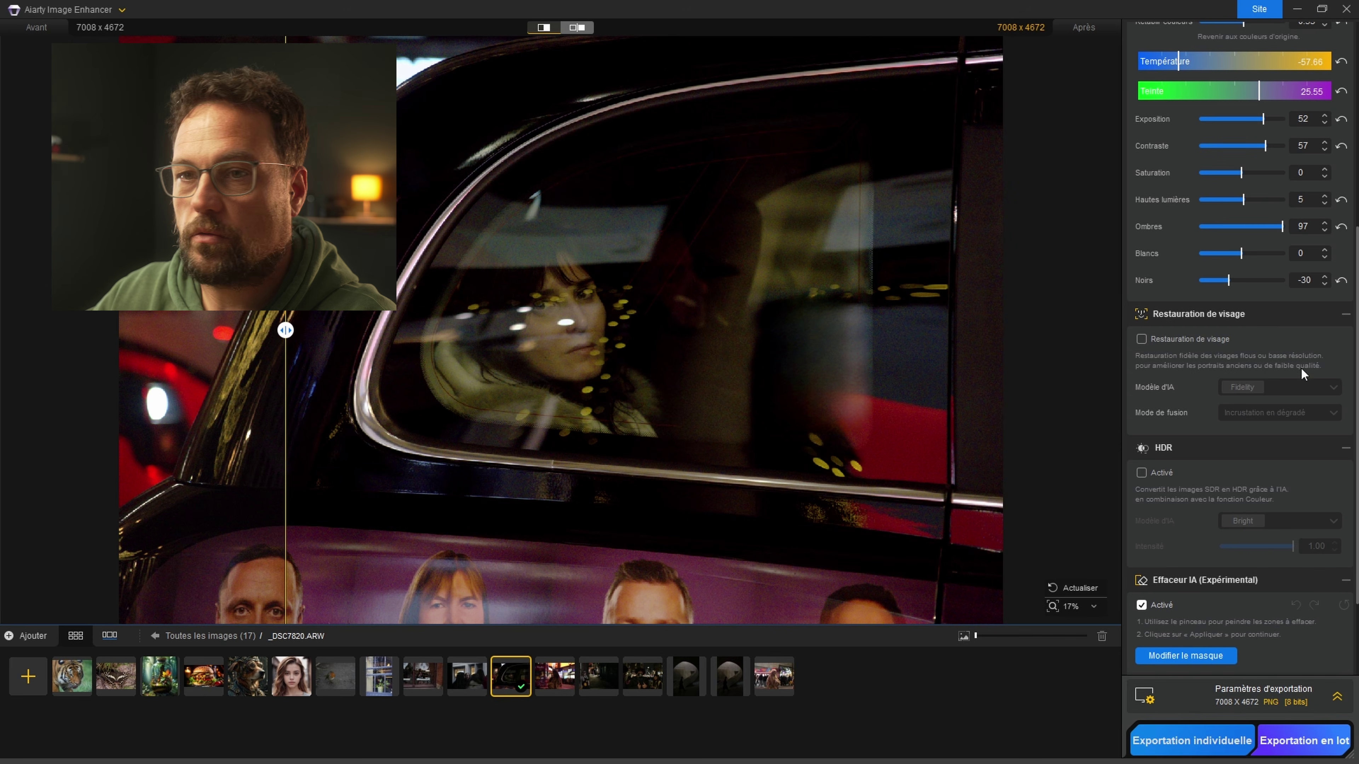
- Compare the retouched car photo with the original, both up close on the woman's face and across the whole image
{"action": "scroll", "coordinate": [566, 322], "scroll_direction": "up", "scroll_amount": 3}
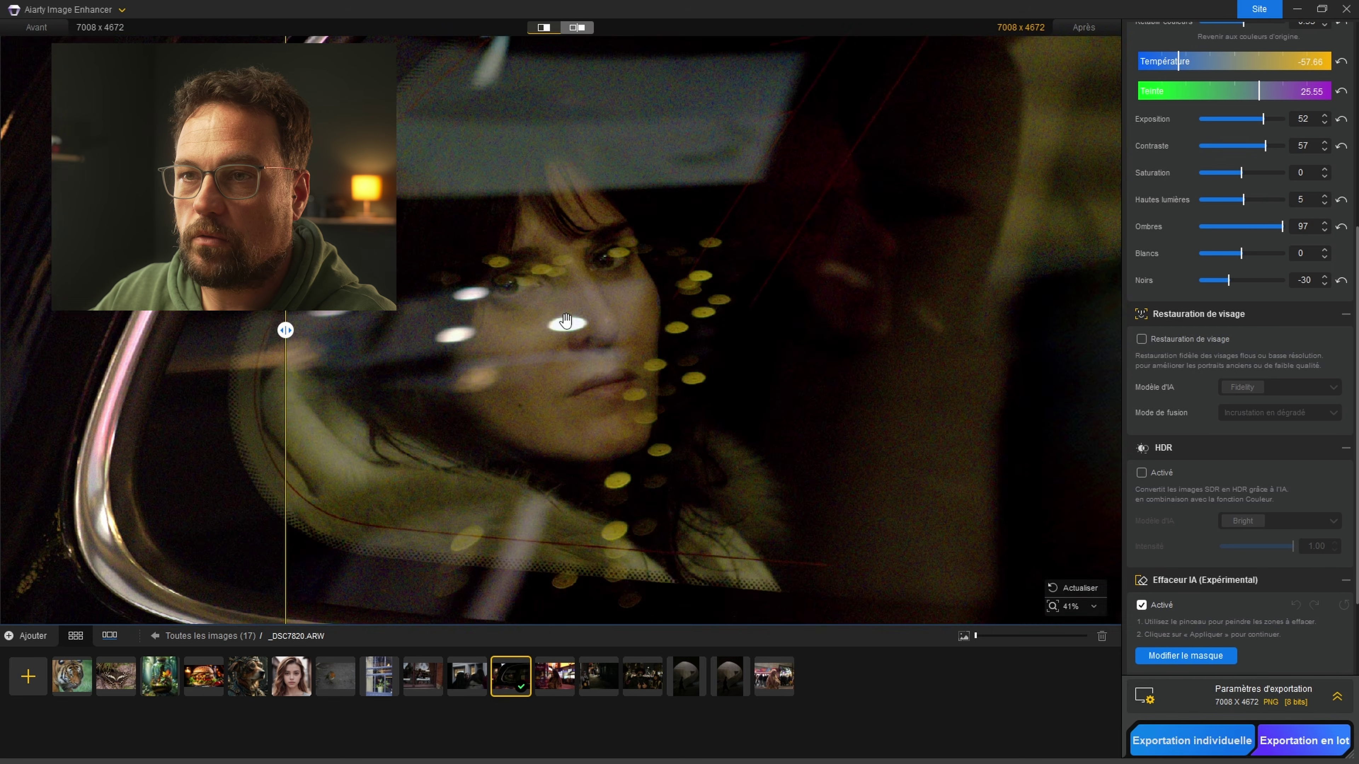
{"action": "left_click_drag", "start_coordinate": [629, 320], "coordinate": [1000, 332]}
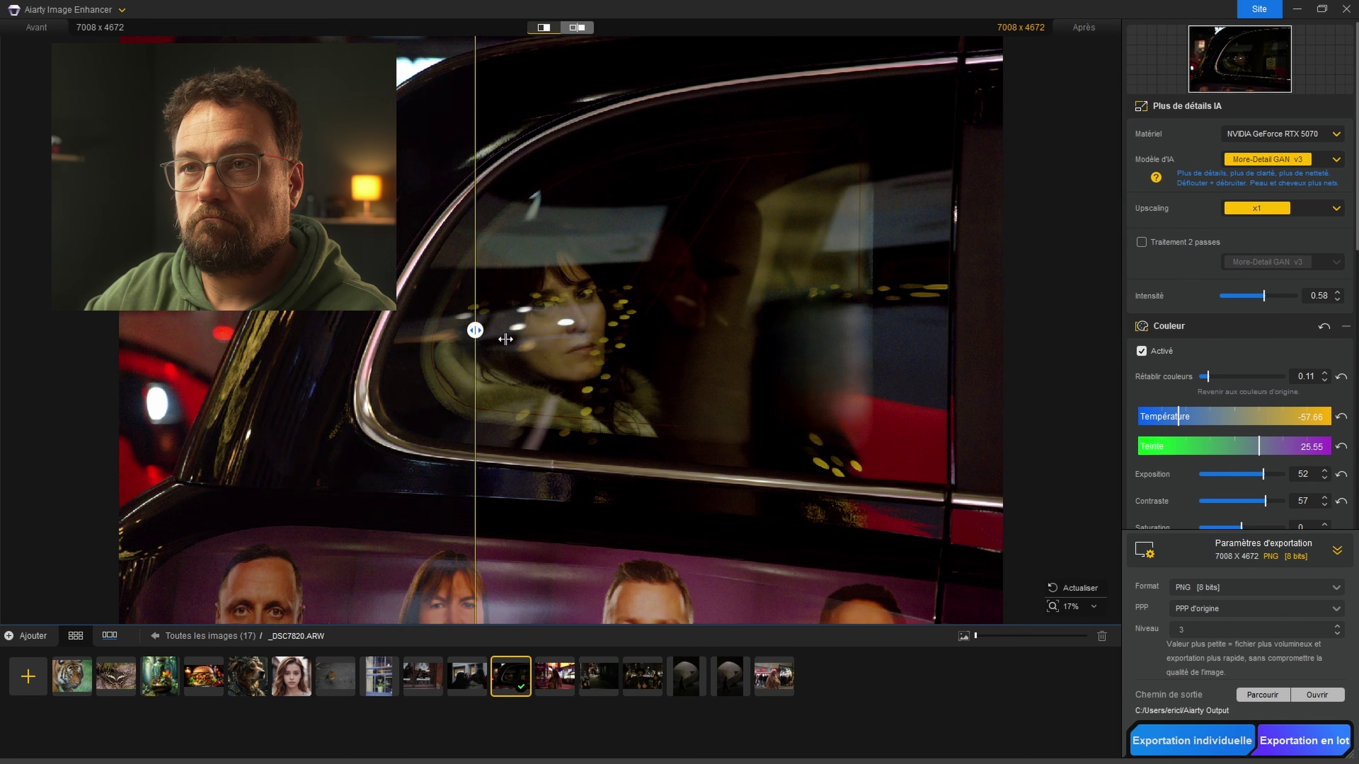
{"action": "left_click_drag", "start_coordinate": [471, 330], "coordinate": [185, 367]}
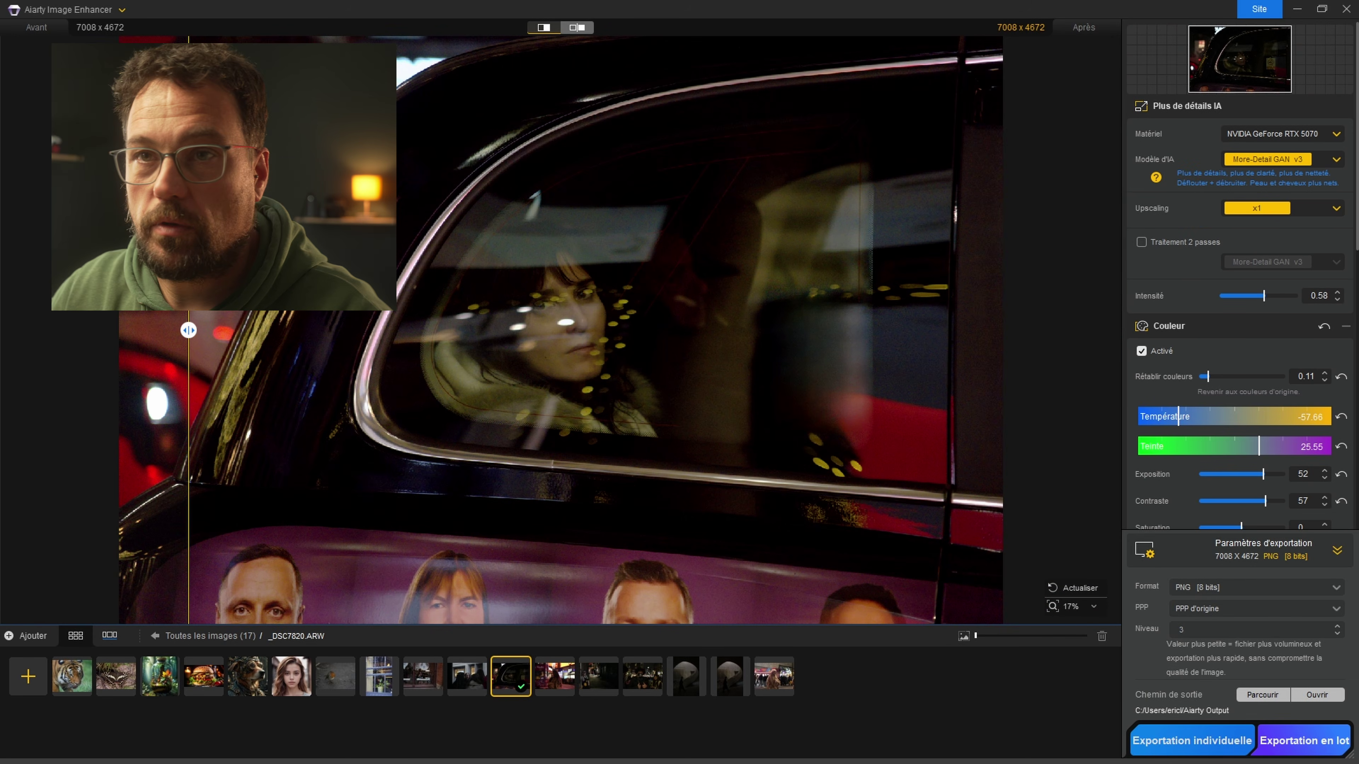
{"action": "left_click_drag", "start_coordinate": [190, 332], "coordinate": [419, 369]}
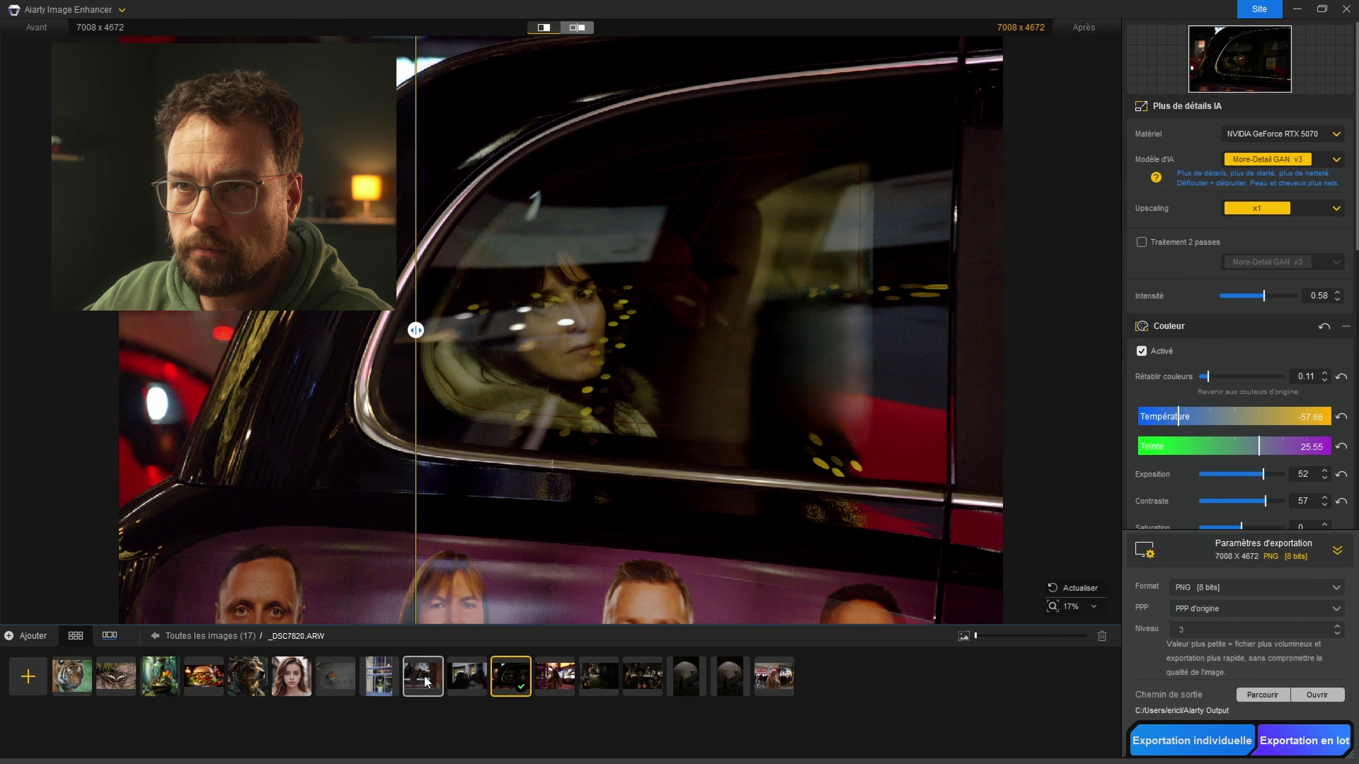
{"action": "left_click_drag", "start_coordinate": [416, 331], "coordinate": [464, 331]}
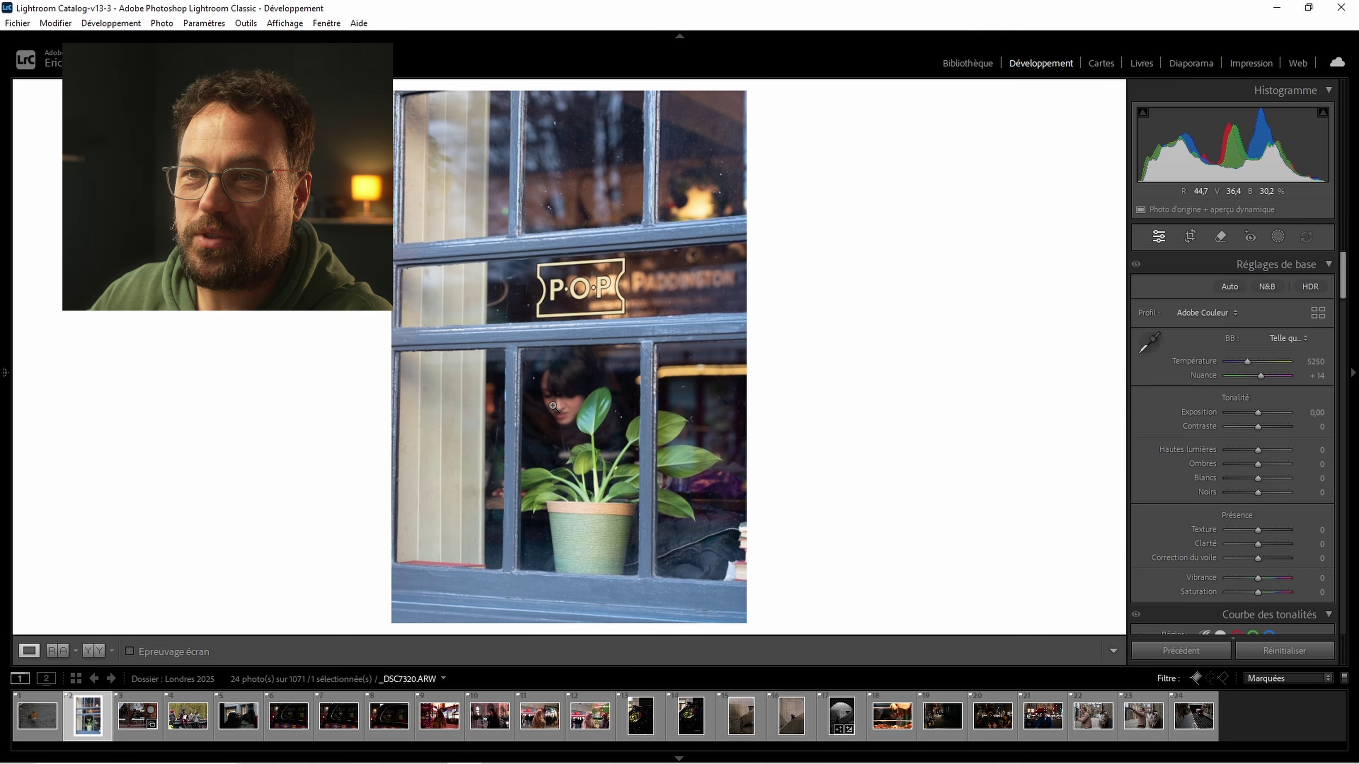
- Switch to Lightroom Classic to inspect the blurred face in _DSC7320.ARW, and compare the enhanced version in Aiarty Image Enhancer
{"action": "left_click", "coordinate": [553, 406]}
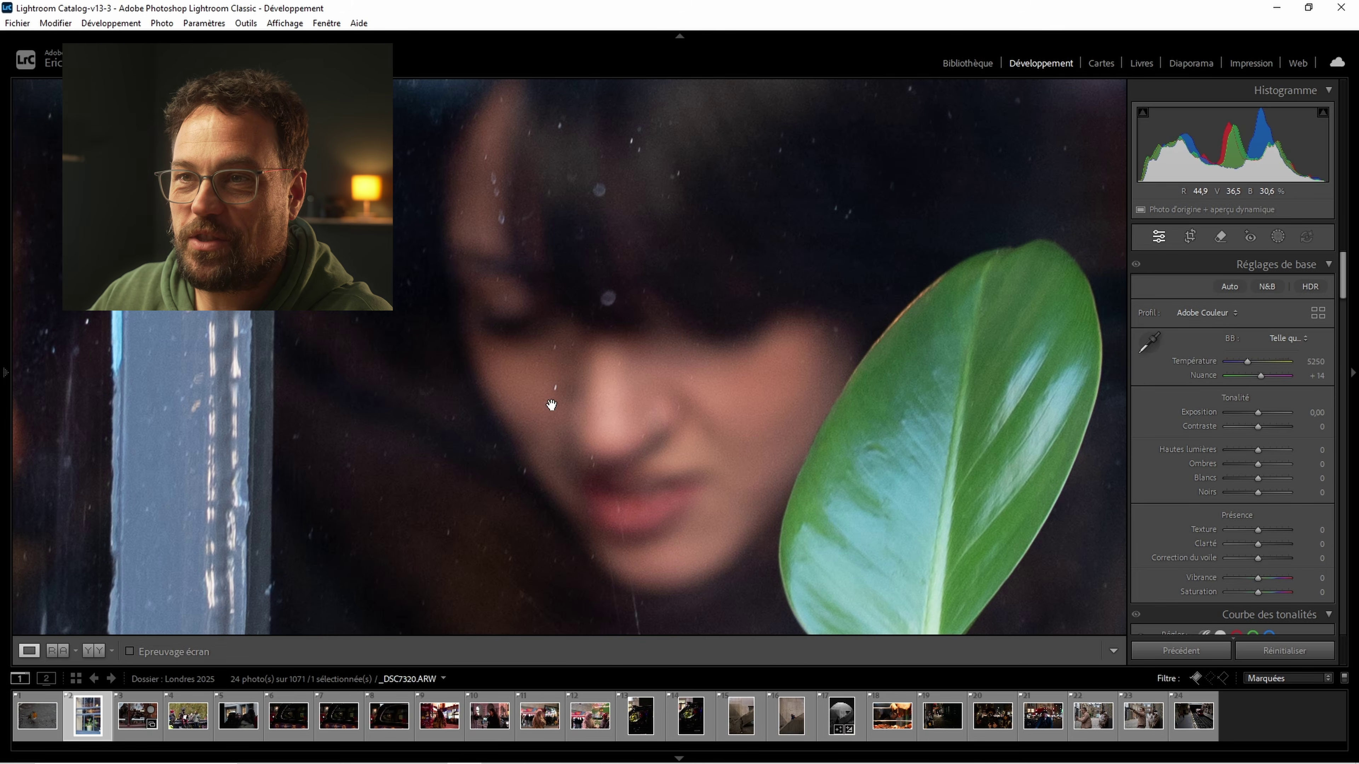
{"action": "left_click", "coordinate": [643, 384]}
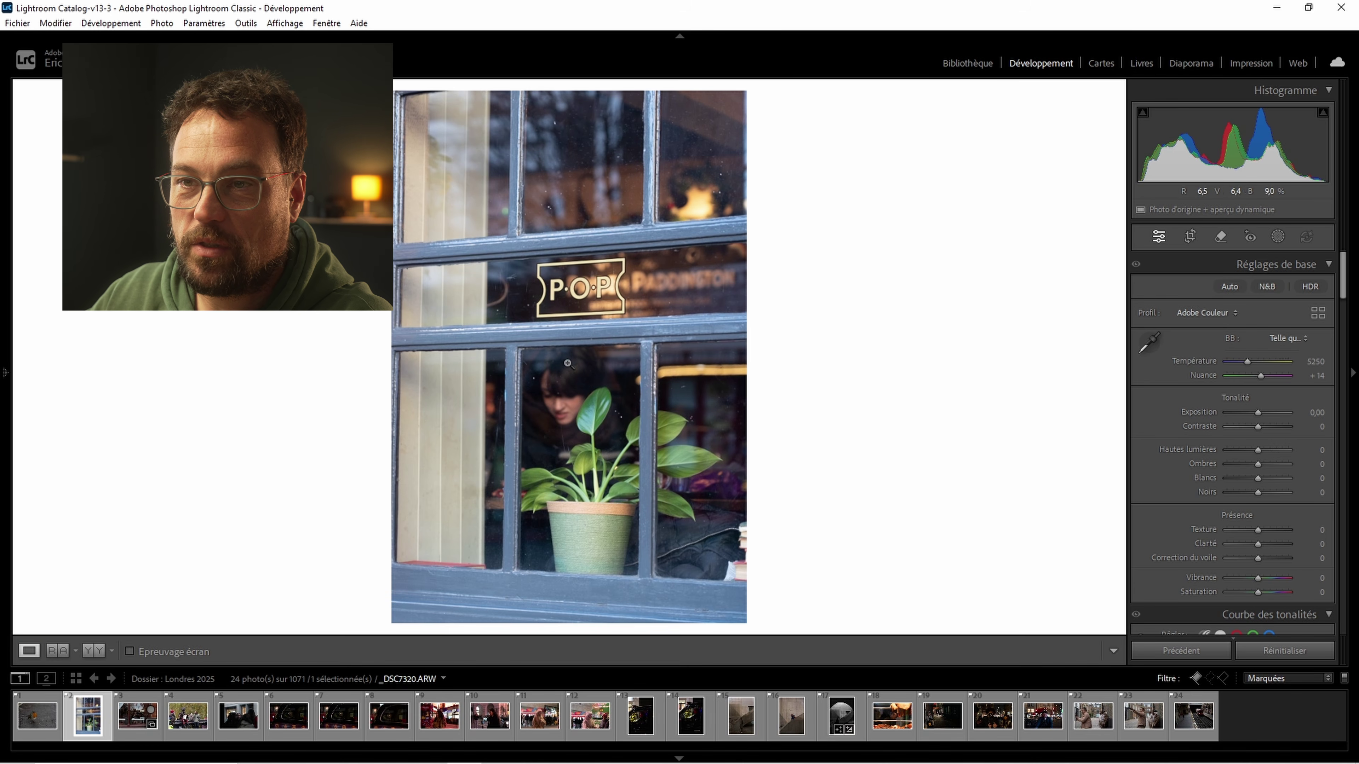
{"action": "left_click", "coordinate": [566, 402]}
{"action": "left_click", "coordinate": [558, 399]}
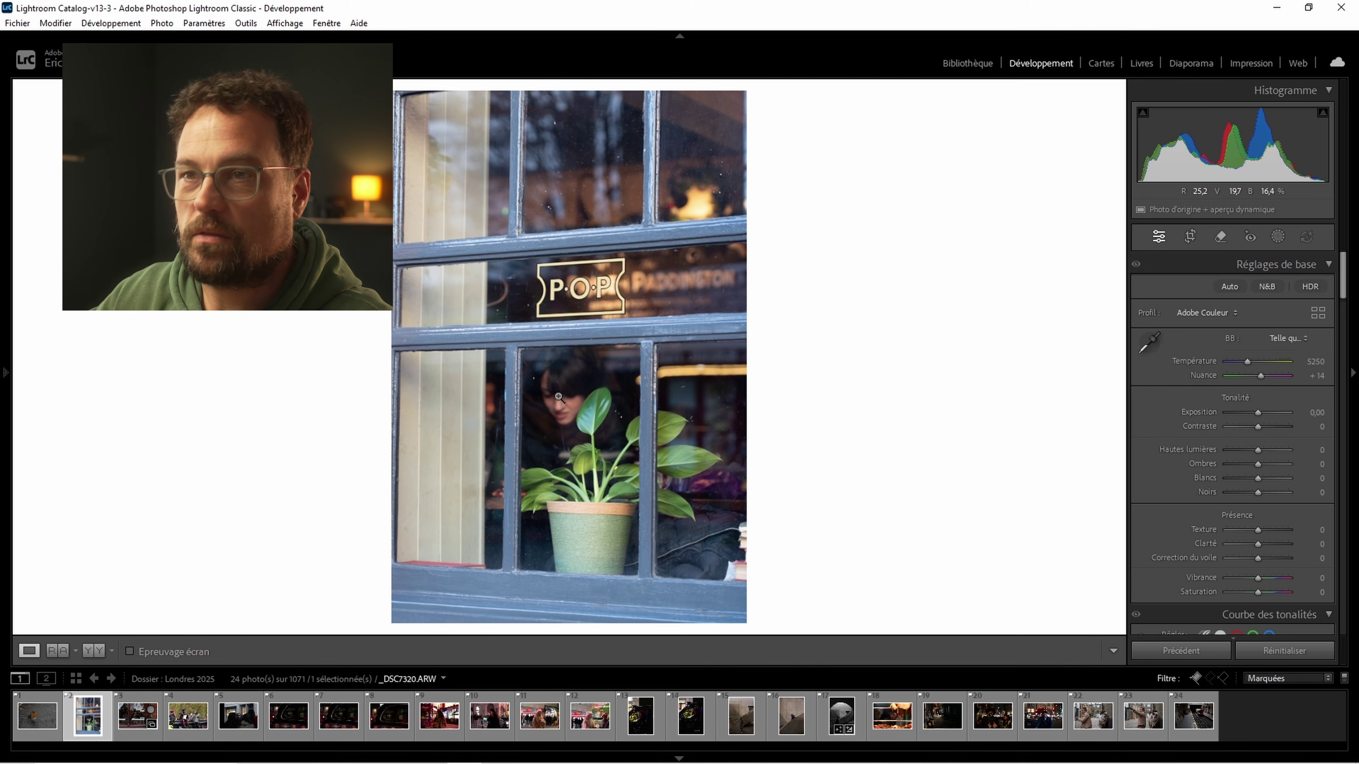
{"action": "left_click_drag", "start_coordinate": [558, 396], "coordinate": [620, 438]}
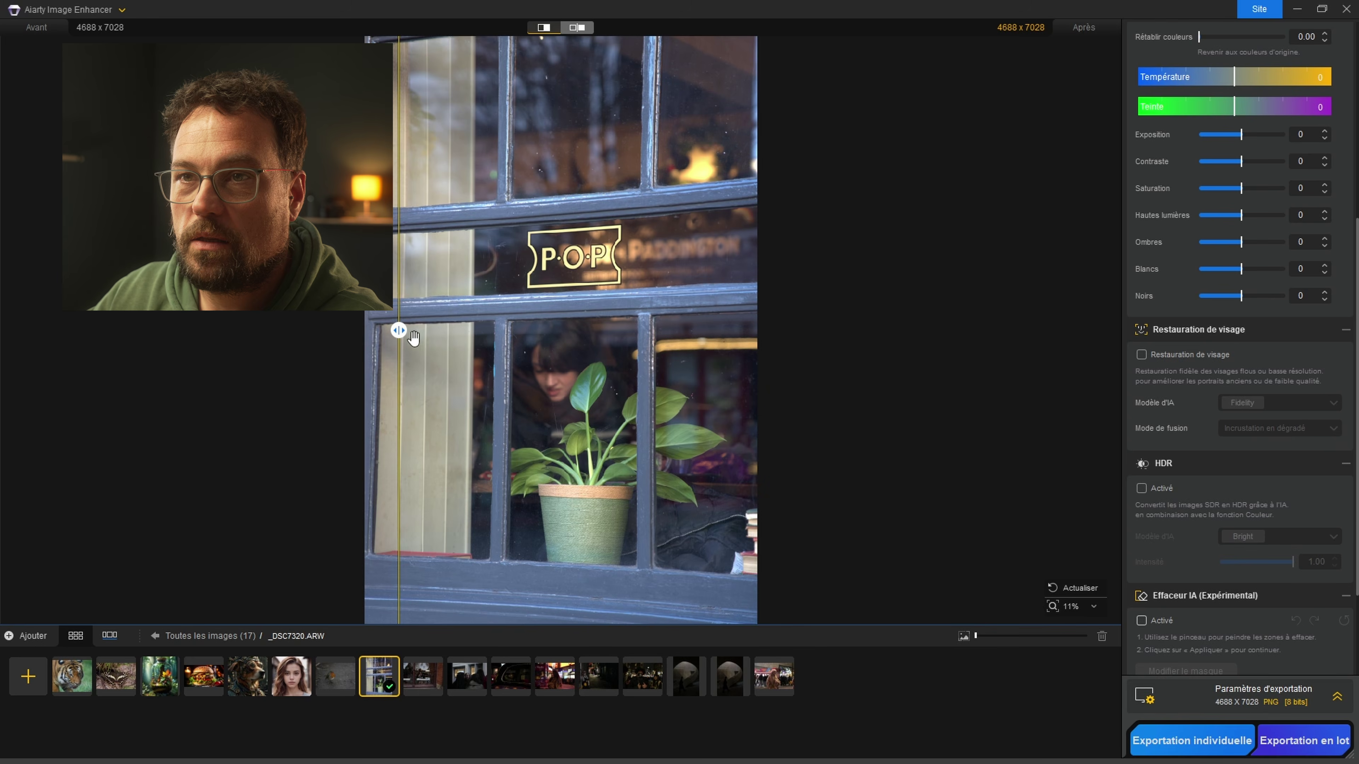
{"action": "left_click_drag", "start_coordinate": [407, 342], "coordinate": [564, 346]}
{"action": "scroll", "coordinate": [565, 345], "scroll_direction": "up", "scroll_amount": 1}
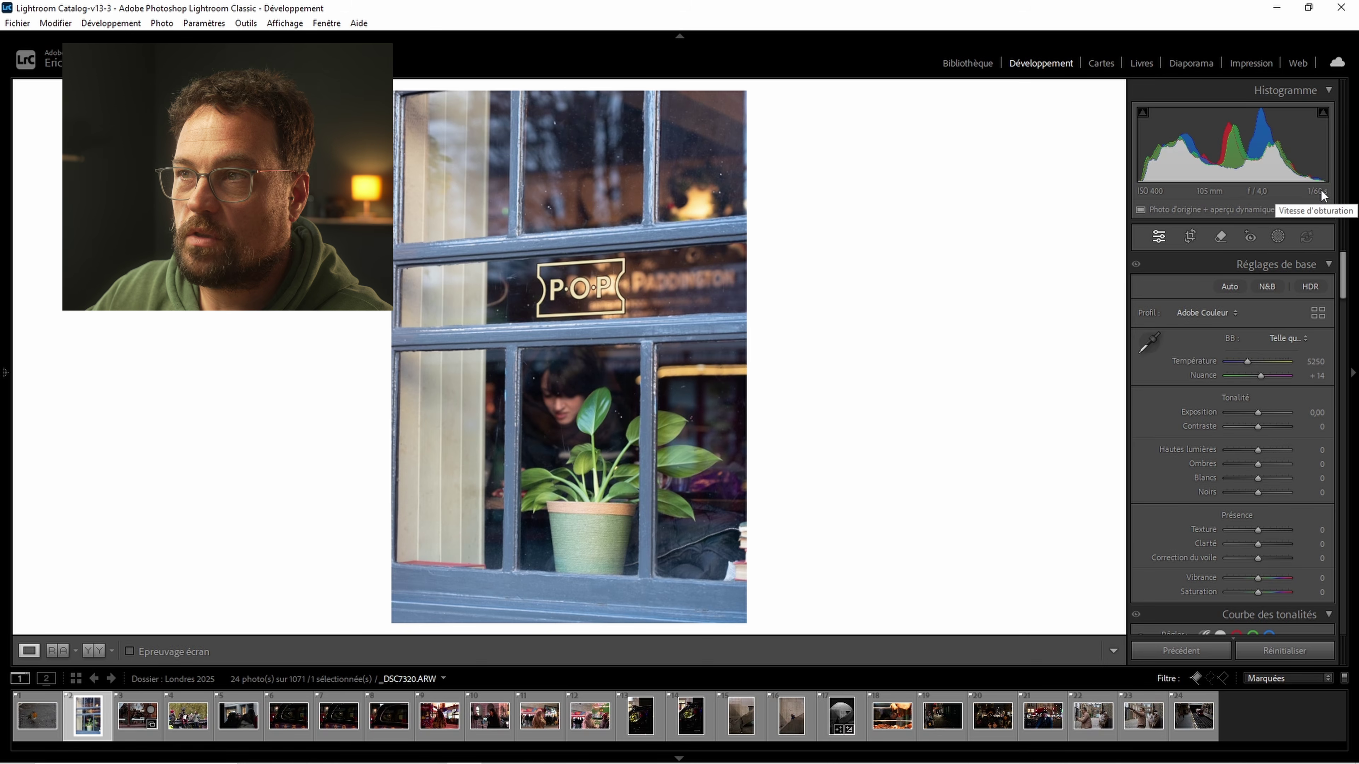
- Return to Lightroom Classic and examine the original's face, window frame and plant leaf at close range
{"action": "left_click", "coordinate": [555, 407]}
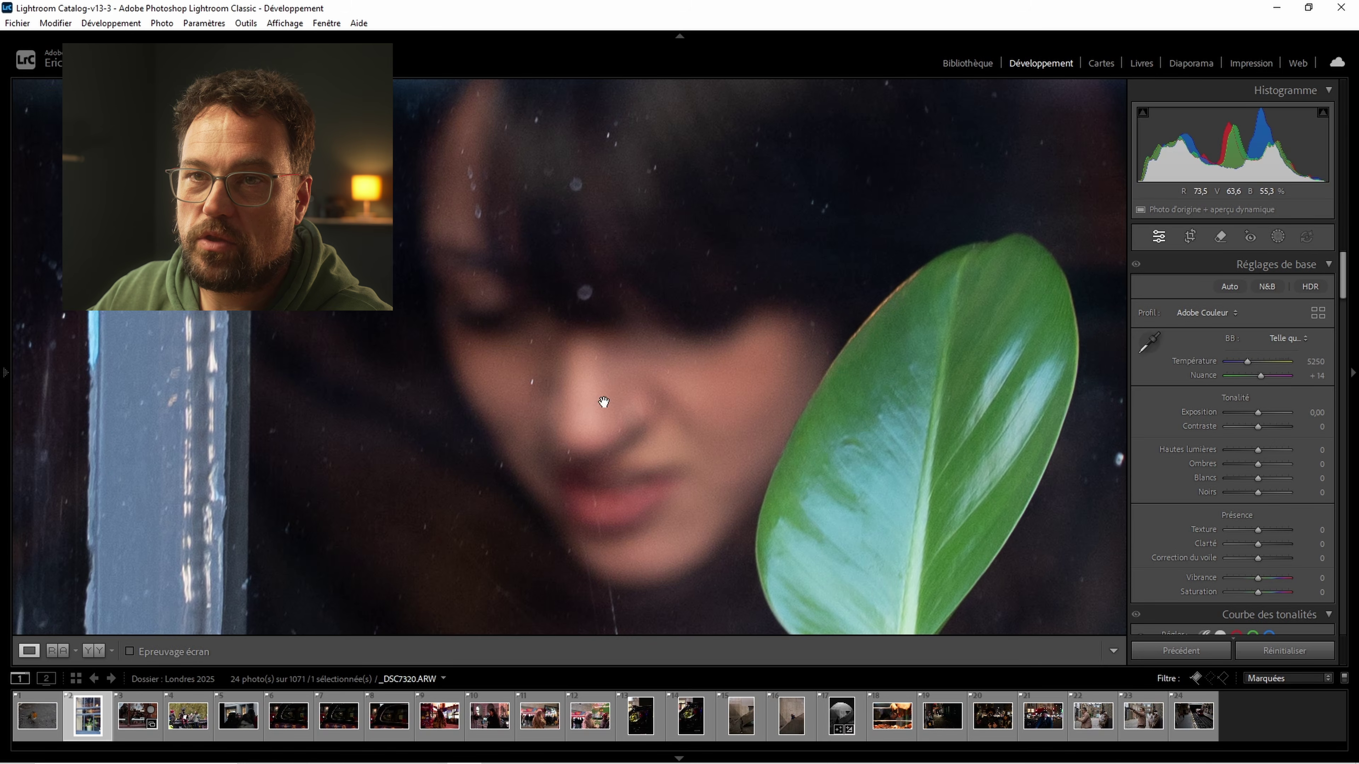
{"action": "left_click_drag", "start_coordinate": [267, 429], "coordinate": [579, 456]}
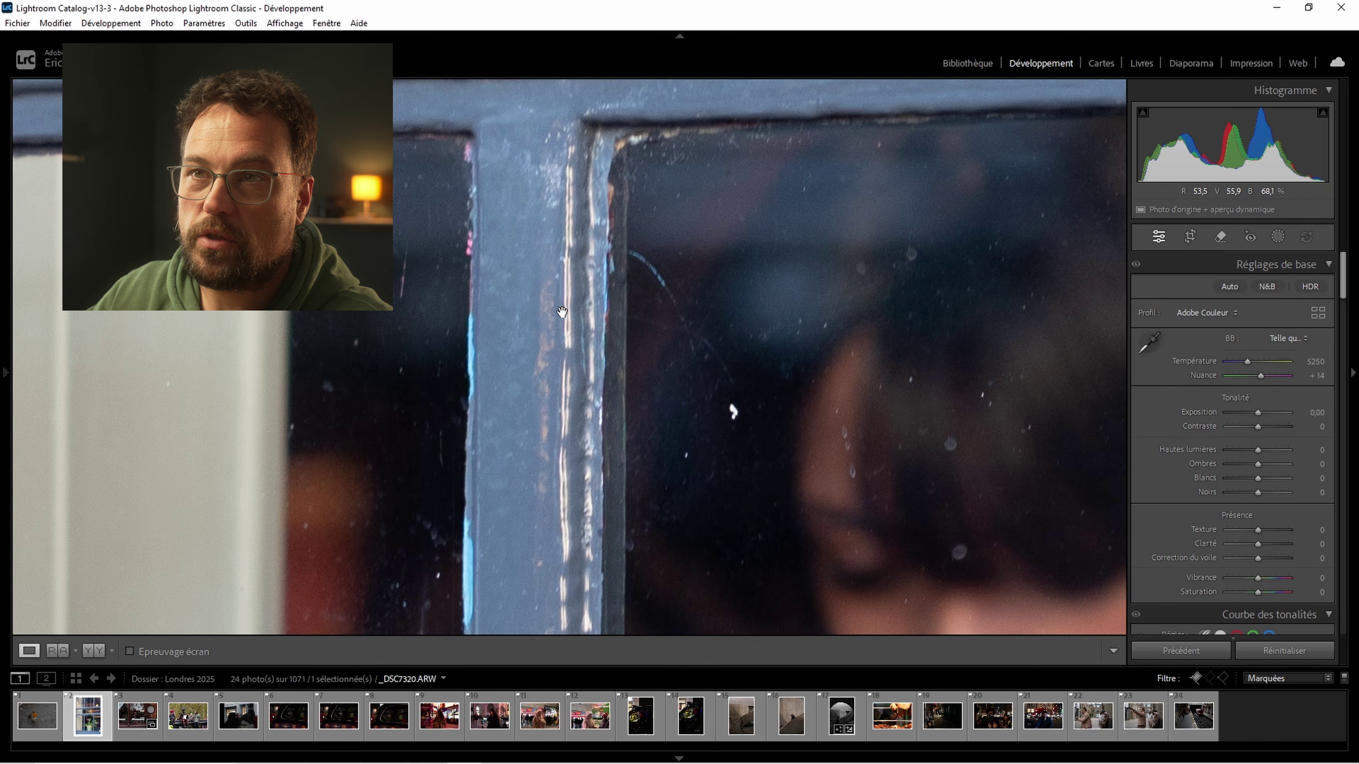
{"action": "left_click_drag", "start_coordinate": [561, 312], "coordinate": [498, 248]}
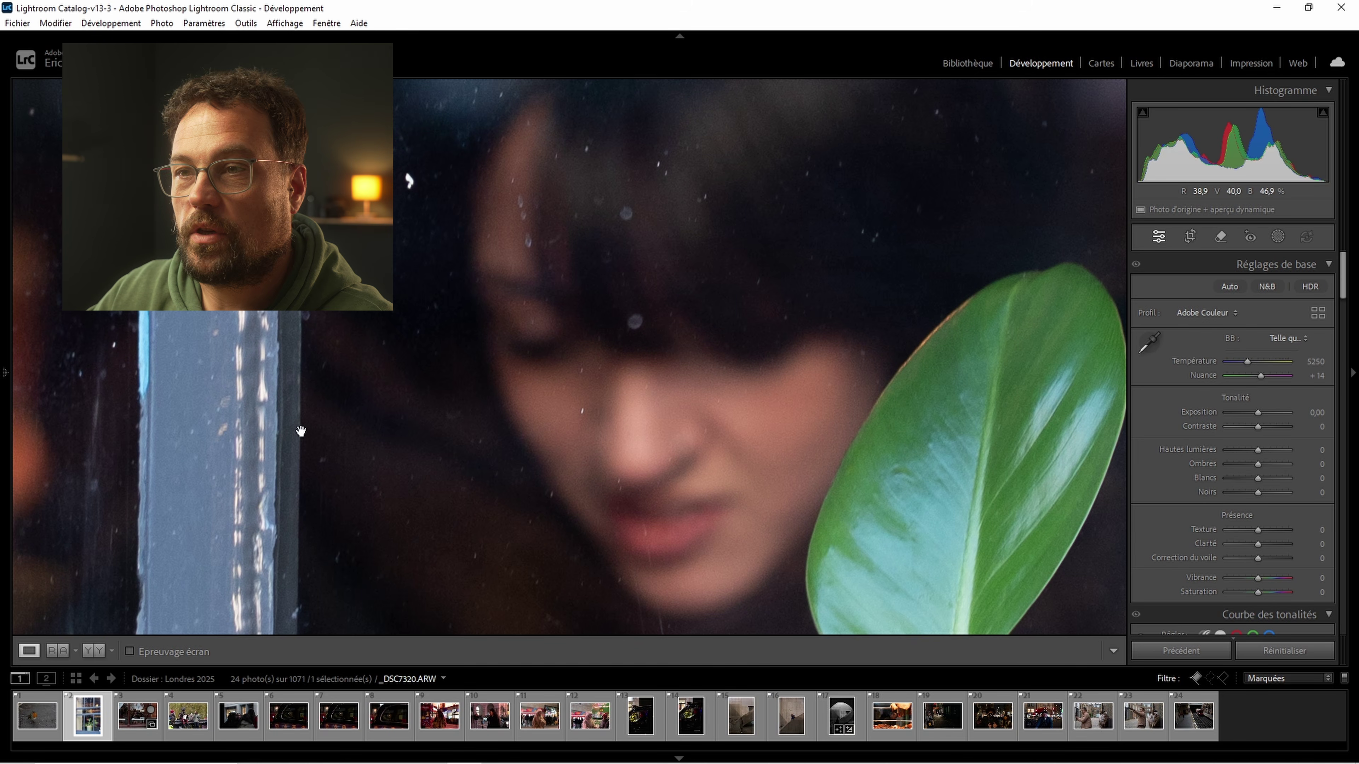
{"action": "left_click_drag", "start_coordinate": [894, 584], "coordinate": [810, 337]}
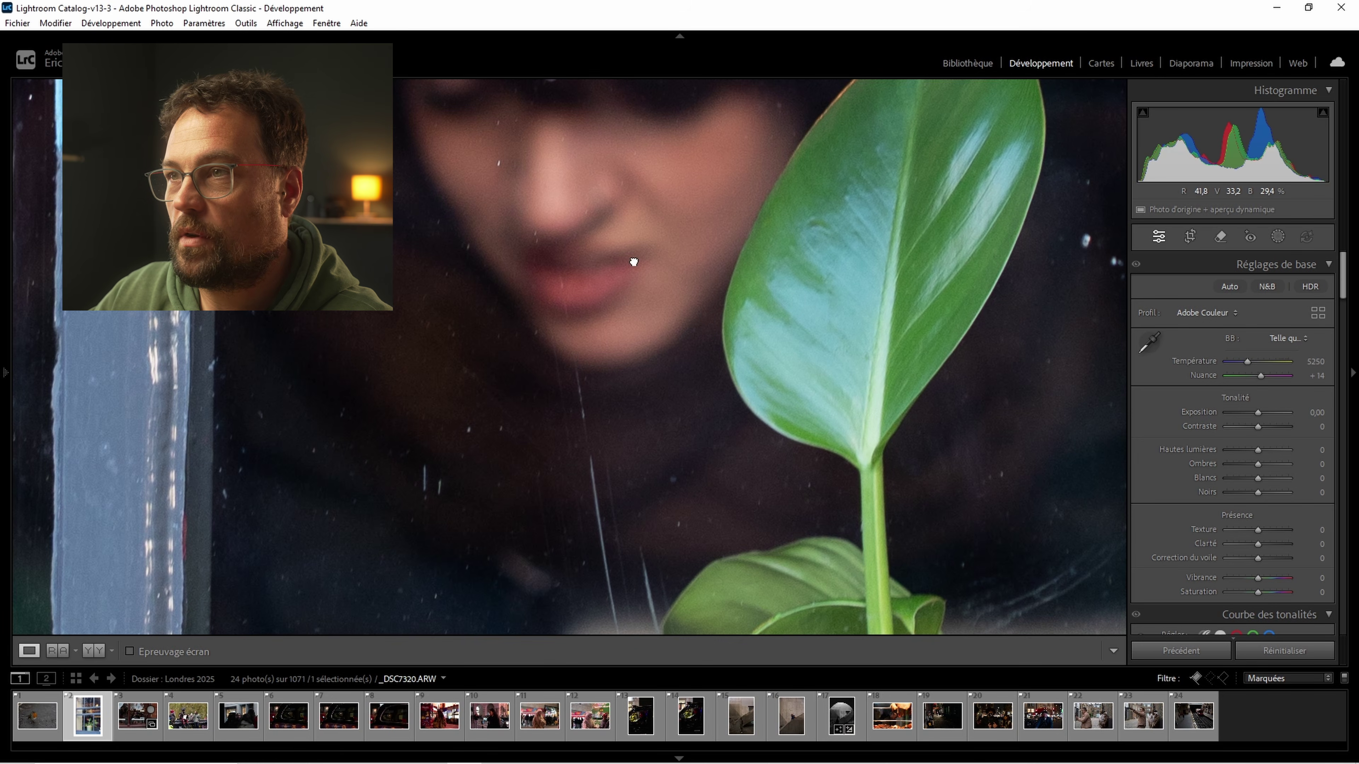
{"action": "left_click", "coordinate": [633, 262]}
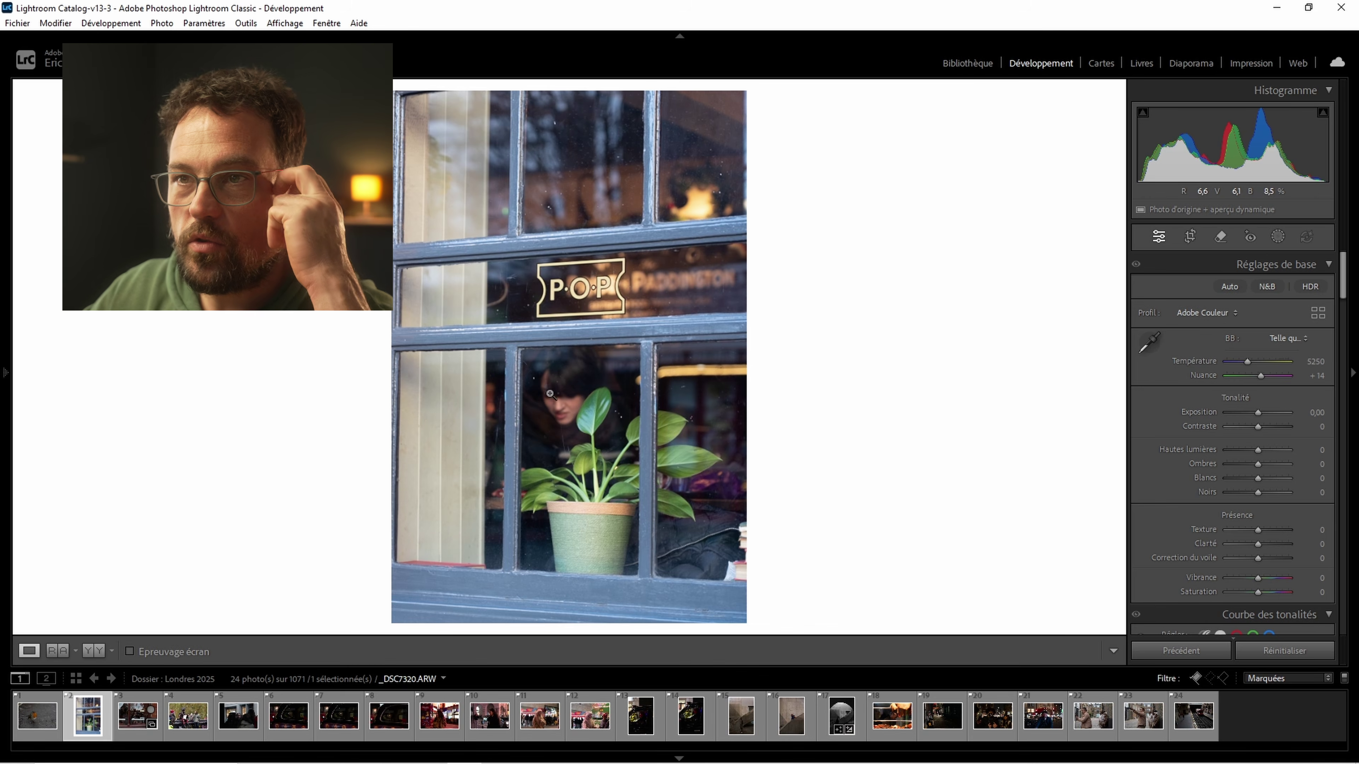
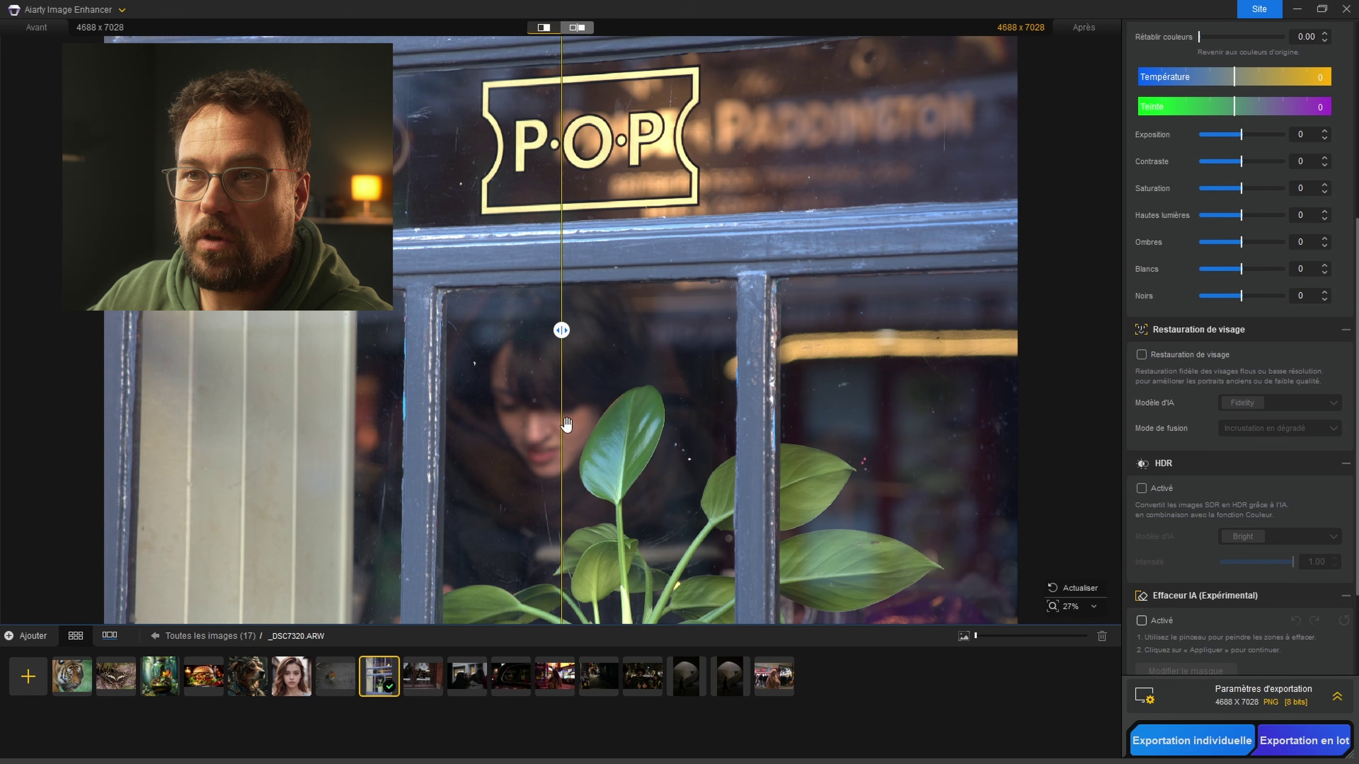
- Switch to Aiarty Image Enhancer and compare the enhanced window photo with the original around the face and plant
{"action": "scroll", "coordinate": [539, 397], "scroll_direction": "down", "scroll_amount": 5}
{"action": "scroll", "coordinate": [538, 398], "scroll_direction": "up", "scroll_amount": 5}
{"action": "left_click_drag", "start_coordinate": [560, 330], "coordinate": [463, 330]}
{"action": "scroll", "coordinate": [1315, 224], "scroll_direction": "up", "scroll_amount": 6}
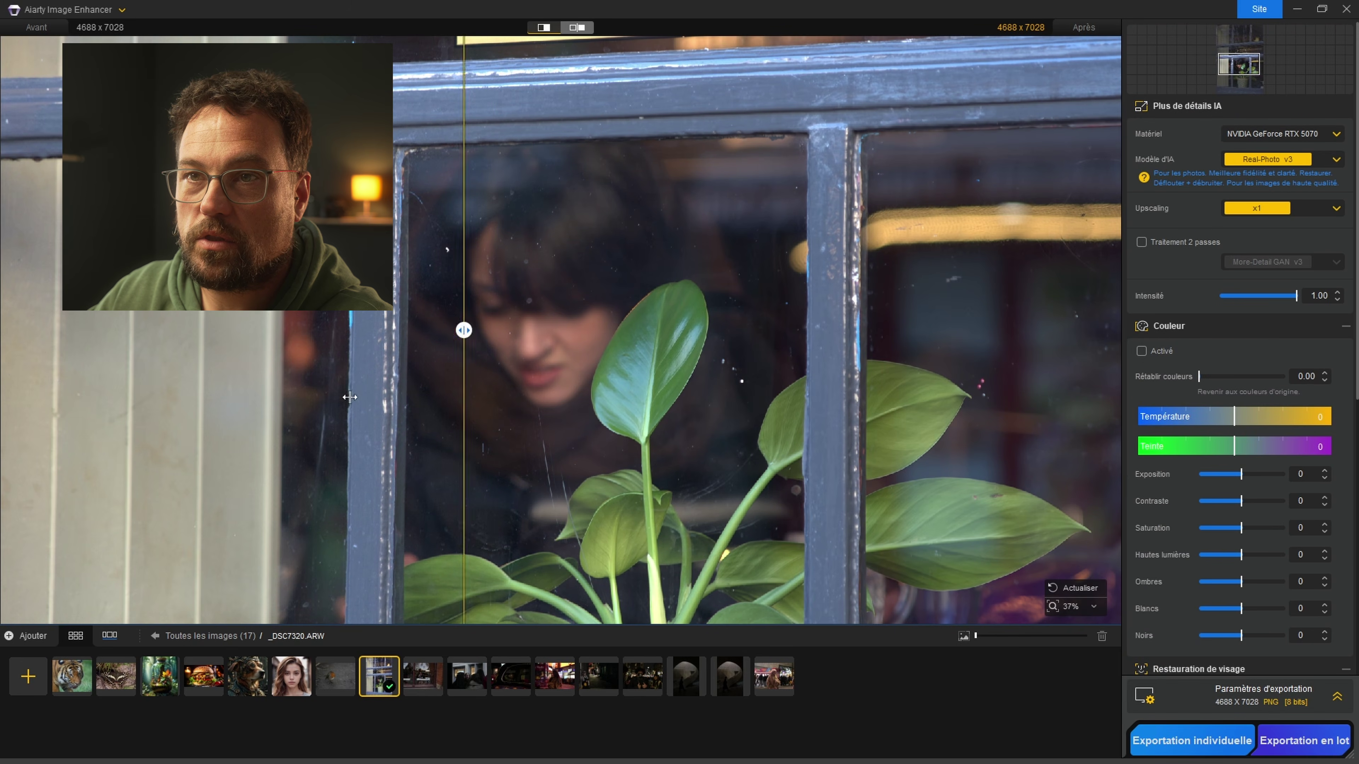
{"action": "left_click_drag", "start_coordinate": [349, 397], "coordinate": [318, 398]}
- Try the More-Detail GAN v3 model, switch back to Real-Photo v3 and check the face up close
{"action": "left_click", "coordinate": [1295, 159]}
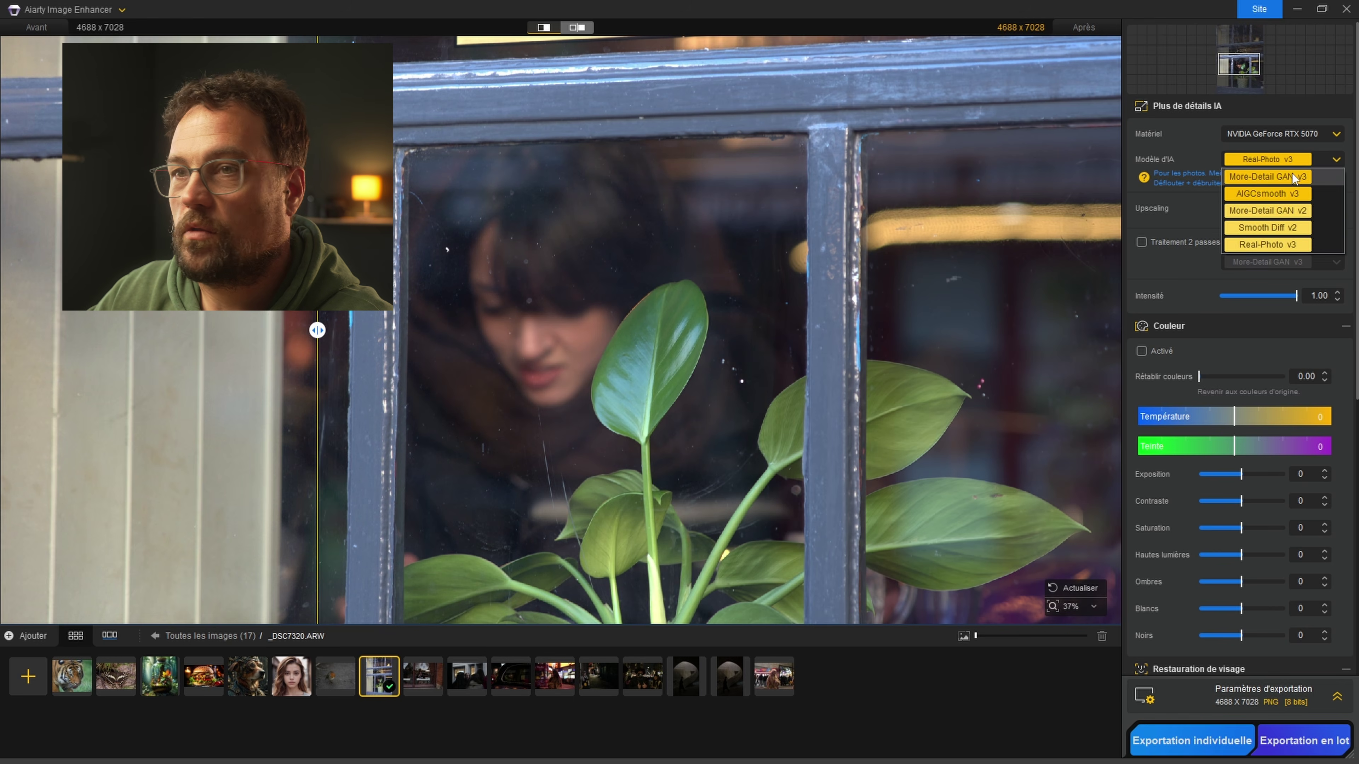
{"action": "left_click", "coordinate": [1294, 178]}
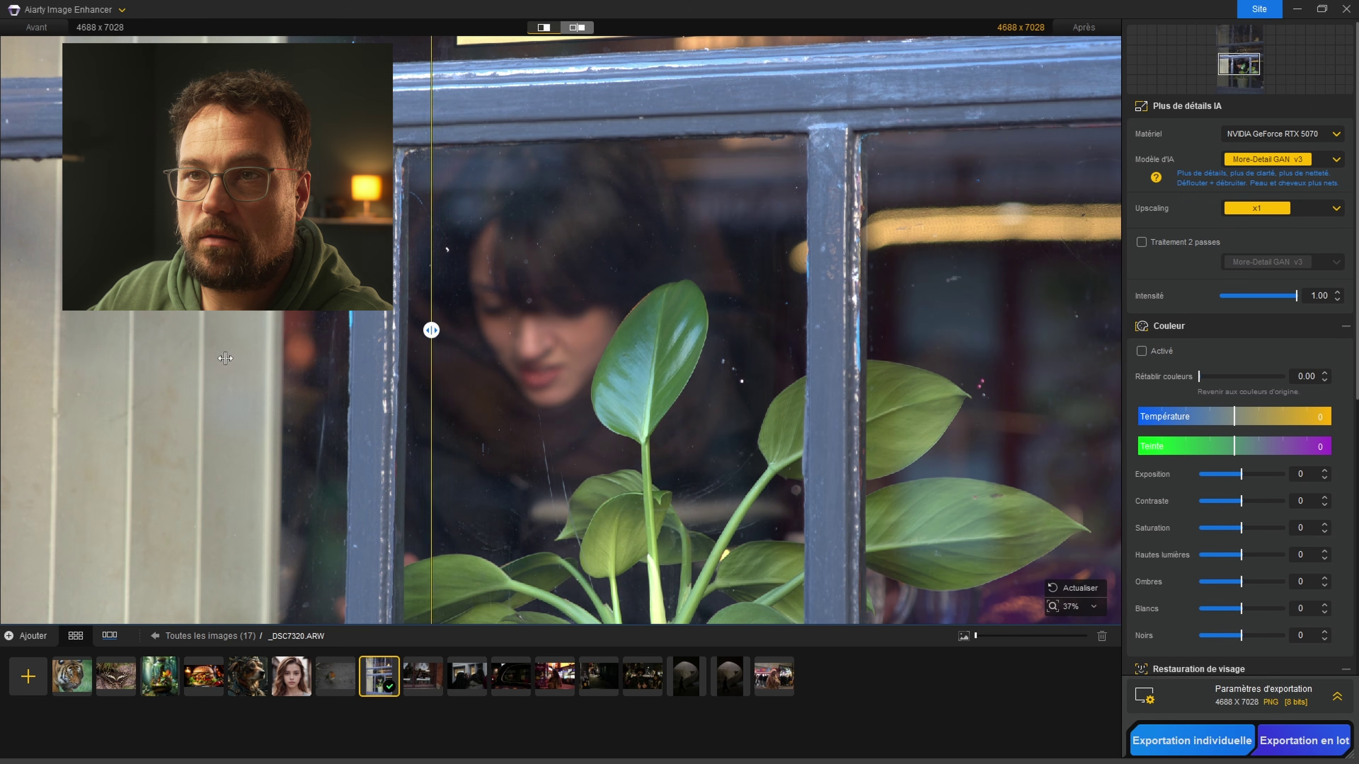
{"action": "left_click", "coordinate": [1323, 161]}
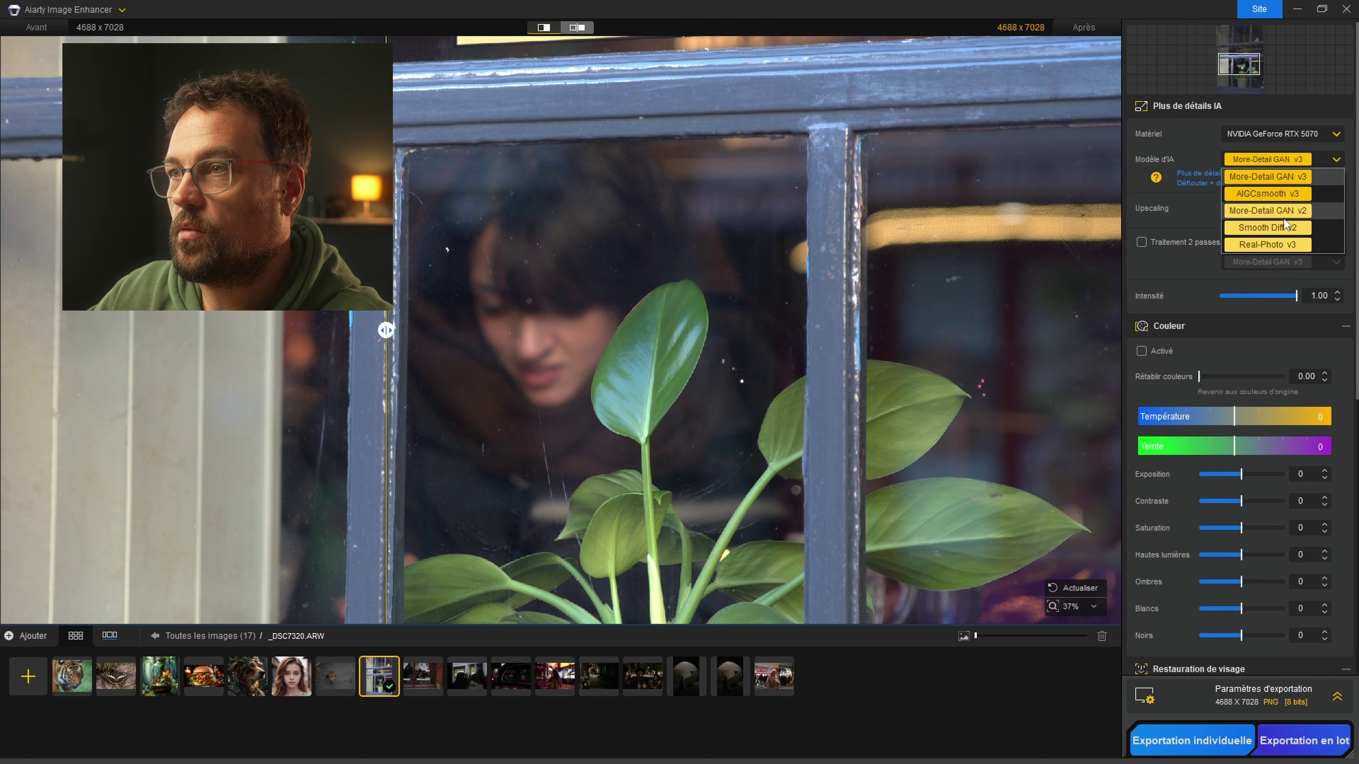
{"action": "left_click", "coordinate": [1255, 248]}
{"action": "scroll", "coordinate": [535, 292], "scroll_direction": "up", "scroll_amount": 2}
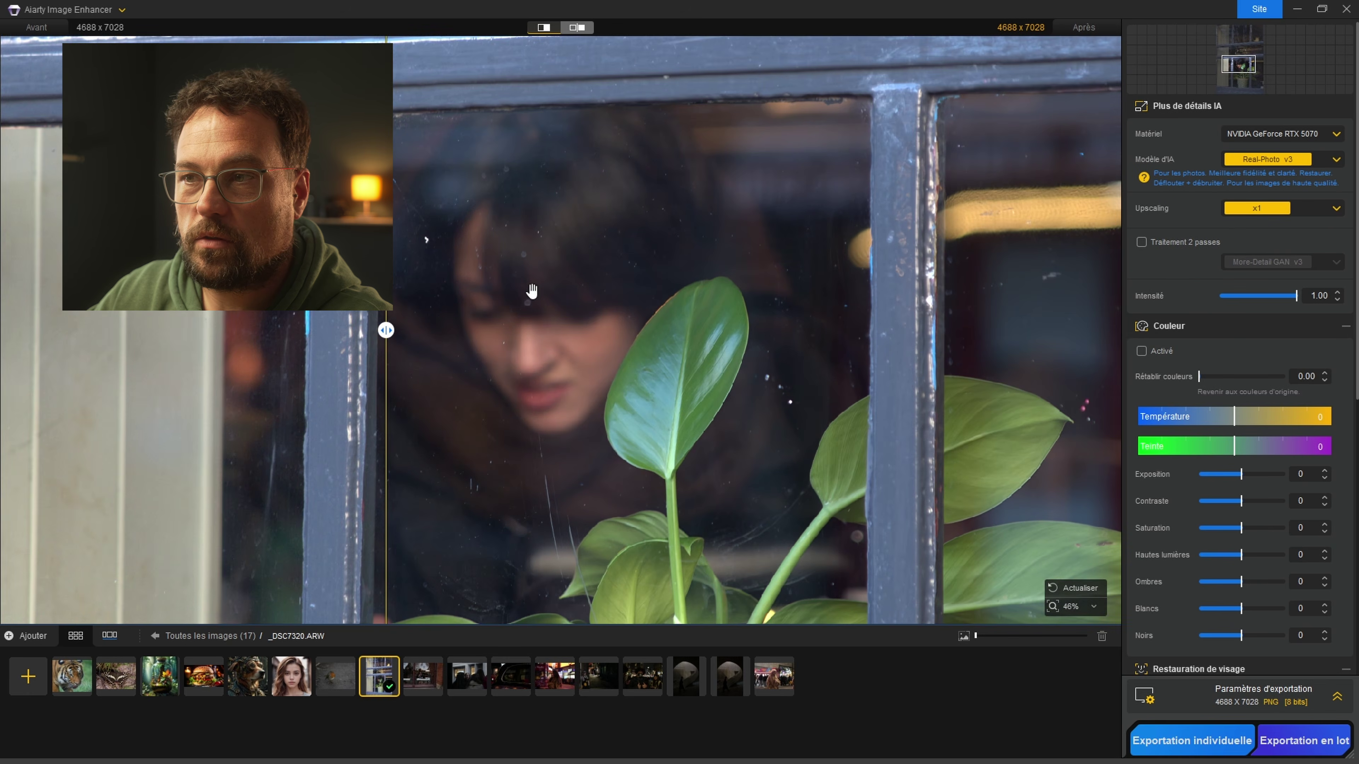
{"action": "scroll", "coordinate": [541, 300], "scroll_direction": "up", "scroll_amount": 1}
{"action": "scroll", "coordinate": [553, 323], "scroll_direction": "down", "scroll_amount": 3}
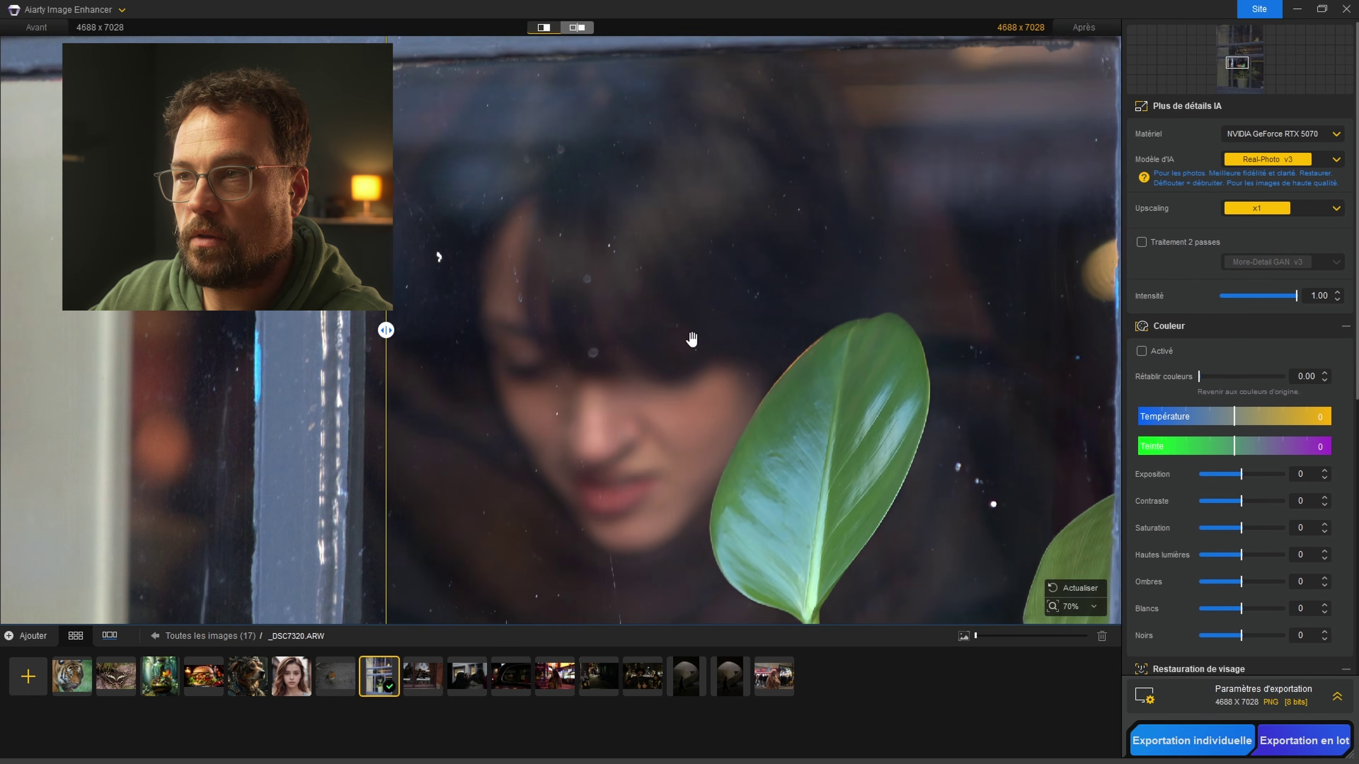
- Enable face restoration (Restauration de visage) with the Fidelity AI model and bring the face into view
{"action": "scroll", "coordinate": [1215, 343], "scroll_direction": "down", "scroll_amount": 5}
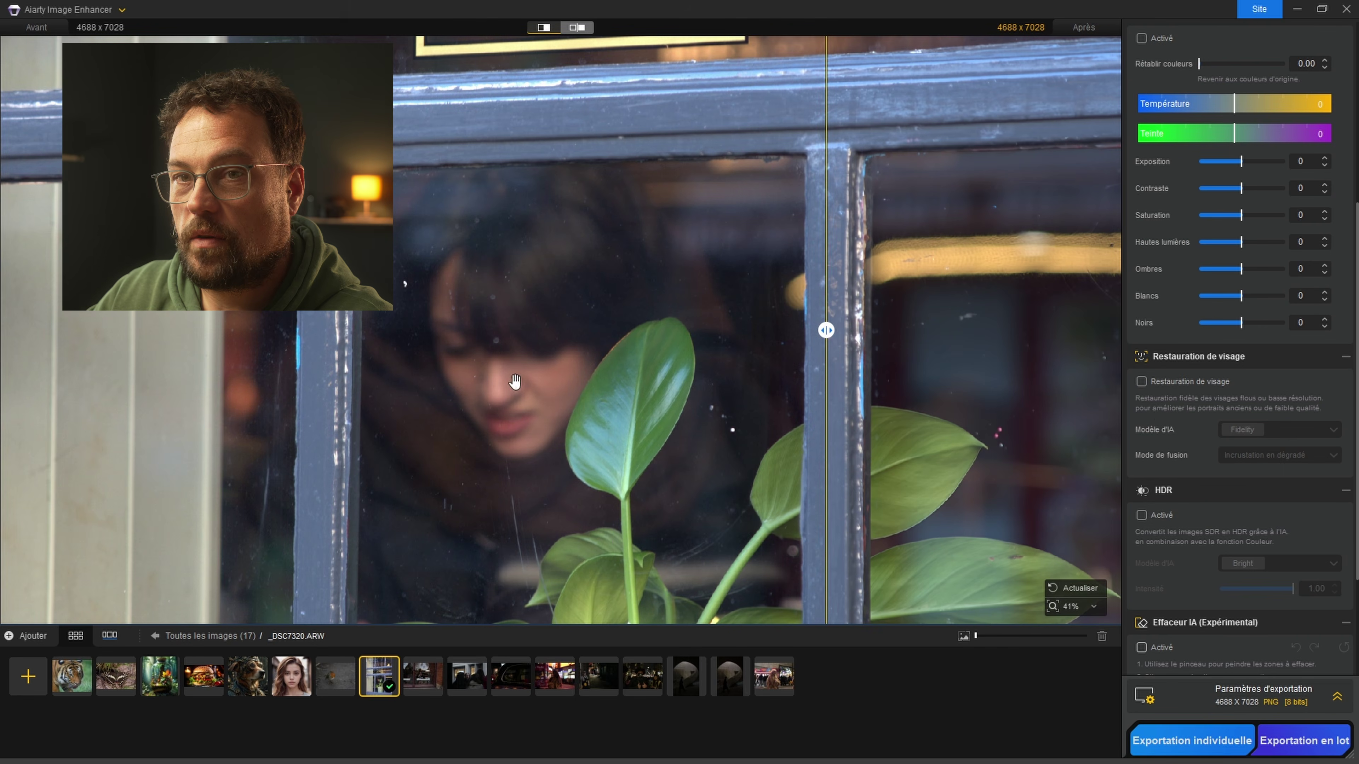
{"action": "left_click", "coordinate": [1143, 382]}
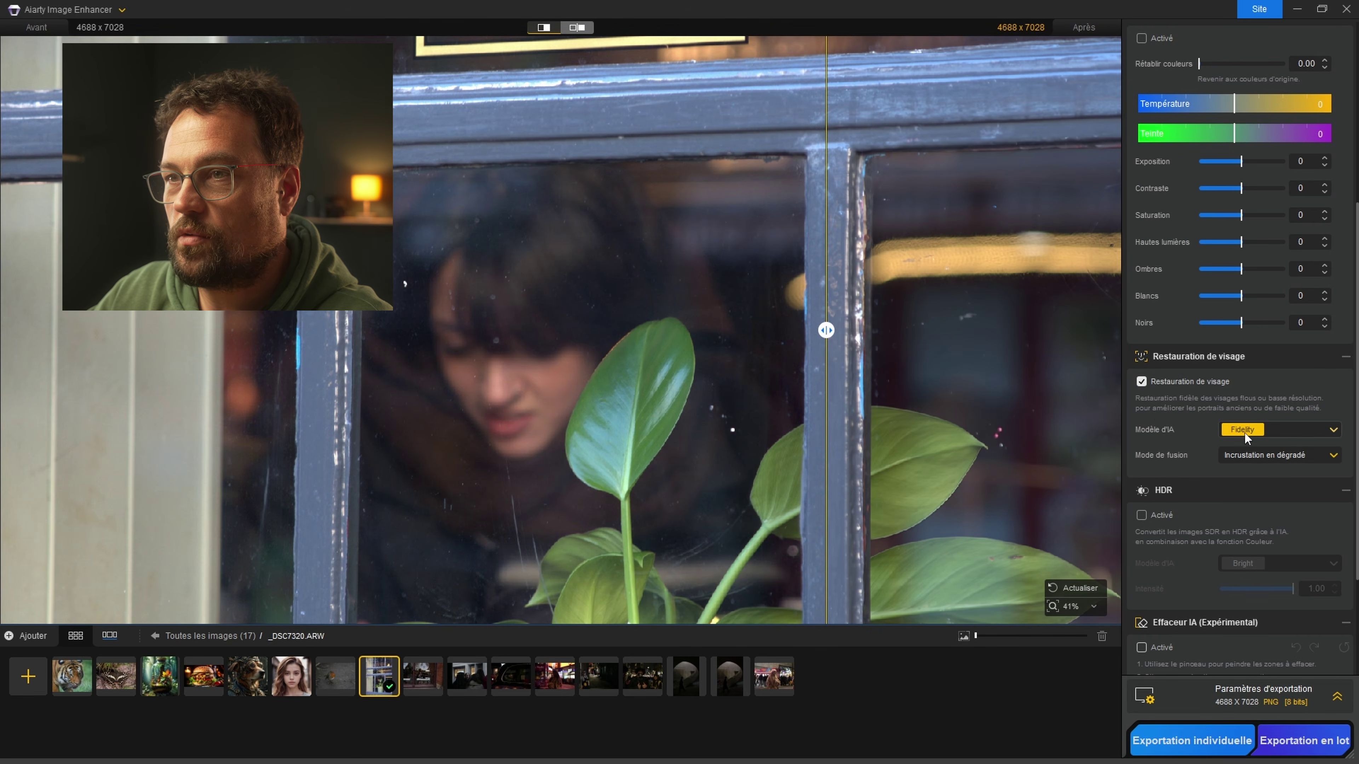
{"action": "left_click", "coordinate": [1256, 431]}
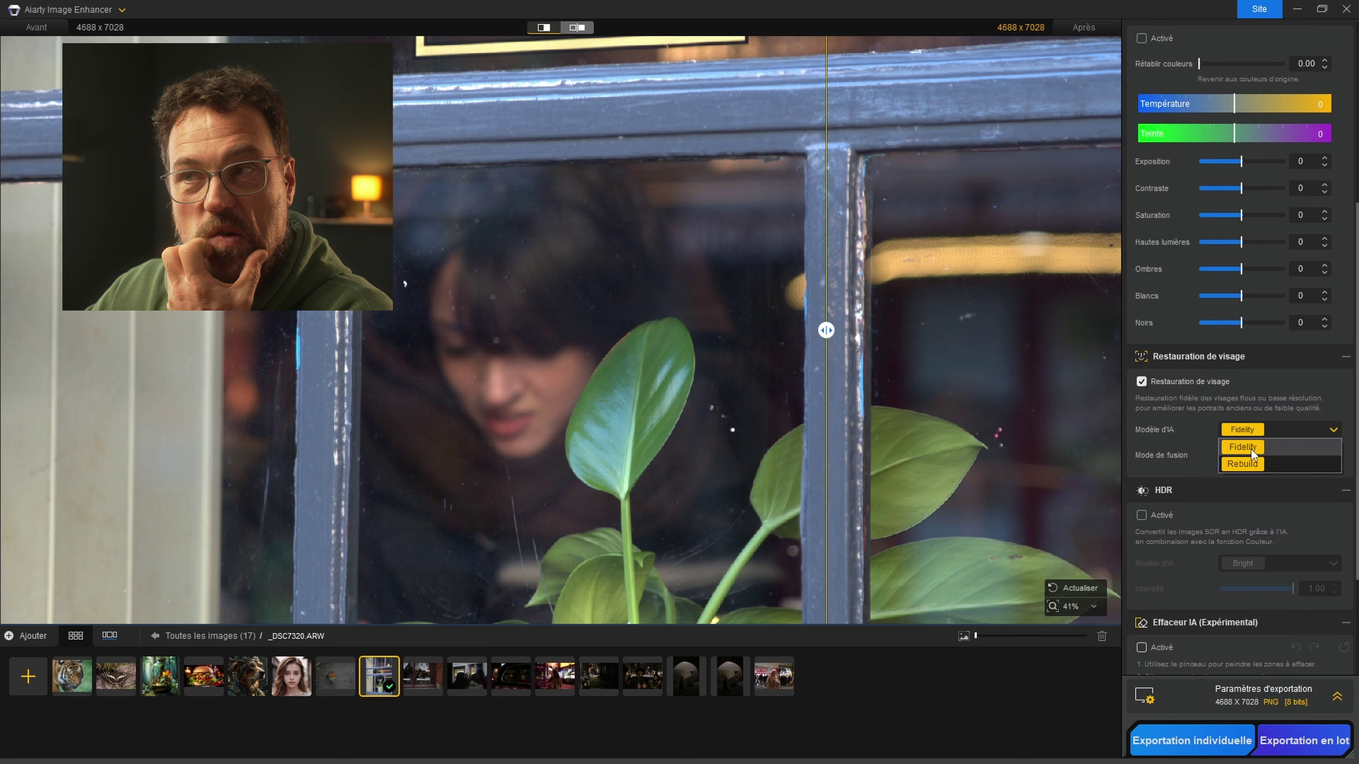
{"action": "left_click", "coordinate": [1251, 449]}
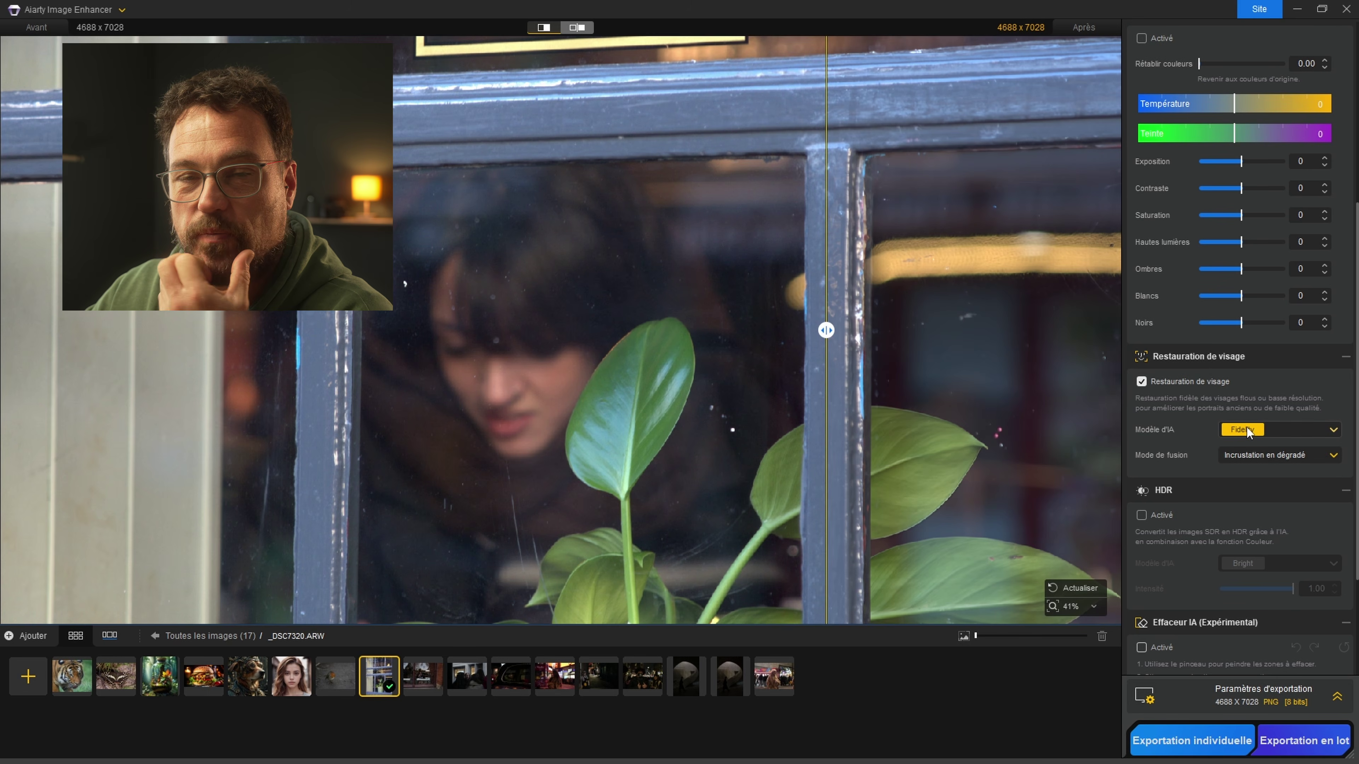
{"action": "left_click_drag", "start_coordinate": [899, 376], "coordinate": [905, 336]}
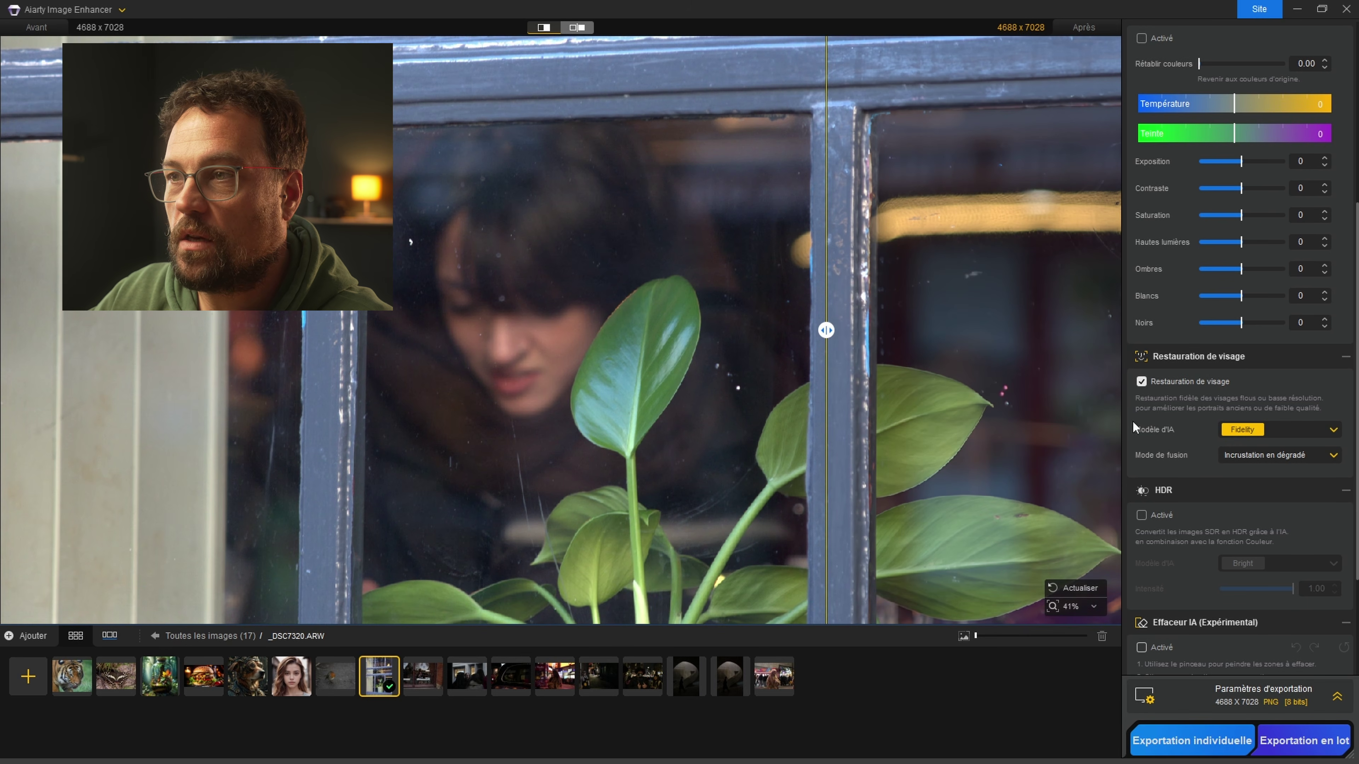
- Try the Rebuild model for the face restoration and switch back to Fidelity
{"action": "left_click", "coordinate": [1250, 424]}
{"action": "left_click", "coordinate": [1248, 459]}
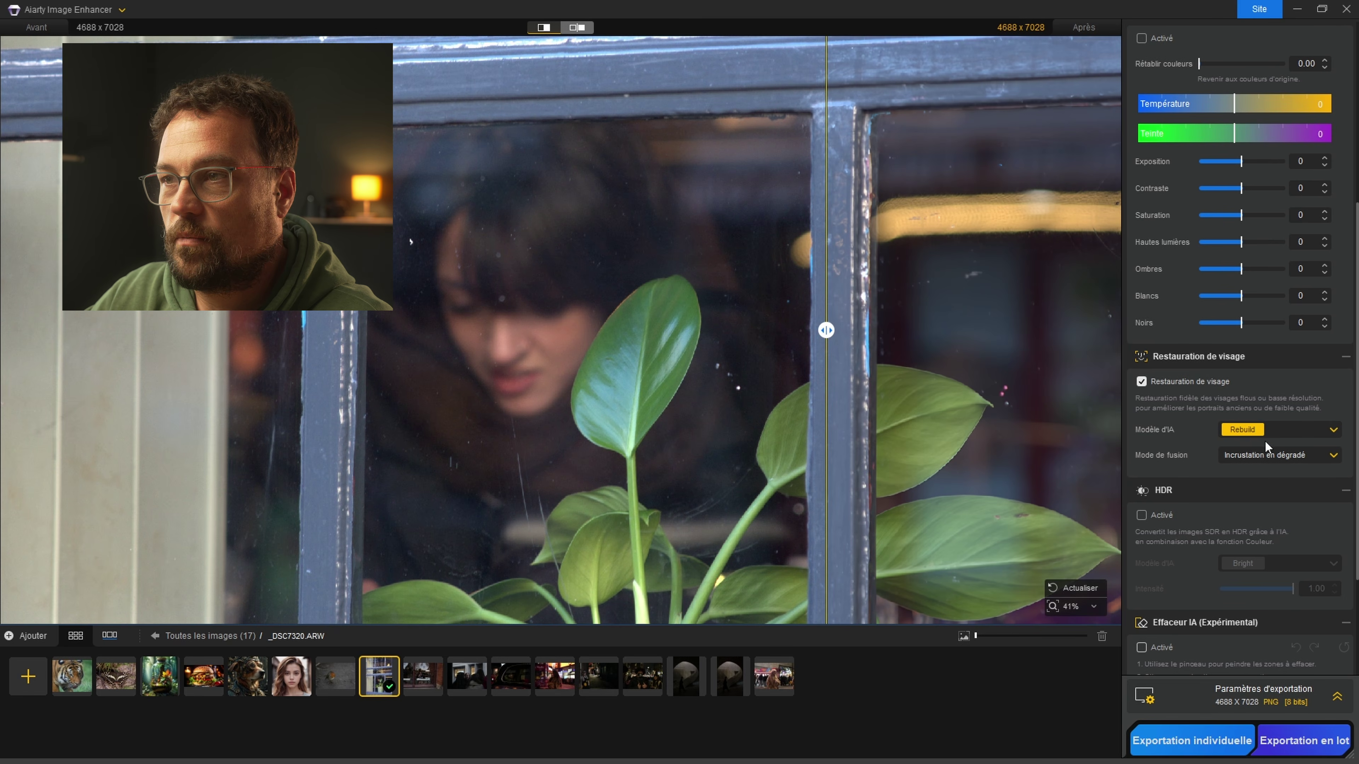
{"action": "left_click", "coordinate": [1252, 432]}
{"action": "left_click", "coordinate": [1243, 449]}
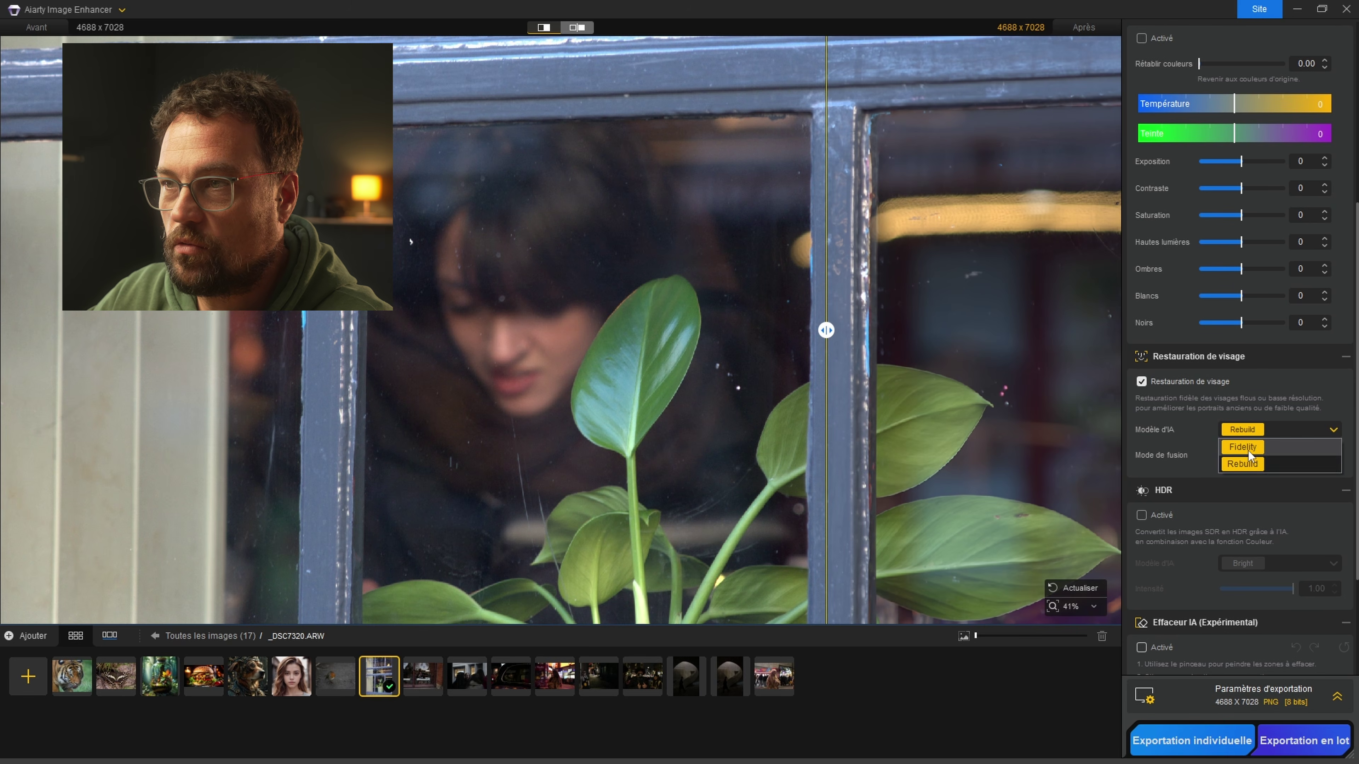
- Compare the restored face behind the window with the original and examine its eyes, hair and skin up close
{"action": "scroll", "coordinate": [675, 297], "scroll_direction": "up", "scroll_amount": 3}
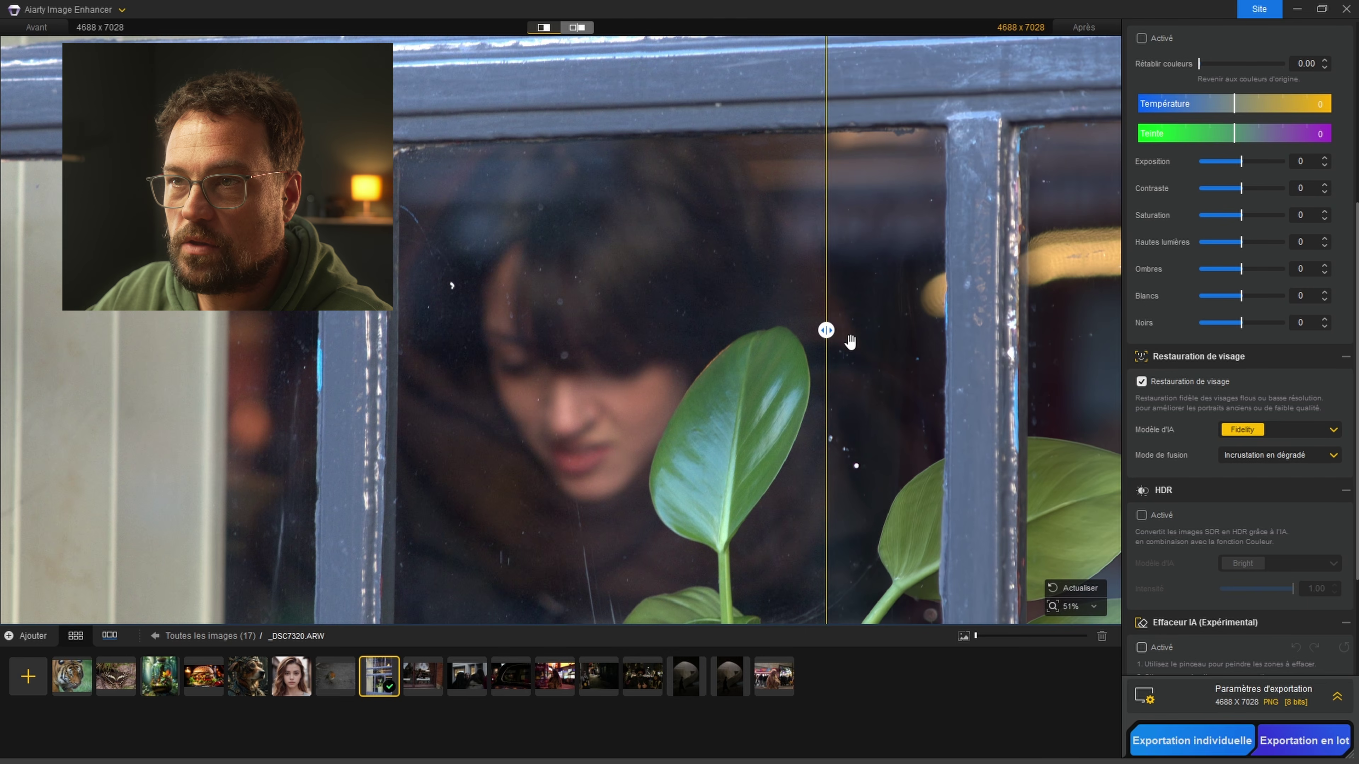
{"action": "left_click_drag", "start_coordinate": [901, 418], "coordinate": [895, 365]}
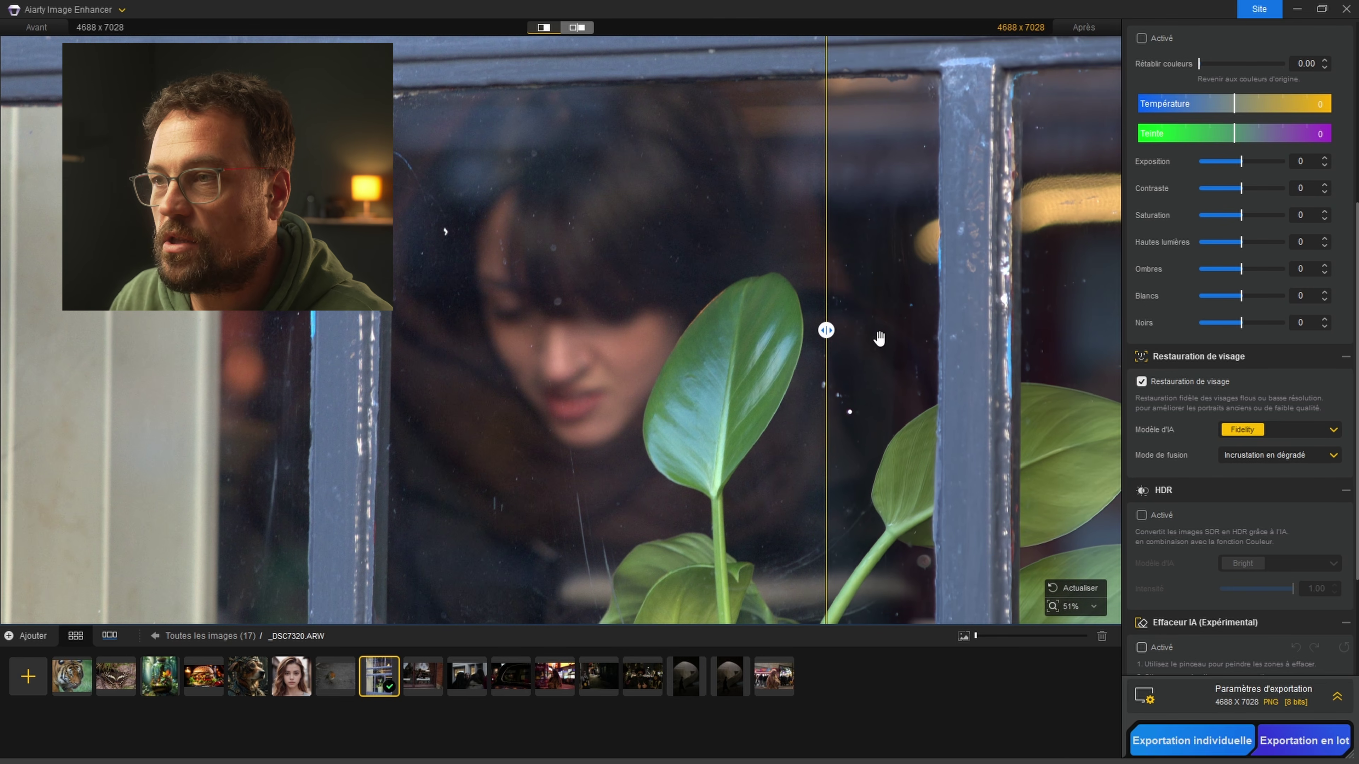
{"action": "left_click_drag", "start_coordinate": [826, 330], "coordinate": [410, 330]}
{"action": "scroll", "coordinate": [580, 356], "scroll_direction": "up", "scroll_amount": 3}
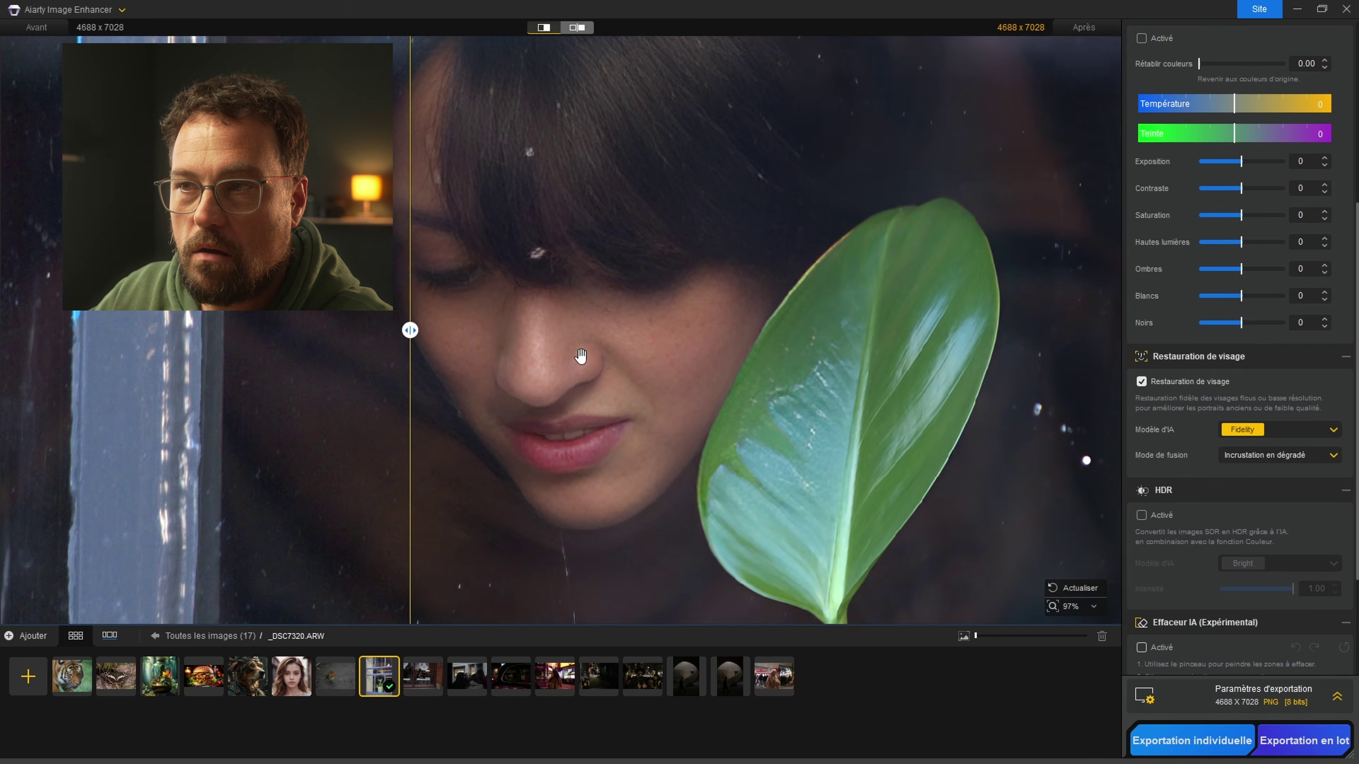
{"action": "scroll", "coordinate": [580, 357], "scroll_direction": "down", "scroll_amount": 1}
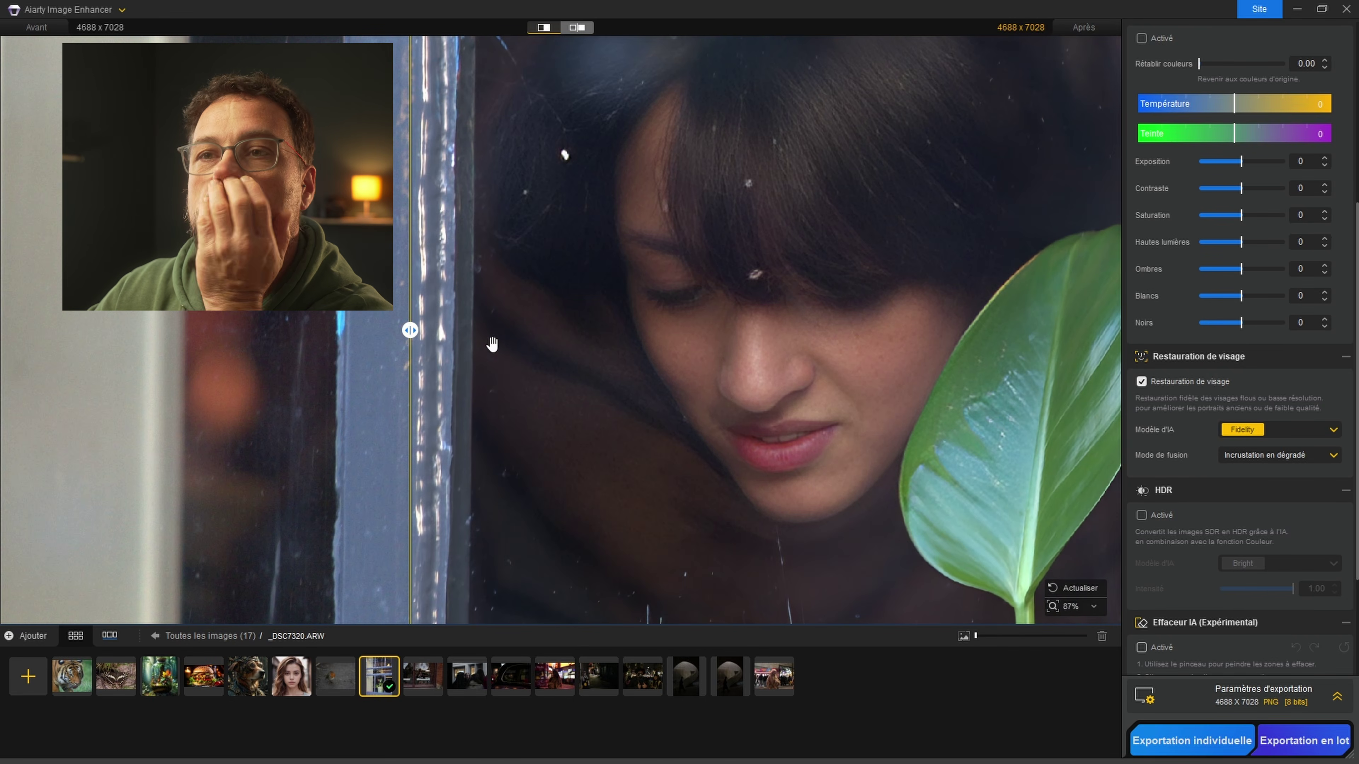
{"action": "left_click_drag", "start_coordinate": [410, 330], "coordinate": [538, 330]}
{"action": "left_click_drag", "start_coordinate": [913, 338], "coordinate": [751, 361]}
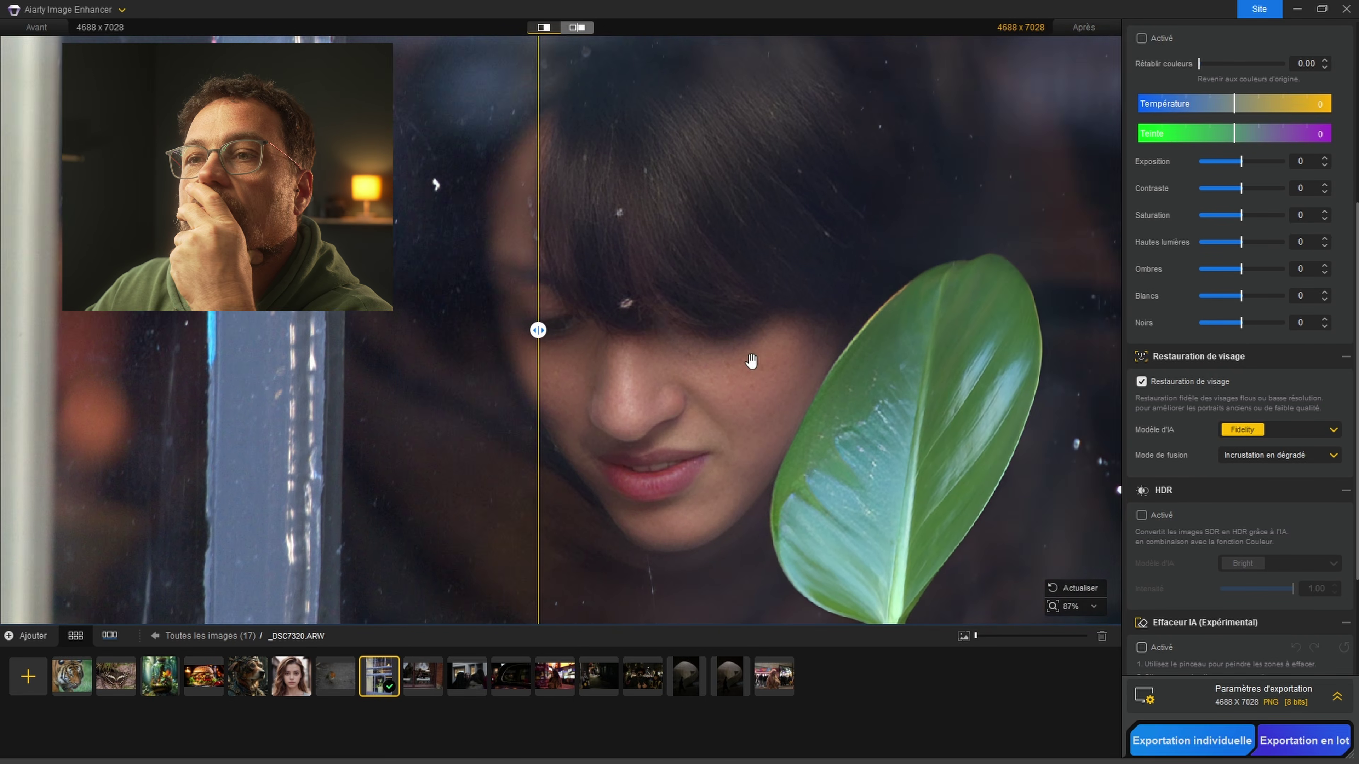
{"action": "scroll", "coordinate": [752, 362], "scroll_direction": "down", "scroll_amount": 2}
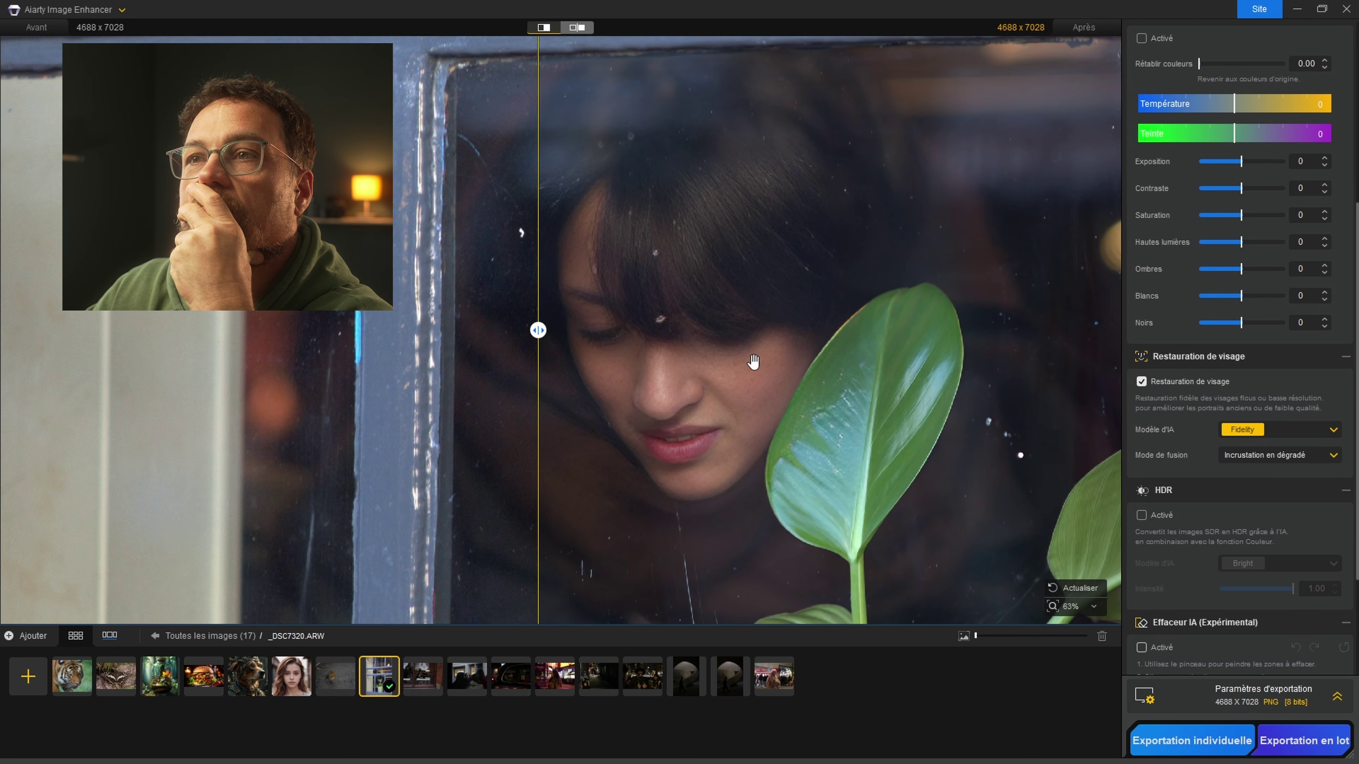
- Uncover more of the enhanced side beside the window frame and inspect the restored face up close
{"action": "left_click_drag", "start_coordinate": [539, 332], "coordinate": [478, 330]}
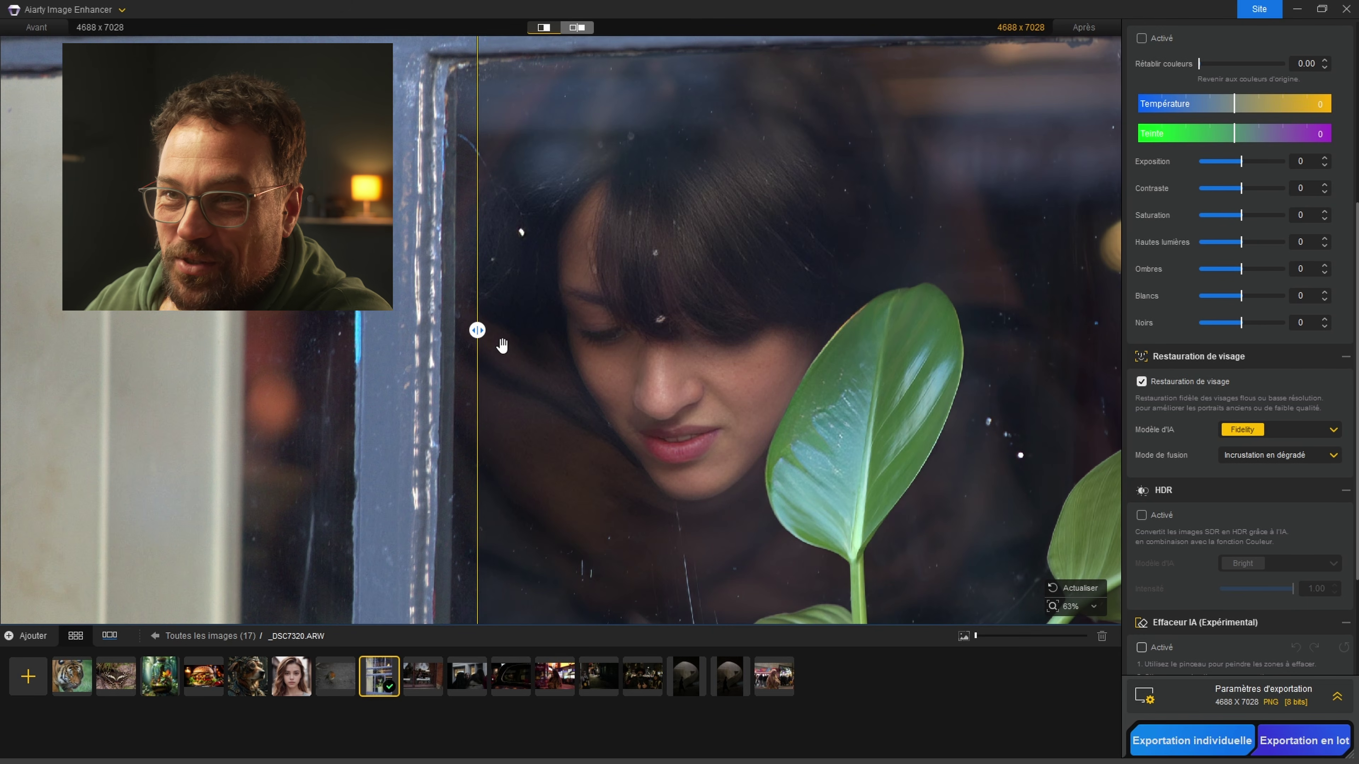
{"action": "left_click_drag", "start_coordinate": [477, 330], "coordinate": [409, 330]}
{"action": "scroll", "coordinate": [724, 389], "scroll_direction": "up", "scroll_amount": 3}
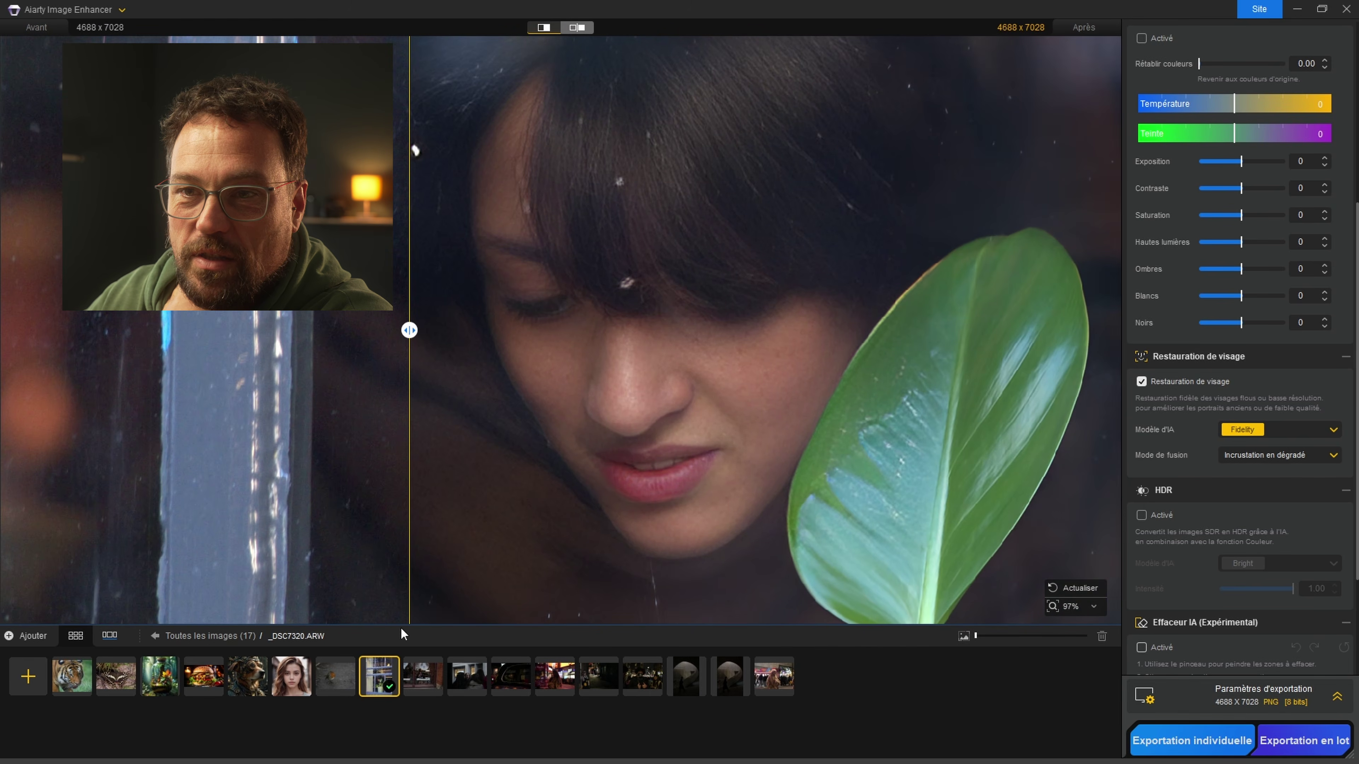
- Open _DSC7497.ARW and compare the woman's restored face, hair and phone-holding hands with the original
{"action": "left_click", "coordinate": [422, 677]}
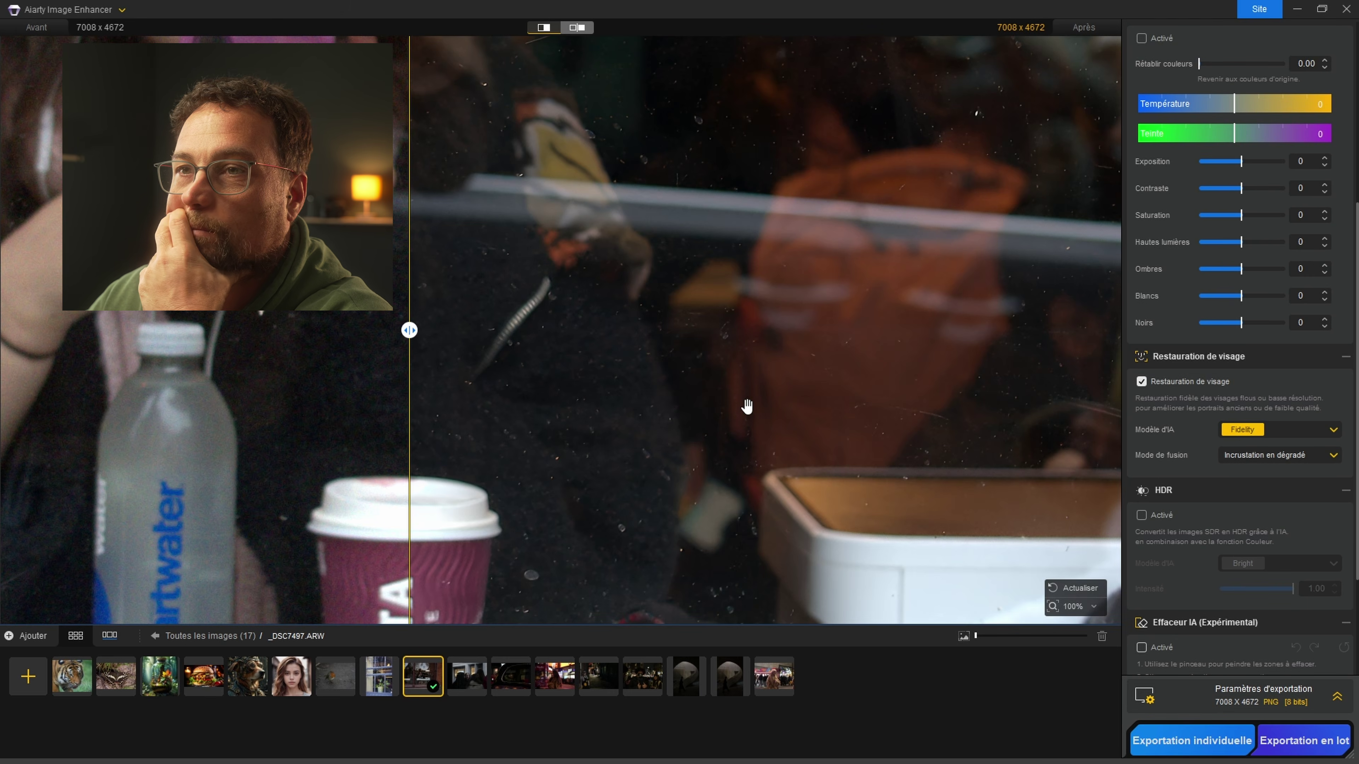
{"action": "left_click_drag", "start_coordinate": [522, 192], "coordinate": [632, 404]}
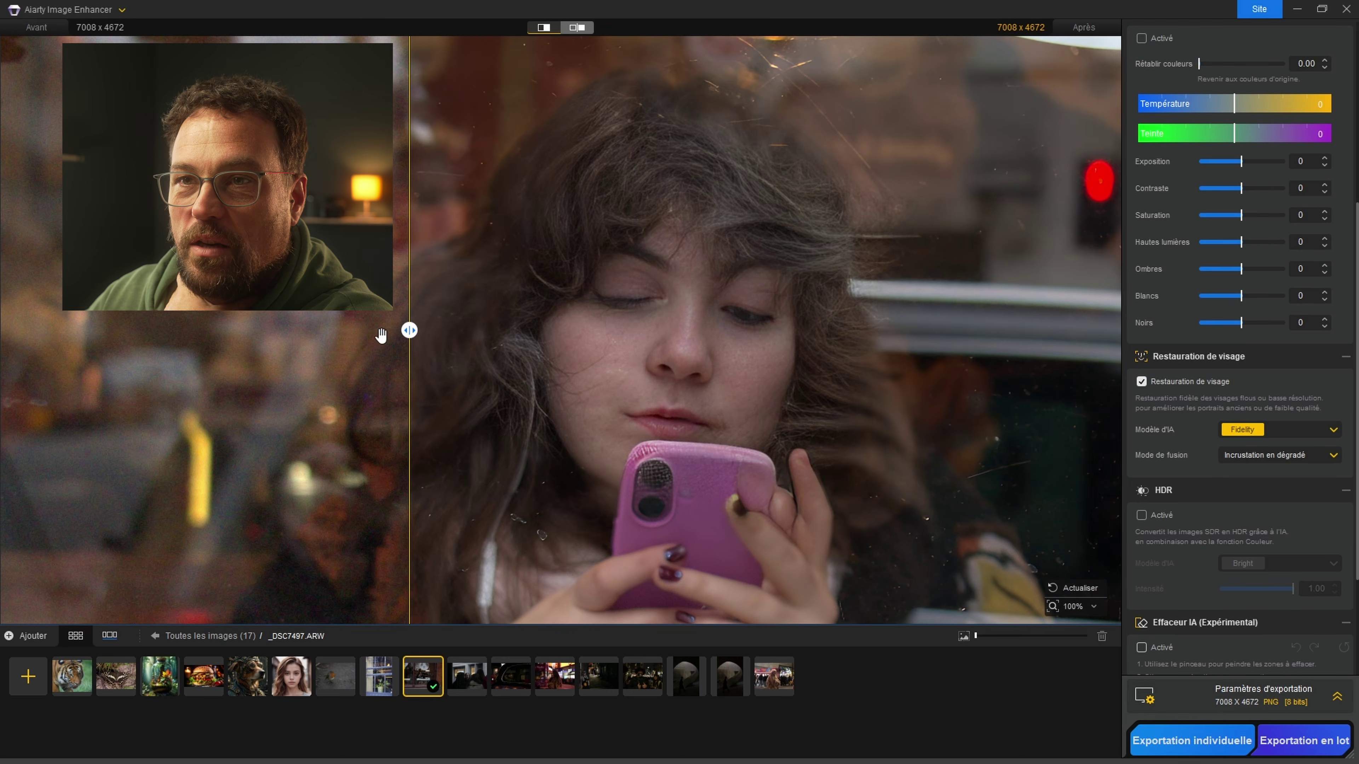
{"action": "scroll", "coordinate": [794, 246], "scroll_direction": "up", "scroll_amount": 2}
{"action": "left_click_drag", "start_coordinate": [384, 370], "coordinate": [552, 330]}
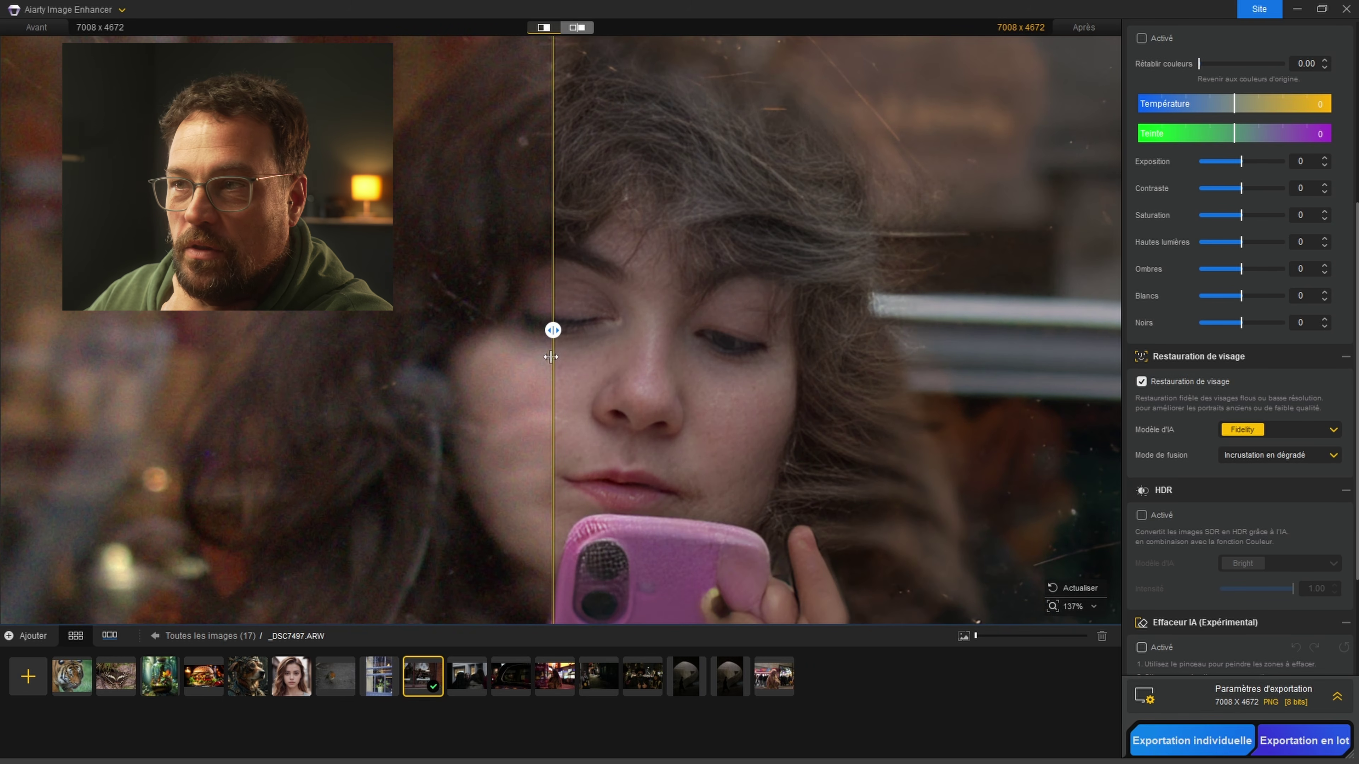
{"action": "left_click_drag", "start_coordinate": [728, 600], "coordinate": [716, 419]}
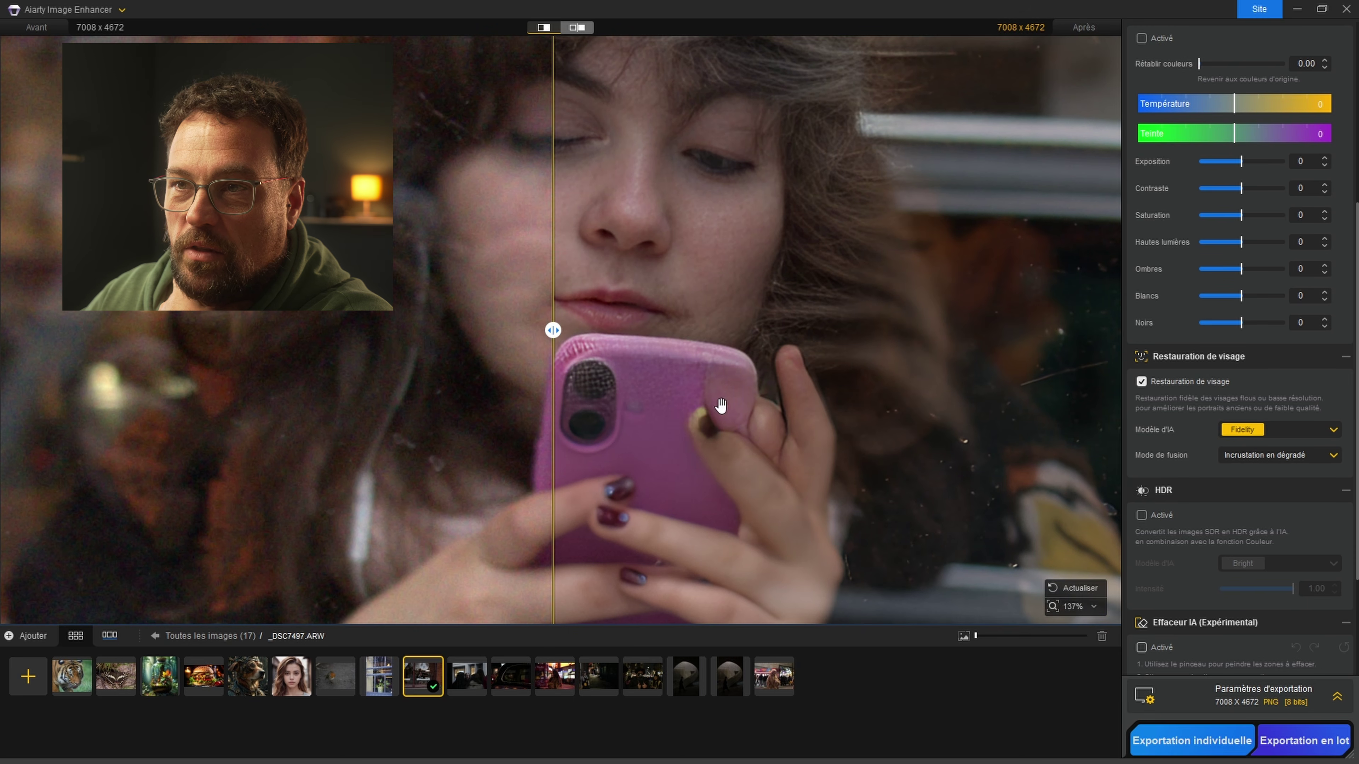
{"action": "left_click_drag", "start_coordinate": [559, 328], "coordinate": [365, 330]}
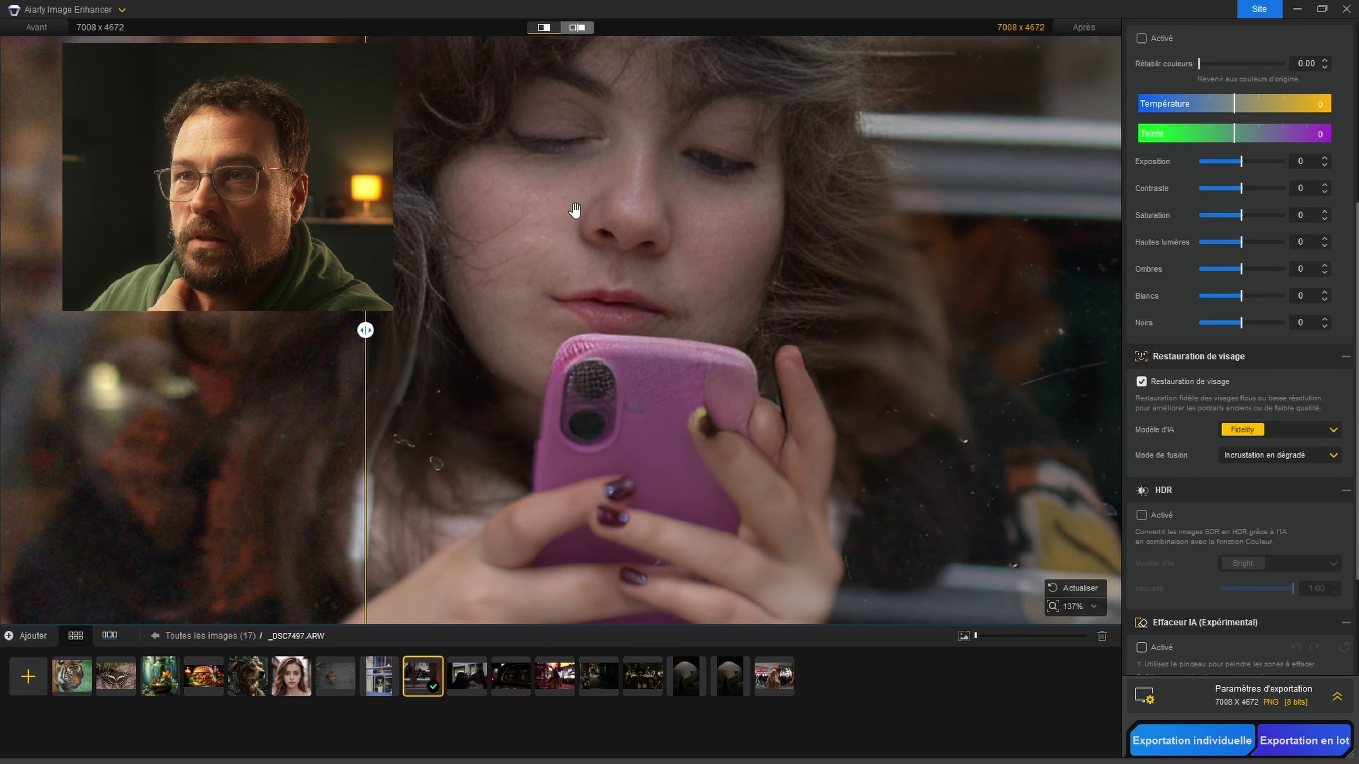
{"action": "left_click_drag", "start_coordinate": [576, 209], "coordinate": [618, 337]}
{"action": "left_click_drag", "start_coordinate": [375, 318], "coordinate": [227, 330]}
{"action": "scroll", "coordinate": [519, 311], "scroll_direction": "down", "scroll_amount": 5}
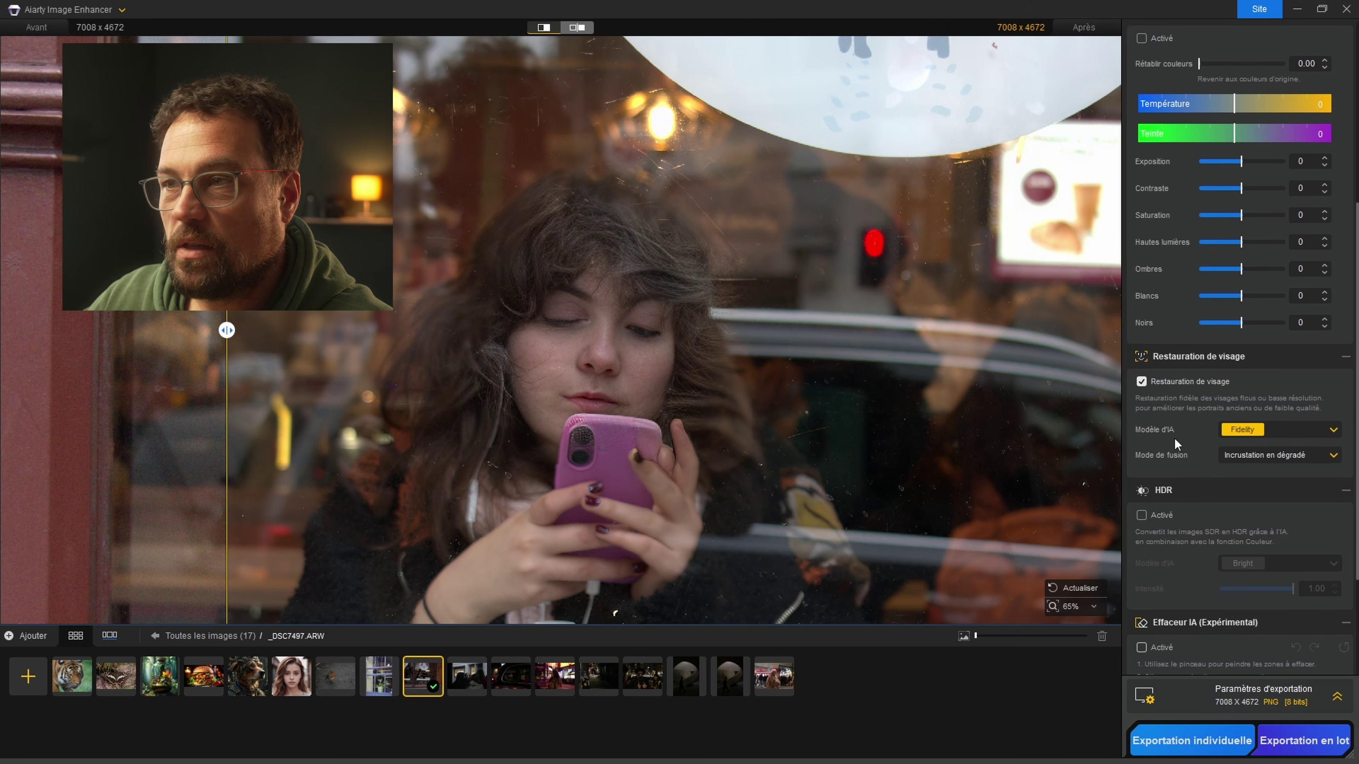
- Set the face restoration AI model to Rebuild for the photo of the woman holding the phone
{"action": "left_click", "coordinate": [1246, 430]}
{"action": "left_click", "coordinate": [1241, 464]}
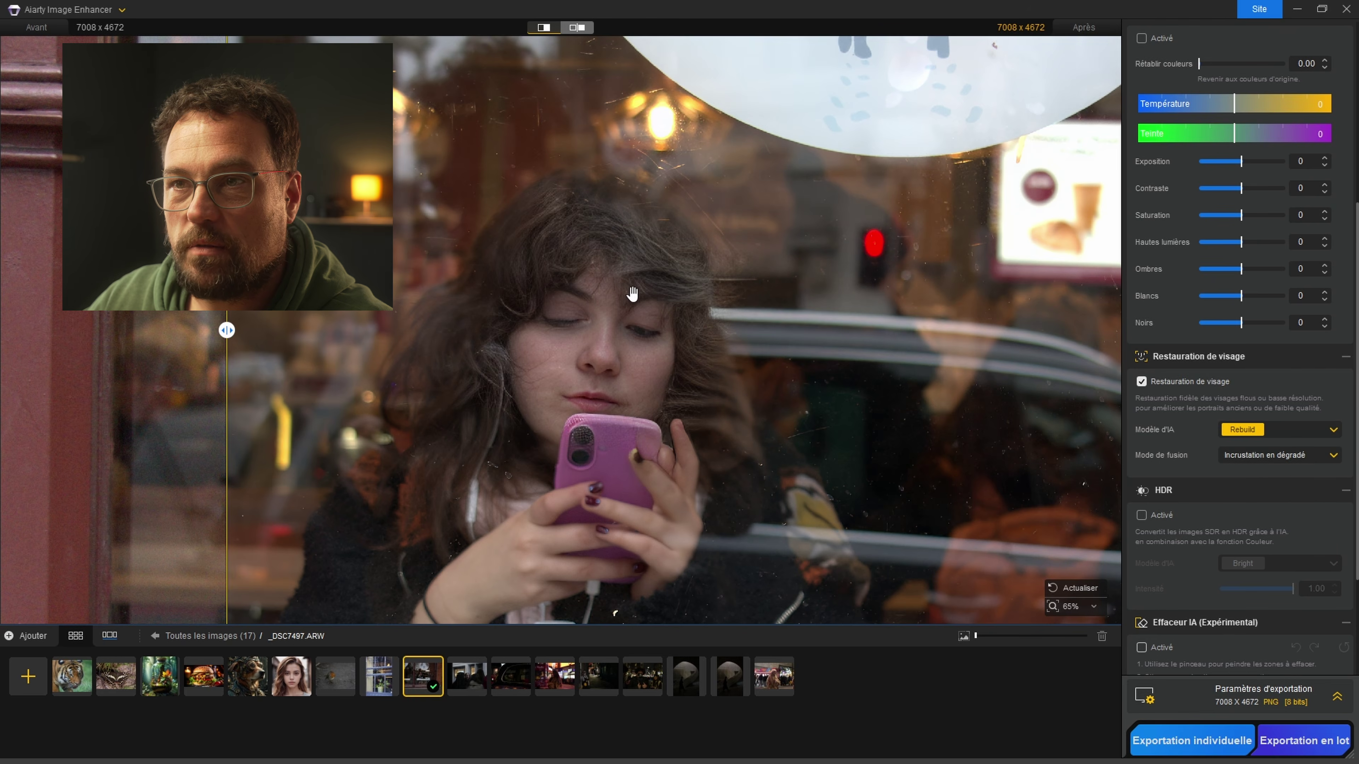
- Return to _DSC7320.ARW and review its enhanced face up close along with the face restoration settings
{"action": "key", "text": "Left"}
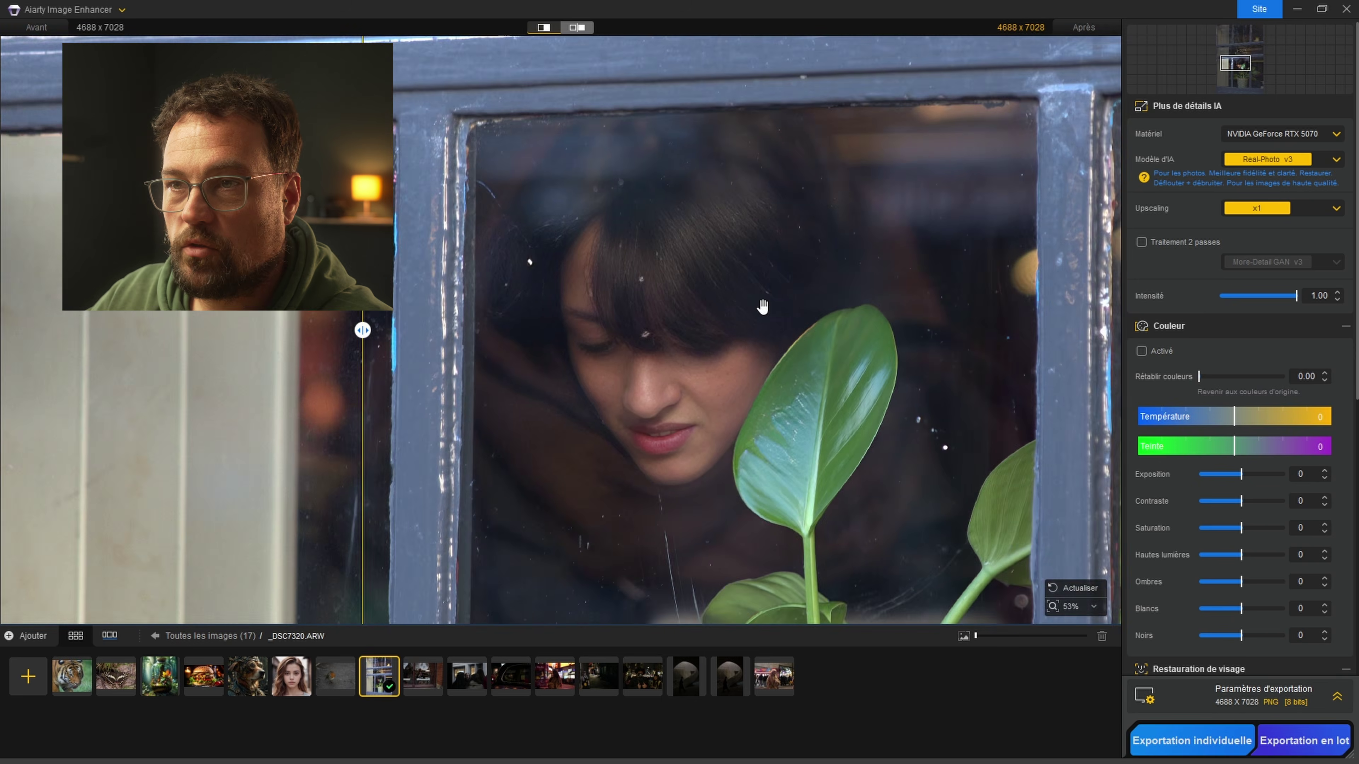
{"action": "scroll", "coordinate": [763, 307], "scroll_direction": "up", "scroll_amount": 3}
{"action": "left_click_drag", "start_coordinate": [362, 330], "coordinate": [321, 334]}
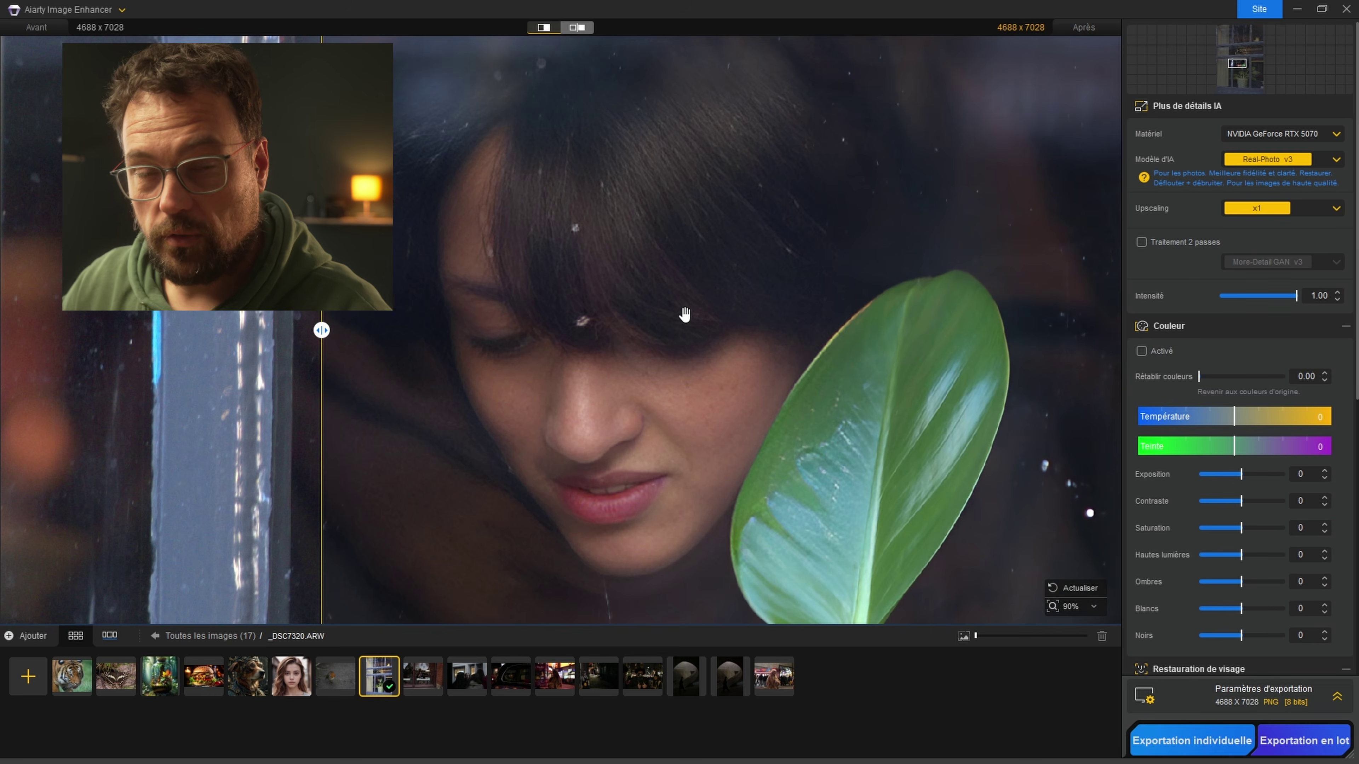
{"action": "left_click_drag", "start_coordinate": [322, 375], "coordinate": [274, 372]}
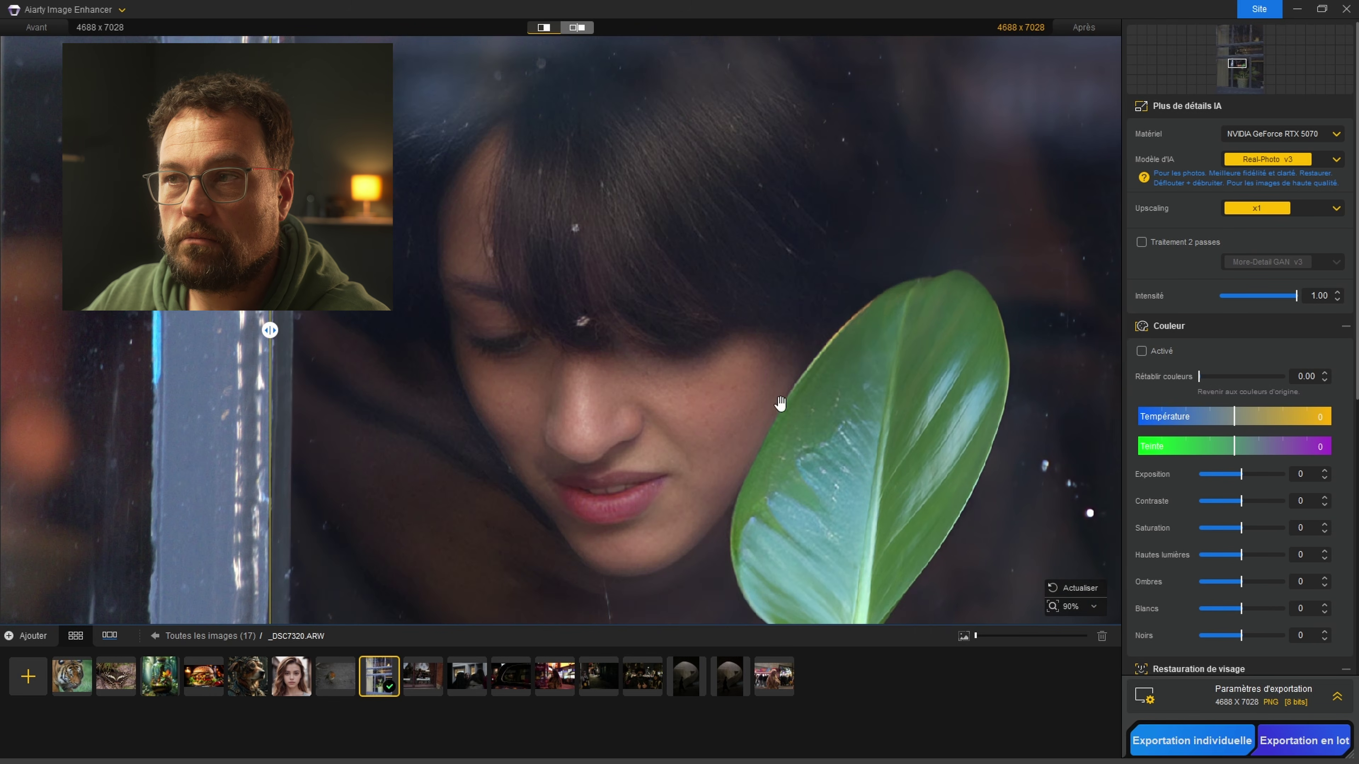
{"action": "scroll", "coordinate": [1235, 271], "scroll_direction": "down", "scroll_amount": 5}
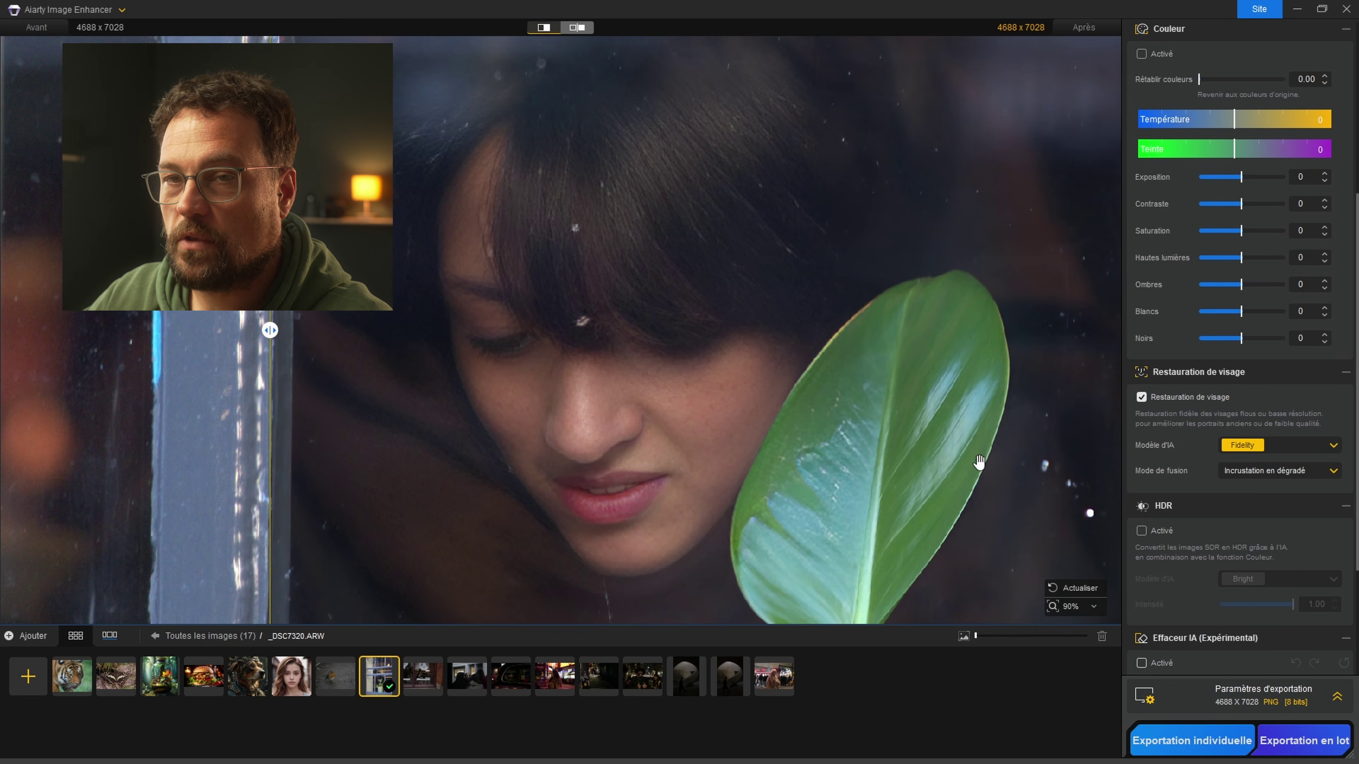
{"action": "mouse_move", "coordinate": [271, 369]}
{"action": "left_mouse_down"}
{"action": "mouse_move", "coordinate": [426, 370]}
{"action": "mouse_move", "coordinate": [286, 370]}
{"action": "left_mouse_up"}
- Examine how the restored face blends with the hair, leaves and window frame at several magnifications
{"action": "scroll", "coordinate": [711, 397], "scroll_direction": "down", "scroll_amount": 4}
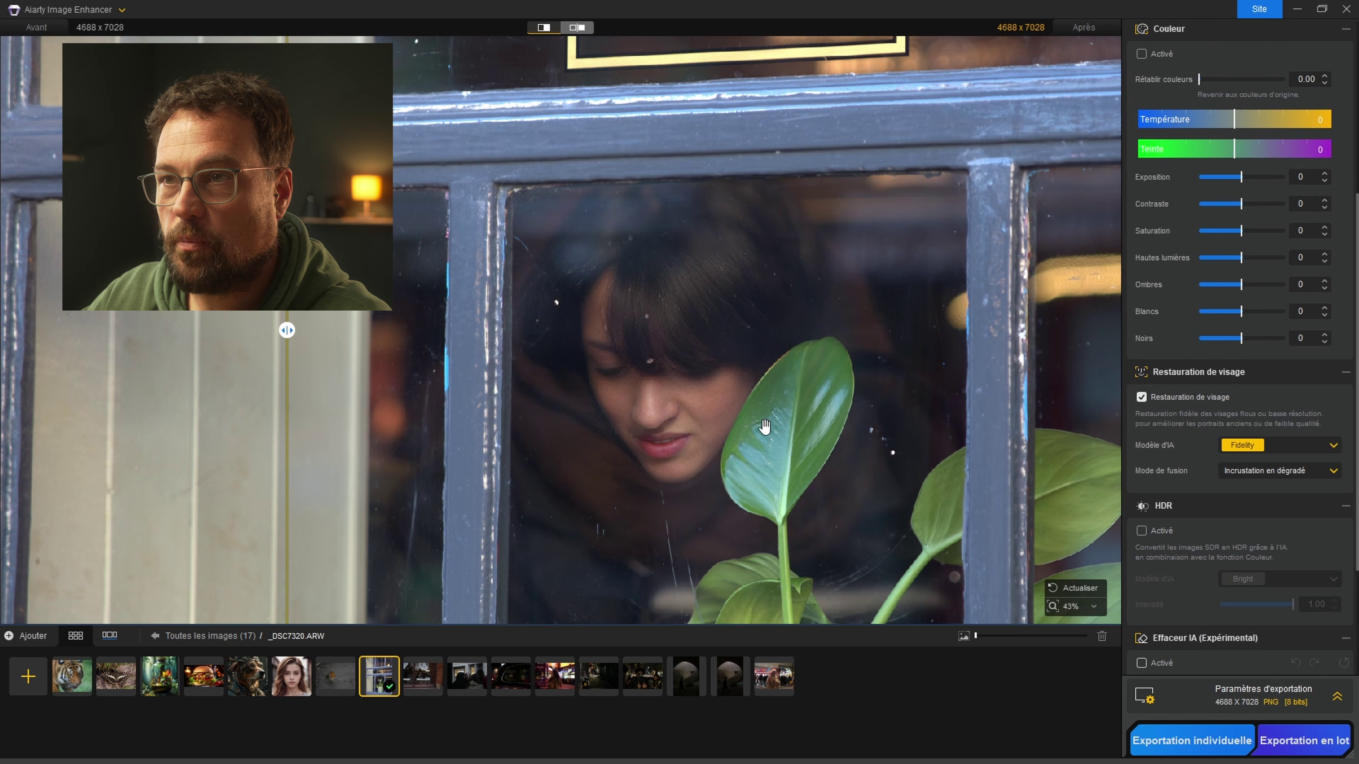
{"action": "scroll", "coordinate": [754, 431], "scroll_direction": "down", "scroll_amount": 4}
{"action": "scroll", "coordinate": [558, 416], "scroll_direction": "up", "scroll_amount": 6}
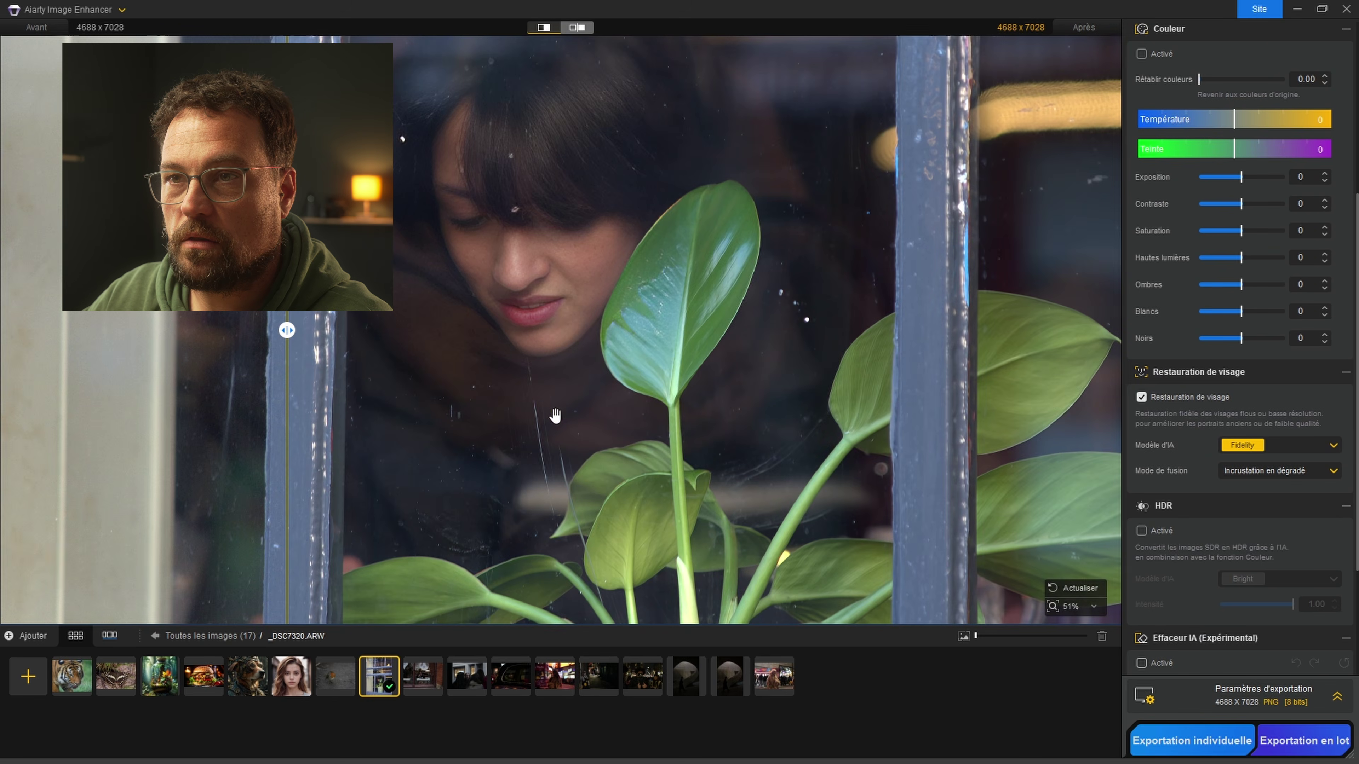
{"action": "scroll", "coordinate": [634, 428], "scroll_direction": "down", "scroll_amount": 4}
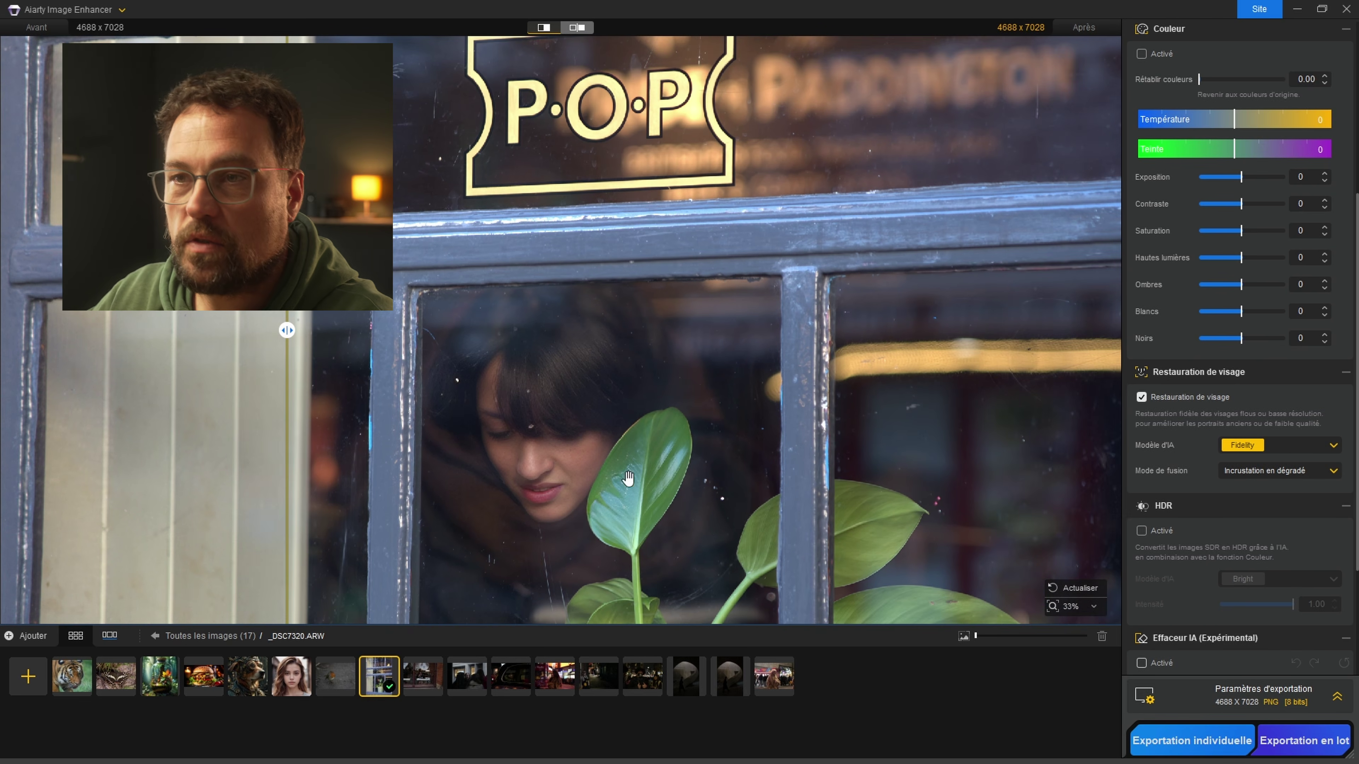
{"action": "scroll", "coordinate": [539, 450], "scroll_direction": "up", "scroll_amount": 2}
{"action": "scroll", "coordinate": [540, 450], "scroll_direction": "up", "scroll_amount": 1}
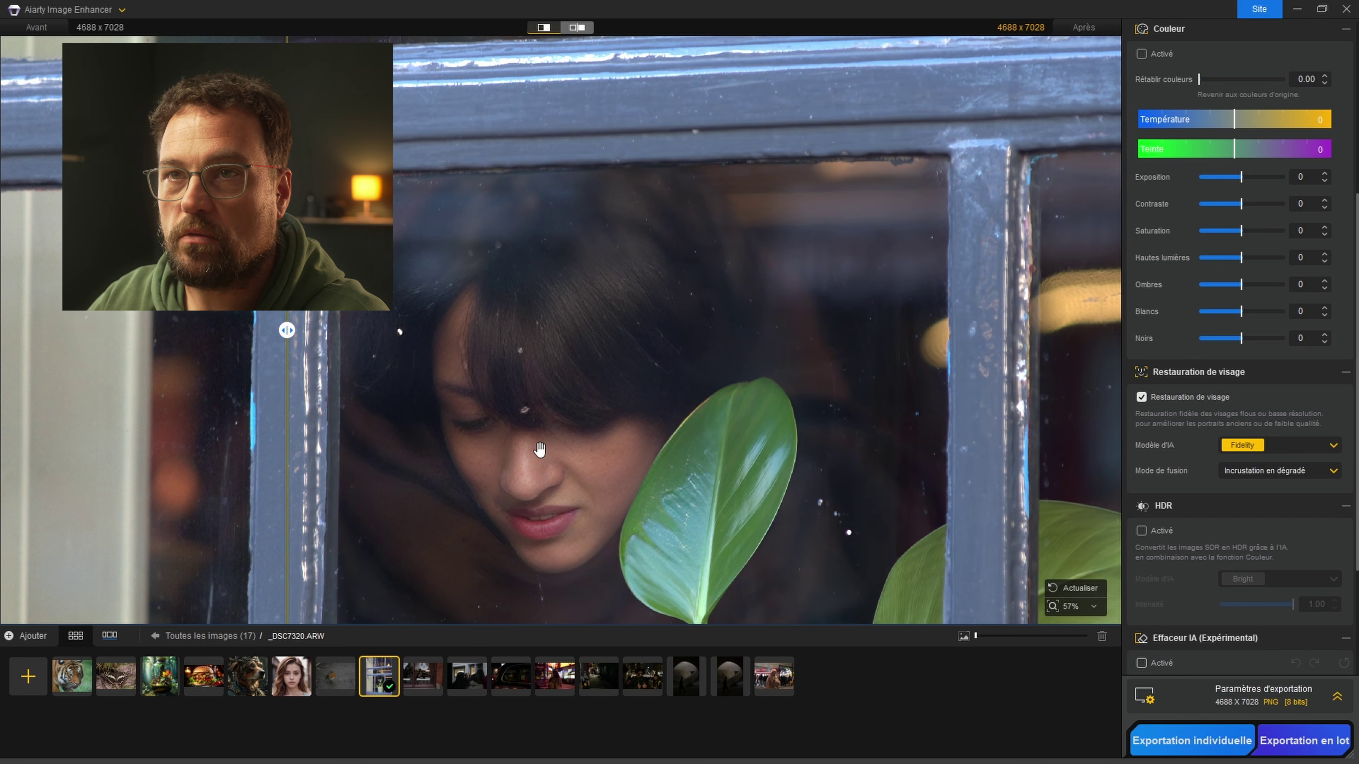
{"action": "left_click_drag", "start_coordinate": [287, 331], "coordinate": [338, 330]}
{"action": "scroll", "coordinate": [543, 466], "scroll_direction": "down", "scroll_amount": 5}
{"action": "scroll", "coordinate": [545, 467], "scroll_direction": "up", "scroll_amount": 7}
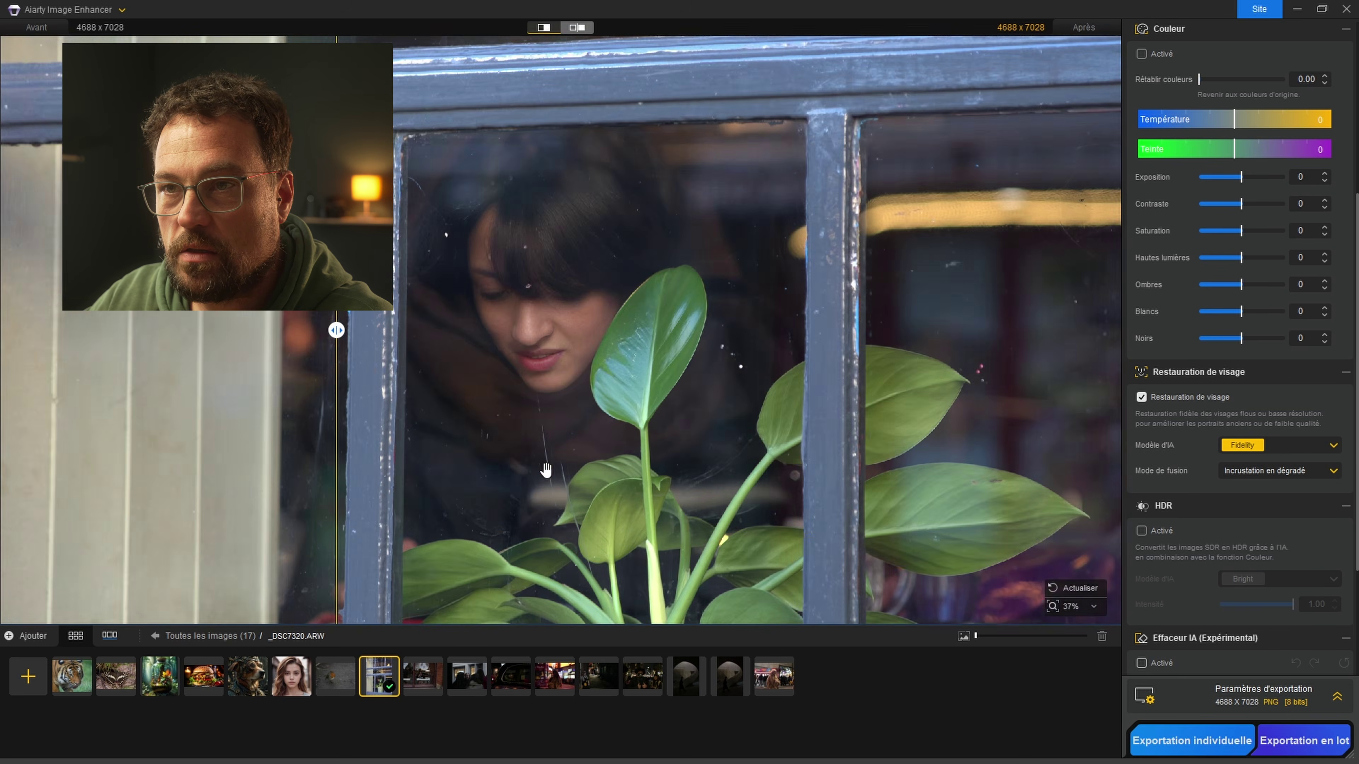
{"action": "scroll", "coordinate": [567, 443], "scroll_direction": "up", "scroll_amount": 3}
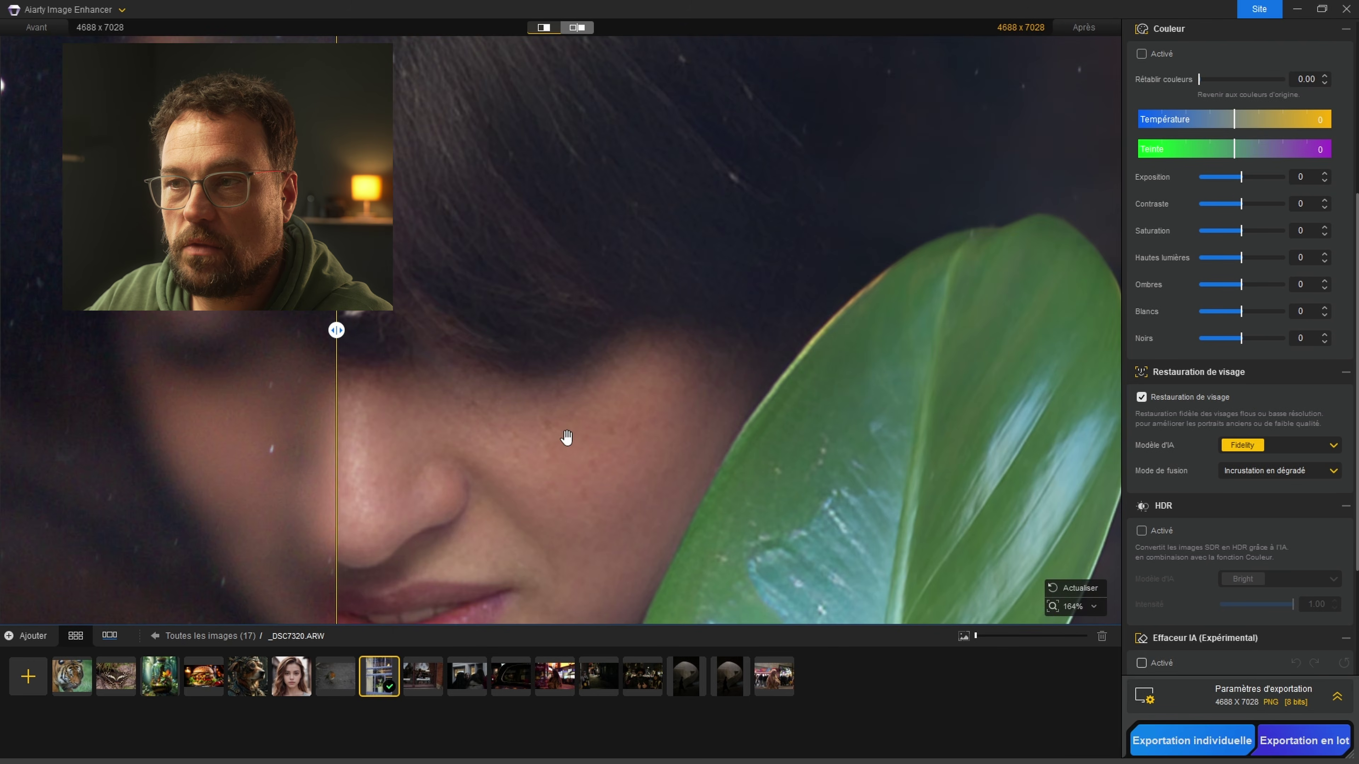
{"action": "scroll", "coordinate": [731, 365], "scroll_direction": "down", "scroll_amount": 2}
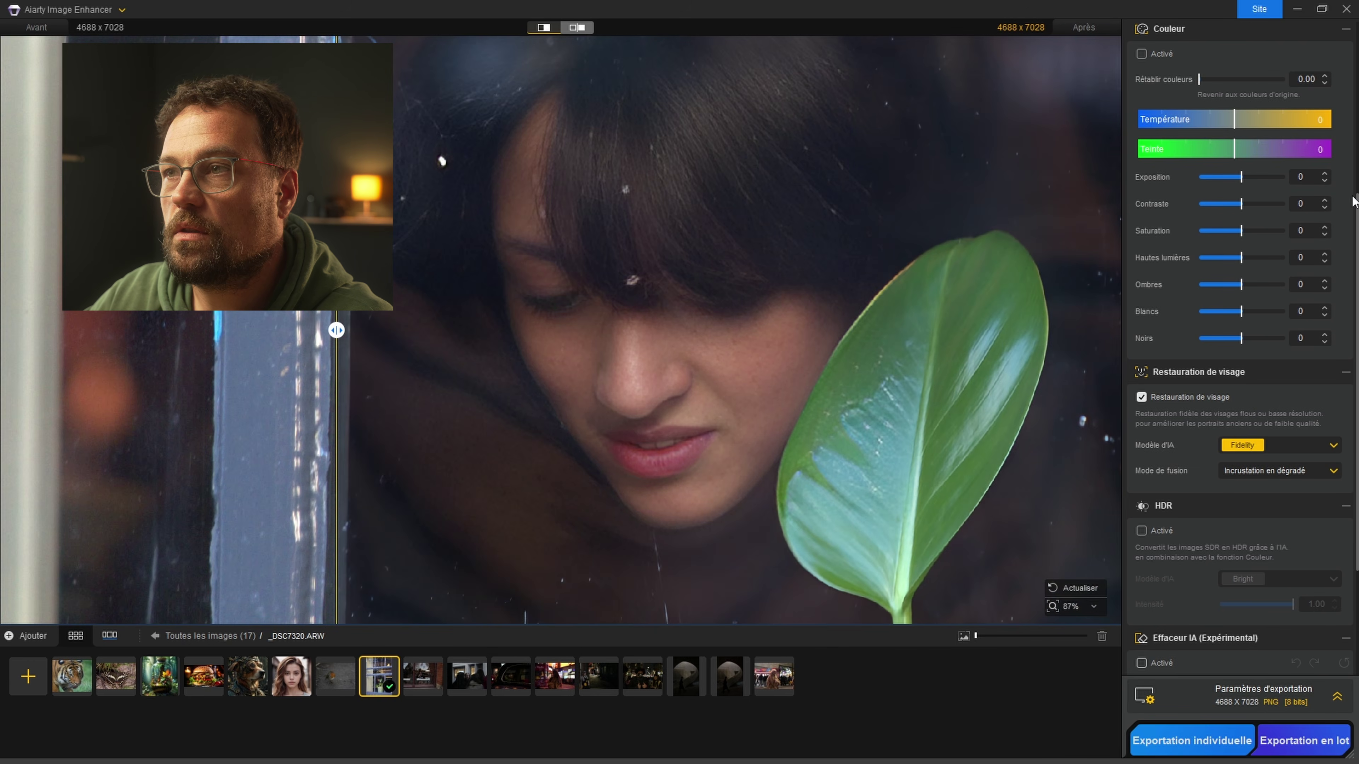
- Try the More-Detail GAN v3 model, switch back to Real-Photo v3 and check the face against the original
{"action": "scroll", "coordinate": [1301, 234], "scroll_direction": "up", "scroll_amount": 5}
{"action": "left_click", "coordinate": [1296, 161]}
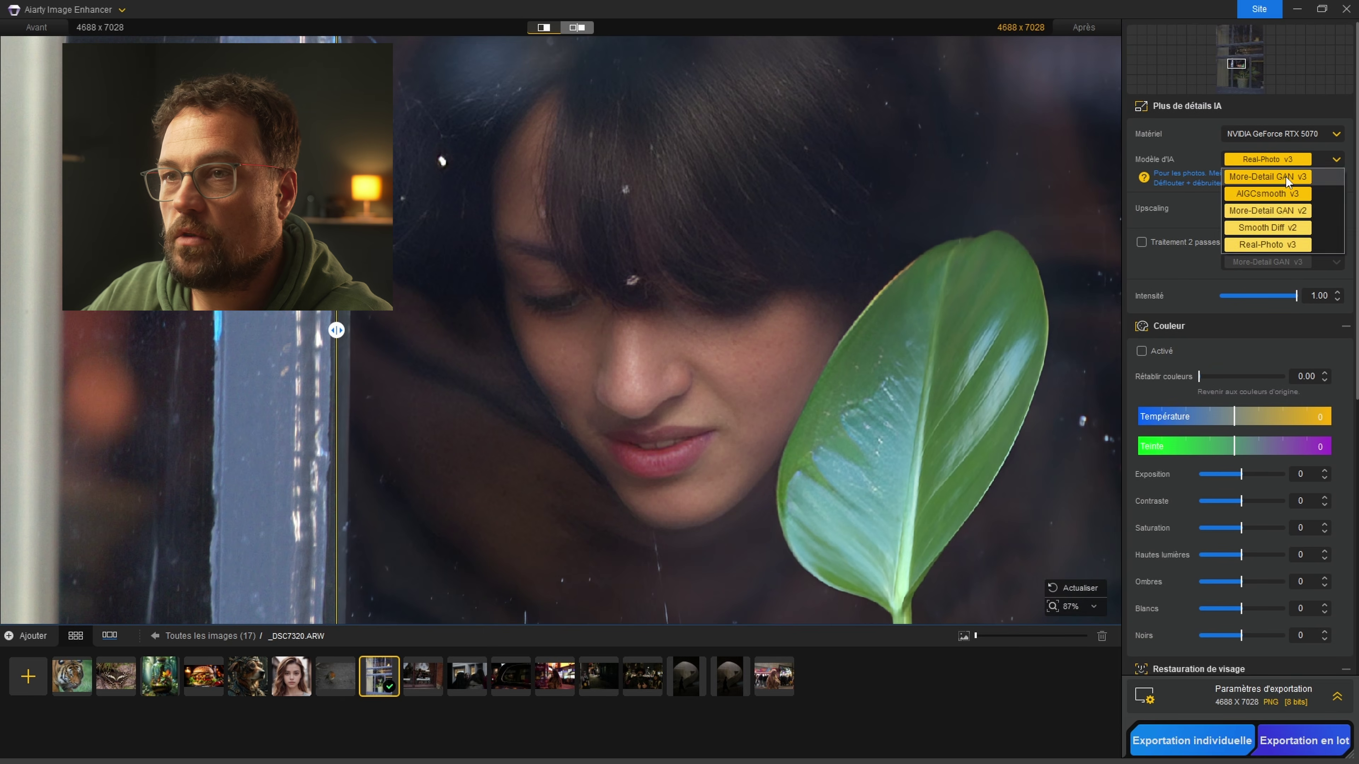
{"action": "left_click", "coordinate": [1285, 176]}
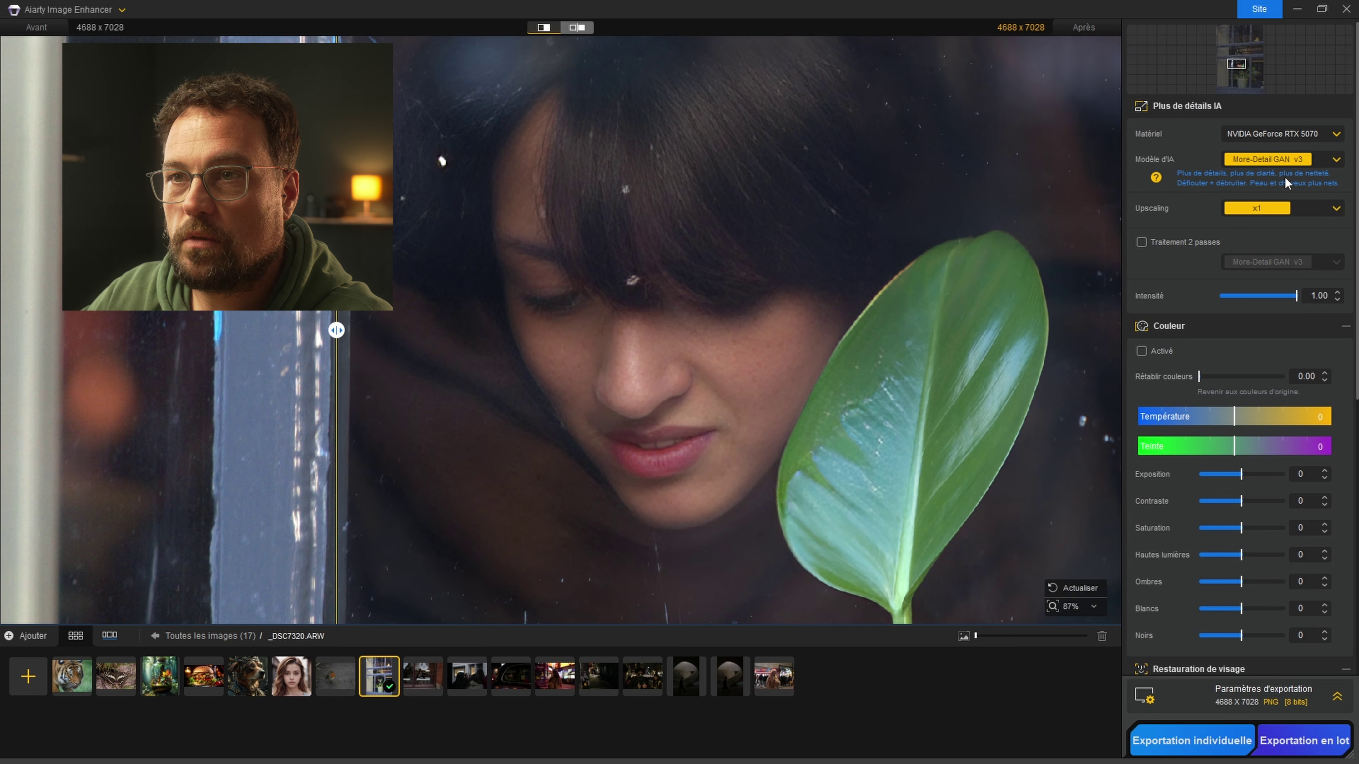
{"action": "left_click", "coordinate": [1303, 162]}
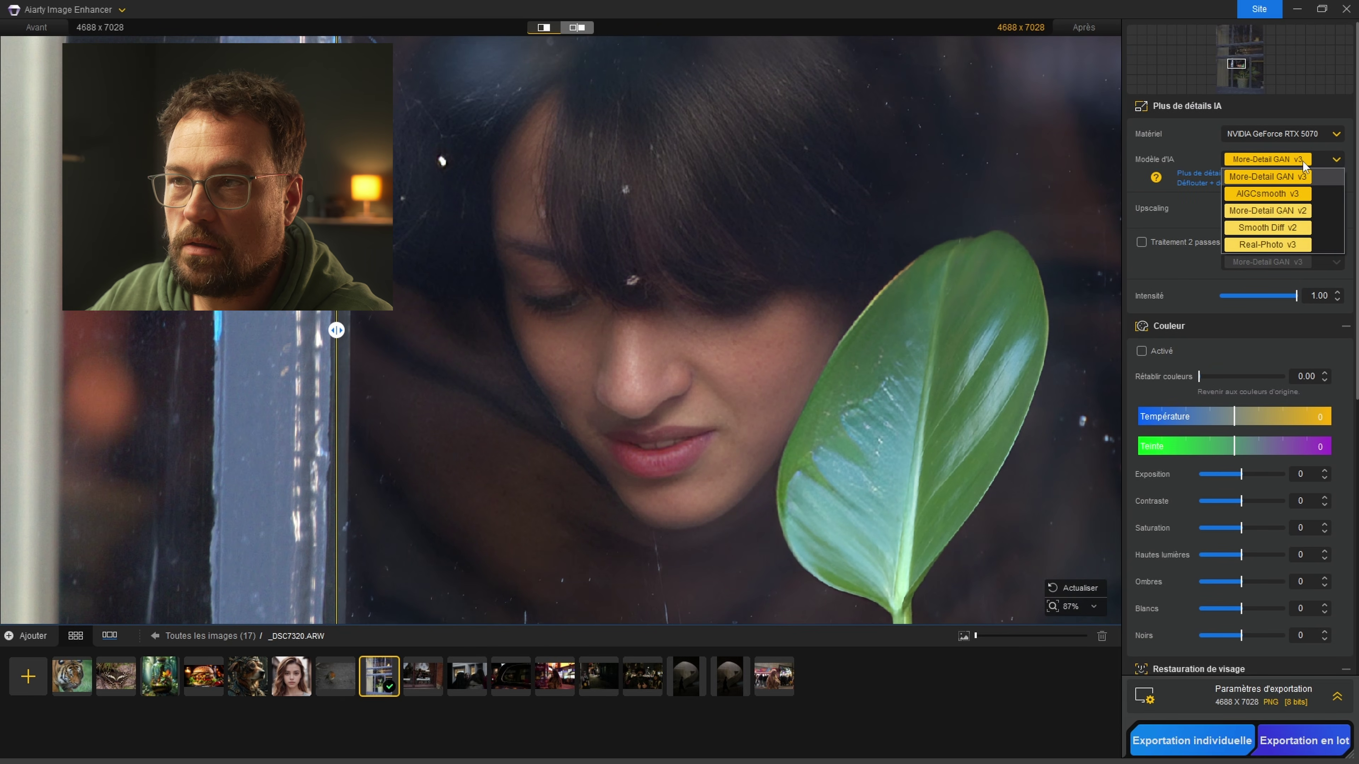
{"action": "left_click", "coordinate": [1287, 243]}
{"action": "left_click_drag", "start_coordinate": [687, 385], "coordinate": [548, 431]}
{"action": "left_click_drag", "start_coordinate": [335, 332], "coordinate": [159, 346]}
- Try the Rebuild face restoration model, return to Fidelity and compare the face with the blurred original
{"action": "scroll", "coordinate": [532, 332], "scroll_direction": "down", "scroll_amount": 2}
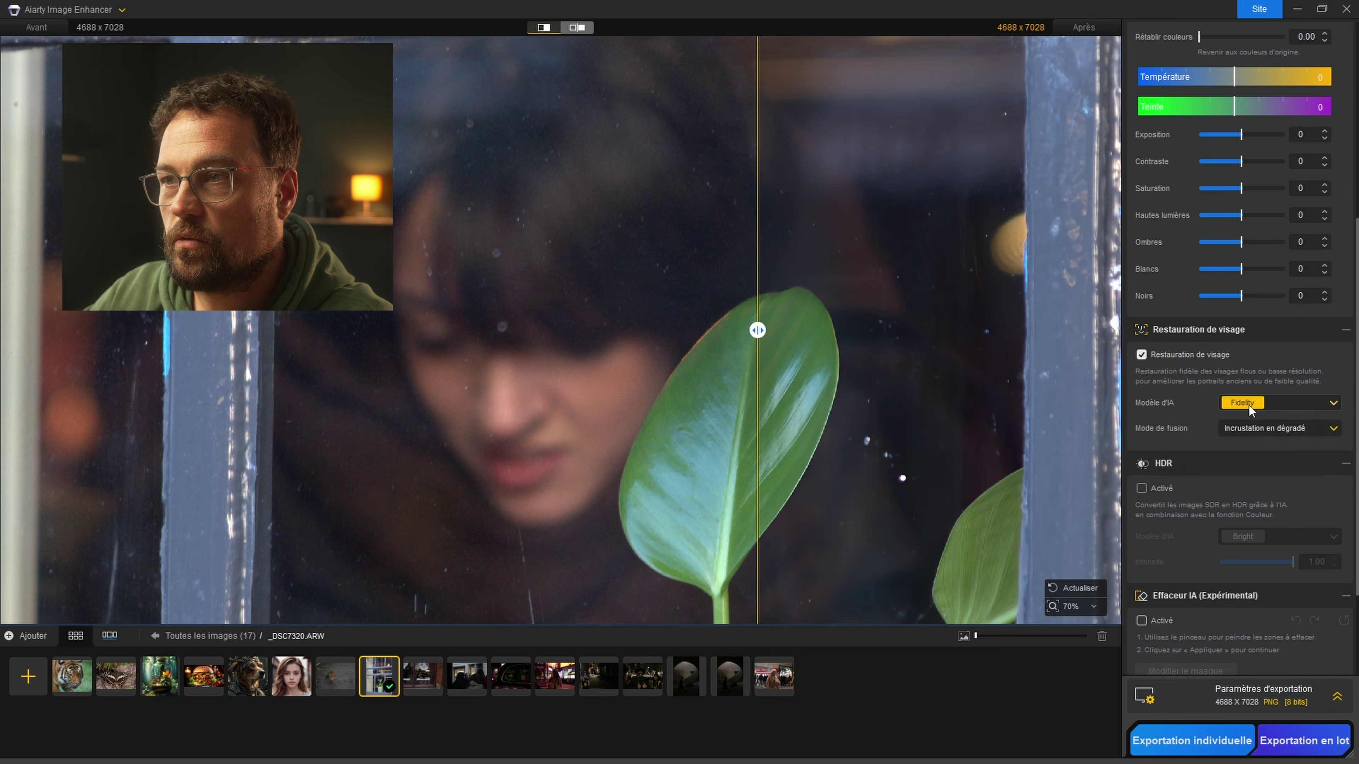
{"action": "left_click", "coordinate": [1251, 408]}
{"action": "left_click", "coordinate": [1252, 440]}
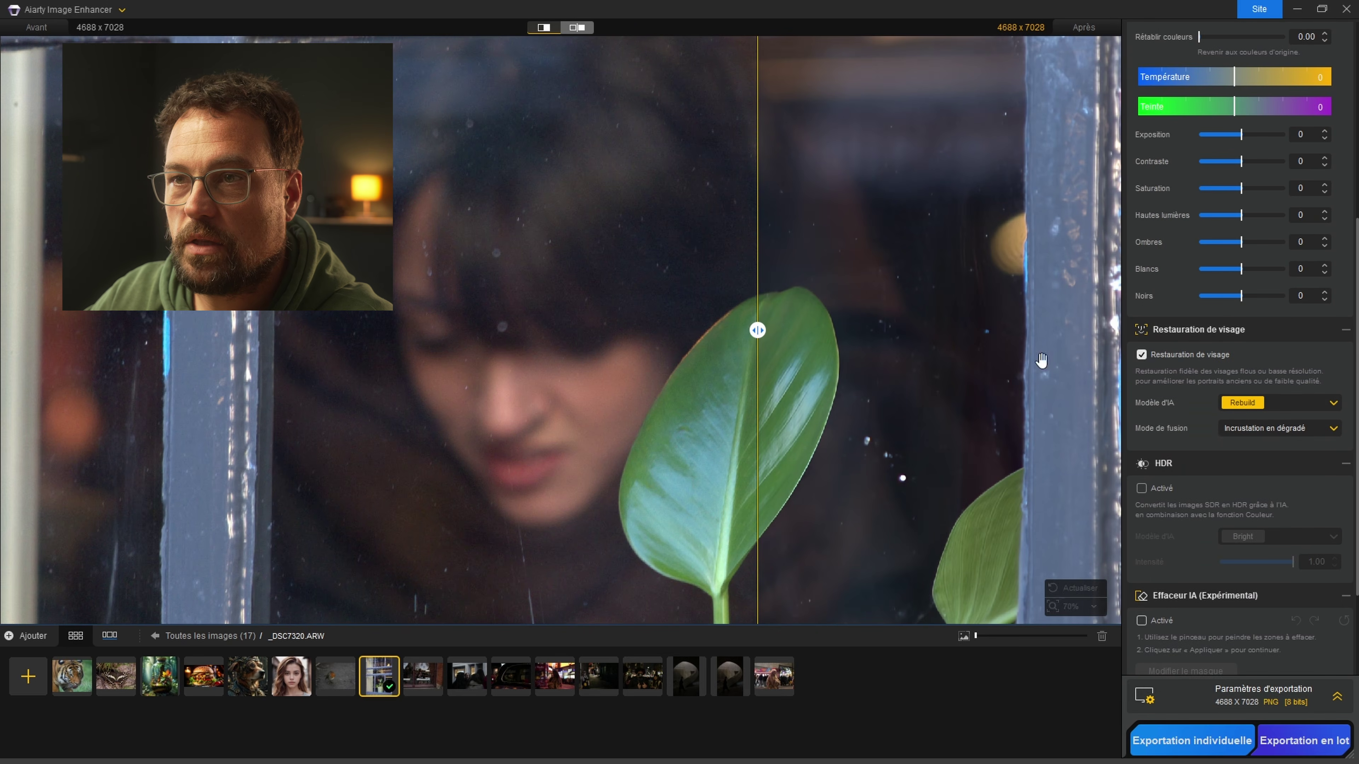
{"action": "left_click_drag", "start_coordinate": [756, 333], "coordinate": [316, 343]}
{"action": "left_click", "coordinate": [1245, 403]}
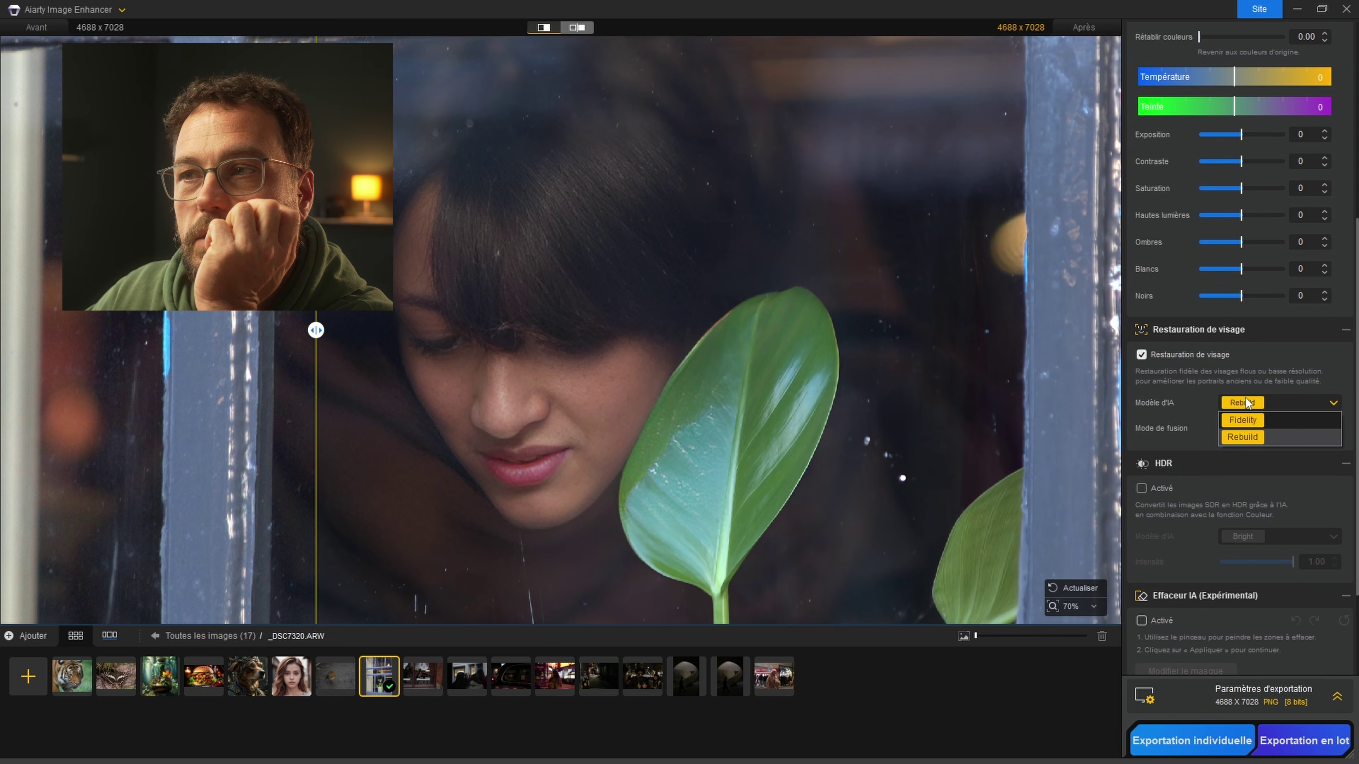
{"action": "left_click", "coordinate": [1249, 424]}
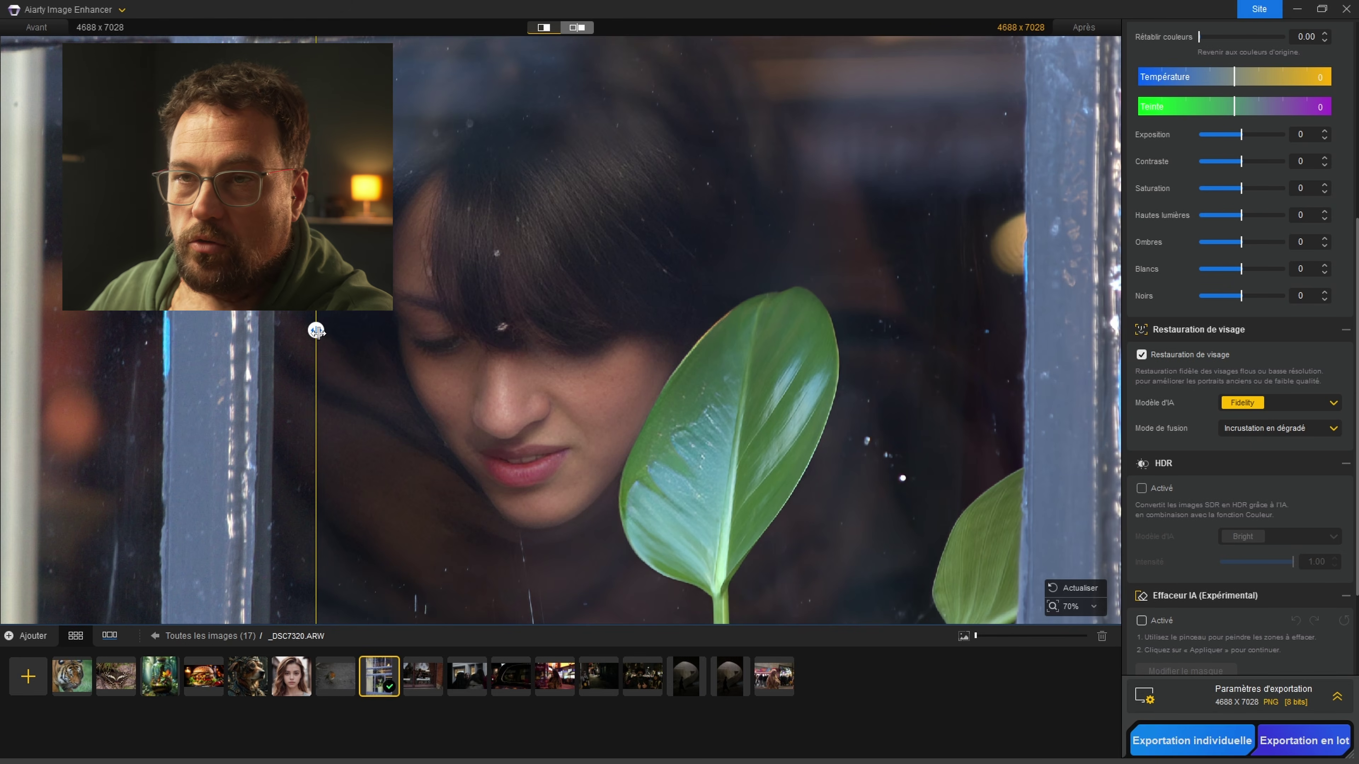
{"action": "left_click_drag", "start_coordinate": [317, 331], "coordinate": [826, 397]}
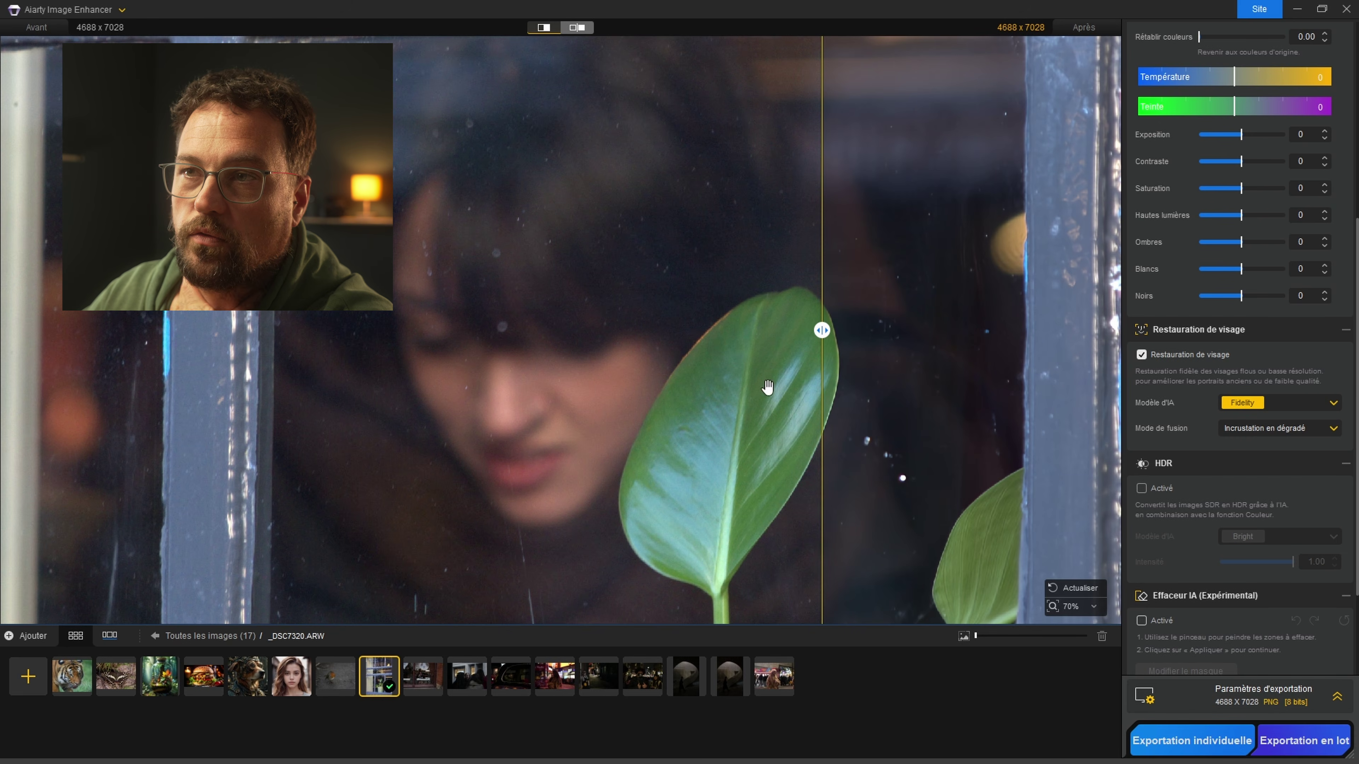
{"action": "left_click_drag", "start_coordinate": [822, 331], "coordinate": [322, 330]}
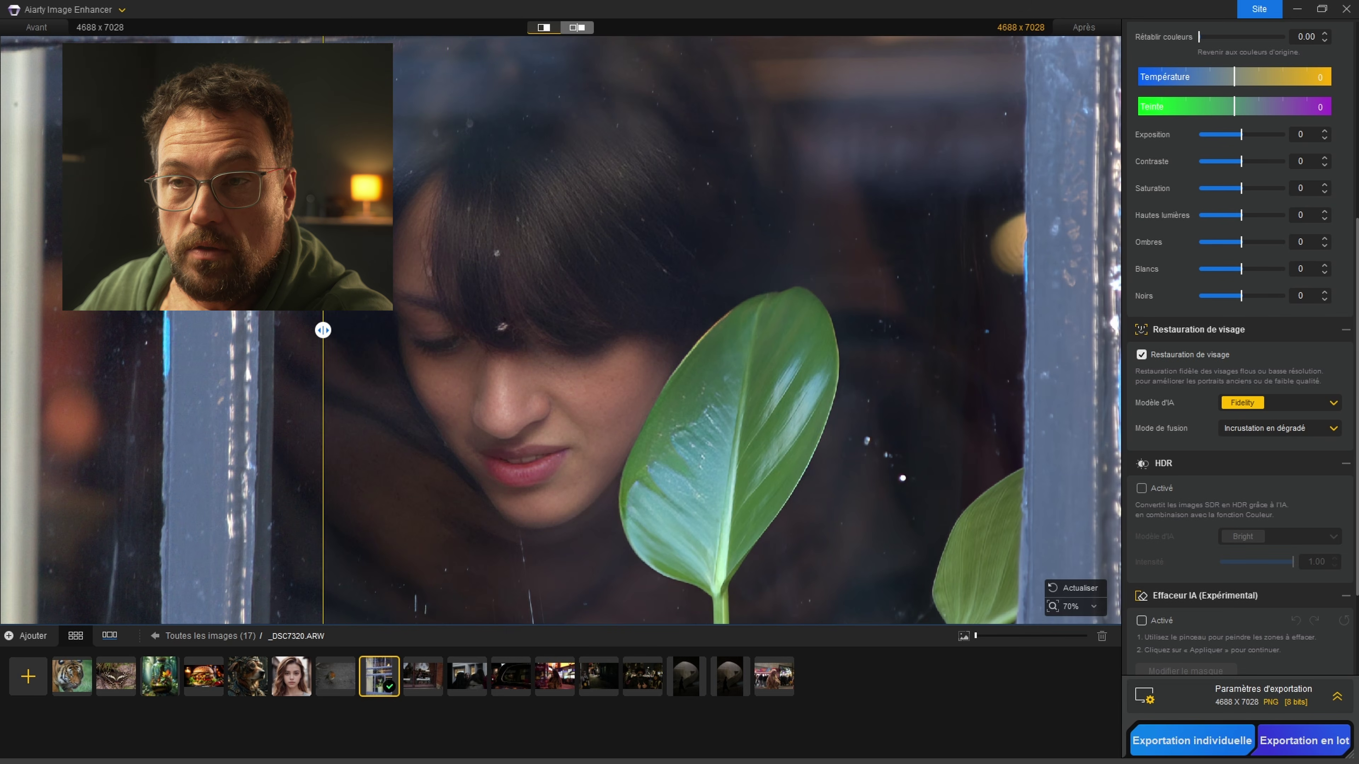
- Switch the face restoration to Rebuild again and compare its rendering of the face with Fidelity
{"action": "left_click", "coordinate": [1279, 403]}
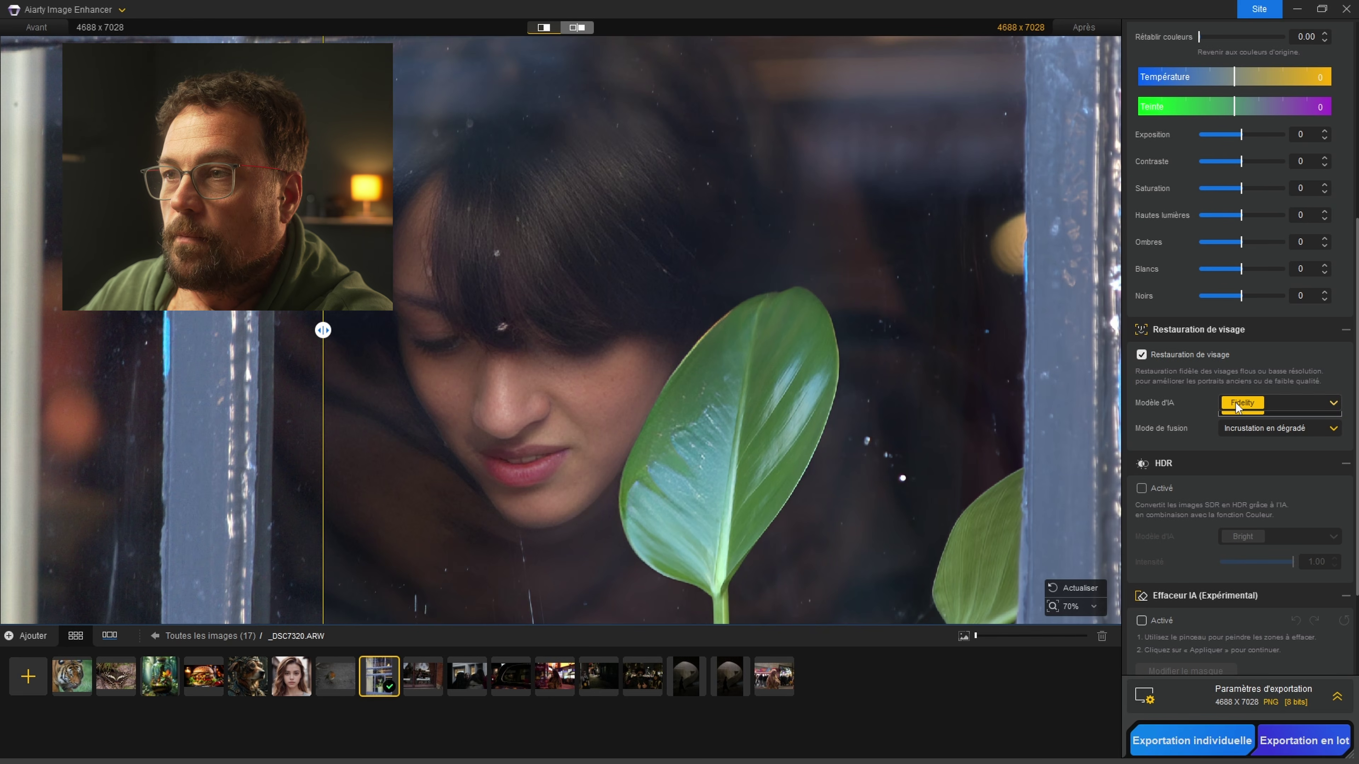
{"action": "left_click", "coordinate": [1243, 438]}
{"action": "mouse_move", "coordinate": [326, 345]}
{"action": "left_mouse_down"}
{"action": "mouse_move", "coordinate": [895, 353]}
{"action": "mouse_move", "coordinate": [325, 353]}
{"action": "mouse_move", "coordinate": [342, 353]}
{"action": "left_mouse_up"}
{"action": "left_click", "coordinate": [1271, 405]}
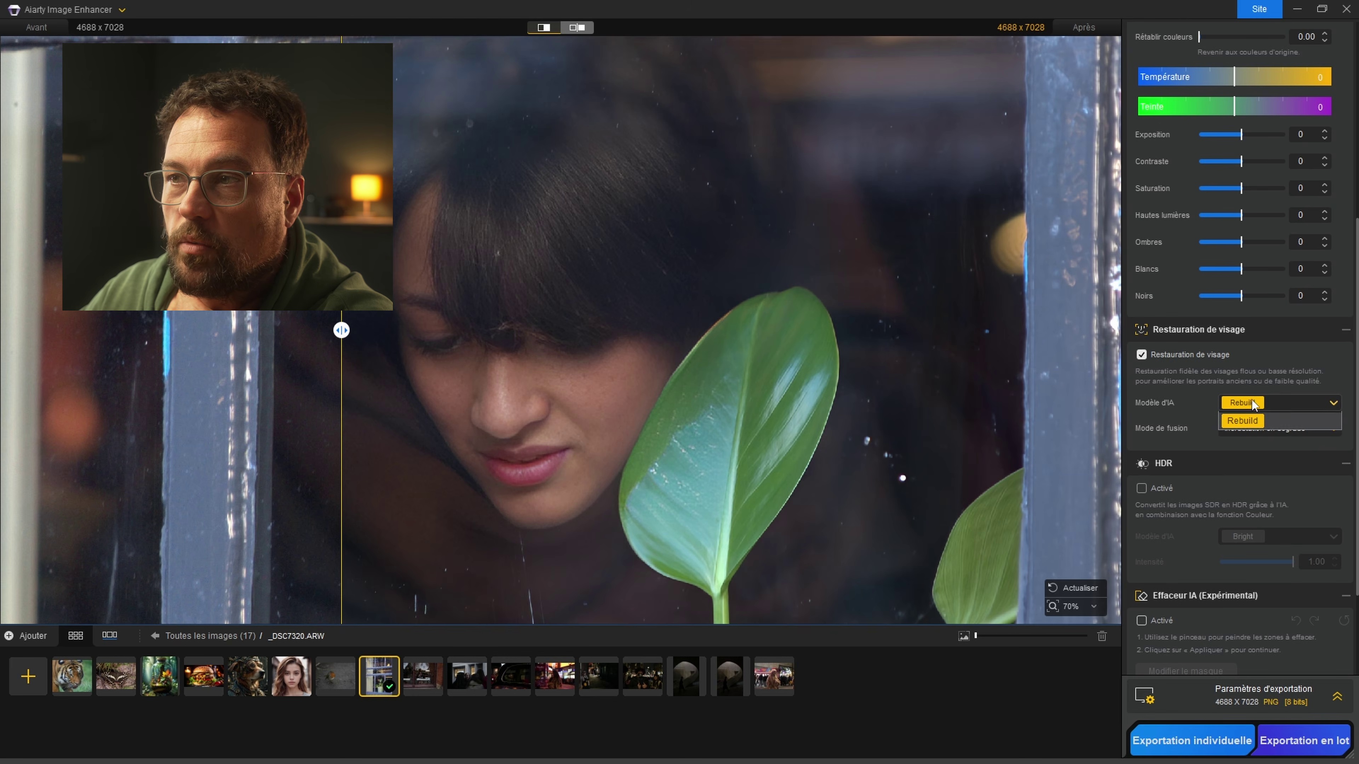
{"action": "left_click", "coordinate": [1255, 421]}
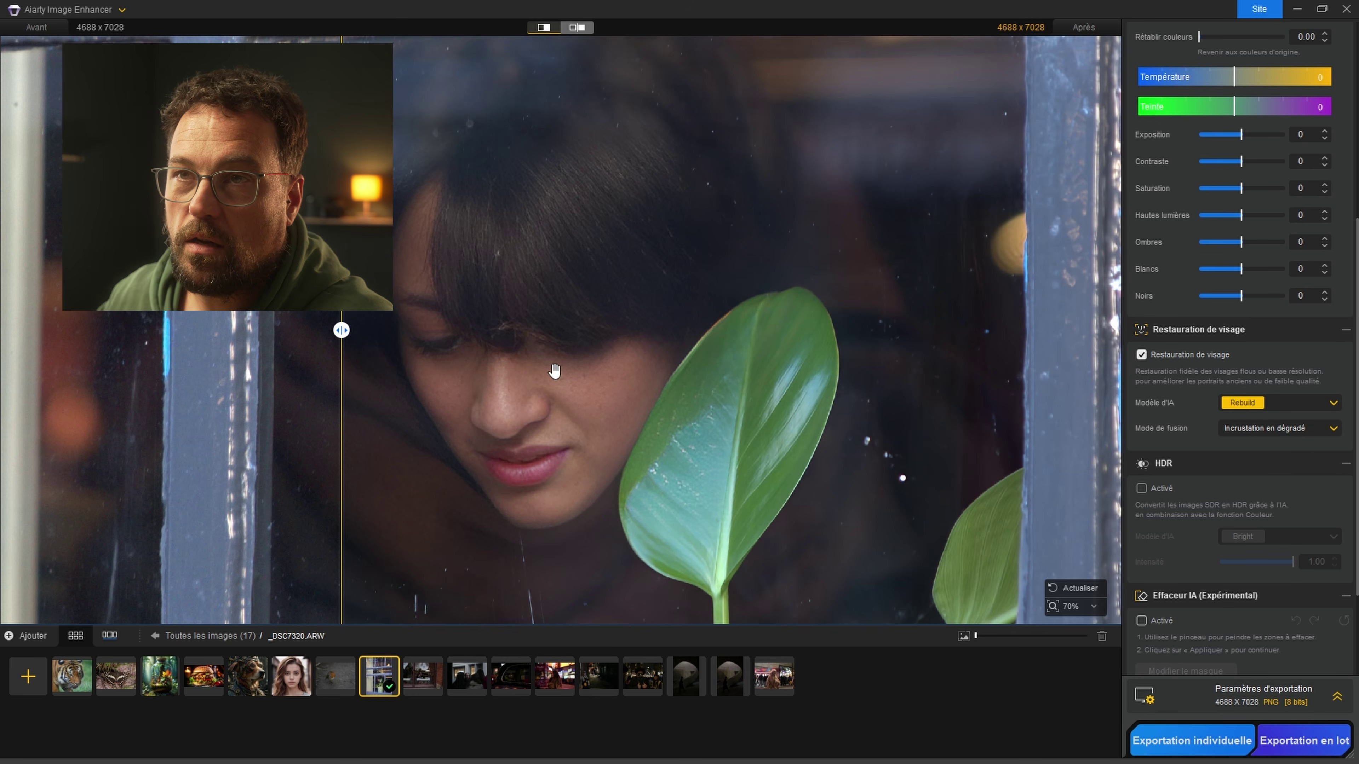
- Examine the eyes, nose and skin of the restored face behind the window at different magnifications
{"action": "scroll", "coordinate": [555, 401], "scroll_direction": "down", "scroll_amount": 2}
{"action": "mouse_move", "coordinate": [341, 332]}
{"action": "left_mouse_down"}
{"action": "mouse_move", "coordinate": [710, 333]}
{"action": "mouse_move", "coordinate": [364, 332]}
{"action": "left_mouse_up"}
{"action": "scroll", "coordinate": [528, 381], "scroll_direction": "up", "scroll_amount": 2}
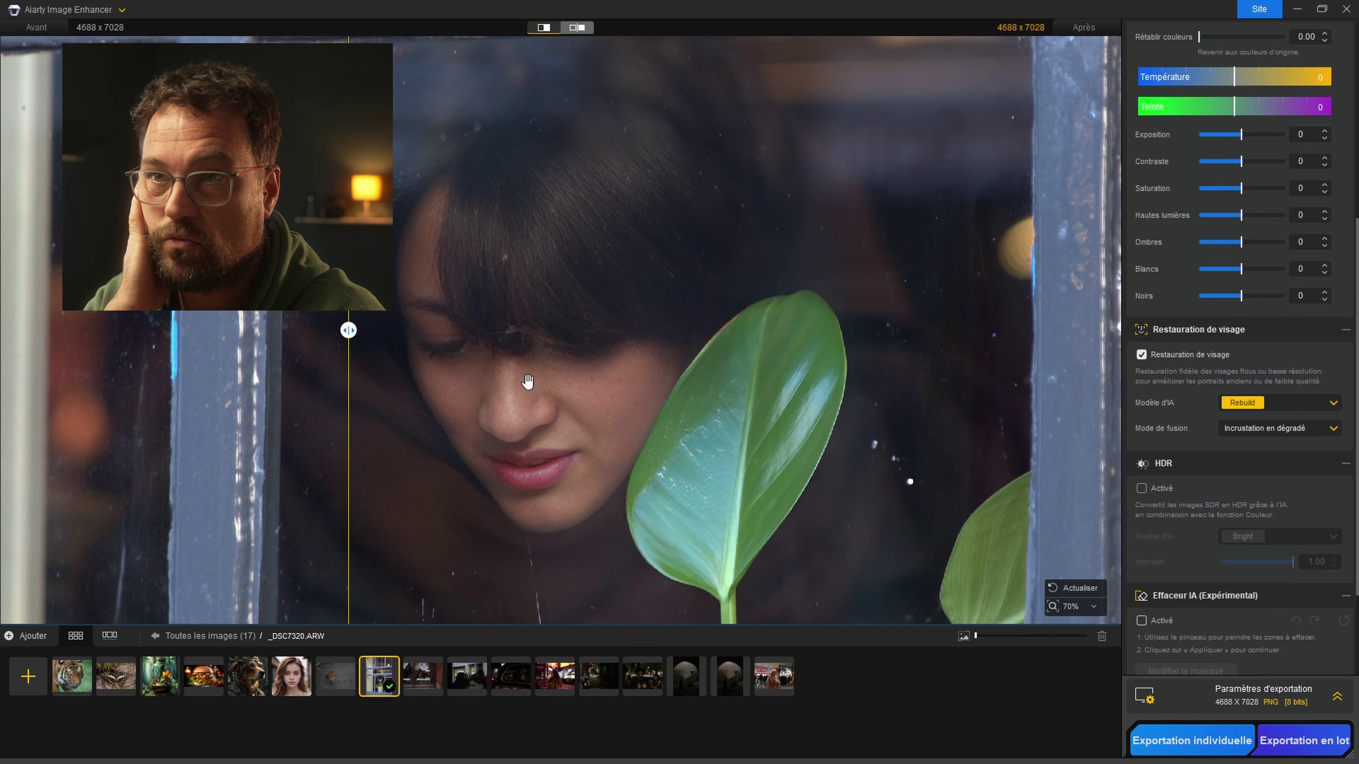
{"action": "scroll", "coordinate": [570, 369], "scroll_direction": "down", "scroll_amount": 5}
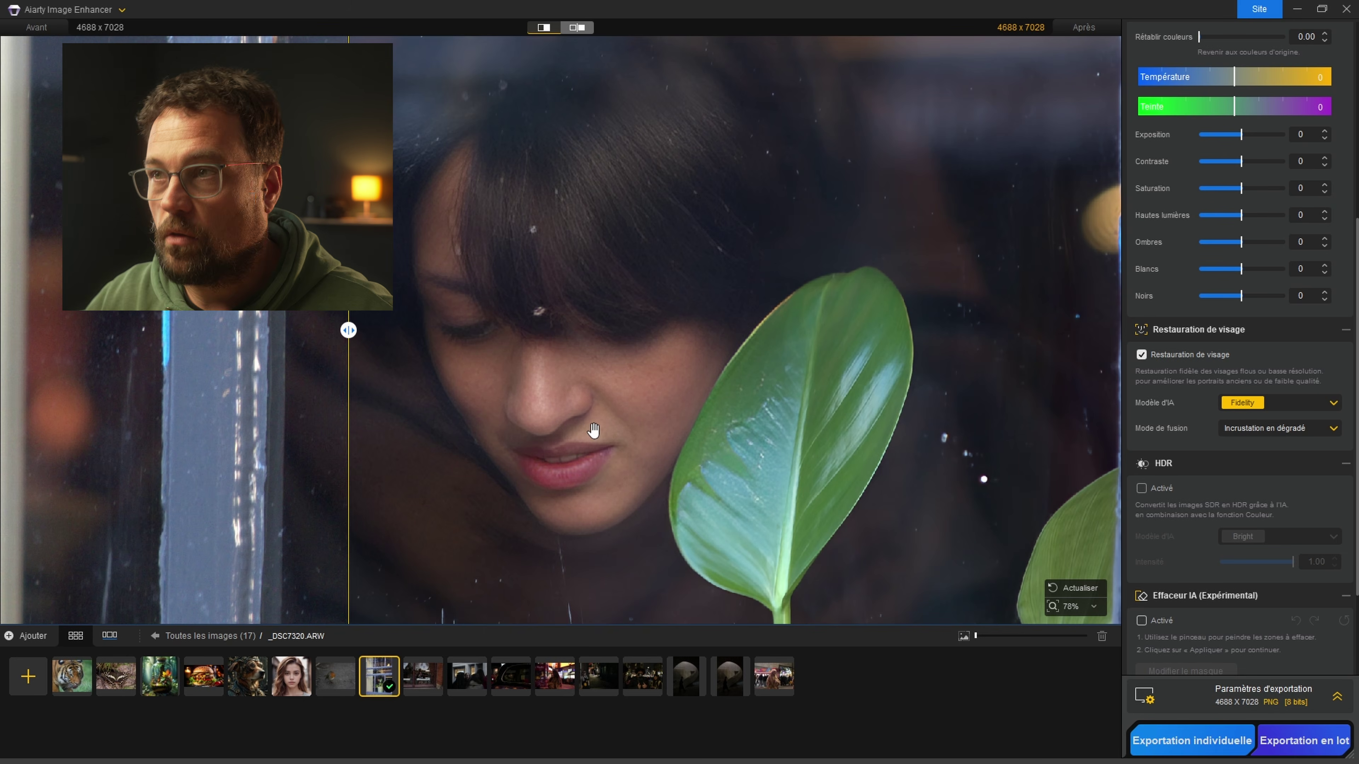
{"action": "scroll", "coordinate": [1259, 295], "scroll_direction": "up", "scroll_amount": 5}
{"action": "left_click", "coordinate": [1294, 161]}
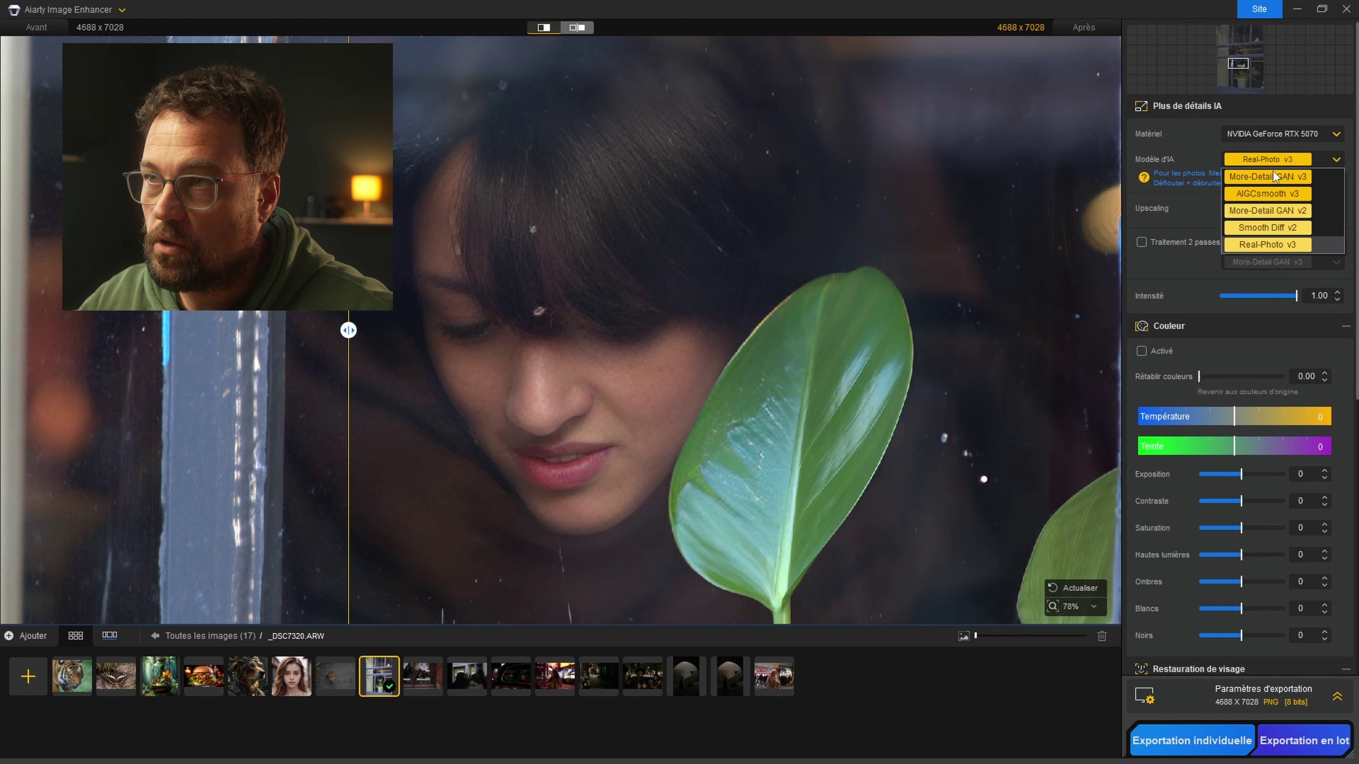
{"action": "left_click", "coordinate": [1199, 149]}
{"action": "scroll", "coordinate": [1232, 238], "scroll_direction": "down", "scroll_amount": 5}
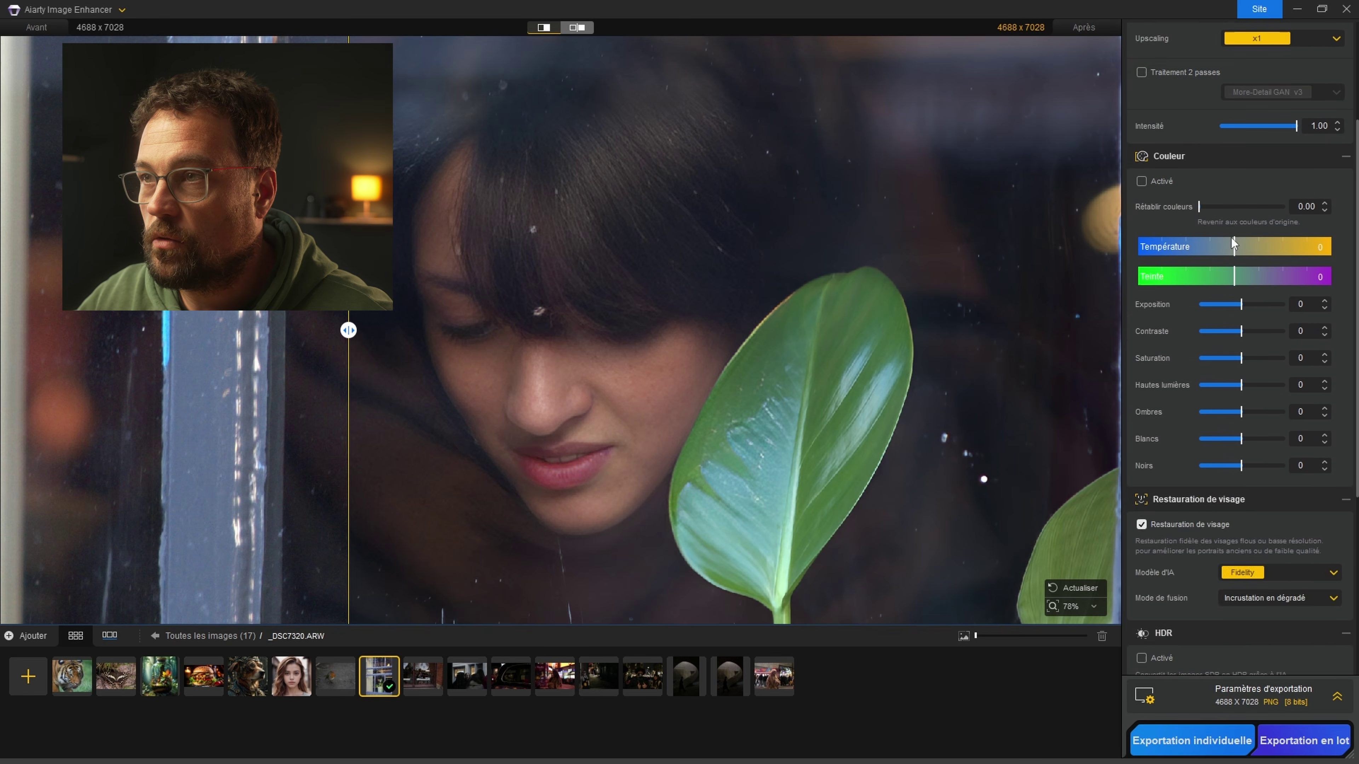
{"action": "scroll", "coordinate": [1247, 295], "scroll_direction": "down", "scroll_amount": 3}
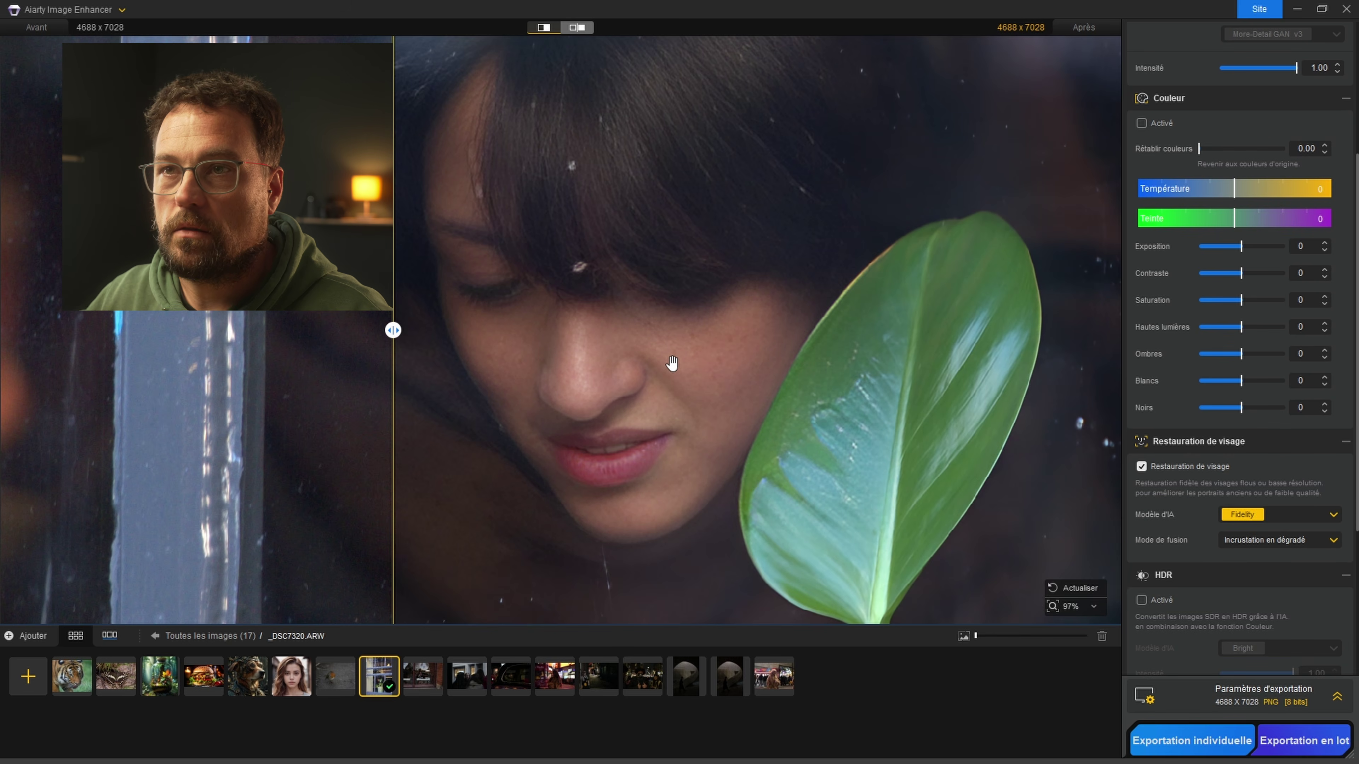
- Examine the restored face behind the window at different magnifications and against the full view of the photo
{"action": "scroll", "coordinate": [568, 230], "scroll_direction": "up", "scroll_amount": 1}
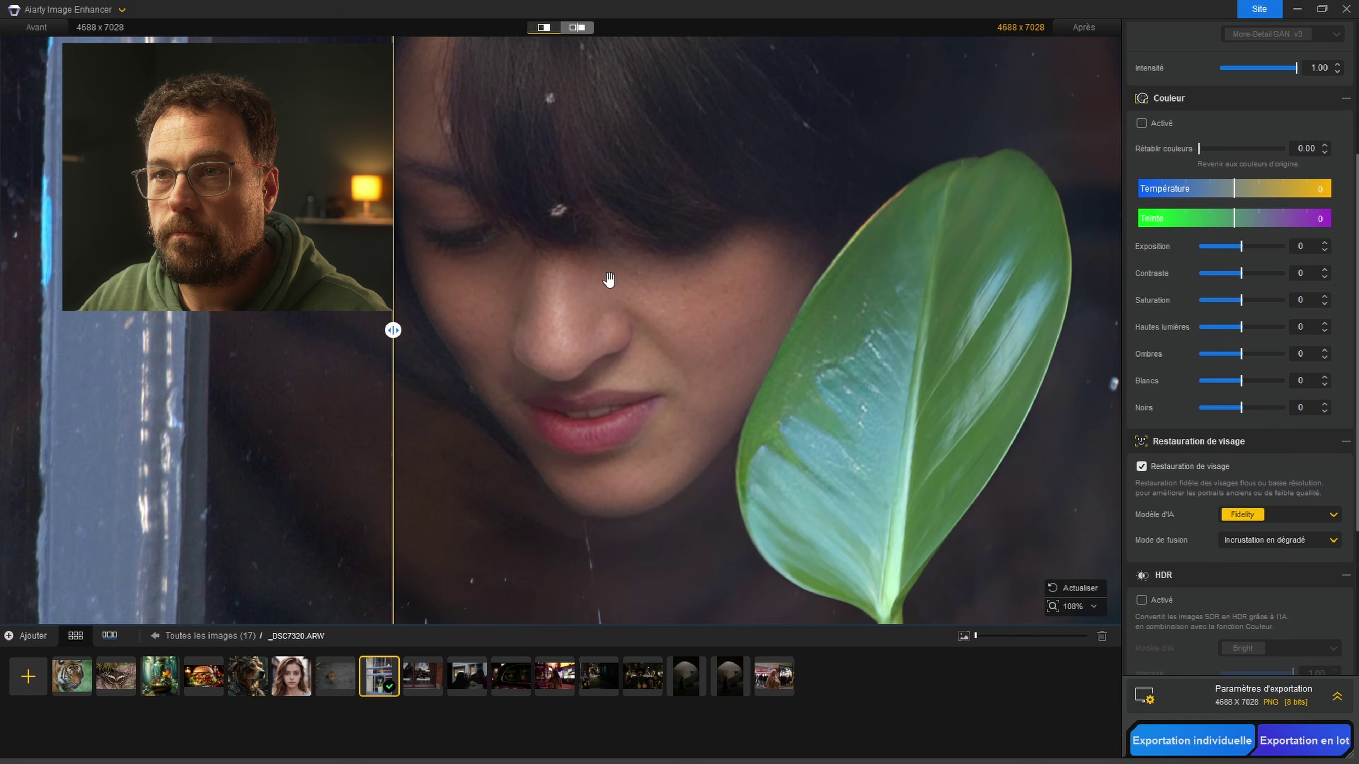
{"action": "left_click_drag", "start_coordinate": [393, 329], "coordinate": [315, 330]}
{"action": "scroll", "coordinate": [615, 318], "scroll_direction": "down", "scroll_amount": 4}
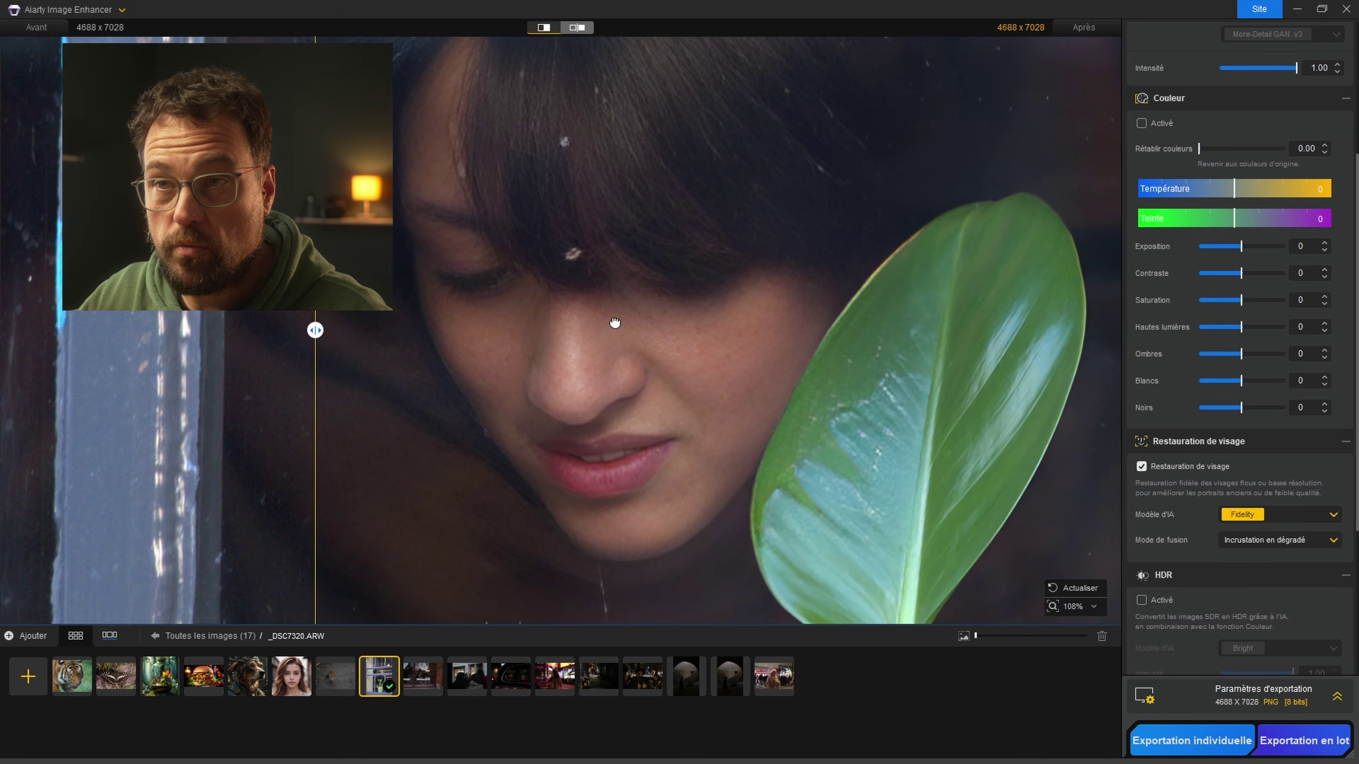
{"action": "scroll", "coordinate": [638, 306], "scroll_direction": "up", "scroll_amount": 3}
{"action": "left_click_drag", "start_coordinate": [315, 330], "coordinate": [359, 330]}
{"action": "scroll", "coordinate": [655, 328], "scroll_direction": "down", "scroll_amount": 5}
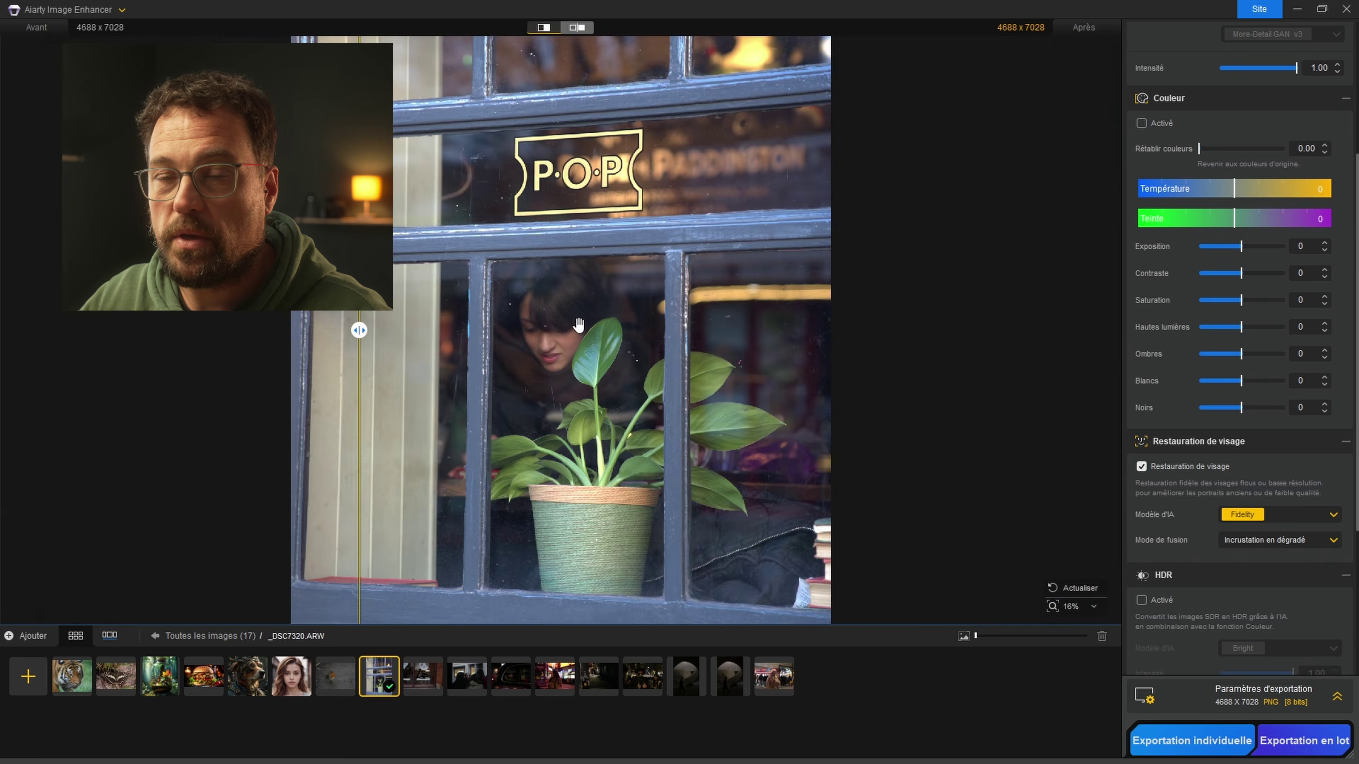
{"action": "scroll", "coordinate": [579, 324], "scroll_direction": "up", "scroll_amount": 4}
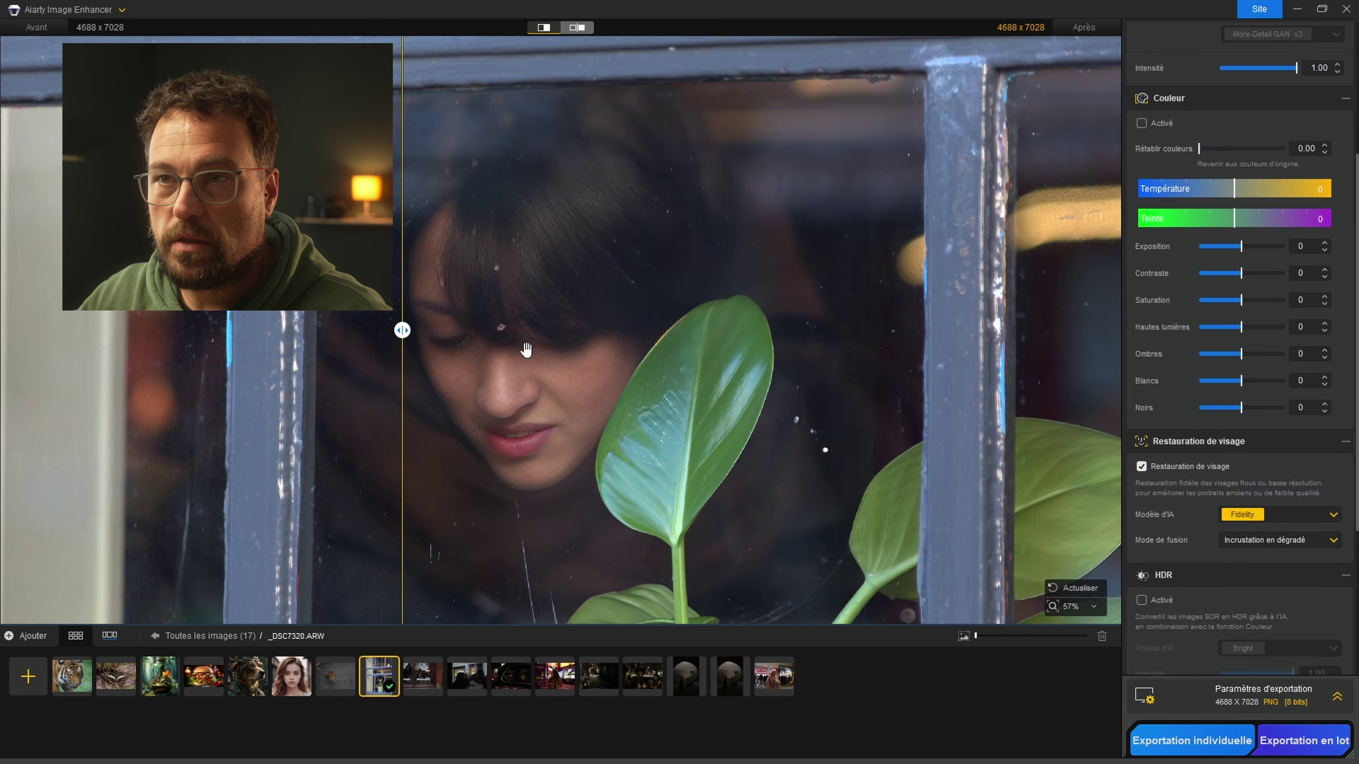
{"action": "left_click_drag", "start_coordinate": [527, 350], "coordinate": [657, 362]}
{"action": "scroll", "coordinate": [494, 325], "scroll_direction": "up", "scroll_amount": 2}
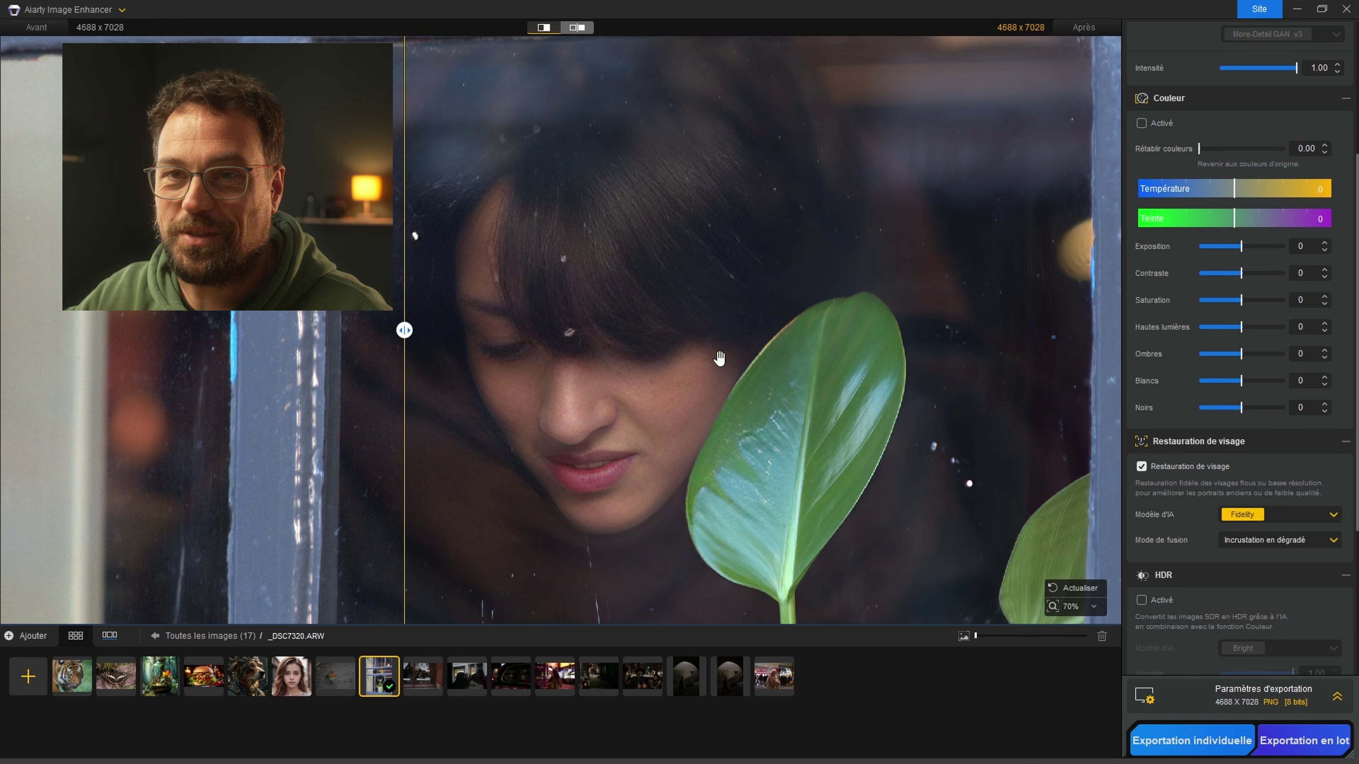
{"action": "left_click_drag", "start_coordinate": [621, 404], "coordinate": [617, 339]}
{"action": "scroll", "coordinate": [616, 309], "scroll_direction": "down", "scroll_amount": 3}
{"action": "scroll", "coordinate": [618, 304], "scroll_direction": "up", "scroll_amount": 3}
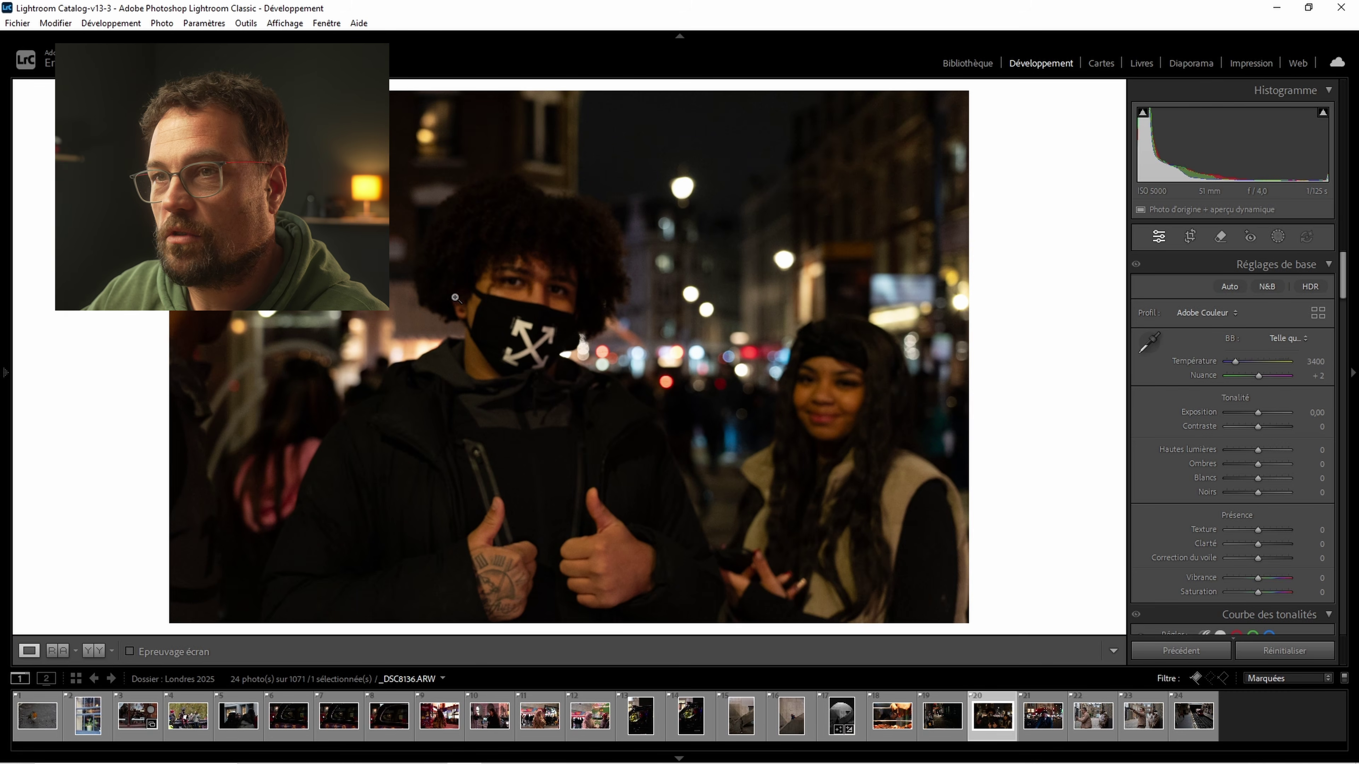
- Examine the blurred masked man's face in the unedited night photo _DSC8136.ARW in Lightroom Classic
{"action": "left_click", "coordinate": [551, 324]}
{"action": "left_click", "coordinate": [484, 309]}
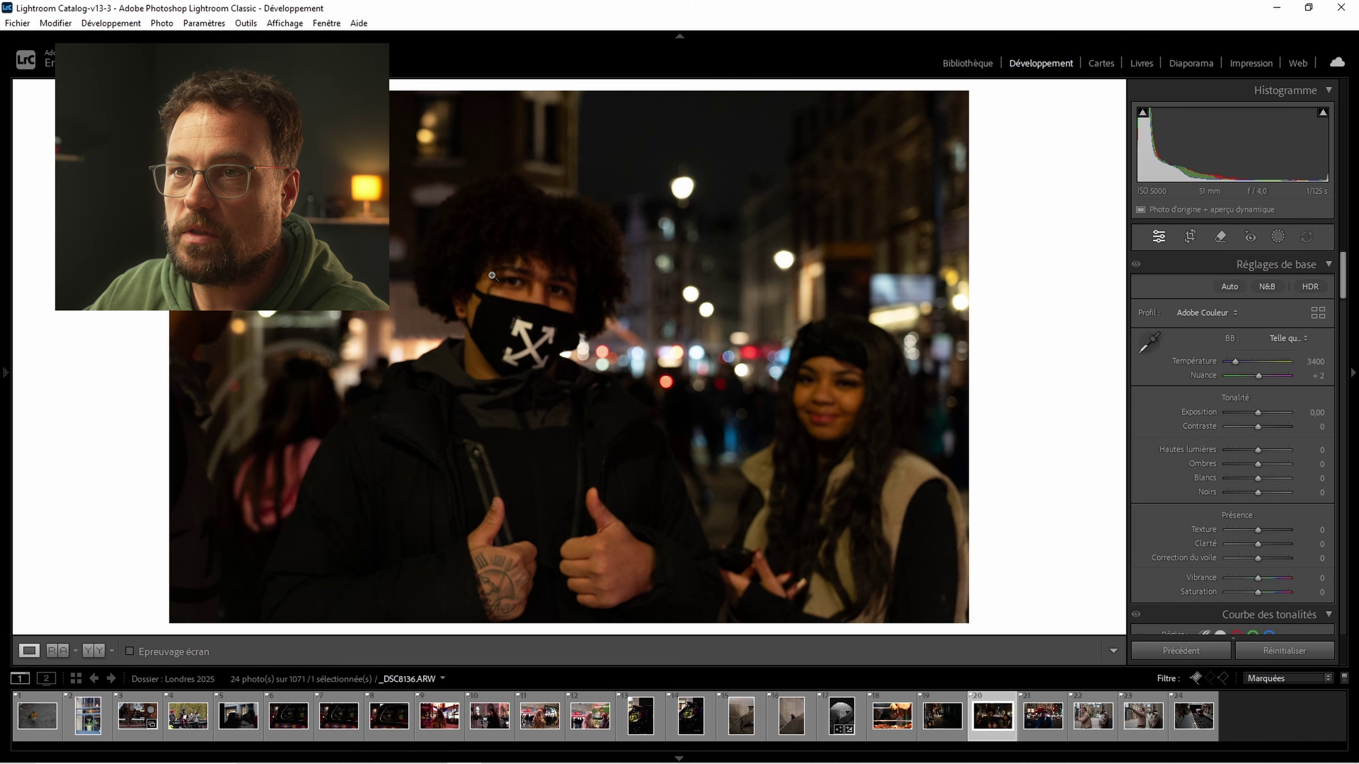
{"action": "left_click", "coordinate": [459, 227]}
{"action": "left_click", "coordinate": [429, 217]}
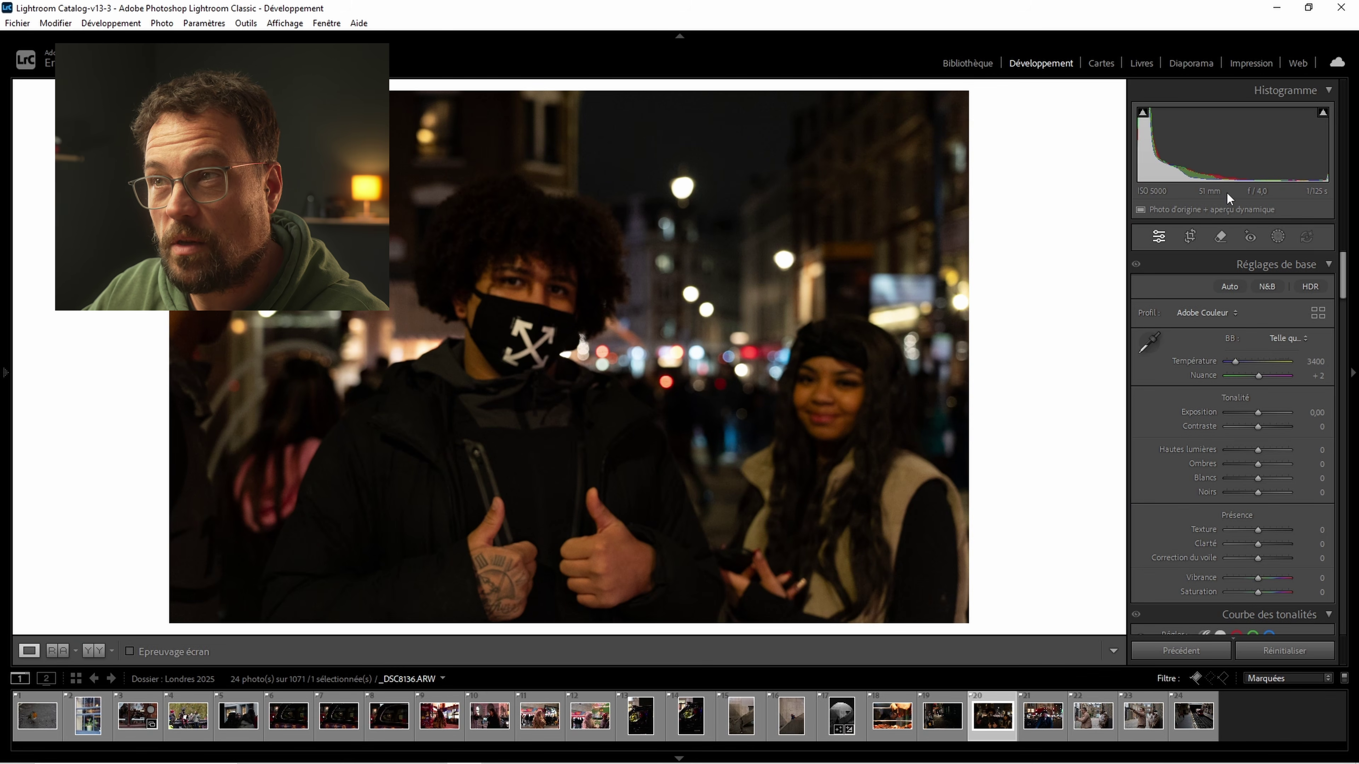
{"action": "left_click", "coordinate": [529, 290]}
{"action": "left_click", "coordinate": [528, 289]}
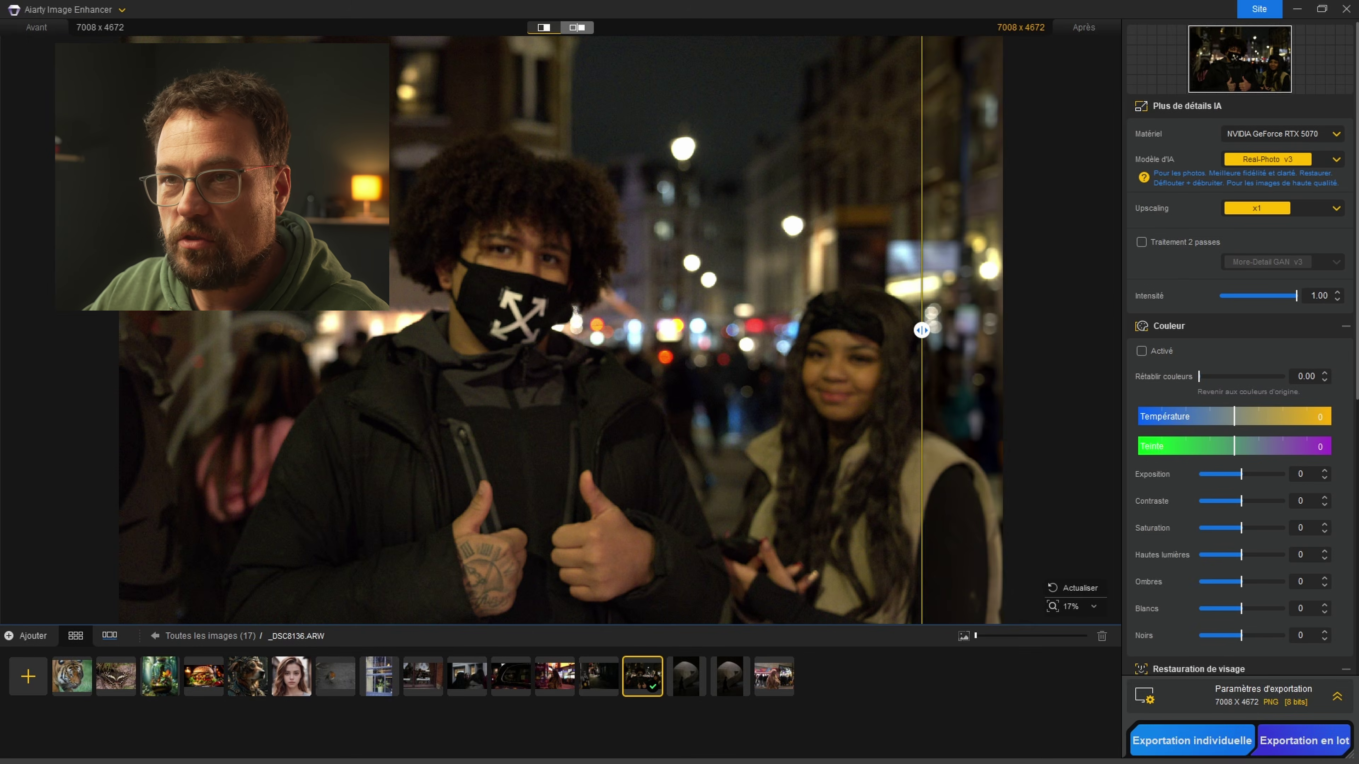
- Switch to Aiarty Image Enhancer and compare the Real-Photo v3 rendering of the night portrait with the original
{"action": "key", "text": "alt+Tab"}
{"action": "left_click_drag", "start_coordinate": [80, 330], "coordinate": [599, 300]}
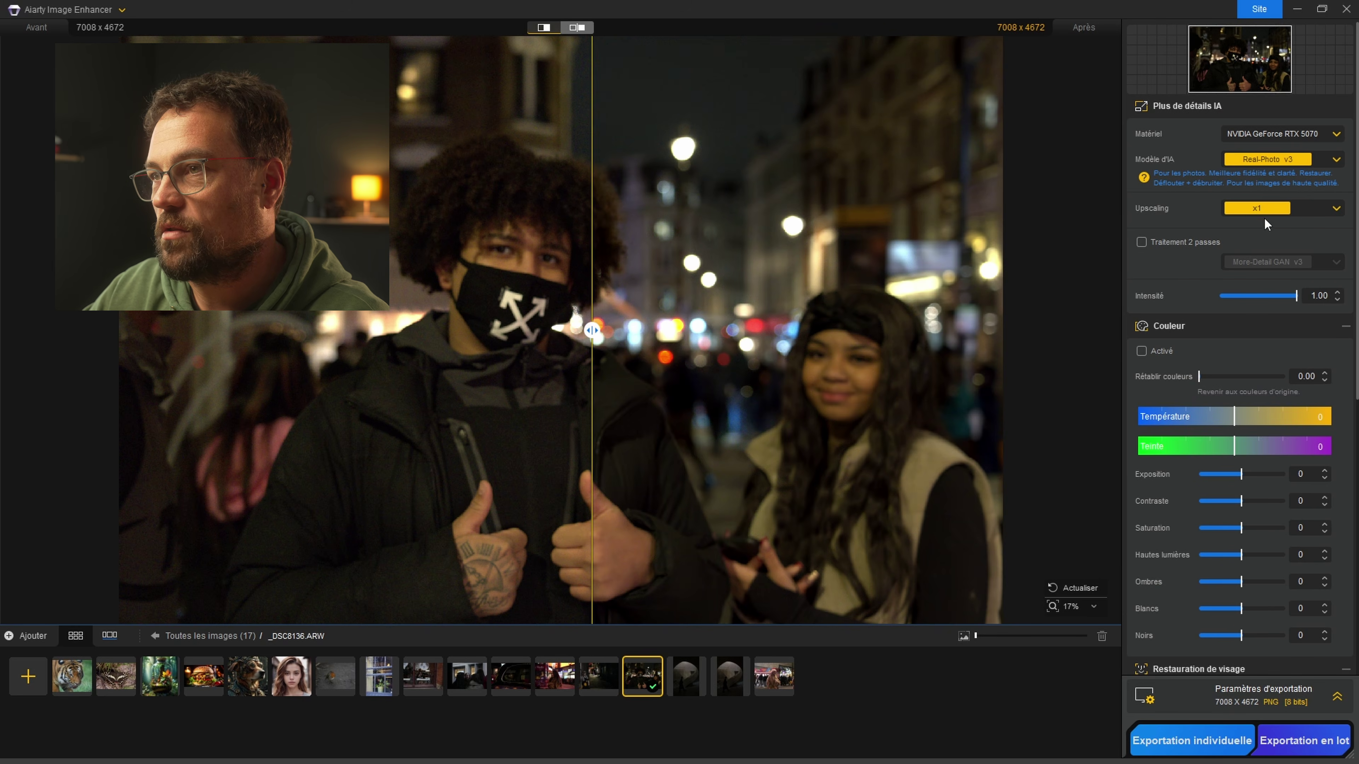
{"action": "scroll", "coordinate": [1289, 412], "scroll_direction": "down", "scroll_amount": 10}
{"action": "scroll", "coordinate": [1289, 412], "scroll_direction": "up", "scroll_amount": 10}
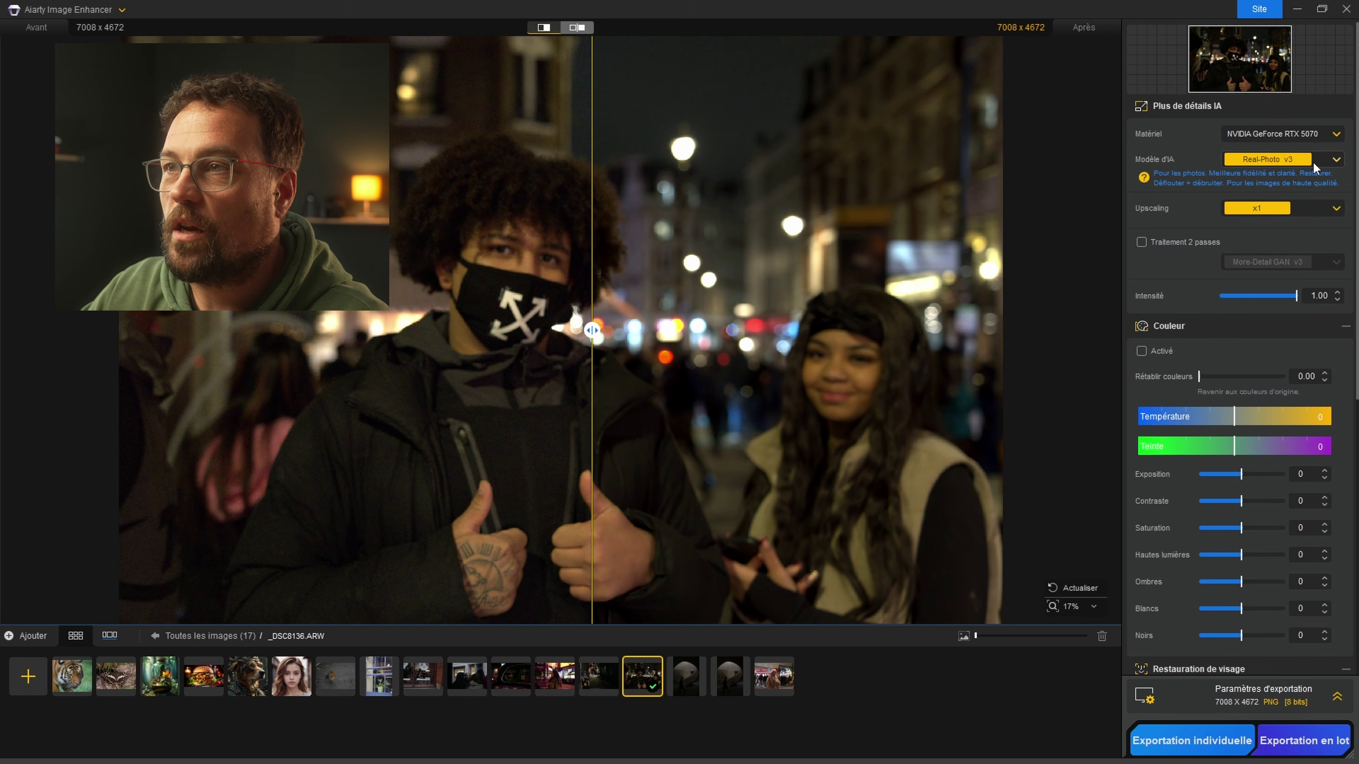
{"action": "left_click_drag", "start_coordinate": [591, 322], "coordinate": [267, 278]}
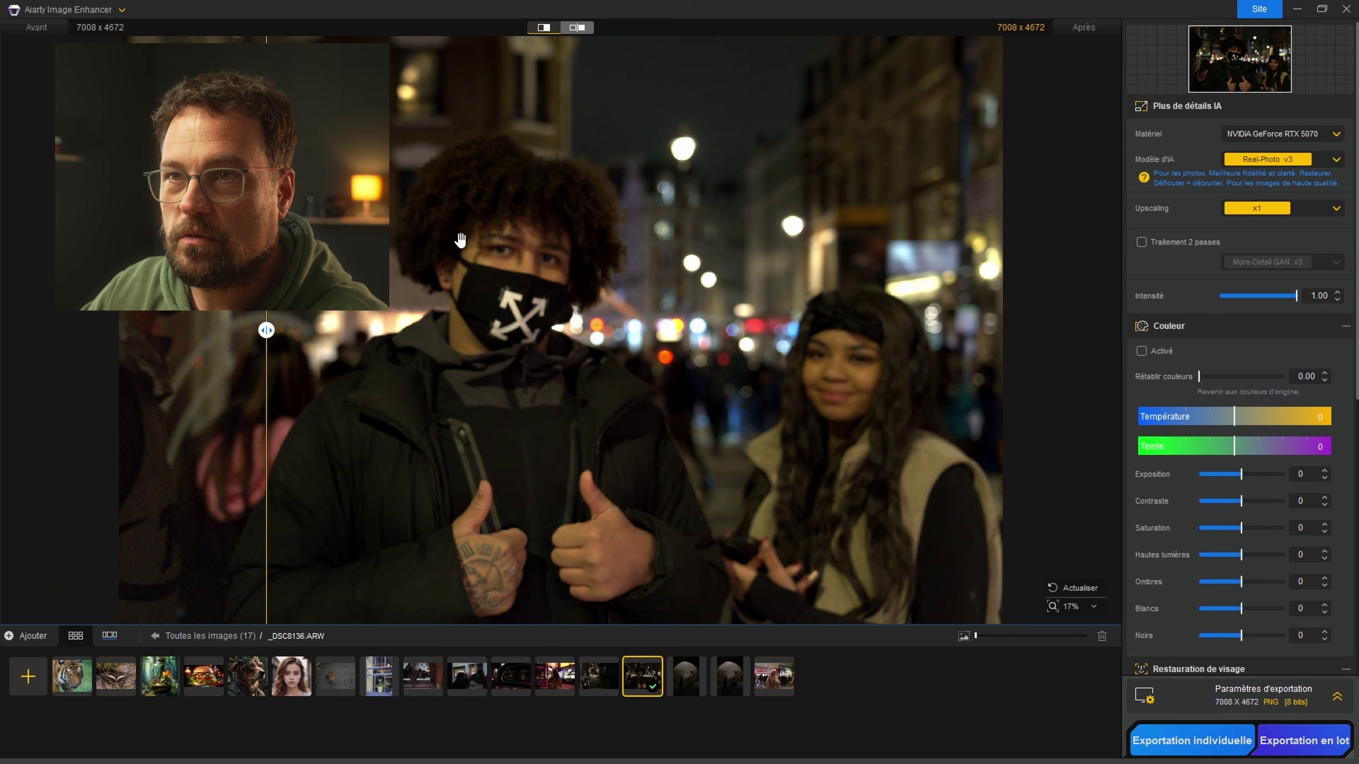
{"action": "scroll", "coordinate": [460, 240], "scroll_direction": "up", "scroll_amount": 5}
{"action": "left_click_drag", "start_coordinate": [270, 330], "coordinate": [138, 338]}
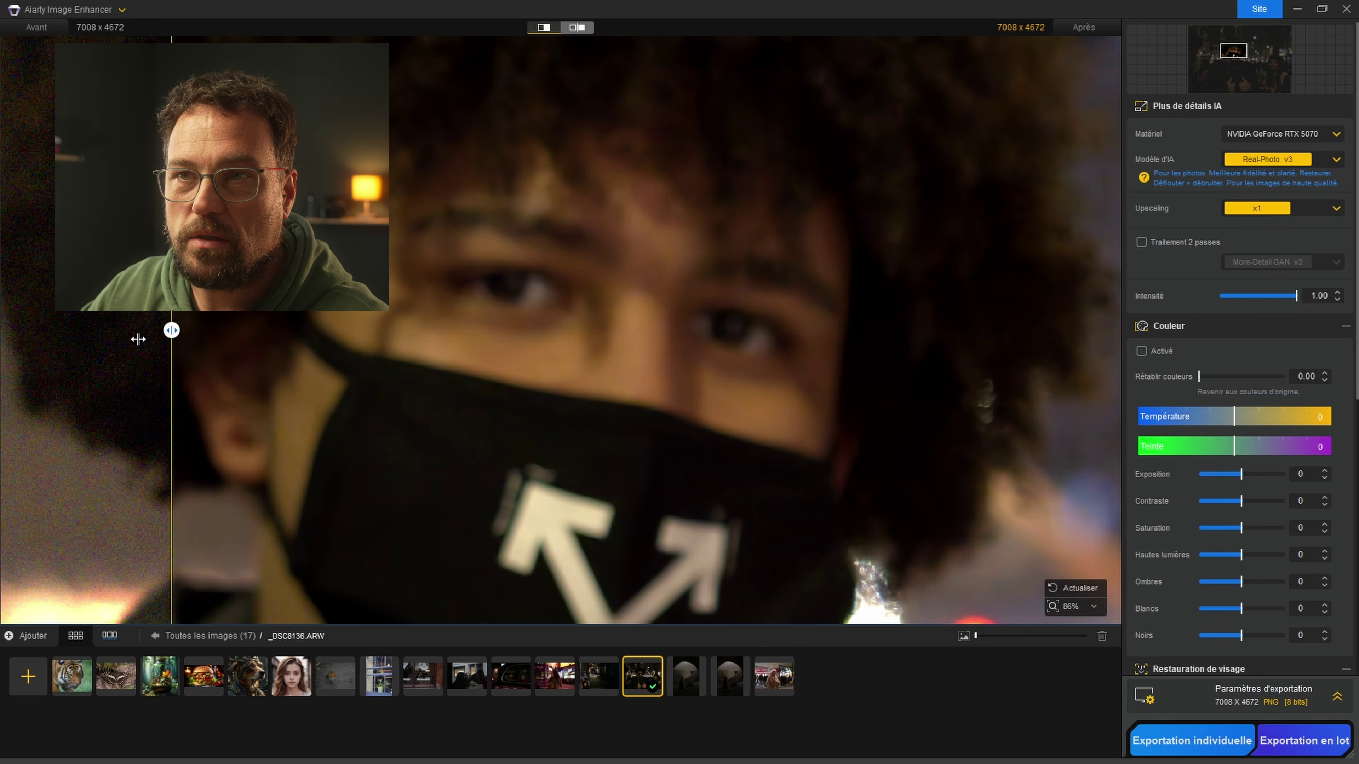
{"action": "scroll", "coordinate": [549, 343], "scroll_direction": "down", "scroll_amount": 5}
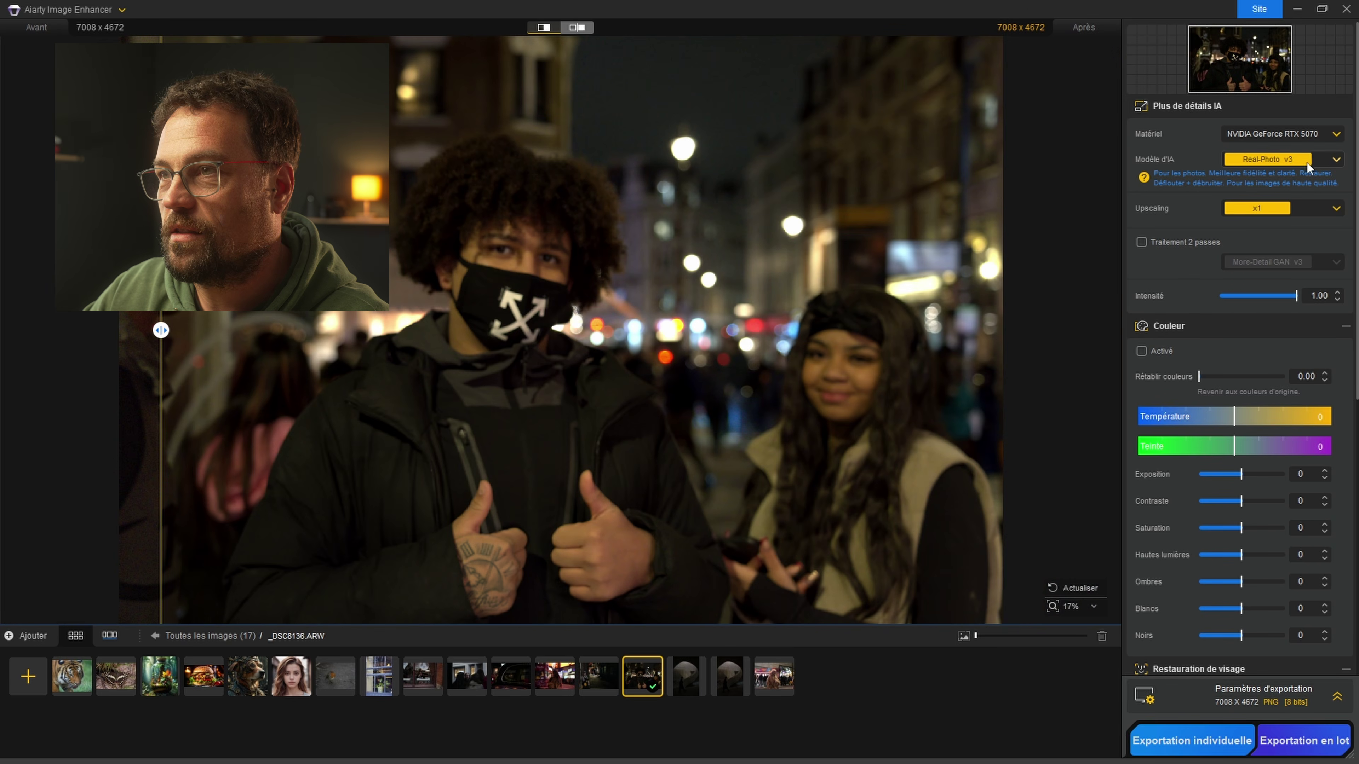
- Review the available detail models, keep Real-Photo v3 and compare the two people with the original photo
{"action": "left_click", "coordinate": [1309, 164]}
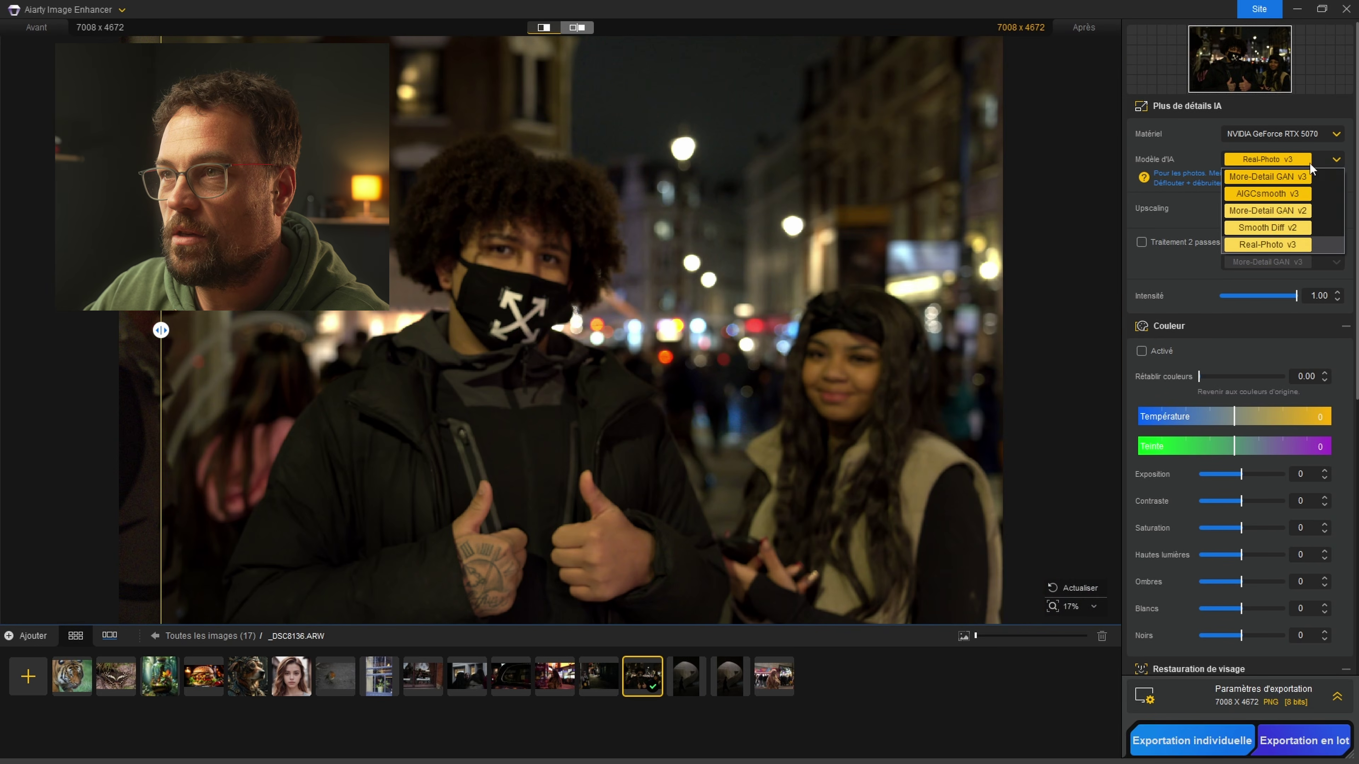
{"action": "left_click", "coordinate": [1286, 176]}
{"action": "scroll", "coordinate": [488, 242], "scroll_direction": "up", "scroll_amount": 5}
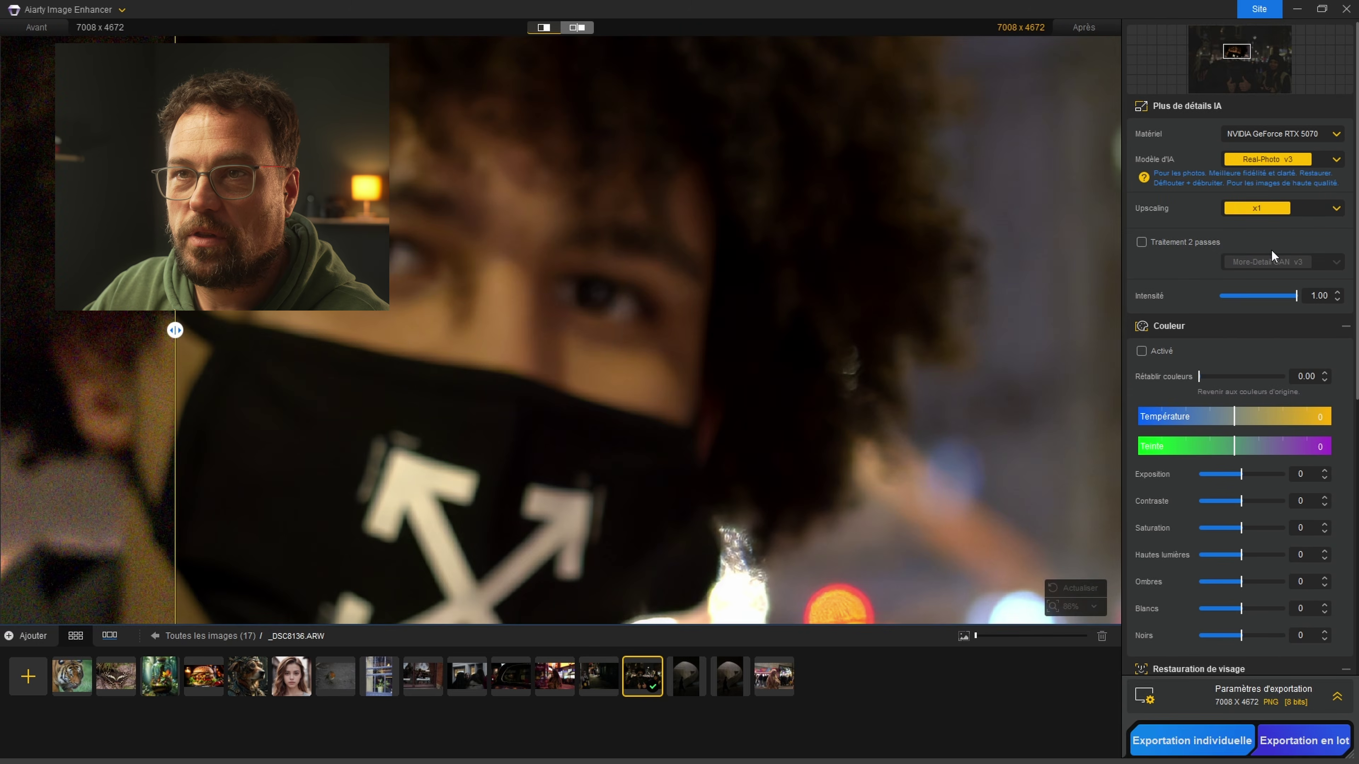
{"action": "scroll", "coordinate": [628, 323], "scroll_direction": "down", "scroll_amount": 3}
{"action": "left_click_drag", "start_coordinate": [175, 330], "coordinate": [756, 314]}
{"action": "scroll", "coordinate": [756, 313], "scroll_direction": "down", "scroll_amount": 3}
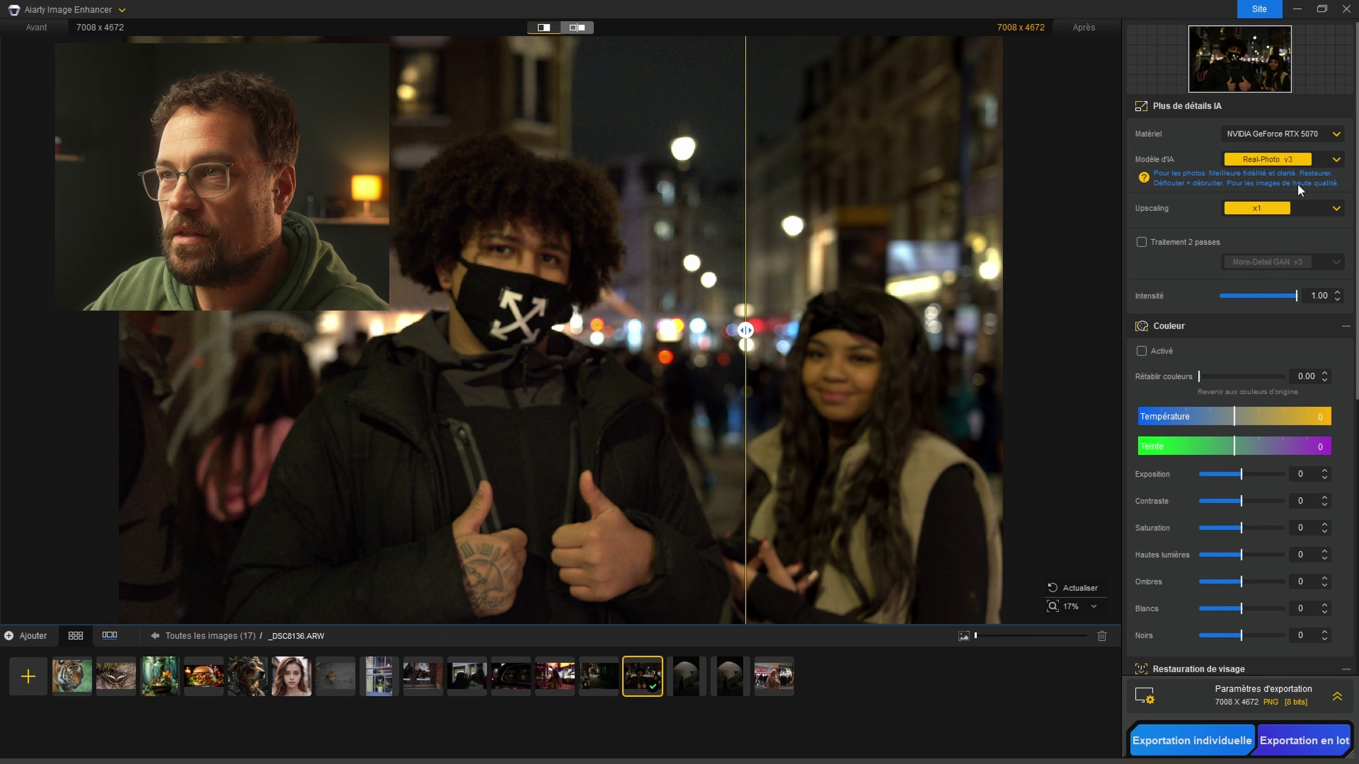
{"action": "left_click_drag", "start_coordinate": [745, 330], "coordinate": [934, 328]}
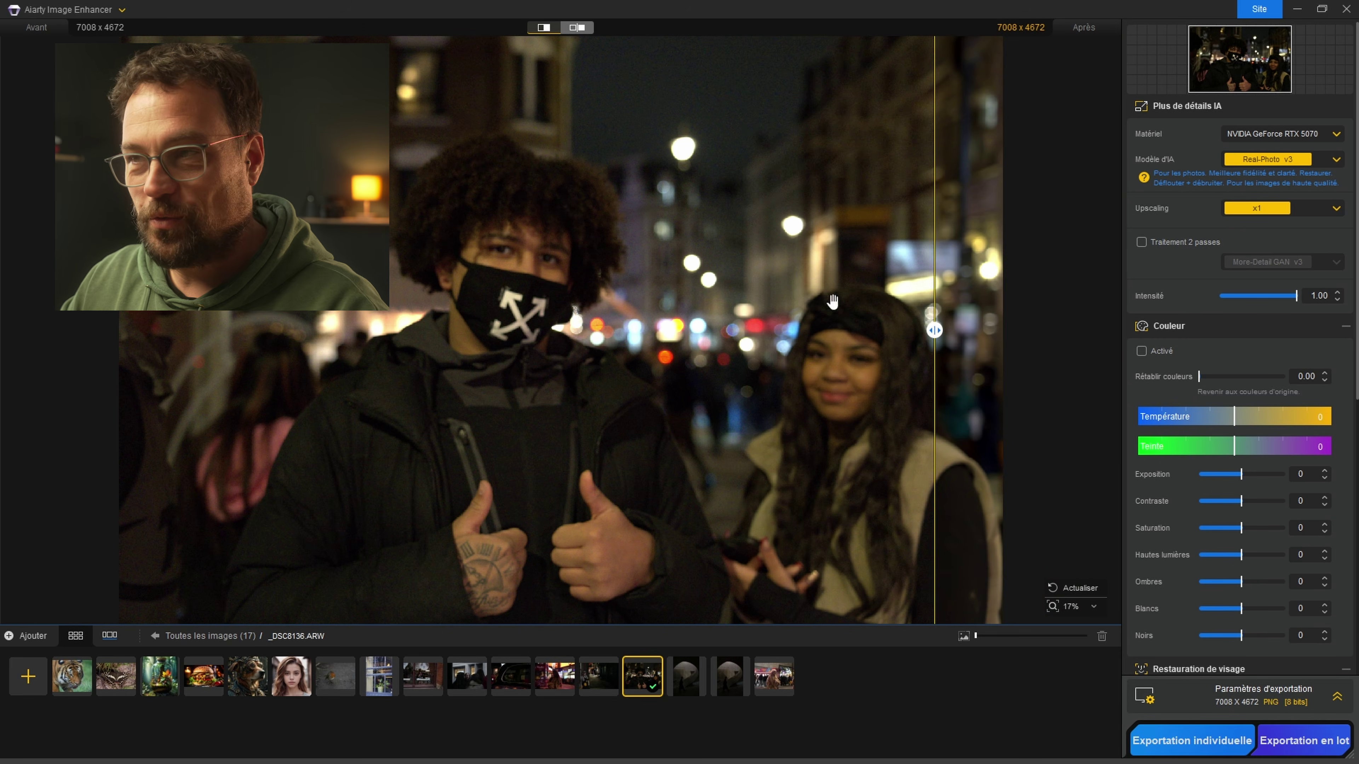
- Enable face restoration with the Fidelity model and check the faces of the woman and the masked man
{"action": "scroll", "coordinate": [1253, 324], "scroll_direction": "down", "scroll_amount": 6}
{"action": "scroll", "coordinate": [1215, 385], "scroll_direction": "up", "scroll_amount": 1}
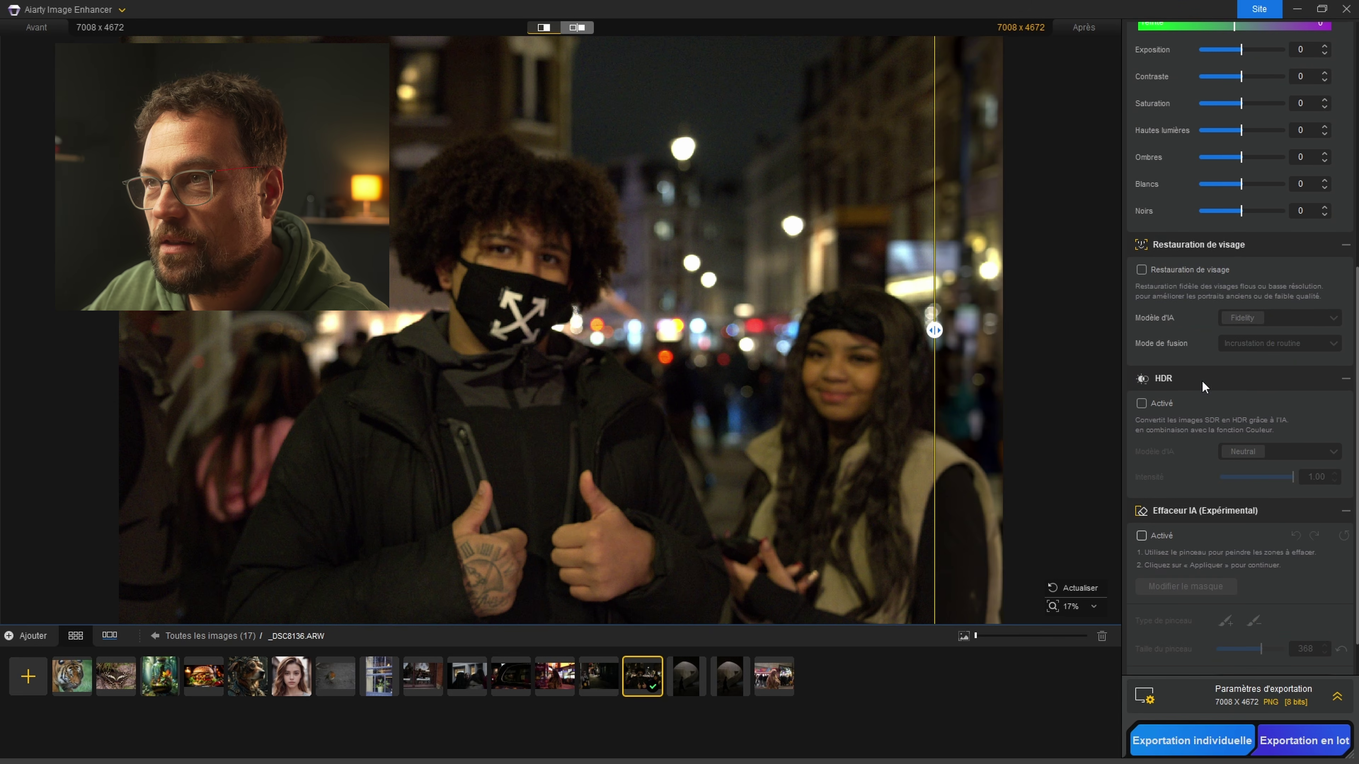
{"action": "left_click", "coordinate": [1142, 269]}
{"action": "left_click_drag", "start_coordinate": [934, 331], "coordinate": [805, 335]}
{"action": "scroll", "coordinate": [766, 333], "scroll_direction": "up", "scroll_amount": 3}
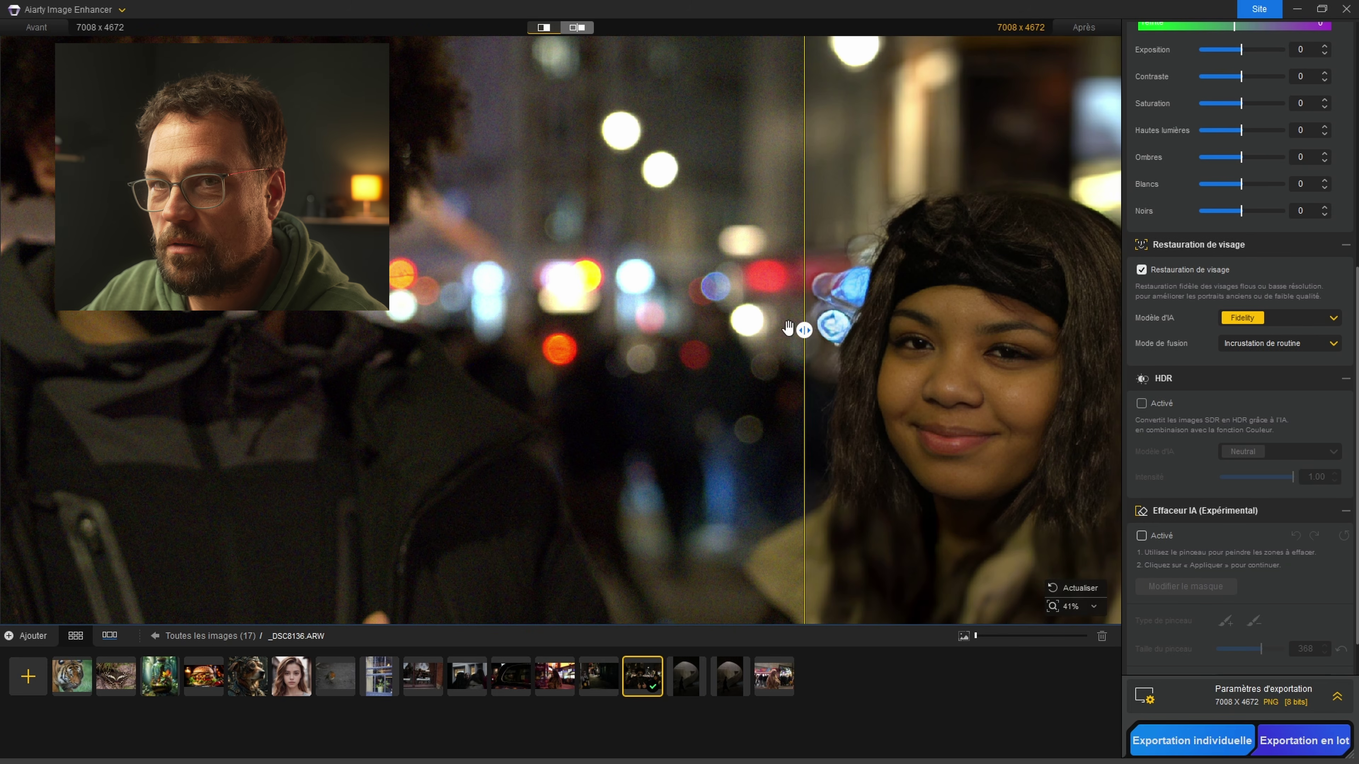
{"action": "left_click_drag", "start_coordinate": [647, 258], "coordinate": [287, 330]}
{"action": "scroll", "coordinate": [1019, 394], "scroll_direction": "down", "scroll_amount": 1}
{"action": "scroll", "coordinate": [624, 310], "scroll_direction": "up", "scroll_amount": 4}
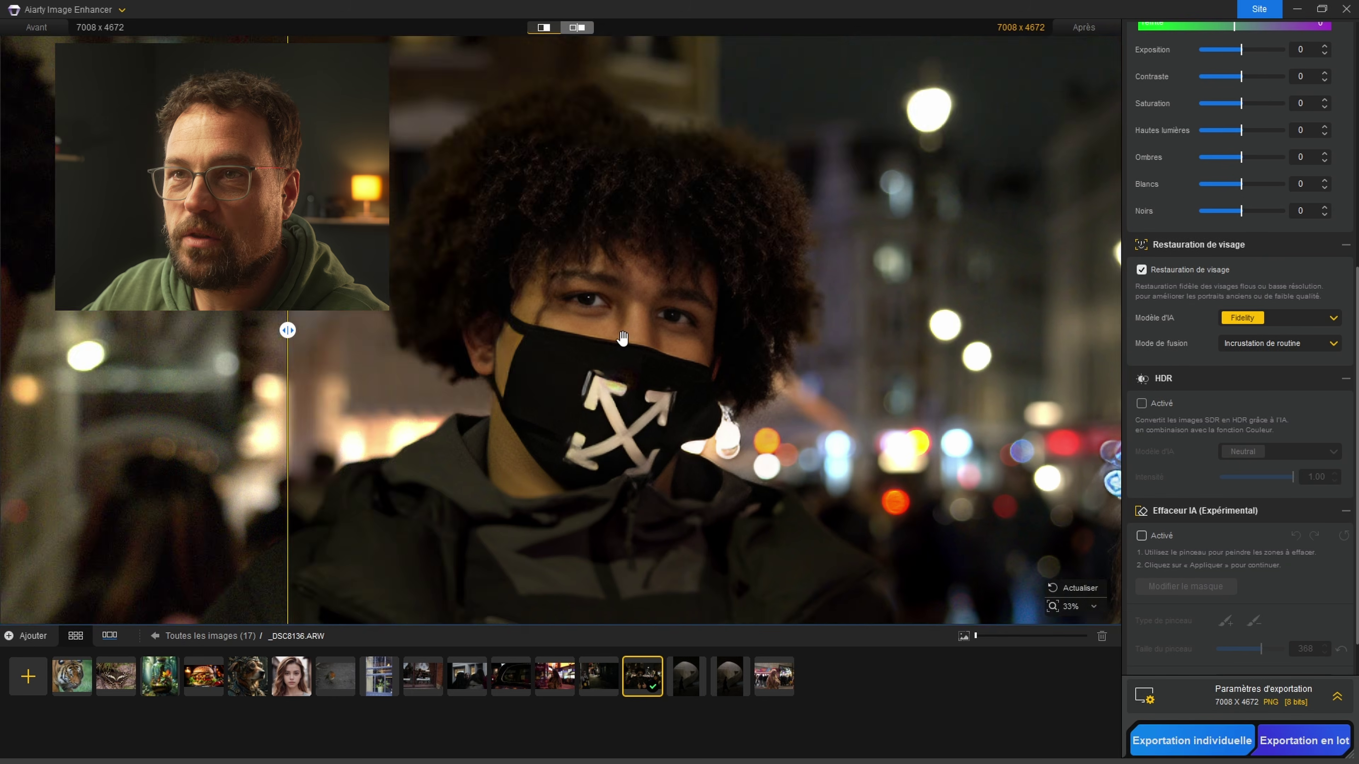
{"action": "scroll", "coordinate": [549, 356], "scroll_direction": "down", "scroll_amount": 3}
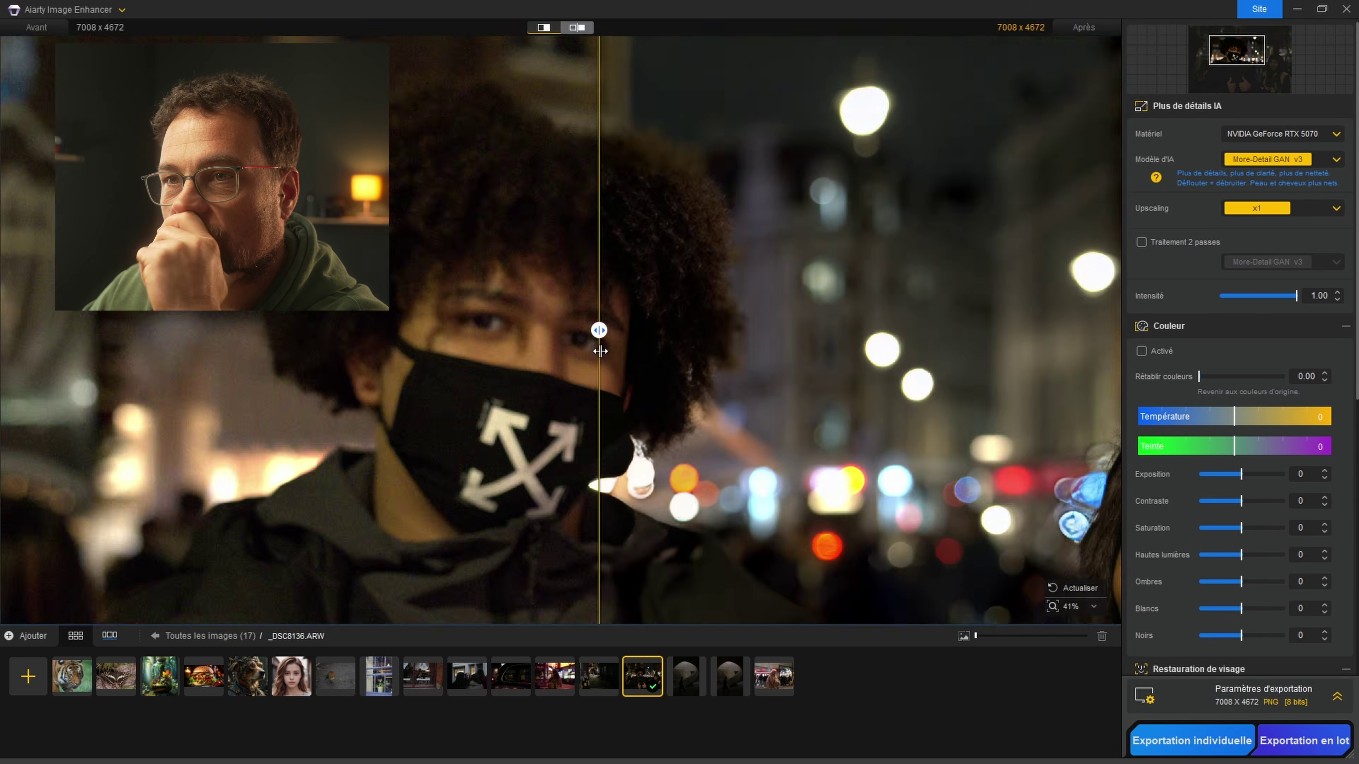
- Compare the More-Detail GAN v3 rendering of the masked man's eyes and mask with the original
{"action": "scroll", "coordinate": [598, 353], "scroll_direction": "up", "scroll_amount": 2}
{"action": "left_click_drag", "start_coordinate": [598, 356], "coordinate": [198, 358]}
{"action": "left_click_drag", "start_coordinate": [417, 308], "coordinate": [605, 198]}
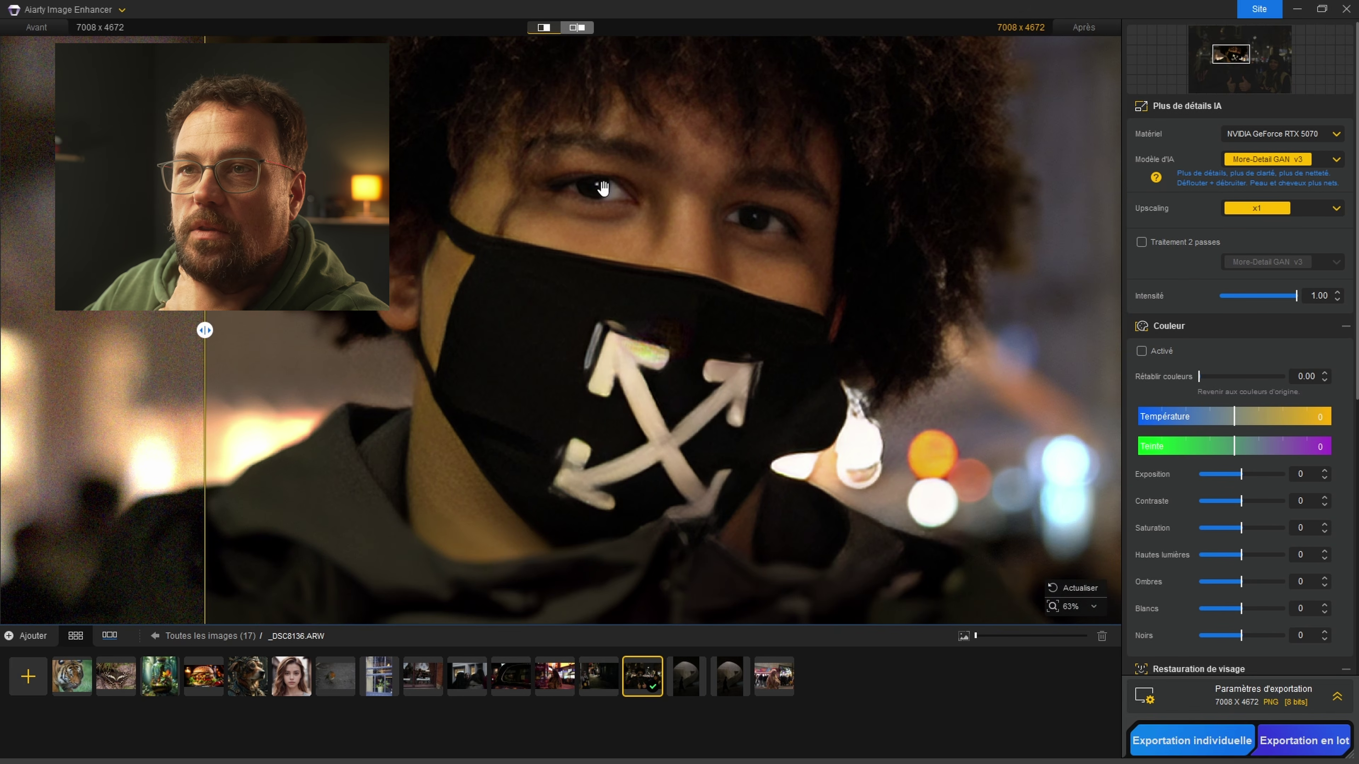
{"action": "left_click_drag", "start_coordinate": [204, 330], "coordinate": [439, 330]}
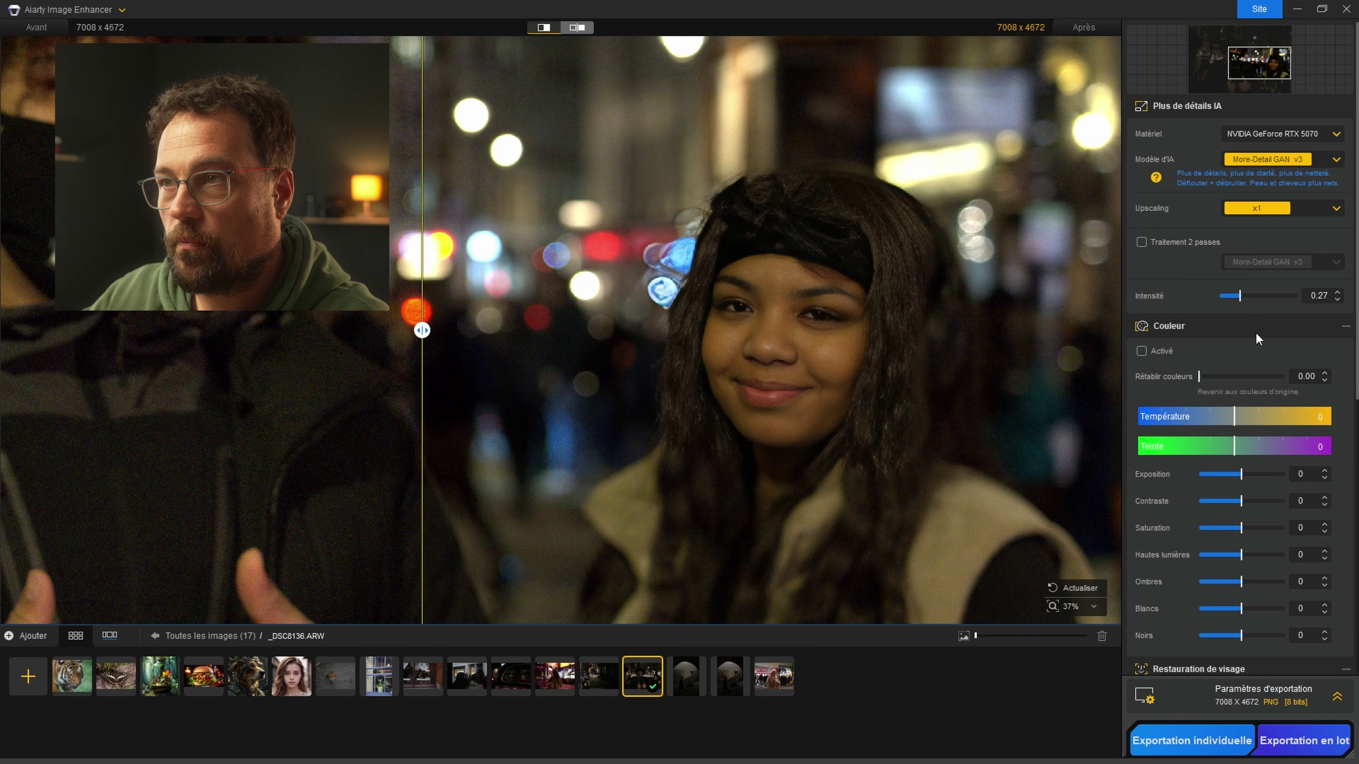
- Set the face restoration's fusion mode to Incrustation en dégradé and check the woman's face and hair
{"action": "scroll", "coordinate": [1255, 330], "scroll_direction": "down", "scroll_amount": 5}
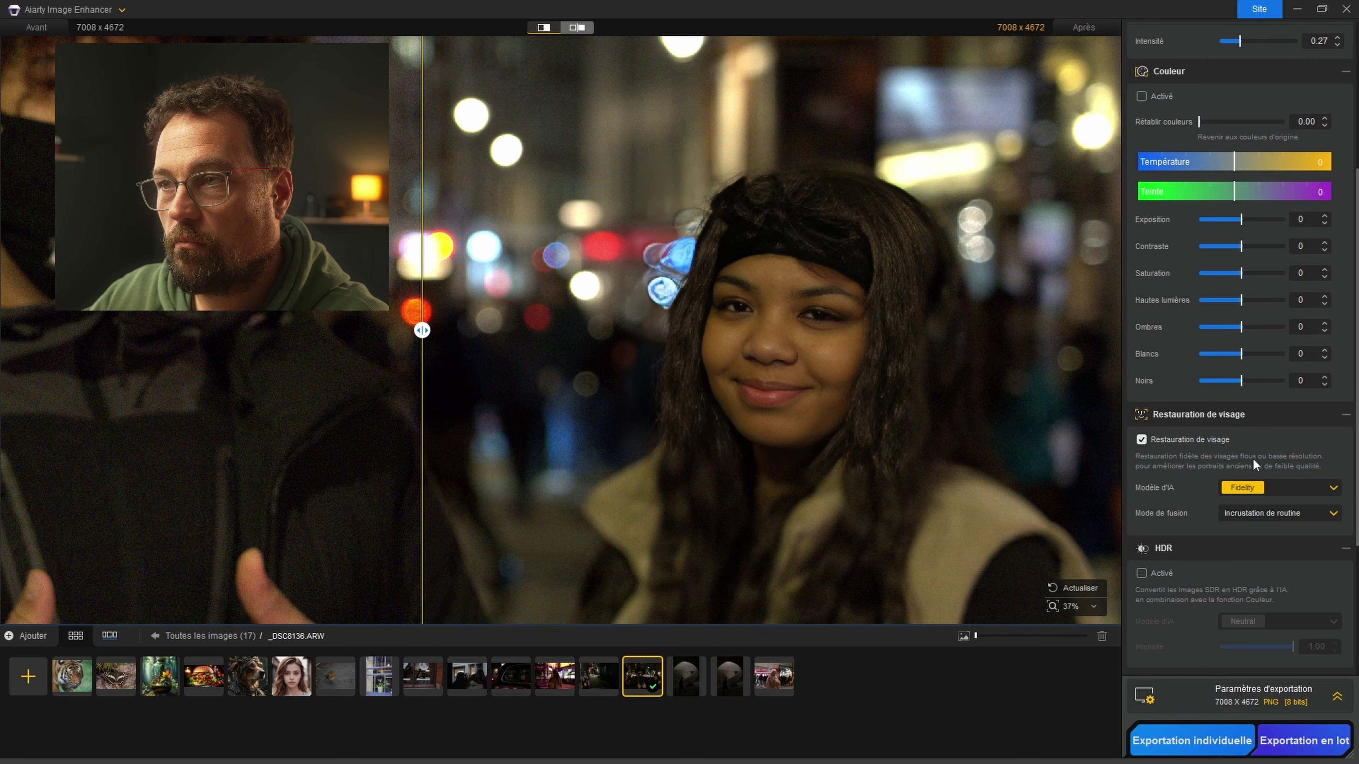
{"action": "left_click", "coordinate": [1267, 514]}
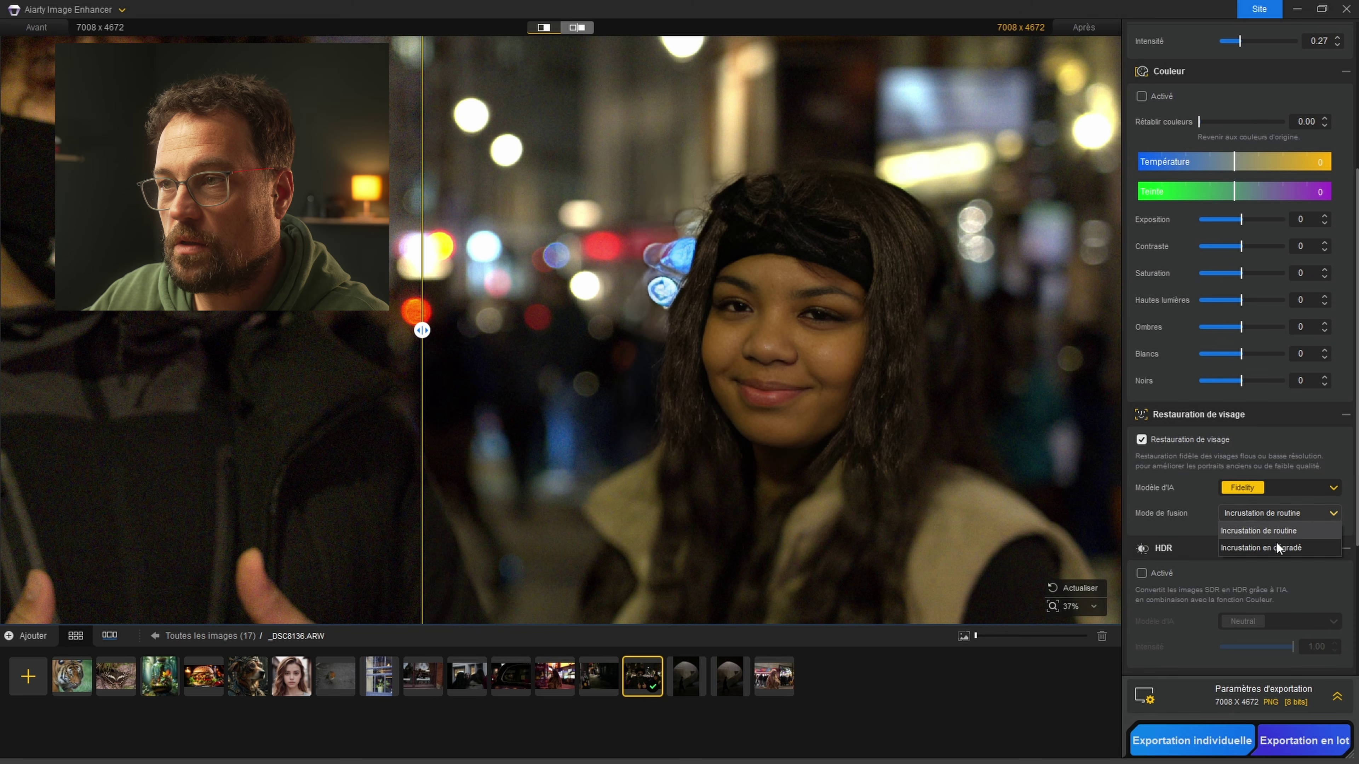
{"action": "left_click", "coordinate": [1276, 542]}
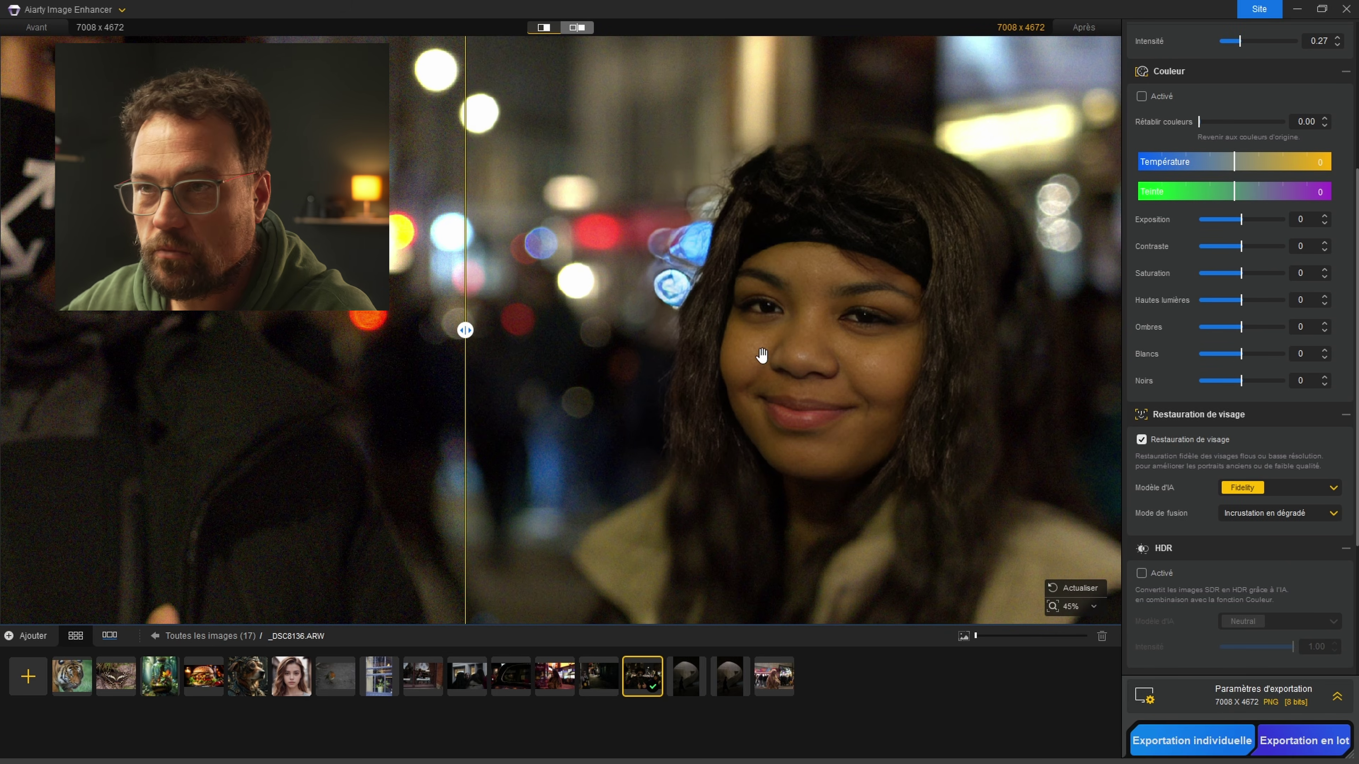
{"action": "left_click_drag", "start_coordinate": [465, 332], "coordinate": [629, 355]}
{"action": "left_click_drag", "start_coordinate": [890, 365], "coordinate": [842, 355]}
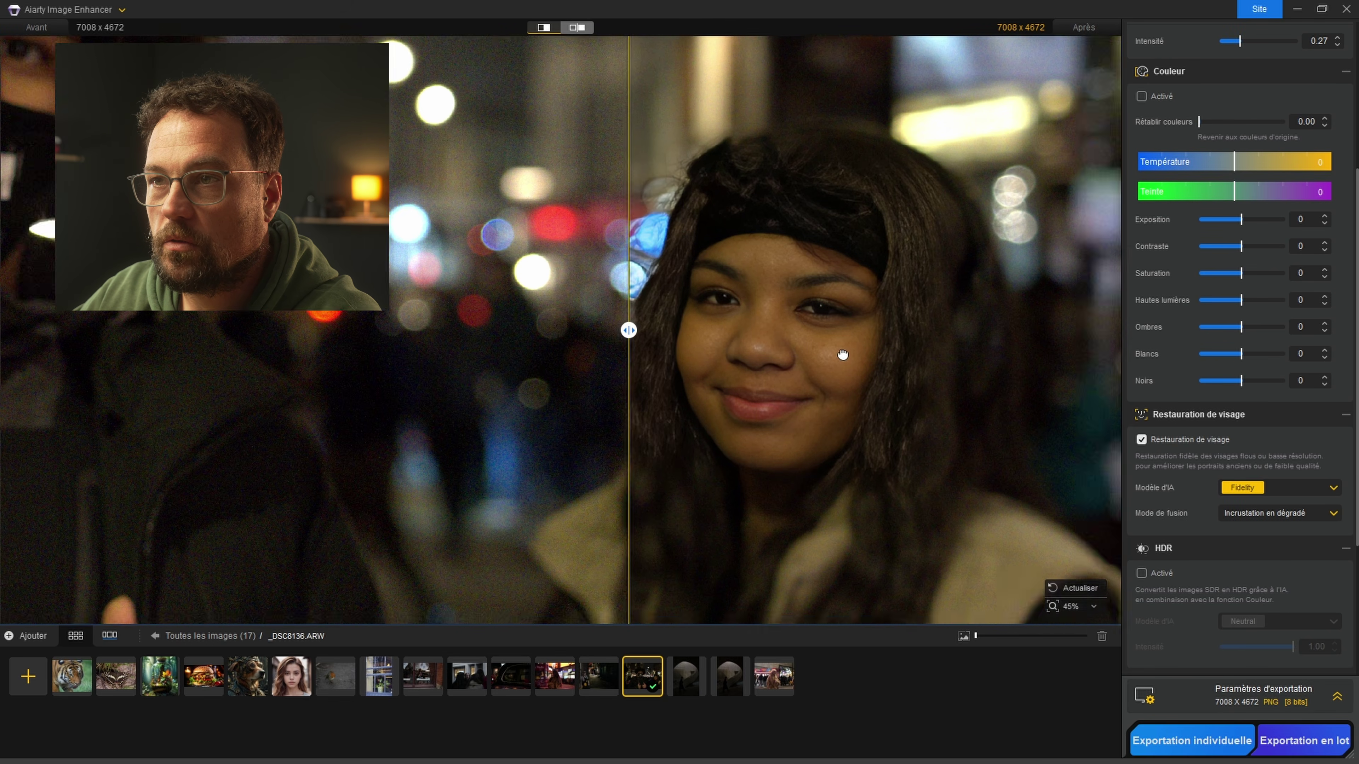
{"action": "left_click_drag", "start_coordinate": [628, 331], "coordinate": [428, 330]}
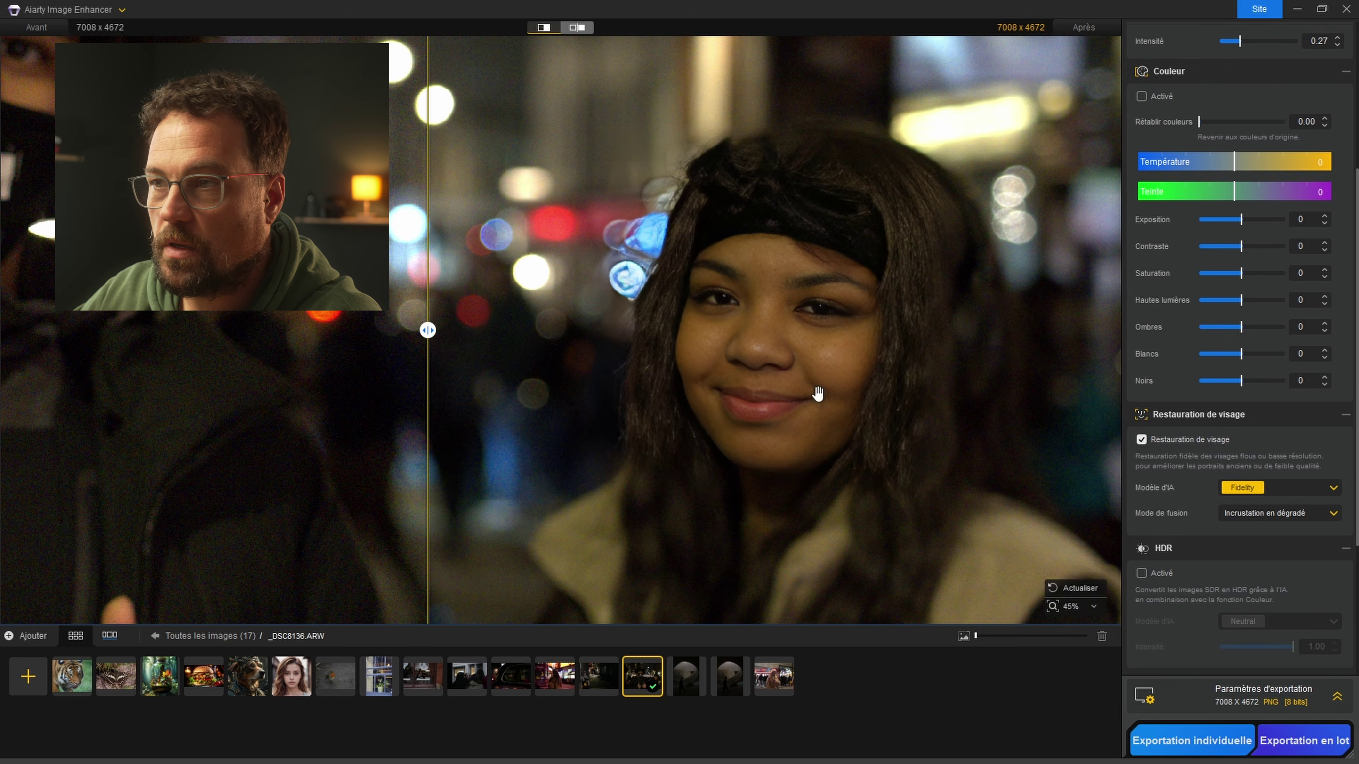
- Set the face restoration model to Rebuild and compare both faces with the original at different magnifications
{"action": "left_click", "coordinate": [1226, 489]}
{"action": "left_click", "coordinate": [1248, 518]}
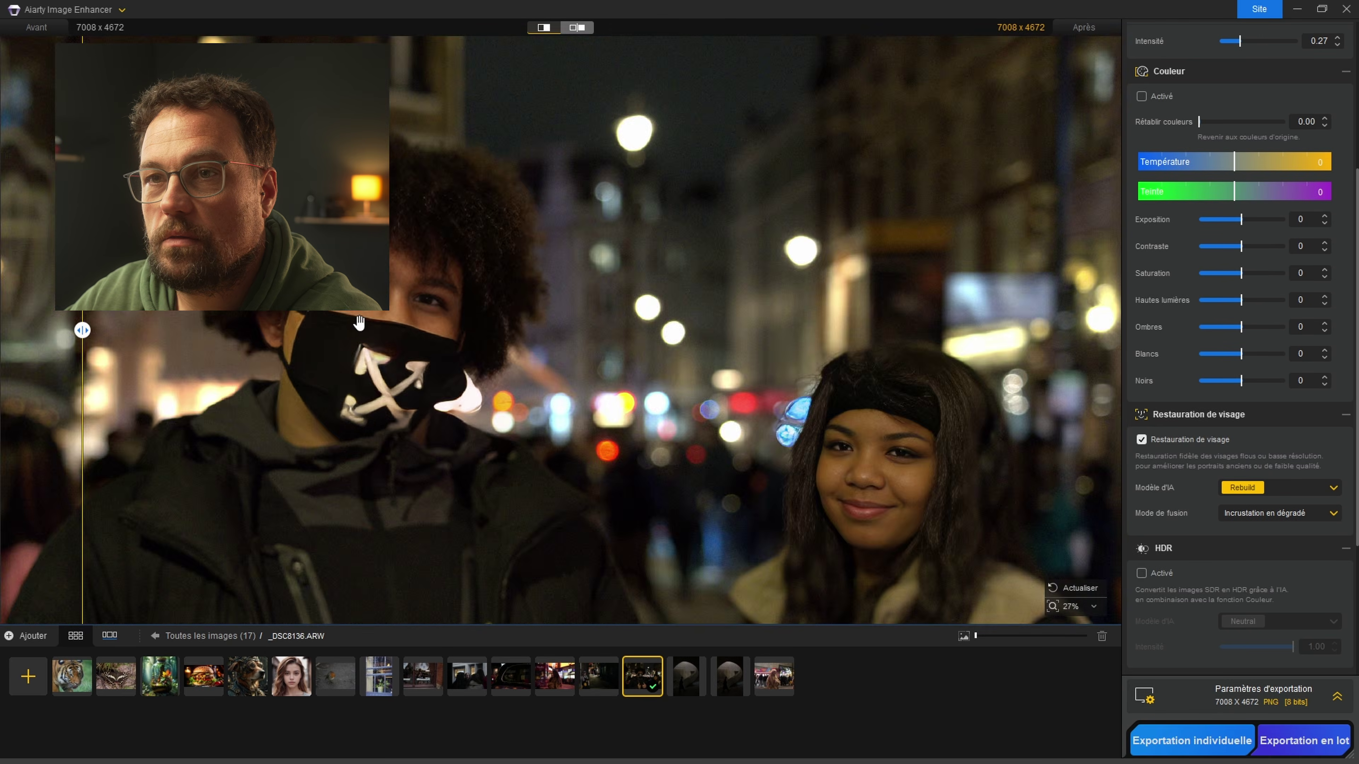
{"action": "scroll", "coordinate": [358, 321], "scroll_direction": "up", "scroll_amount": 3}
{"action": "left_click_drag", "start_coordinate": [83, 331], "coordinate": [575, 330]}
{"action": "scroll", "coordinate": [446, 301], "scroll_direction": "down", "scroll_amount": 4}
{"action": "scroll", "coordinate": [749, 332], "scroll_direction": "up", "scroll_amount": 5}
{"action": "scroll", "coordinate": [288, 329], "scroll_direction": "down", "scroll_amount": 2}
{"action": "scroll", "coordinate": [791, 300], "scroll_direction": "down", "scroll_amount": 1}
{"action": "scroll", "coordinate": [791, 300], "scroll_direction": "down", "scroll_amount": 2}
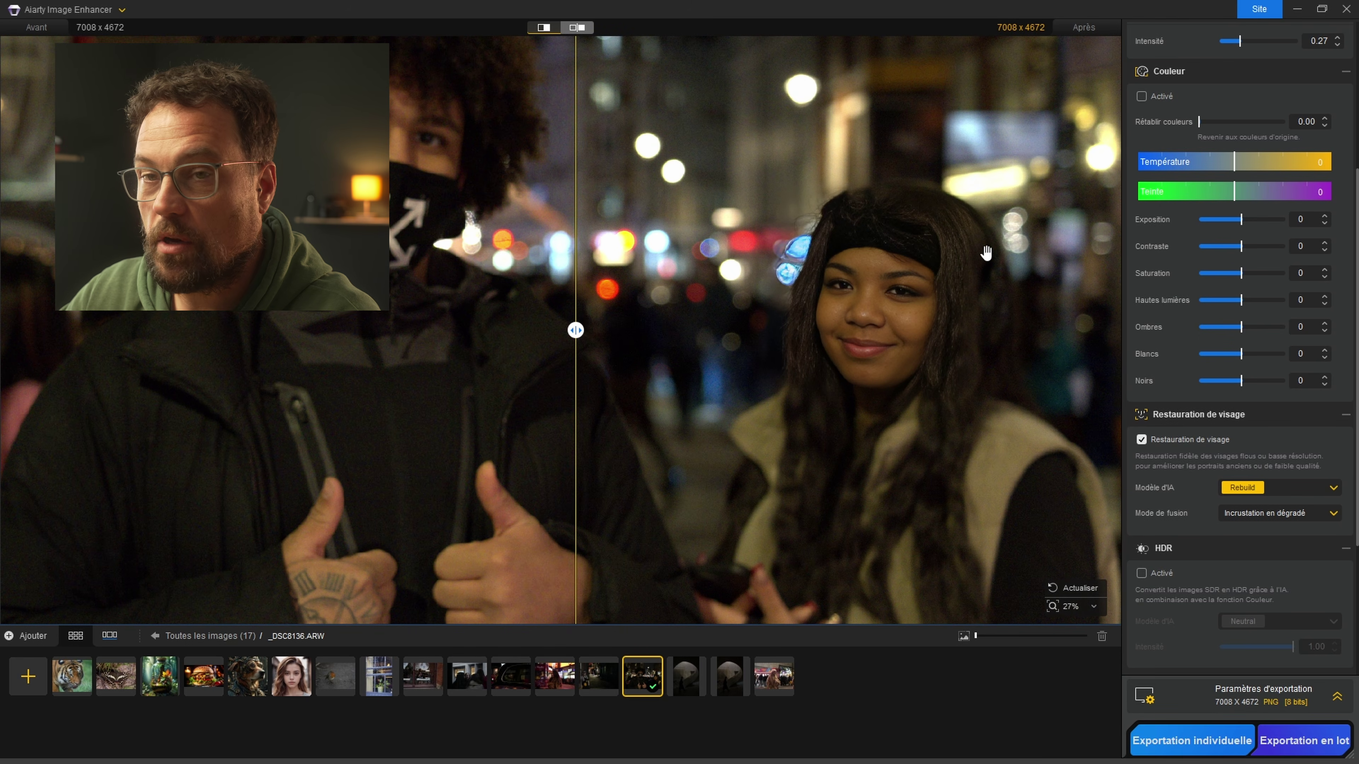
{"action": "left_click_drag", "start_coordinate": [885, 323], "coordinate": [708, 378]}
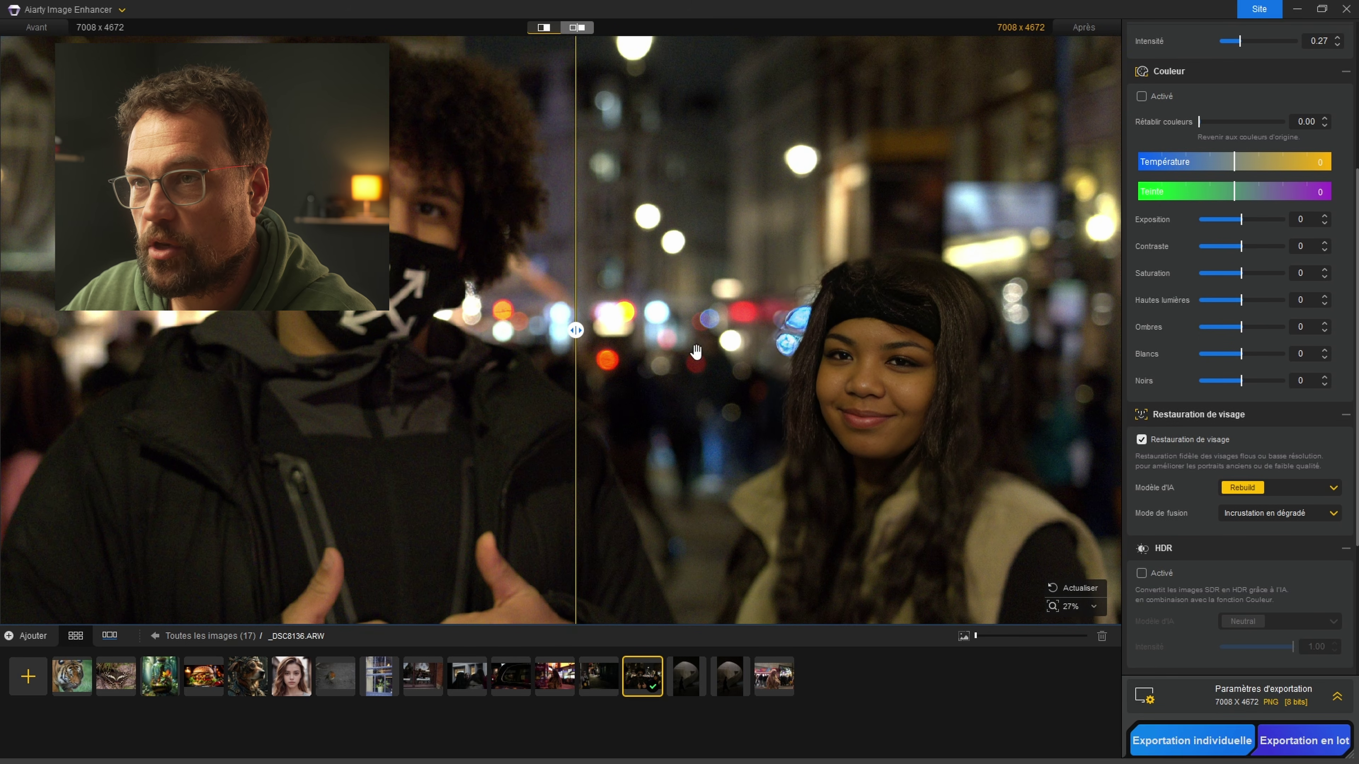
- Compare the woman's restored face under the Rebuild and Fidelity models, finishing with face restoration set to Fidelity
{"action": "left_click_drag", "start_coordinate": [576, 330], "coordinate": [925, 330]}
{"action": "left_click_drag", "start_coordinate": [855, 381], "coordinate": [728, 390]}
{"action": "scroll", "coordinate": [910, 401], "scroll_direction": "up", "scroll_amount": 1}
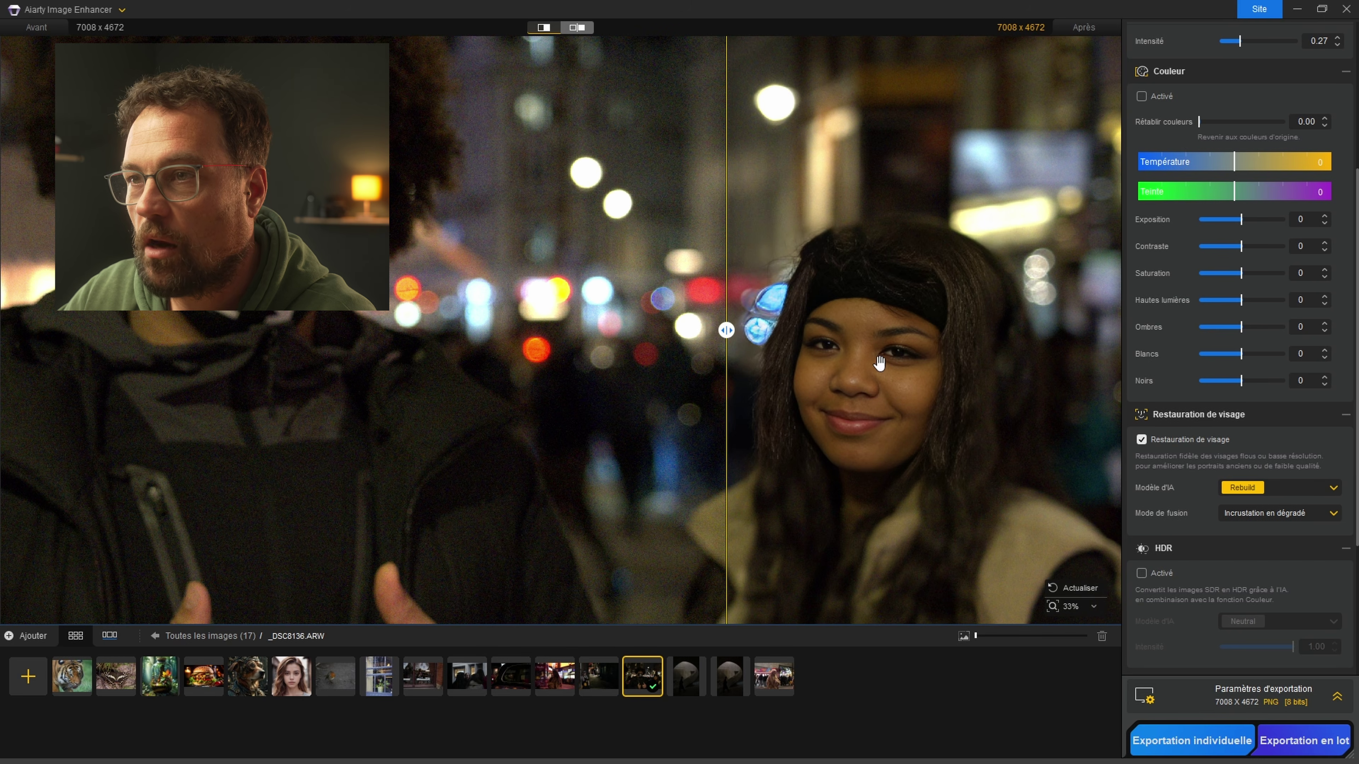
{"action": "left_click", "coordinate": [1256, 490]}
{"action": "left_click", "coordinate": [1255, 503]}
{"action": "left_click", "coordinate": [1250, 488]}
{"action": "left_click", "coordinate": [1245, 515]}
{"action": "left_click", "coordinate": [1243, 491]}
{"action": "left_click", "coordinate": [1246, 504]}
- Compare Rebuild with Fidelity on the masked man's eyes and mask, leaving Fidelity selected
{"action": "left_click_drag", "start_coordinate": [726, 330], "coordinate": [130, 332]}
{"action": "left_click_drag", "start_coordinate": [340, 229], "coordinate": [673, 419]}
{"action": "scroll", "coordinate": [601, 354], "scroll_direction": "up", "scroll_amount": 2}
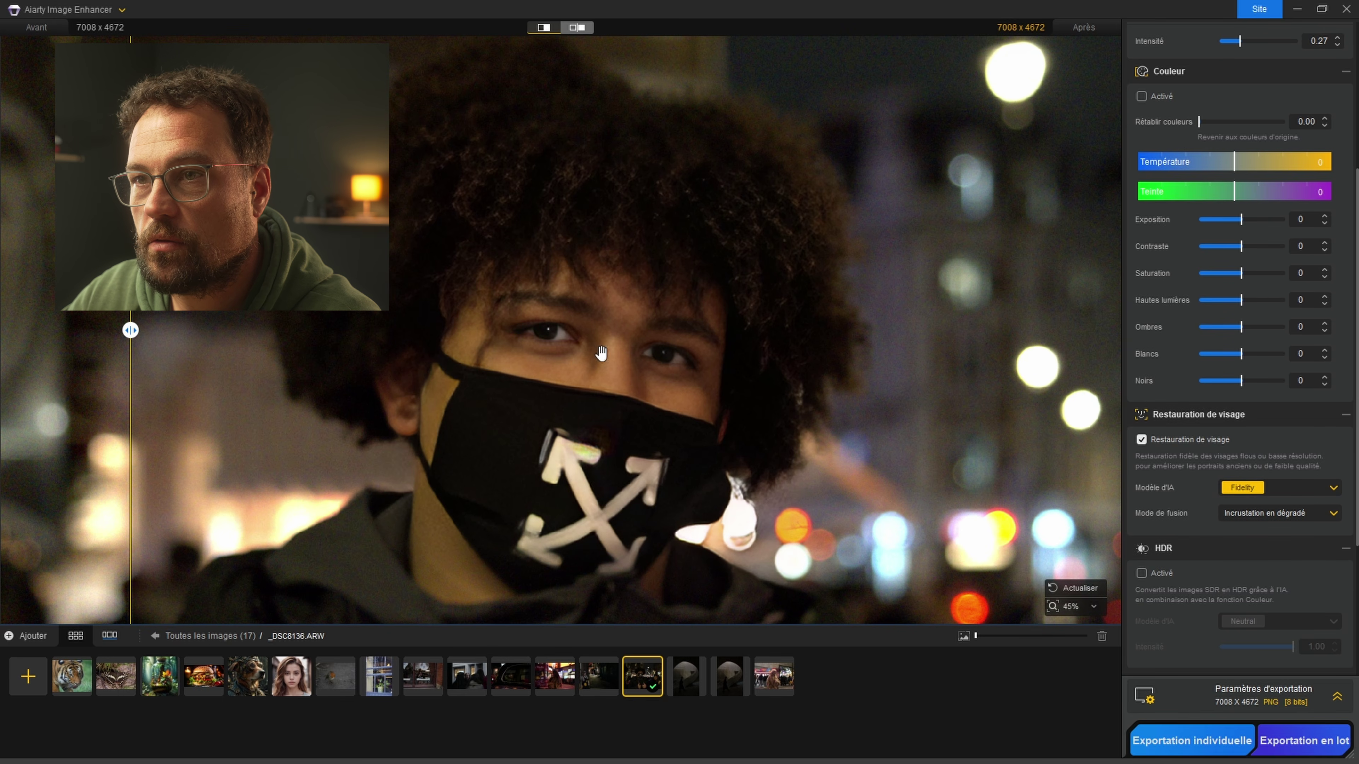
{"action": "left_click", "coordinate": [1236, 488]}
{"action": "left_click", "coordinate": [1251, 520]}
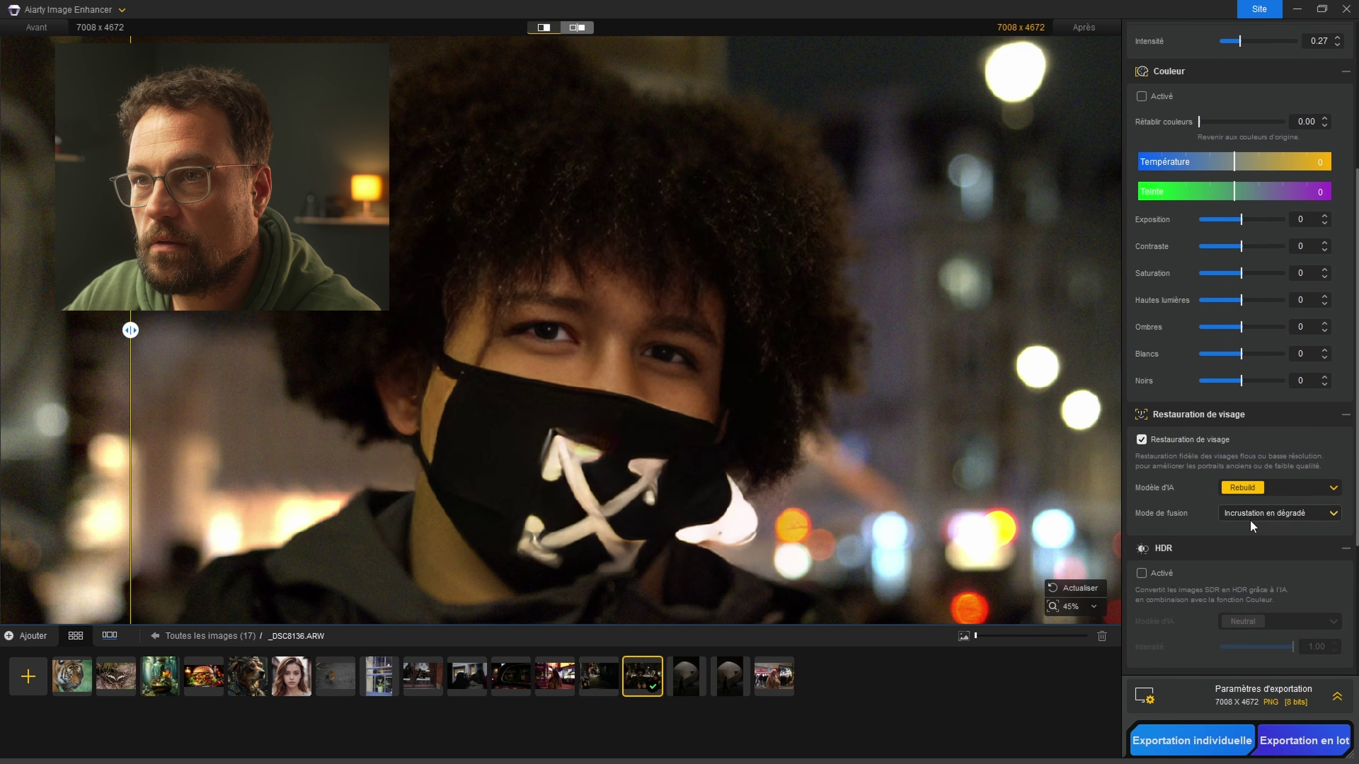
{"action": "left_click", "coordinate": [1236, 489]}
{"action": "left_click", "coordinate": [1238, 503]}
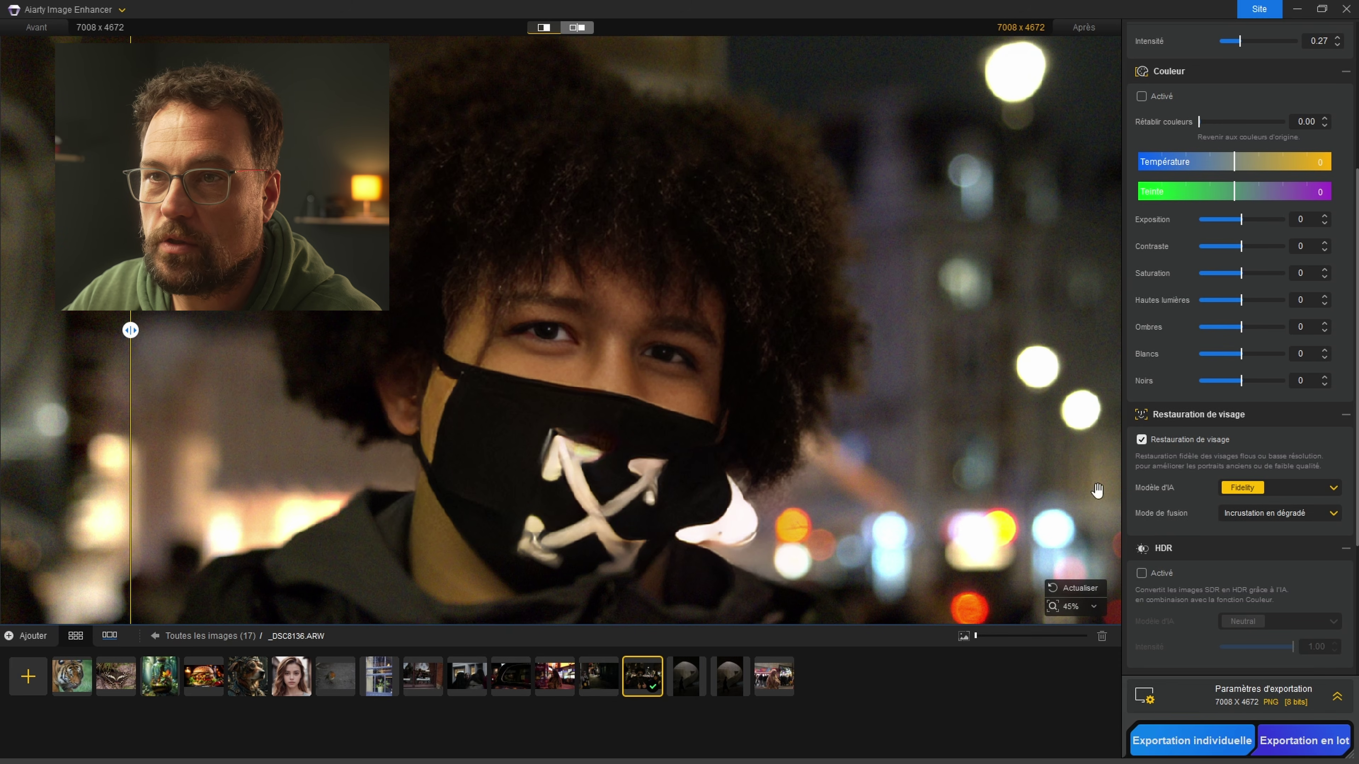
{"action": "left_click_drag", "start_coordinate": [130, 331], "coordinate": [325, 329]}
{"action": "scroll", "coordinate": [748, 566], "scroll_direction": "down", "scroll_amount": 5}
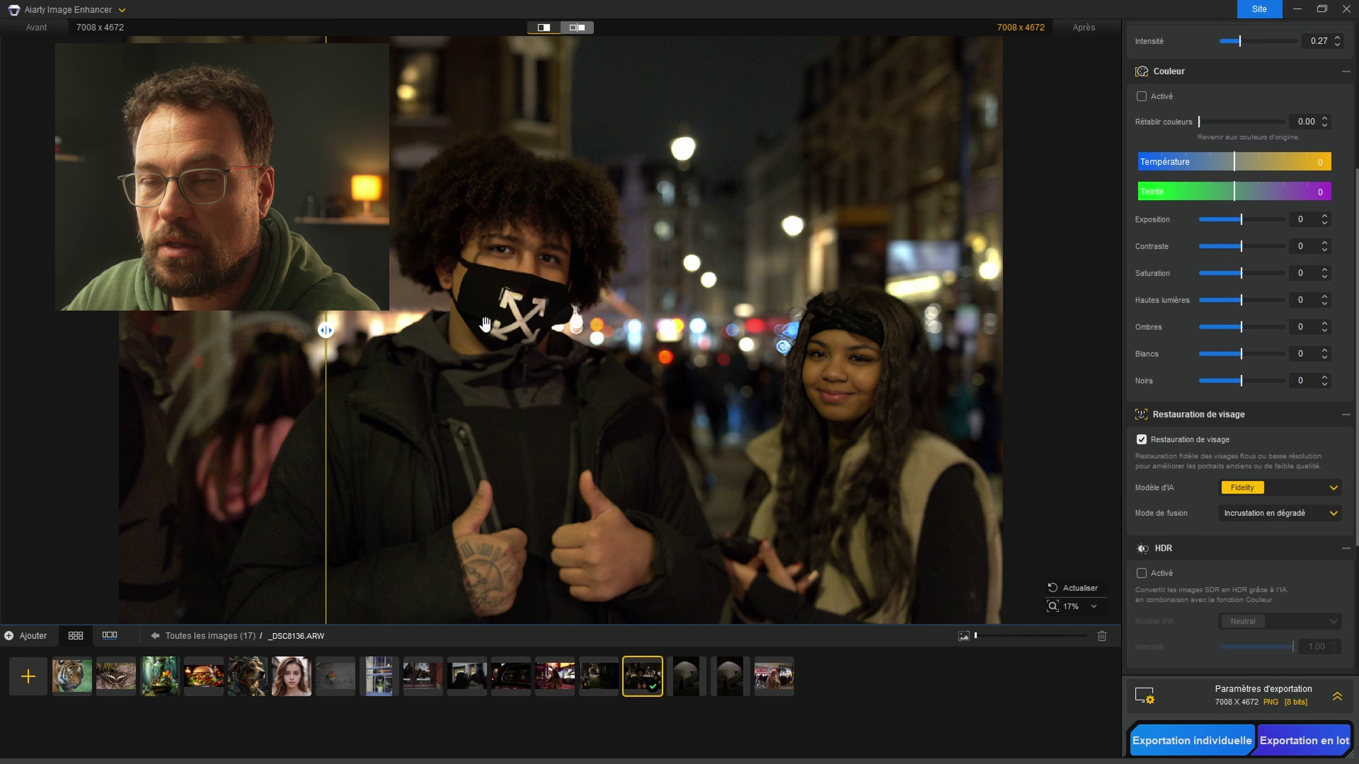
- Open _DSC7497.ARW and examine the face of the woman with the pink phone at different magnifications
{"action": "left_click", "coordinate": [432, 683]}
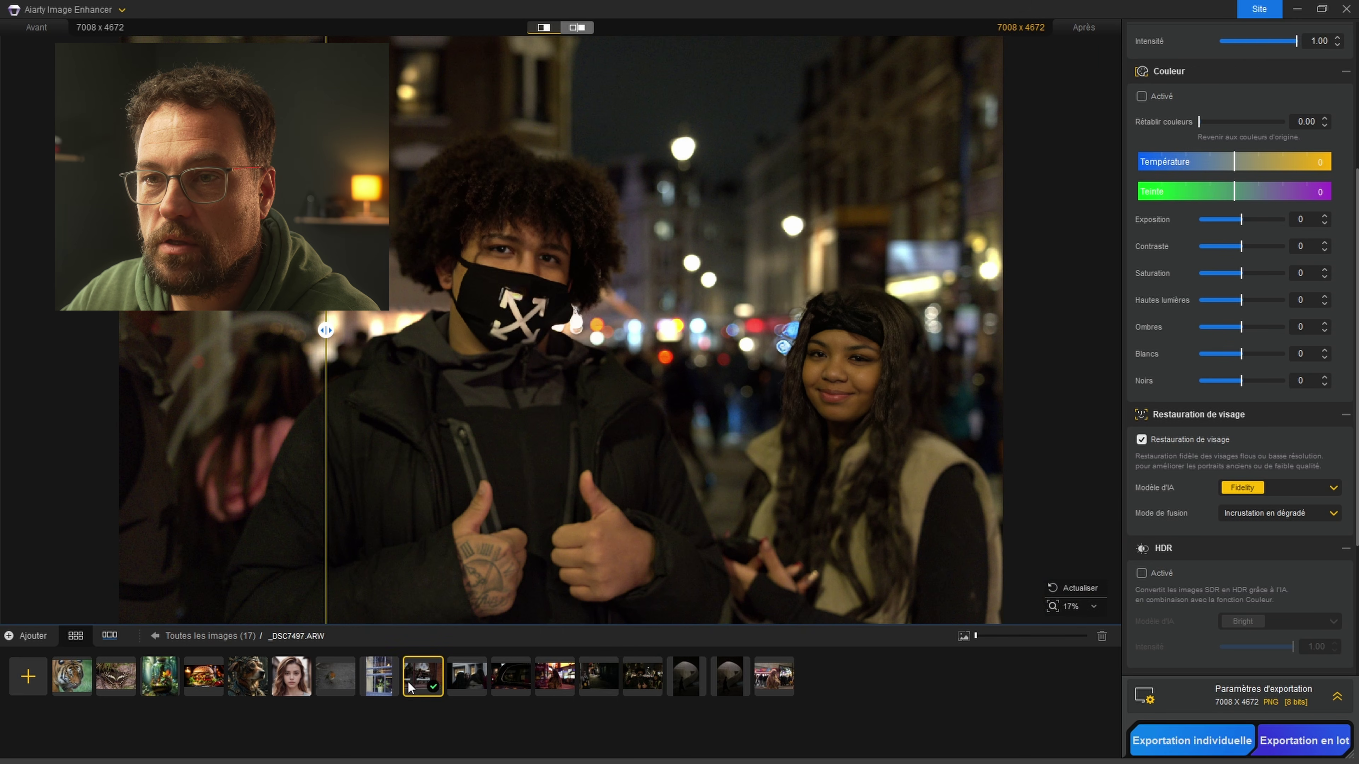
{"action": "left_click_drag", "start_coordinate": [416, 213], "coordinate": [637, 480]}
{"action": "left_click_drag", "start_coordinate": [326, 330], "coordinate": [230, 330]}
{"action": "scroll", "coordinate": [627, 242], "scroll_direction": "up", "scroll_amount": 3}
{"action": "scroll", "coordinate": [484, 385], "scroll_direction": "down", "scroll_amount": 3}
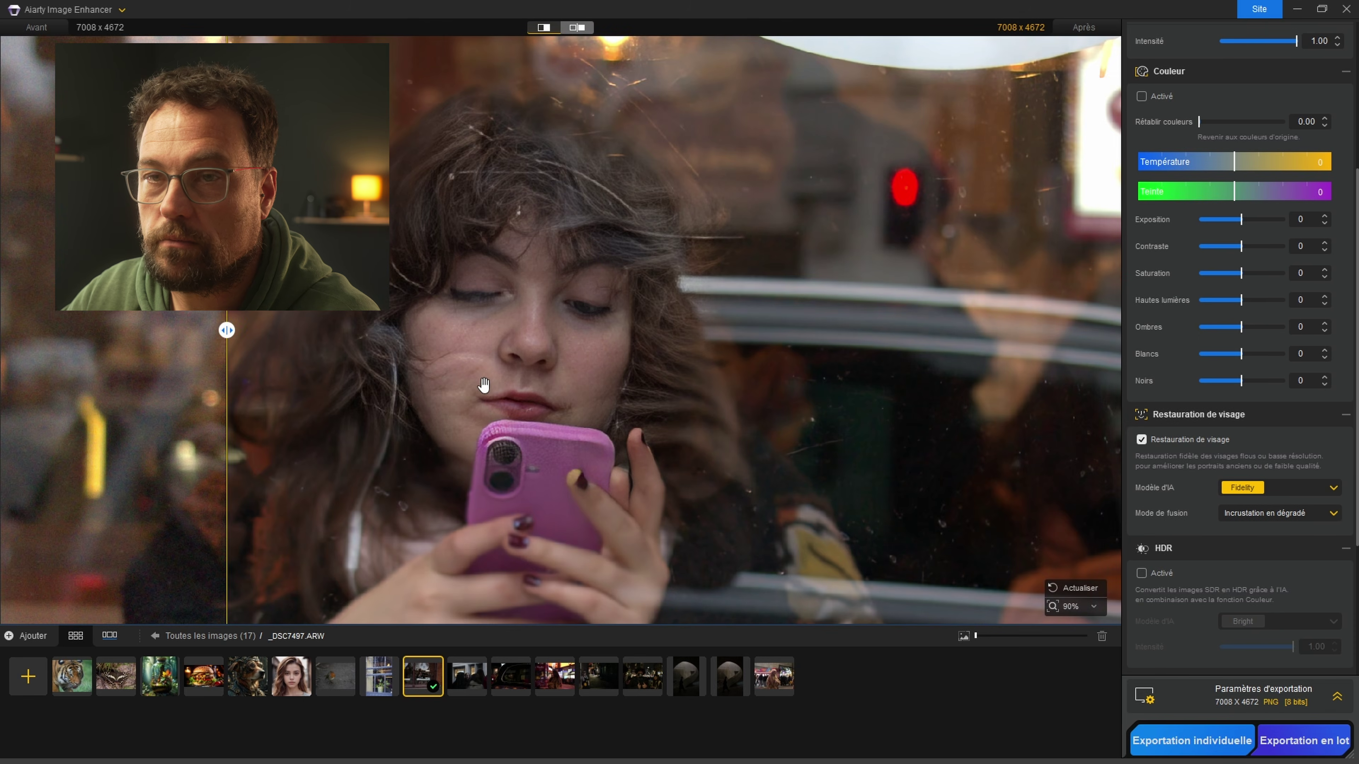
{"action": "scroll", "coordinate": [501, 325], "scroll_direction": "down", "scroll_amount": 5}
{"action": "scroll", "coordinate": [590, 394], "scroll_direction": "down", "scroll_amount": 2}
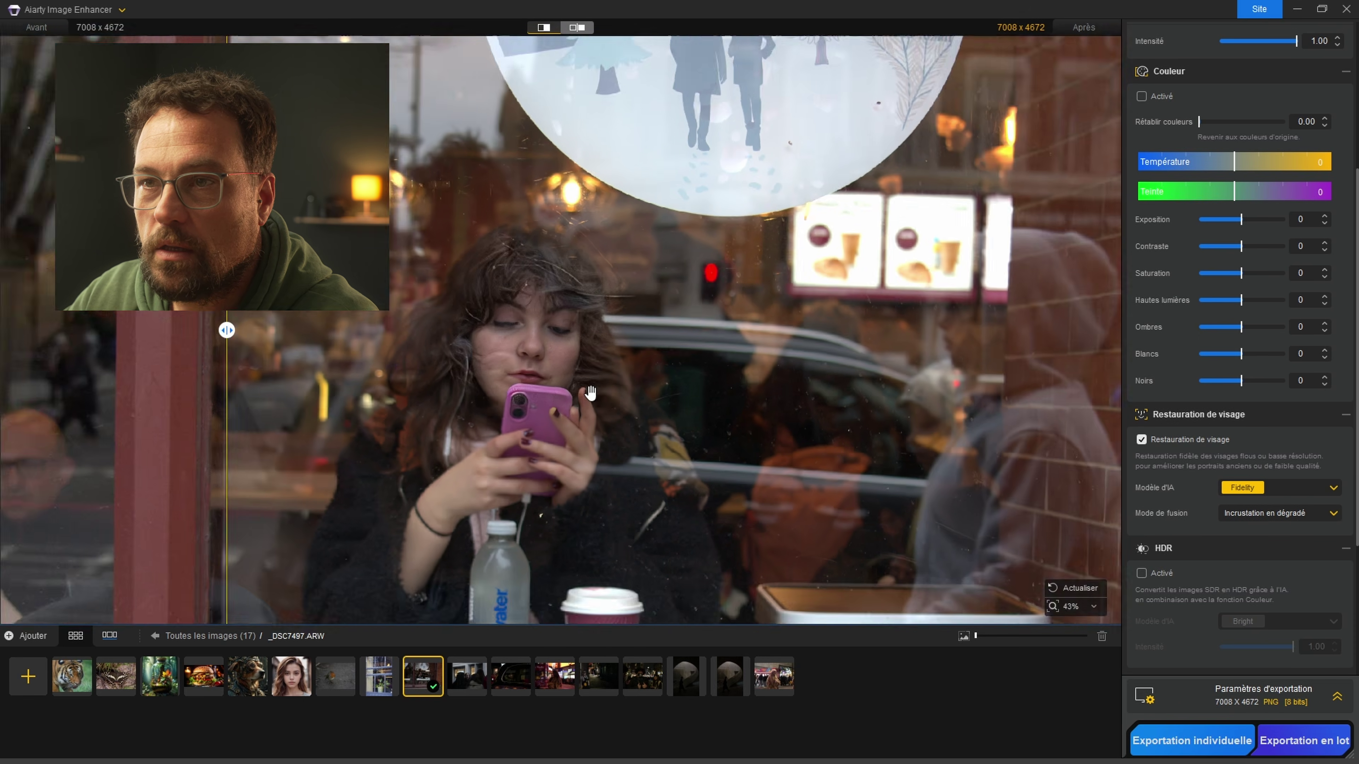
- Compare the woman's enhanced face, hair and hands behind the window with the original photo
{"action": "scroll", "coordinate": [554, 416], "scroll_direction": "up", "scroll_amount": 7}
{"action": "scroll", "coordinate": [554, 416], "scroll_direction": "up", "scroll_amount": 3}
{"action": "left_click_drag", "start_coordinate": [223, 330], "coordinate": [194, 330]}
{"action": "scroll", "coordinate": [594, 383], "scroll_direction": "down", "scroll_amount": 3}
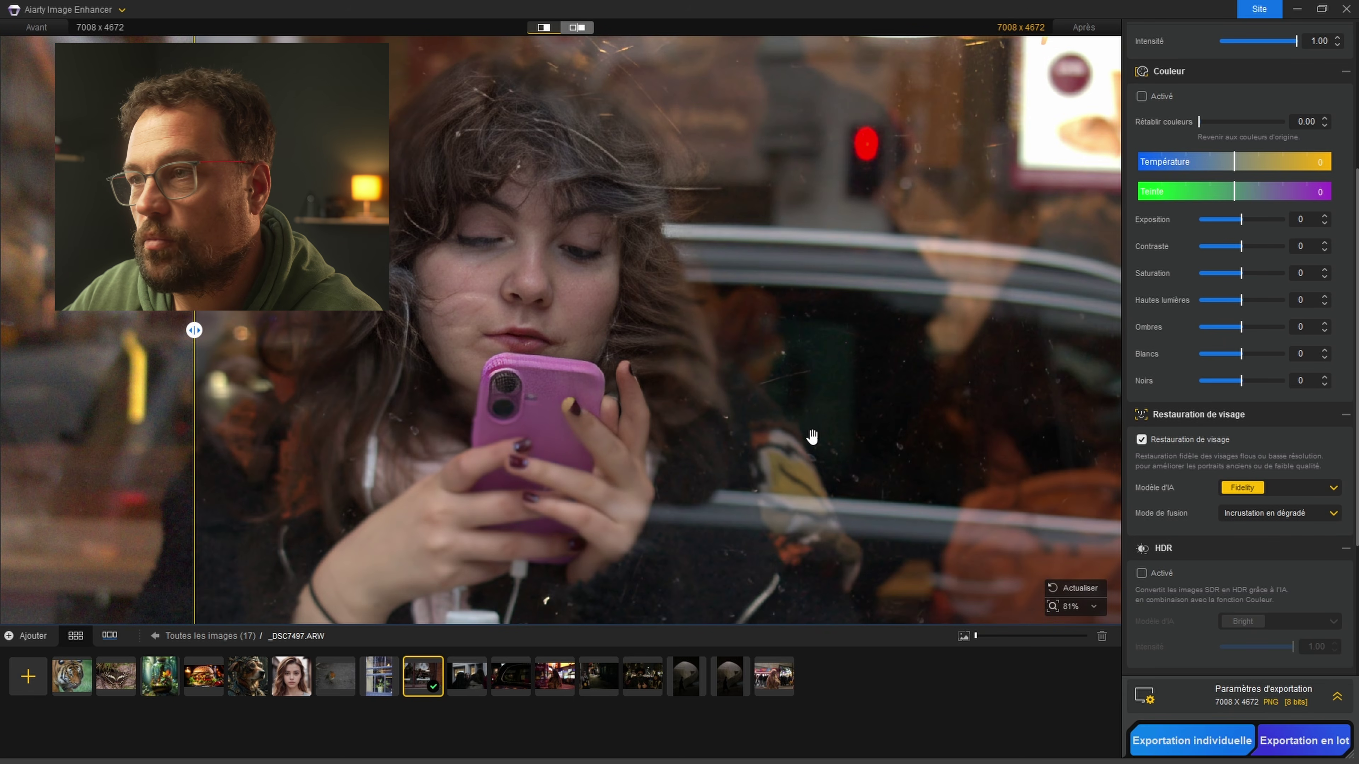
{"action": "left_click_drag", "start_coordinate": [195, 330], "coordinate": [244, 331]}
{"action": "scroll", "coordinate": [549, 335], "scroll_direction": "down", "scroll_amount": 2}
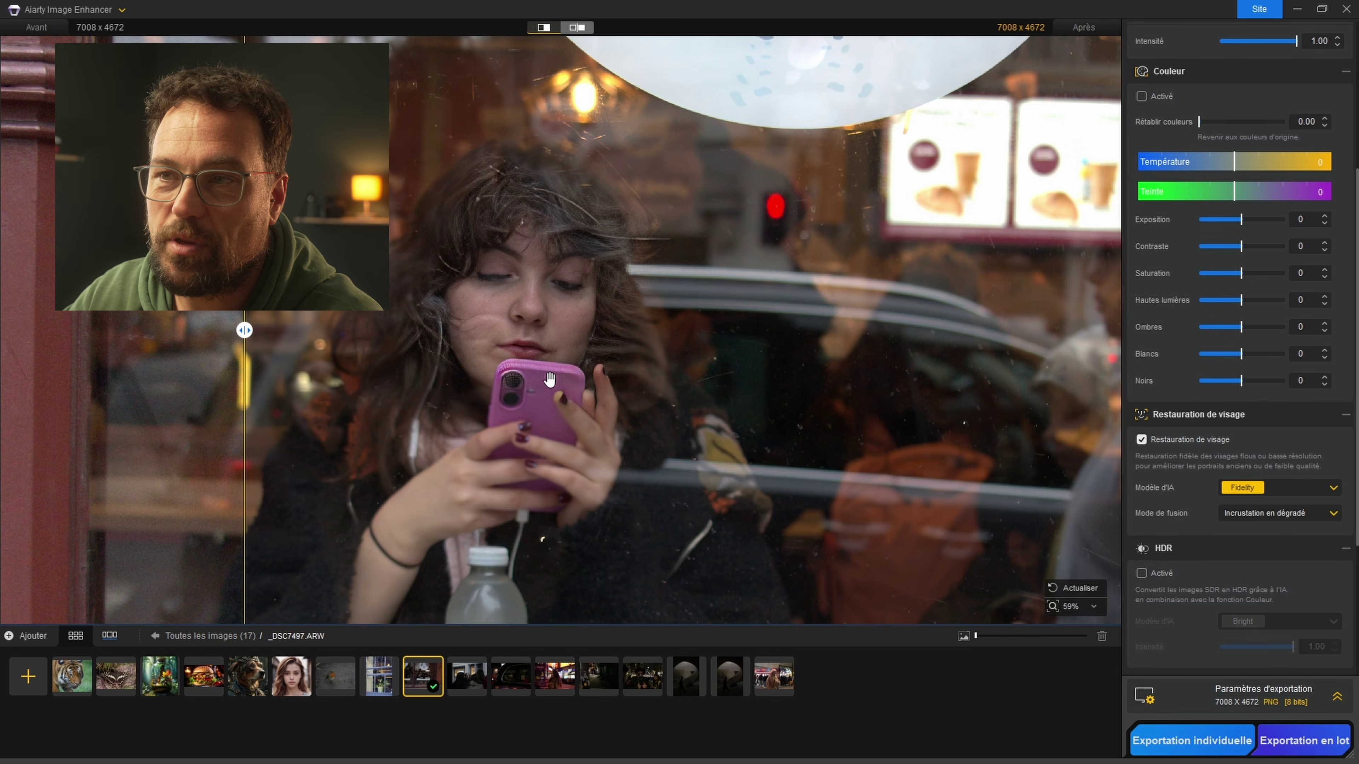
{"action": "left_click_drag", "start_coordinate": [246, 330], "coordinate": [325, 352]}
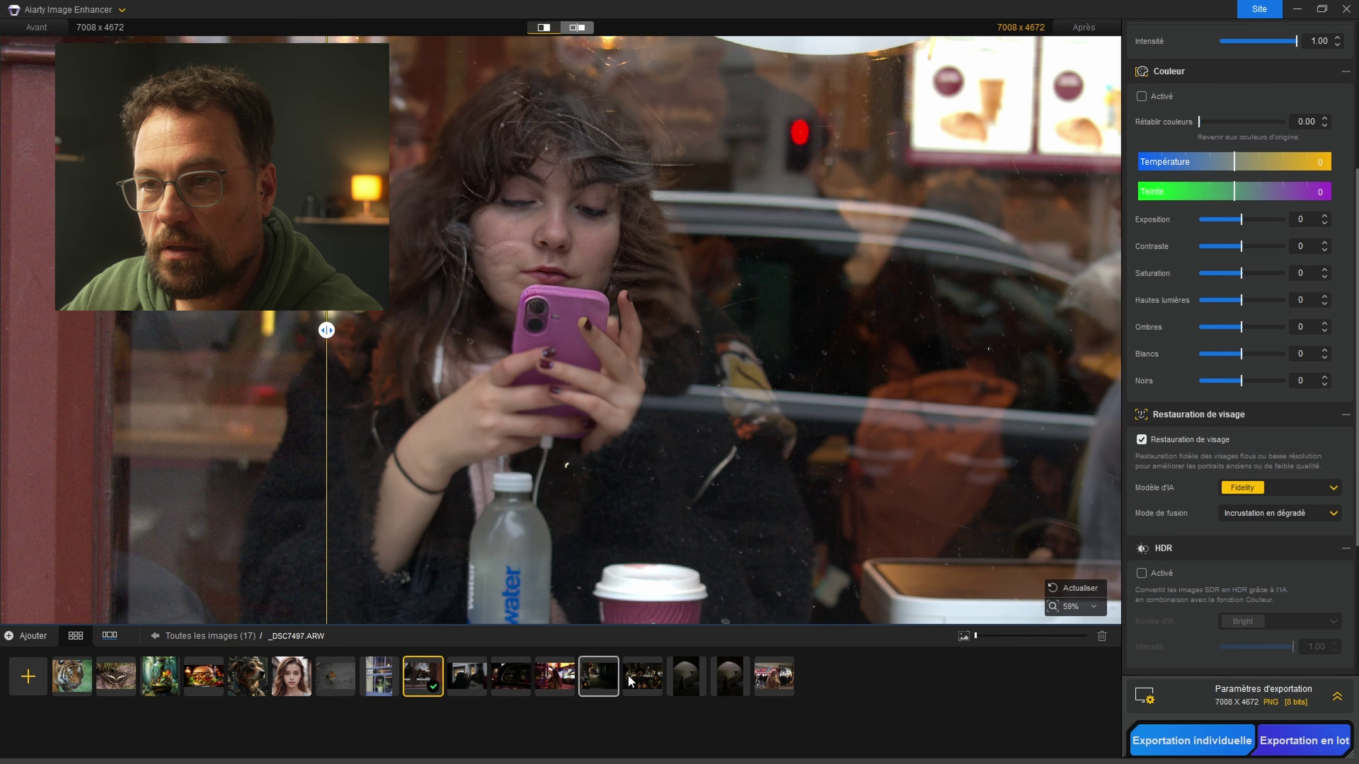
- Return to _DSC8136.ARW and compare the masked man with the original
{"action": "left_click", "coordinate": [637, 680]}
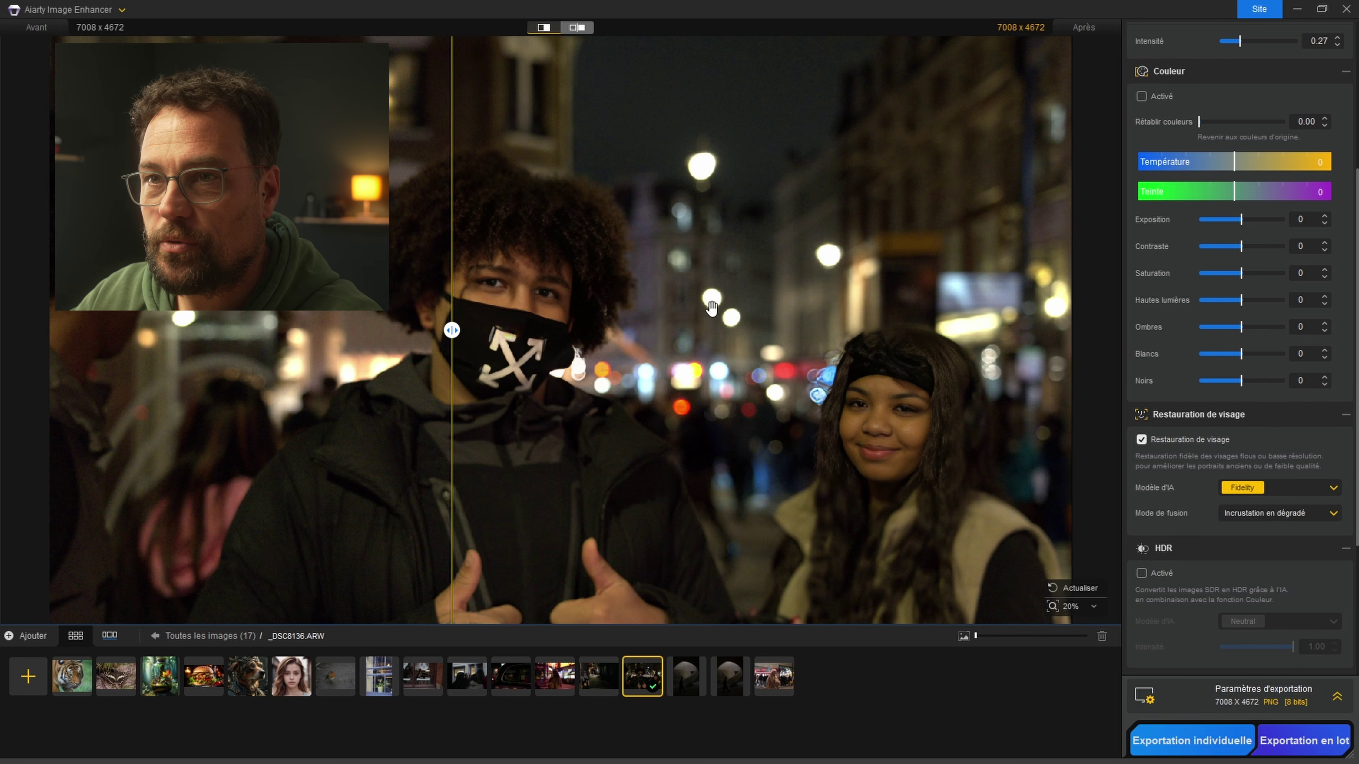
{"action": "left_click_drag", "start_coordinate": [446, 344], "coordinate": [196, 343]}
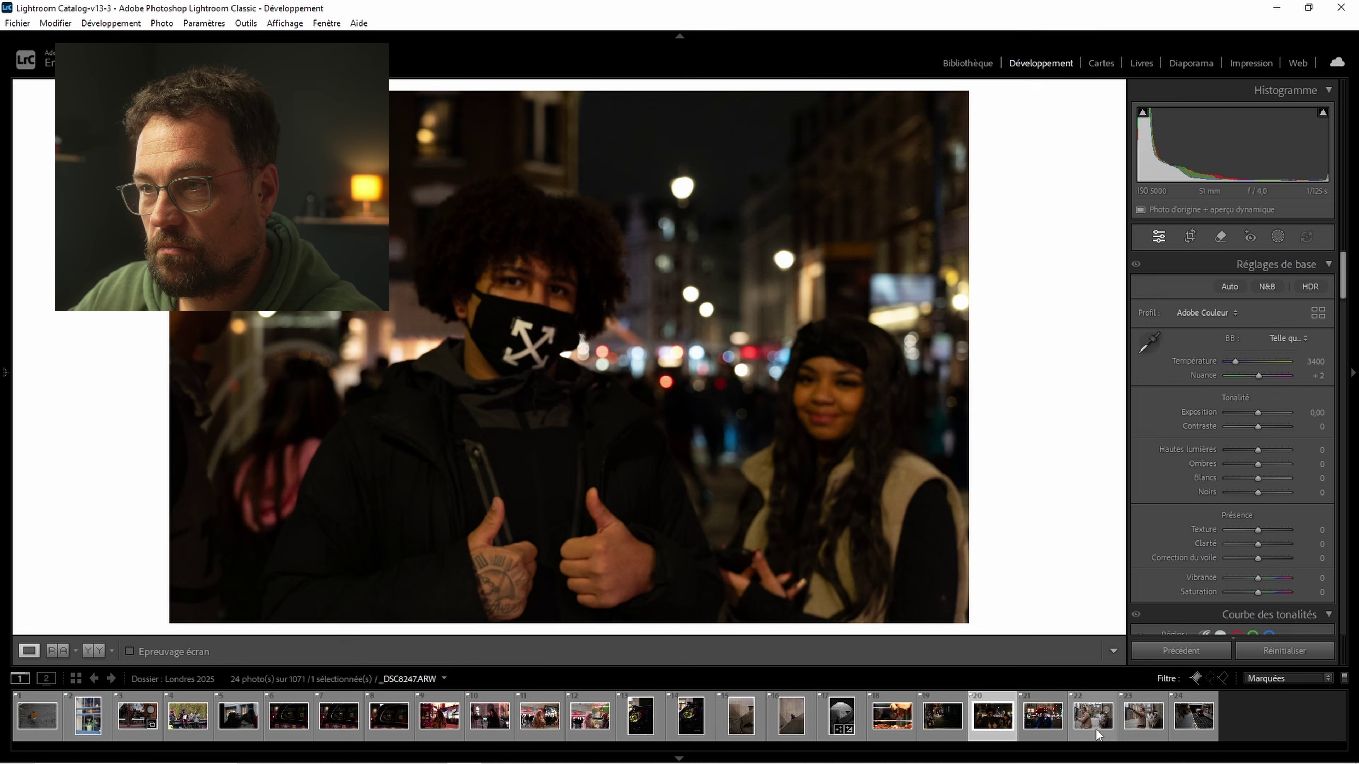
- Select the street photo _DSC8248.ARW in Lightroom Classic and add it to Aiarty Image Enhancer
{"action": "left_click", "coordinate": [1139, 728]}
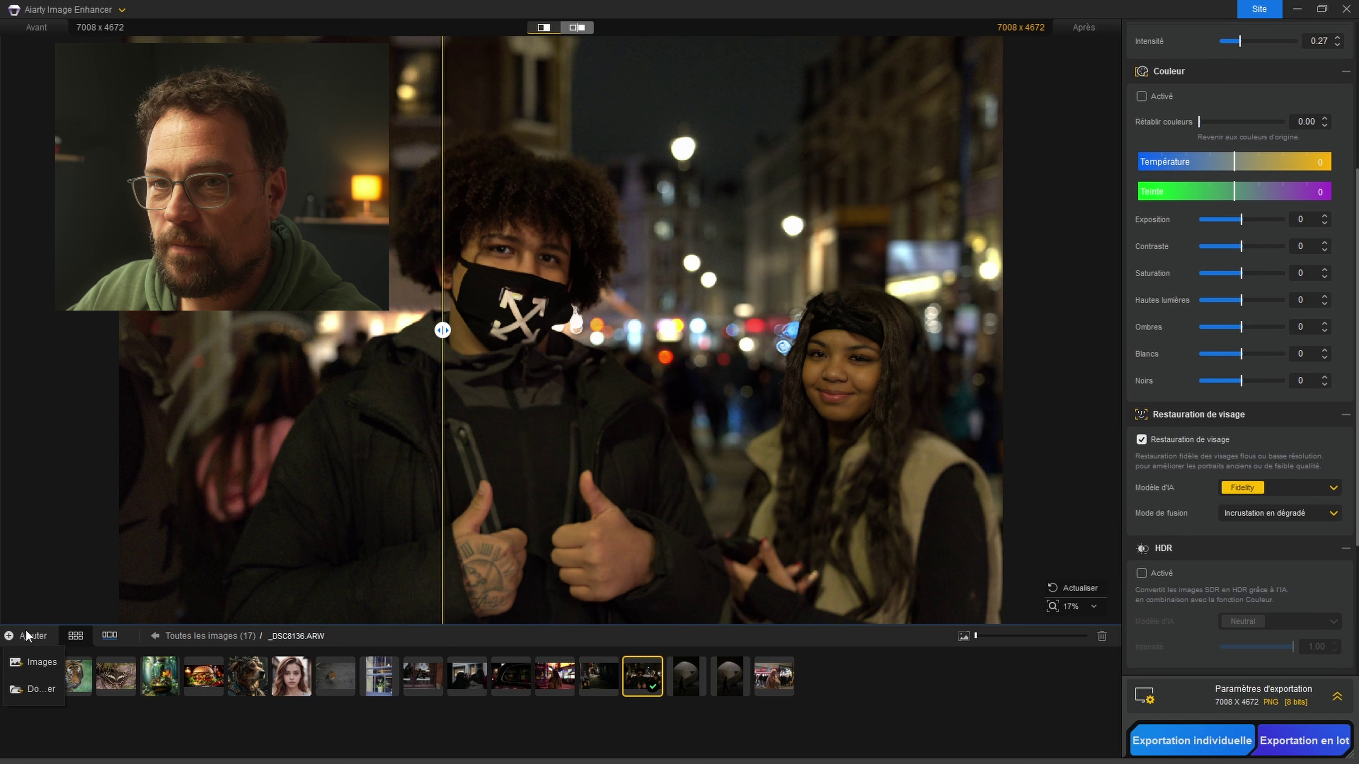
{"action": "left_click_drag", "start_coordinate": [676, 266], "coordinate": [676, 266]}
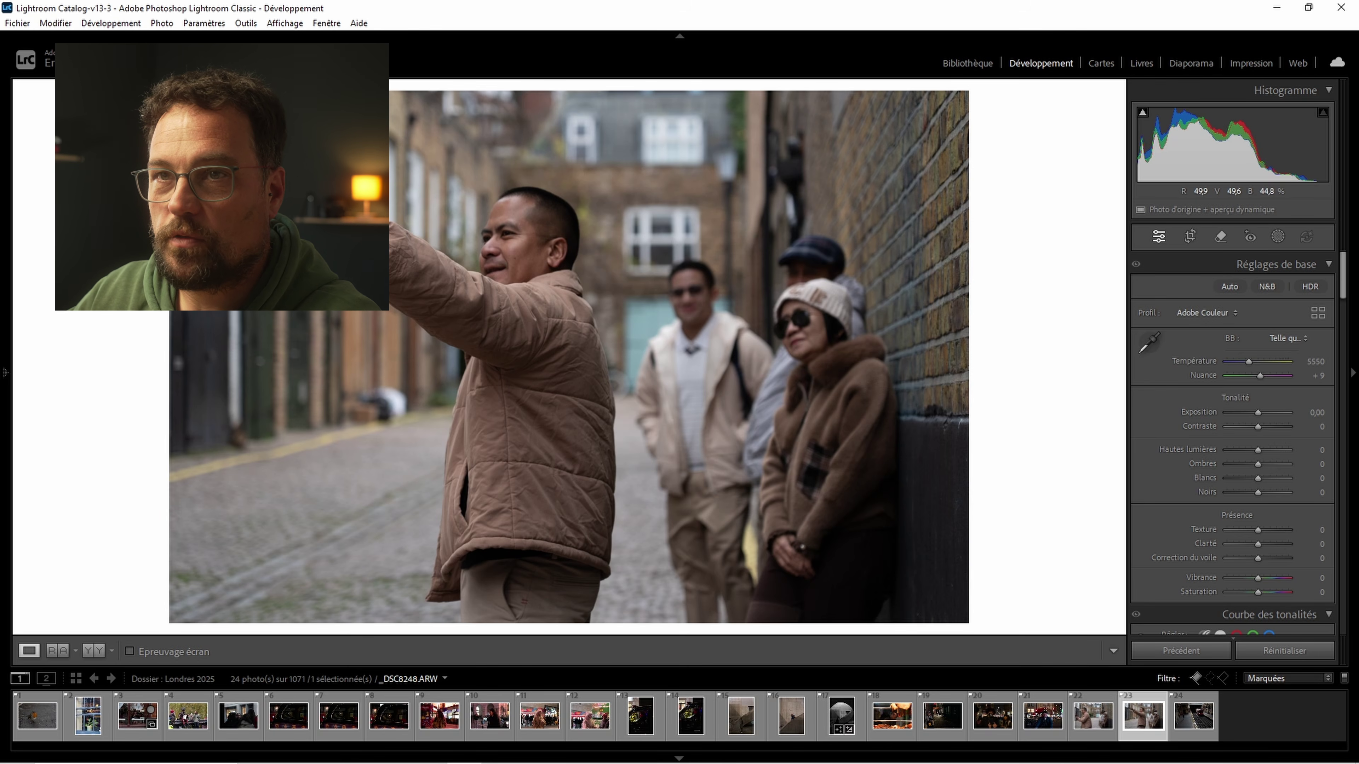
- In Lightroom Classic, examine the sharpness of the foreground man's hand and face and the background people in _DSC8248.ARW
{"action": "left_click", "coordinate": [607, 227]}
{"action": "left_click_drag", "start_coordinate": [607, 228], "coordinate": [521, 328]}
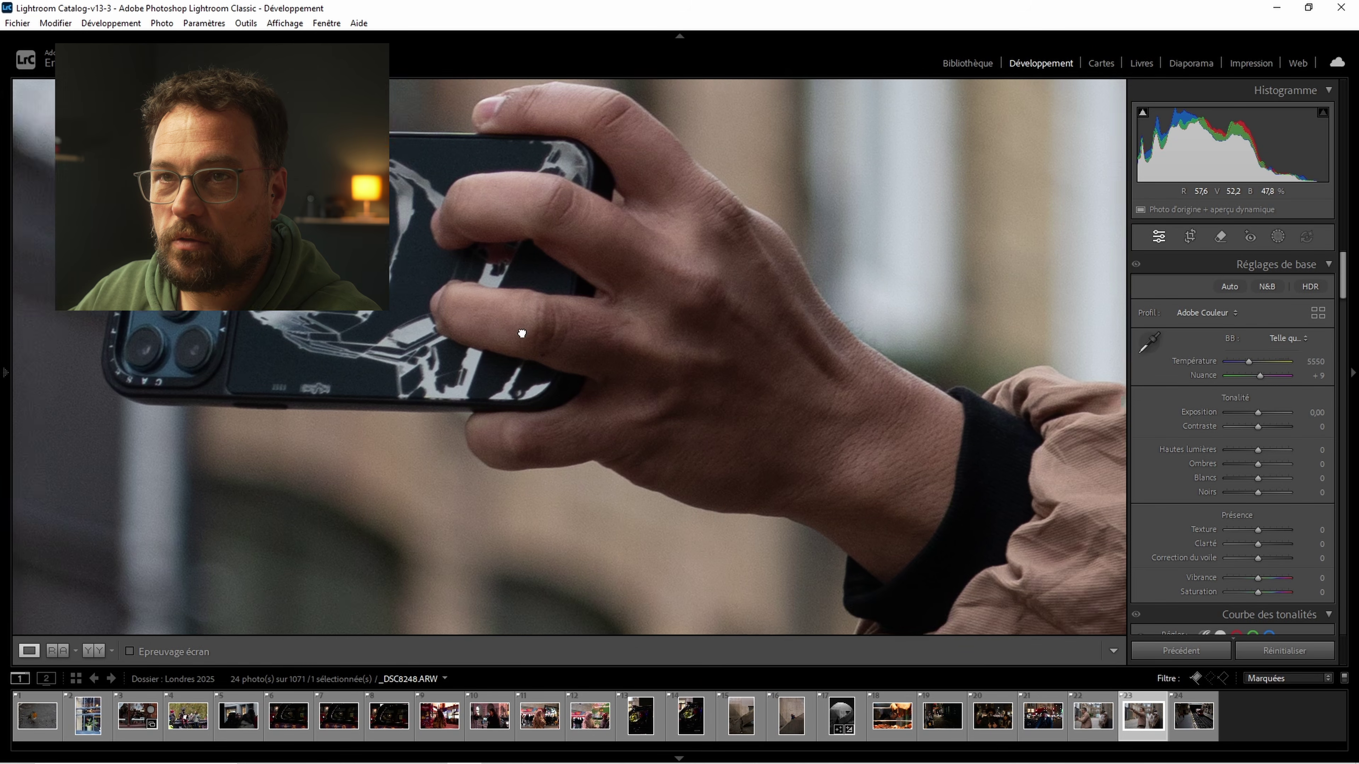
{"action": "left_click", "coordinate": [541, 330]}
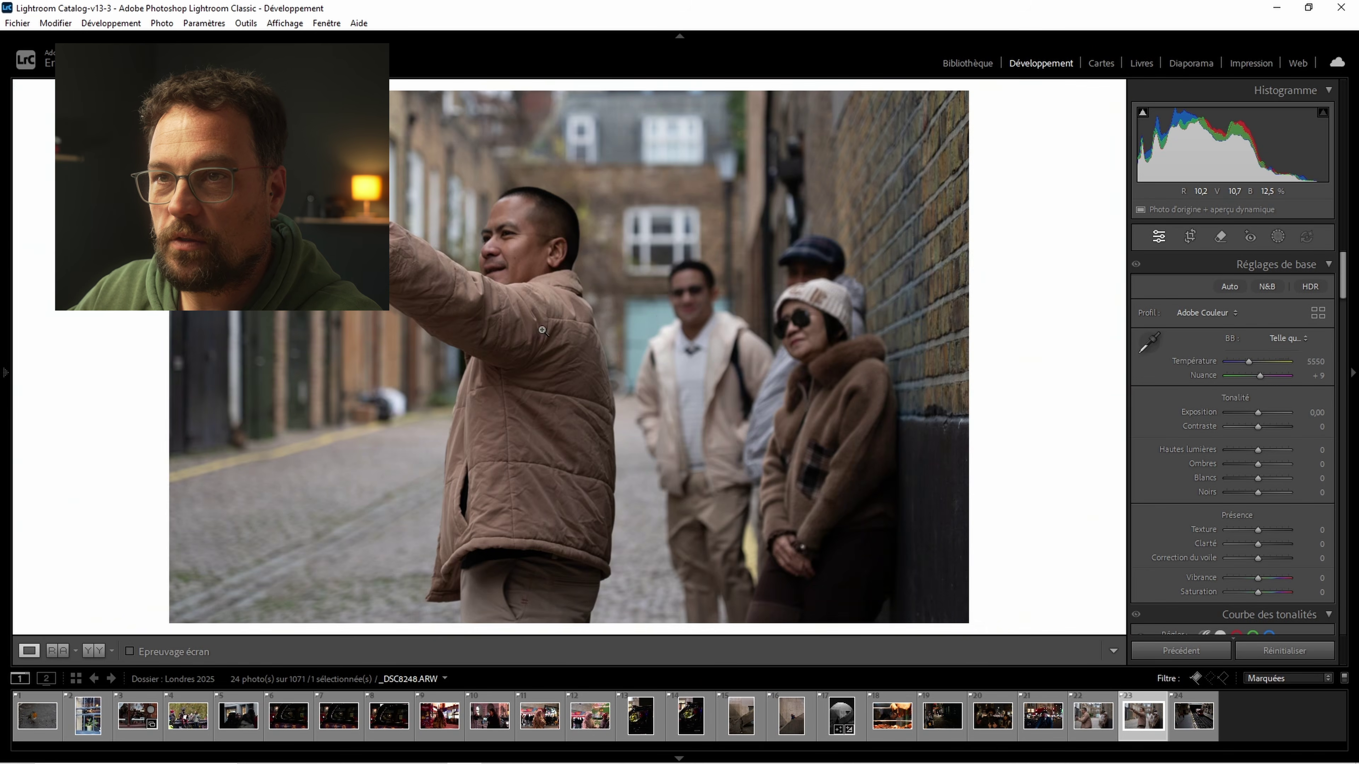
{"action": "left_click", "coordinate": [516, 236]}
{"action": "left_click", "coordinate": [485, 355]}
{"action": "left_click", "coordinate": [795, 316]}
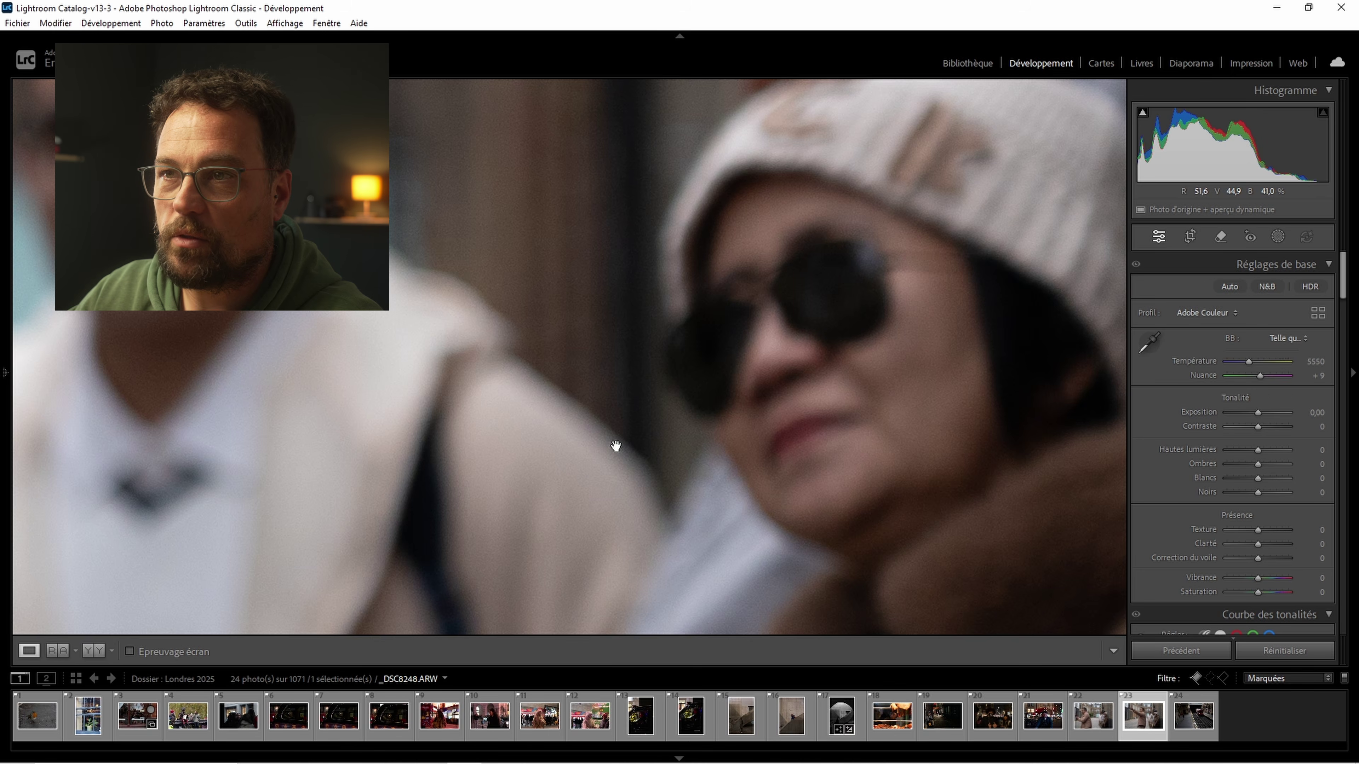
{"action": "left_click", "coordinate": [742, 410]}
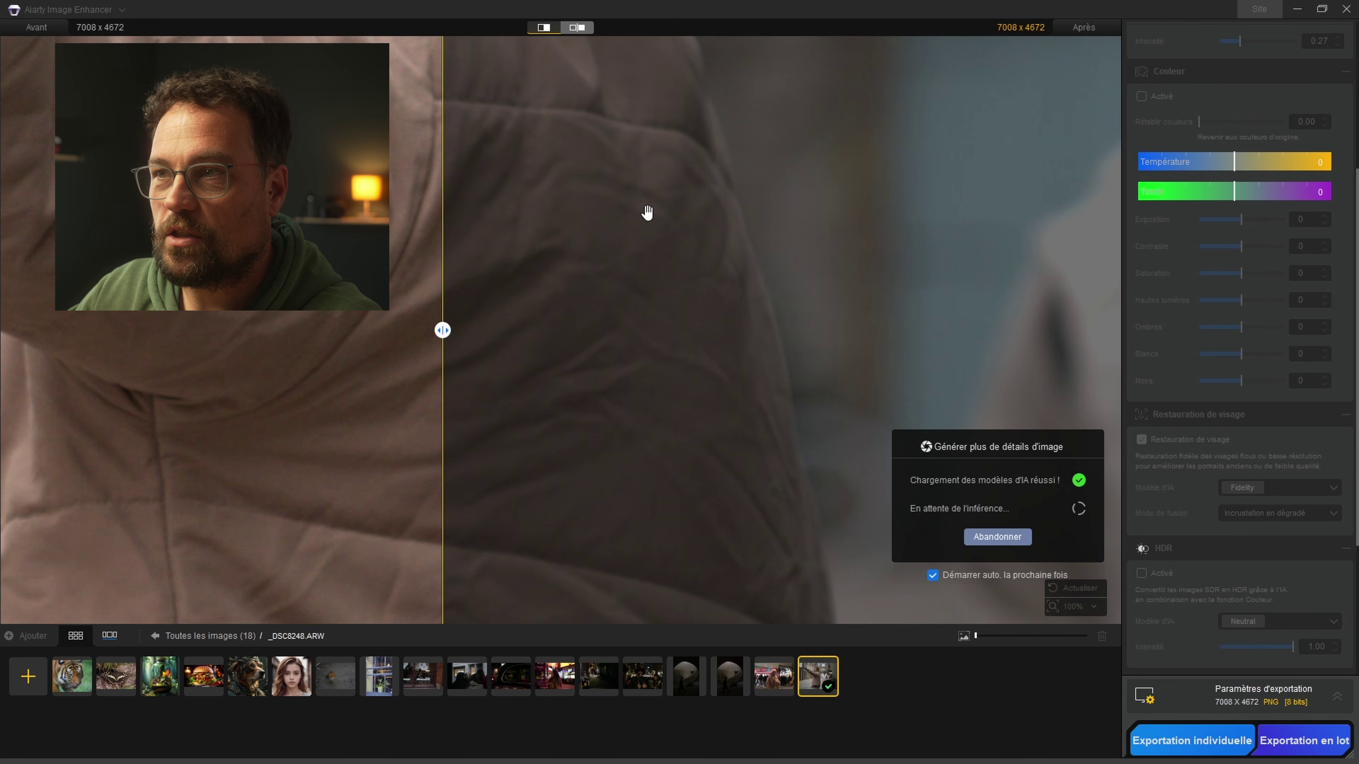
- In Aiarty Image Enhancer, compare the Fidelity-restored faces of the background man and the woman in the beanie with the original
{"action": "scroll", "coordinate": [647, 213], "scroll_direction": "down", "scroll_amount": 2}
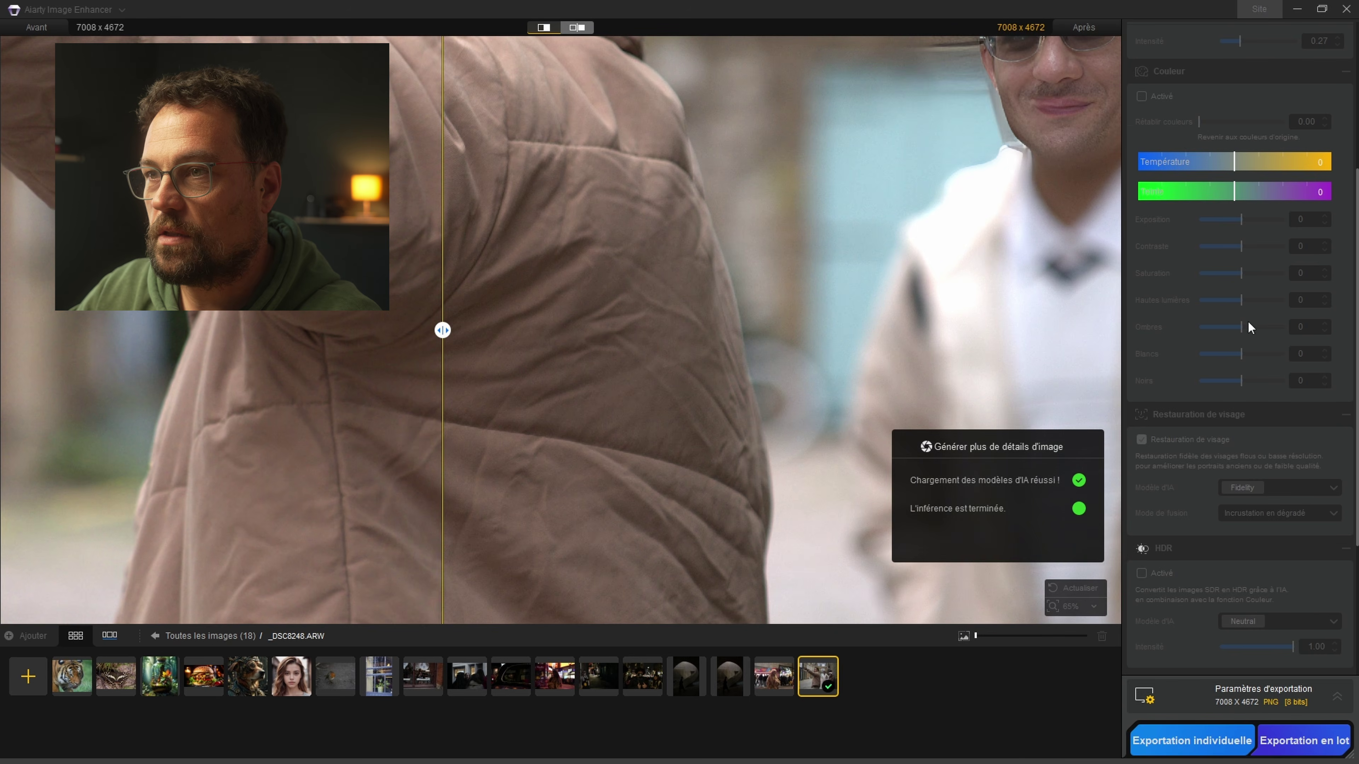
{"action": "scroll", "coordinate": [1240, 283], "scroll_direction": "up", "scroll_amount": 5}
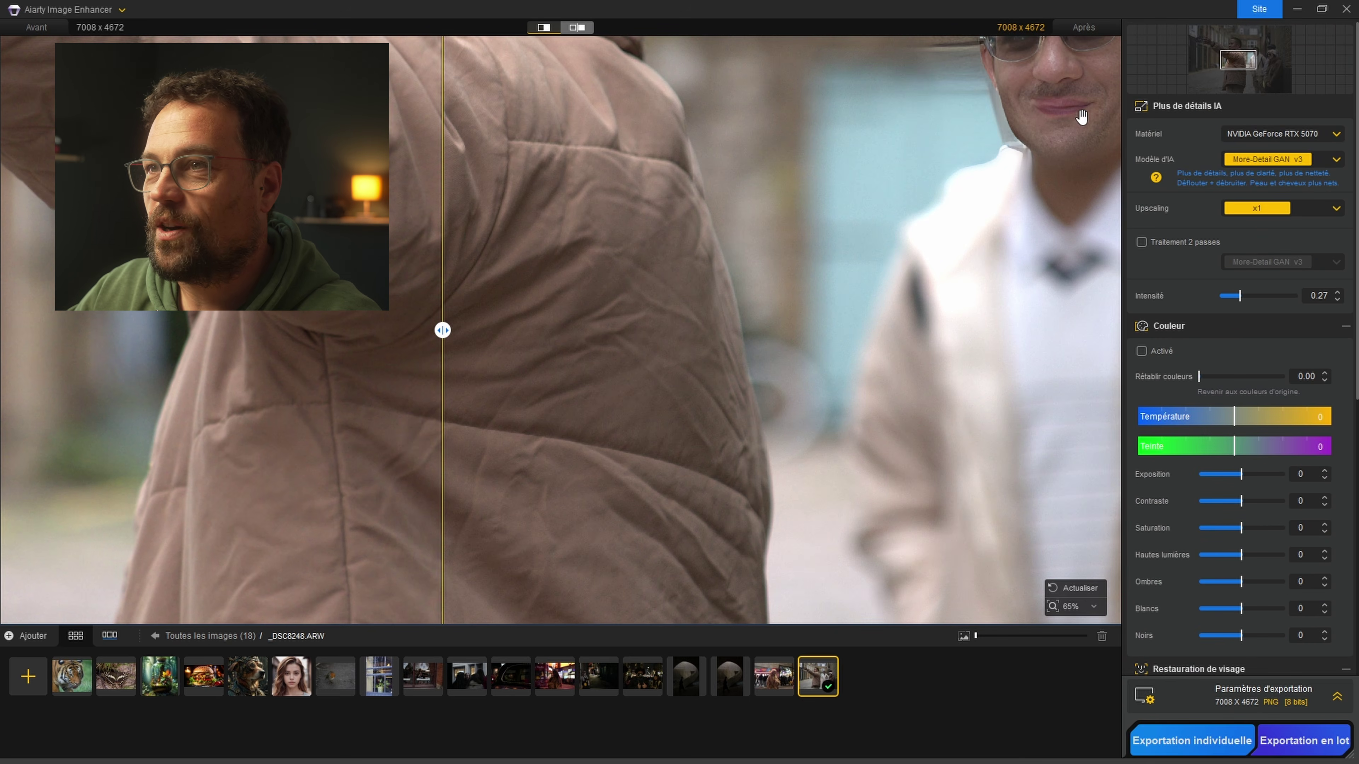
{"action": "left_click_drag", "start_coordinate": [1062, 115], "coordinate": [913, 450]}
{"action": "scroll", "coordinate": [675, 342], "scroll_direction": "down", "scroll_amount": 3}
{"action": "scroll", "coordinate": [665, 333], "scroll_direction": "up", "scroll_amount": 3}
{"action": "left_click_drag", "start_coordinate": [442, 351], "coordinate": [420, 266]}
{"action": "scroll", "coordinate": [436, 342], "scroll_direction": "down", "scroll_amount": 3}
{"action": "left_click_drag", "start_coordinate": [392, 330], "coordinate": [365, 375]}
{"action": "scroll", "coordinate": [851, 338], "scroll_direction": "up", "scroll_amount": 3}
{"action": "scroll", "coordinate": [629, 333], "scroll_direction": "down", "scroll_amount": 1}
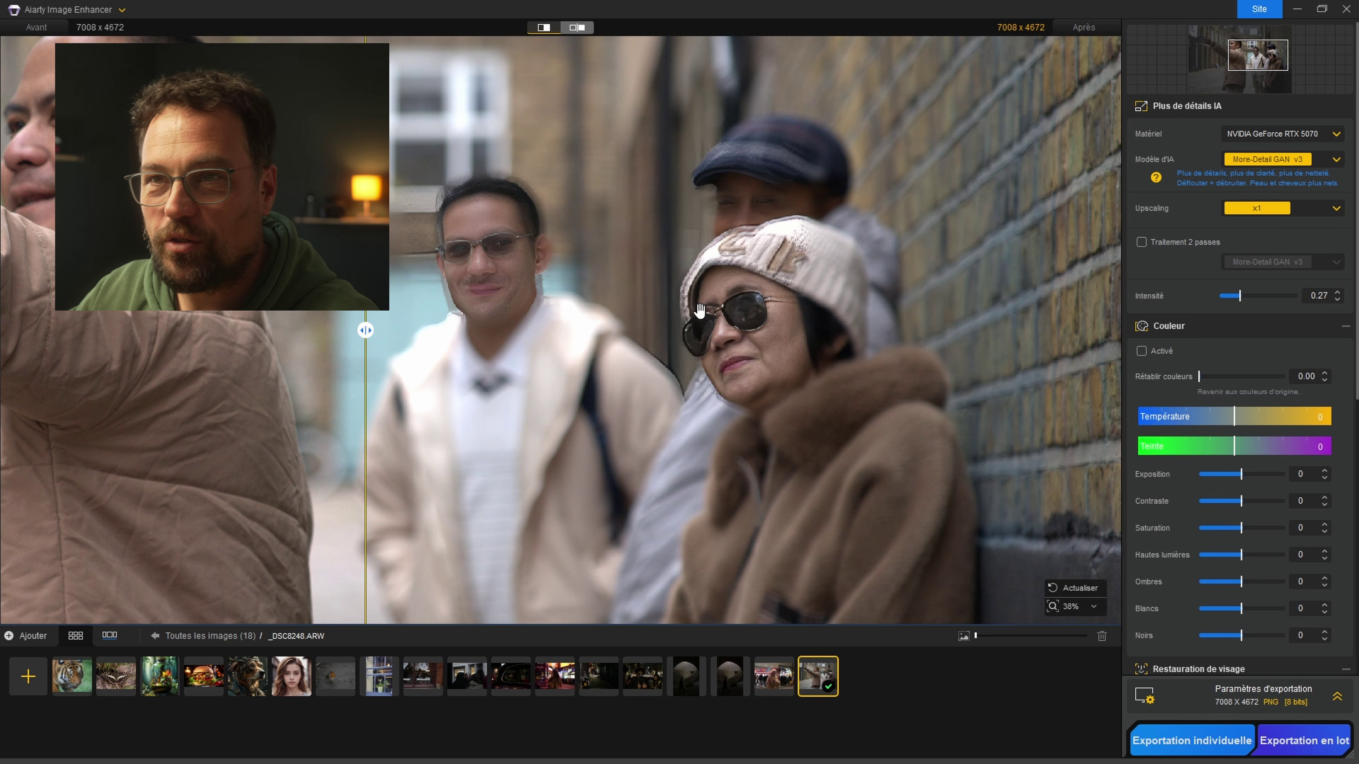
{"action": "left_click_drag", "start_coordinate": [388, 319], "coordinate": [249, 330]}
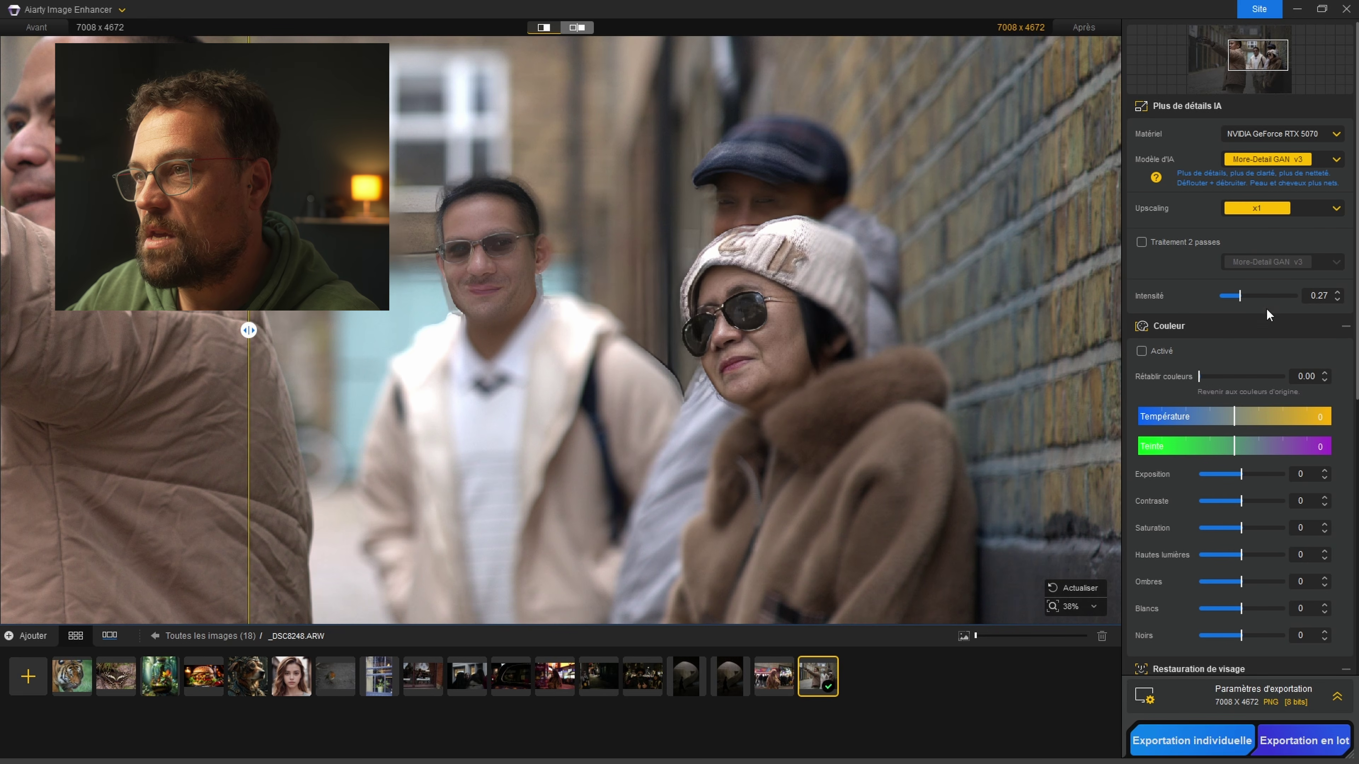
- Set the face restoration model to Rebuild for _DSC8248.ARW and check the whole group
{"action": "scroll", "coordinate": [1267, 408], "scroll_direction": "down", "scroll_amount": 6}
{"action": "left_click", "coordinate": [1250, 406]}
{"action": "left_click", "coordinate": [1247, 440]}
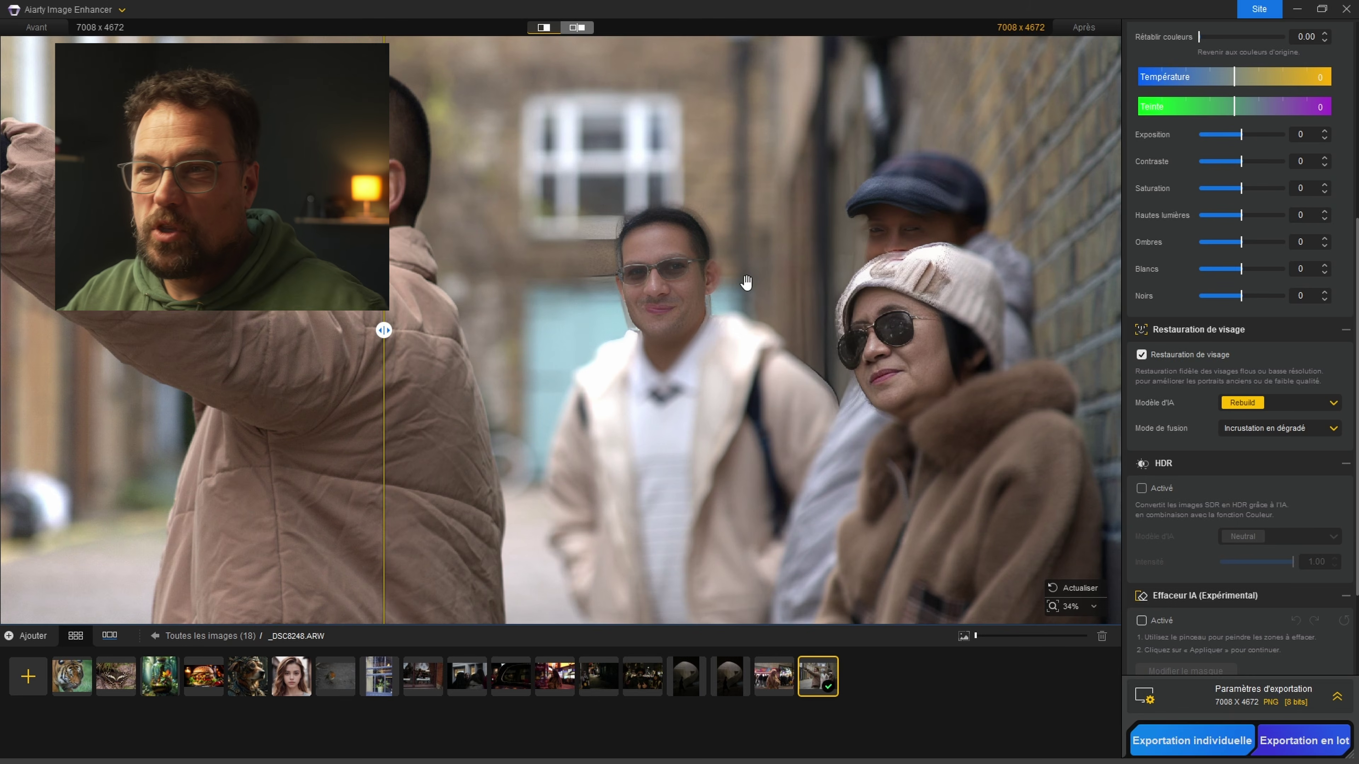
{"action": "scroll", "coordinate": [684, 309], "scroll_direction": "down", "scroll_amount": 2}
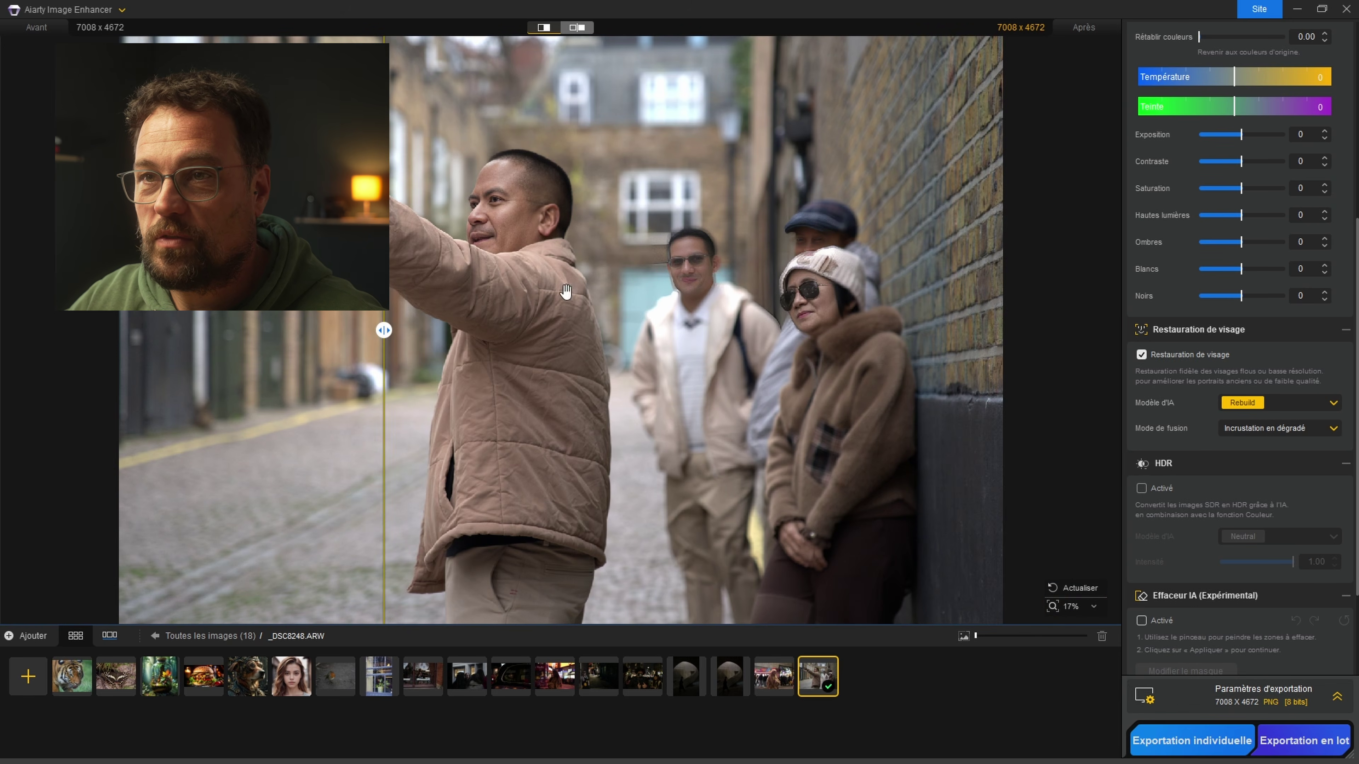
{"action": "left_click_drag", "start_coordinate": [382, 329], "coordinate": [188, 330]}
{"action": "scroll", "coordinate": [702, 293], "scroll_direction": "up", "scroll_amount": 2}
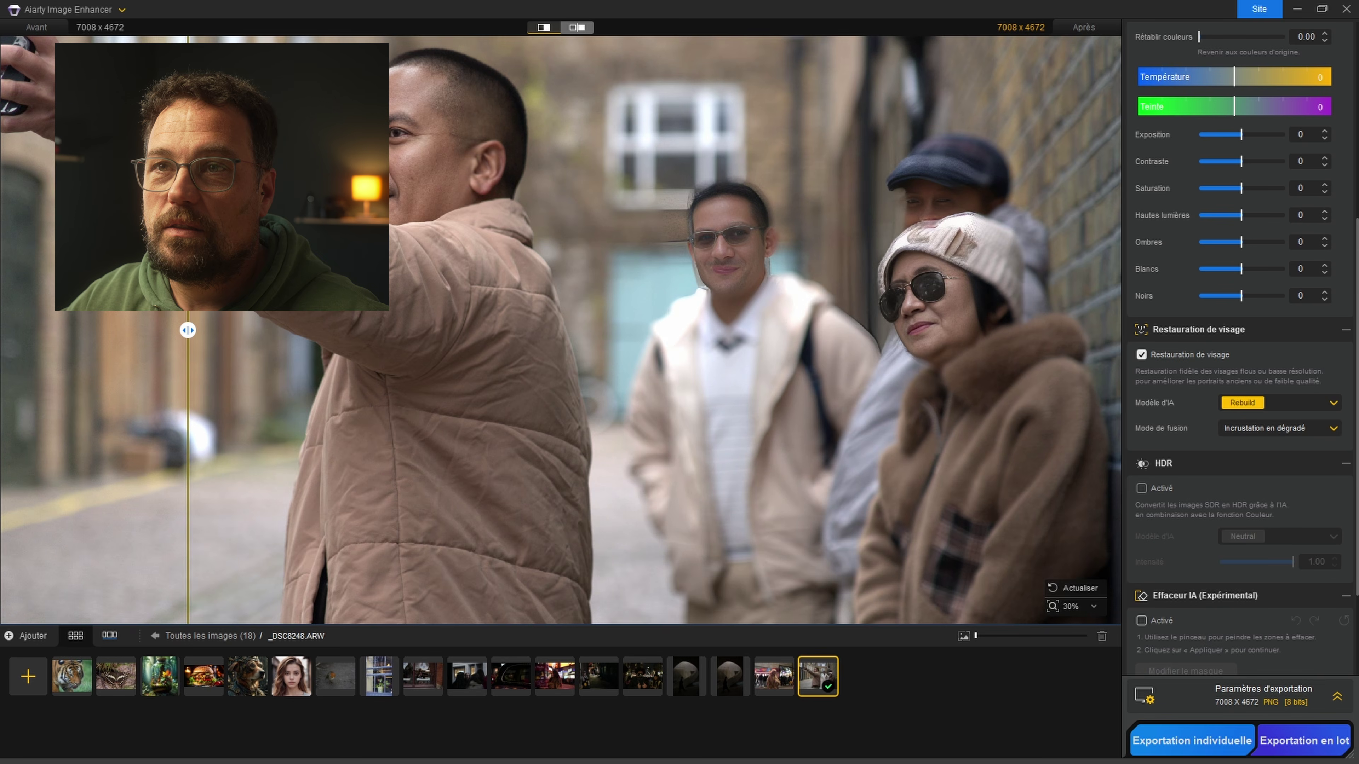
- Examine the foreground man's profile and sleeve in the Rebuild rendering against the original
{"action": "left_click_drag", "start_coordinate": [467, 172], "coordinate": [555, 319]}
{"action": "scroll", "coordinate": [555, 320], "scroll_direction": "up", "scroll_amount": 2}
{"action": "left_click_drag", "start_coordinate": [188, 331], "coordinate": [219, 331]}
{"action": "scroll", "coordinate": [389, 281], "scroll_direction": "down", "scroll_amount": 3}
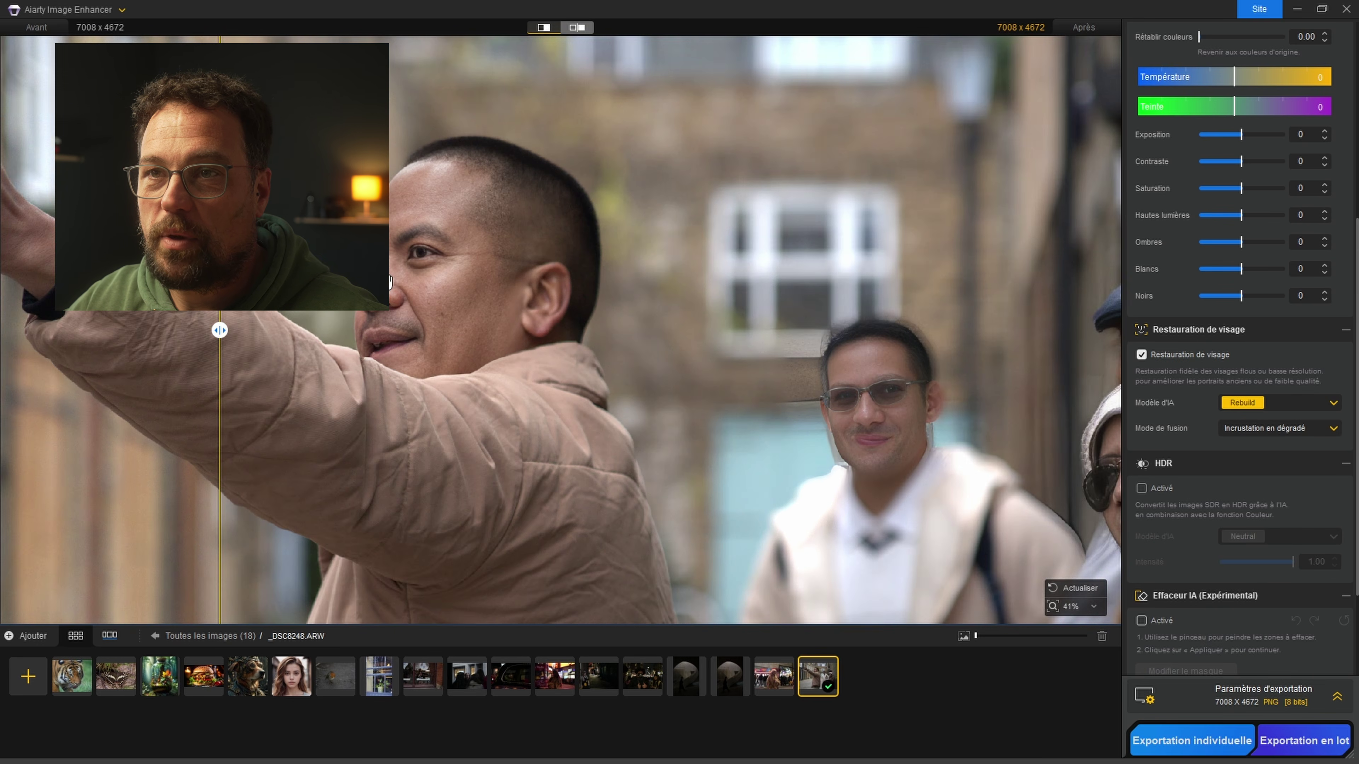
{"action": "left_click_drag", "start_coordinate": [233, 328], "coordinate": [681, 329]}
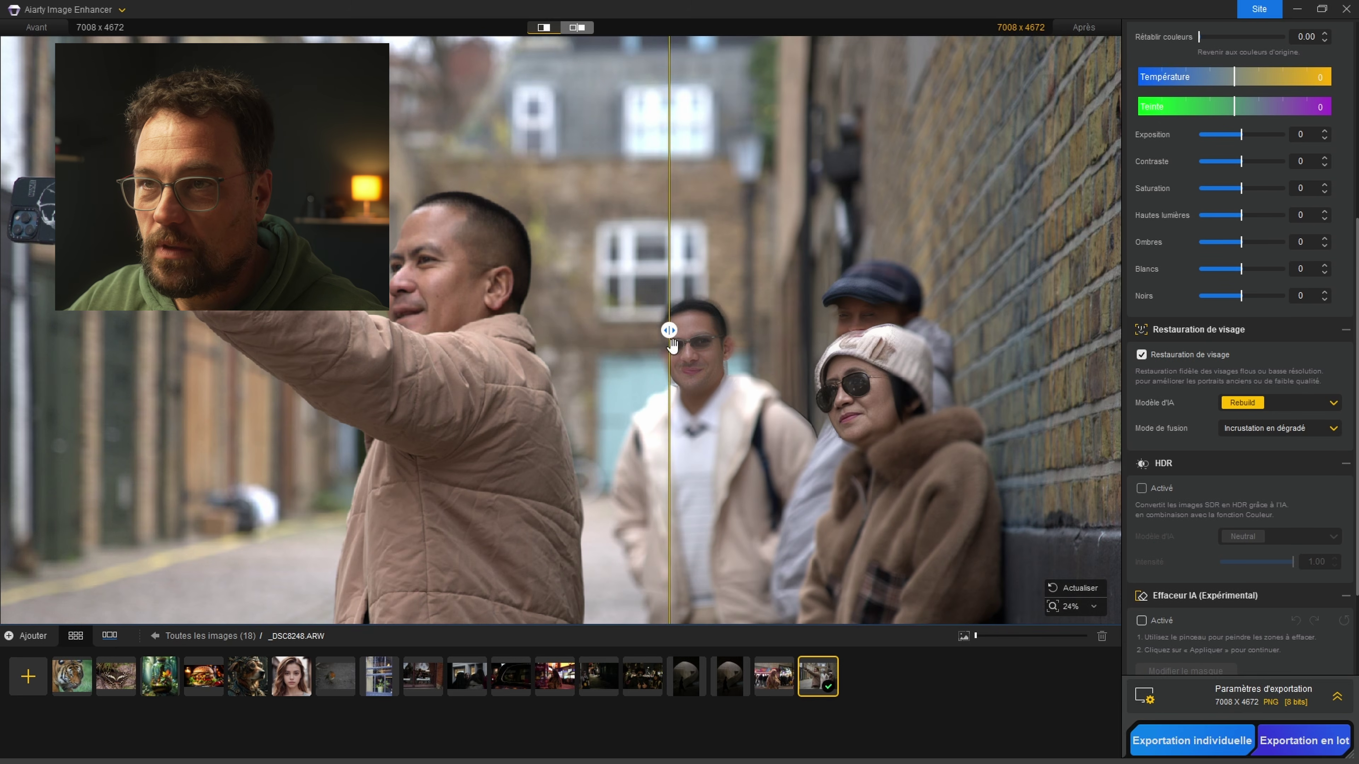
- Compare the Rebuild rendering of the background man in sunglasses and the woman in the beanie with the original
{"action": "scroll", "coordinate": [738, 382], "scroll_direction": "down", "scroll_amount": 1}
{"action": "scroll", "coordinate": [743, 371], "scroll_direction": "up", "scroll_amount": 2}
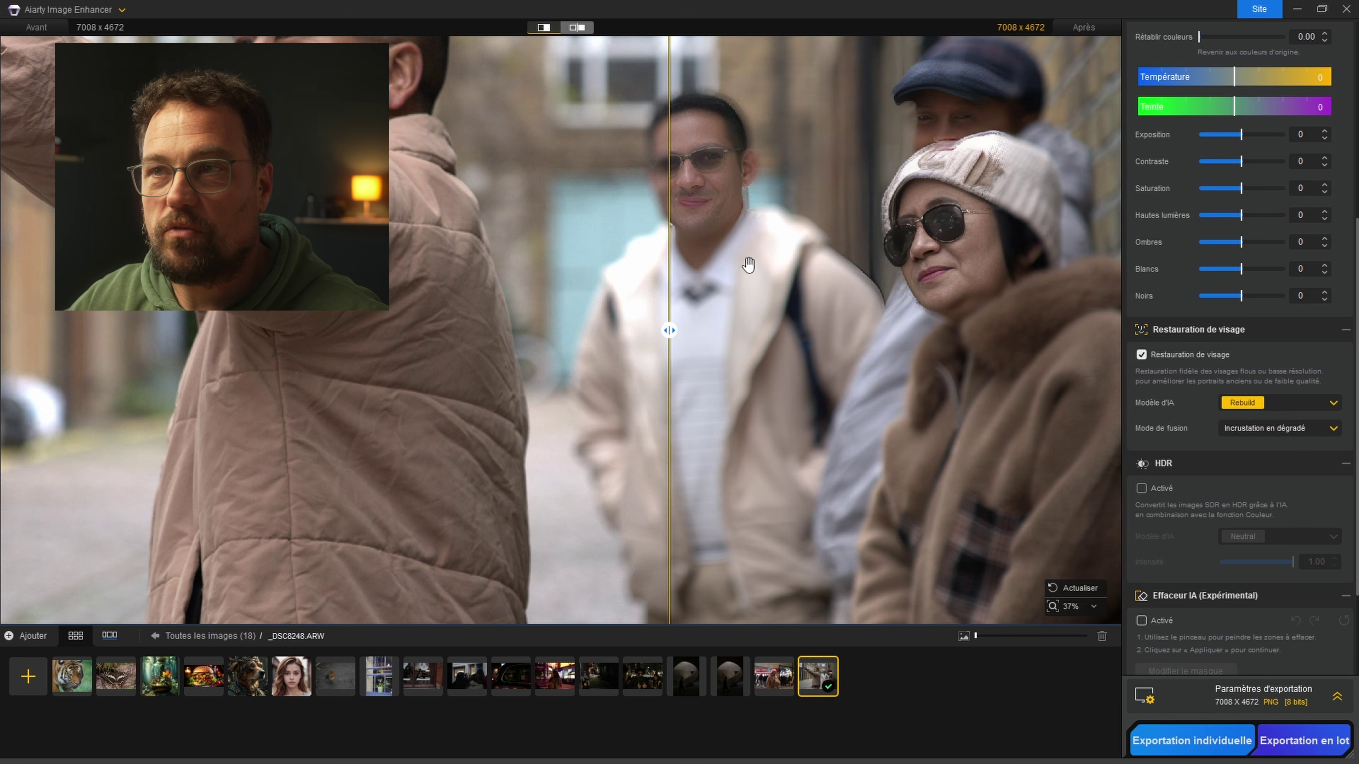
{"action": "left_click_drag", "start_coordinate": [748, 264], "coordinate": [580, 408]}
{"action": "left_click_drag", "start_coordinate": [677, 338], "coordinate": [283, 342]}
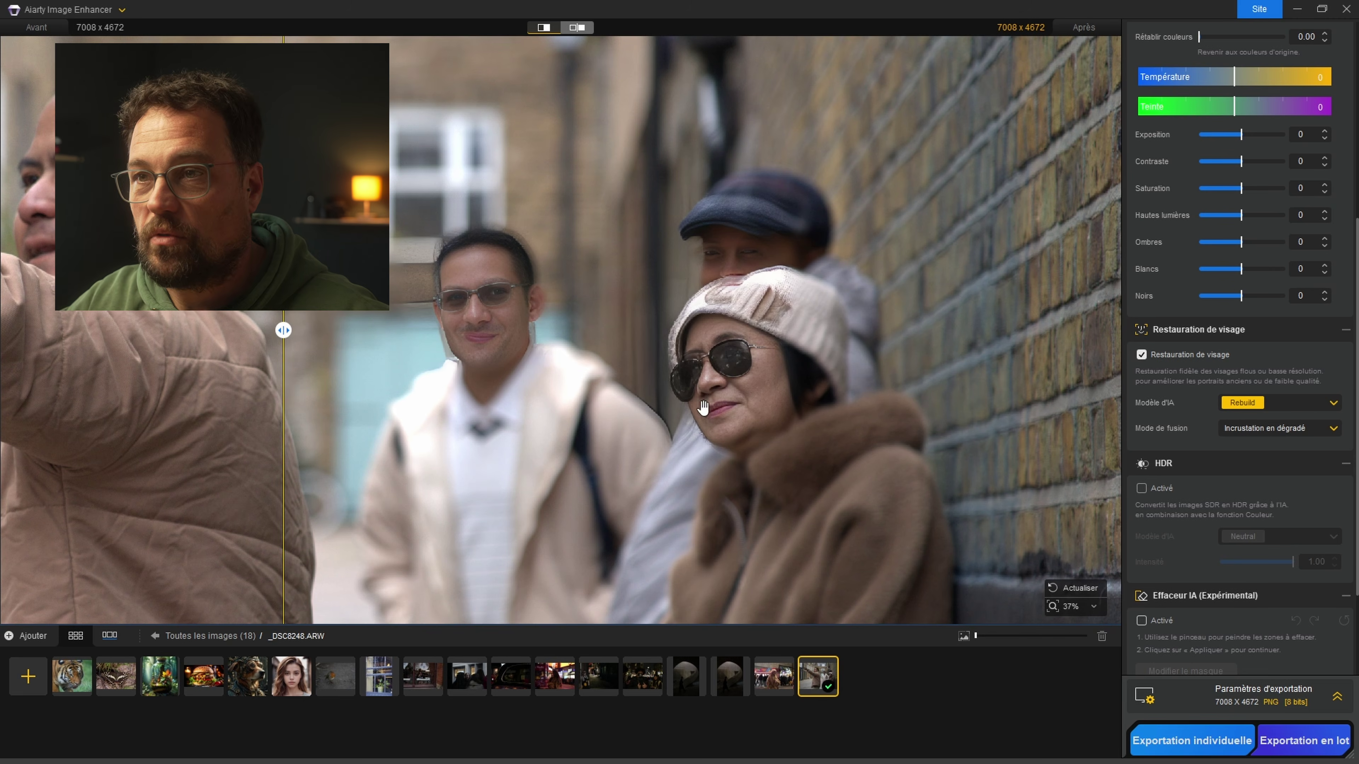
{"action": "scroll", "coordinate": [703, 409], "scroll_direction": "down", "scroll_amount": 1}
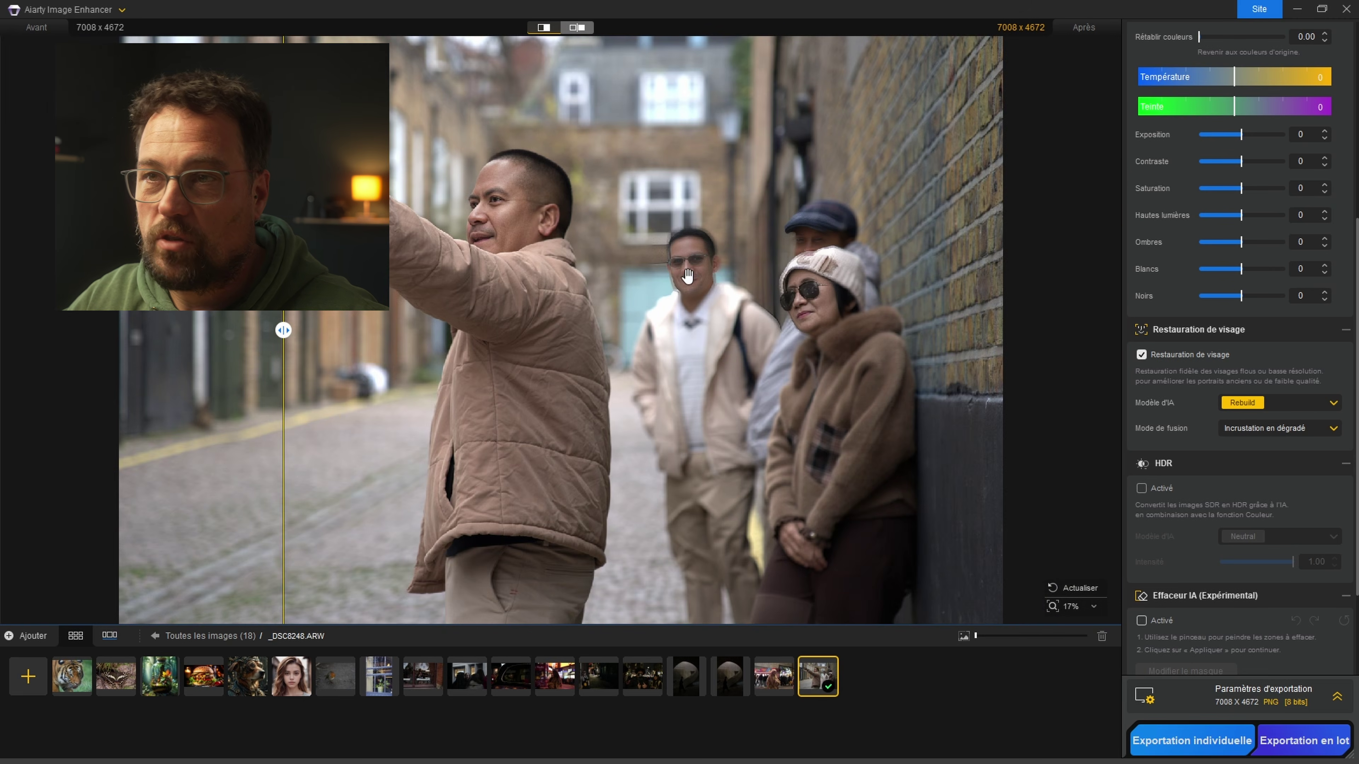
{"action": "scroll", "coordinate": [688, 275], "scroll_direction": "up", "scroll_amount": 3}
{"action": "left_click_drag", "start_coordinate": [283, 330], "coordinate": [571, 330]}
{"action": "left_click_drag", "start_coordinate": [899, 325], "coordinate": [716, 381]}
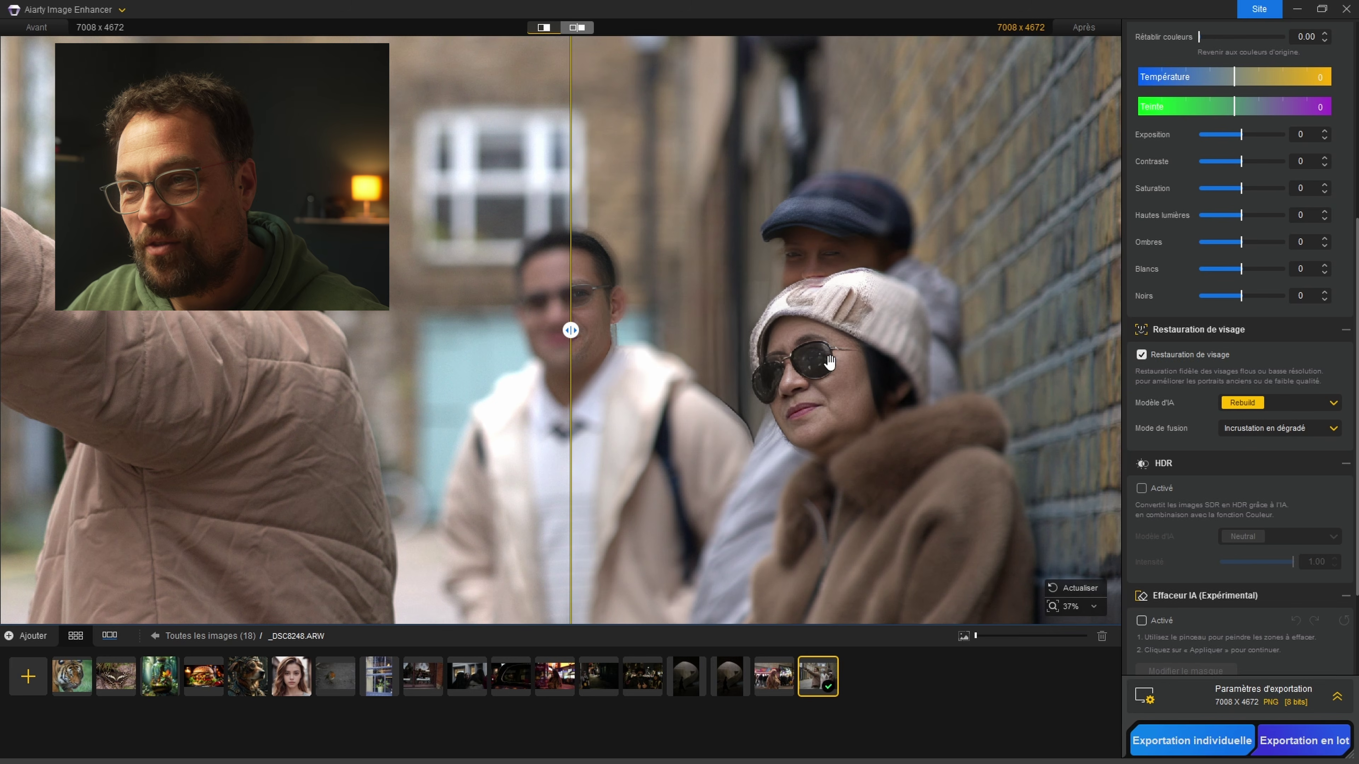
- Review the enhancement settings and examine the woman's beanie, sunglasses and skin up close
{"action": "scroll", "coordinate": [1217, 441], "scroll_direction": "down", "scroll_amount": 3}
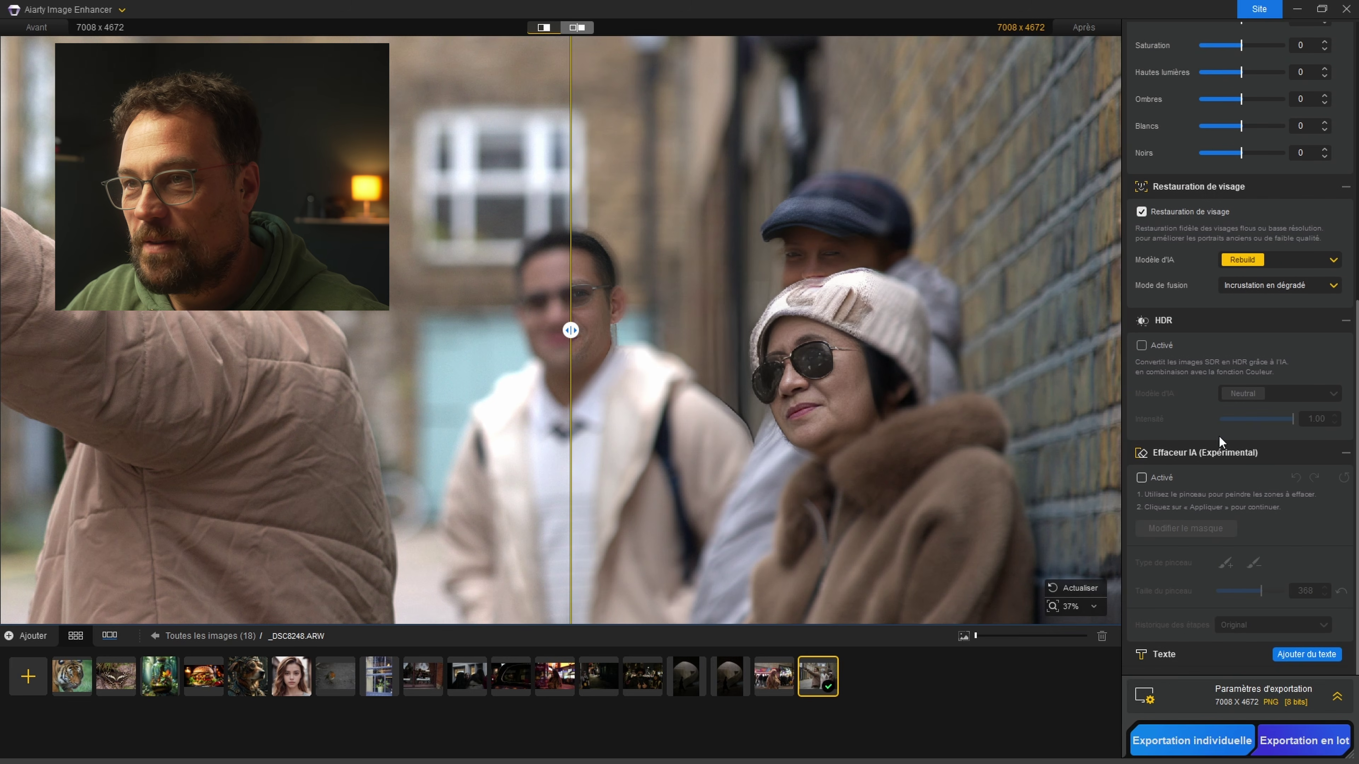
{"action": "scroll", "coordinate": [1219, 436], "scroll_direction": "up", "scroll_amount": 9}
{"action": "scroll", "coordinate": [625, 406], "scroll_direction": "down", "scroll_amount": 3}
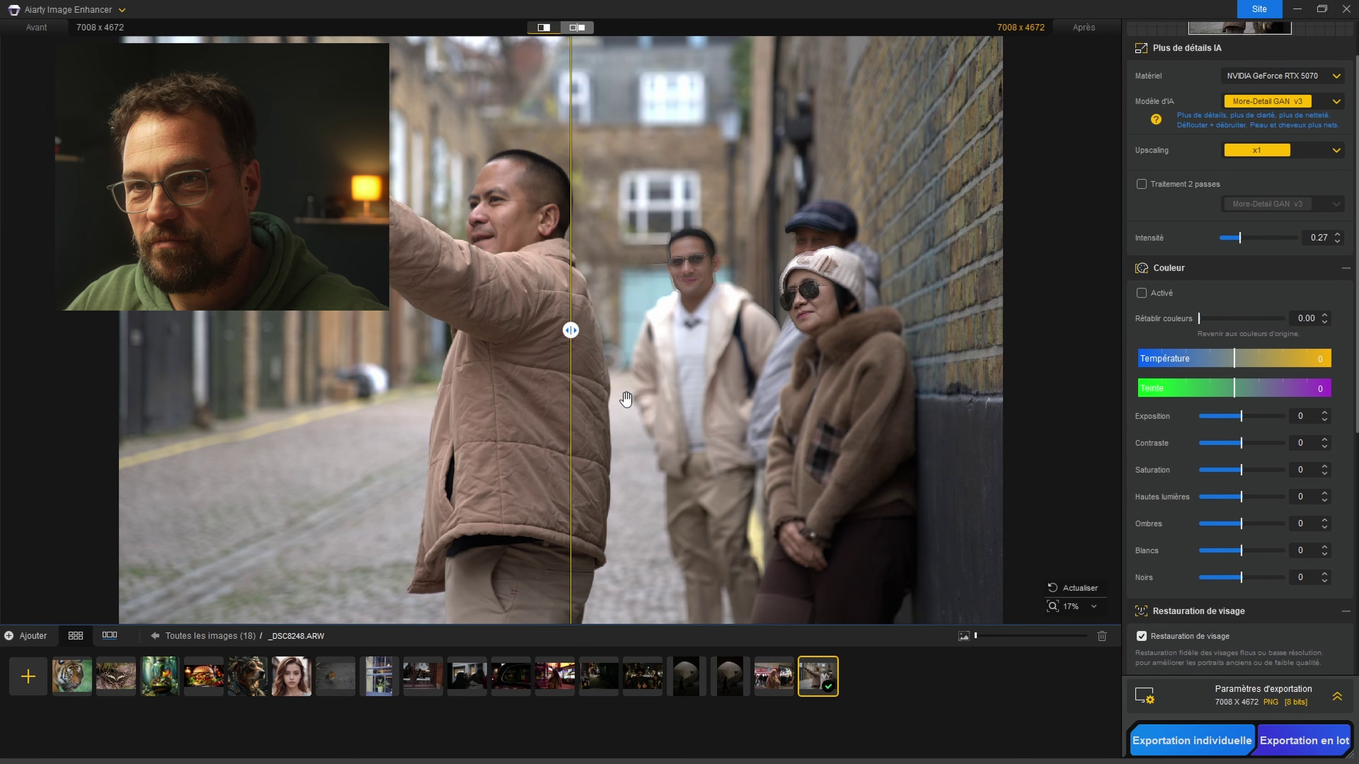
{"action": "scroll", "coordinate": [626, 399], "scroll_direction": "up", "scroll_amount": 5}
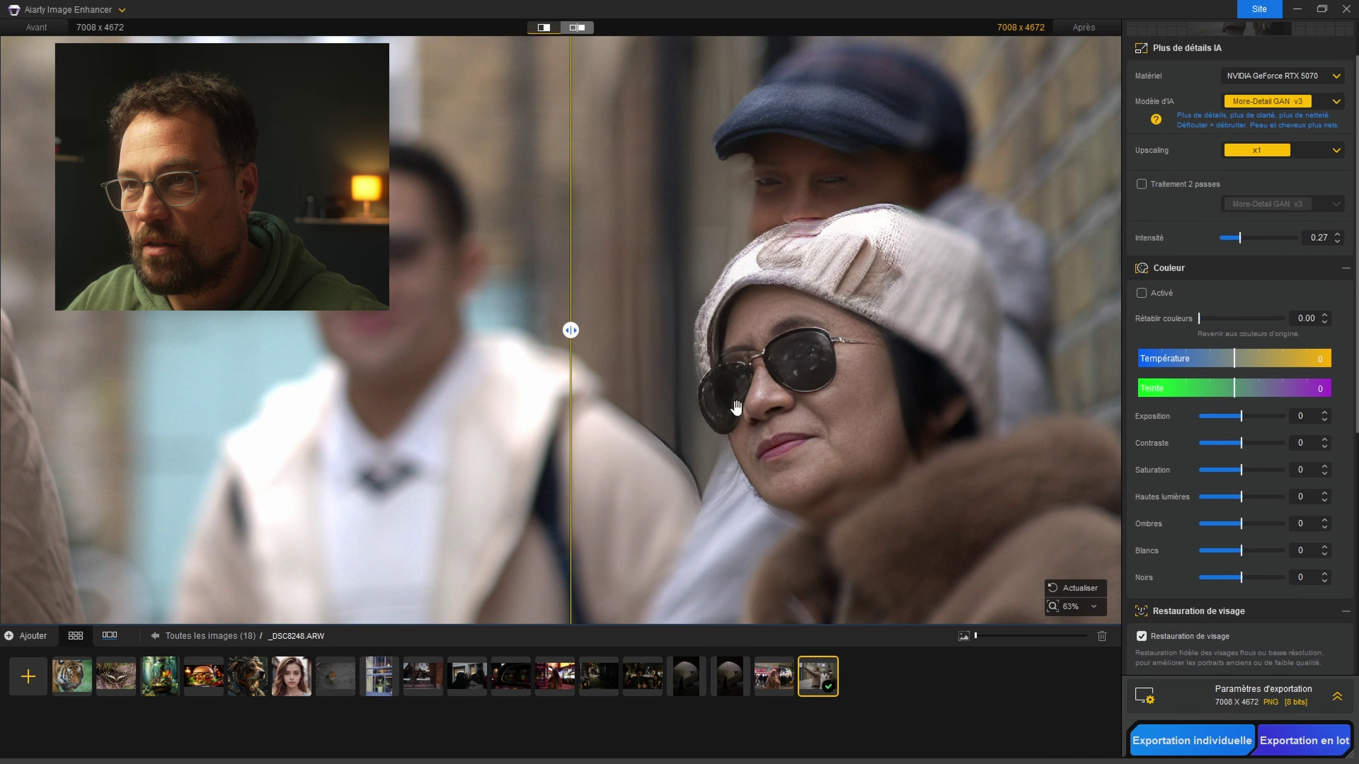
- Examine the woman's beanie edge where it overlaps the capped man's face in the Rebuild rendering, and check the face restoration settings
{"action": "left_click_drag", "start_coordinate": [570, 331], "coordinate": [406, 339]}
{"action": "left_click_drag", "start_coordinate": [572, 329], "coordinate": [349, 329]}
{"action": "scroll", "coordinate": [621, 411], "scroll_direction": "up", "scroll_amount": 3}
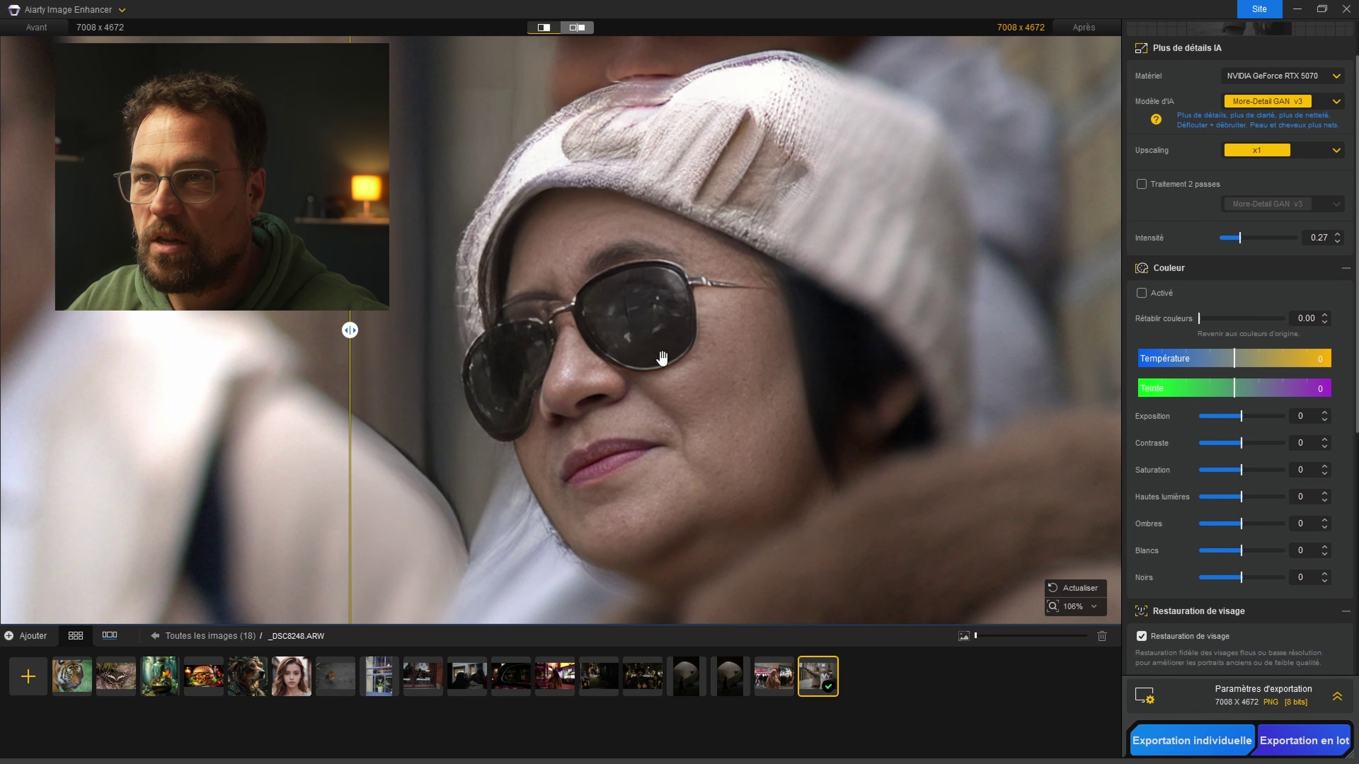
{"action": "scroll", "coordinate": [662, 357], "scroll_direction": "down", "scroll_amount": 3}
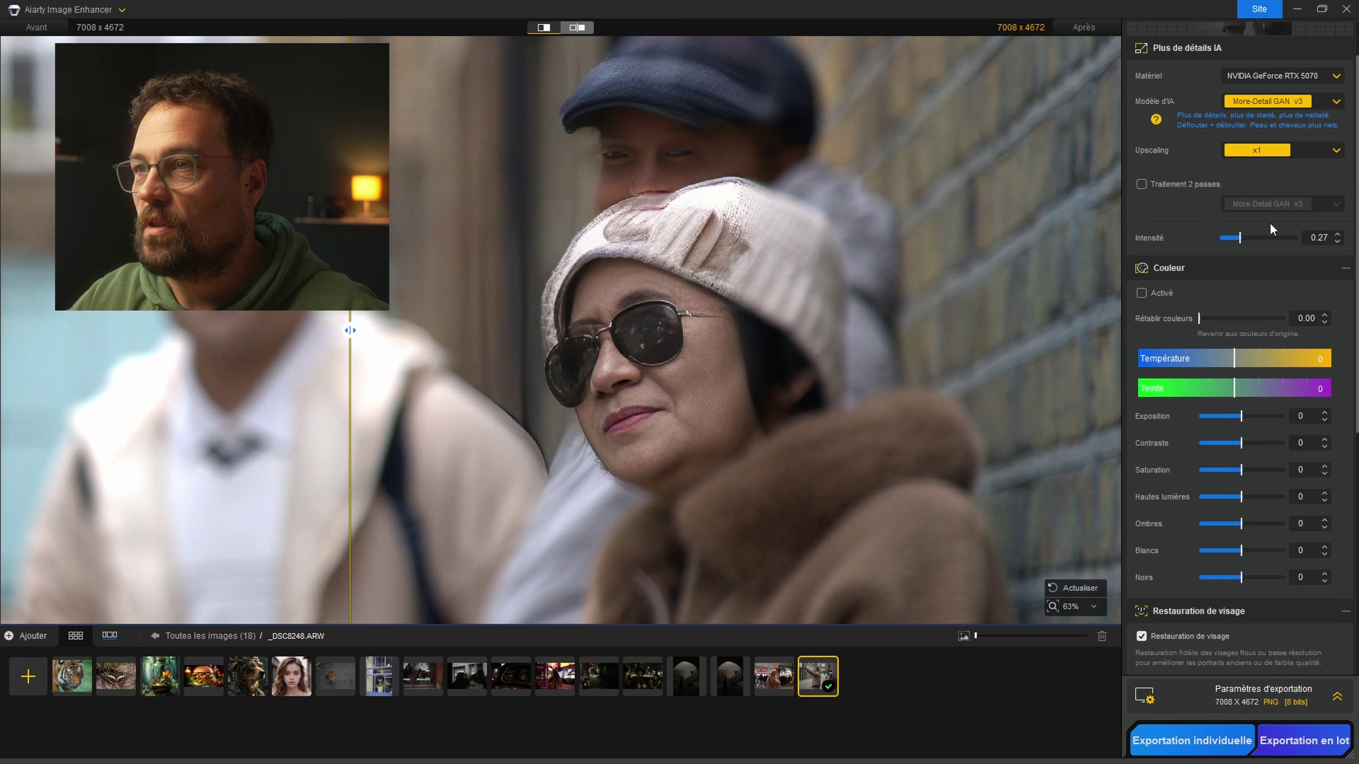
{"action": "scroll", "coordinate": [1271, 229], "scroll_direction": "down", "scroll_amount": 3}
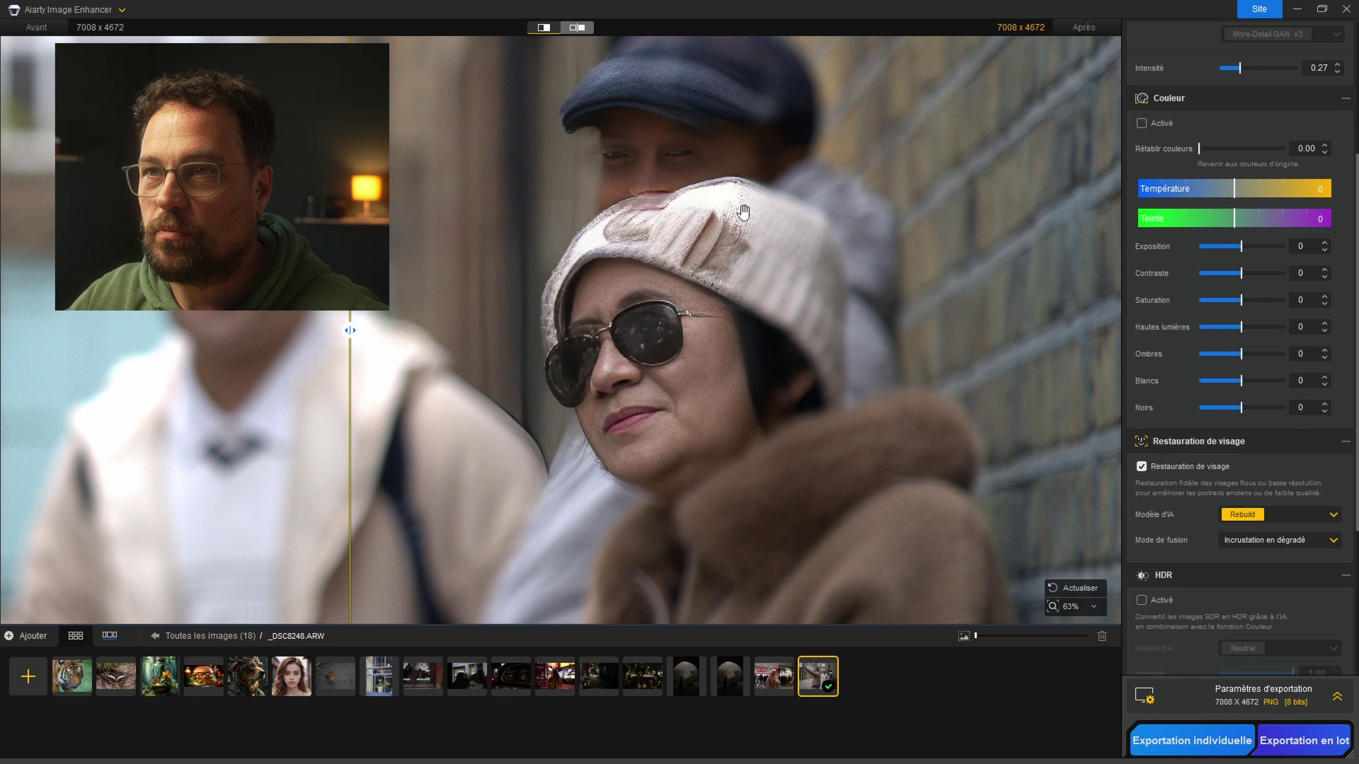
{"action": "scroll", "coordinate": [617, 220], "scroll_direction": "up", "scroll_amount": 3}
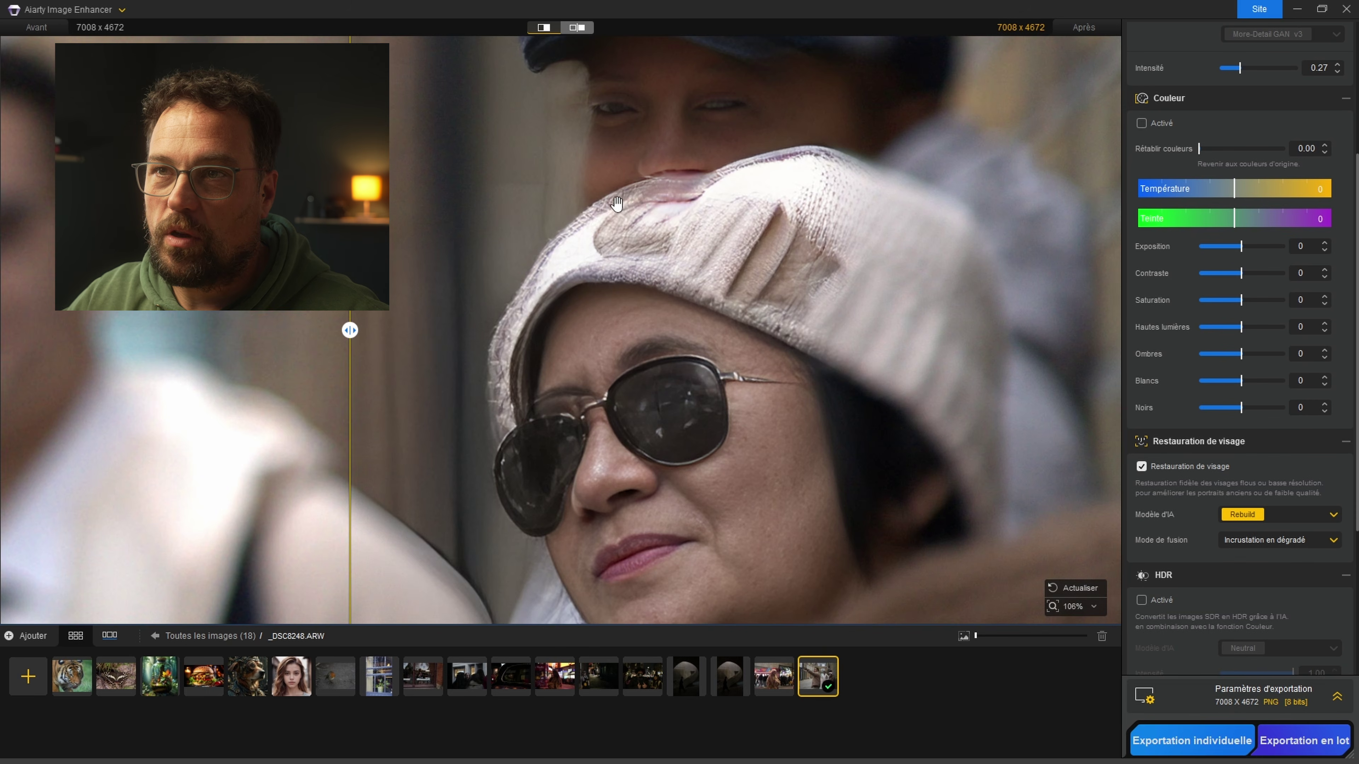
{"action": "left_click_drag", "start_coordinate": [341, 339], "coordinate": [382, 330]}
{"action": "scroll", "coordinate": [607, 184], "scroll_direction": "down", "scroll_amount": 3}
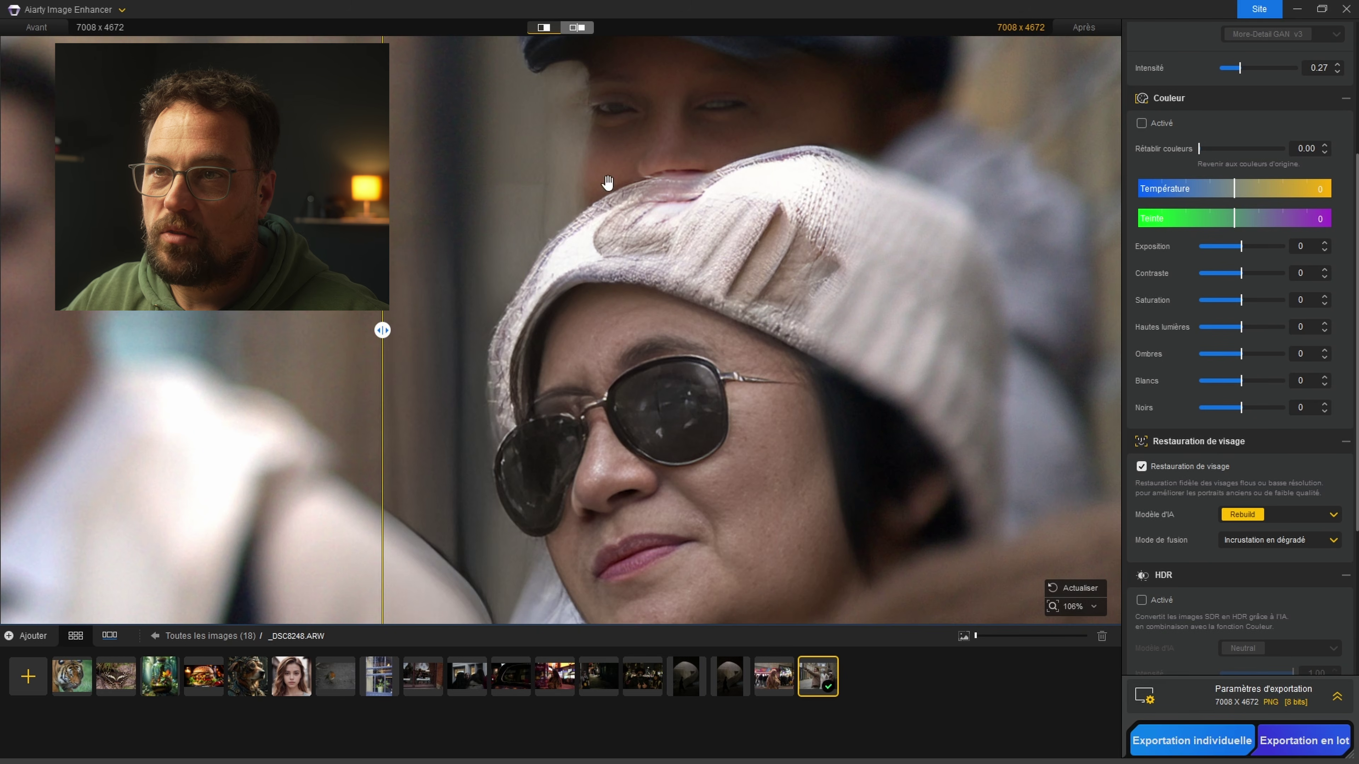
{"action": "scroll", "coordinate": [699, 228], "scroll_direction": "down", "scroll_amount": 1}
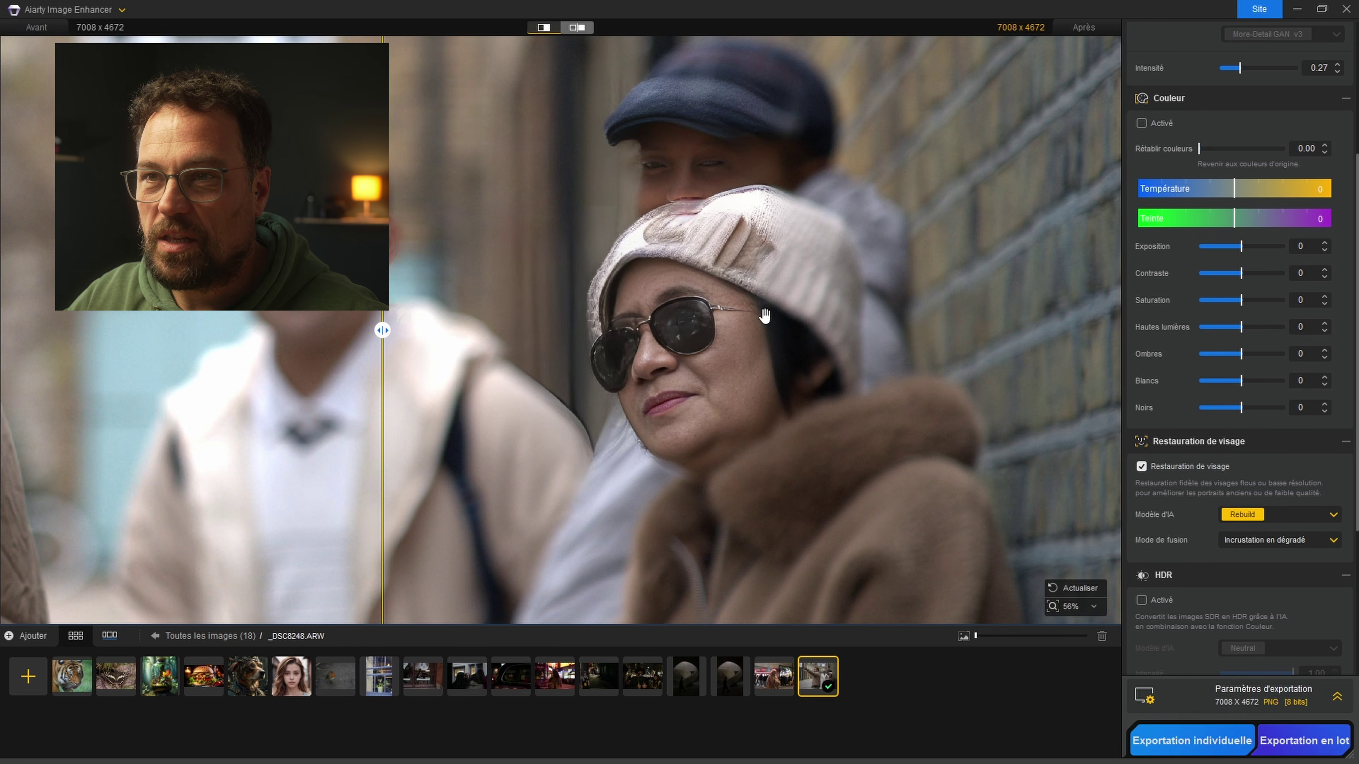
- Compare the woman's sunglasses, nose and skin with the original, and check the whole group again
{"action": "scroll", "coordinate": [764, 315], "scroll_direction": "down", "scroll_amount": 3}
{"action": "left_click_drag", "start_coordinate": [381, 330], "coordinate": [669, 341]}
{"action": "scroll", "coordinate": [752, 358], "scroll_direction": "up", "scroll_amount": 5}
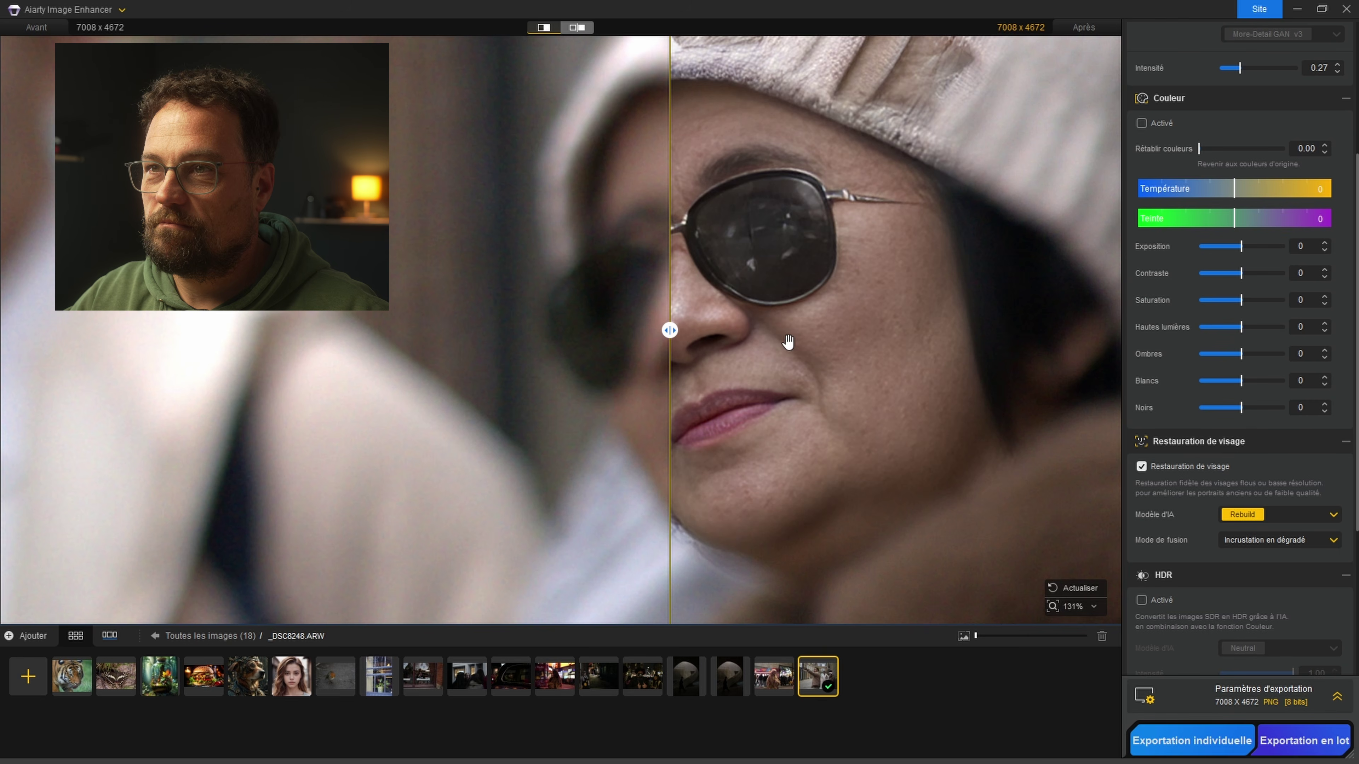
{"action": "left_click_drag", "start_coordinate": [670, 327], "coordinate": [734, 331]}
{"action": "left_click_drag", "start_coordinate": [696, 383], "coordinate": [646, 376]}
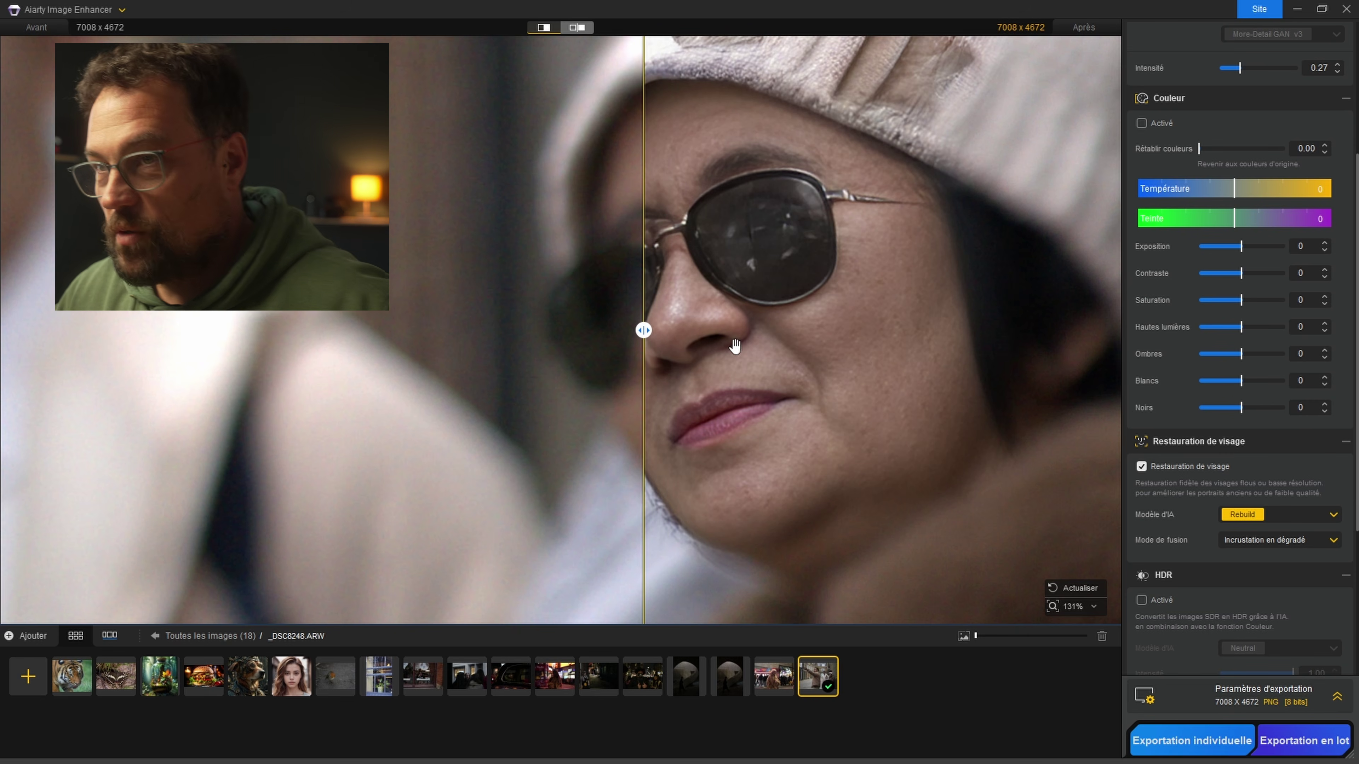
{"action": "scroll", "coordinate": [789, 382], "scroll_direction": "down", "scroll_amount": 4}
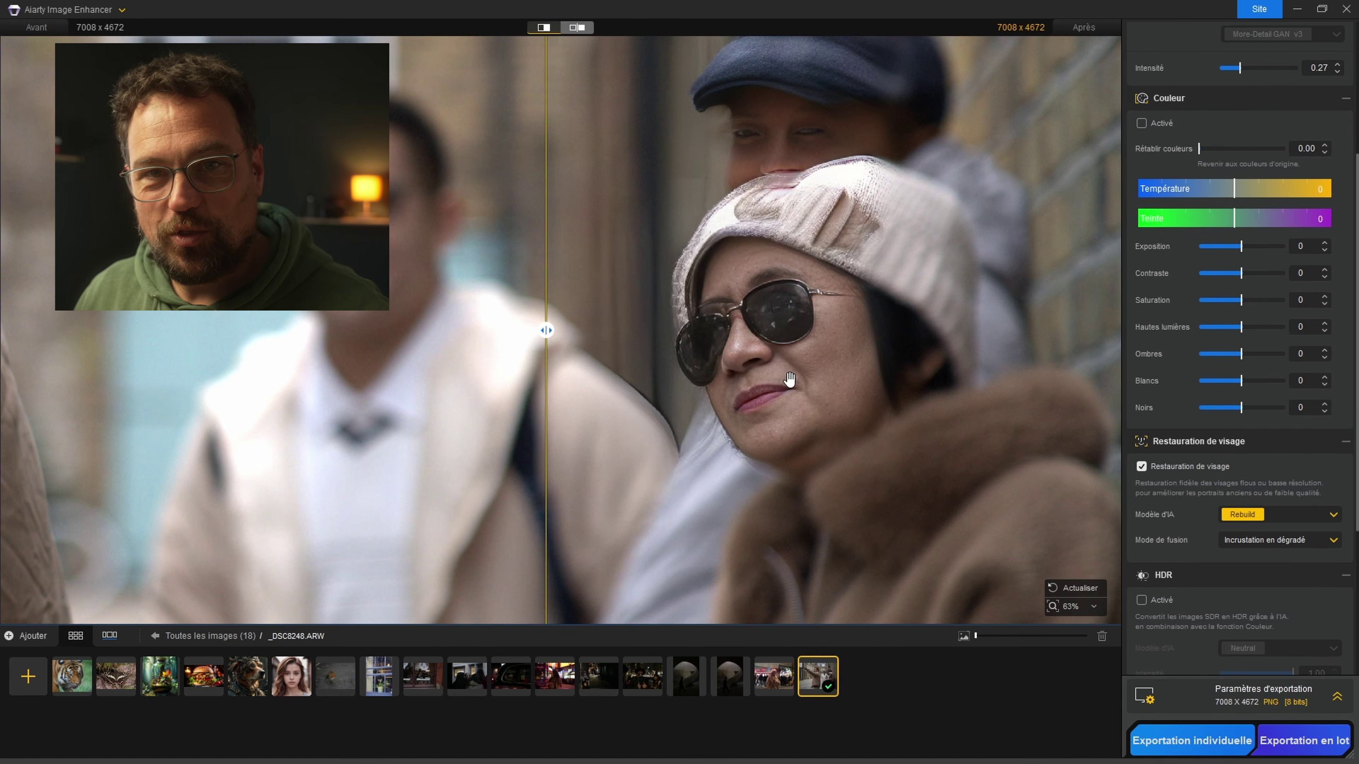
{"action": "scroll", "coordinate": [785, 396], "scroll_direction": "down", "scroll_amount": 3}
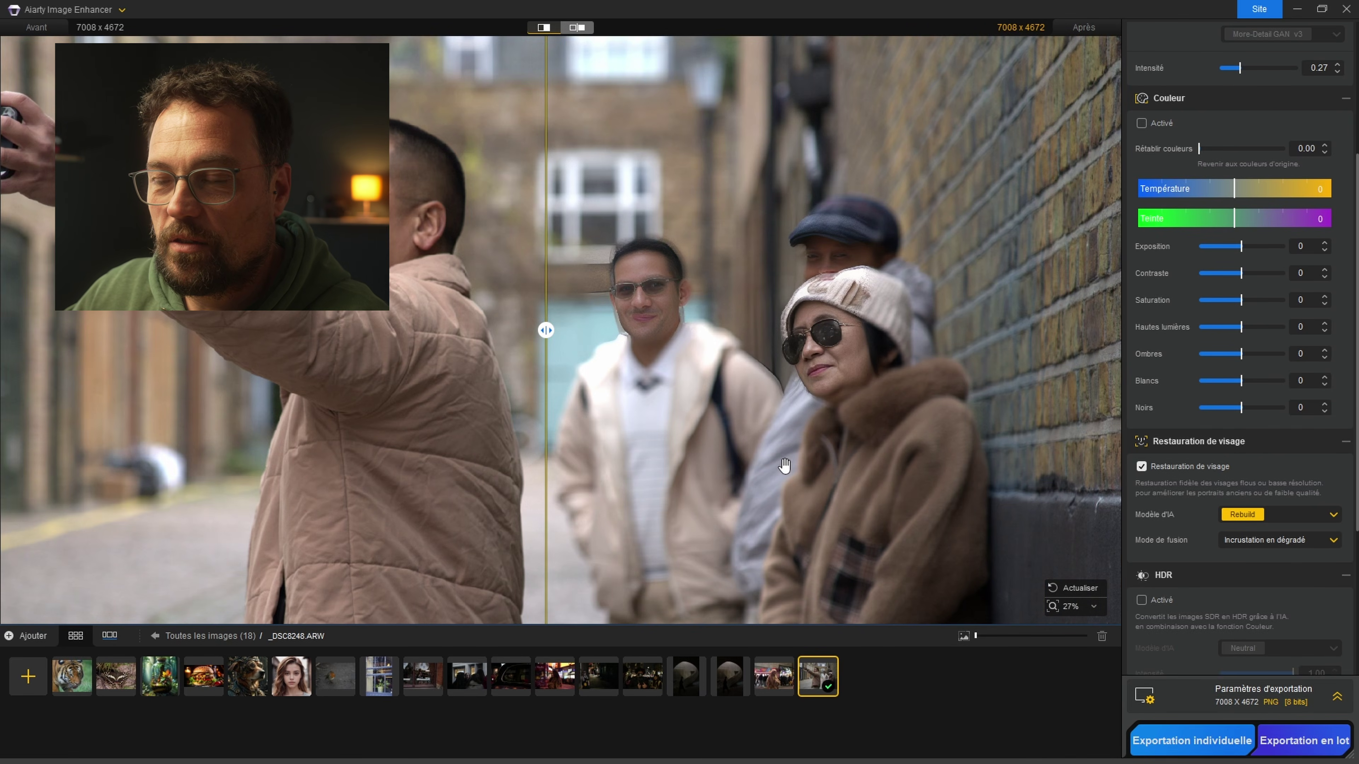
{"action": "scroll", "coordinate": [784, 466], "scroll_direction": "down", "scroll_amount": 2}
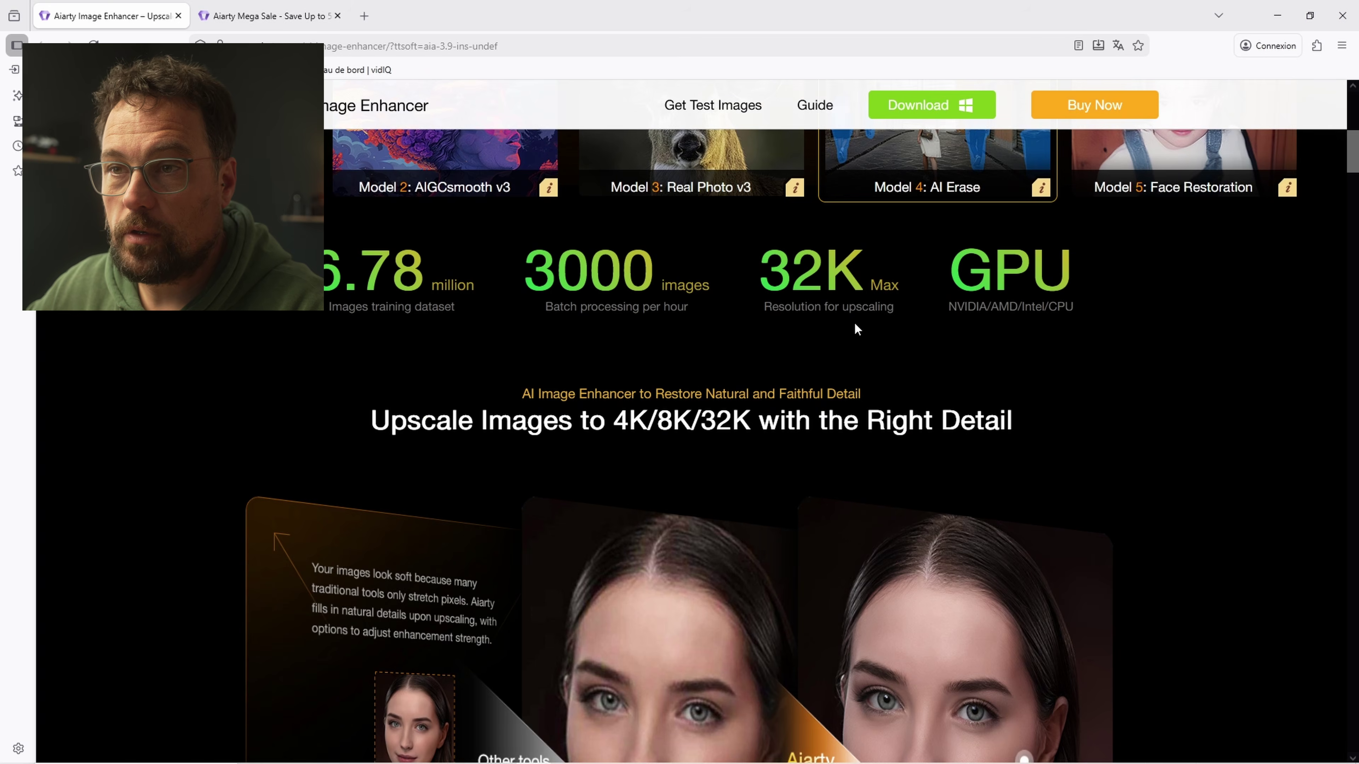
- On the Aiarty Image Enhancer product page, review the upscaling comparison and the Denoise examples
{"action": "scroll", "coordinate": [834, 364], "scroll_direction": "down", "scroll_amount": 5}
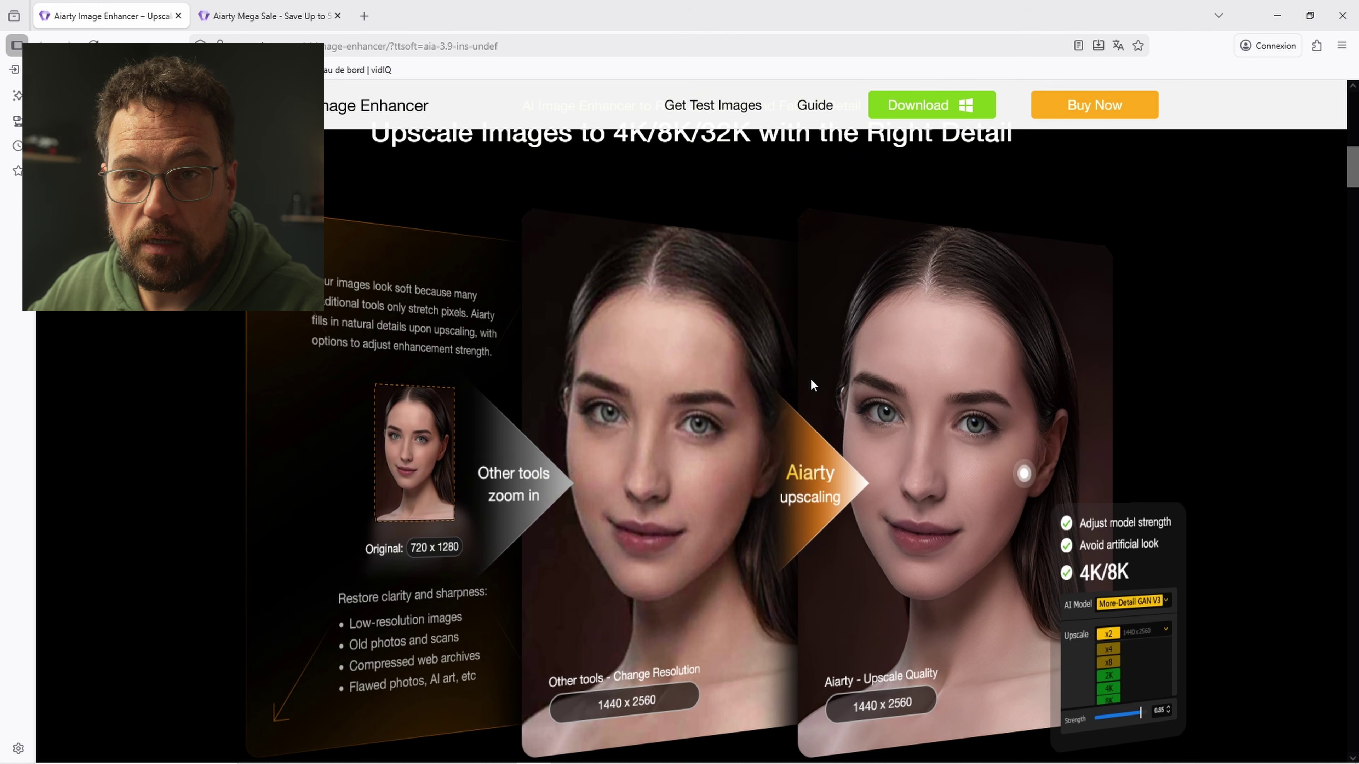
{"action": "scroll", "coordinate": [660, 451], "scroll_direction": "down", "scroll_amount": 1}
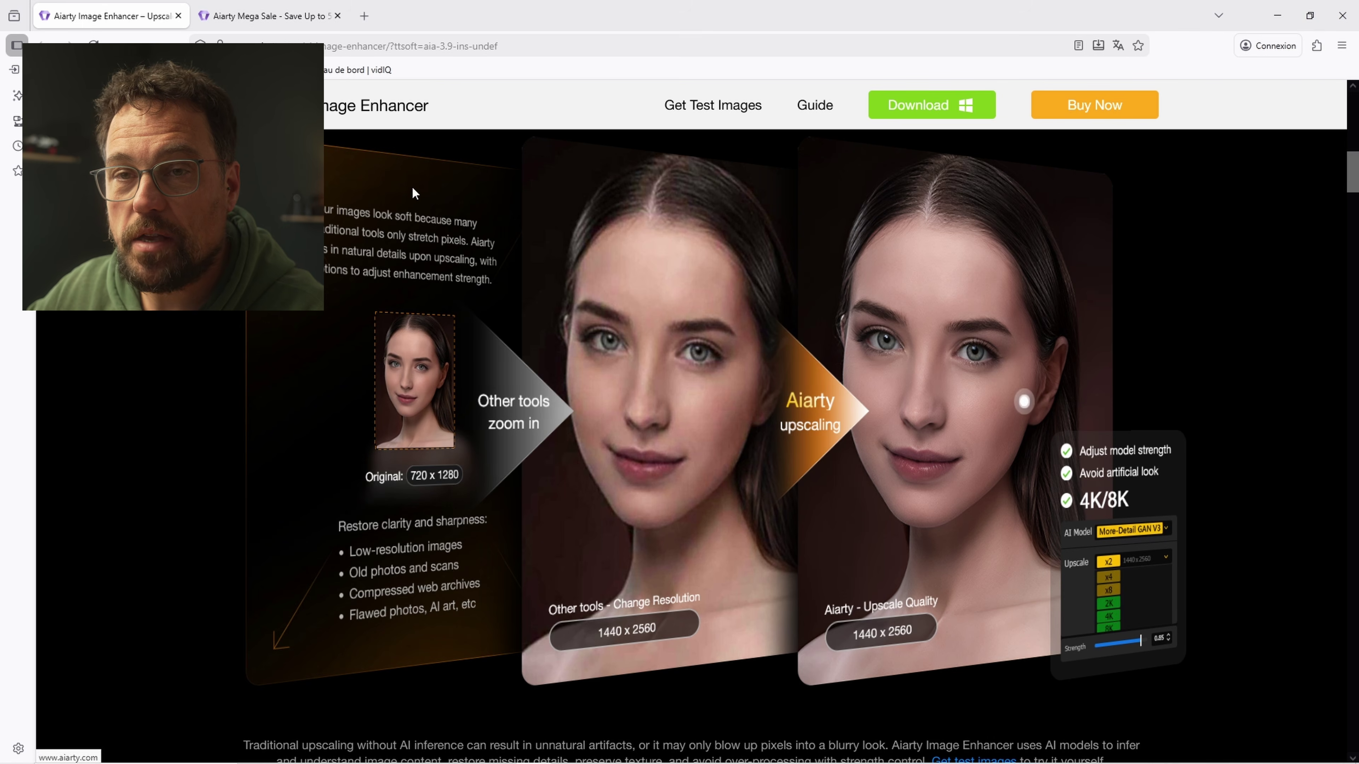
{"action": "scroll", "coordinate": [742, 358], "scroll_direction": "down", "scroll_amount": 1}
{"action": "scroll", "coordinate": [775, 353], "scroll_direction": "up", "scroll_amount": 1}
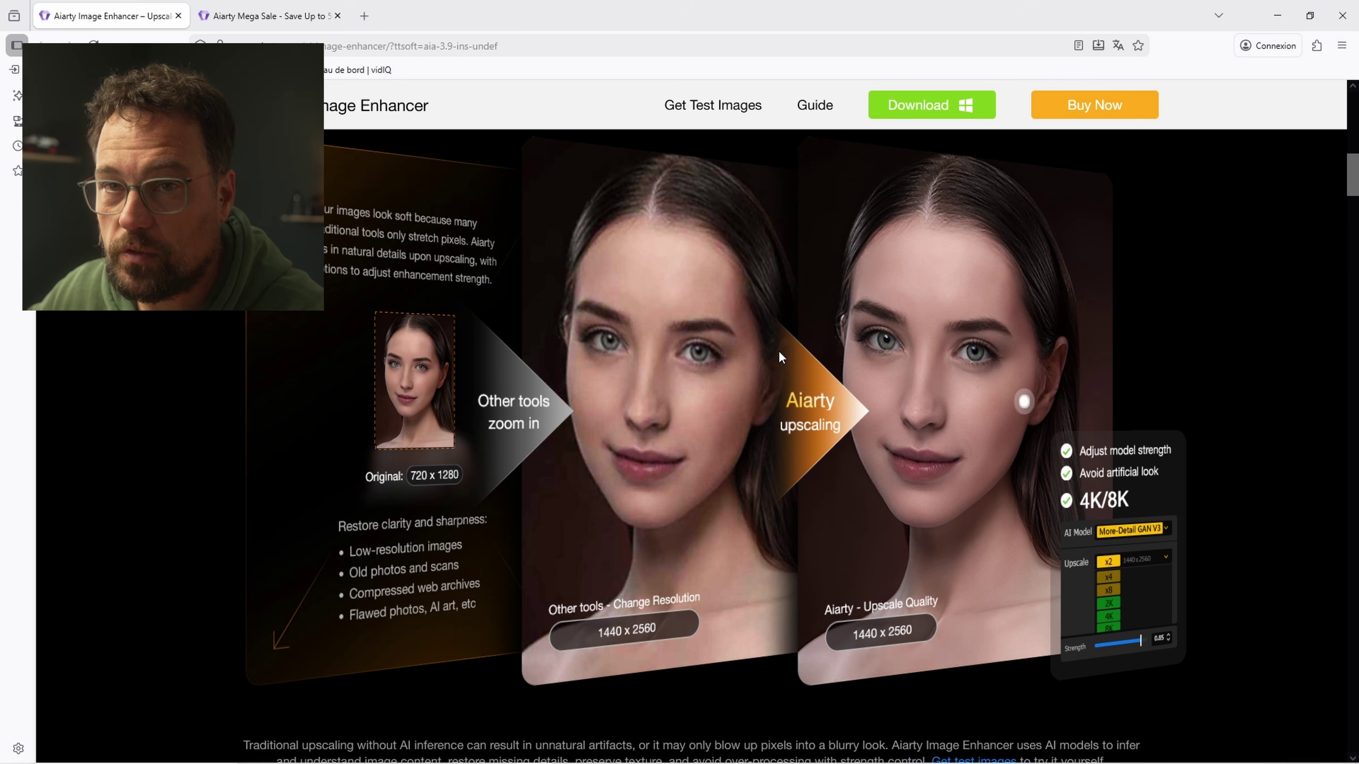
{"action": "scroll", "coordinate": [781, 350], "scroll_direction": "down", "scroll_amount": 6}
{"action": "scroll", "coordinate": [743, 301], "scroll_direction": "down", "scroll_amount": 3}
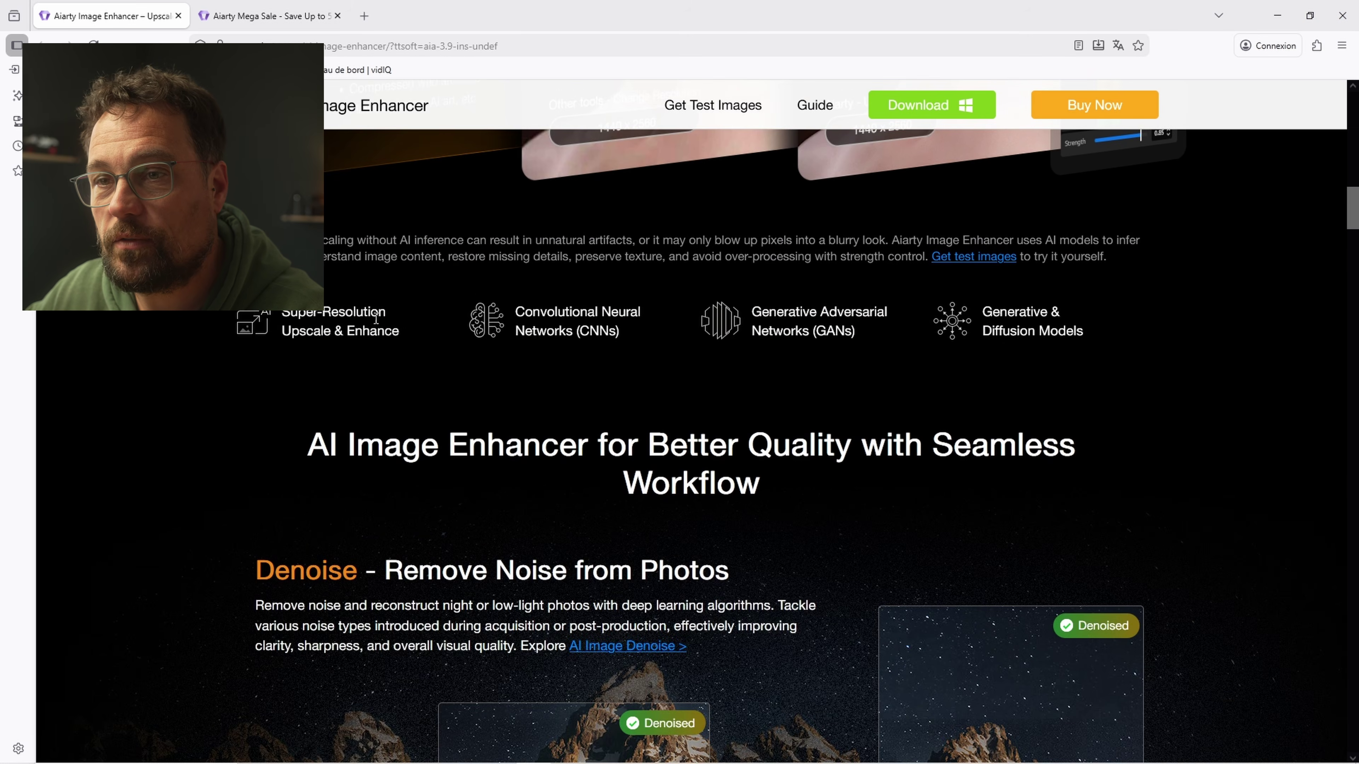
{"action": "scroll", "coordinate": [515, 251], "scroll_direction": "down", "scroll_amount": 4}
{"action": "scroll", "coordinate": [653, 441], "scroll_direction": "down", "scroll_amount": 4}
{"action": "scroll", "coordinate": [689, 426], "scroll_direction": "up", "scroll_amount": 3}
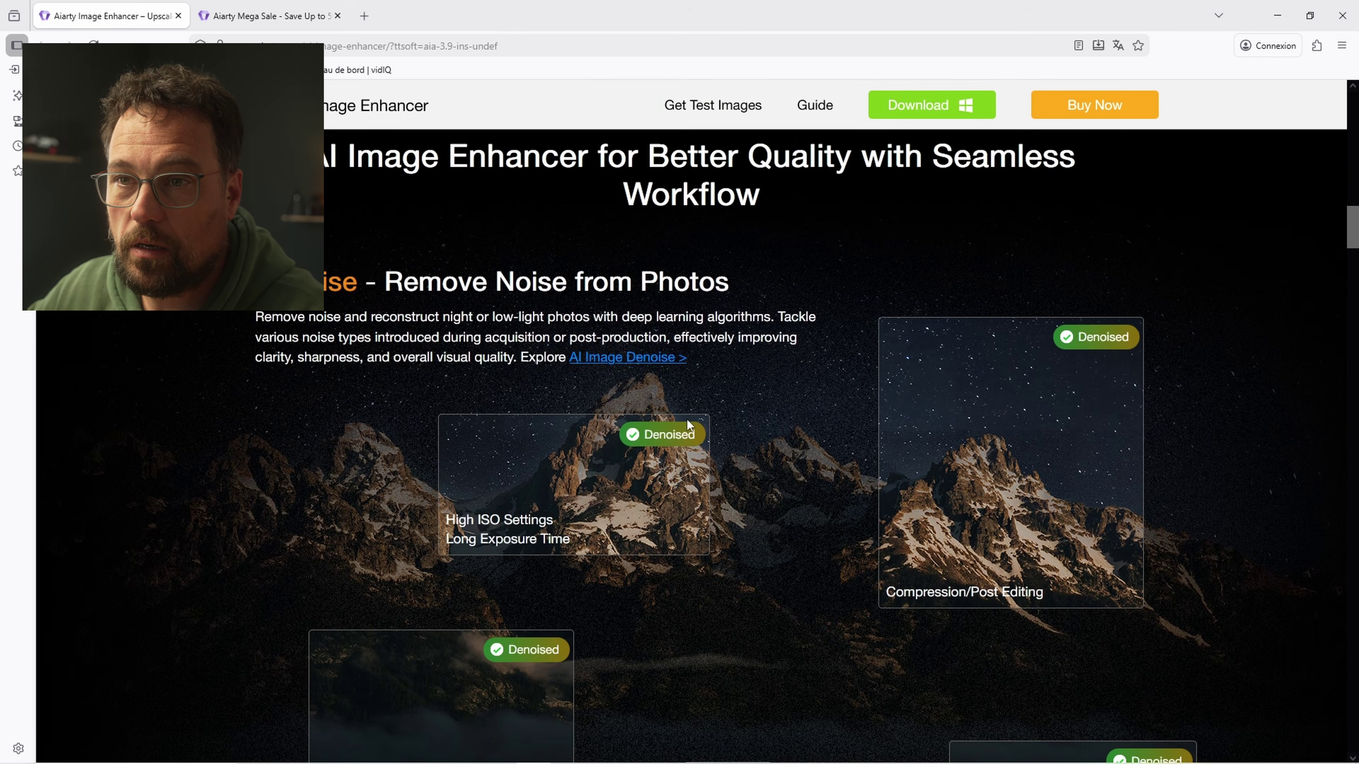
{"action": "scroll", "coordinate": [688, 426], "scroll_direction": "down", "scroll_amount": 3}
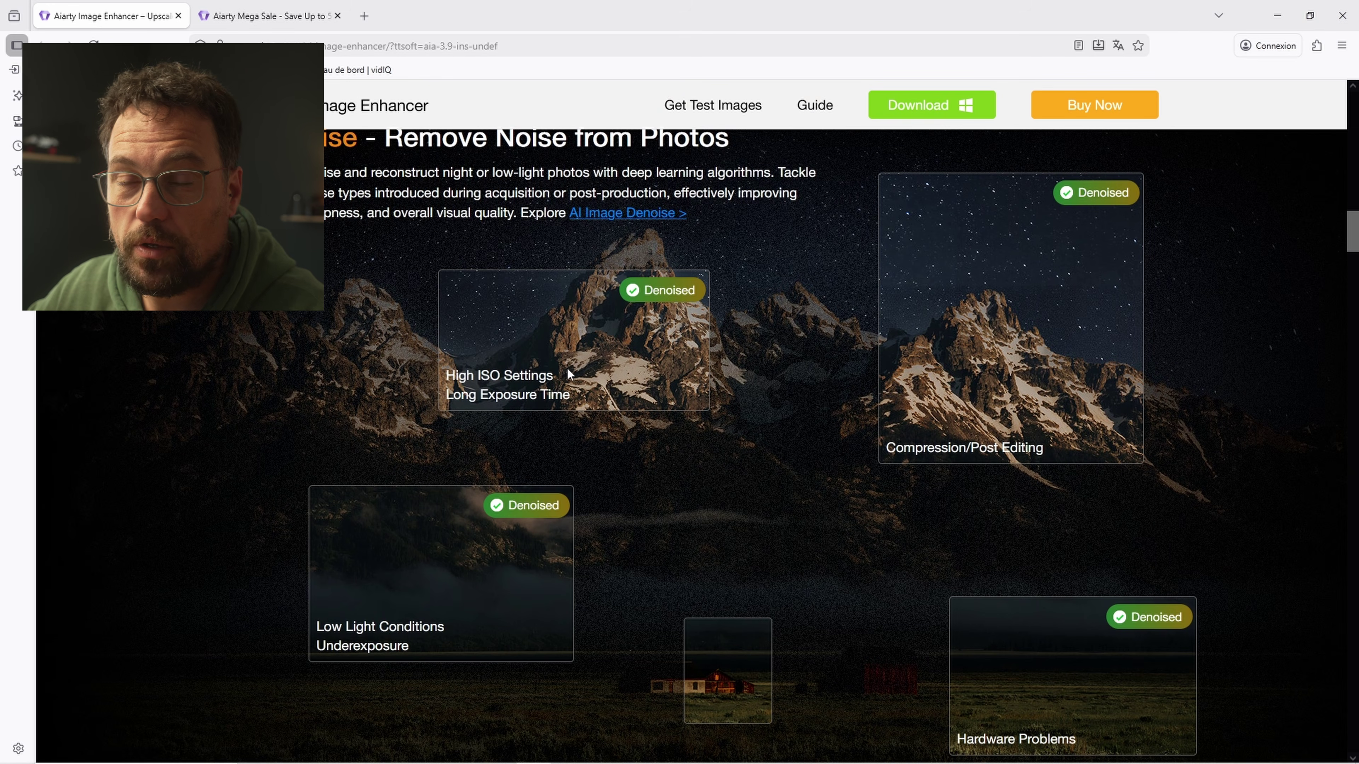
- Examine the Deblur section's before and after examples for JPEG artifacts, pixelated and fuzzy images
{"action": "scroll", "coordinate": [872, 305], "scroll_direction": "down", "scroll_amount": 12}
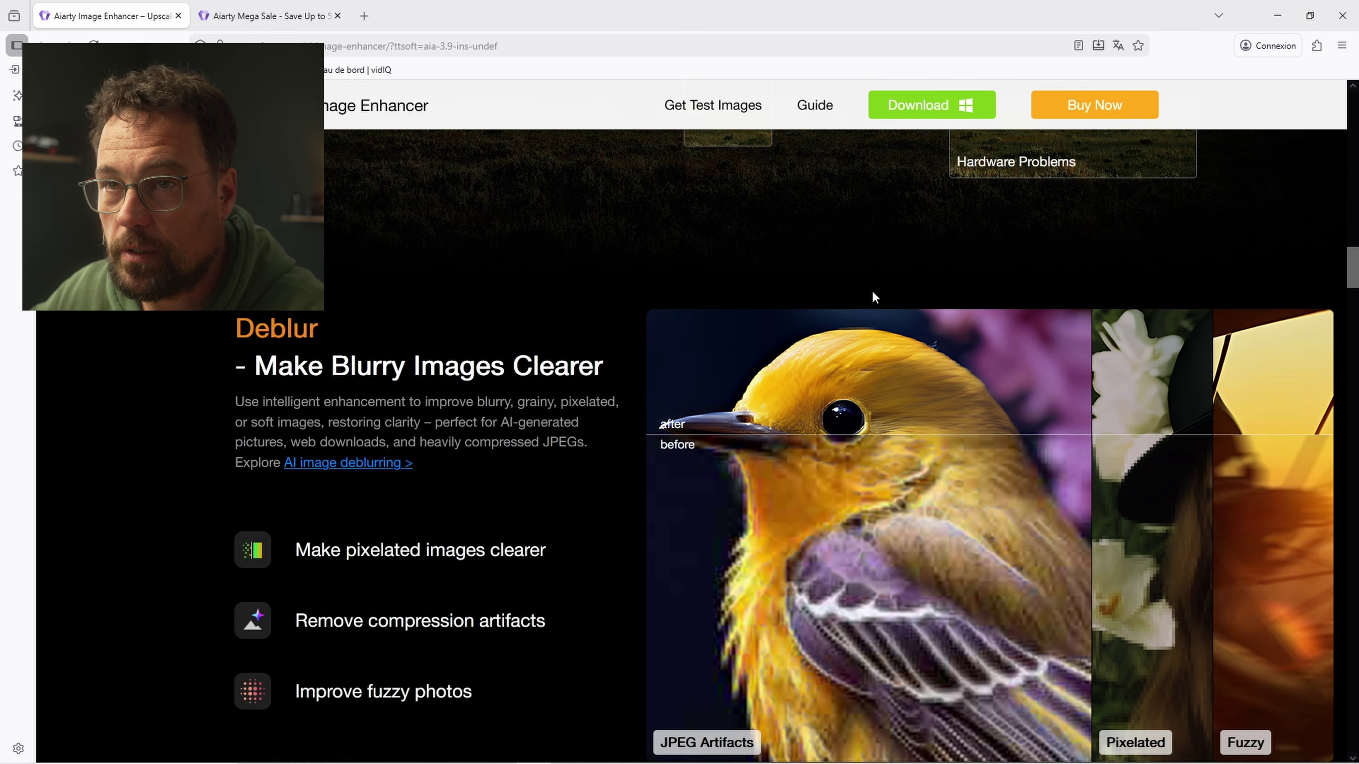
{"action": "scroll", "coordinate": [874, 297], "scroll_direction": "down", "scroll_amount": 3}
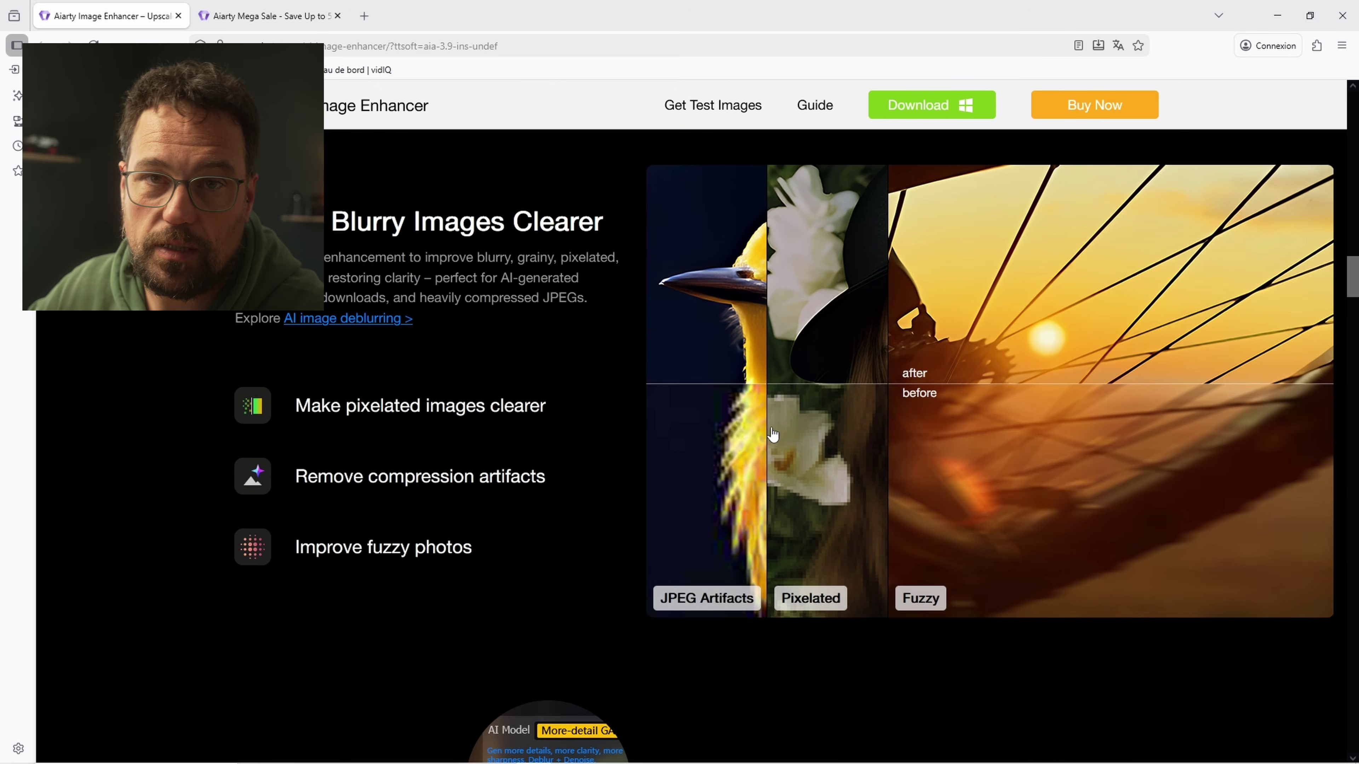
{"action": "scroll", "coordinate": [641, 428], "scroll_direction": "up", "scroll_amount": 1}
{"action": "scroll", "coordinate": [878, 504], "scroll_direction": "down", "scroll_amount": 1}
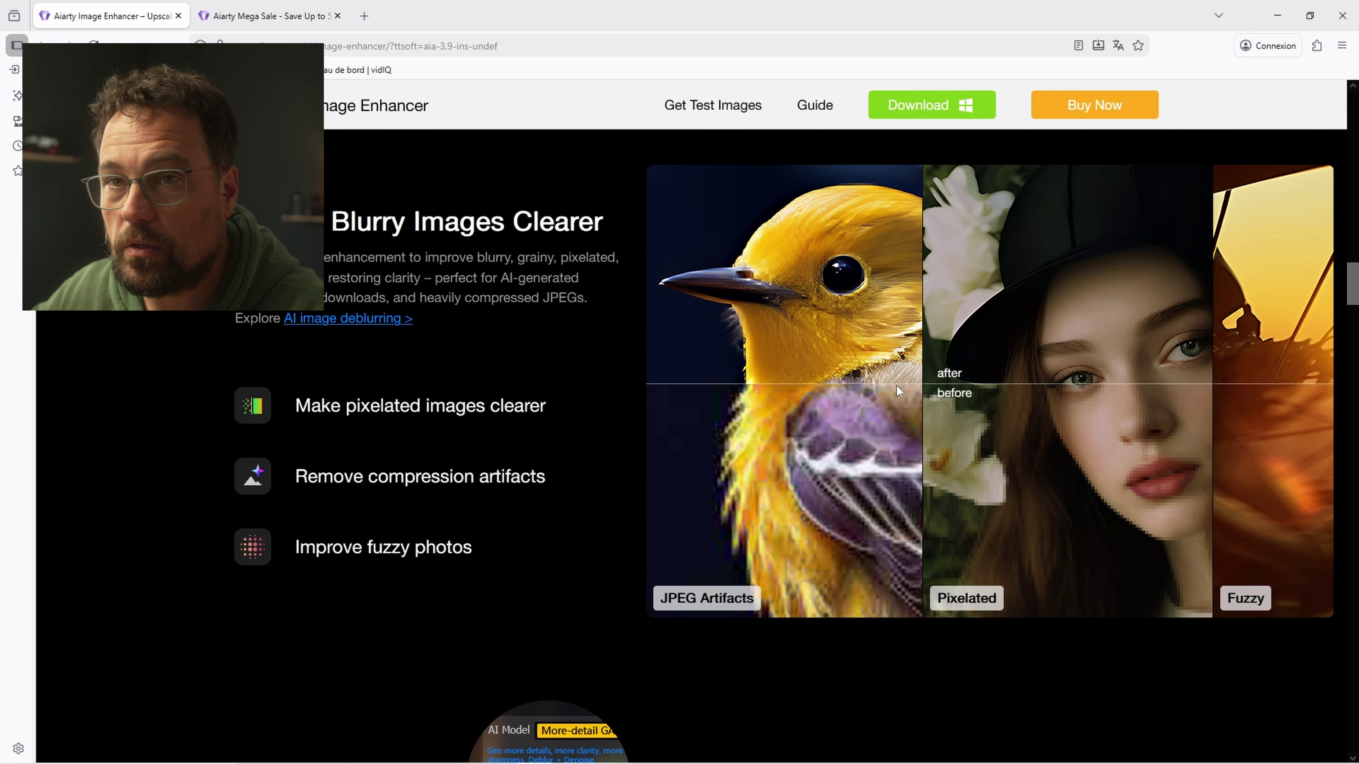
{"action": "scroll", "coordinate": [831, 375], "scroll_direction": "down", "scroll_amount": 4}
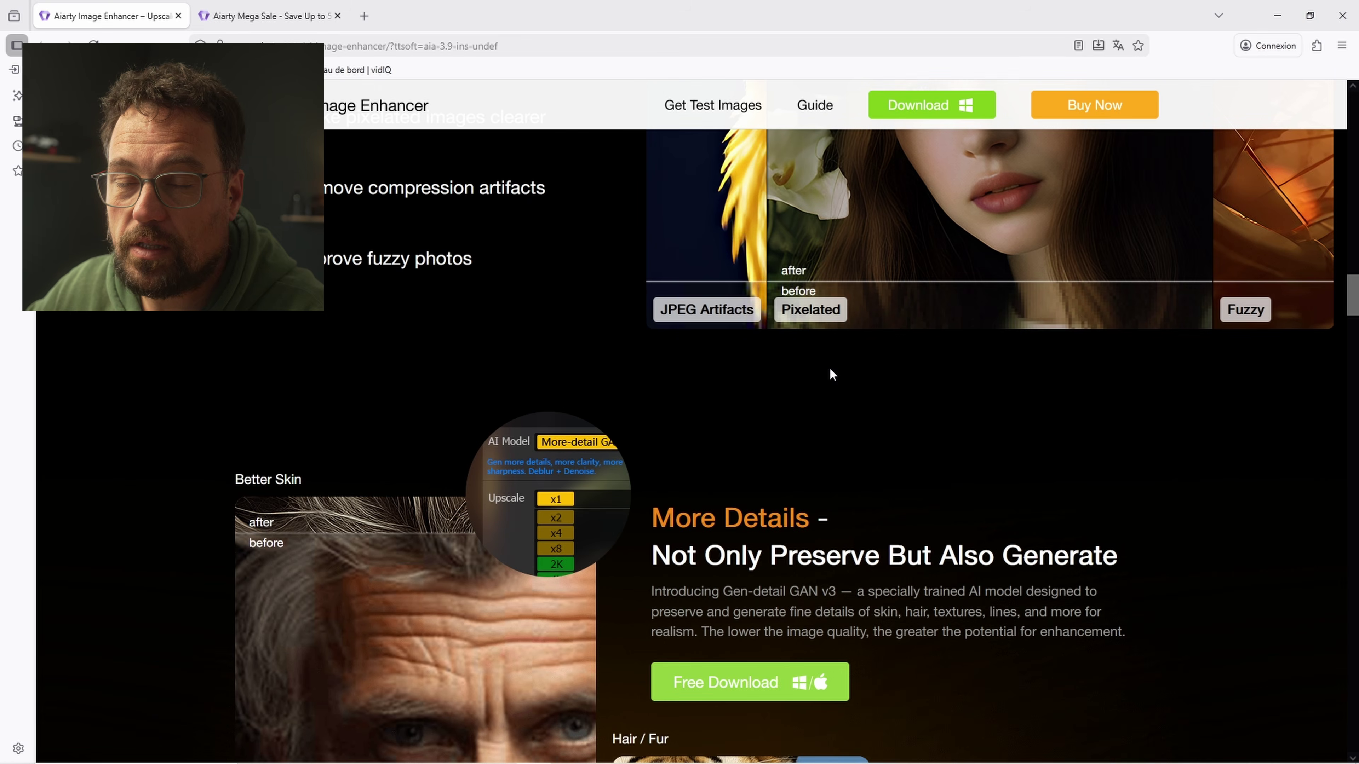
{"action": "scroll", "coordinate": [916, 306], "scroll_direction": "up", "scroll_amount": 3}
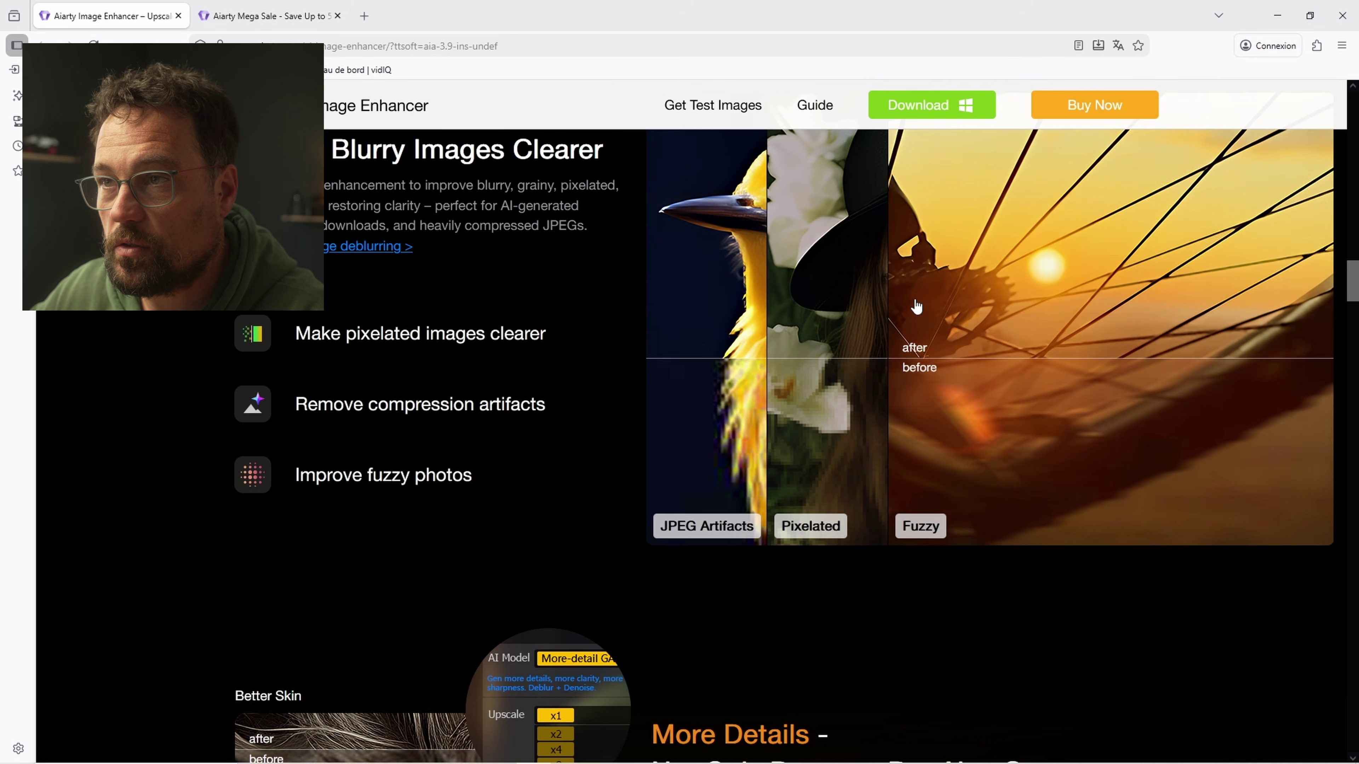
{"action": "scroll", "coordinate": [916, 307], "scroll_direction": "up", "scroll_amount": 1}
{"action": "scroll", "coordinate": [819, 307], "scroll_direction": "down", "scroll_amount": 2}
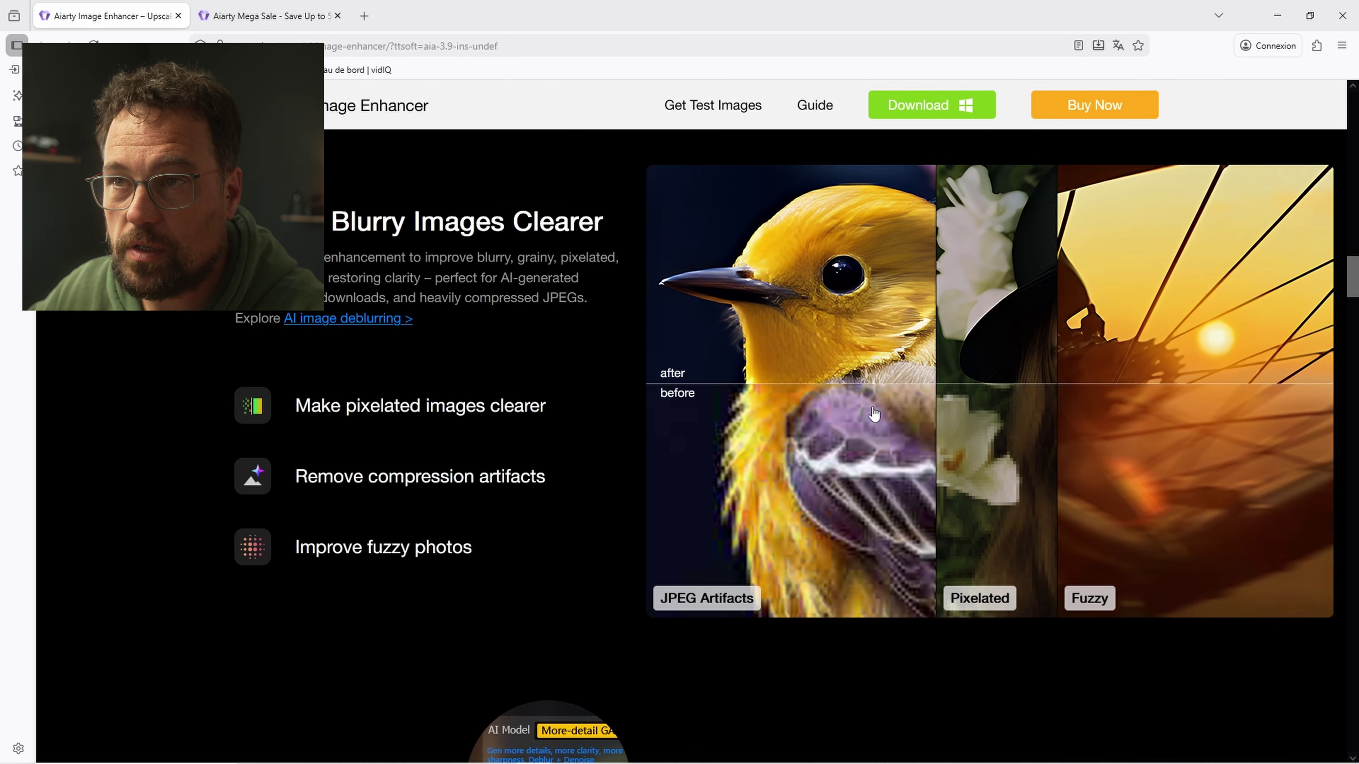
{"action": "scroll", "coordinate": [871, 408], "scroll_direction": "down", "scroll_amount": 1}
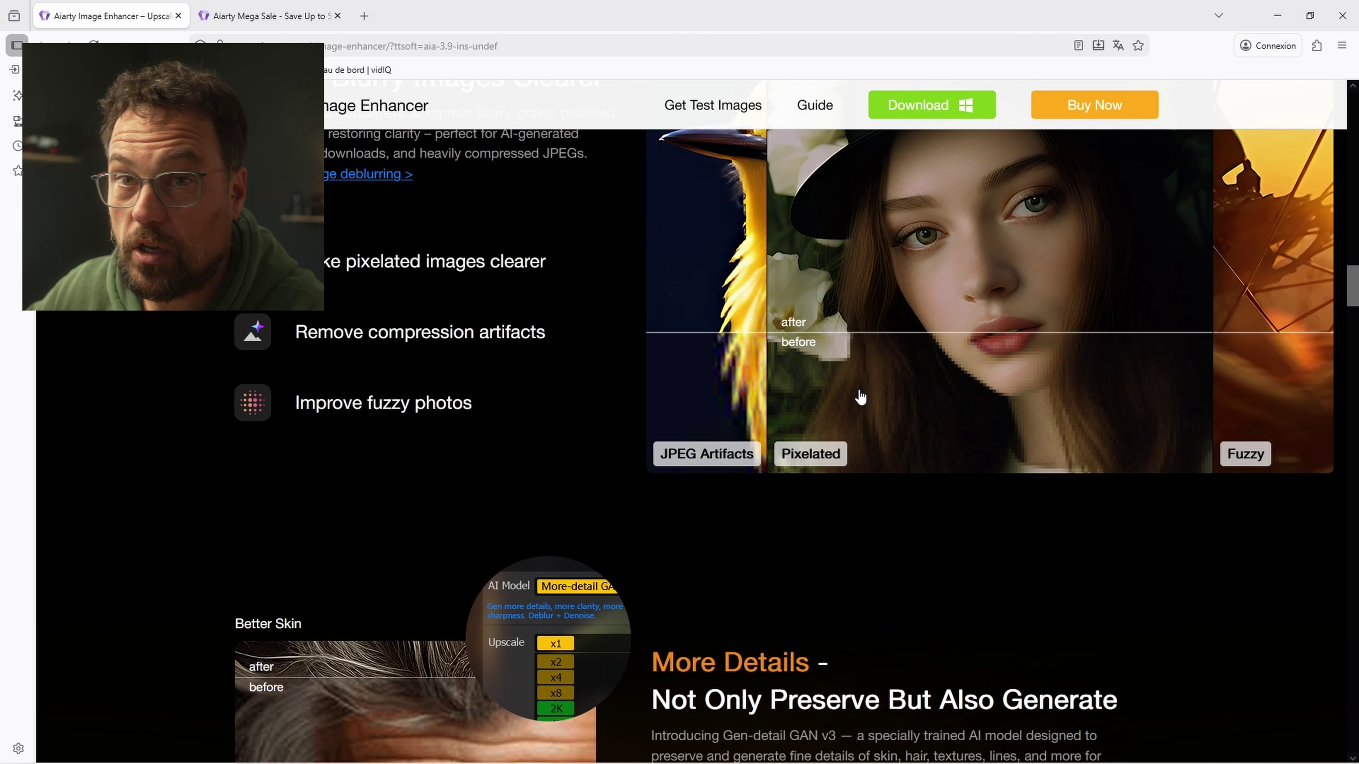
{"action": "scroll", "coordinate": [860, 397], "scroll_direction": "up", "scroll_amount": 3}
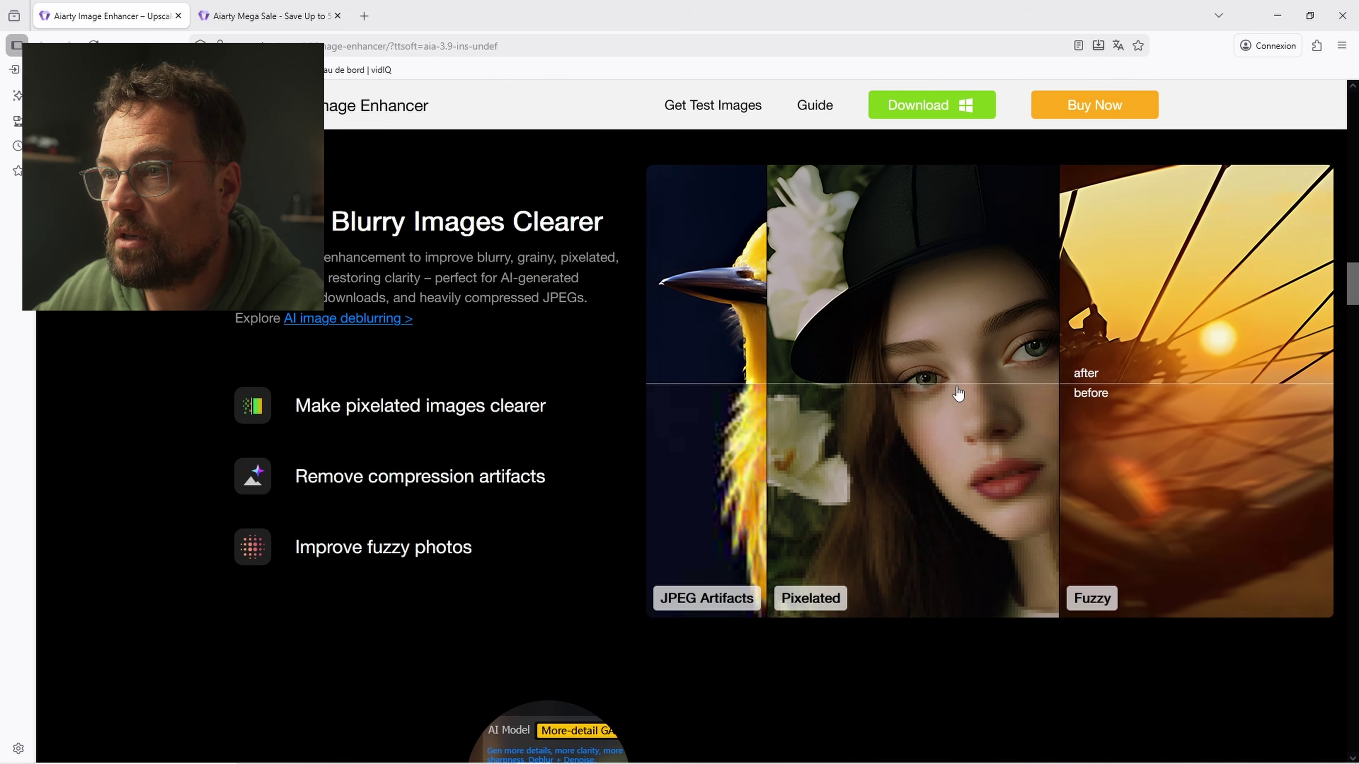
- Examine the More Details section's skin, hair and fur, and texture comparisons, continuing to the face Restore section
{"action": "scroll", "coordinate": [950, 354], "scroll_direction": "down", "scroll_amount": 9}
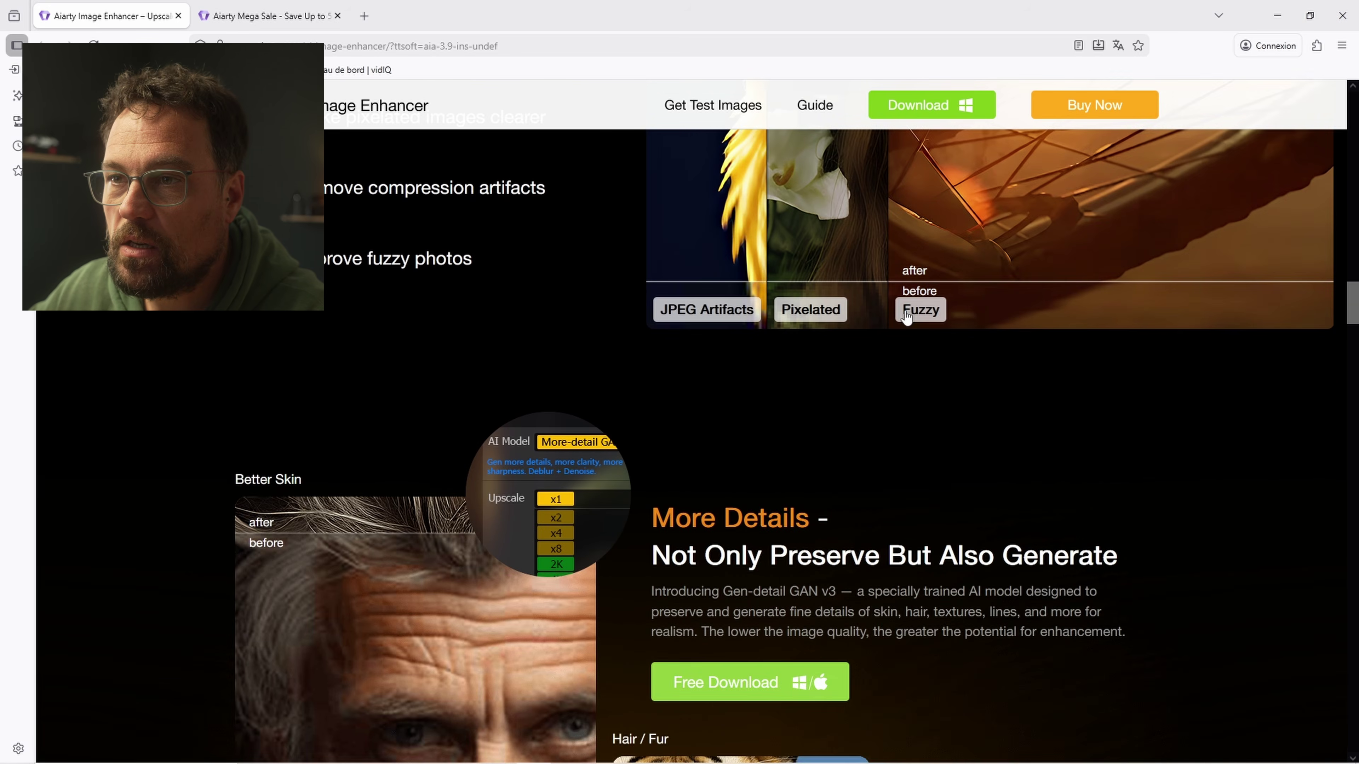
{"action": "scroll", "coordinate": [978, 296], "scroll_direction": "down", "scroll_amount": 3}
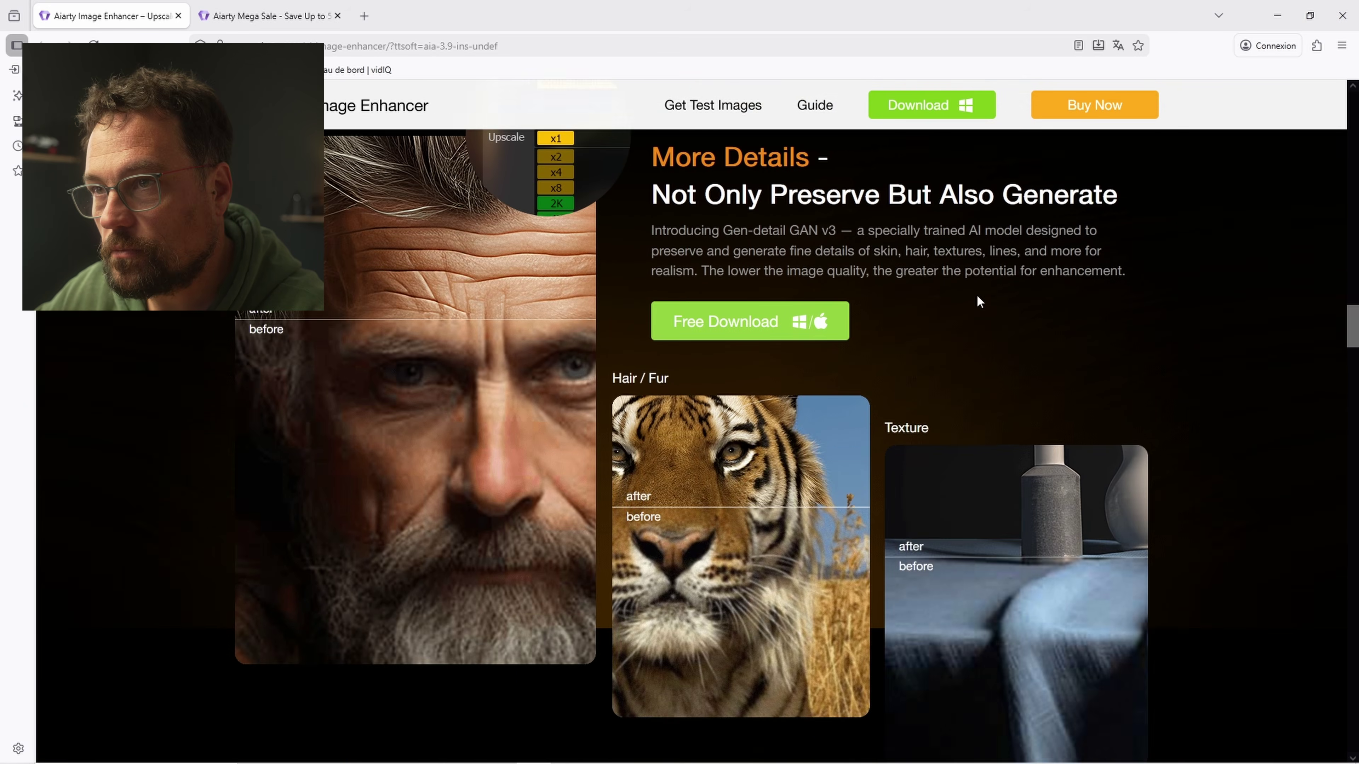
{"action": "scroll", "coordinate": [837, 284], "scroll_direction": "up", "scroll_amount": 2}
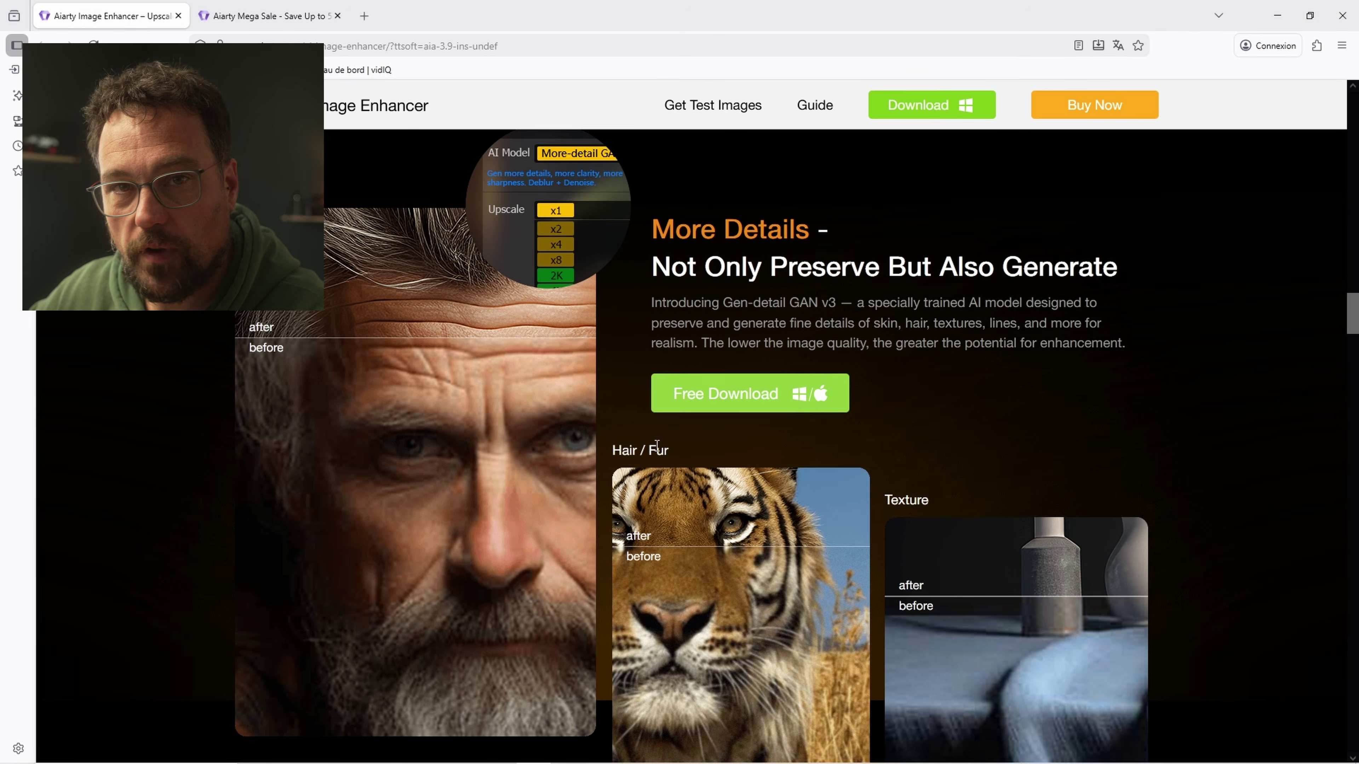
{"action": "scroll", "coordinate": [748, 537], "scroll_direction": "down", "scroll_amount": 2}
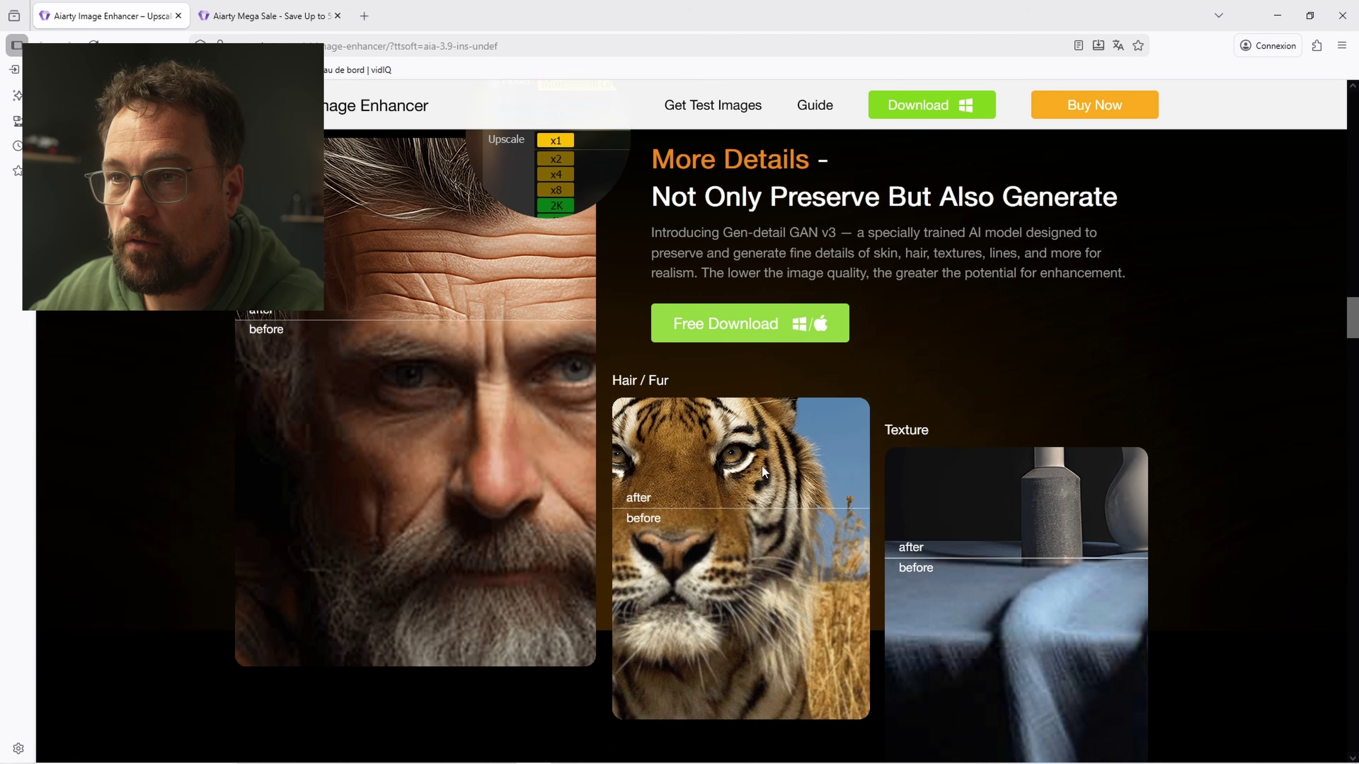
{"action": "scroll", "coordinate": [702, 425], "scroll_direction": "up", "scroll_amount": 2}
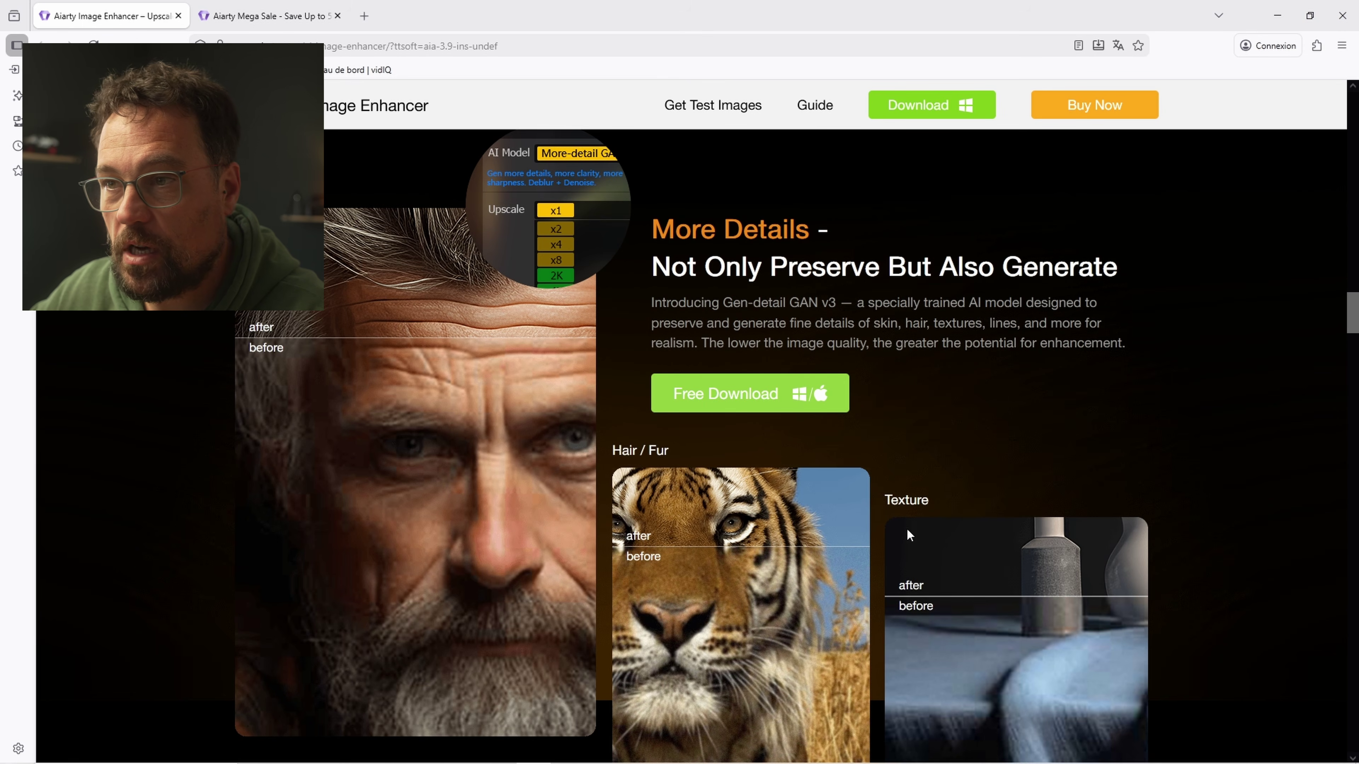
{"action": "scroll", "coordinate": [943, 516], "scroll_direction": "down", "scroll_amount": 2}
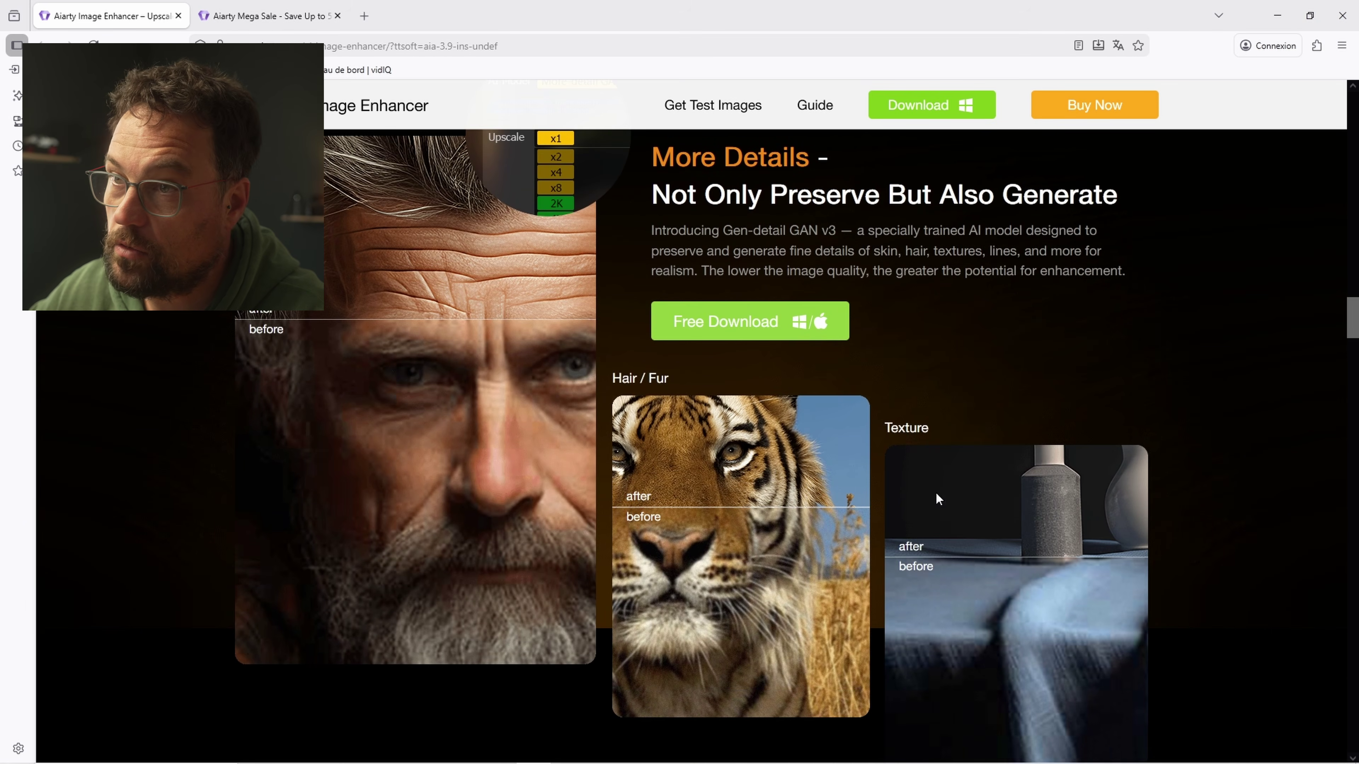
{"action": "scroll", "coordinate": [963, 540], "scroll_direction": "down", "scroll_amount": 4}
{"action": "scroll", "coordinate": [991, 327], "scroll_direction": "up", "scroll_amount": 3}
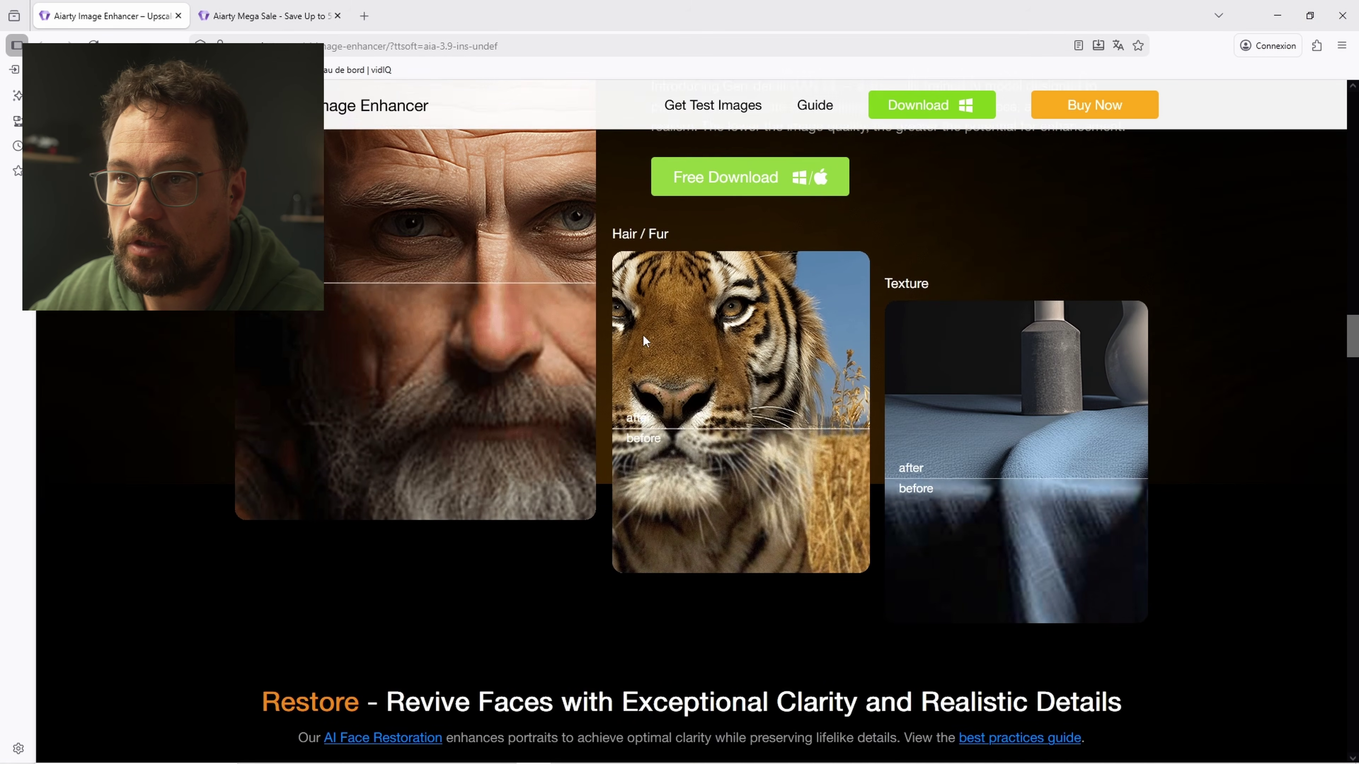
{"action": "scroll", "coordinate": [707, 428], "scroll_direction": "down", "scroll_amount": 2}
{"action": "scroll", "coordinate": [466, 351], "scroll_direction": "up", "scroll_amount": 1}
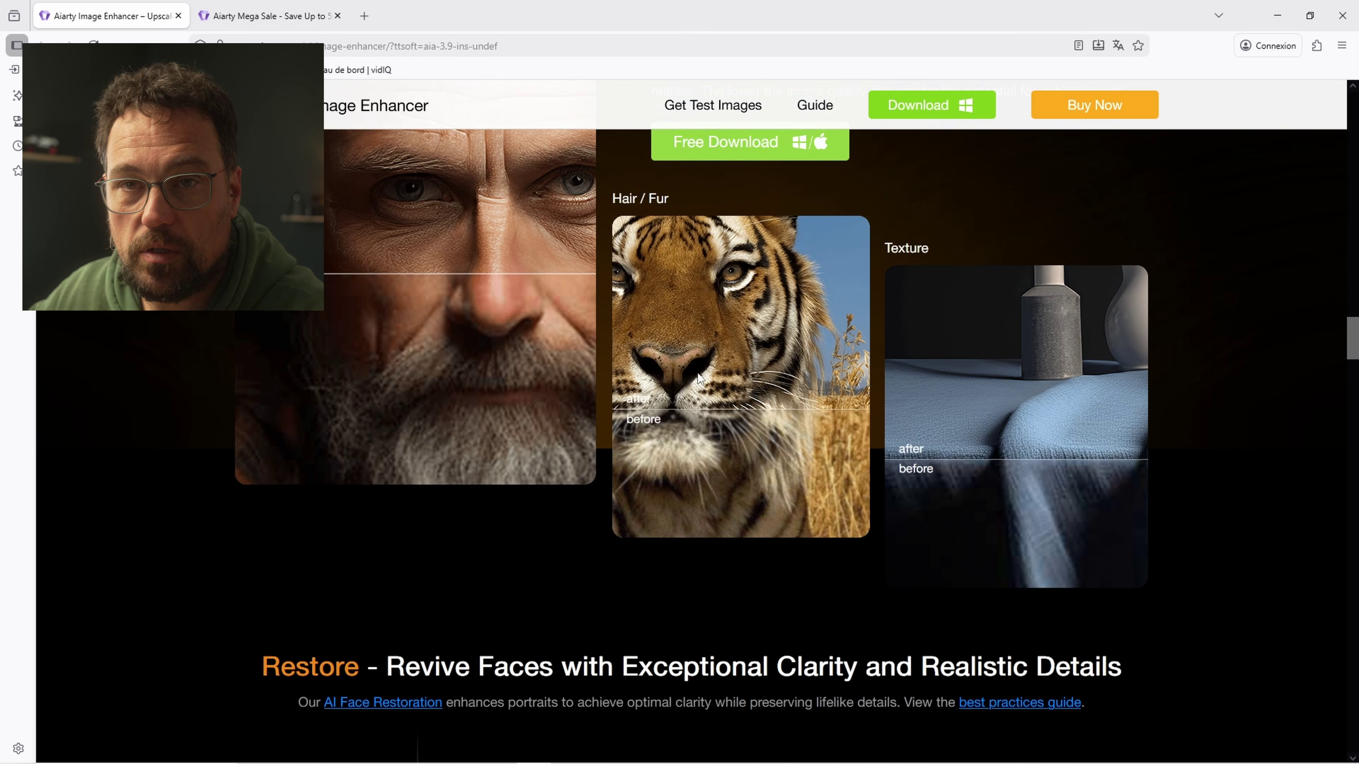
{"action": "scroll", "coordinate": [541, 347], "scroll_direction": "down", "scroll_amount": 1}
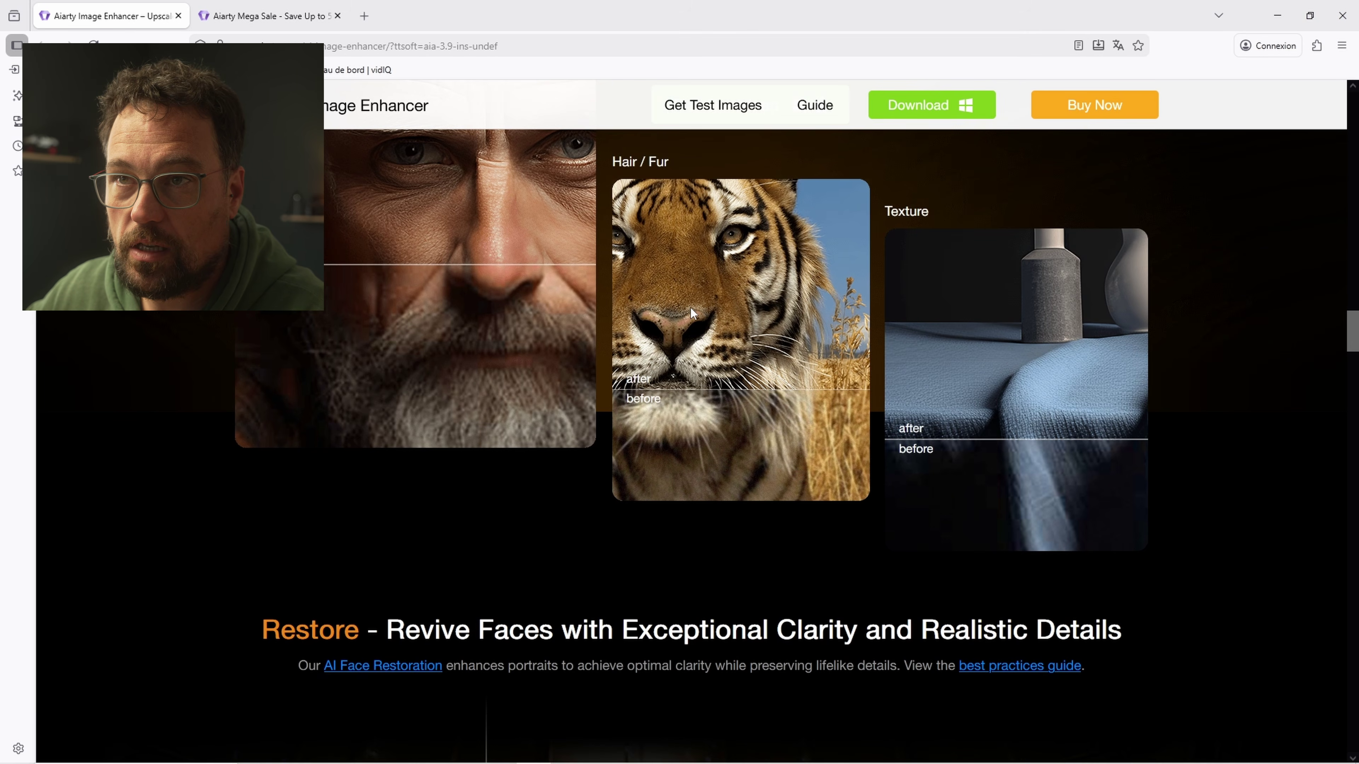
{"action": "scroll", "coordinate": [690, 308], "scroll_direction": "down", "scroll_amount": 5}
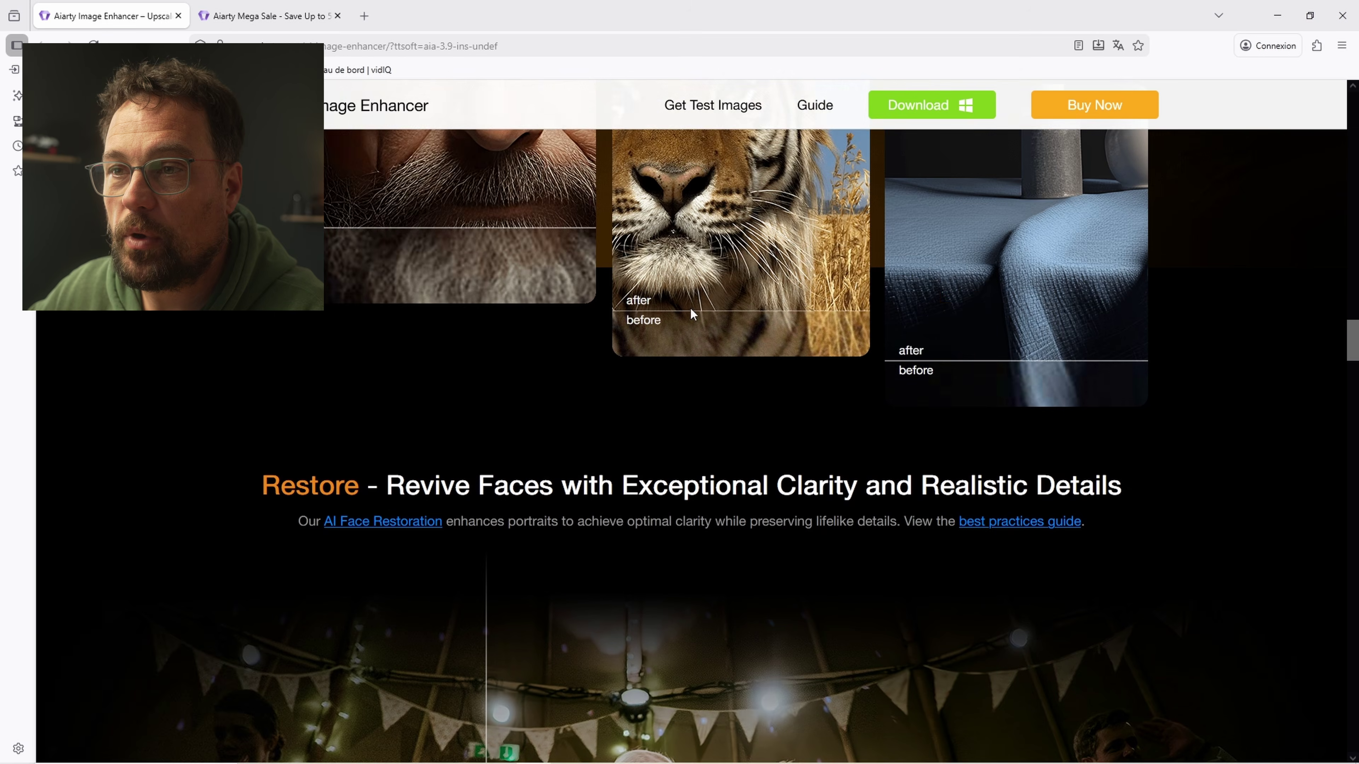
- Compare the face restoration examples in the Restore section, covering the vintage wedding couple, out-of-focus portrait, compressed portrait and group photo
{"action": "scroll", "coordinate": [556, 282], "scroll_direction": "down", "scroll_amount": 1}
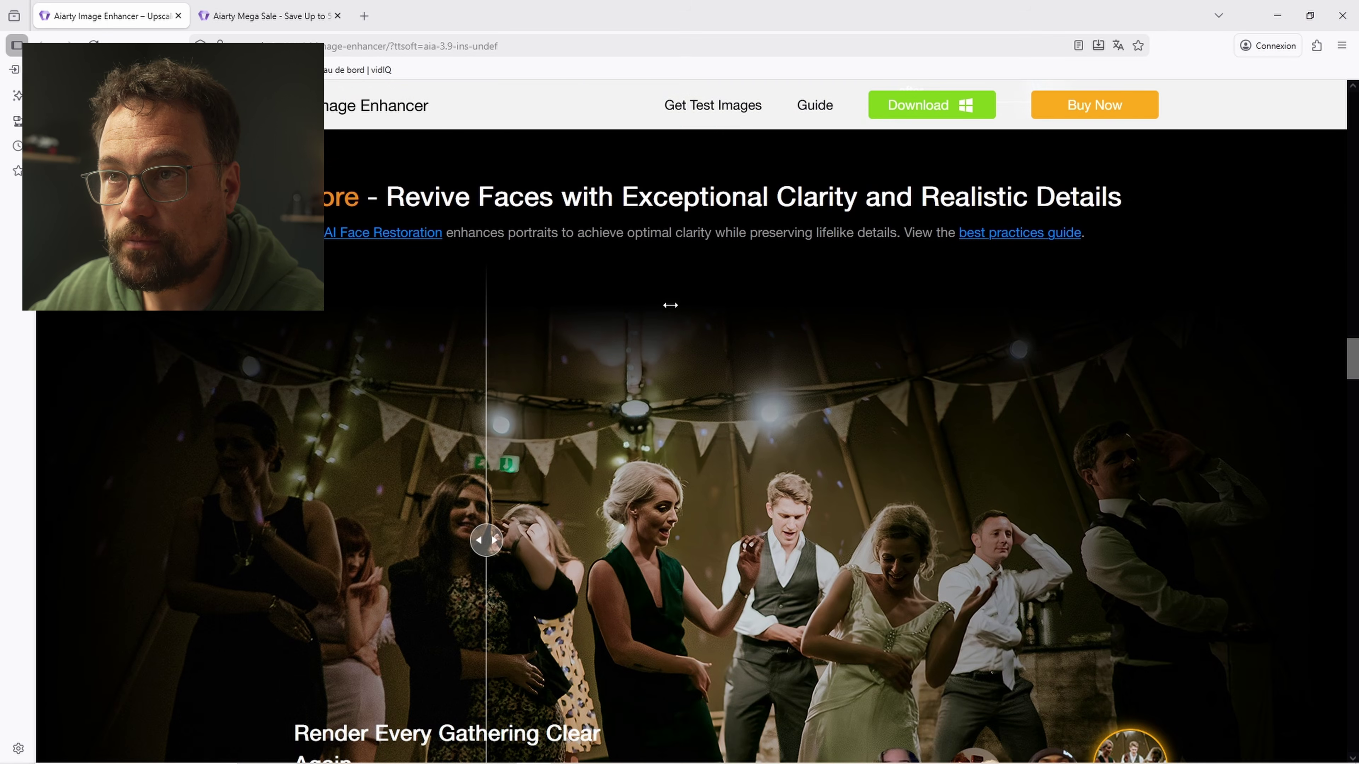
{"action": "scroll", "coordinate": [709, 220], "scroll_direction": "down", "scroll_amount": 2}
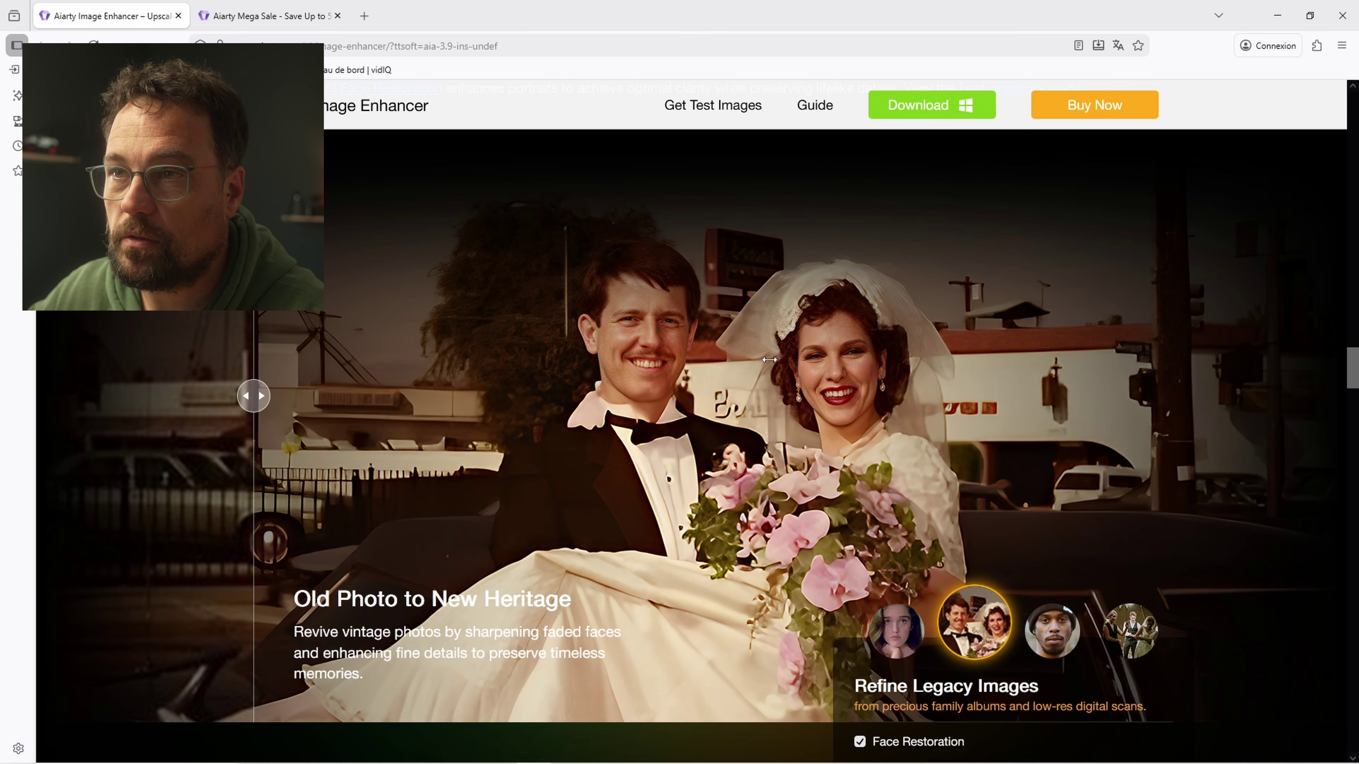
{"action": "left_click", "coordinate": [1053, 636]}
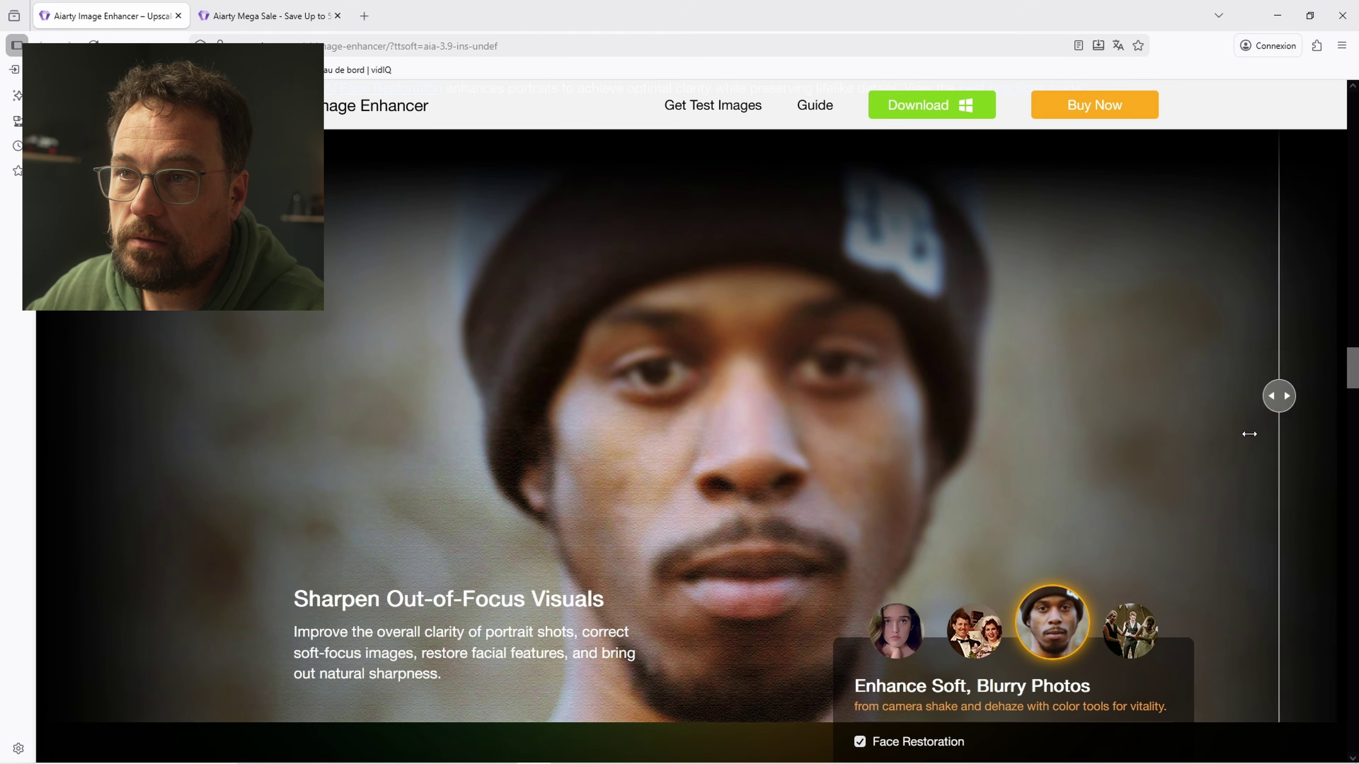
{"action": "left_click", "coordinate": [1129, 635]}
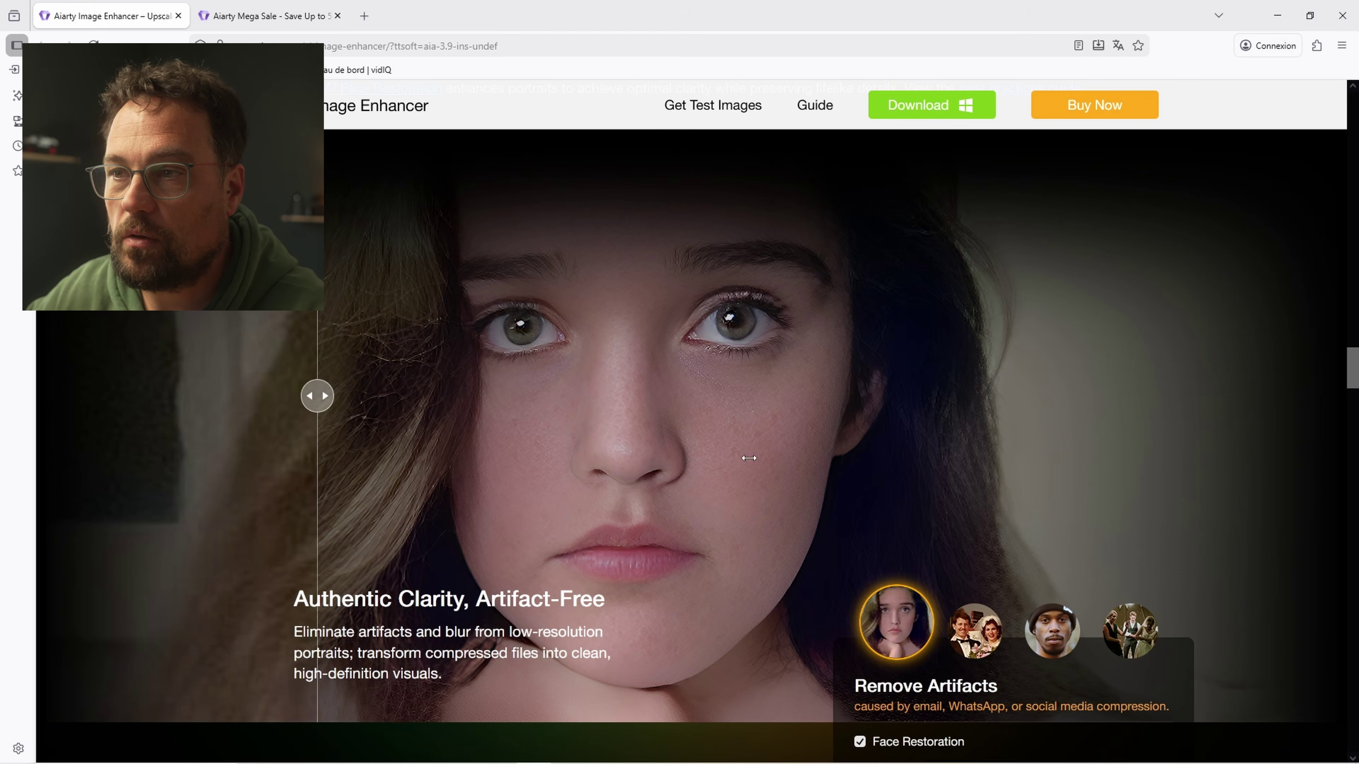
{"action": "left_click", "coordinate": [1113, 644]}
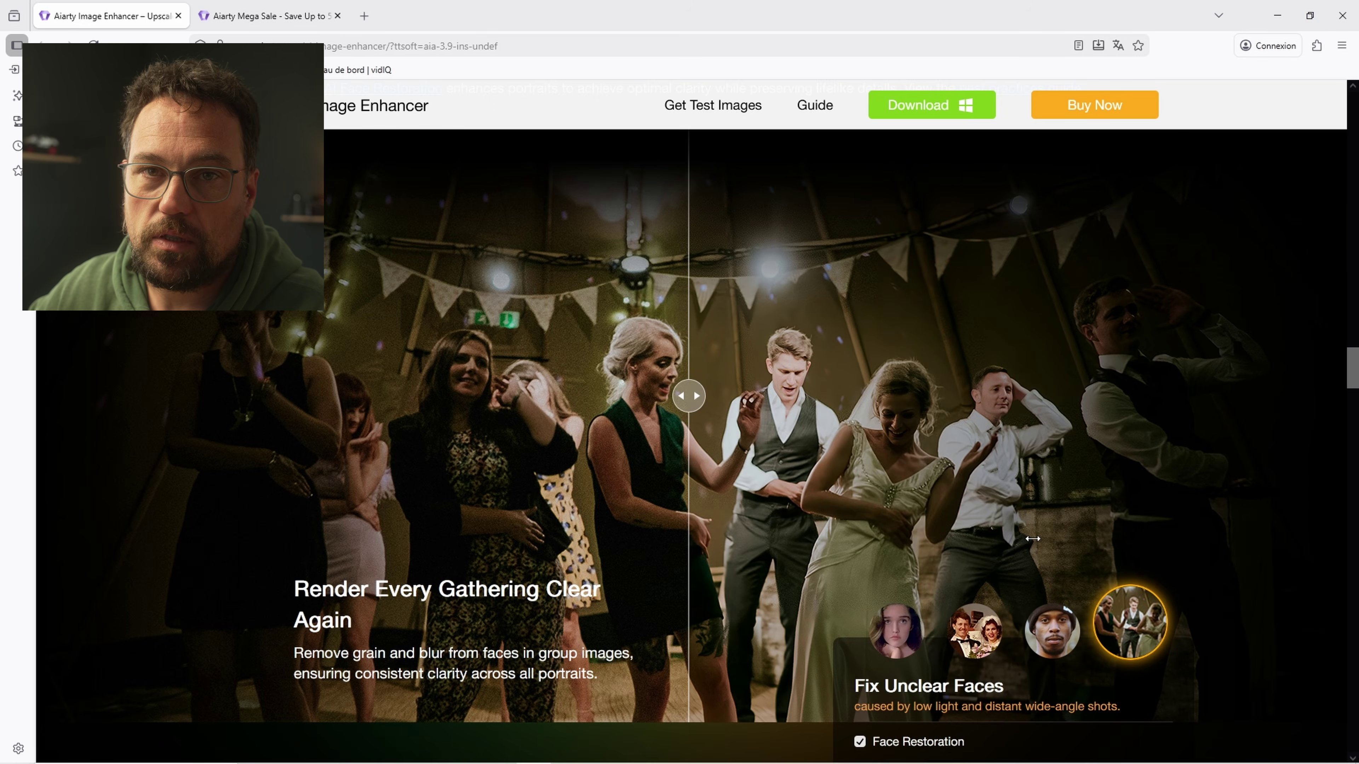
{"action": "left_click_drag", "start_coordinate": [689, 396], "coordinate": [511, 354]}
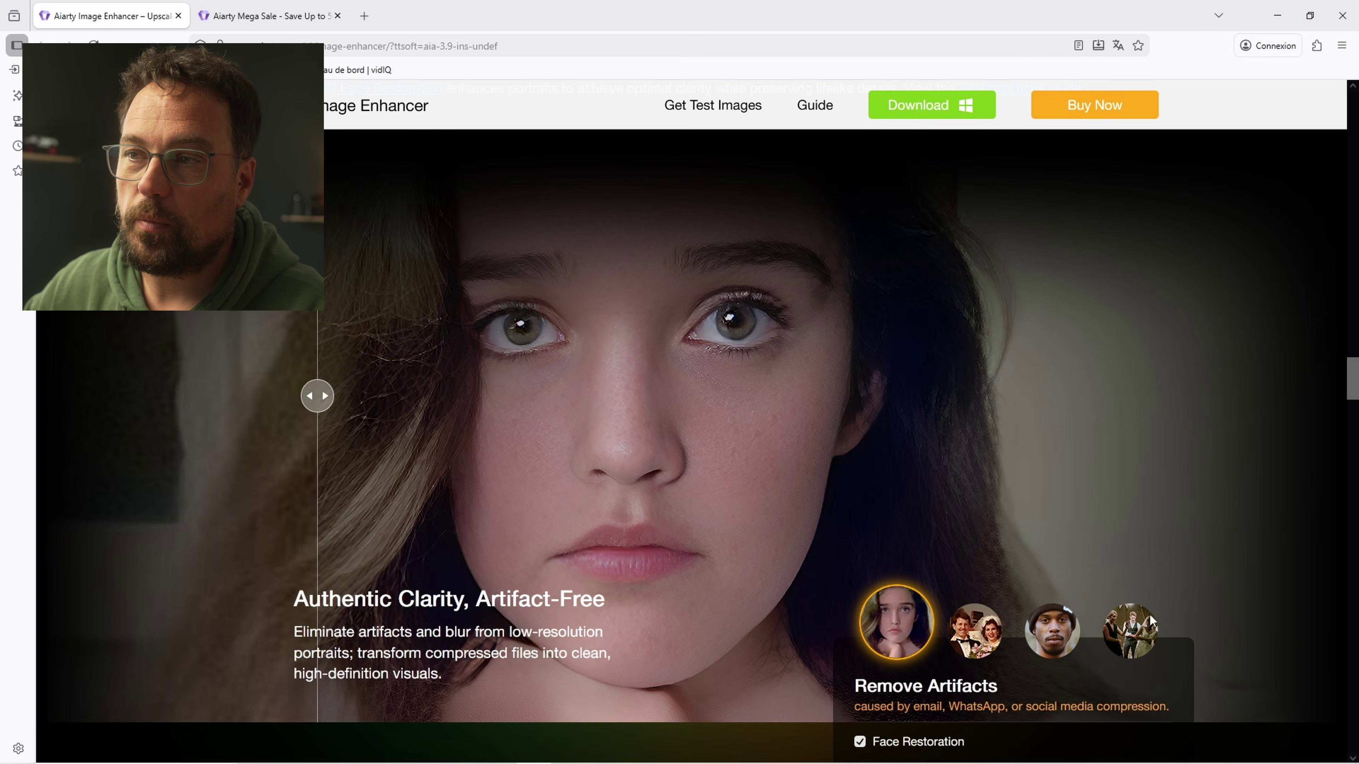
{"action": "left_click", "coordinate": [1149, 623]}
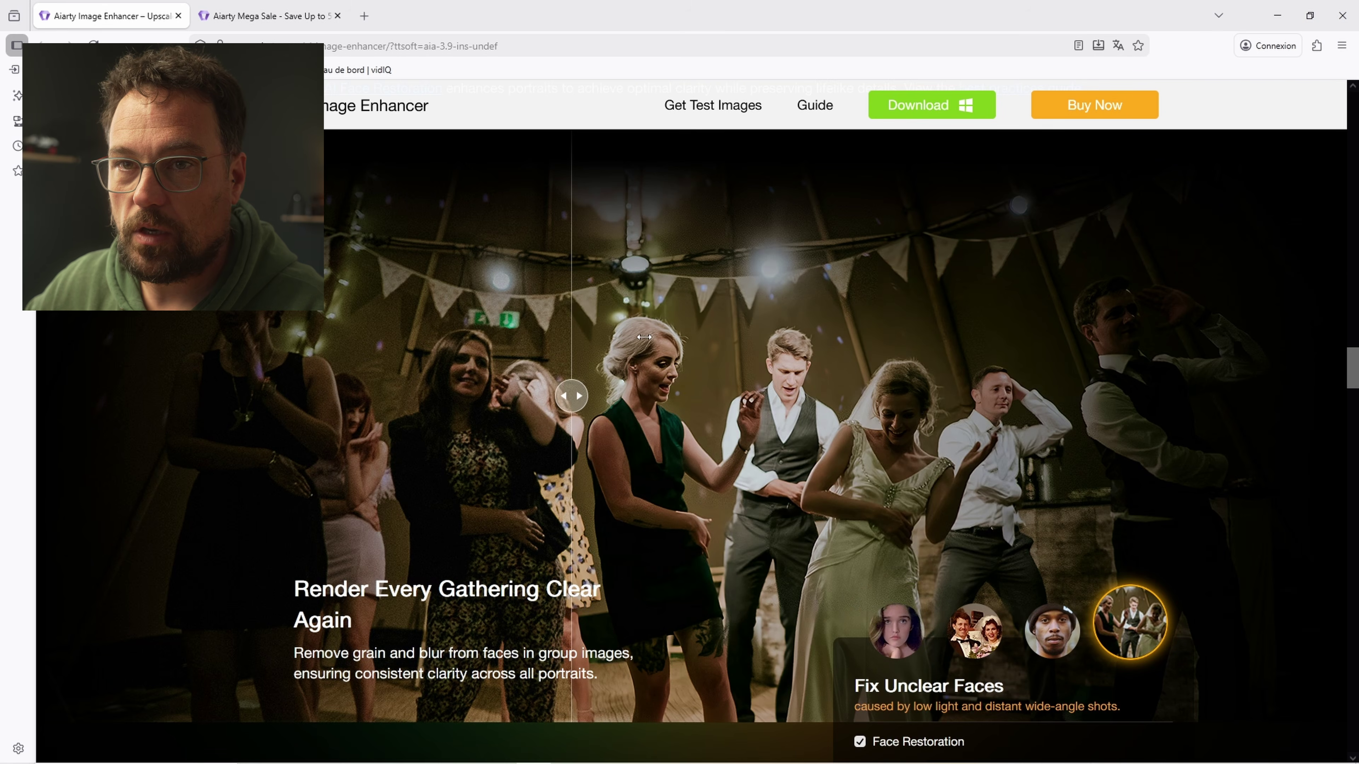
- Review the color and HDR adjustments, the AI Eraser object removal section and the usage scenarios further along the product page
{"action": "scroll", "coordinate": [600, 431], "scroll_direction": "down", "scroll_amount": 10}
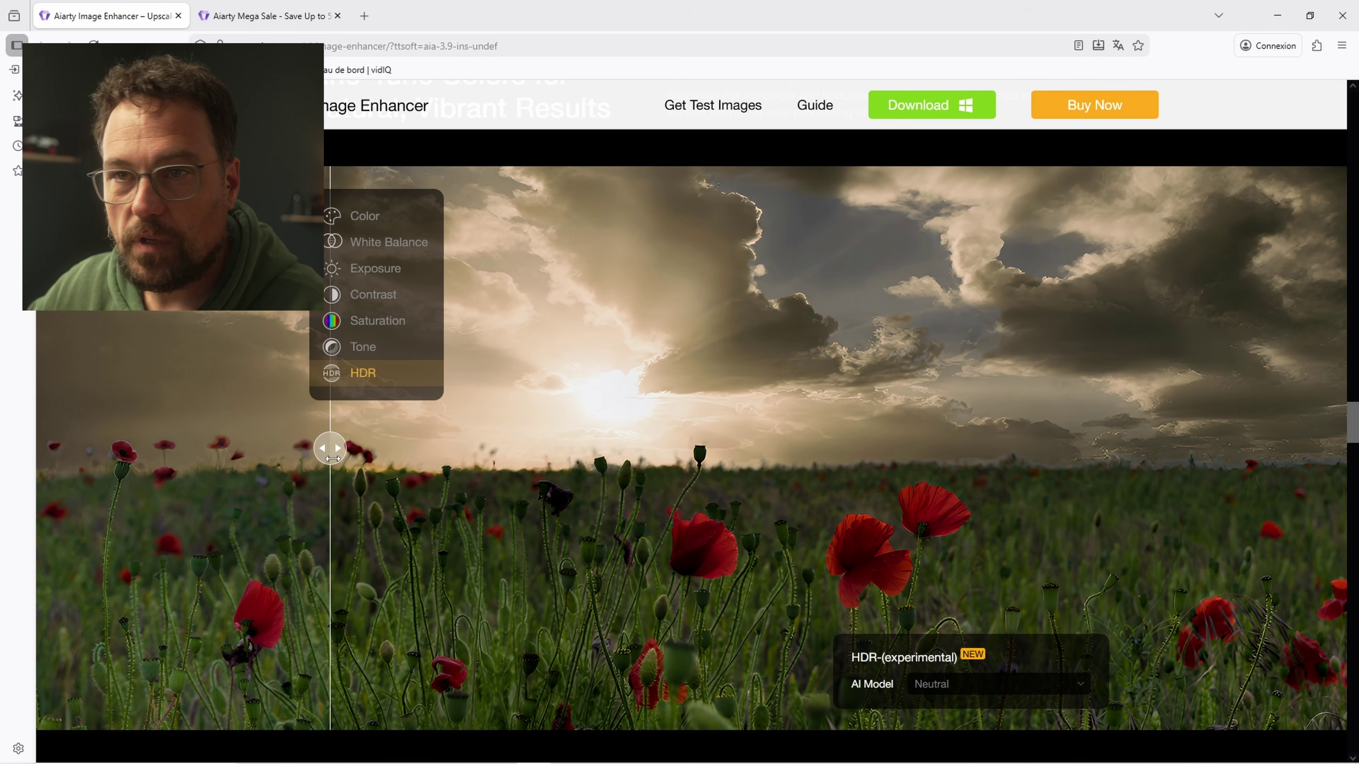
{"action": "scroll", "coordinate": [846, 346], "scroll_direction": "down", "scroll_amount": 5}
{"action": "scroll", "coordinate": [762, 339], "scroll_direction": "down", "scroll_amount": 5}
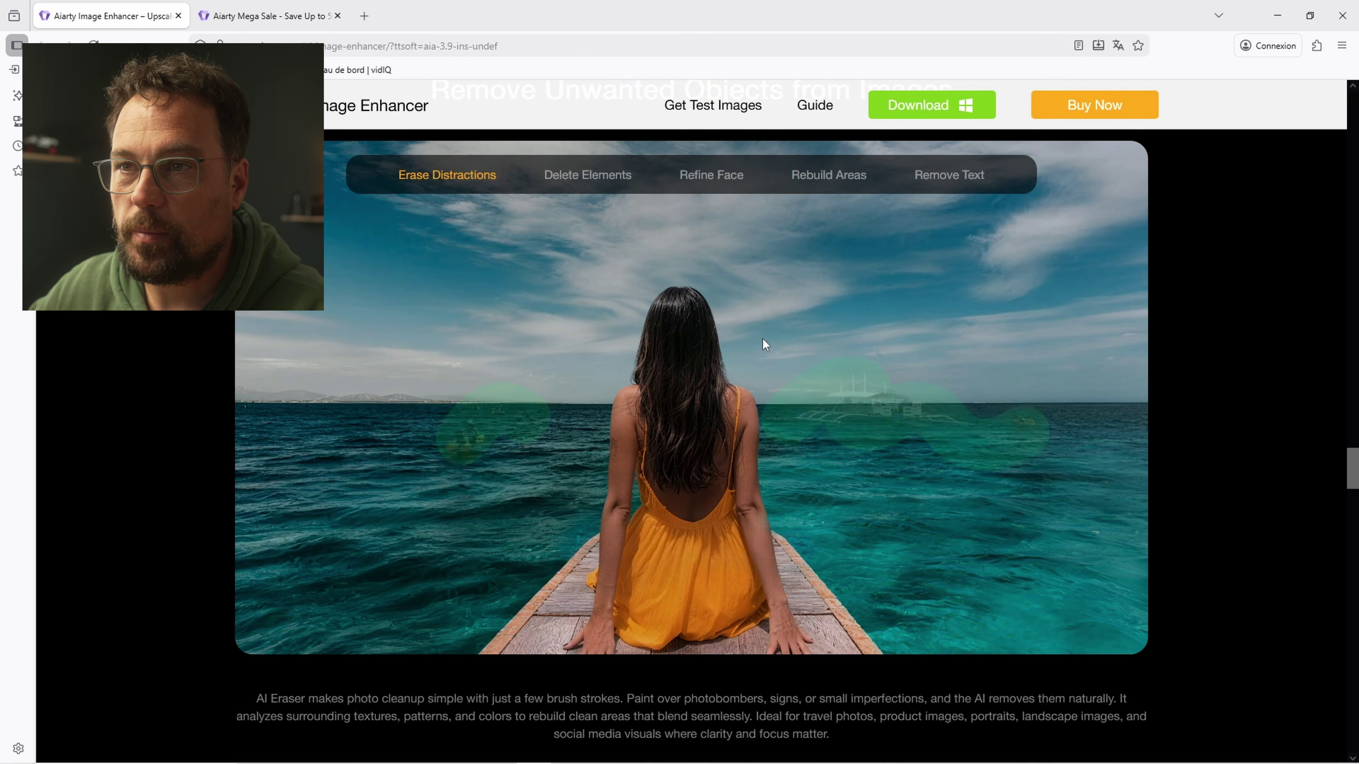
{"action": "scroll", "coordinate": [950, 397], "scroll_direction": "down", "scroll_amount": 7}
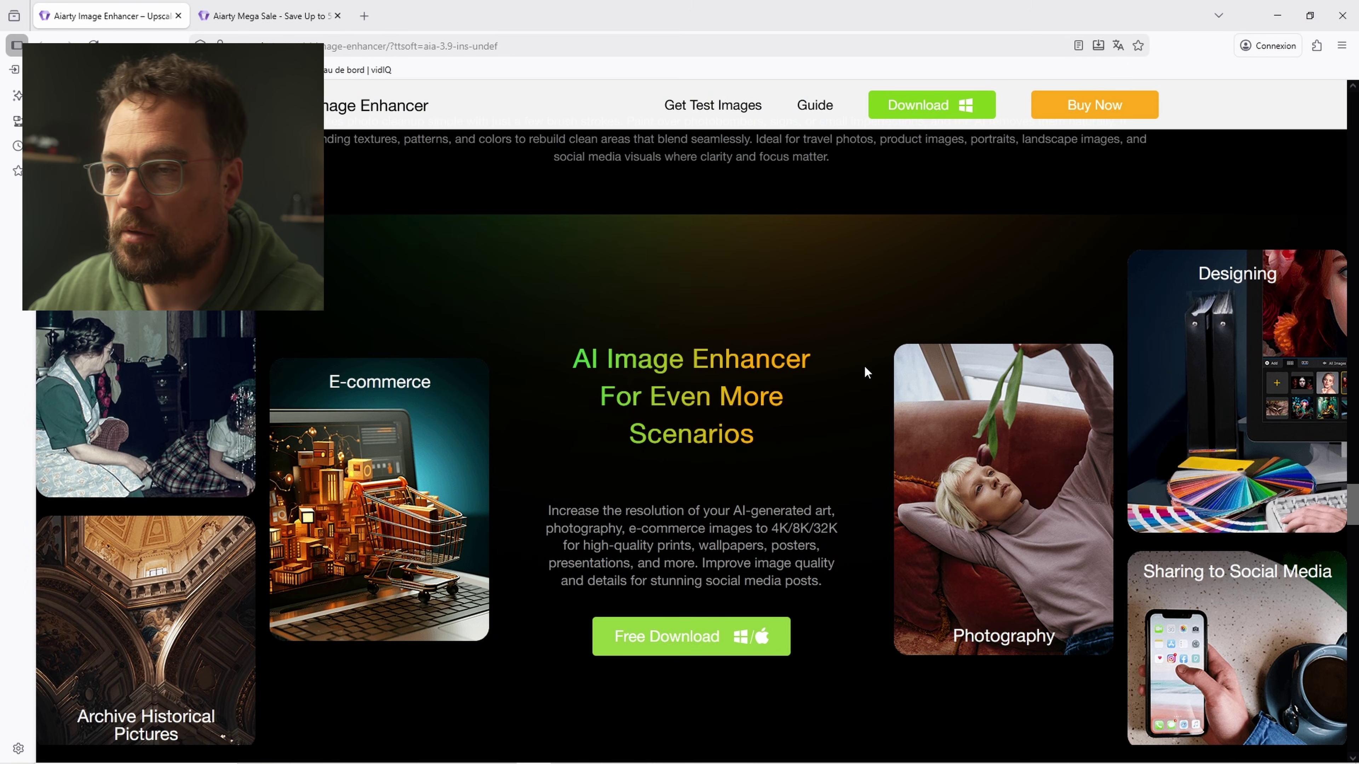
{"action": "scroll", "coordinate": [866, 373], "scroll_direction": "up", "scroll_amount": 5}
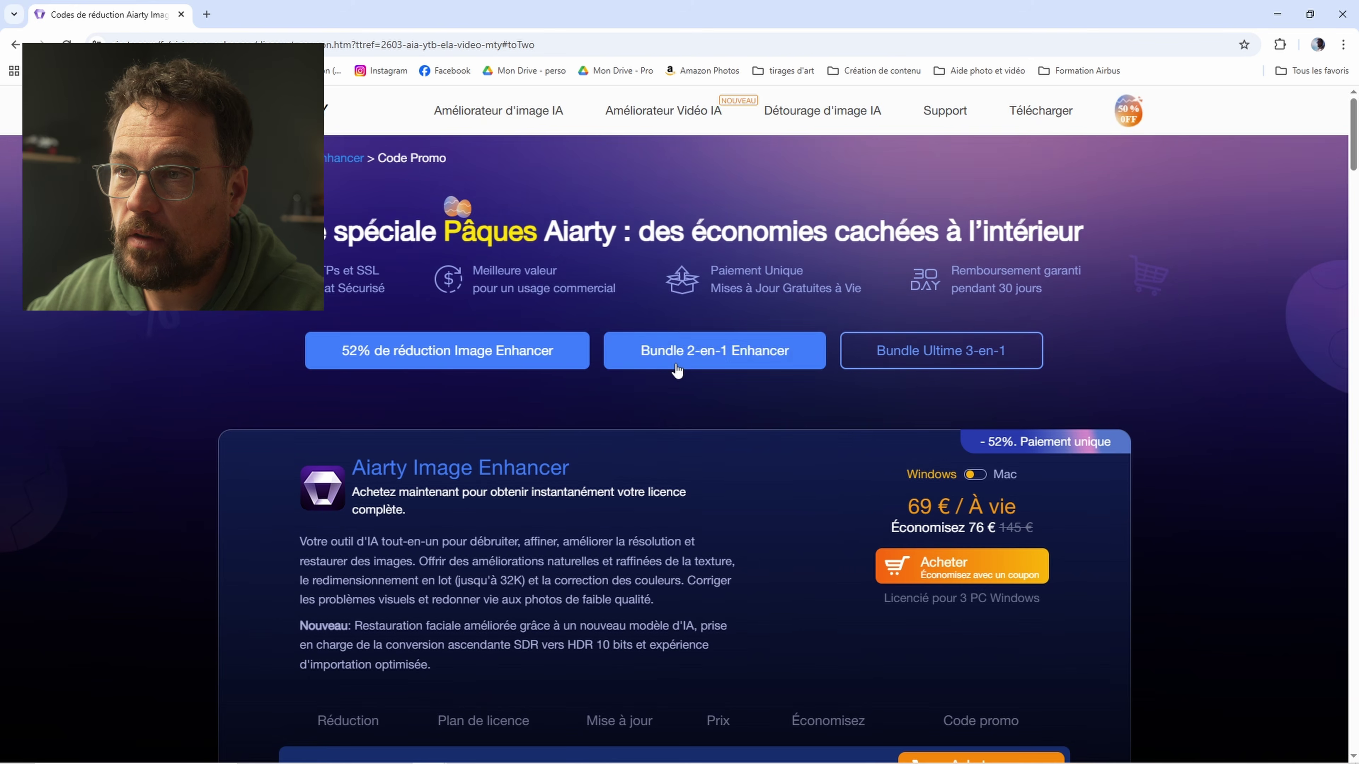
- On the Aiarty promo code page, examine the Image Enhancer's discounted Windows and Mac licence plans, prices and refund guarantee
{"action": "scroll", "coordinate": [881, 430], "scroll_direction": "down", "scroll_amount": 3}
{"action": "scroll", "coordinate": [898, 365], "scroll_direction": "down", "scroll_amount": 2}
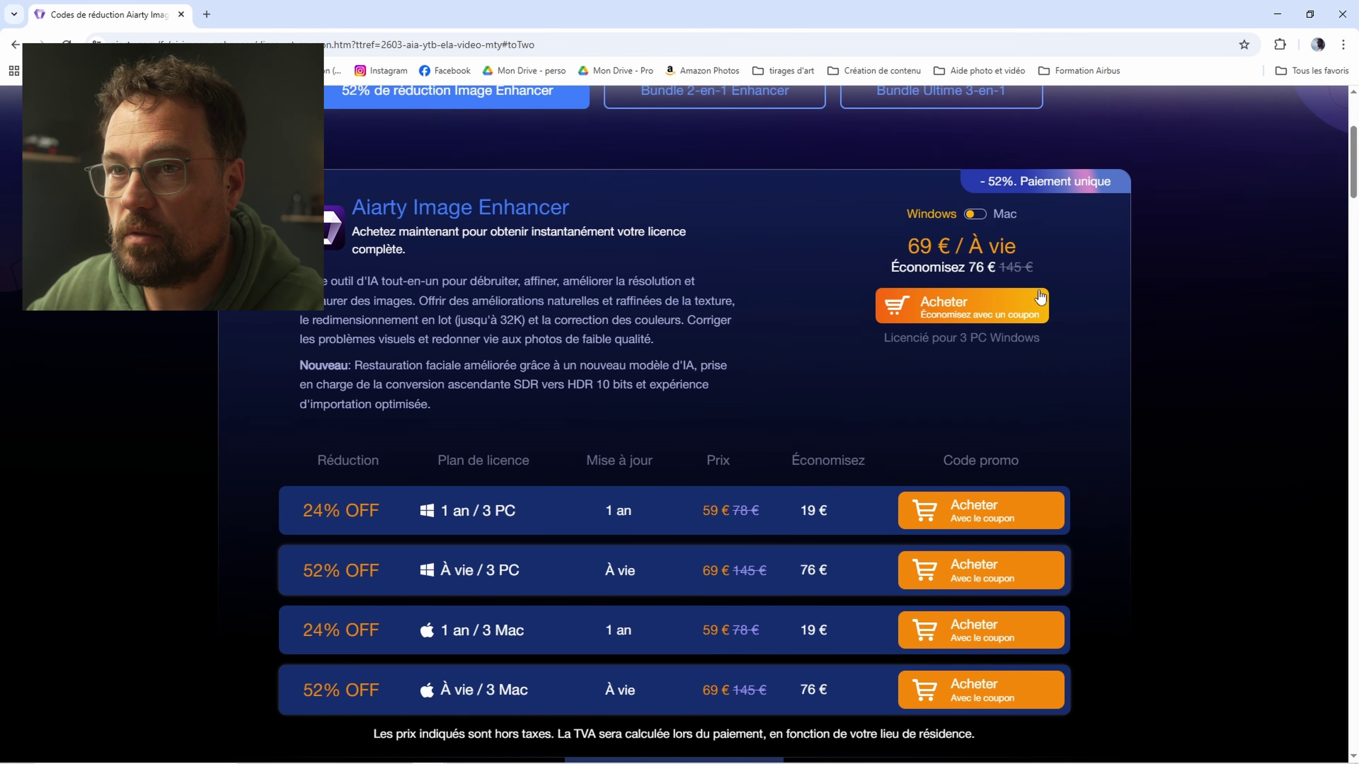
{"action": "scroll", "coordinate": [989, 297], "scroll_direction": "up", "scroll_amount": 3}
{"action": "scroll", "coordinate": [872, 279], "scroll_direction": "down", "scroll_amount": 3}
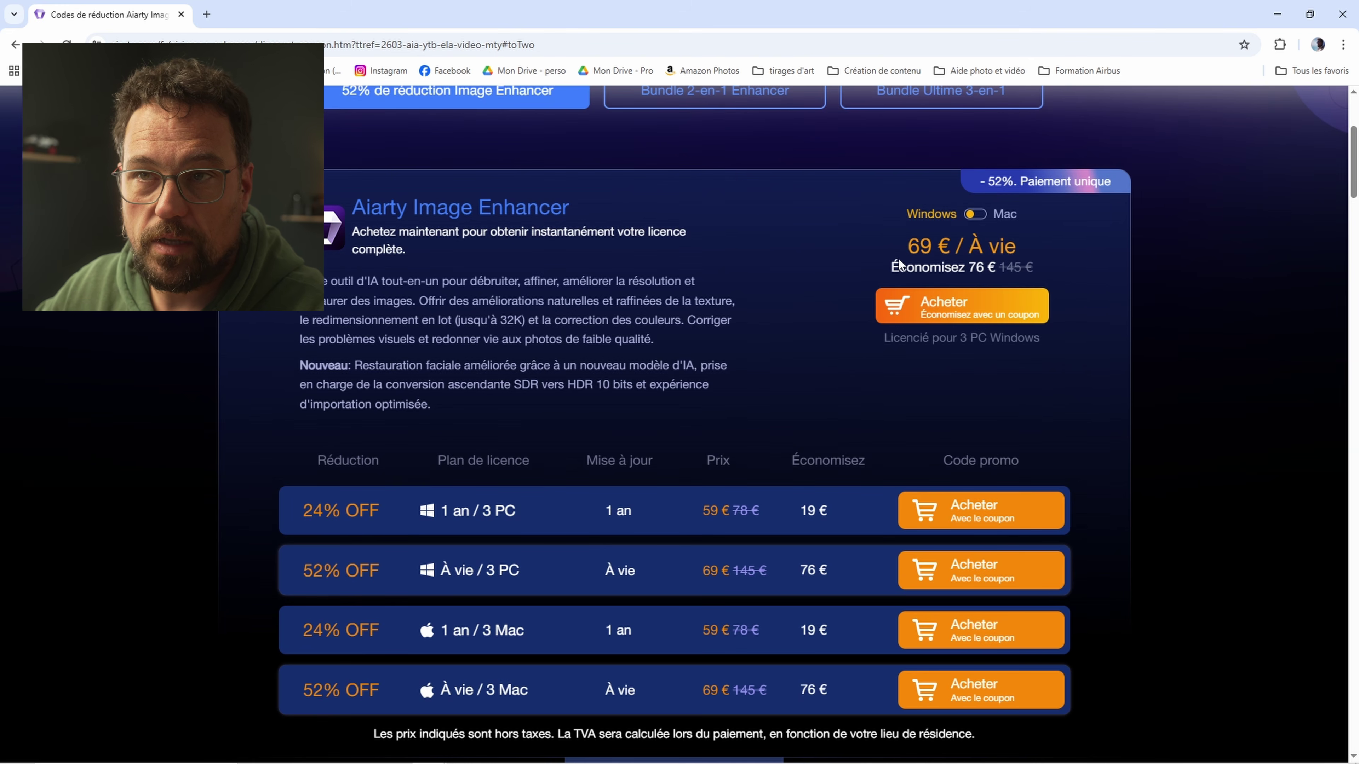
{"action": "scroll", "coordinate": [641, 215], "scroll_direction": "up", "scroll_amount": 3}
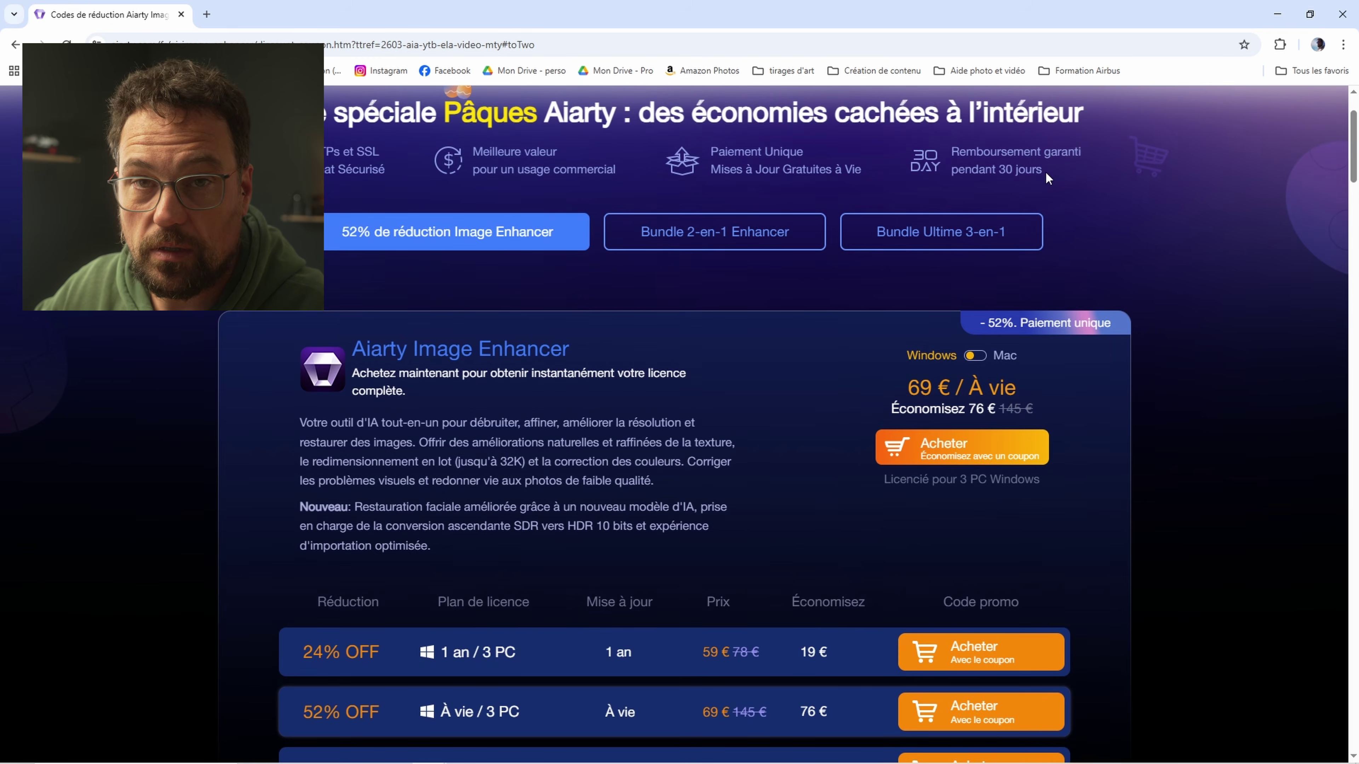
{"action": "scroll", "coordinate": [850, 323], "scroll_direction": "down", "scroll_amount": 3}
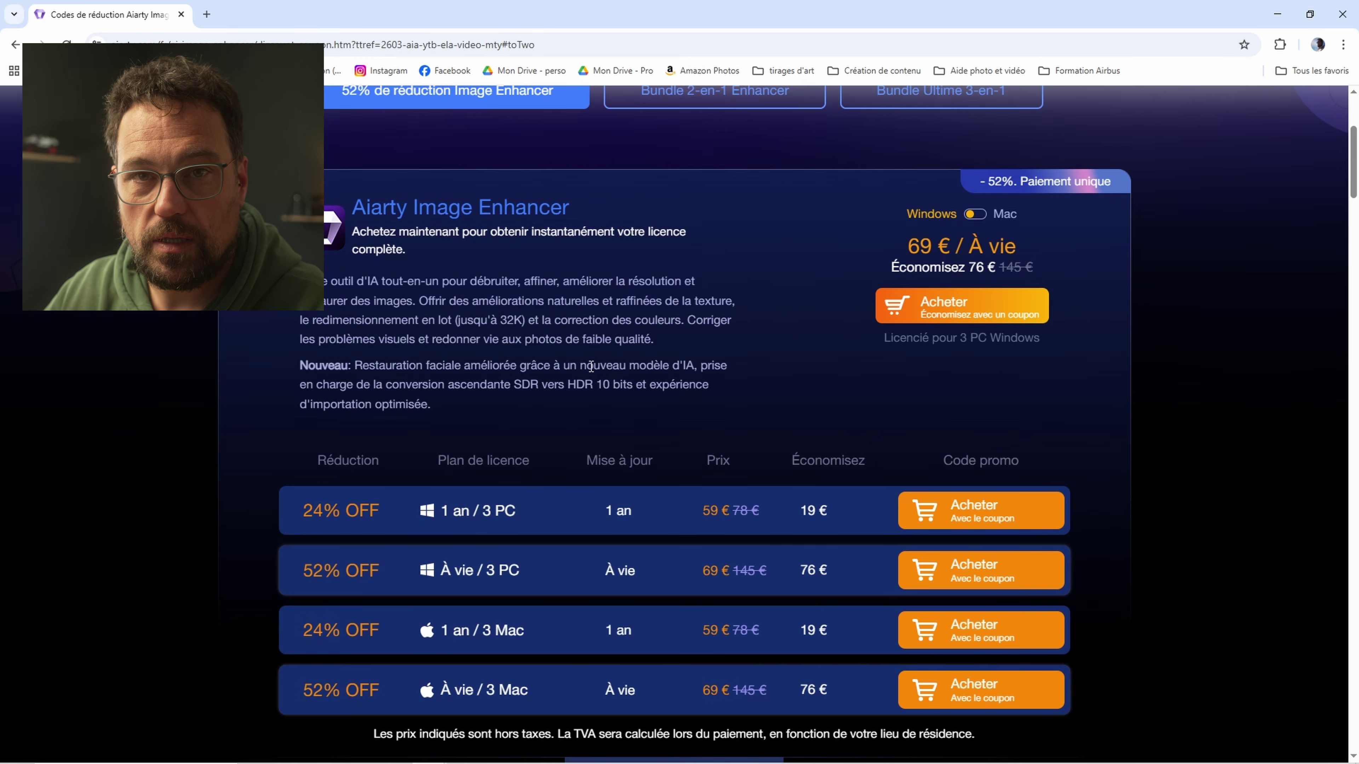